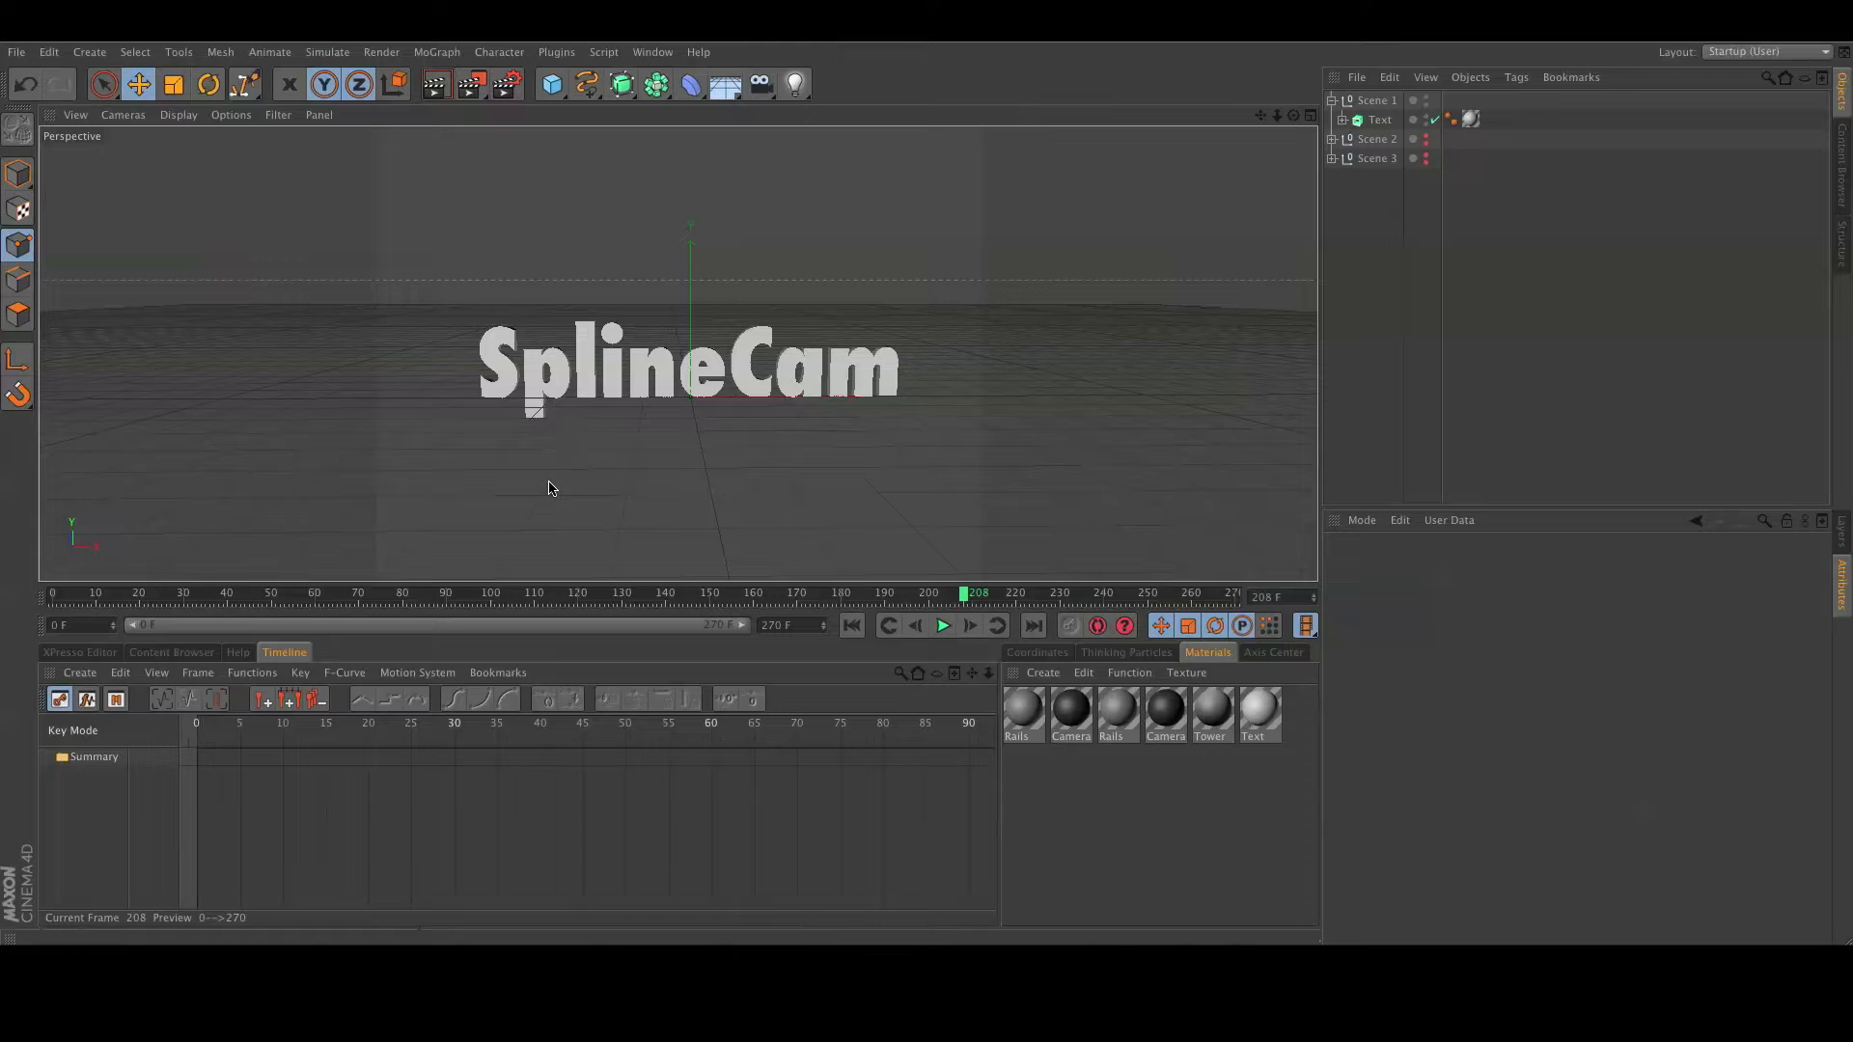
Hide the Text object in Scene 1 and add the SplineCam 0.9 preset to the scene.
click(97, 652)
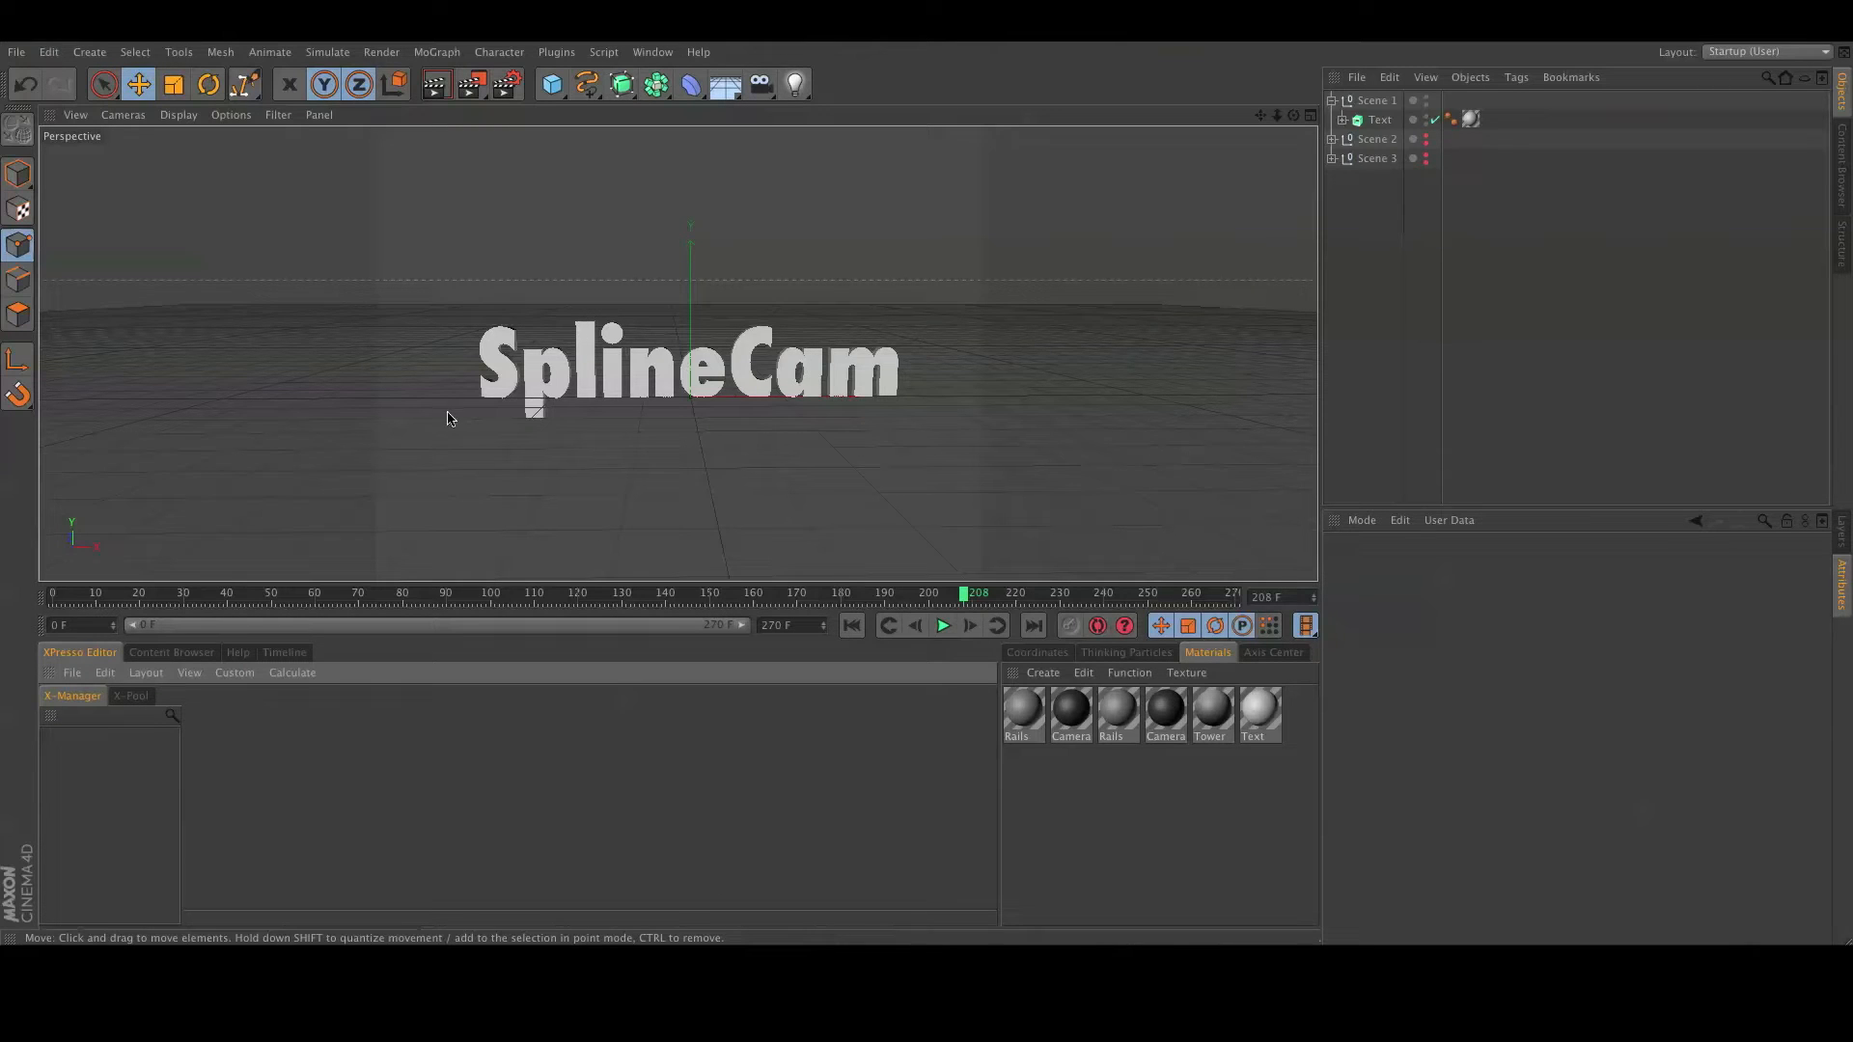
click(1427, 124)
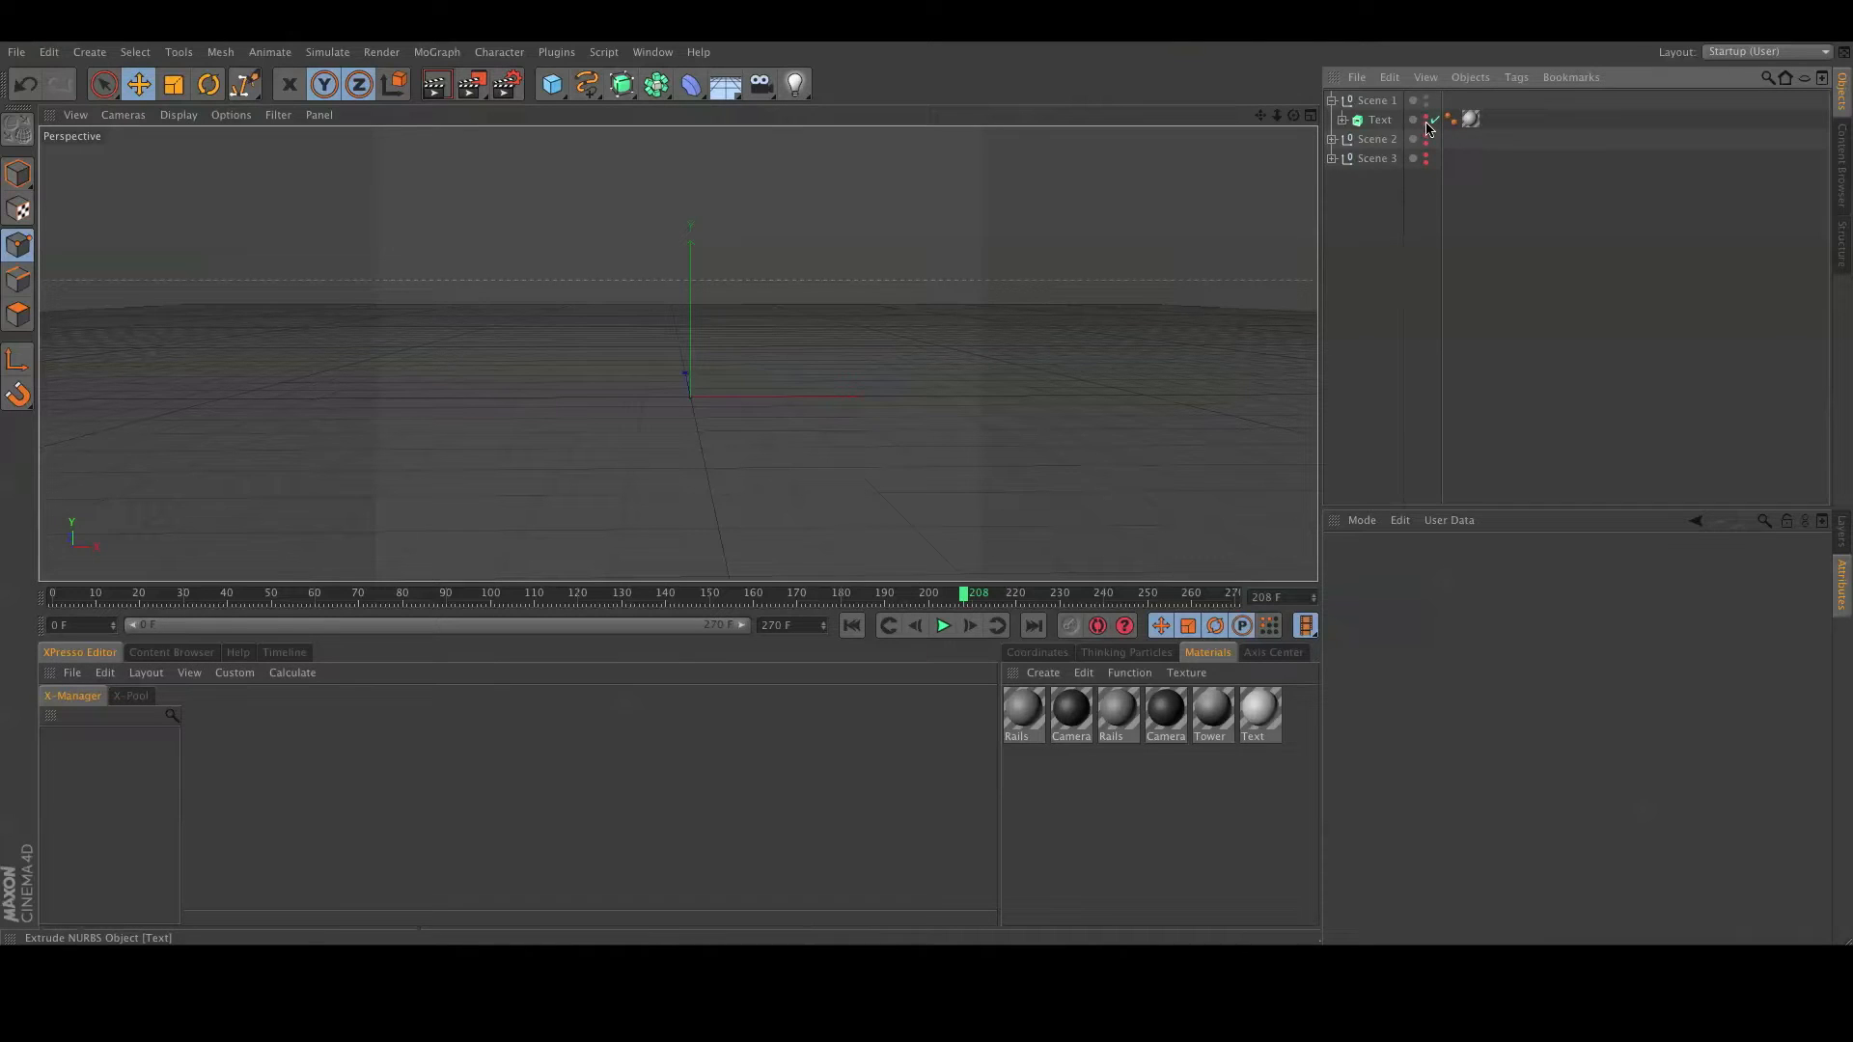
click(170, 652)
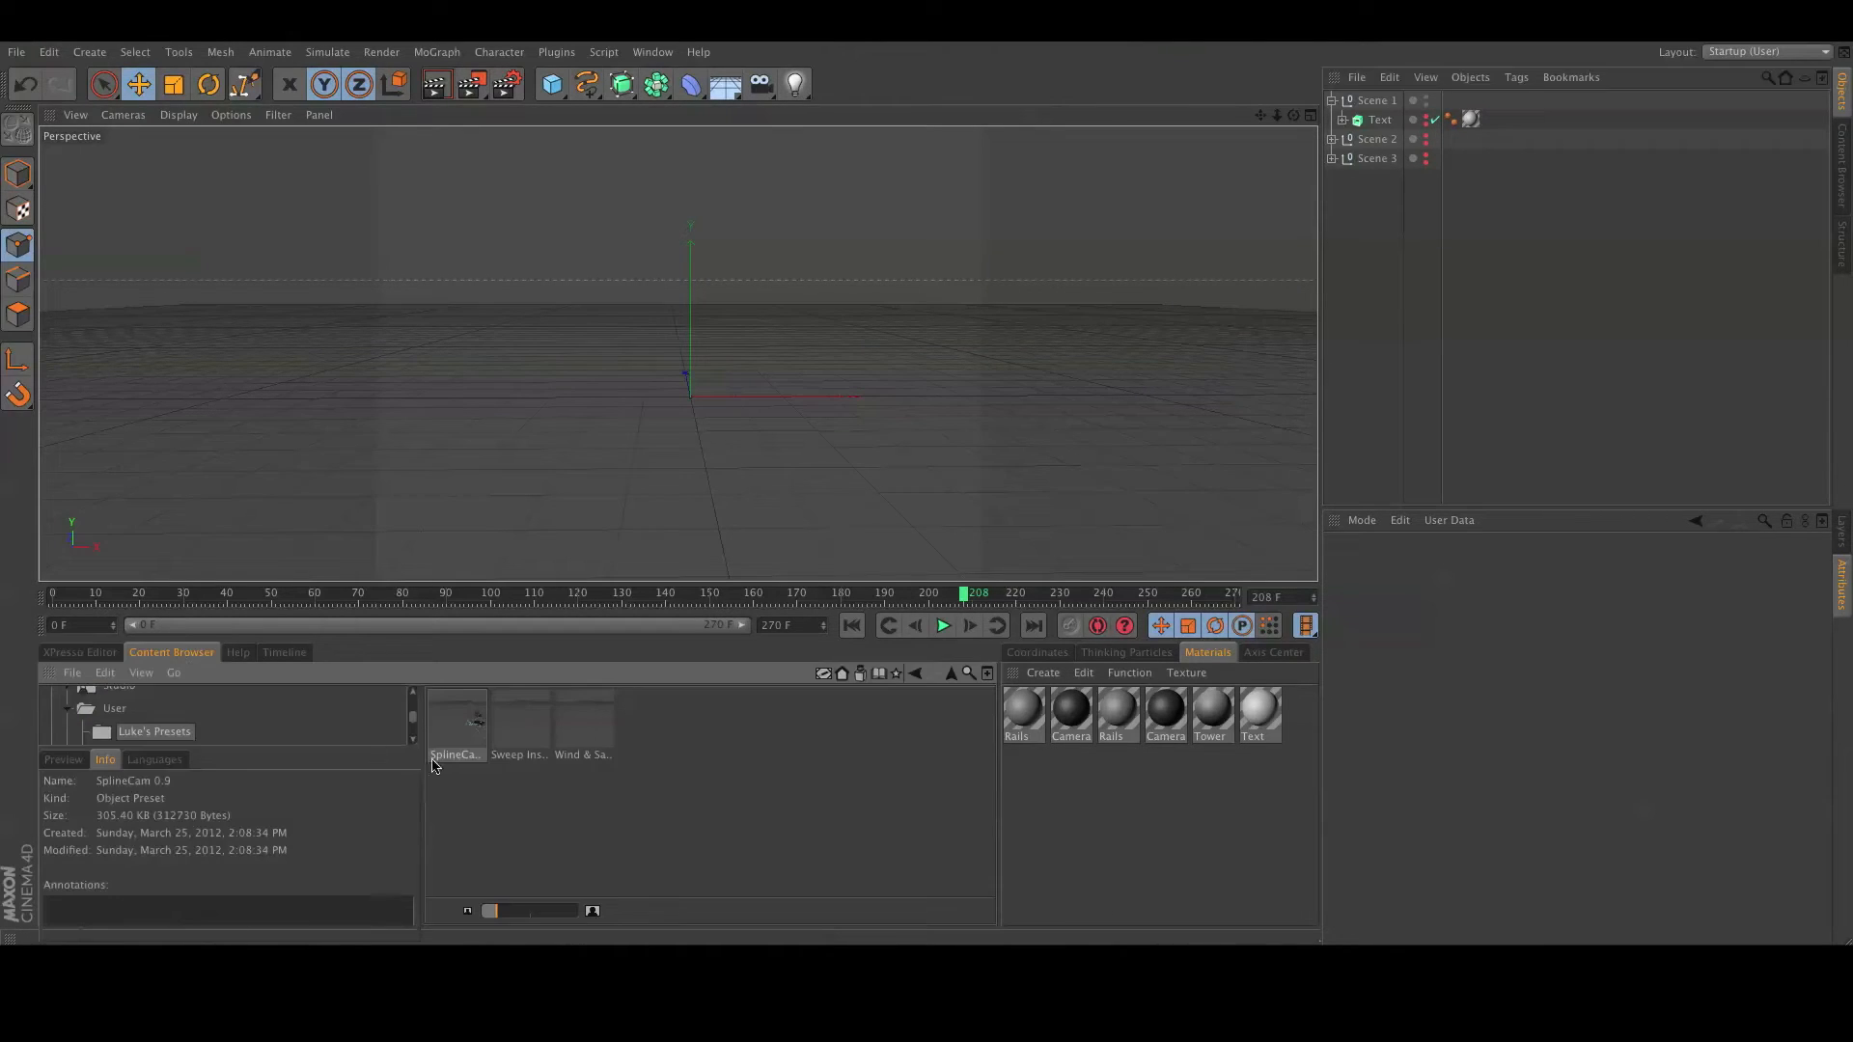
drag(467, 723, 699, 494)
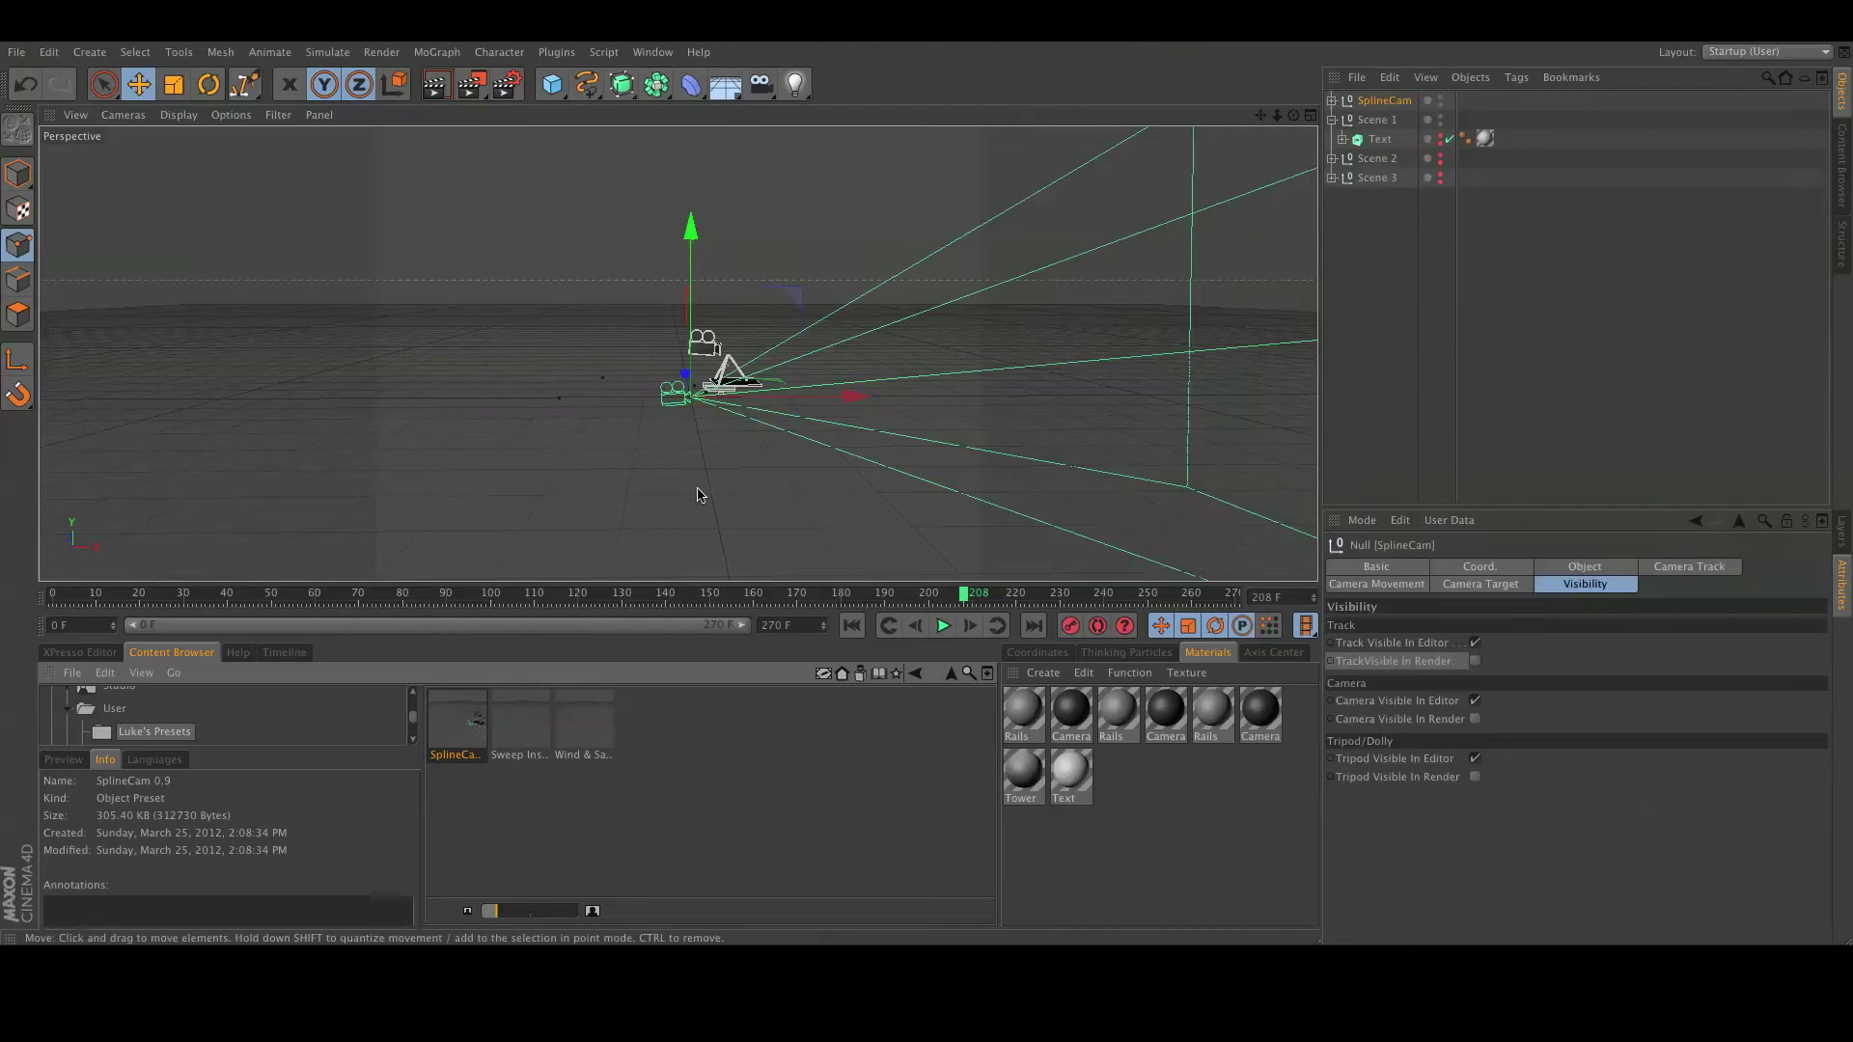
Return the timeline to frame 0 and examine the SplineCam rig's camera, tripod and dolly from several angles.
click(851, 625)
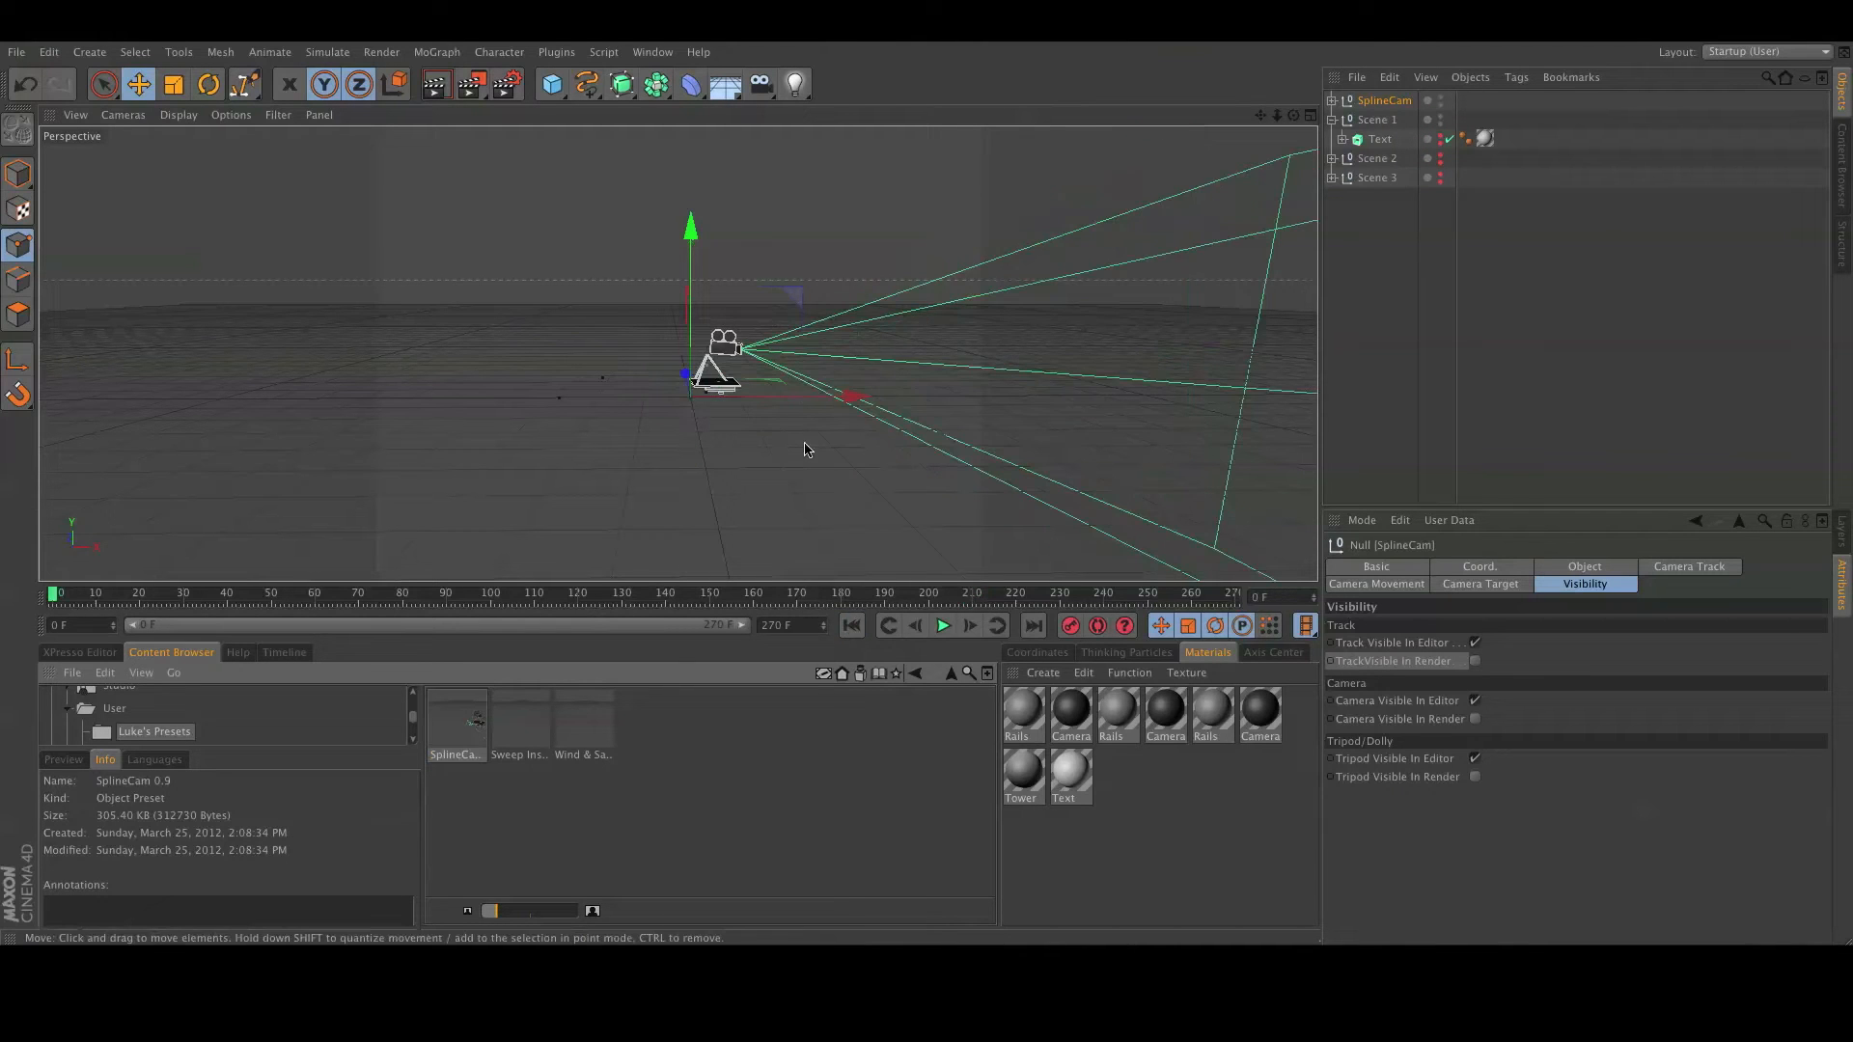
scroll(779, 460, up, 1)
alt+drag(744, 454, 823, 430)
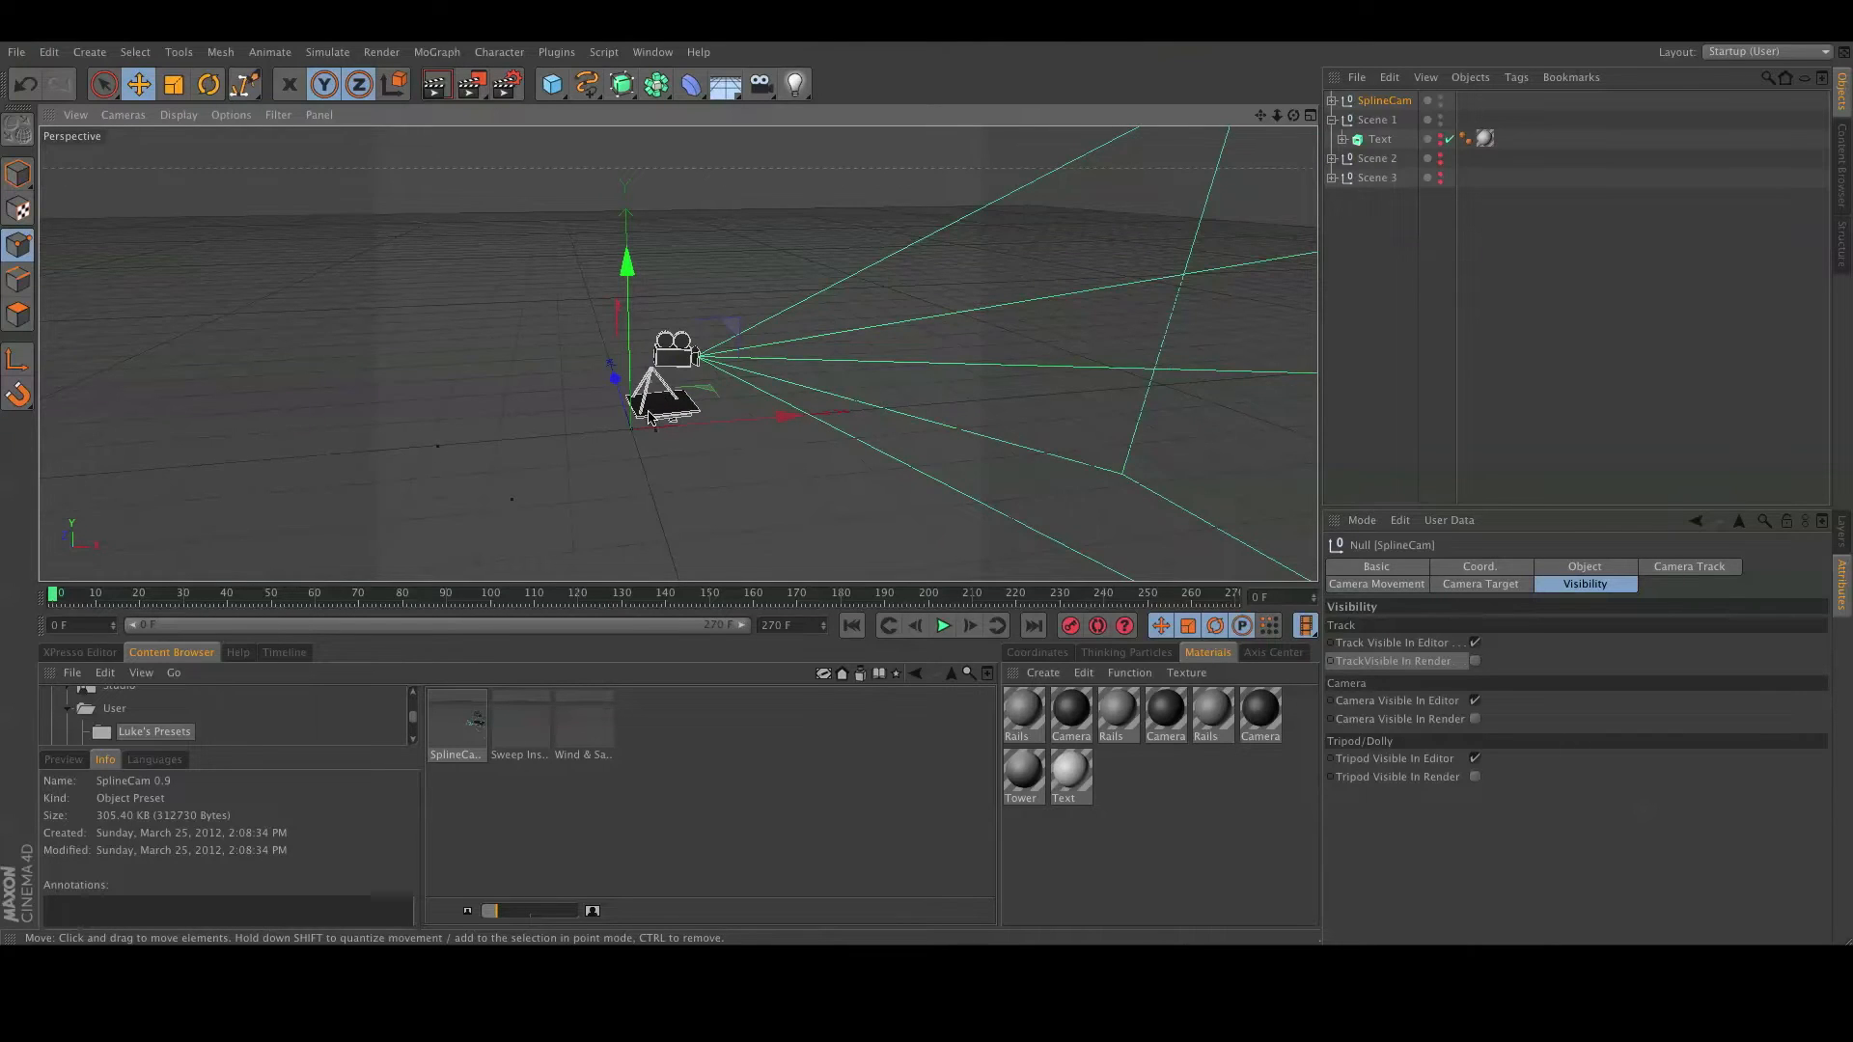
alt+drag(810, 494, 722, 460)
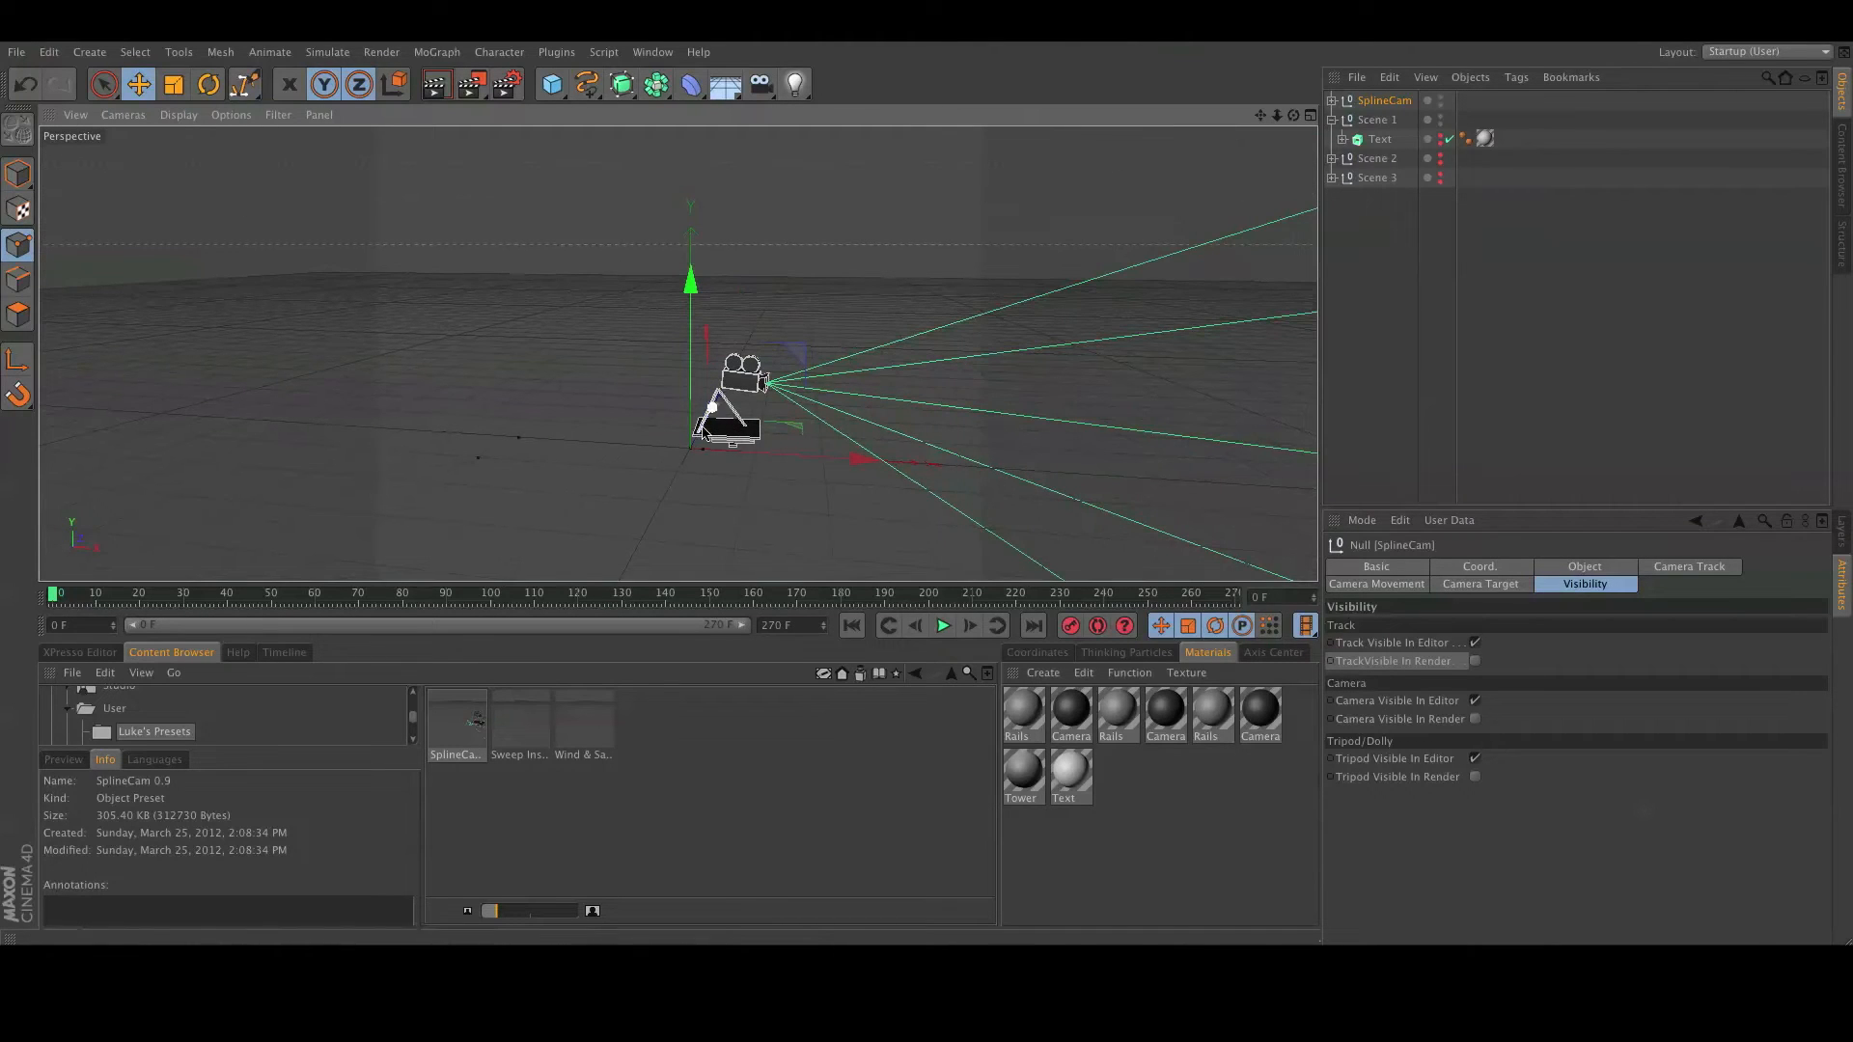
alt+drag(772, 521, 794, 442)
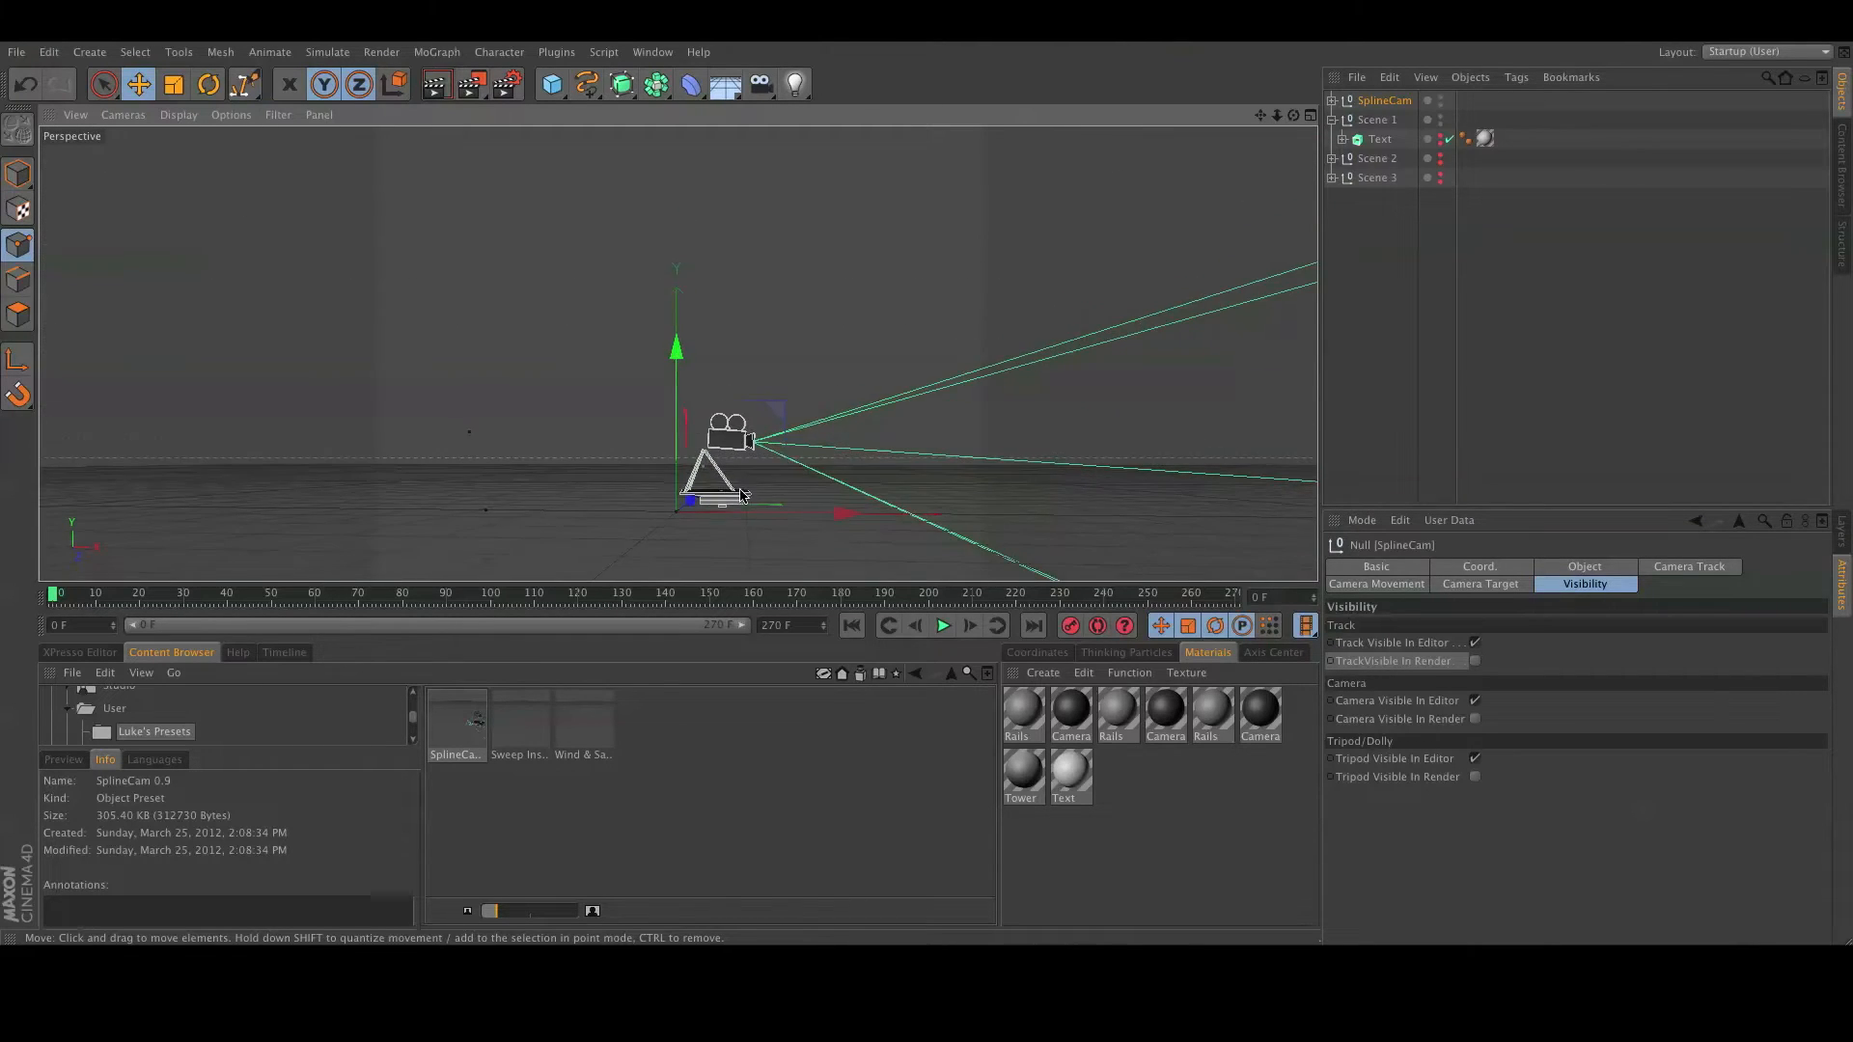
alt+drag(860, 546, 822, 677)
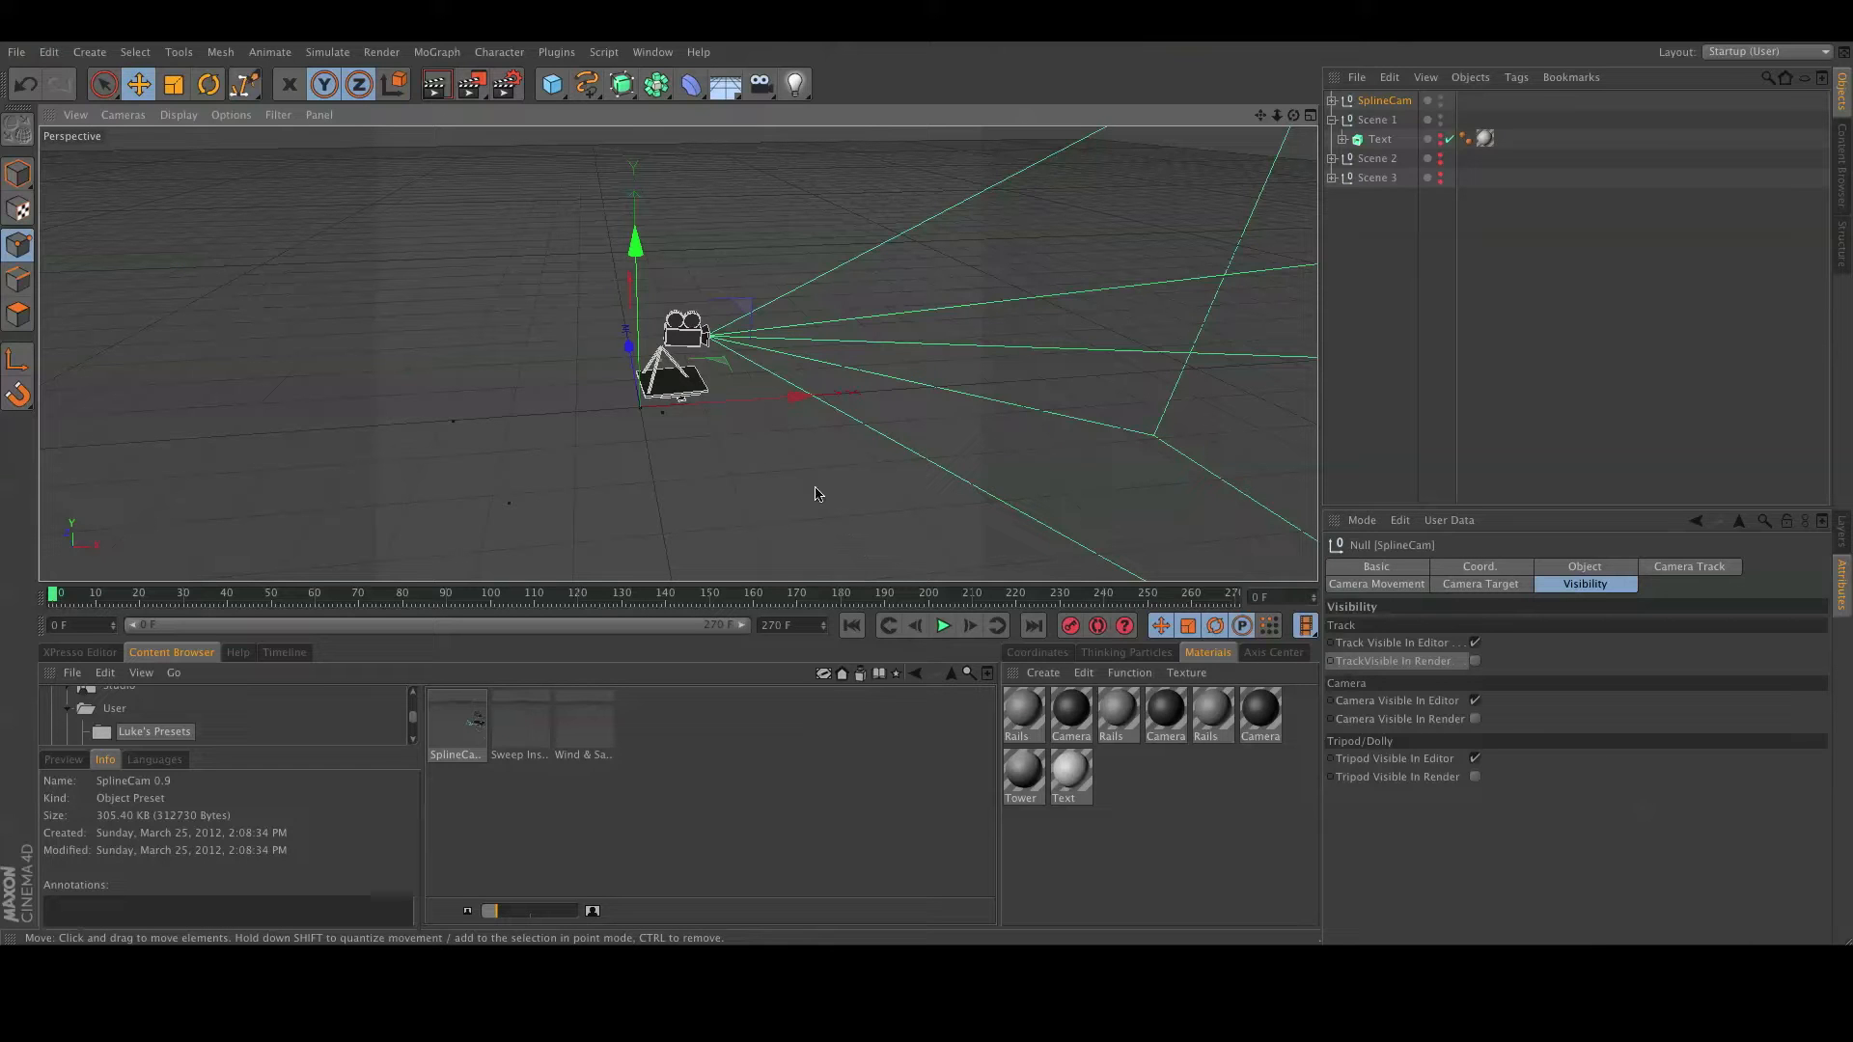
alt+drag(767, 502, 838, 507)
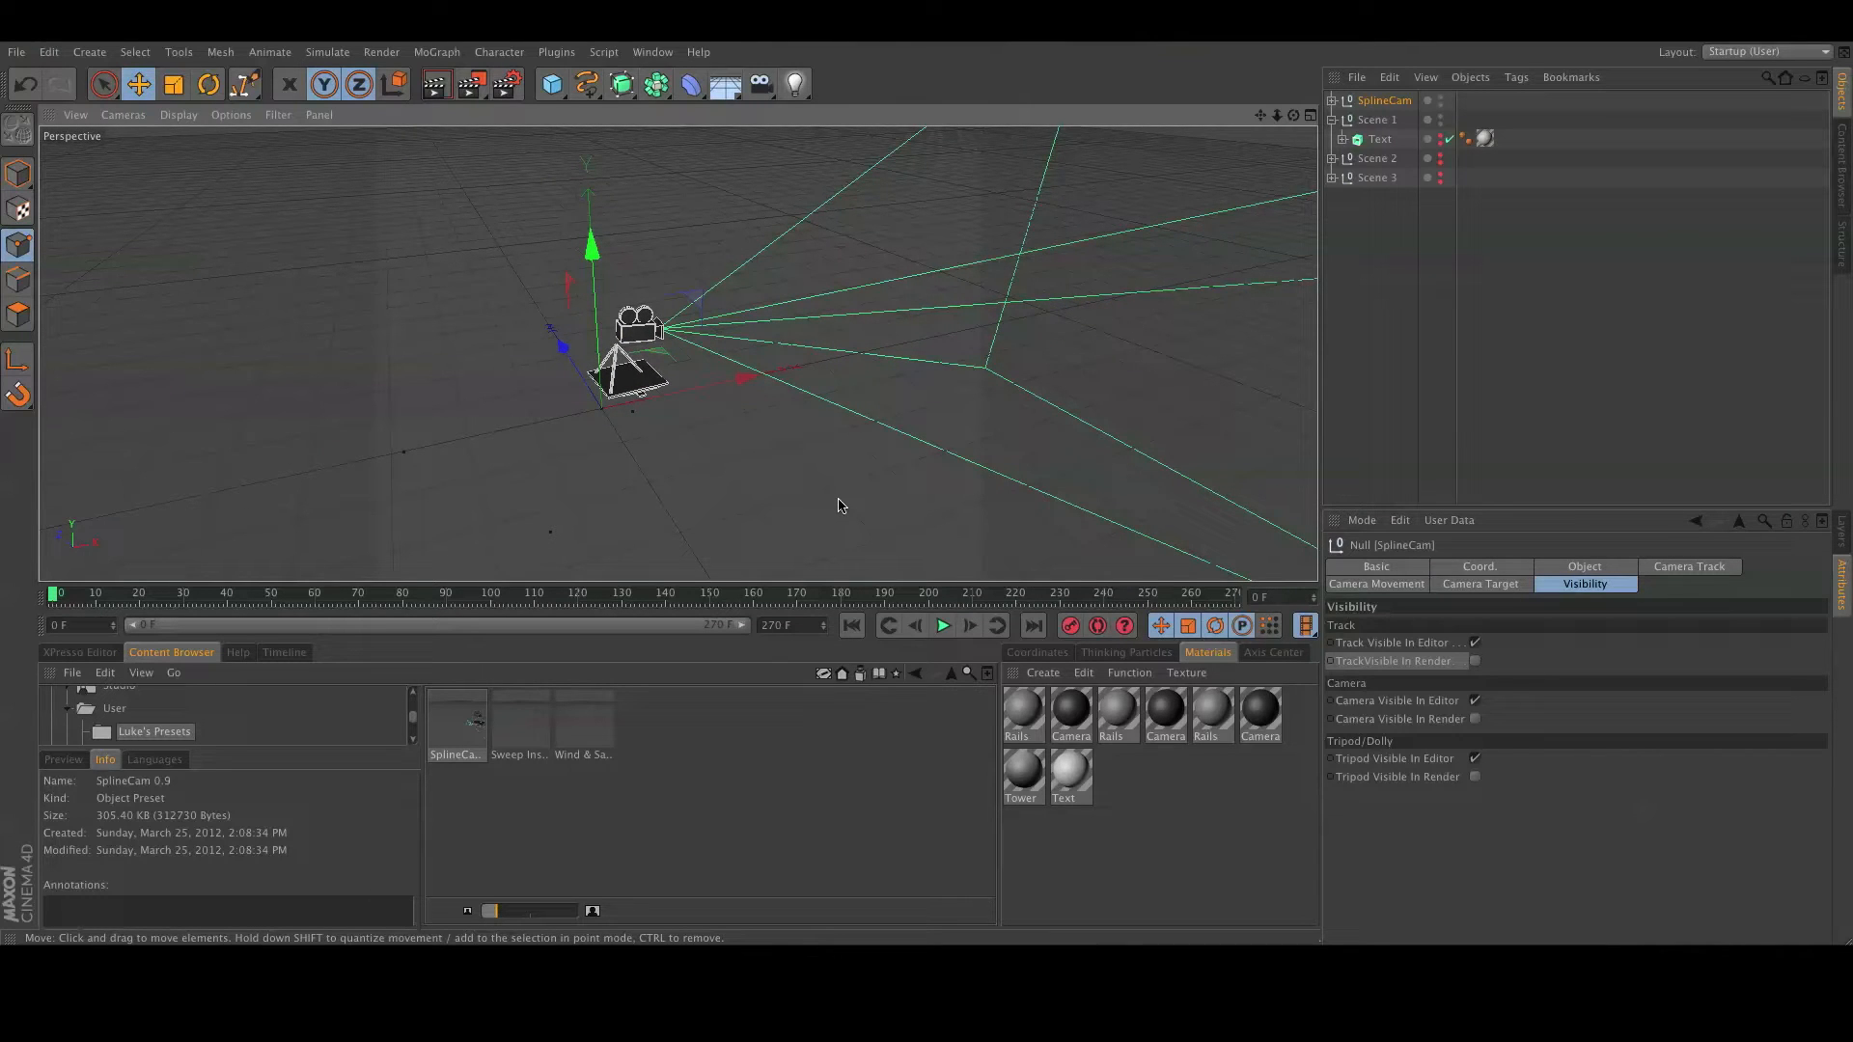
alt+drag(753, 490, 691, 459)
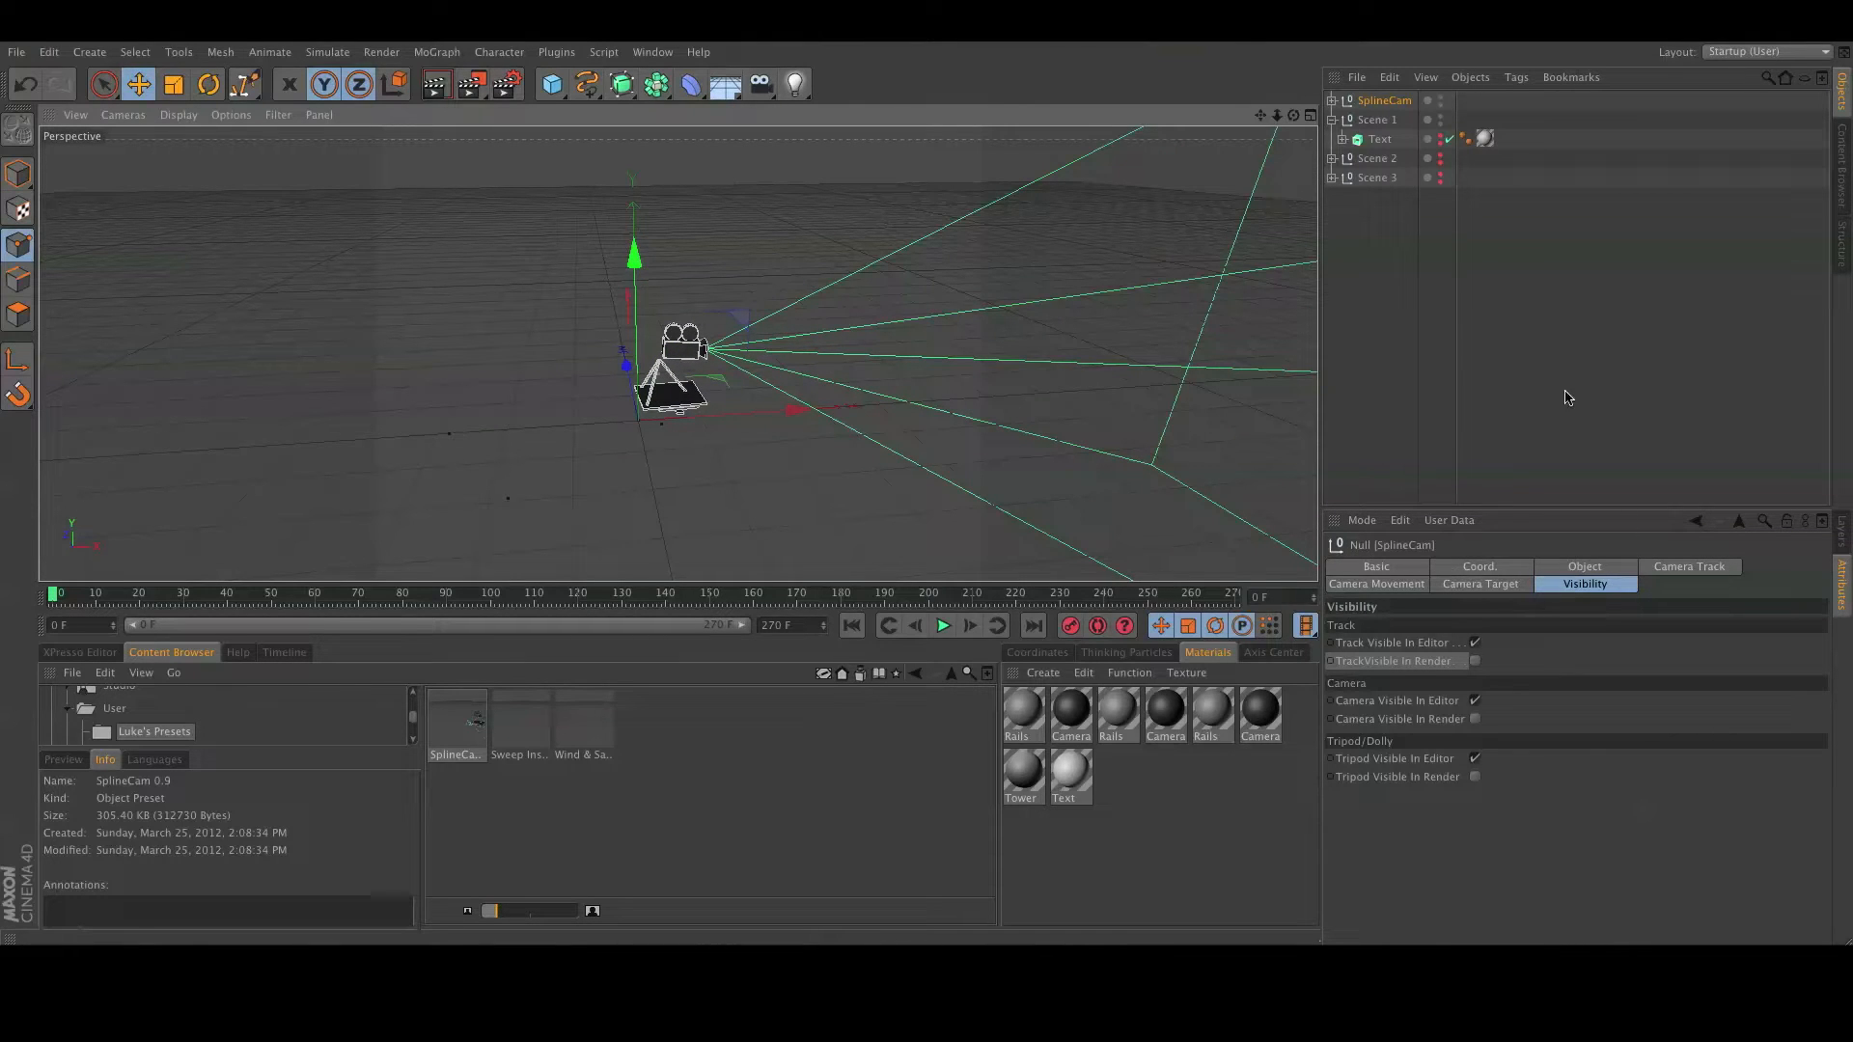
Examine the SplineCam null's Camera Track, Camera Movement, Camera Target and Visibility settings.
click(1377, 104)
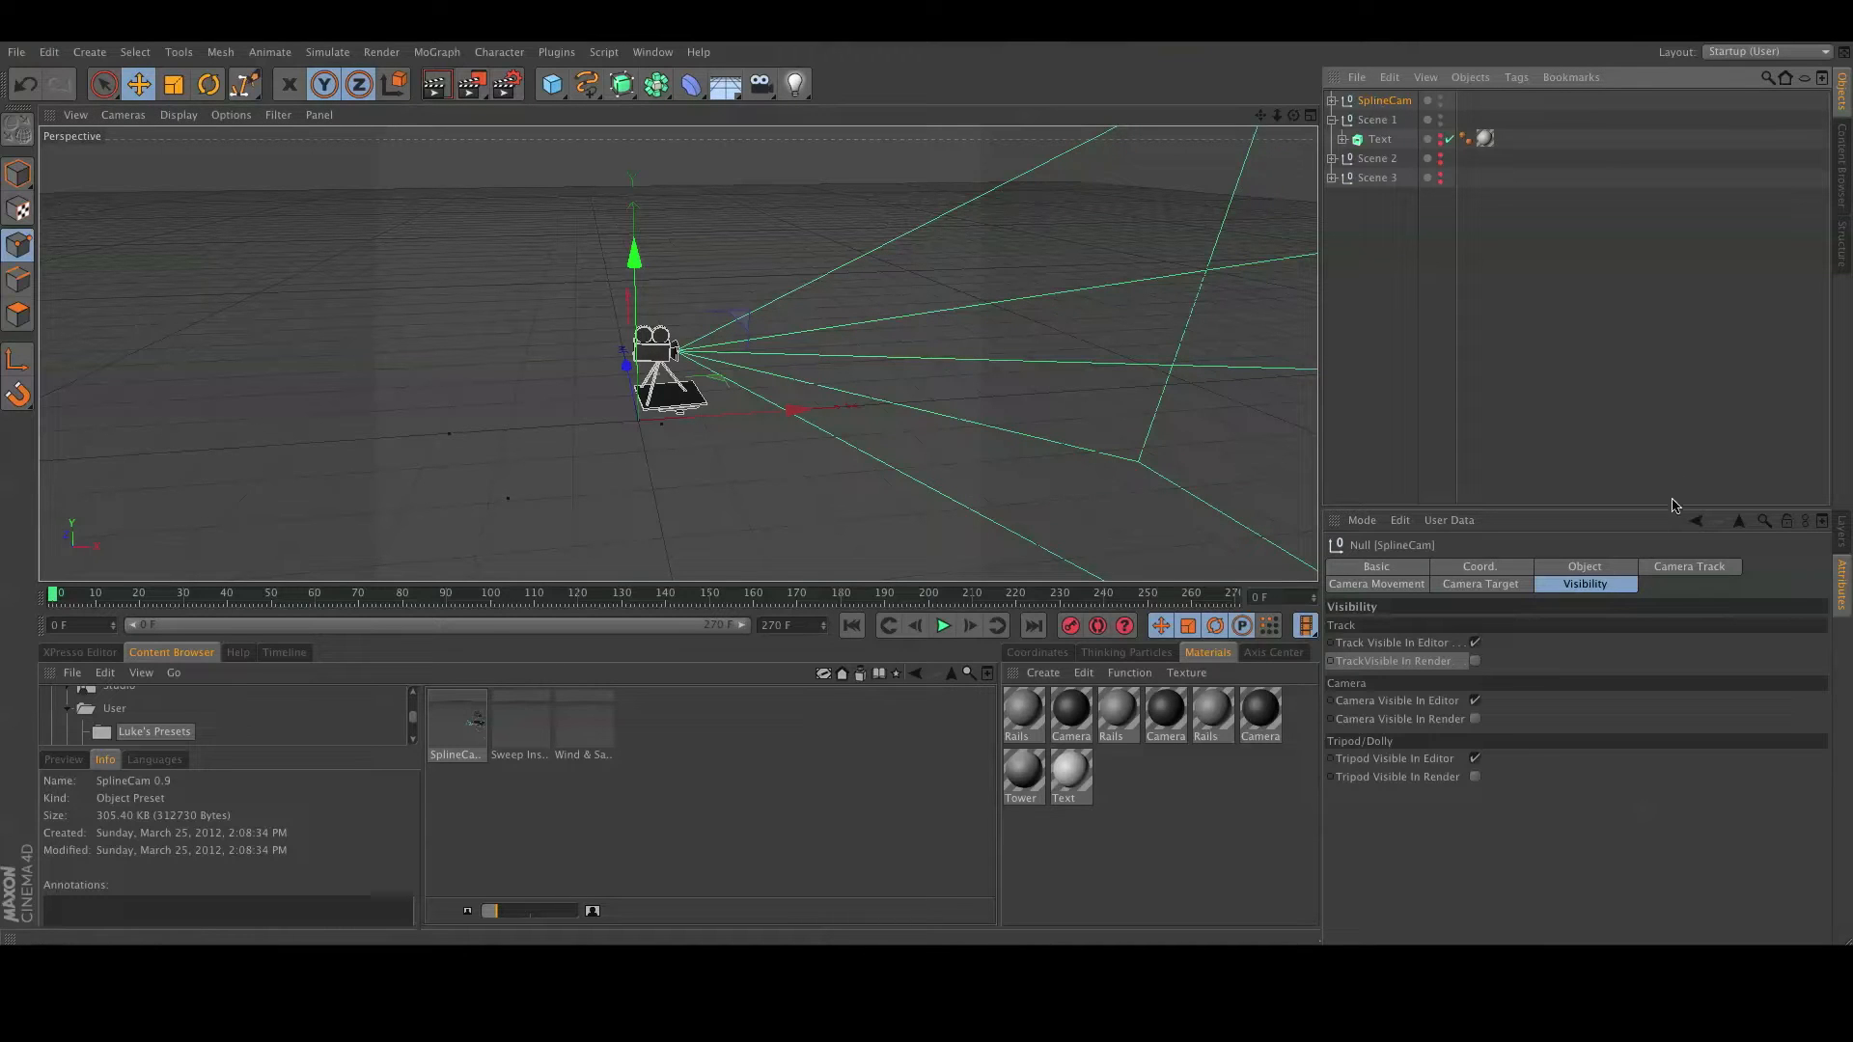
click(1703, 568)
click(1393, 585)
click(1483, 586)
click(1581, 585)
click(1691, 573)
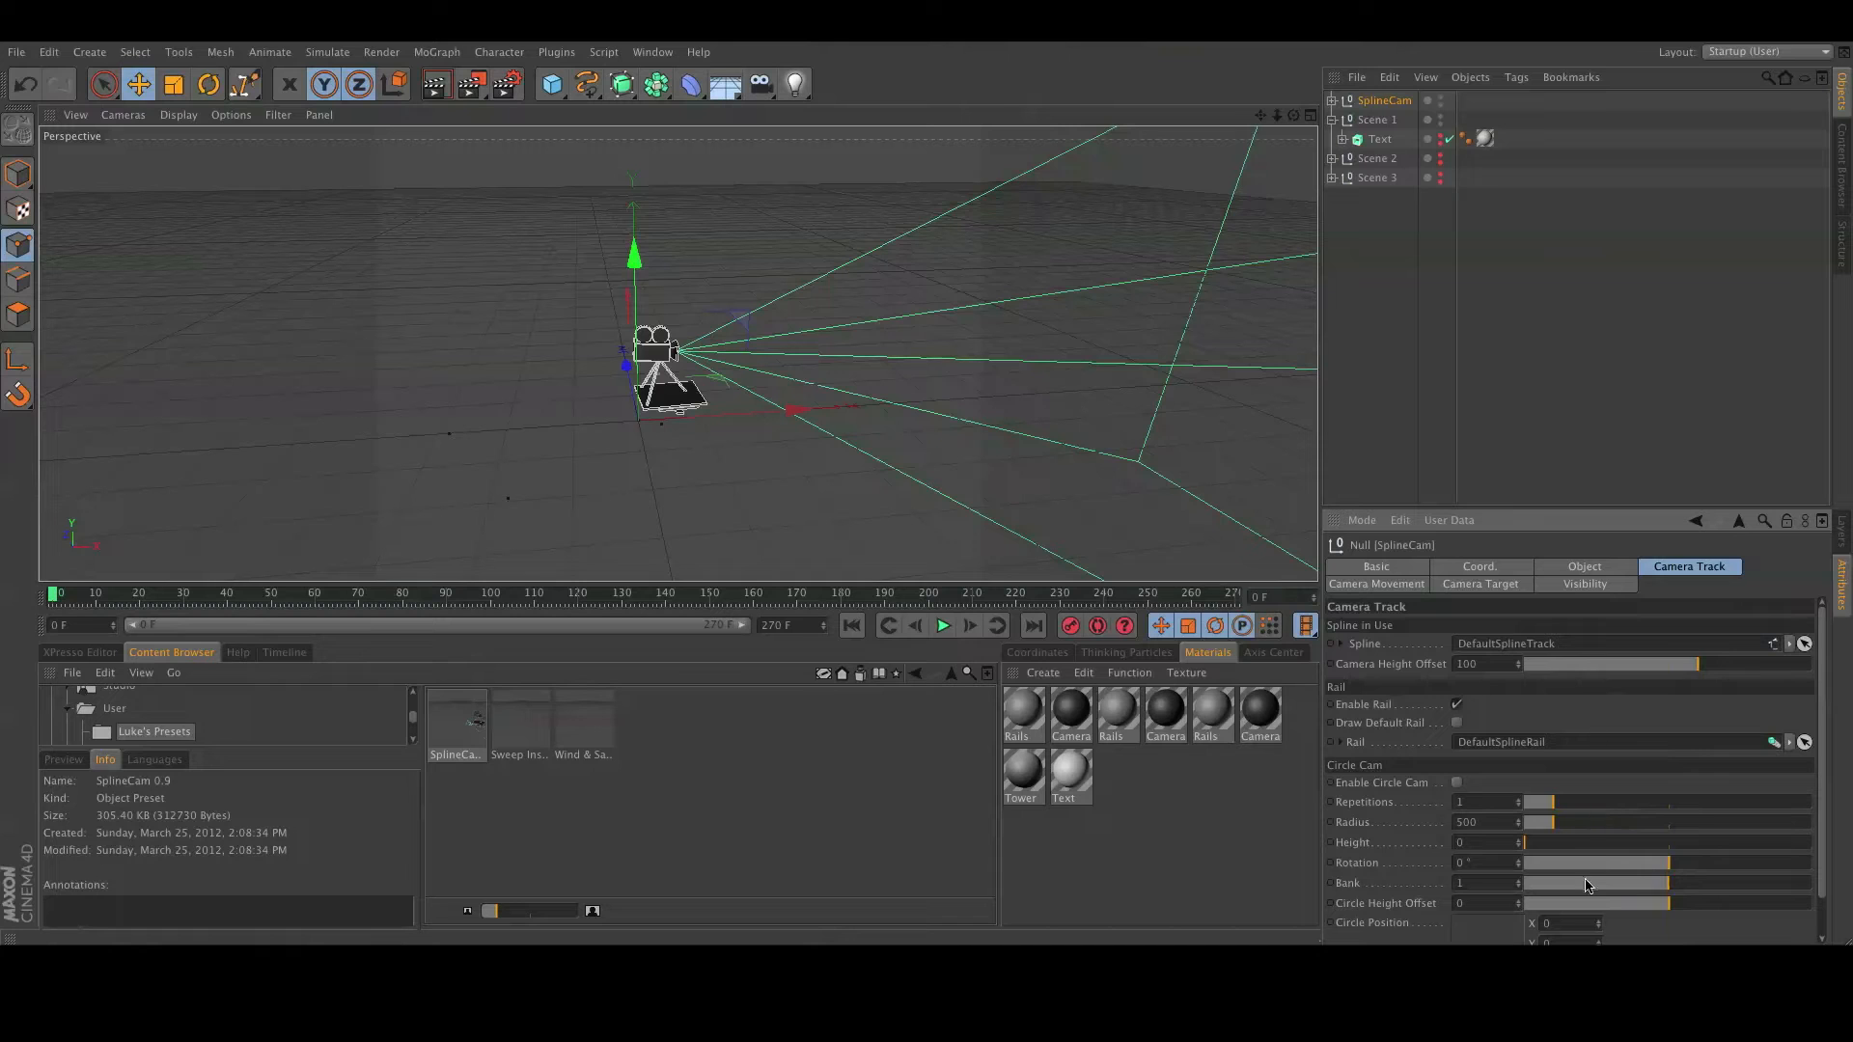
scroll(1684, 702, down, 1)
scroll(1684, 702, down, 2)
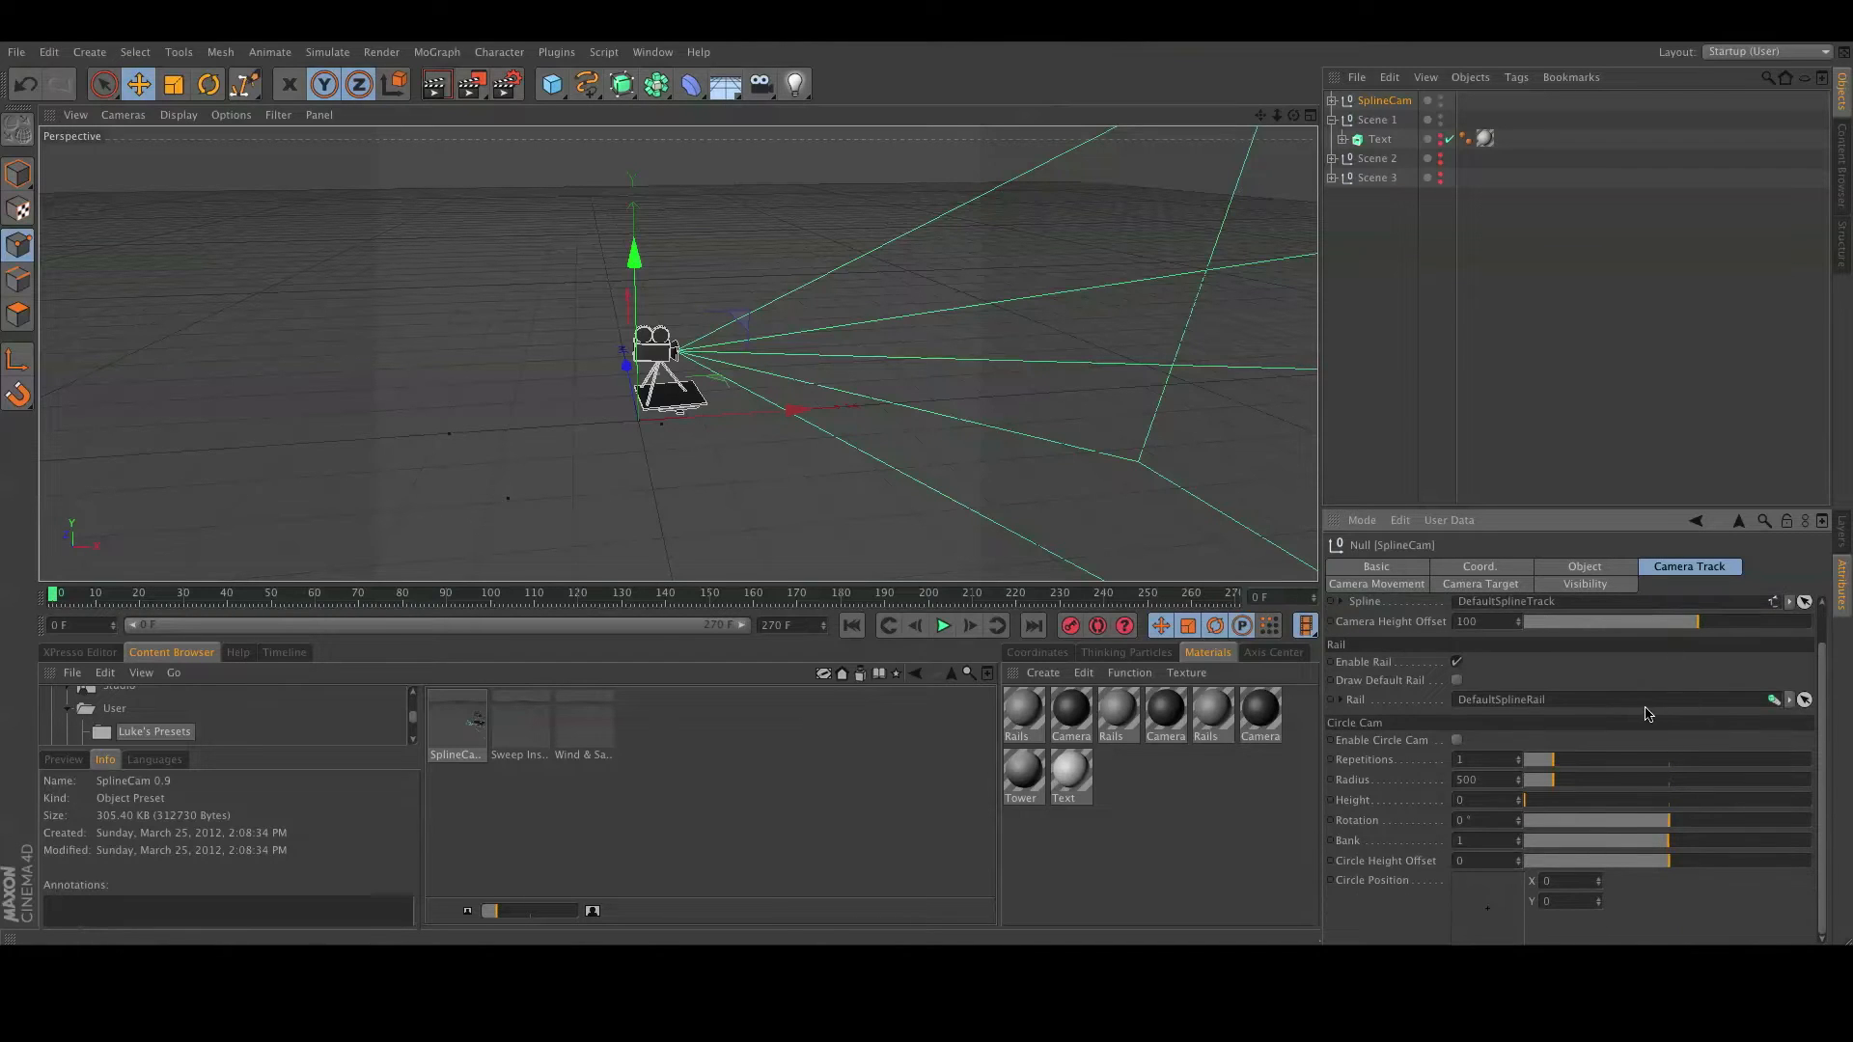
click(1407, 586)
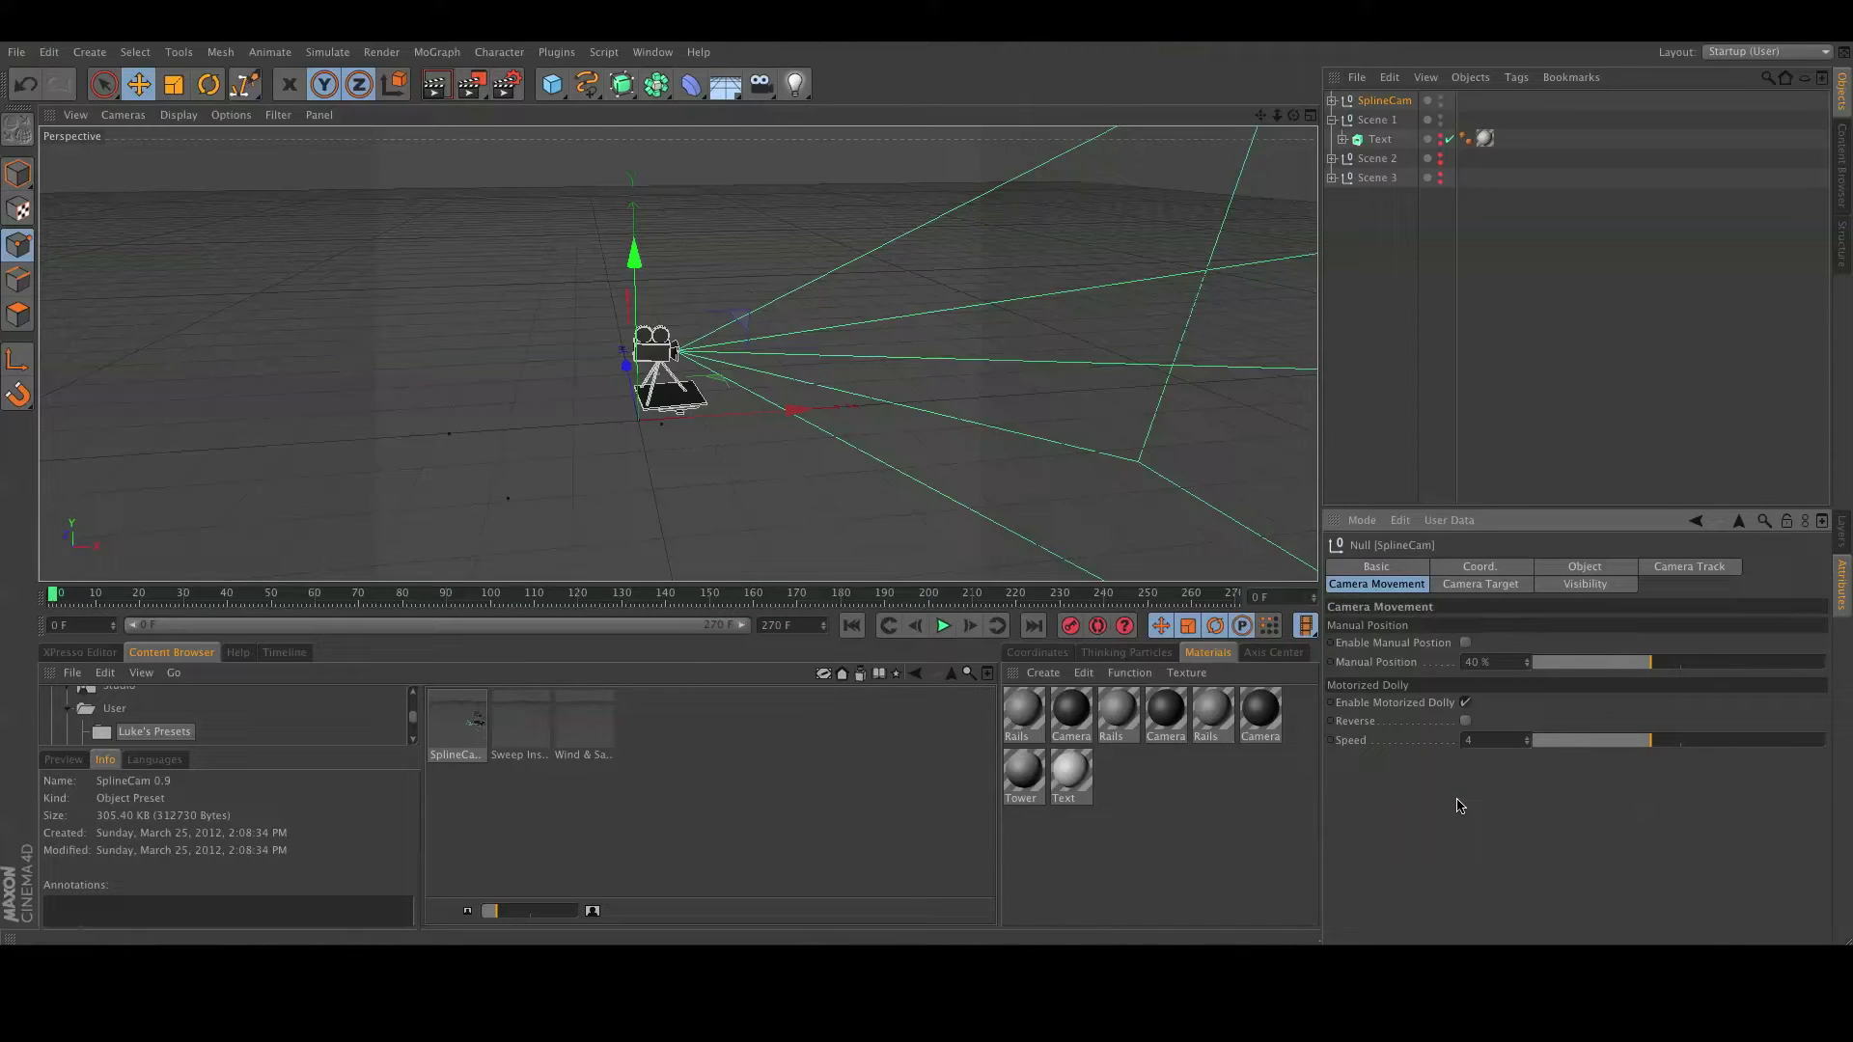
click(1493, 590)
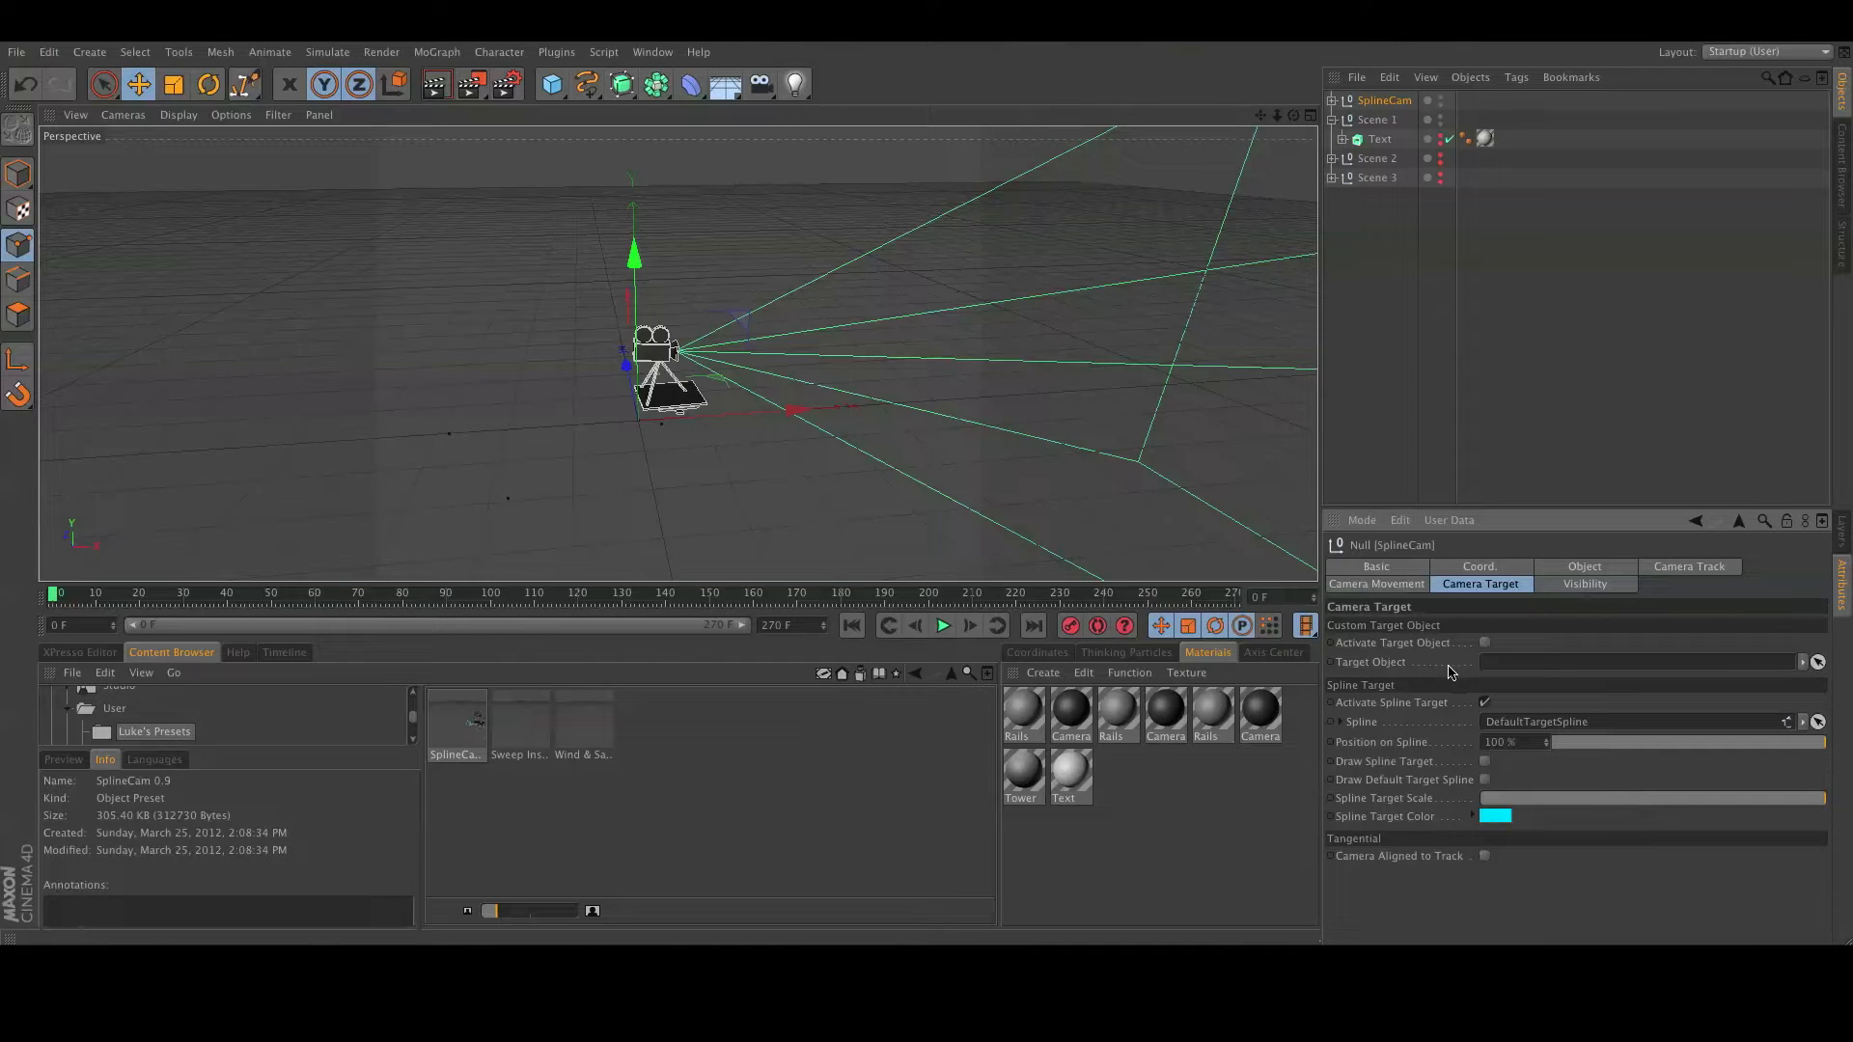
click(1602, 586)
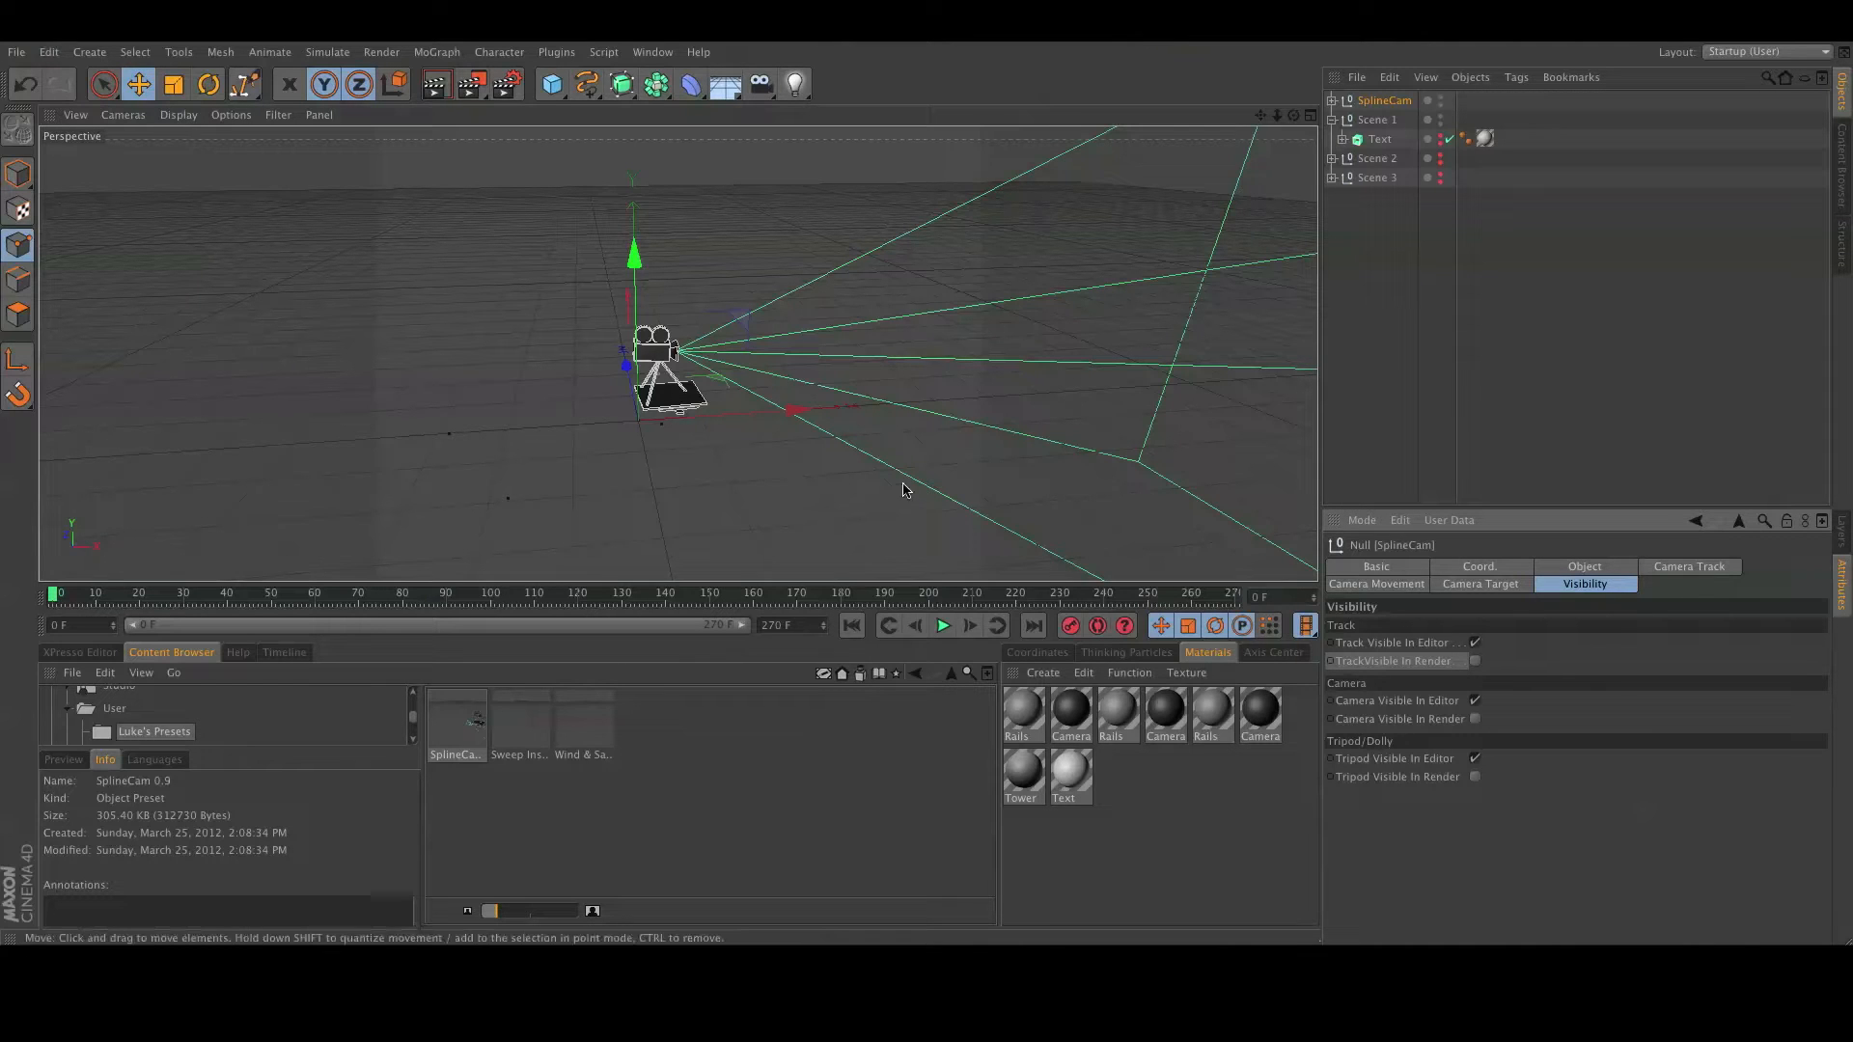
Toggle the editor visibility of SplineCam's track, camera and tripod off and back on, one after another.
alt+drag(934, 517, 1120, 530)
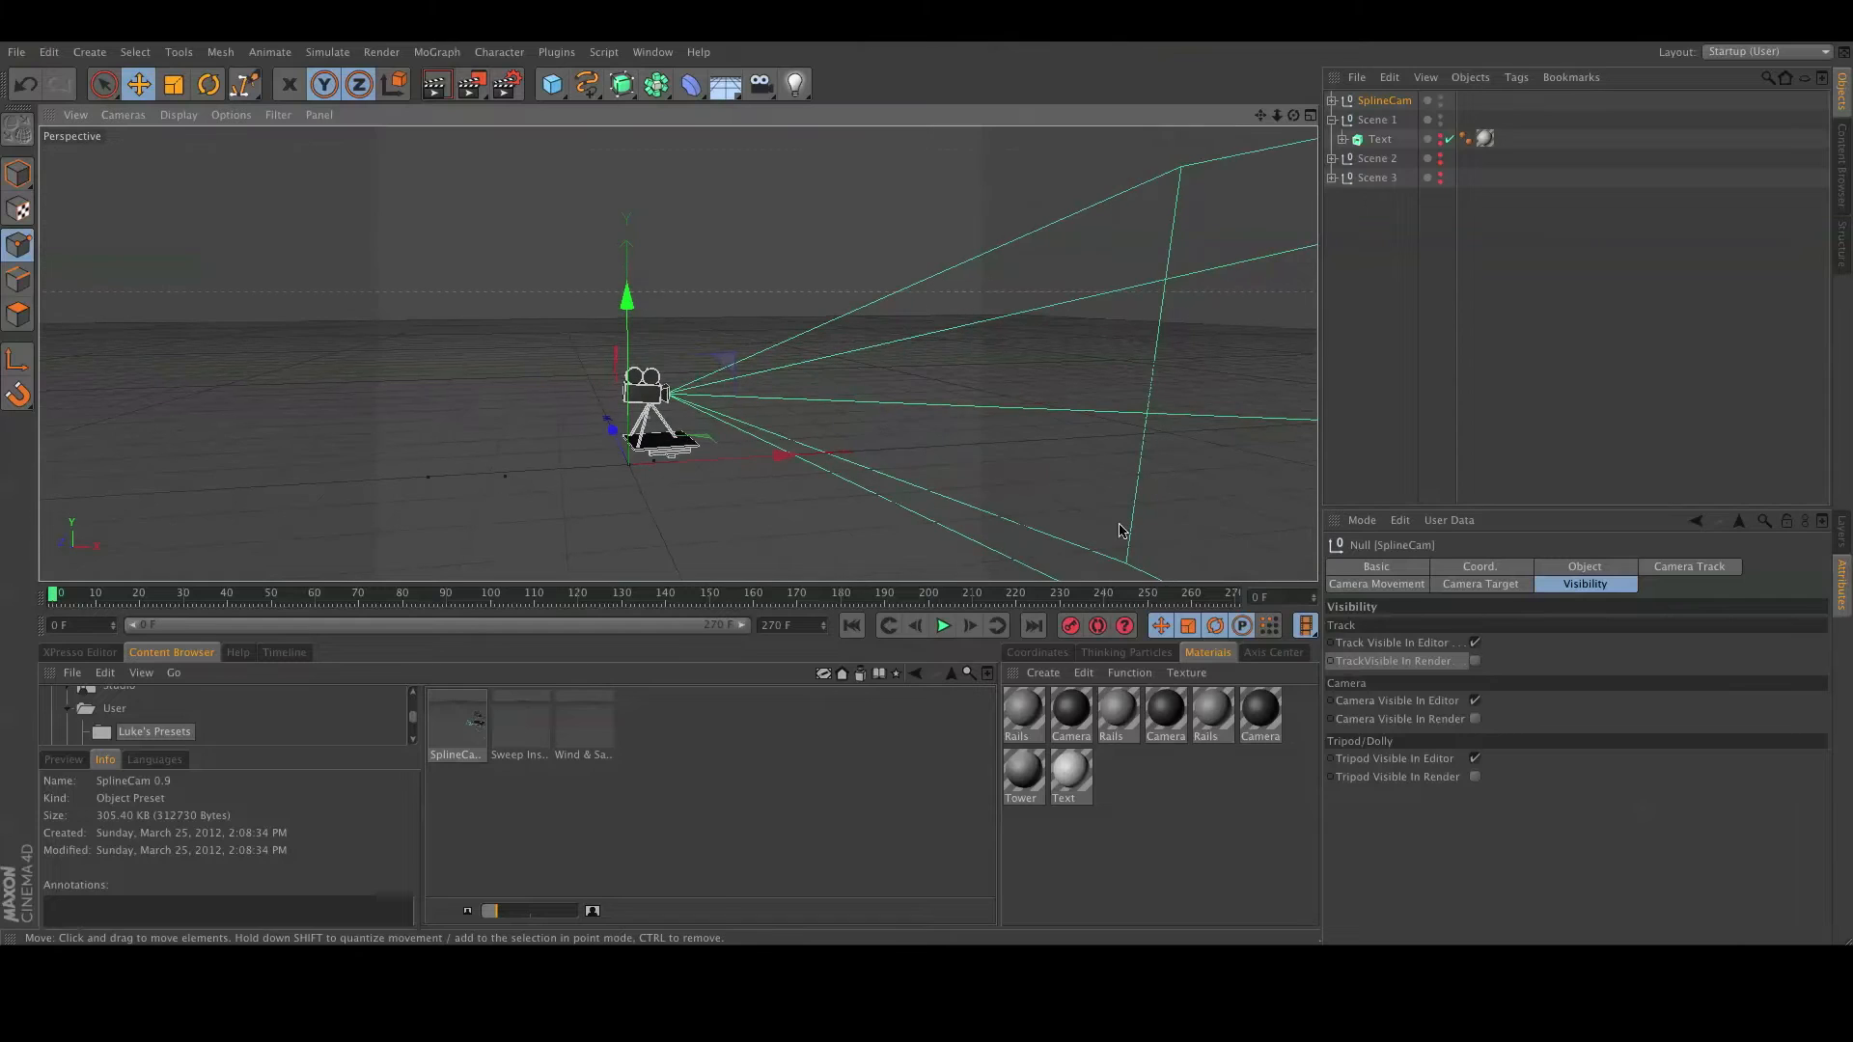
click(1474, 643)
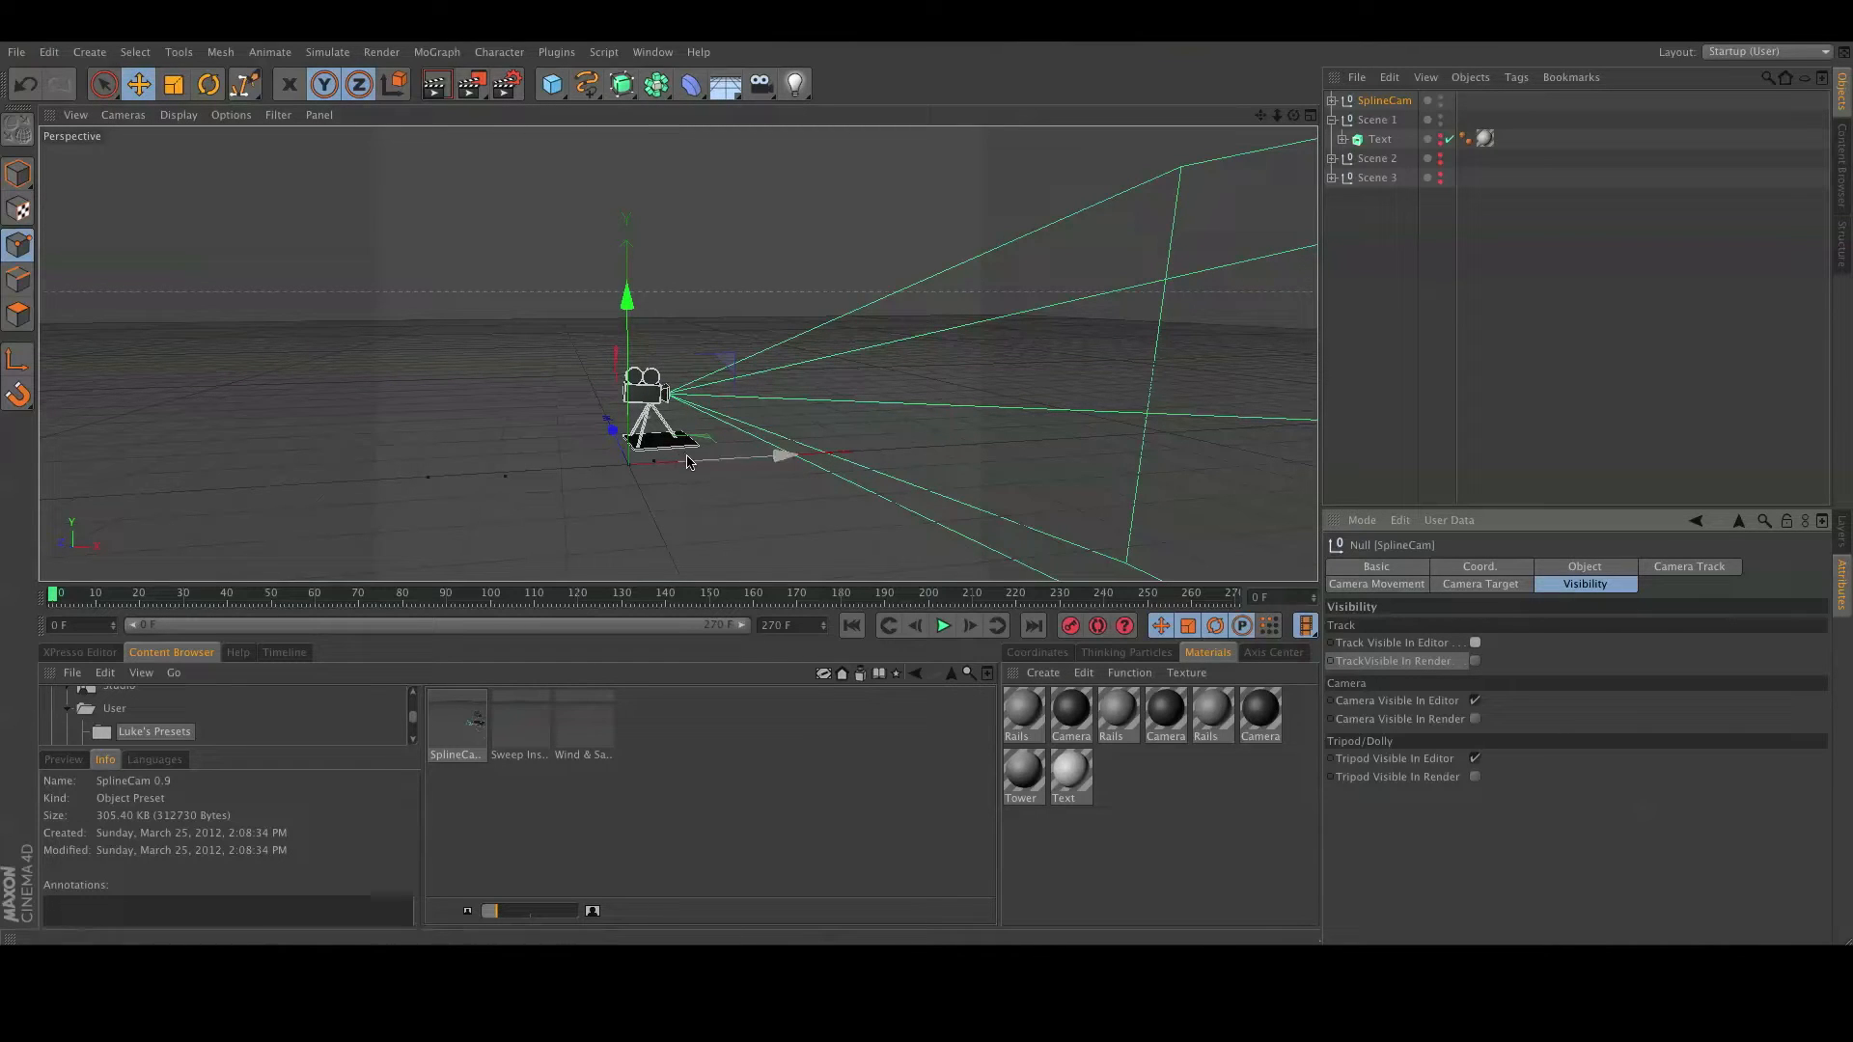
click(1475, 644)
click(1475, 702)
click(1475, 702)
click(1475, 760)
click(1475, 760)
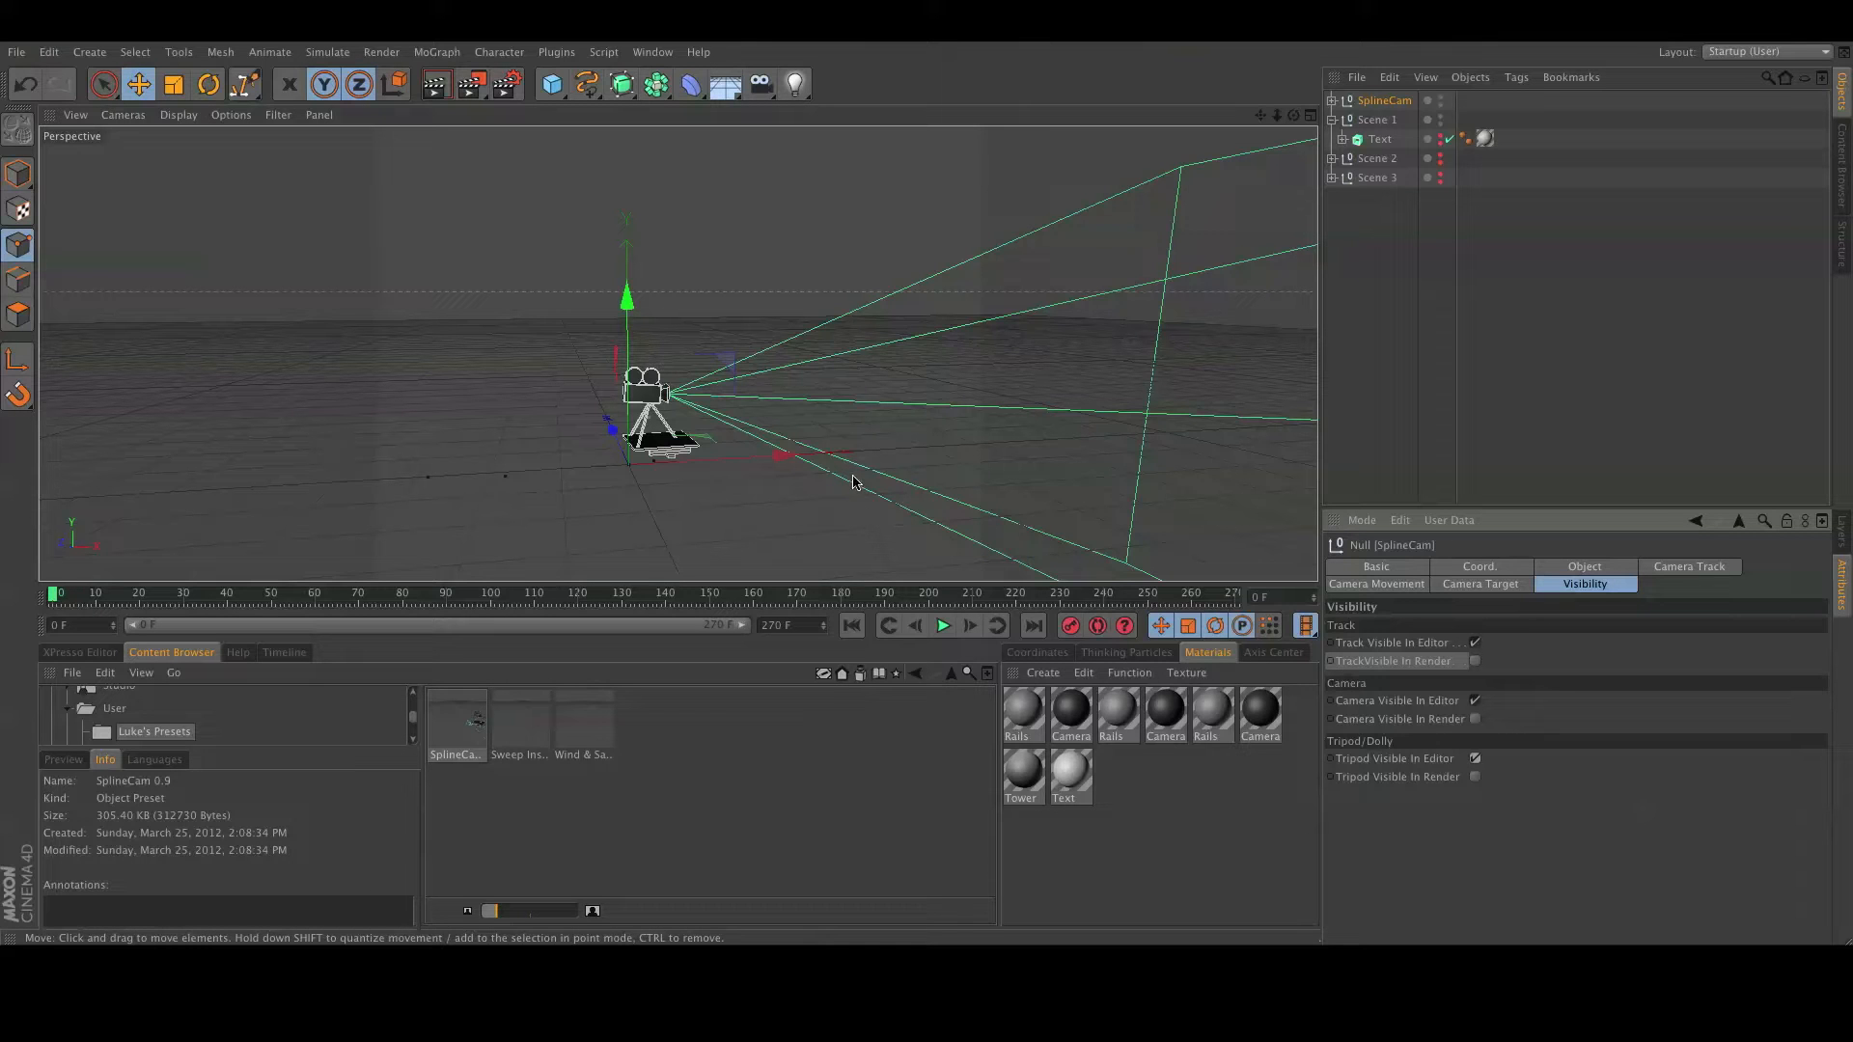
Make the Text object in Scene 1 visible again in the viewport.
scroll(853, 483, down, 3)
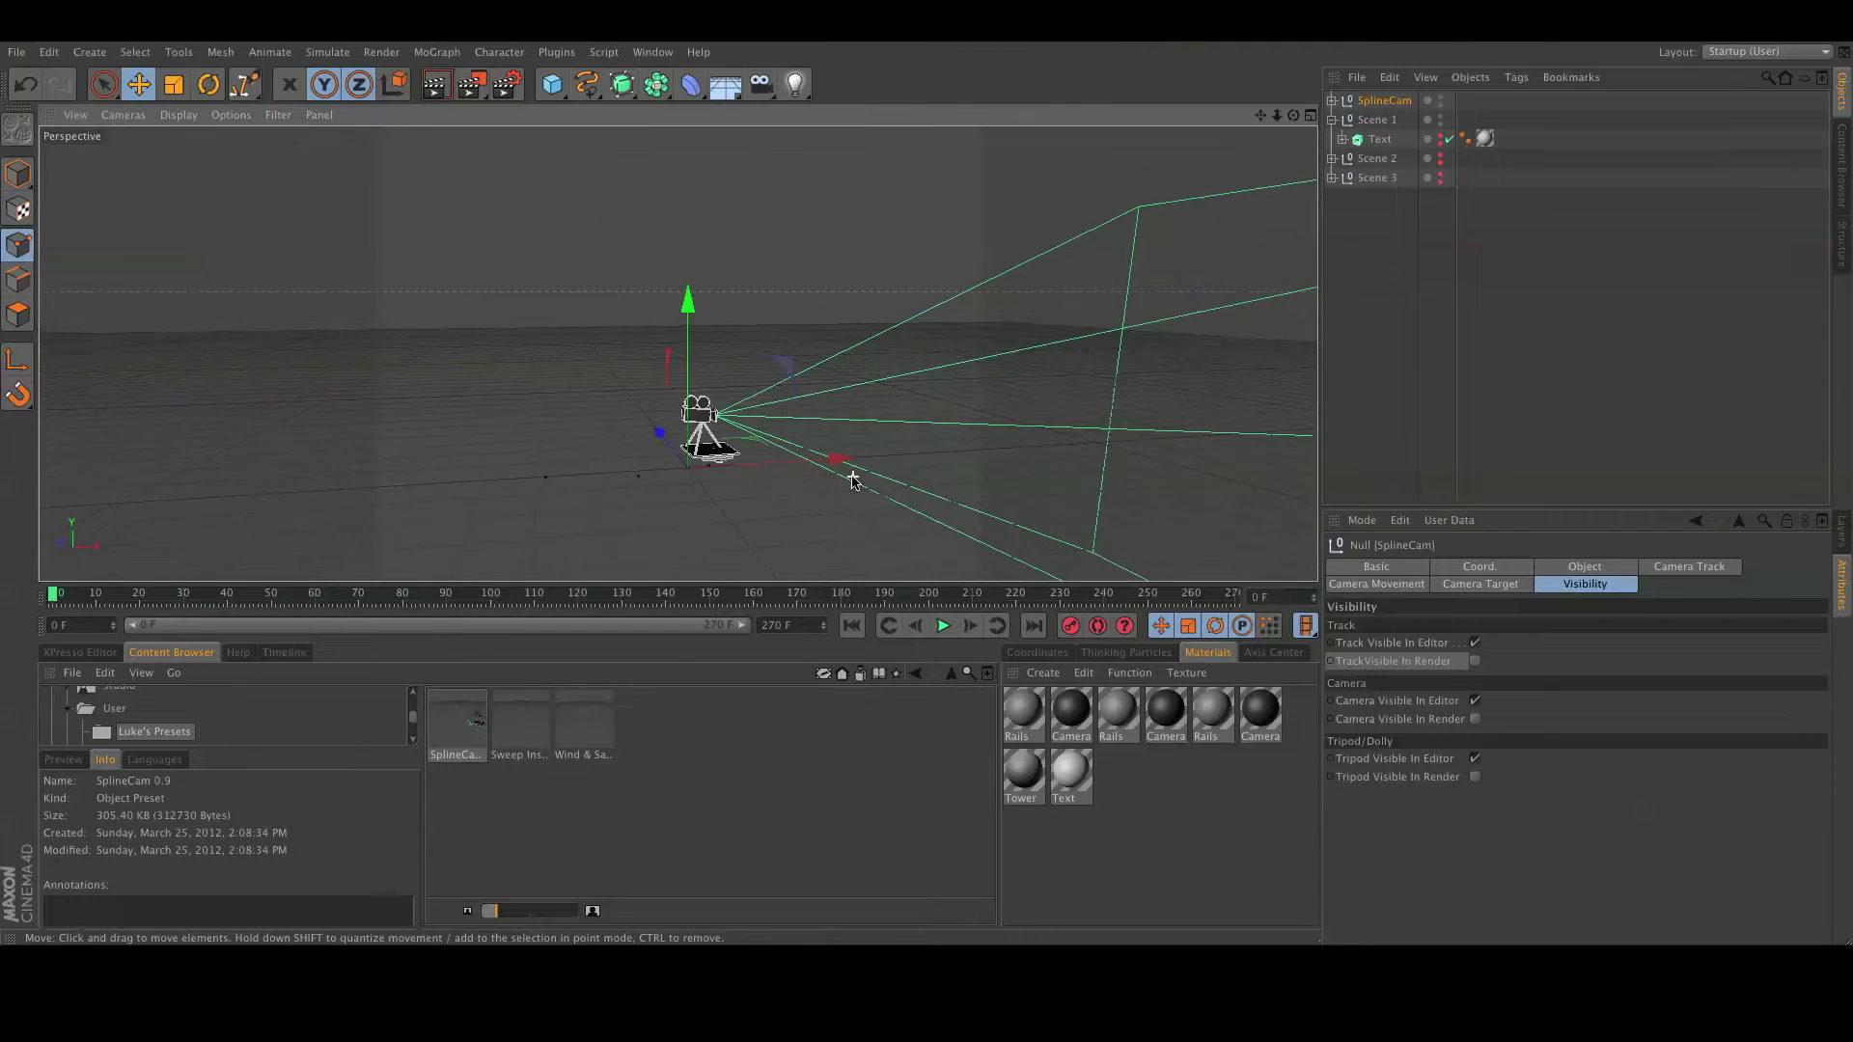
alt+drag(819, 492, 816, 526)
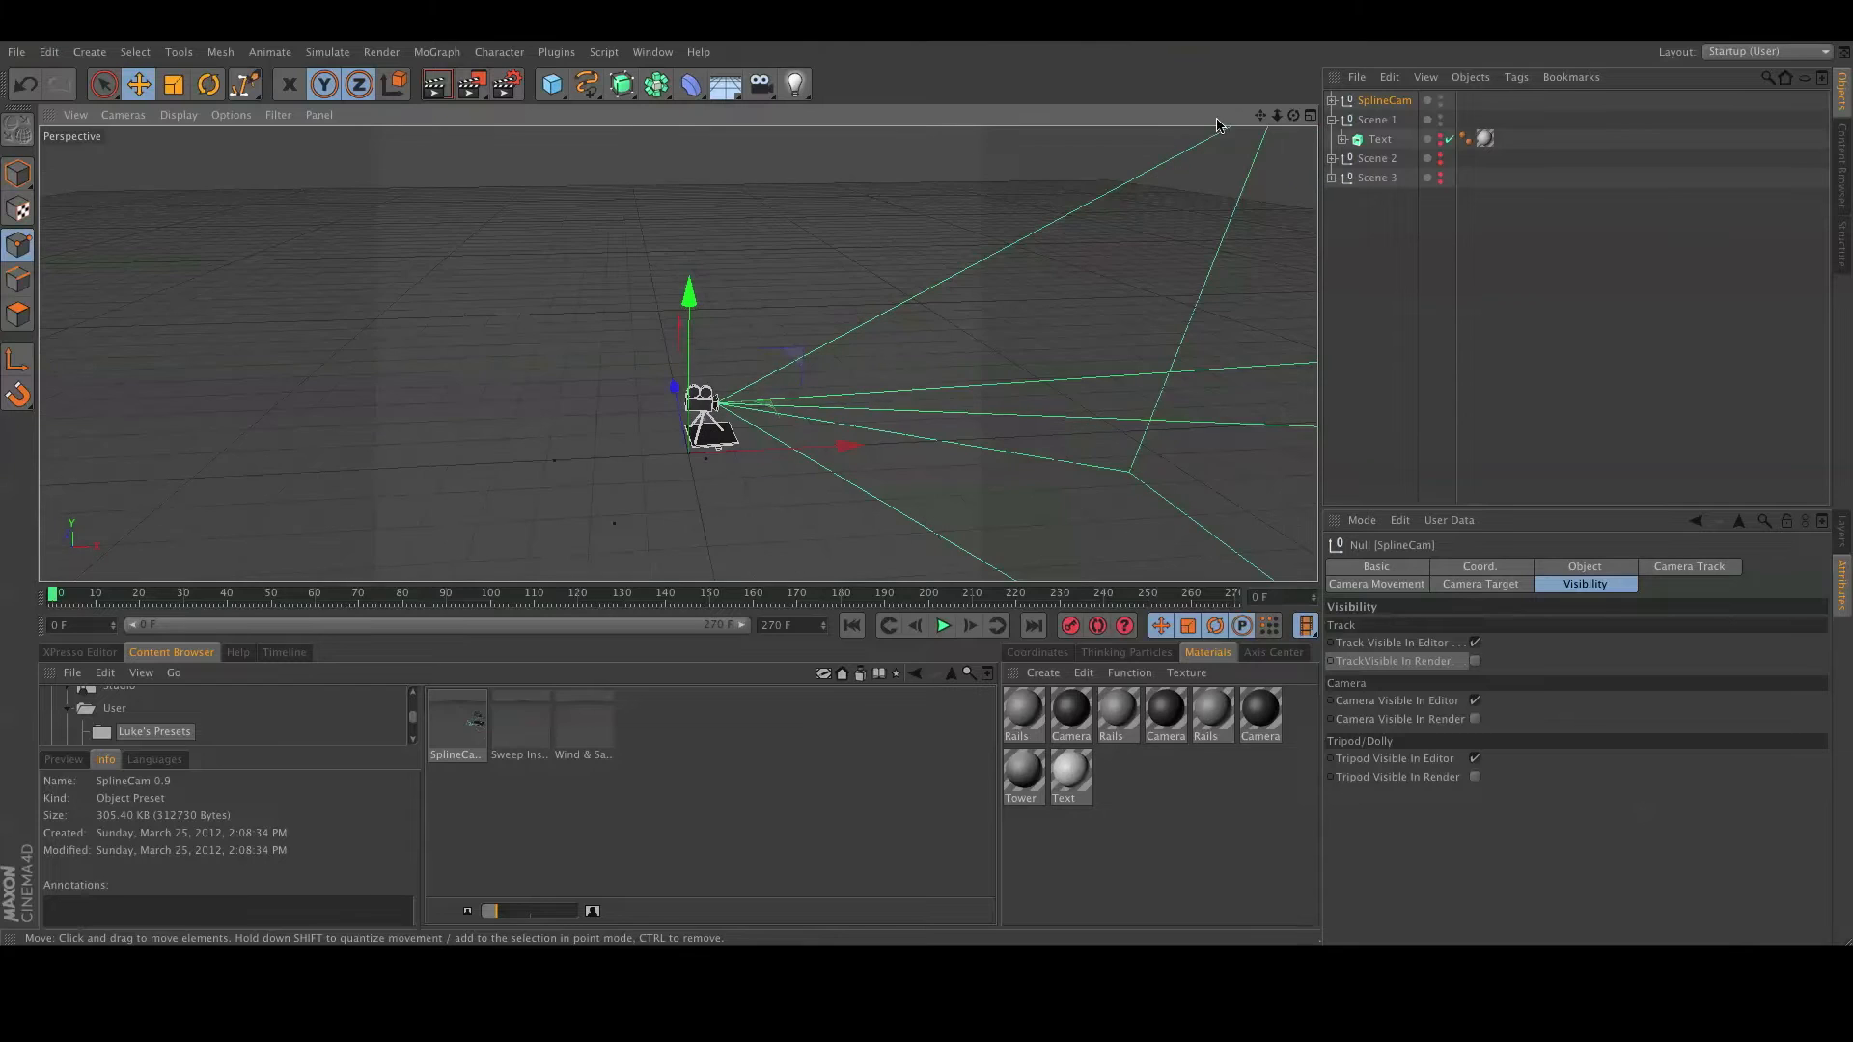
click(1446, 141)
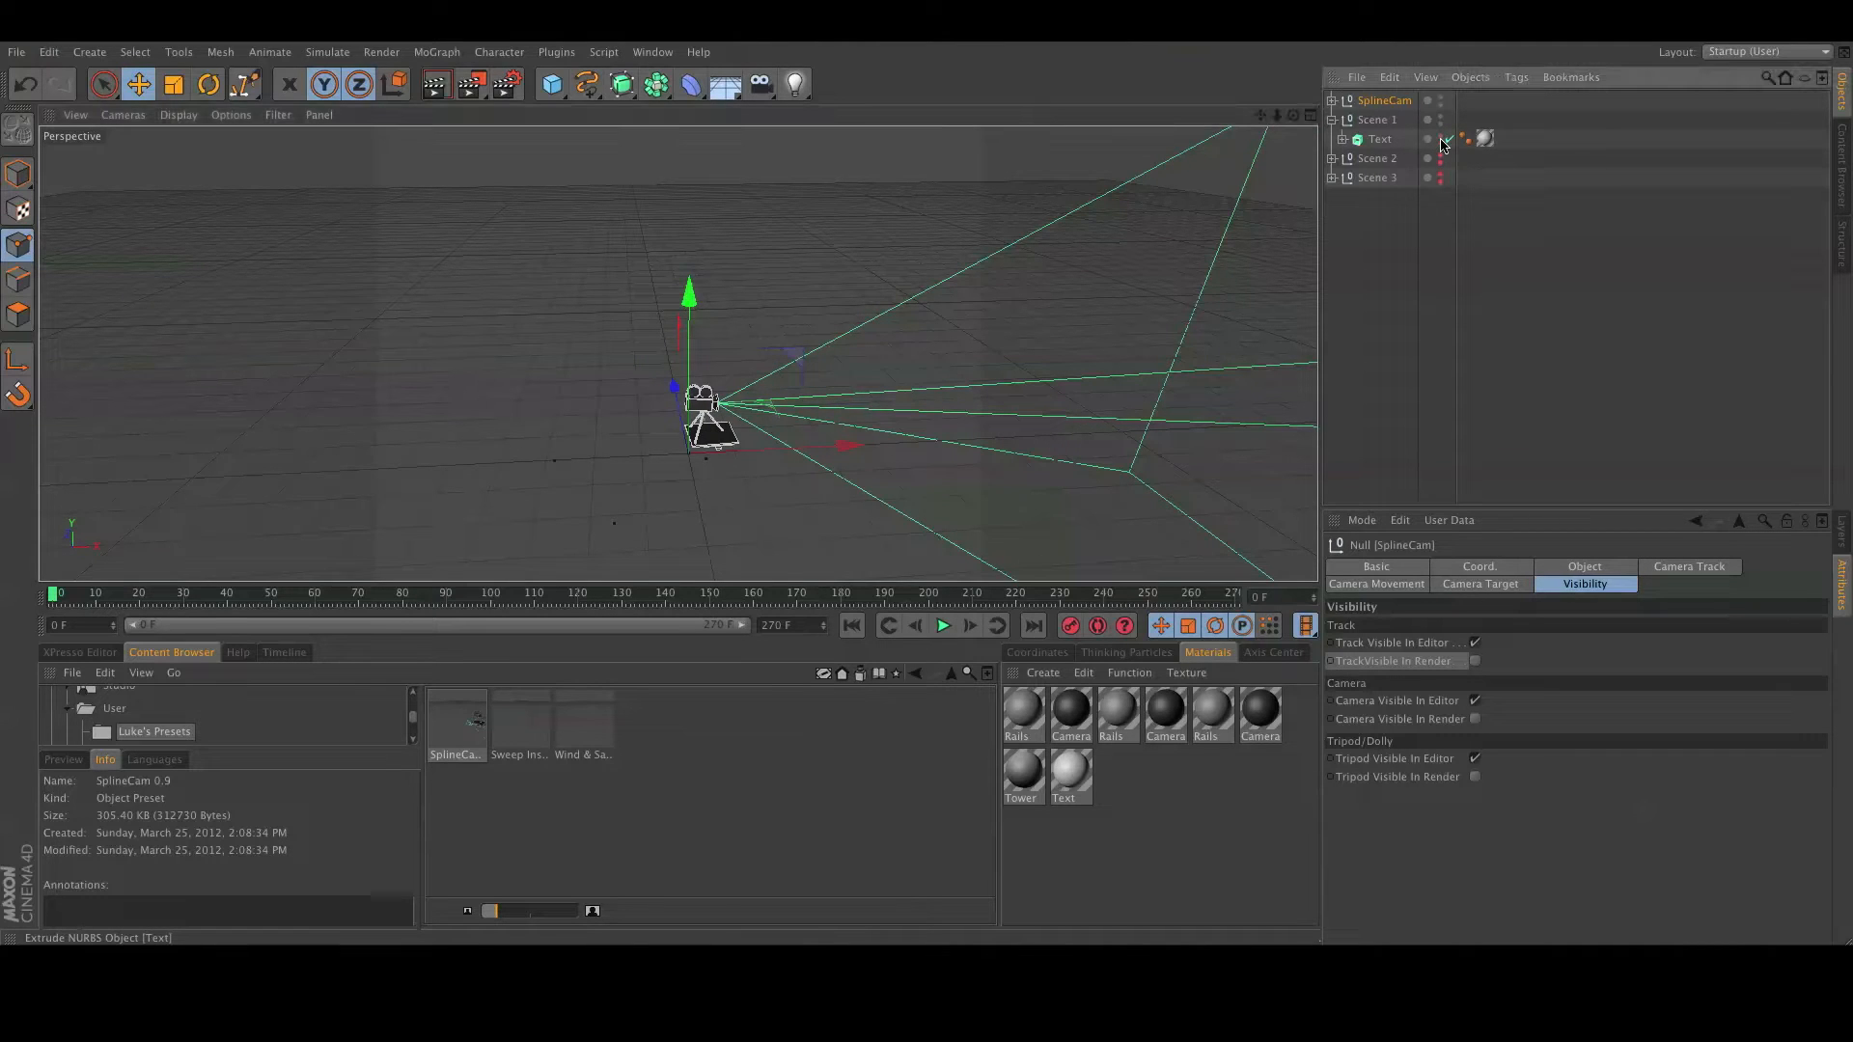
mouse_move(718, 518)
alt+mouse_down()
mouse_move(711, 550)
mouse_move(732, 381)
mouse_move(715, 417)
mouse_move(727, 498)
alt+mouse_up()
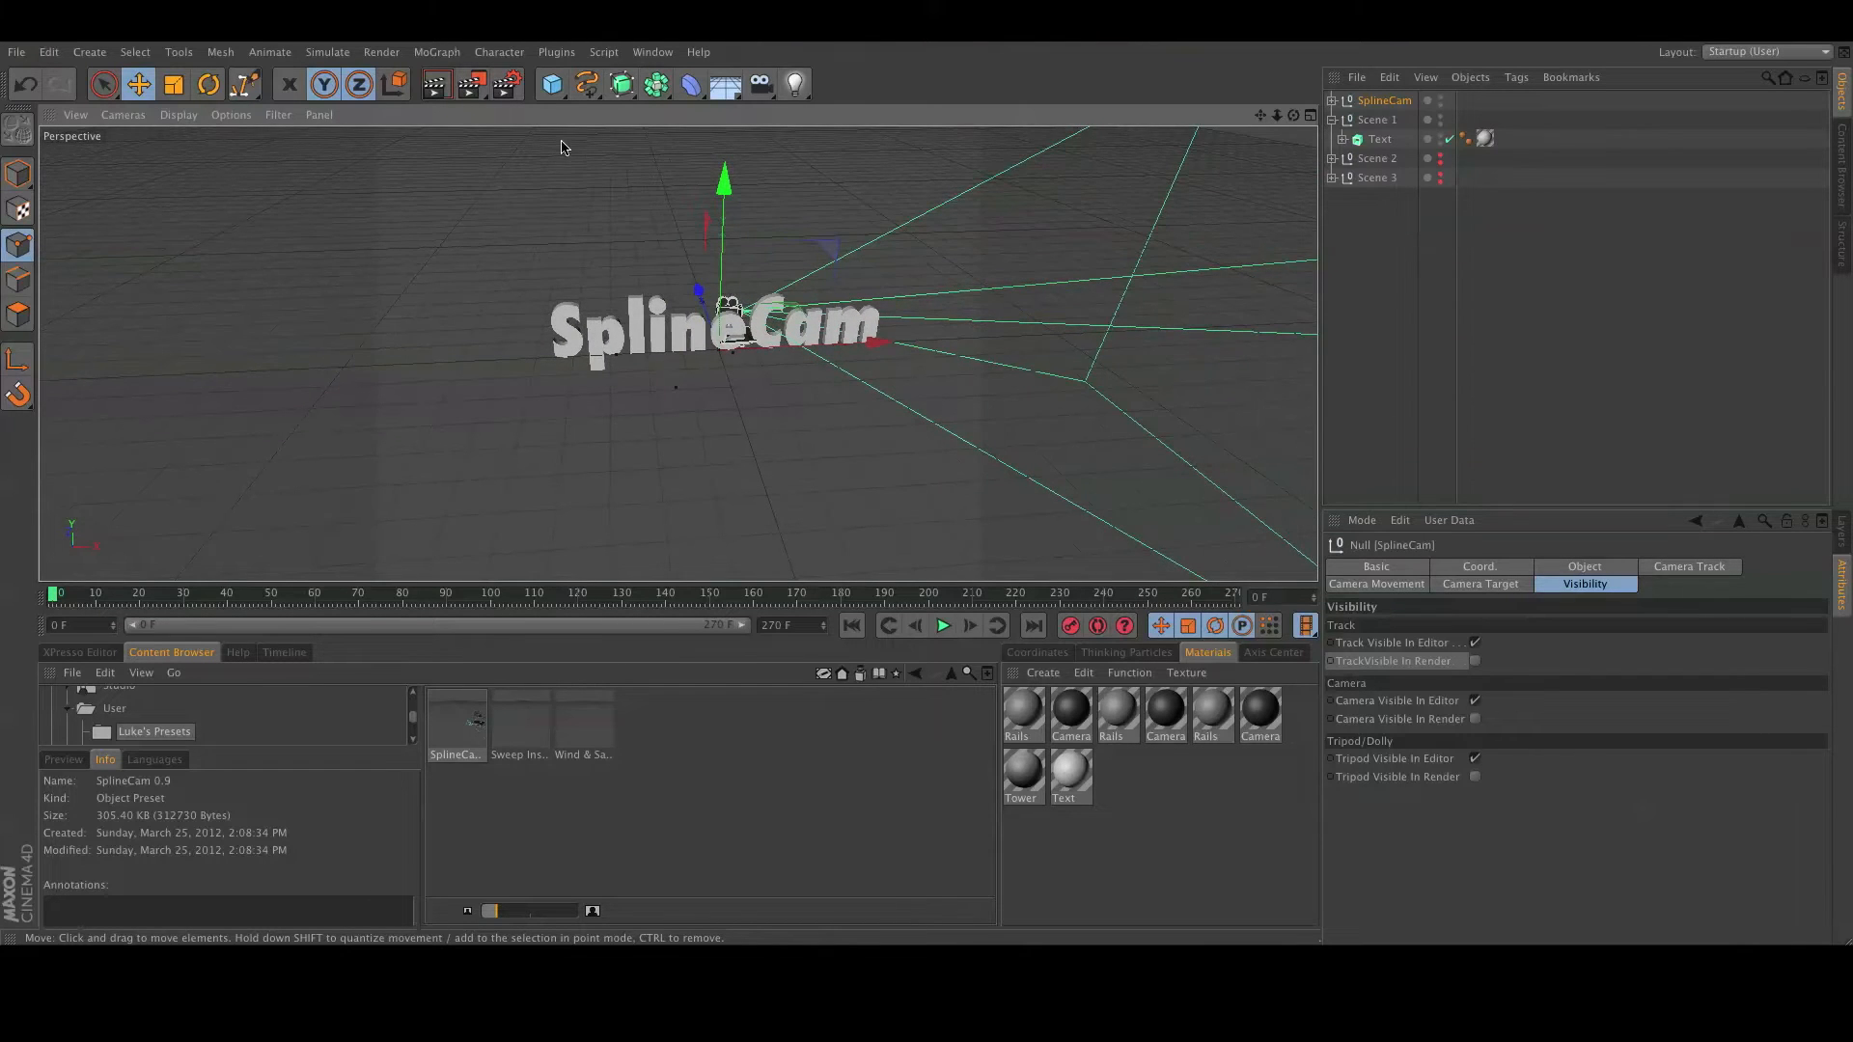
In the top view, draw a three-point Bezier spline curving from beside the text around to its front.
key(F2)
alt+middle_drag(429, 502, 648, 428)
click(586, 85)
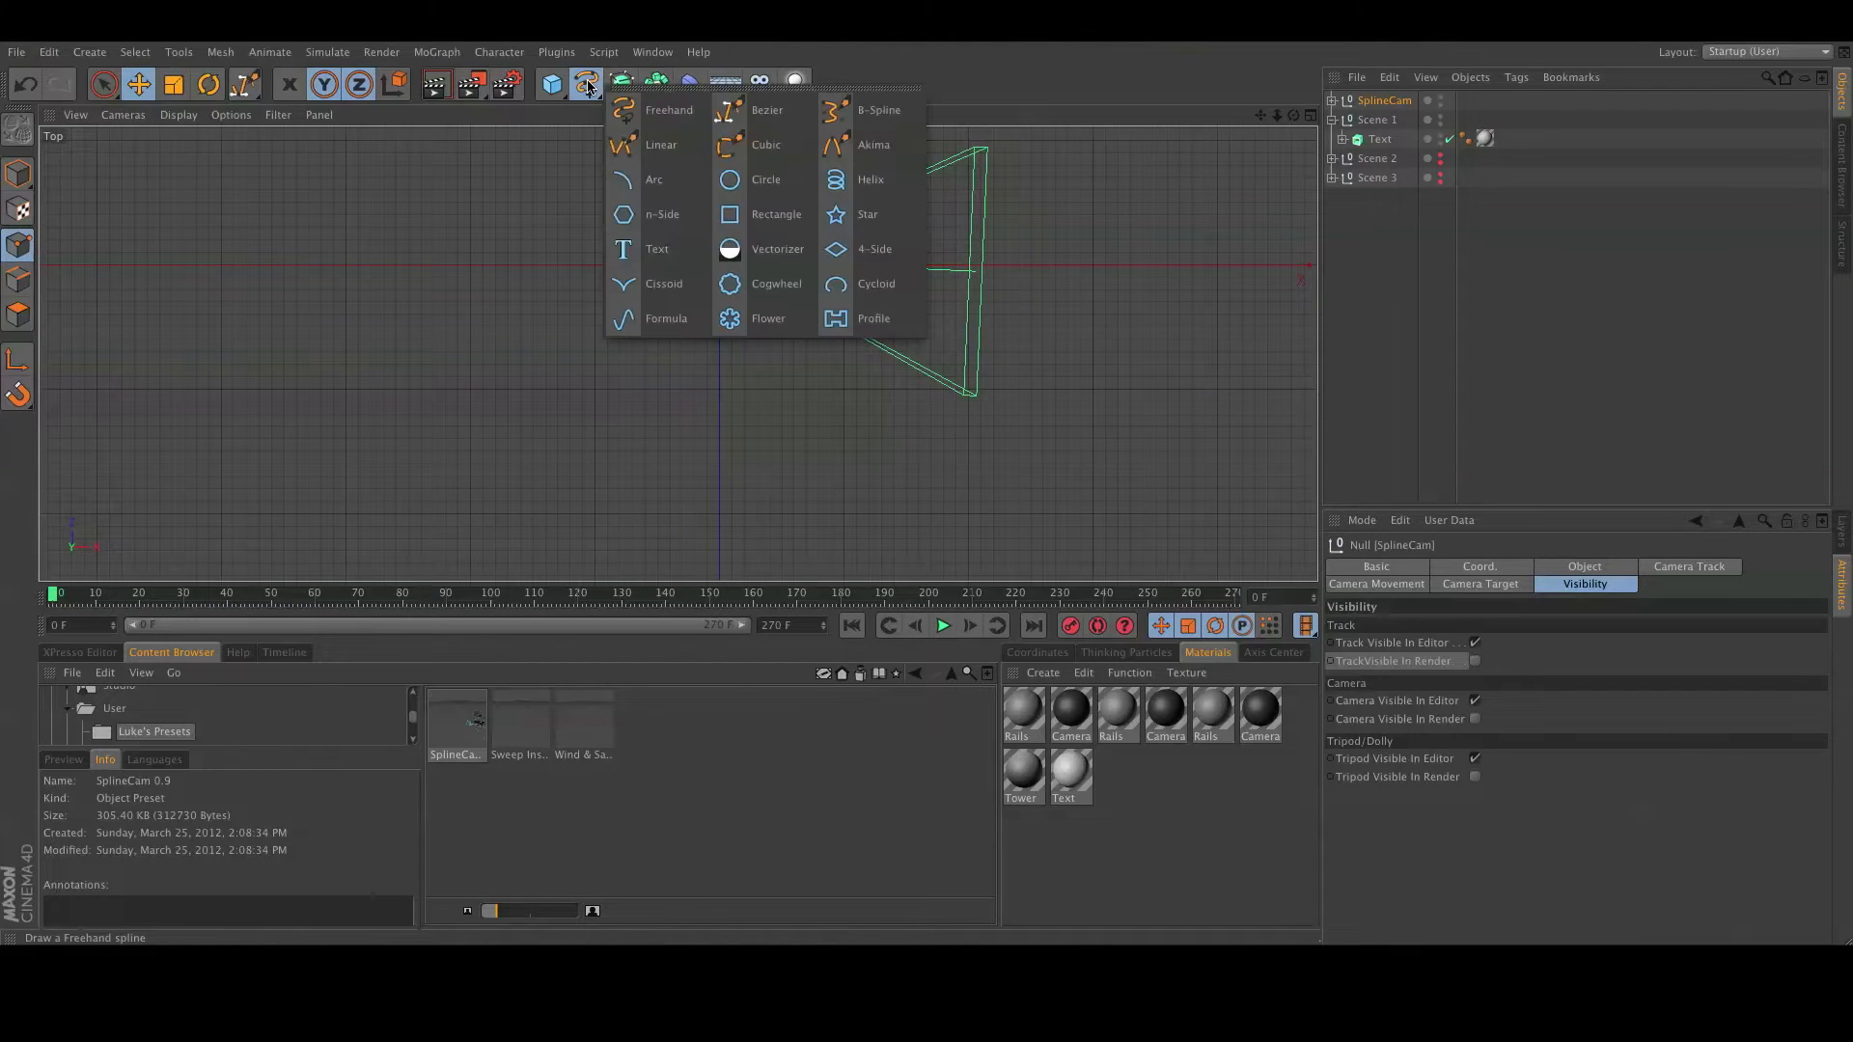
click(757, 109)
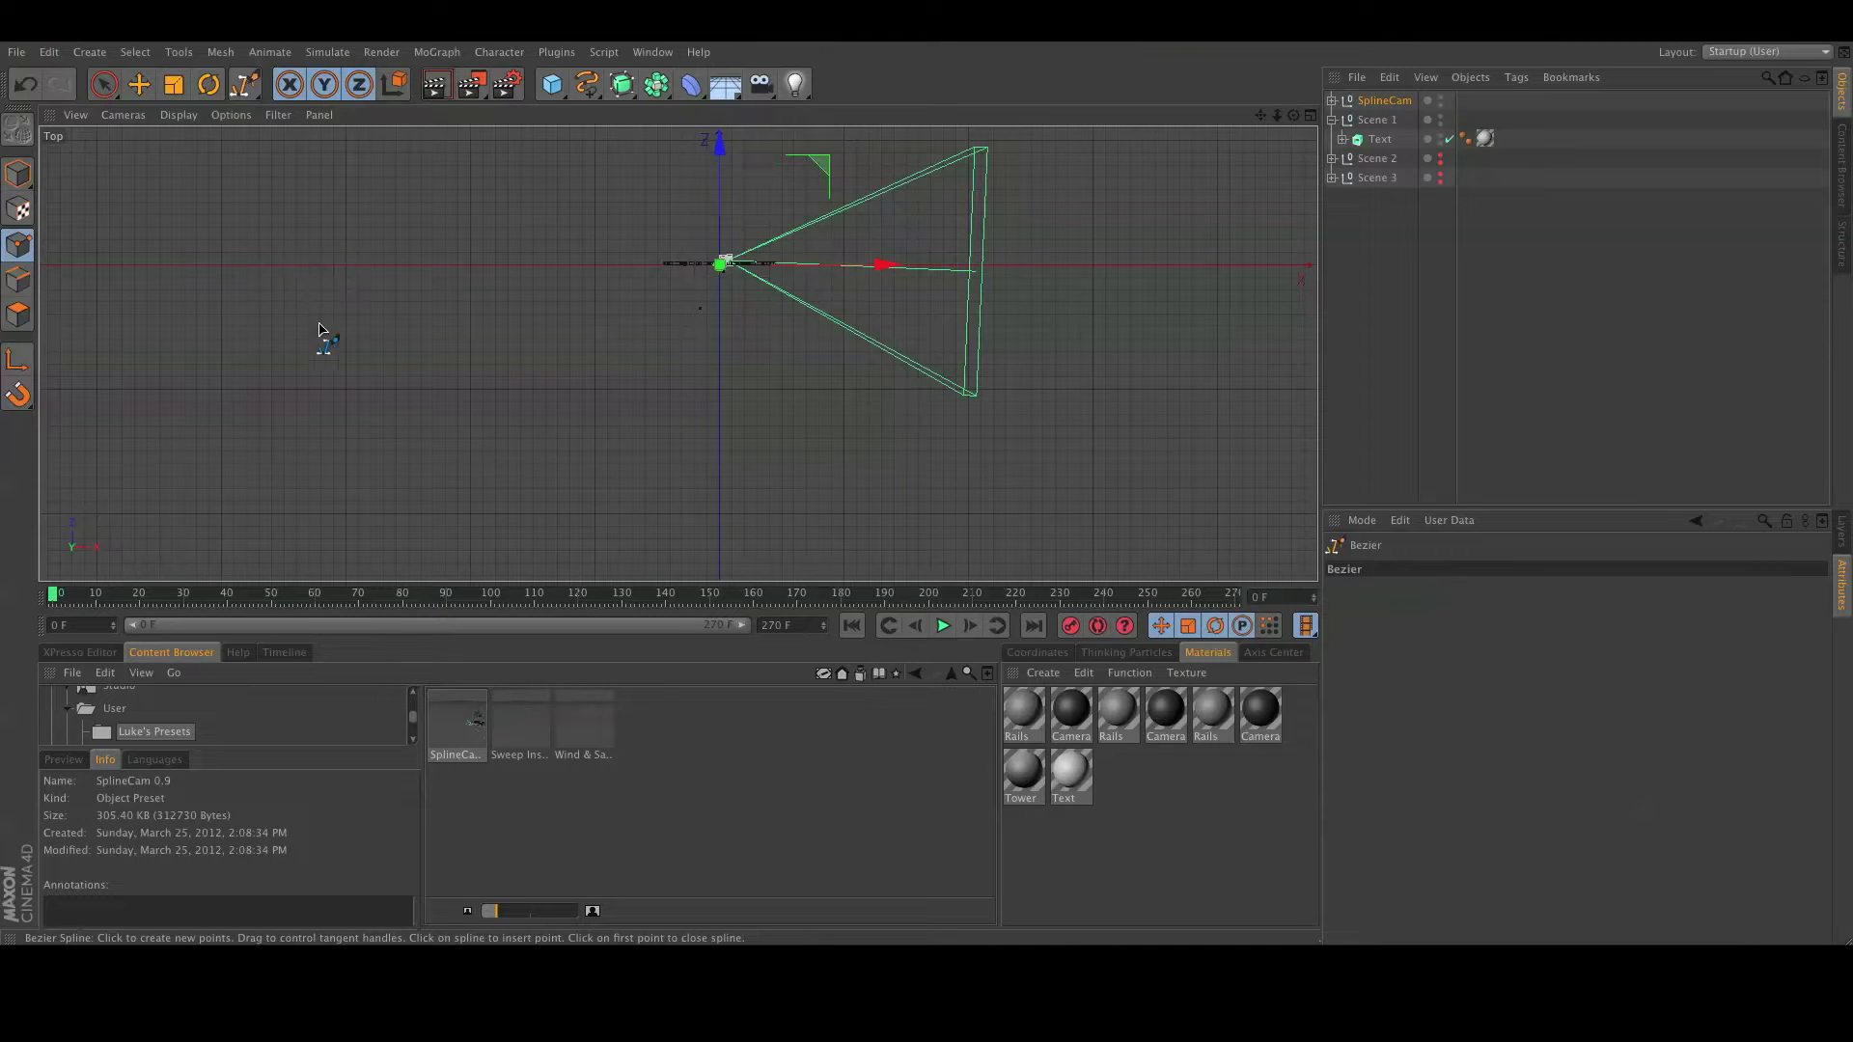
alt+middle_drag(344, 351, 319, 290)
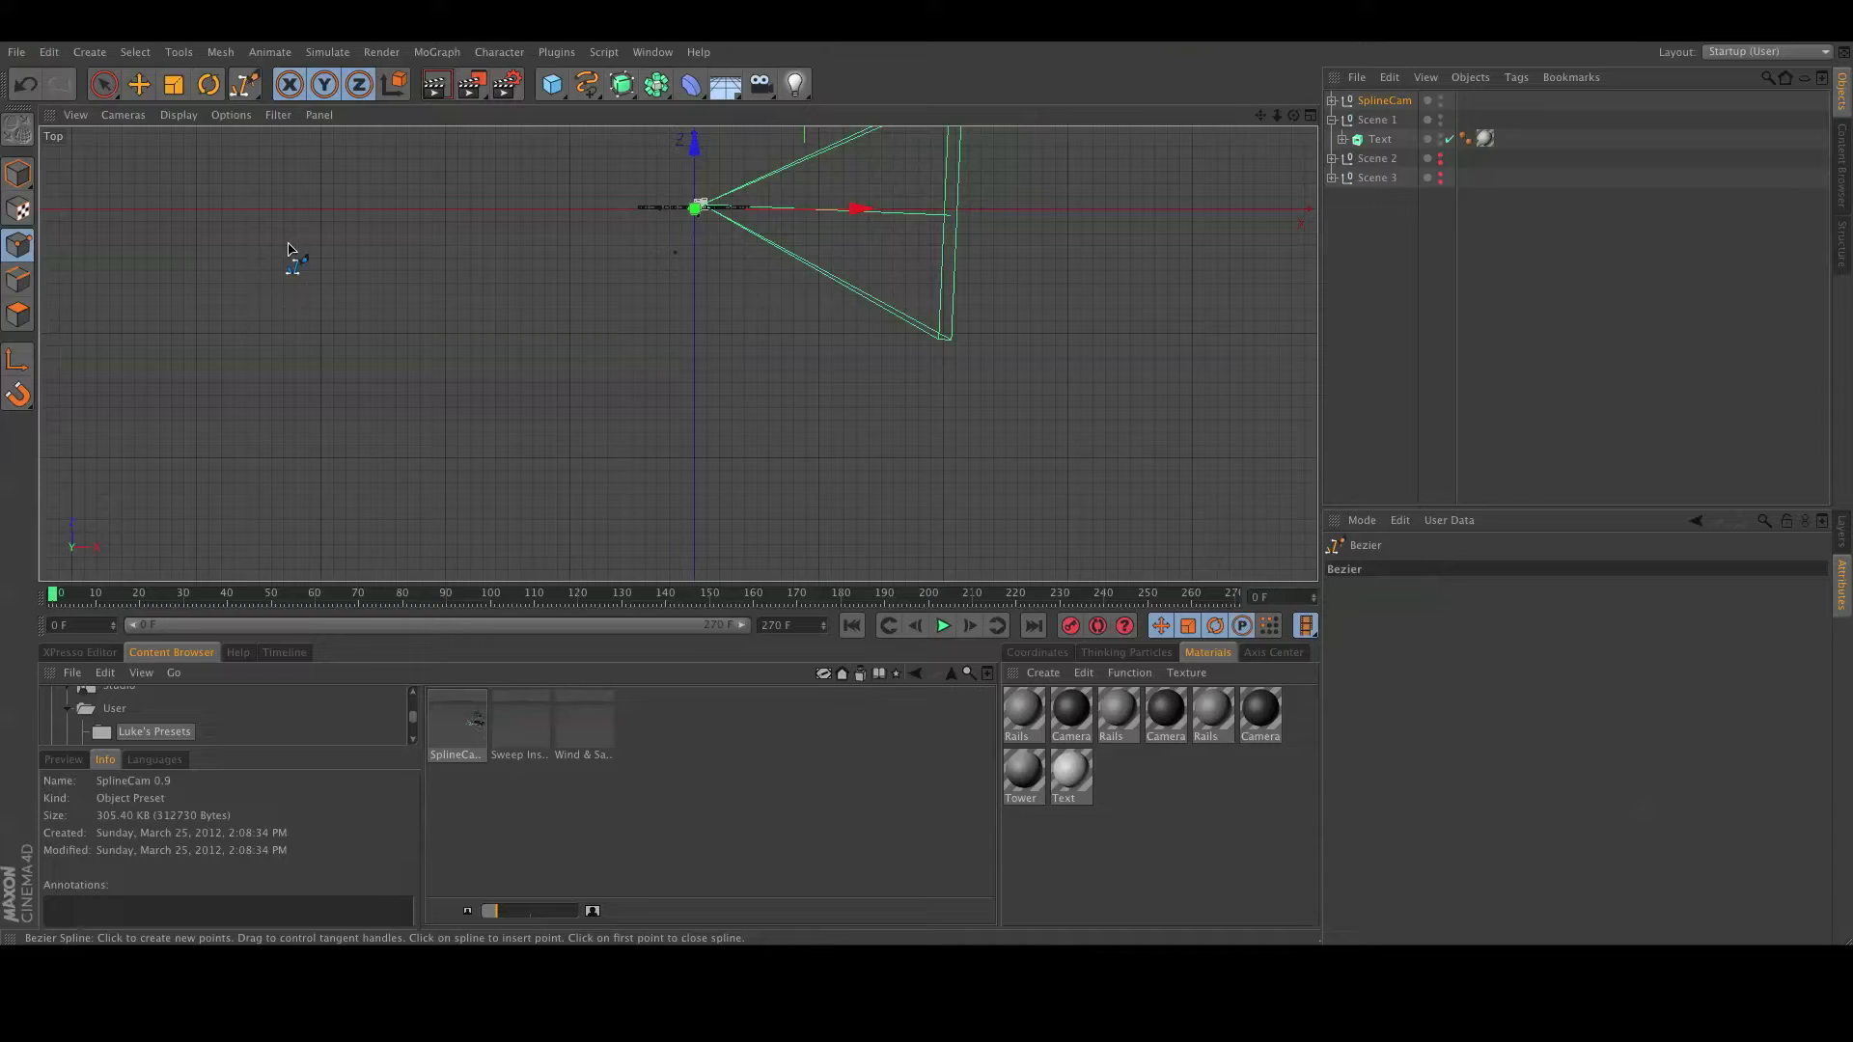
click(253, 222)
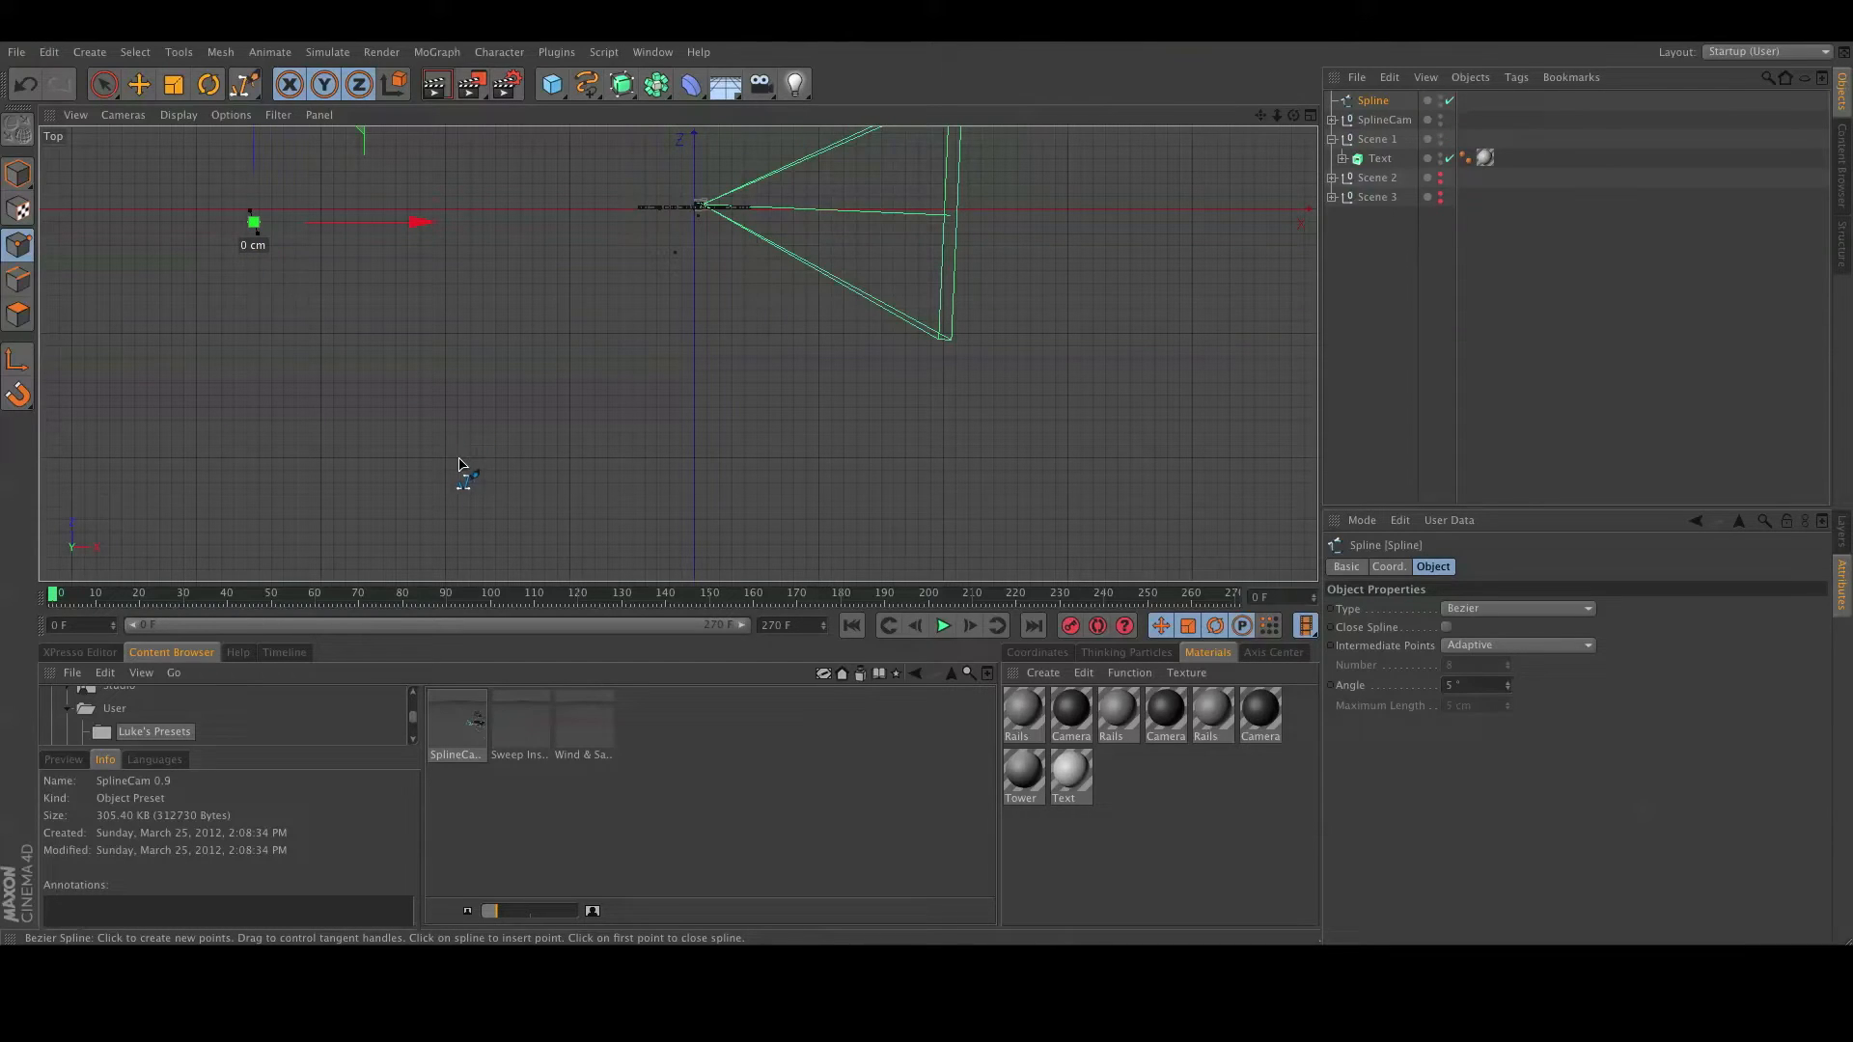
drag(456, 469, 512, 501)
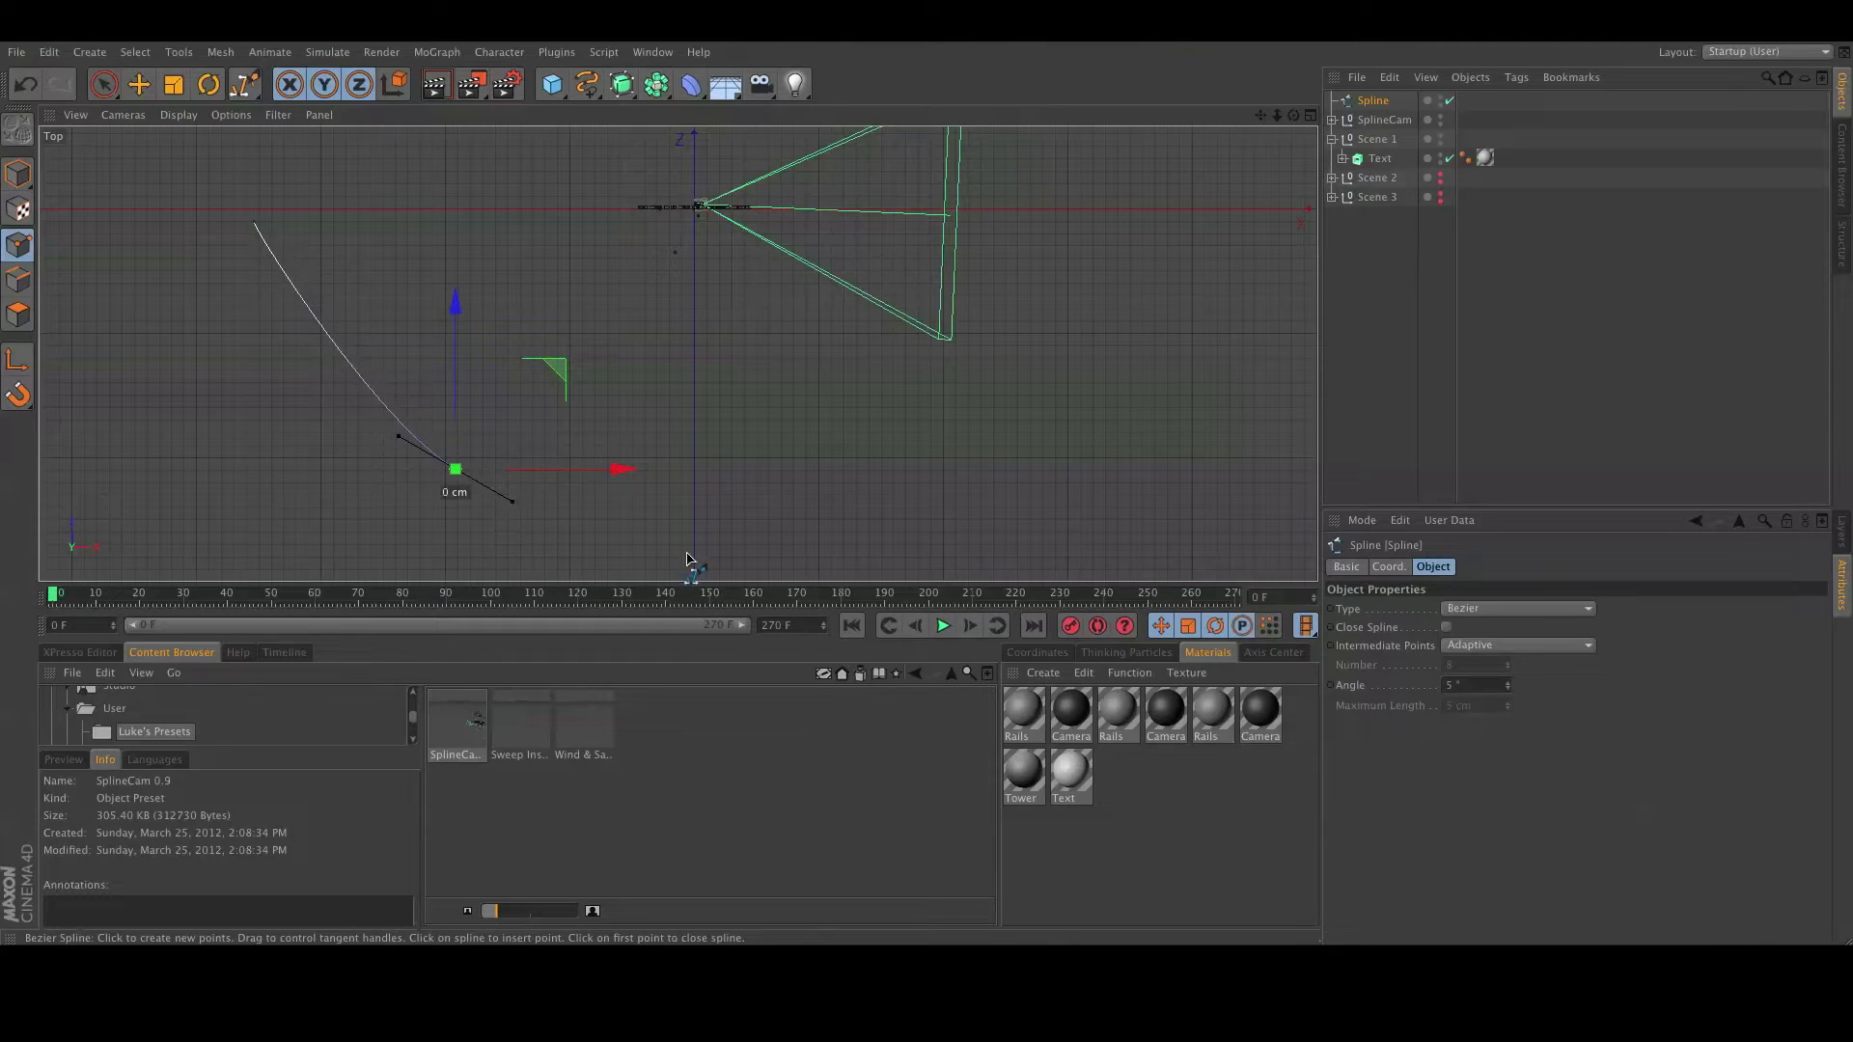
drag(710, 554, 745, 554)
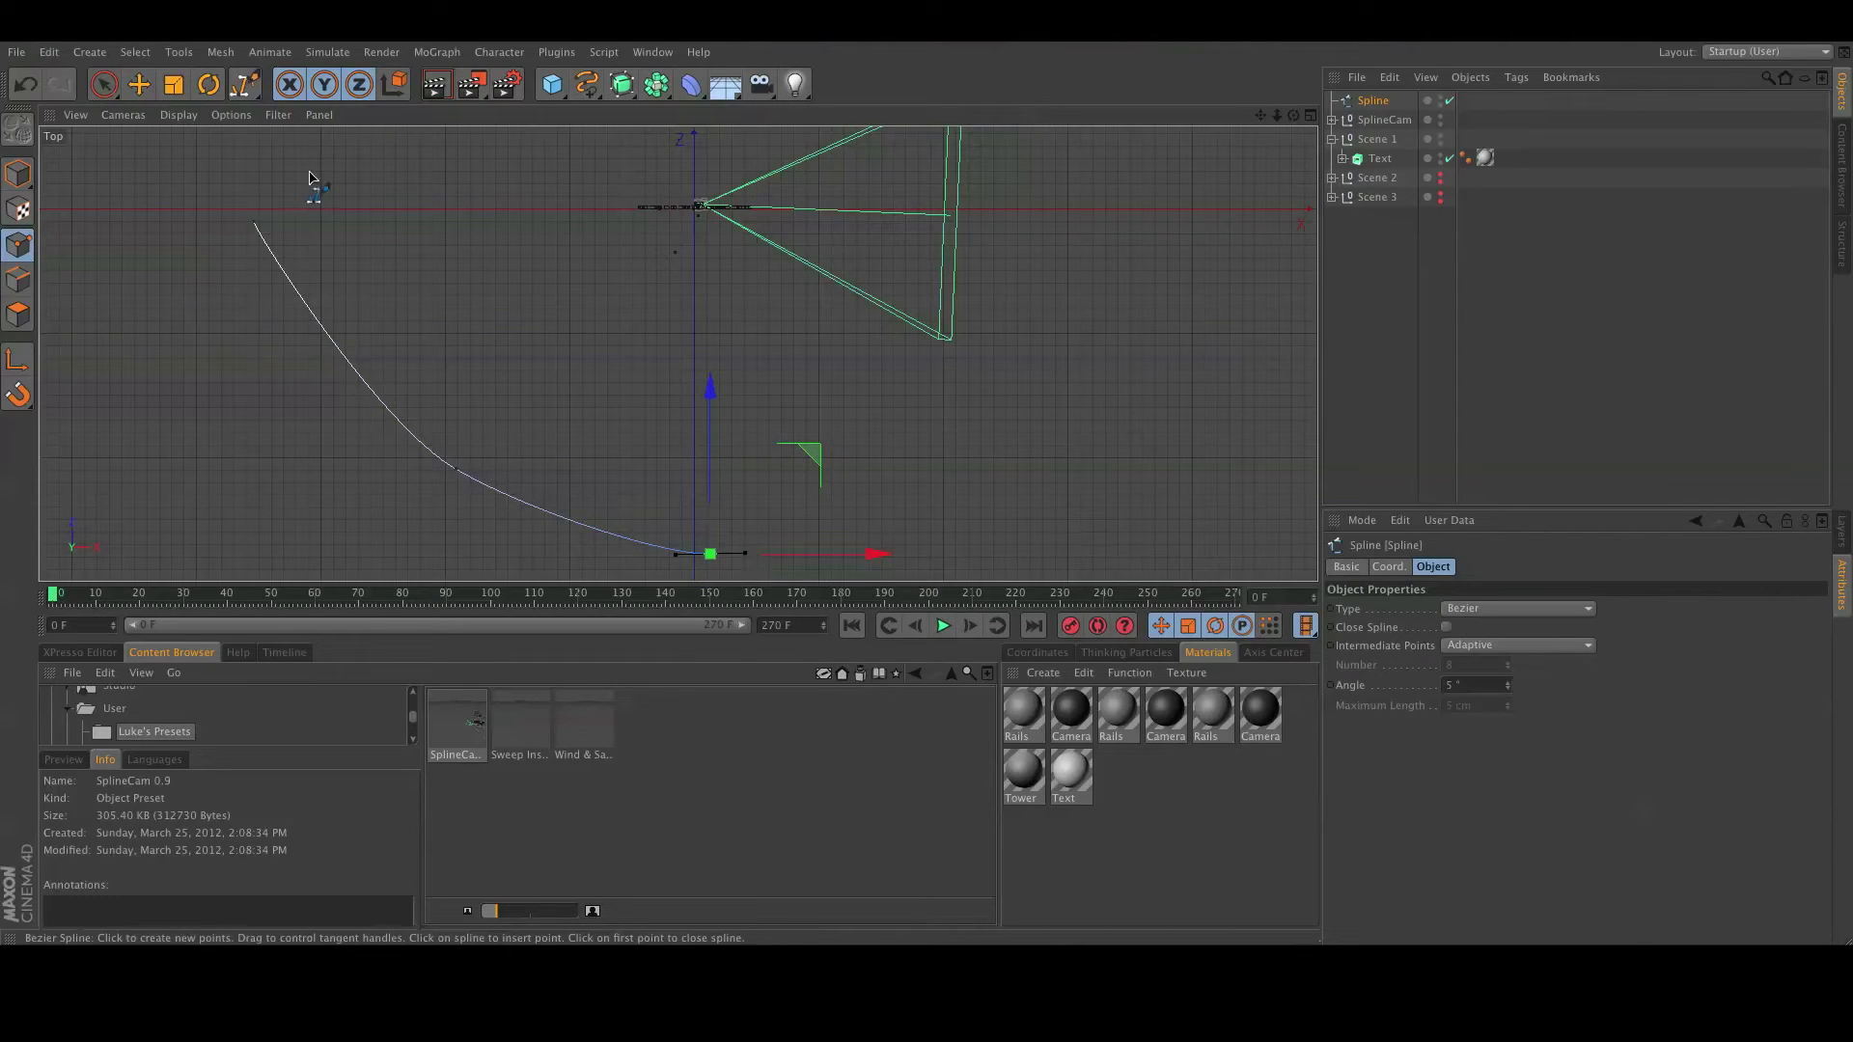
Apply Soft Interpolation to the spline's points and reposition the middle point to smooth the curve.
key(e)
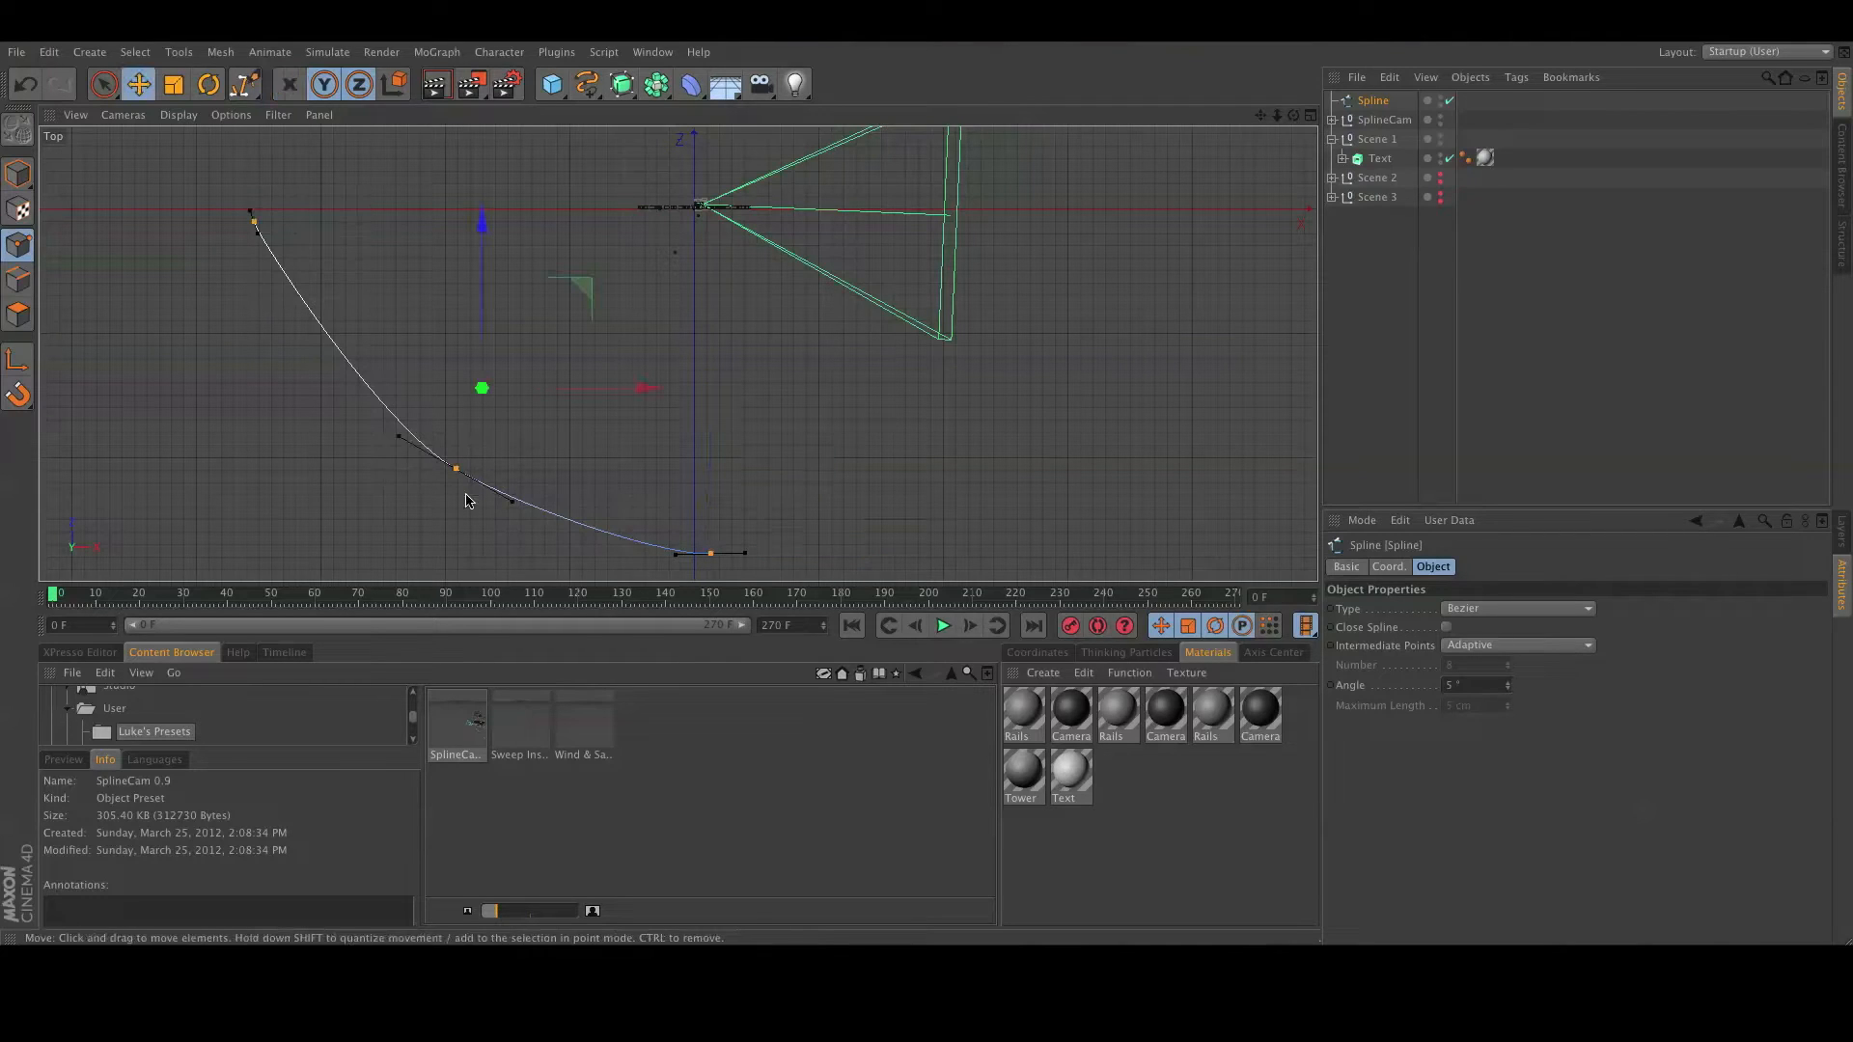
right_click(457, 471)
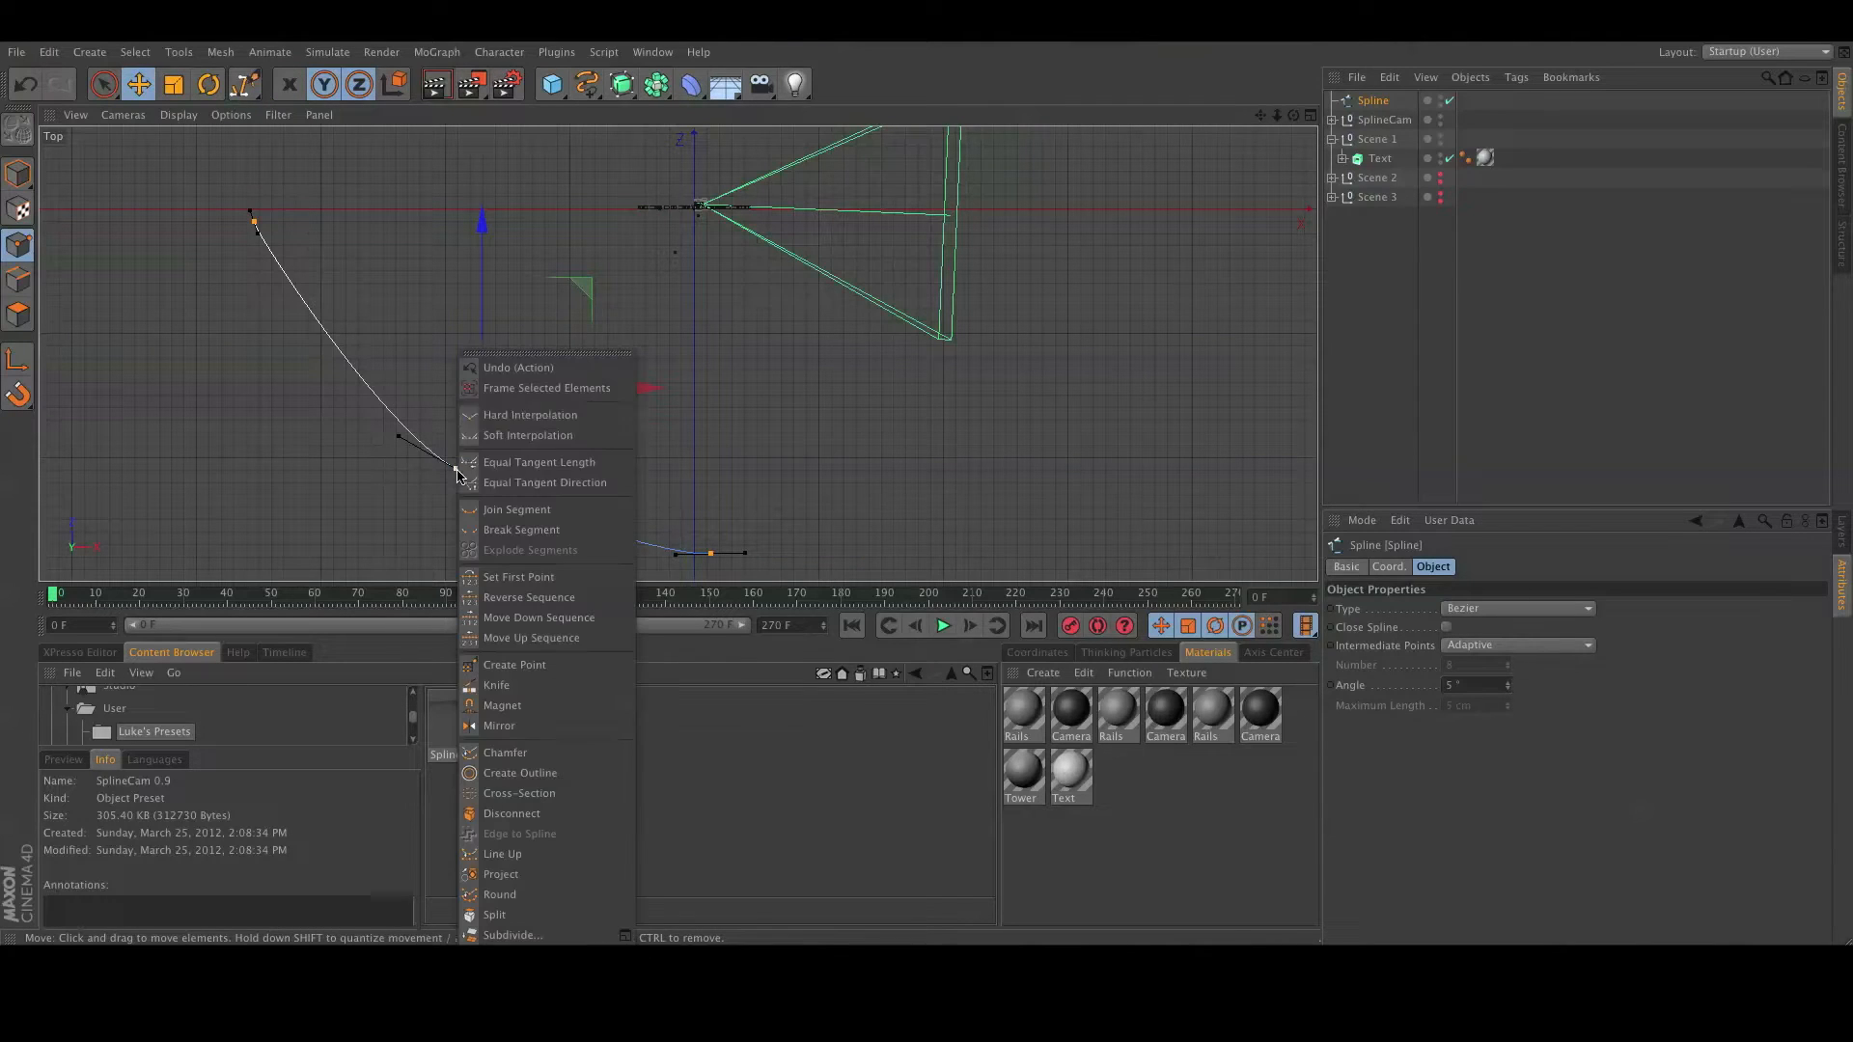
click(584, 436)
drag(455, 475, 442, 482)
click(614, 473)
click(452, 483)
drag(546, 380, 537, 330)
Return to the perspective view and examine the new spline path in relation to the SplineCam text.
key(F1)
scroll(708, 483, down, 3)
alt+middle_drag(673, 537, 831, 353)
scroll(829, 355, down, 5)
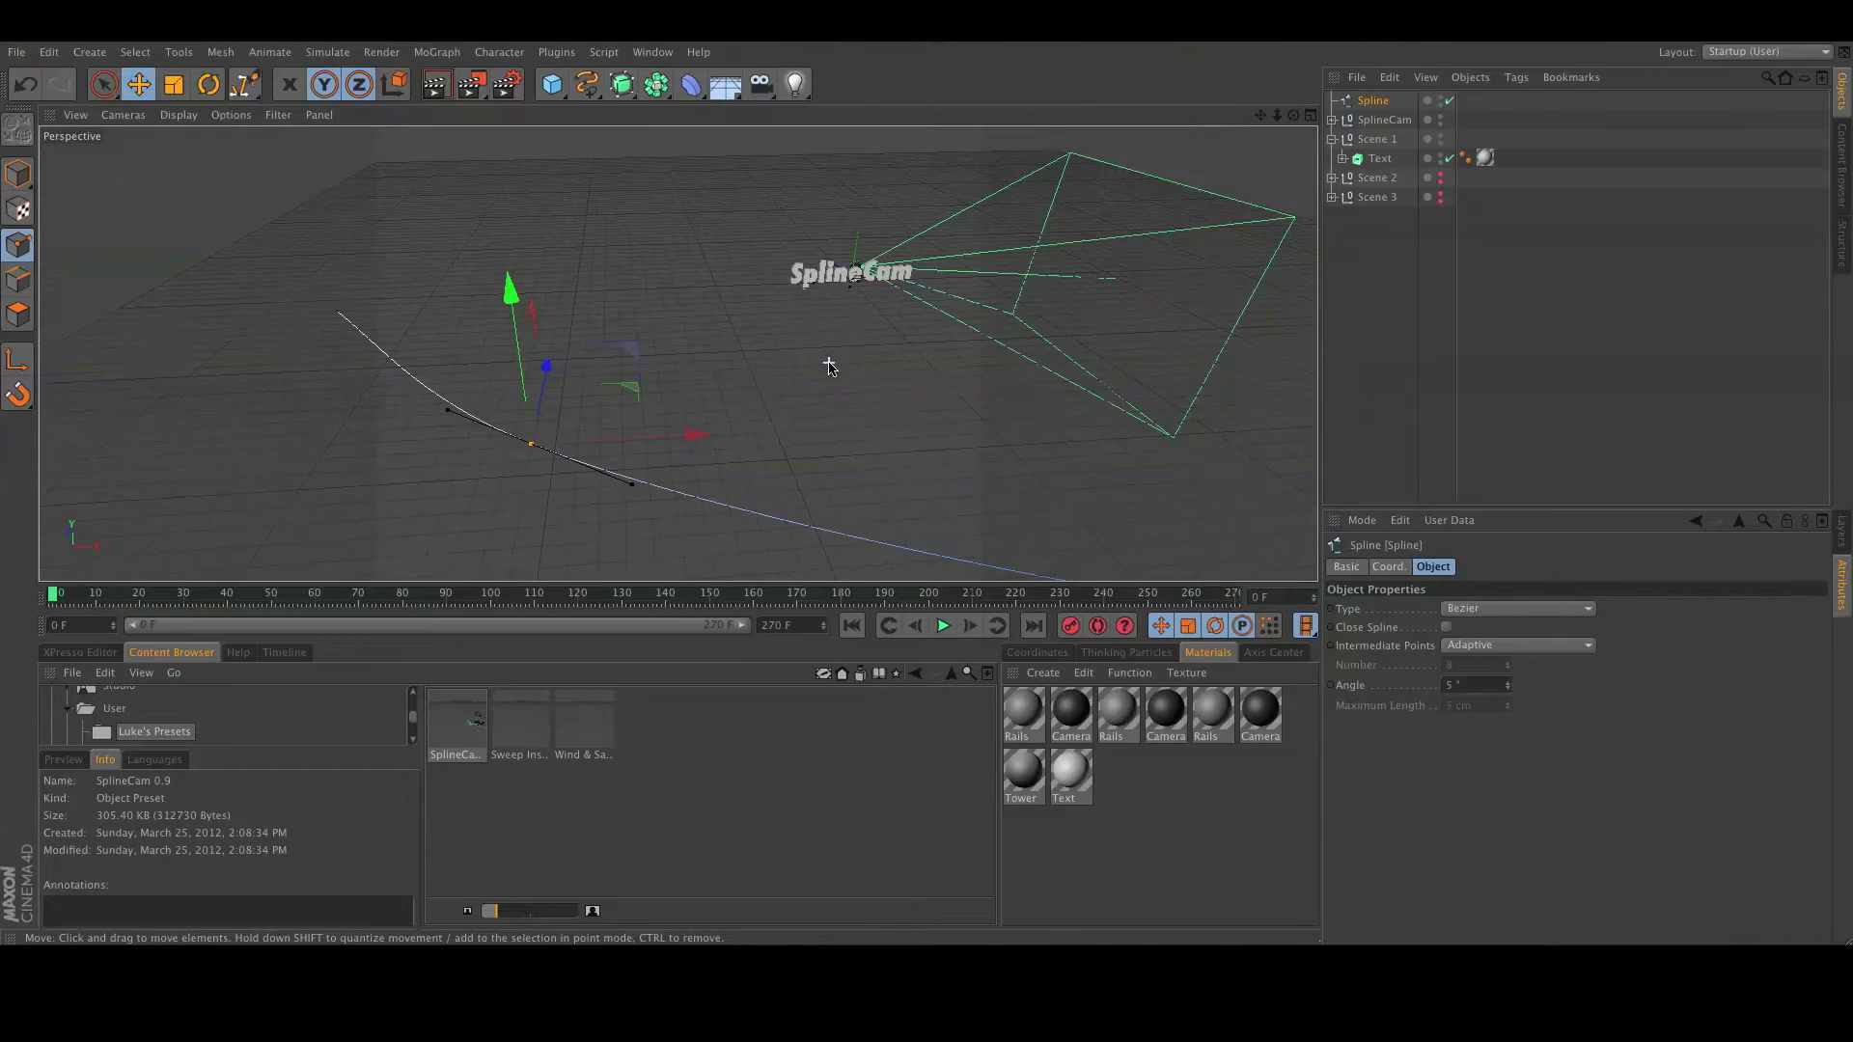
alt+drag(766, 468, 721, 450)
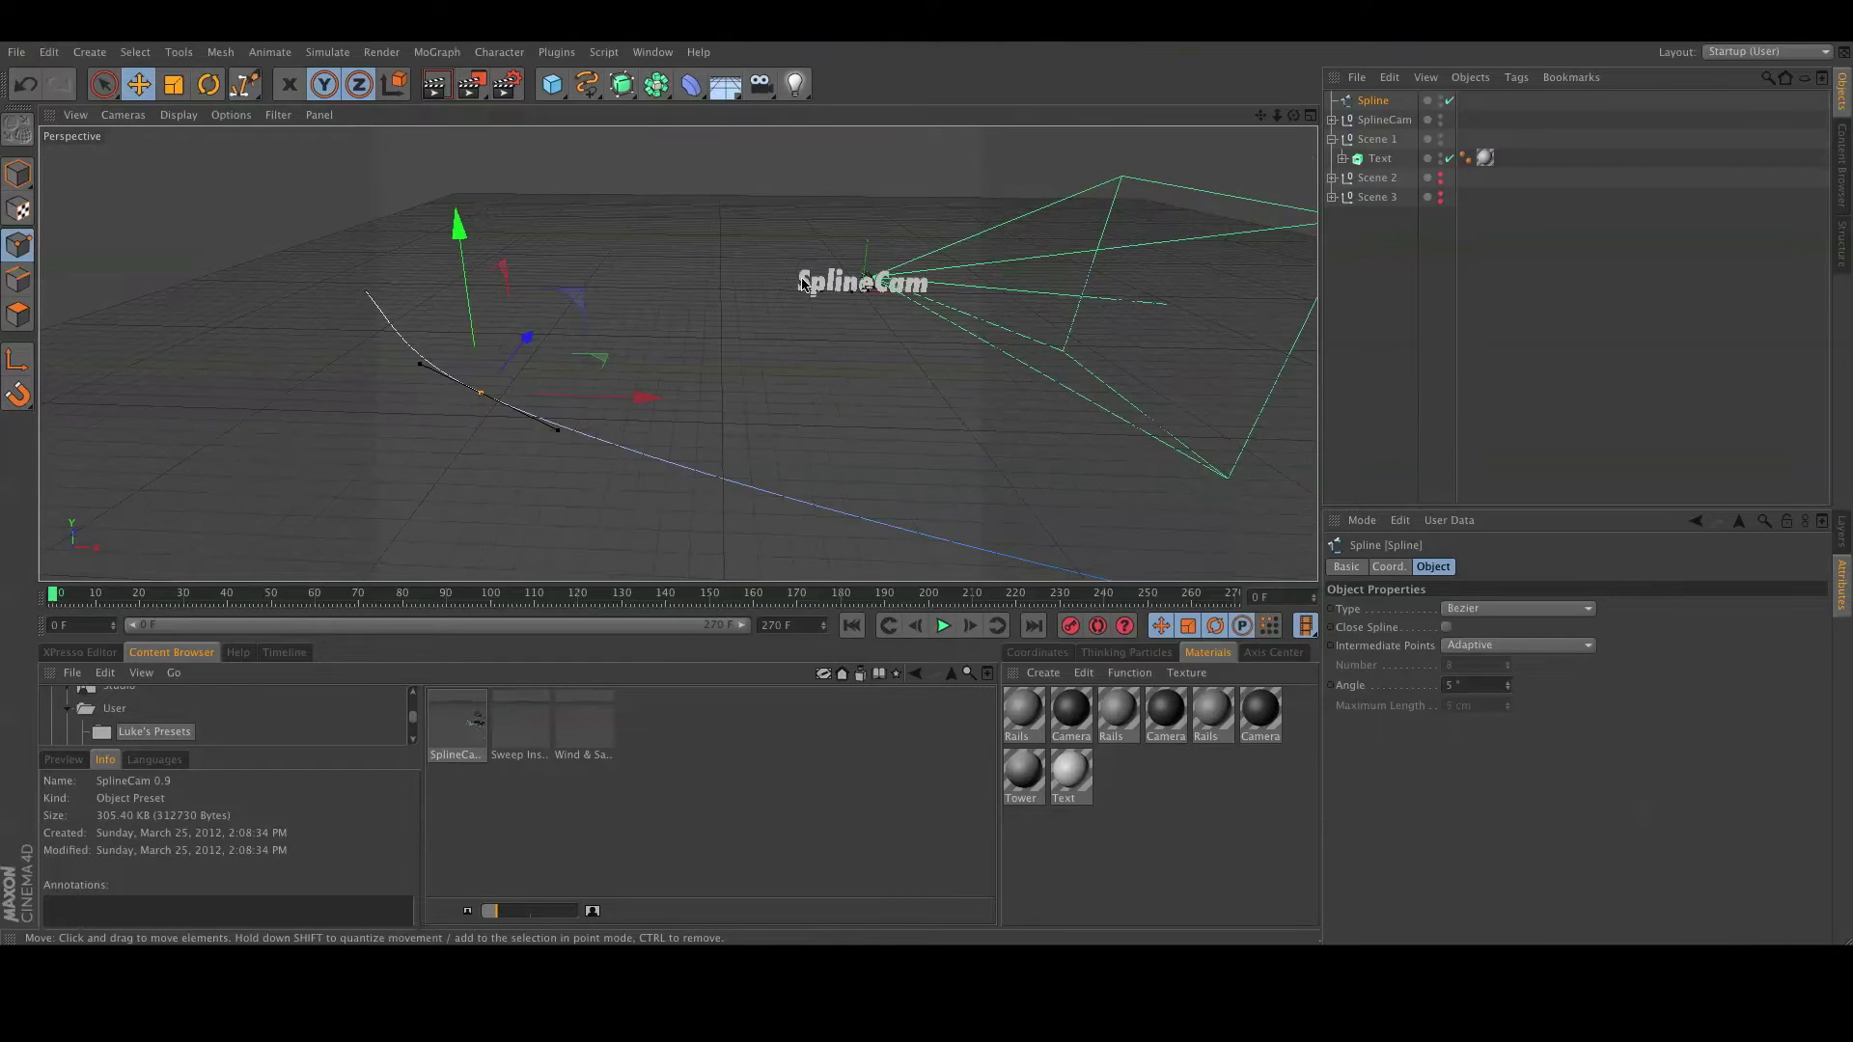
alt+middle_drag(842, 422, 753, 396)
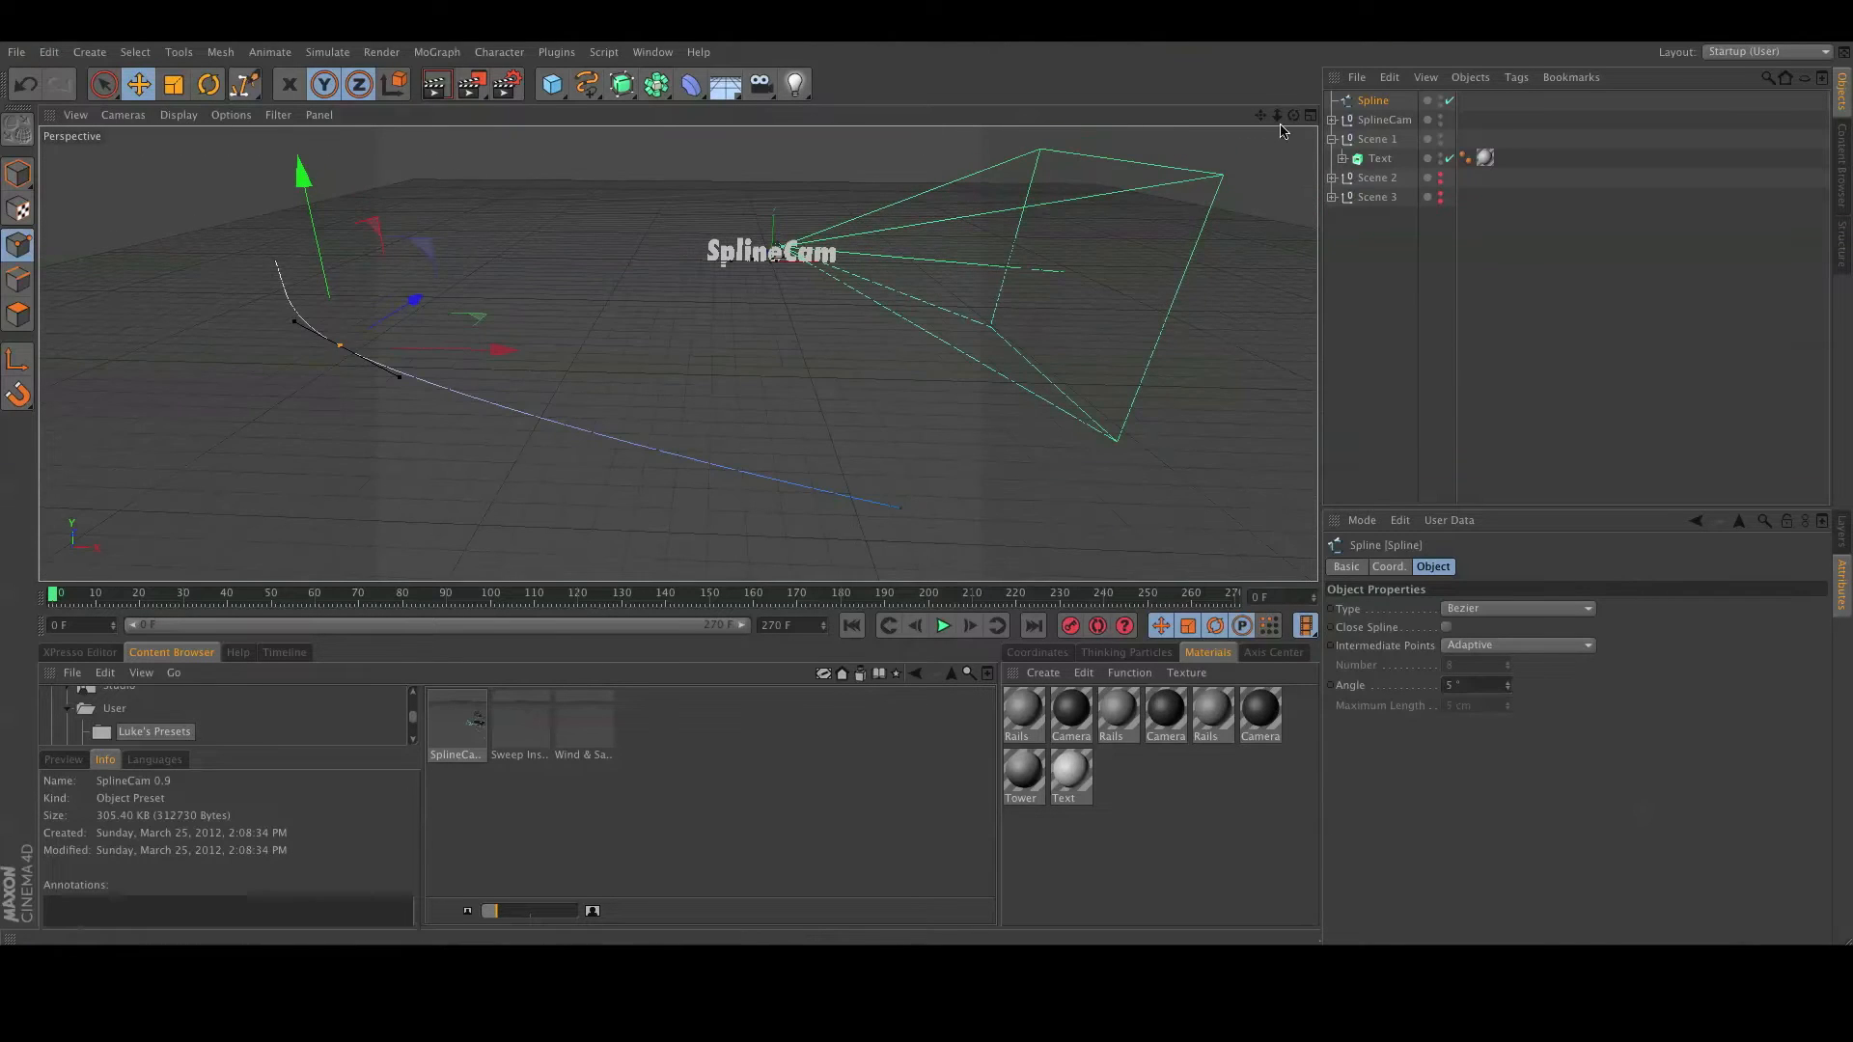
Rename the newly drawn camera path spline as Track.
click(1385, 121)
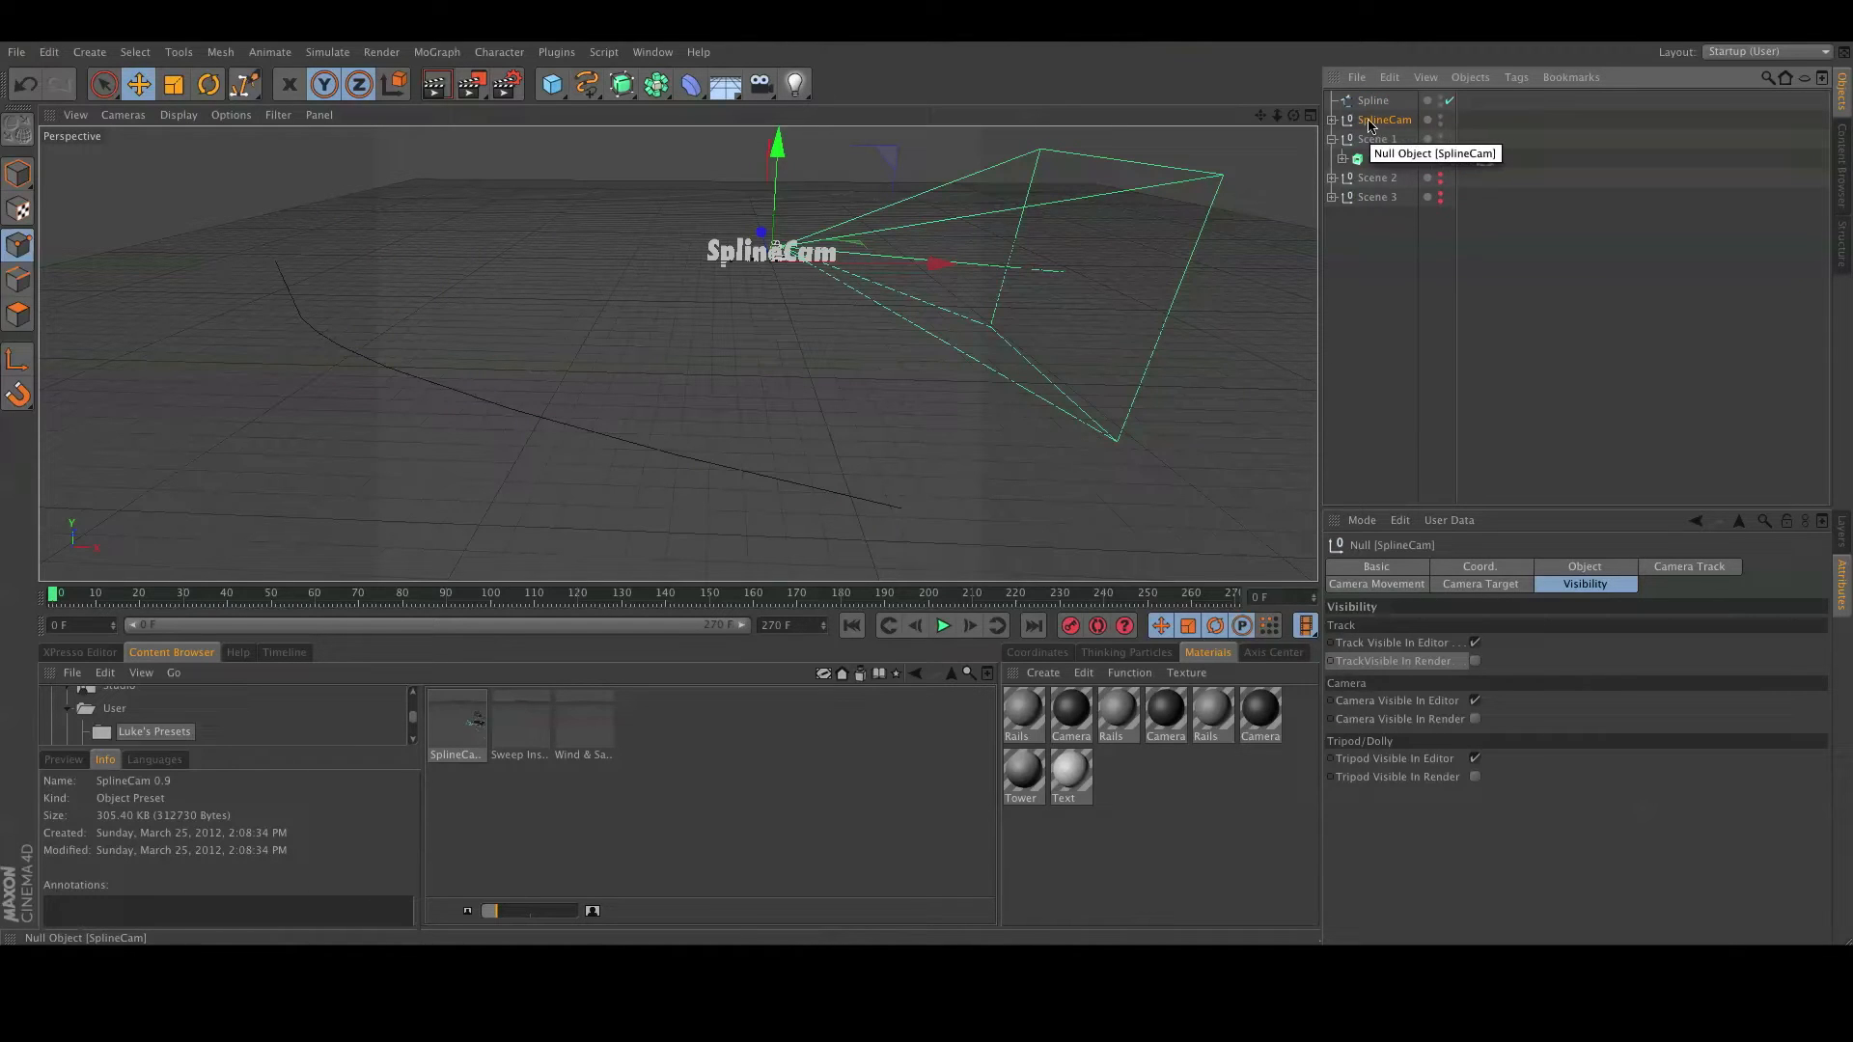
click(1383, 103)
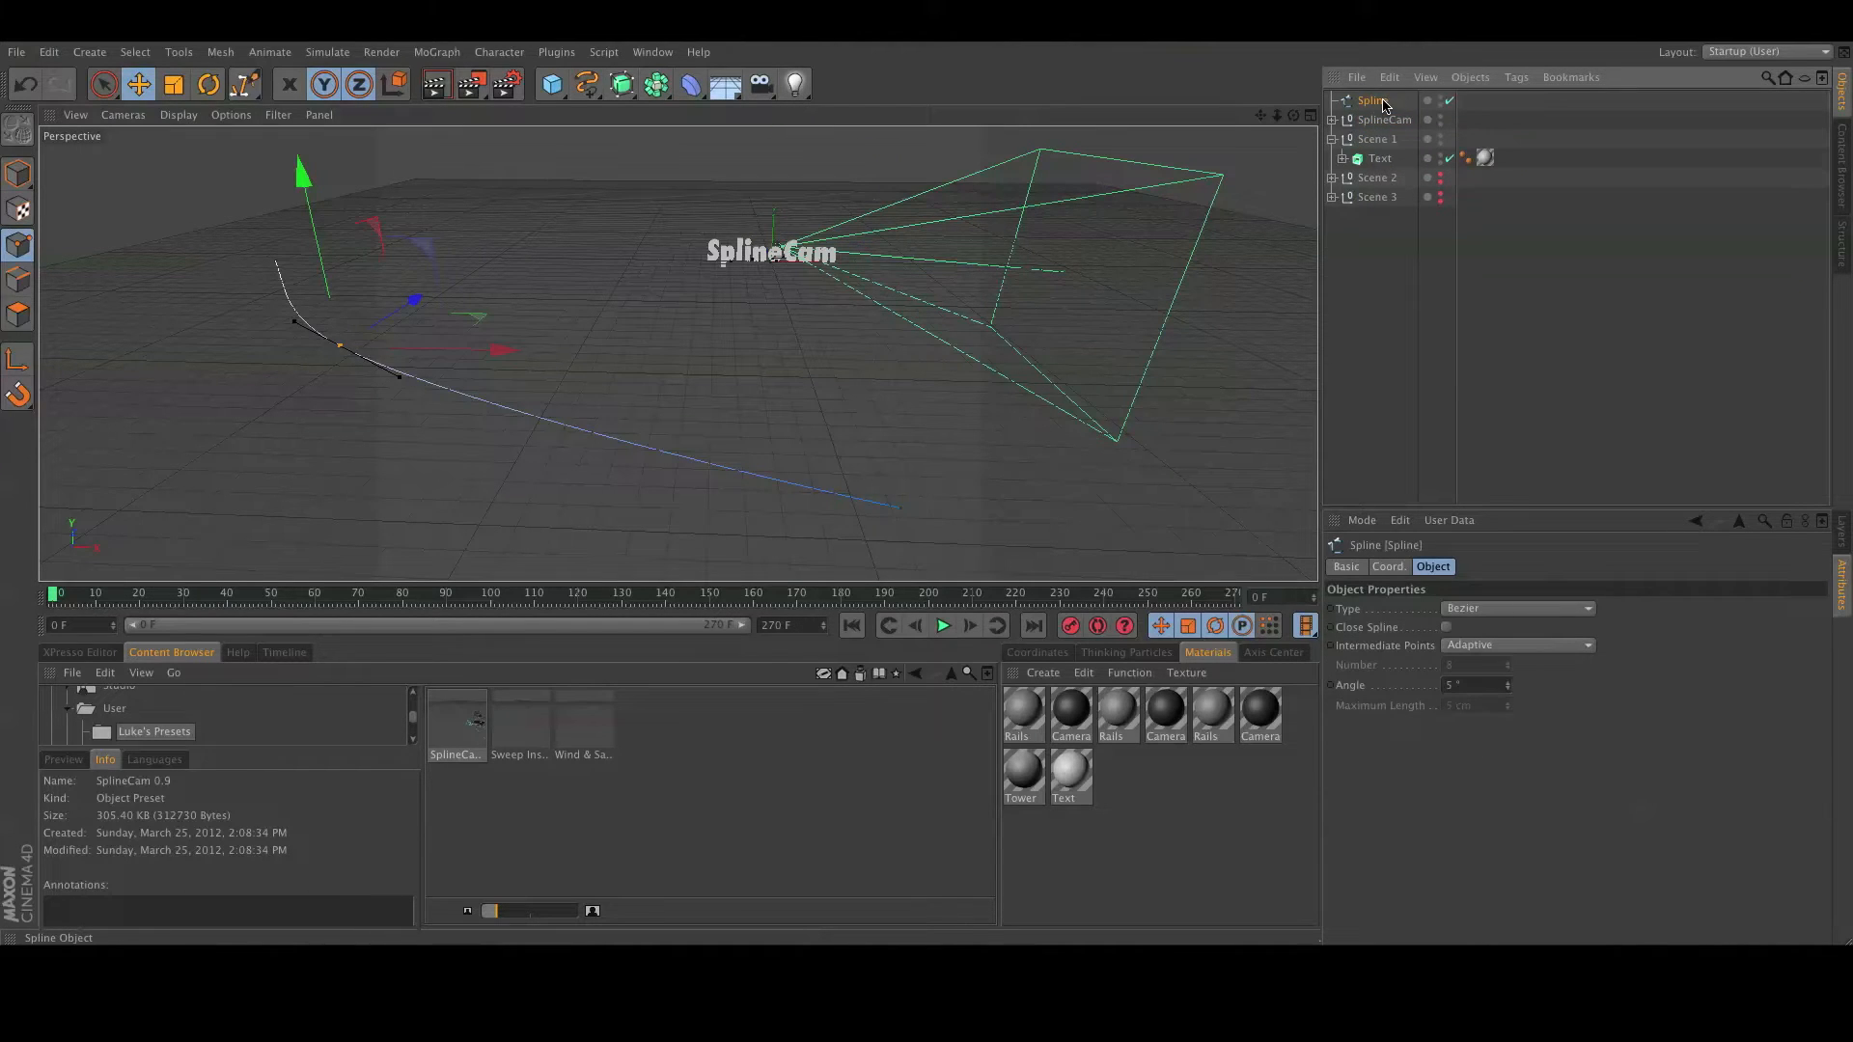
double_click(1383, 103)
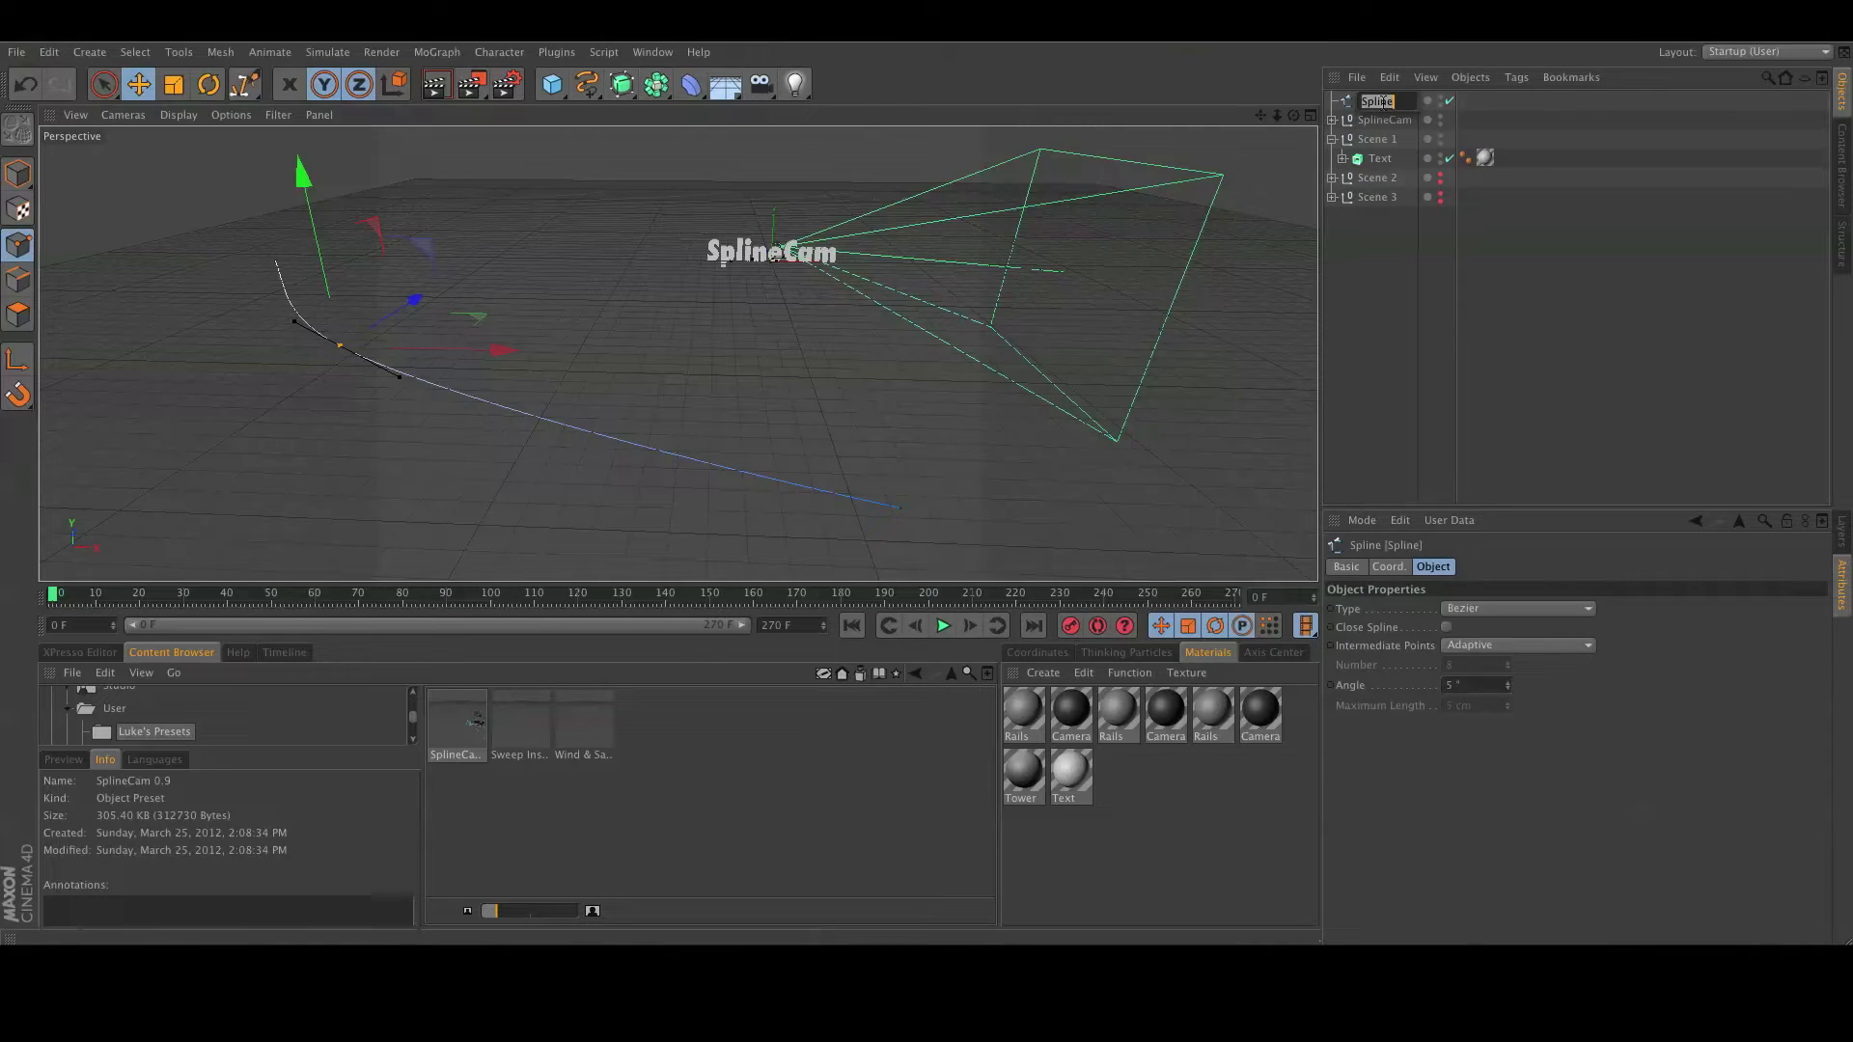
text(Track)
key(Return)
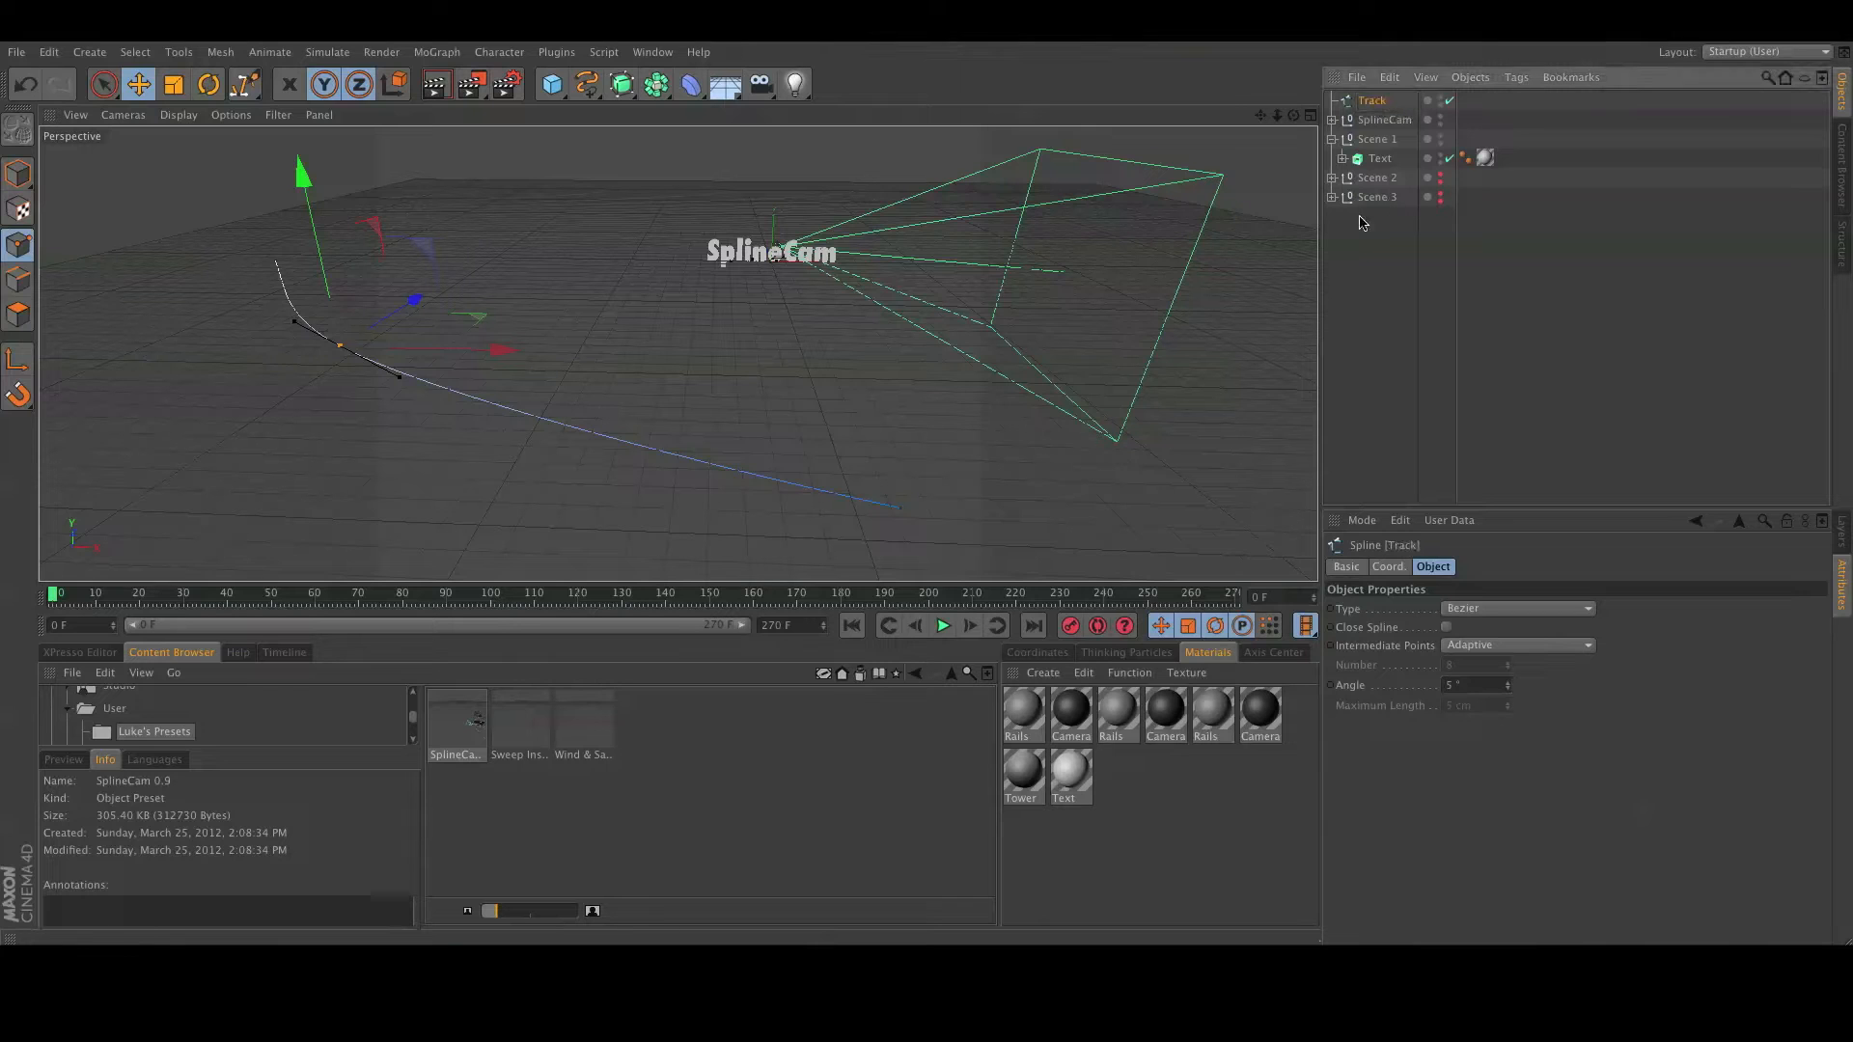
Replace the default spline in SplineCam's camera track settings with the Track spline.
click(1377, 120)
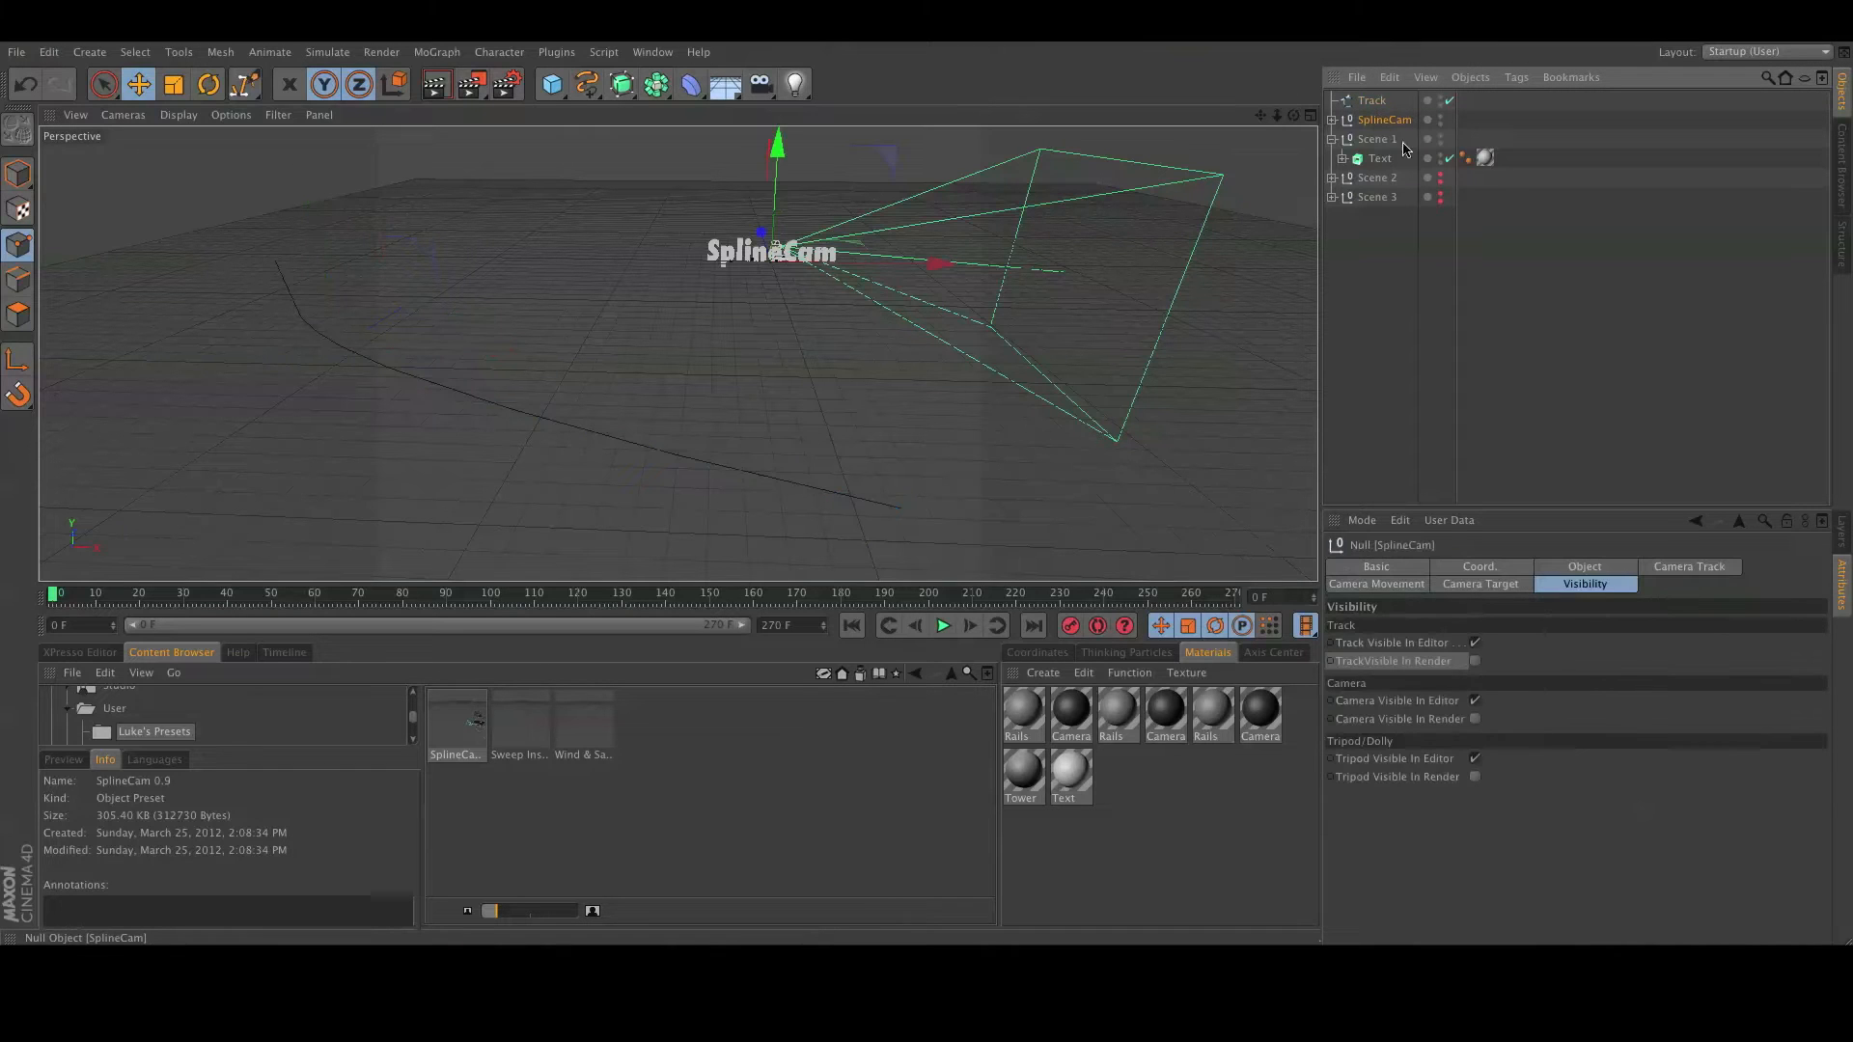
click(1691, 567)
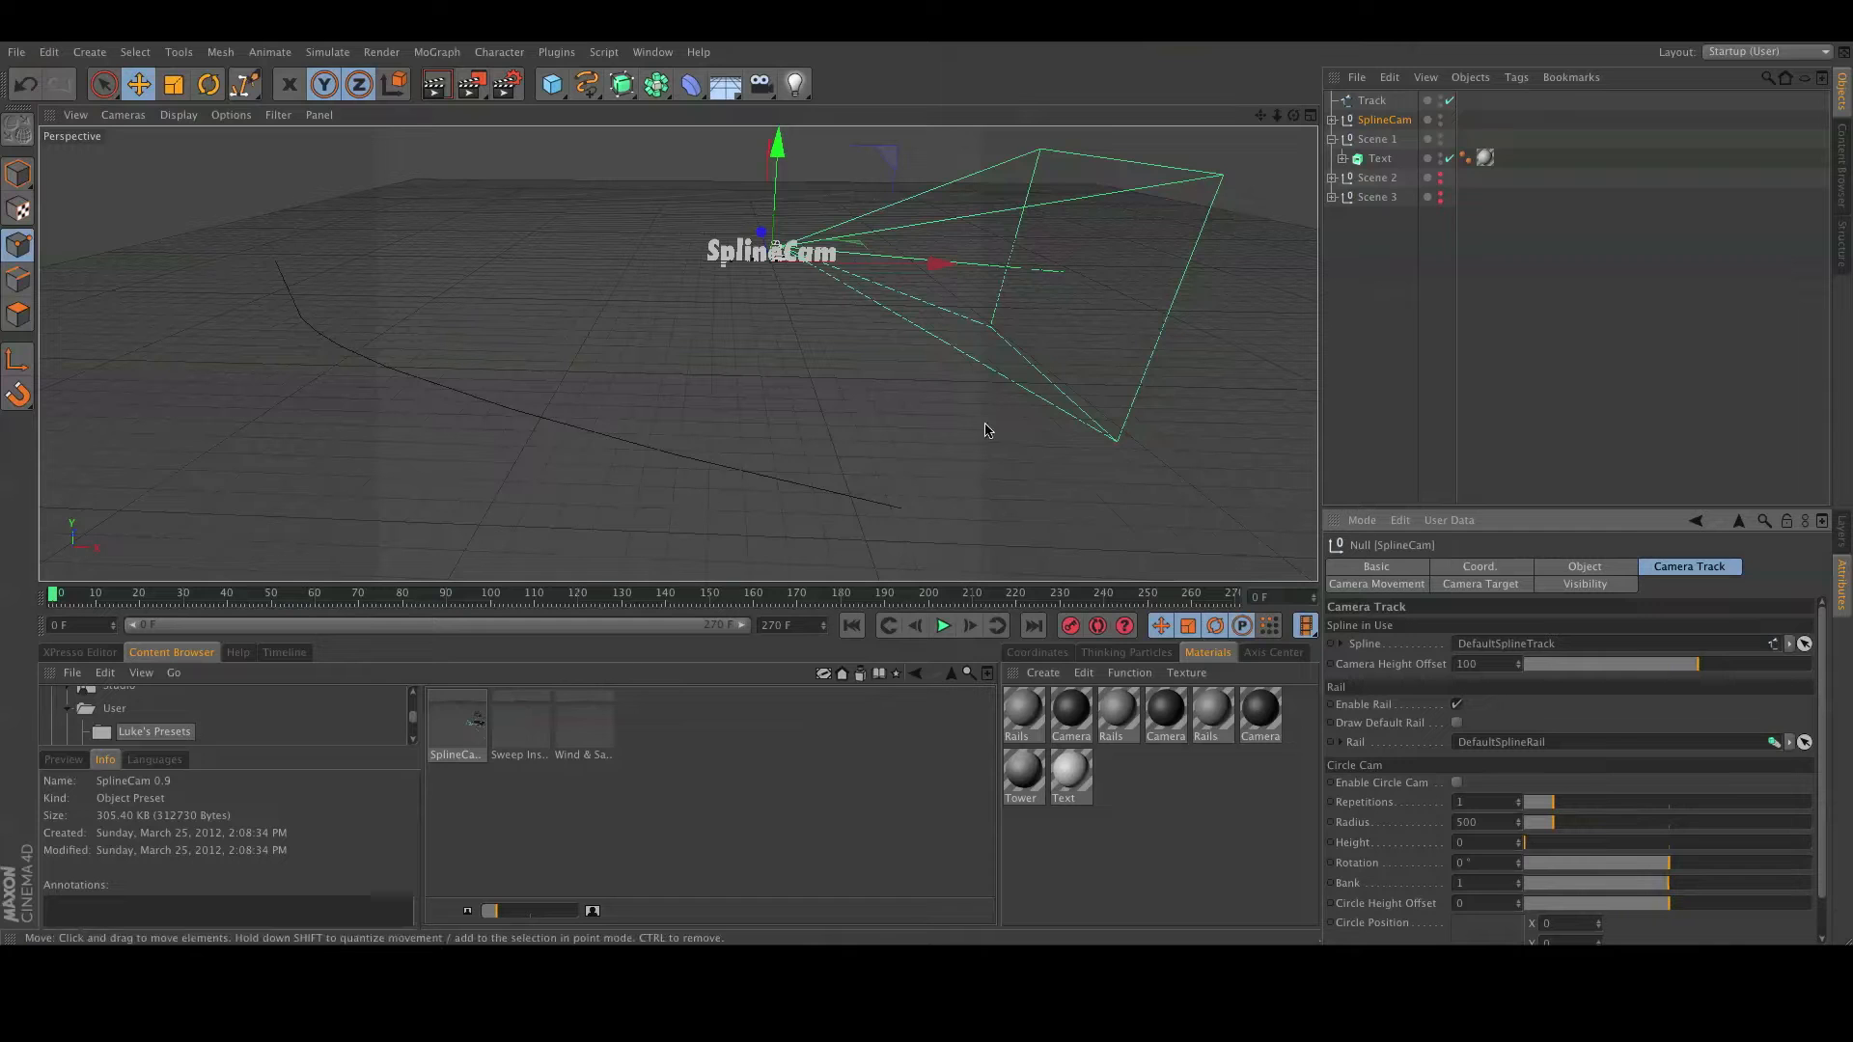
alt+middle_drag(744, 422, 881, 442)
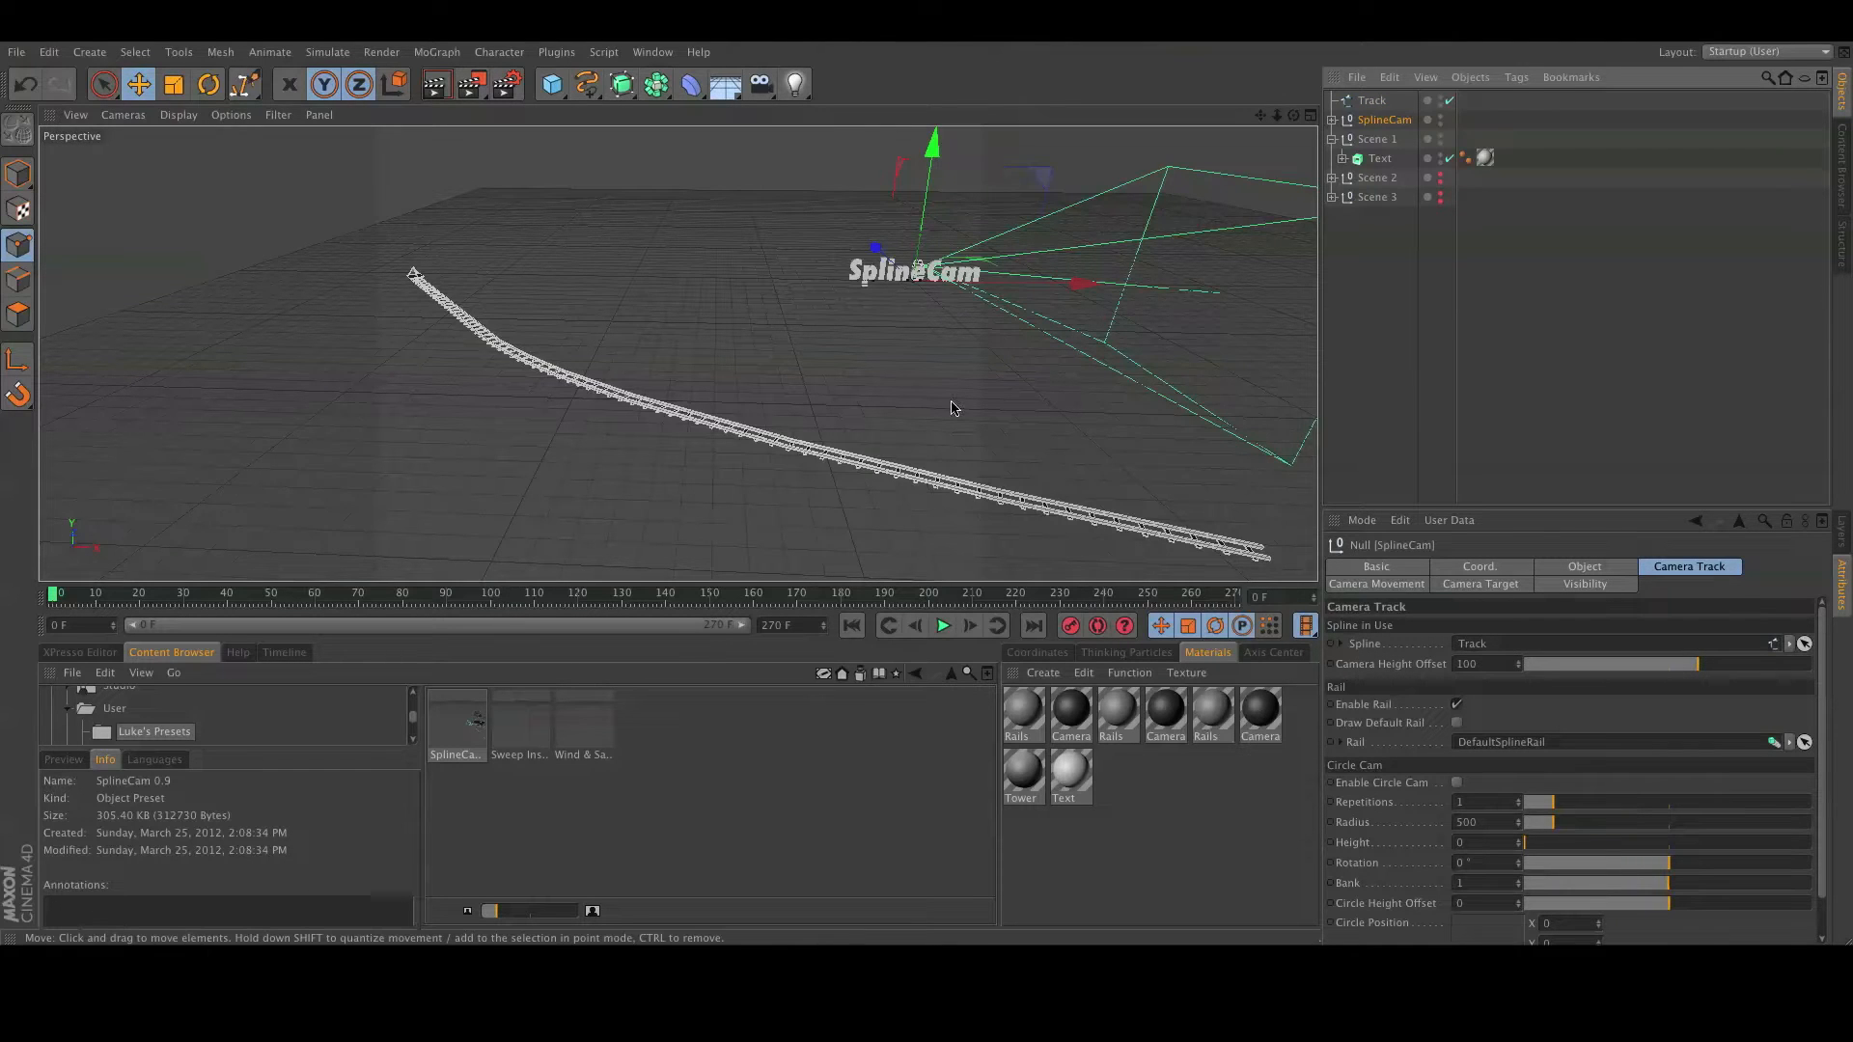
alt+drag(996, 422, 914, 443)
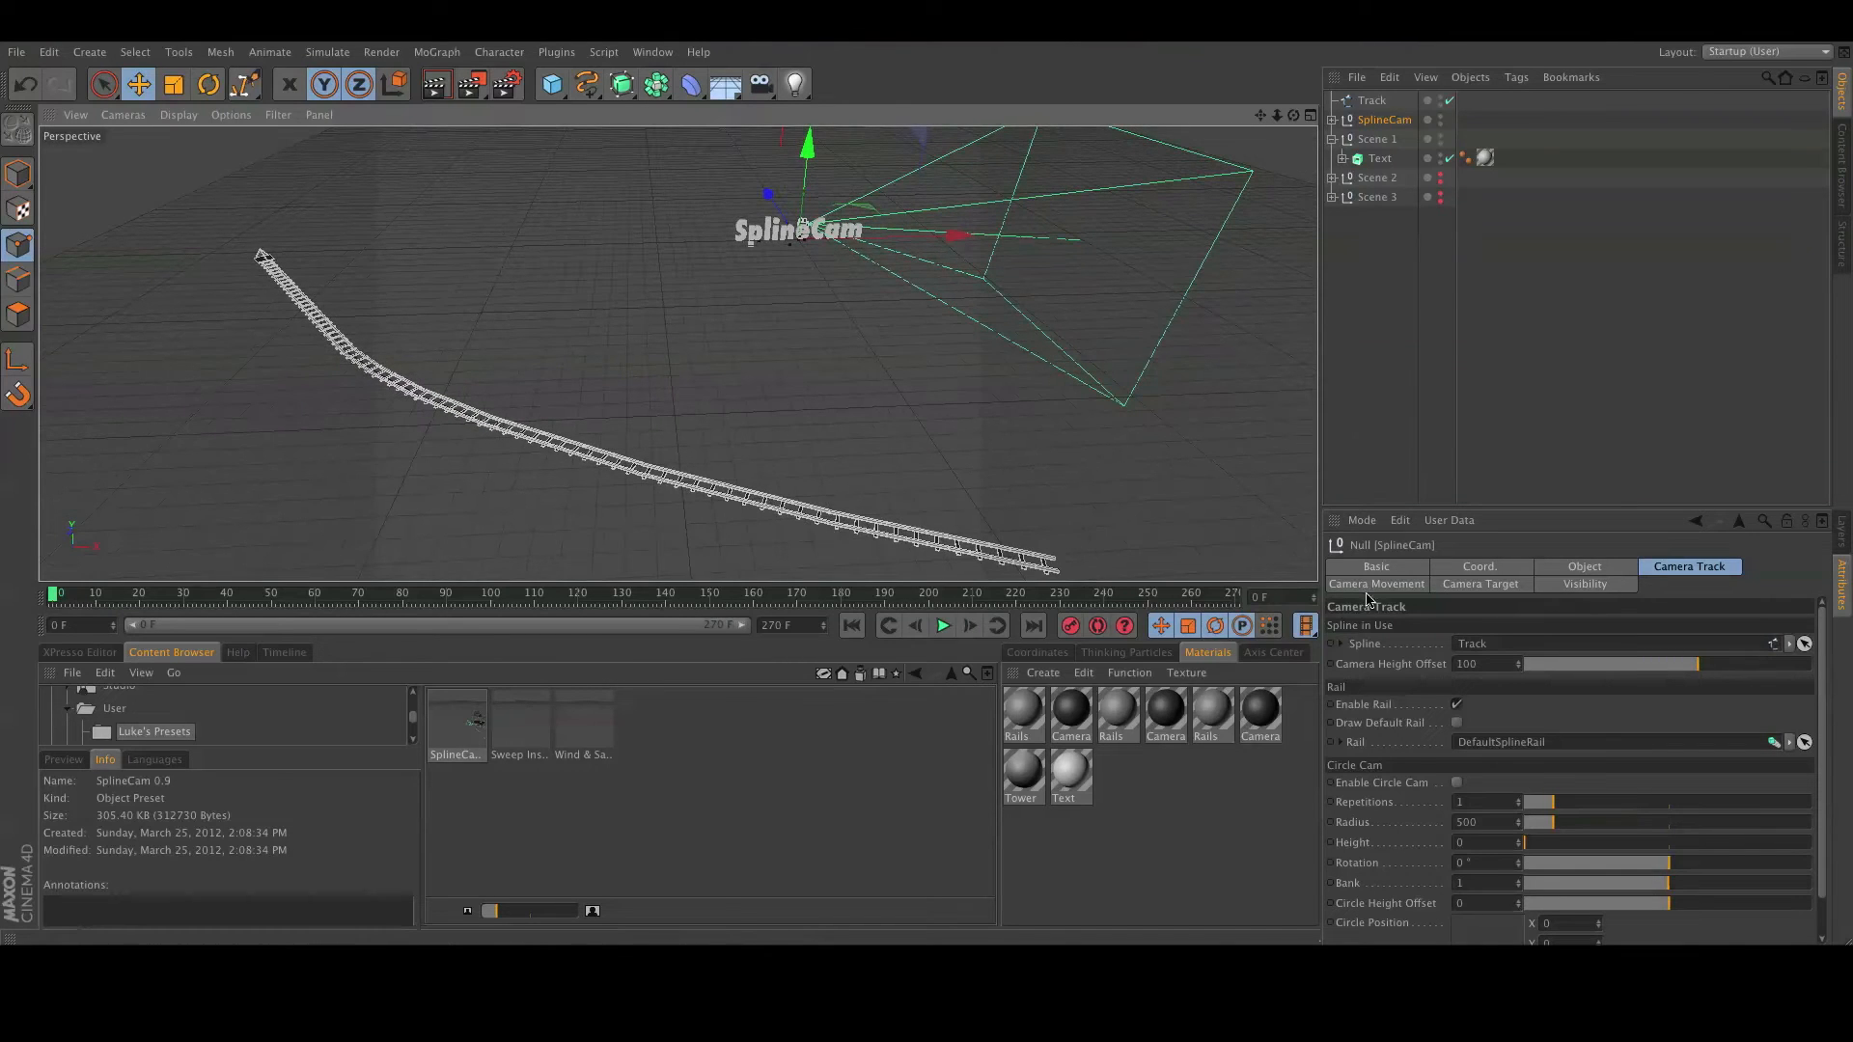
Play the animation from the first frame several times to examine how the camera travels along the rail.
click(852, 627)
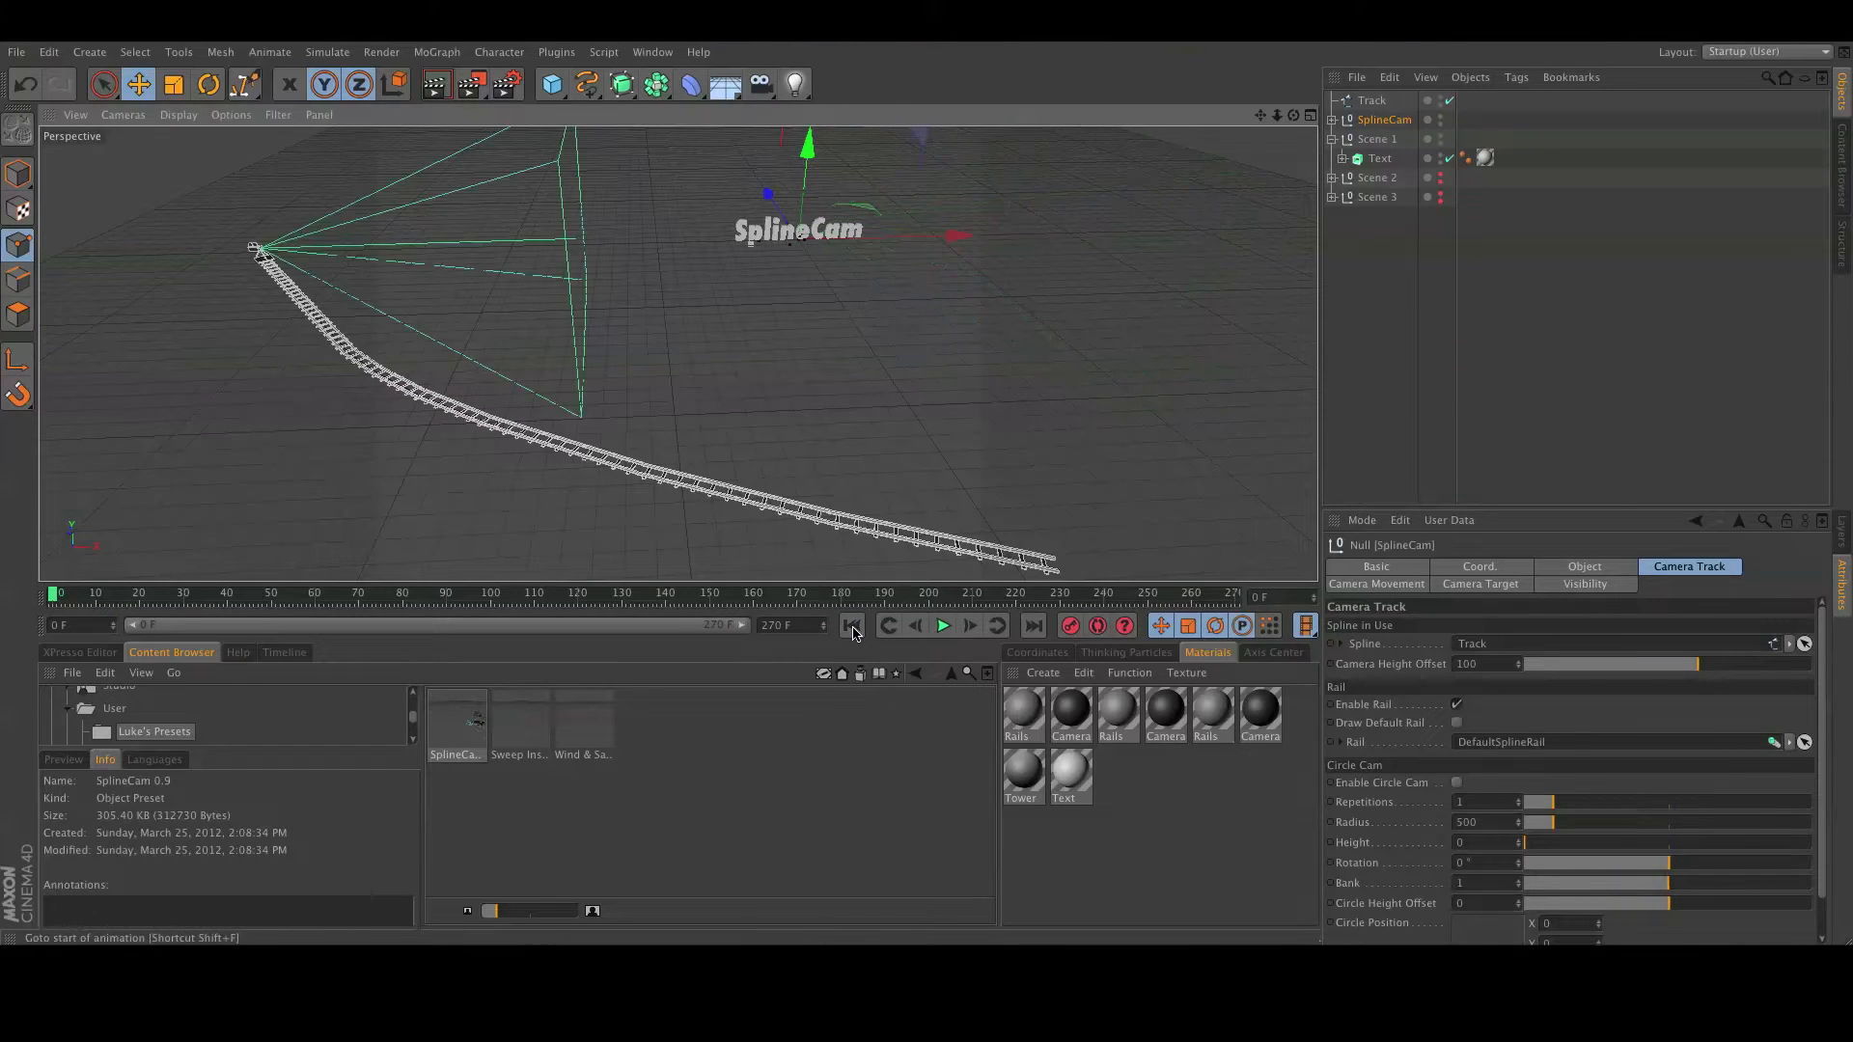
alt+drag(487, 350, 343, 295)
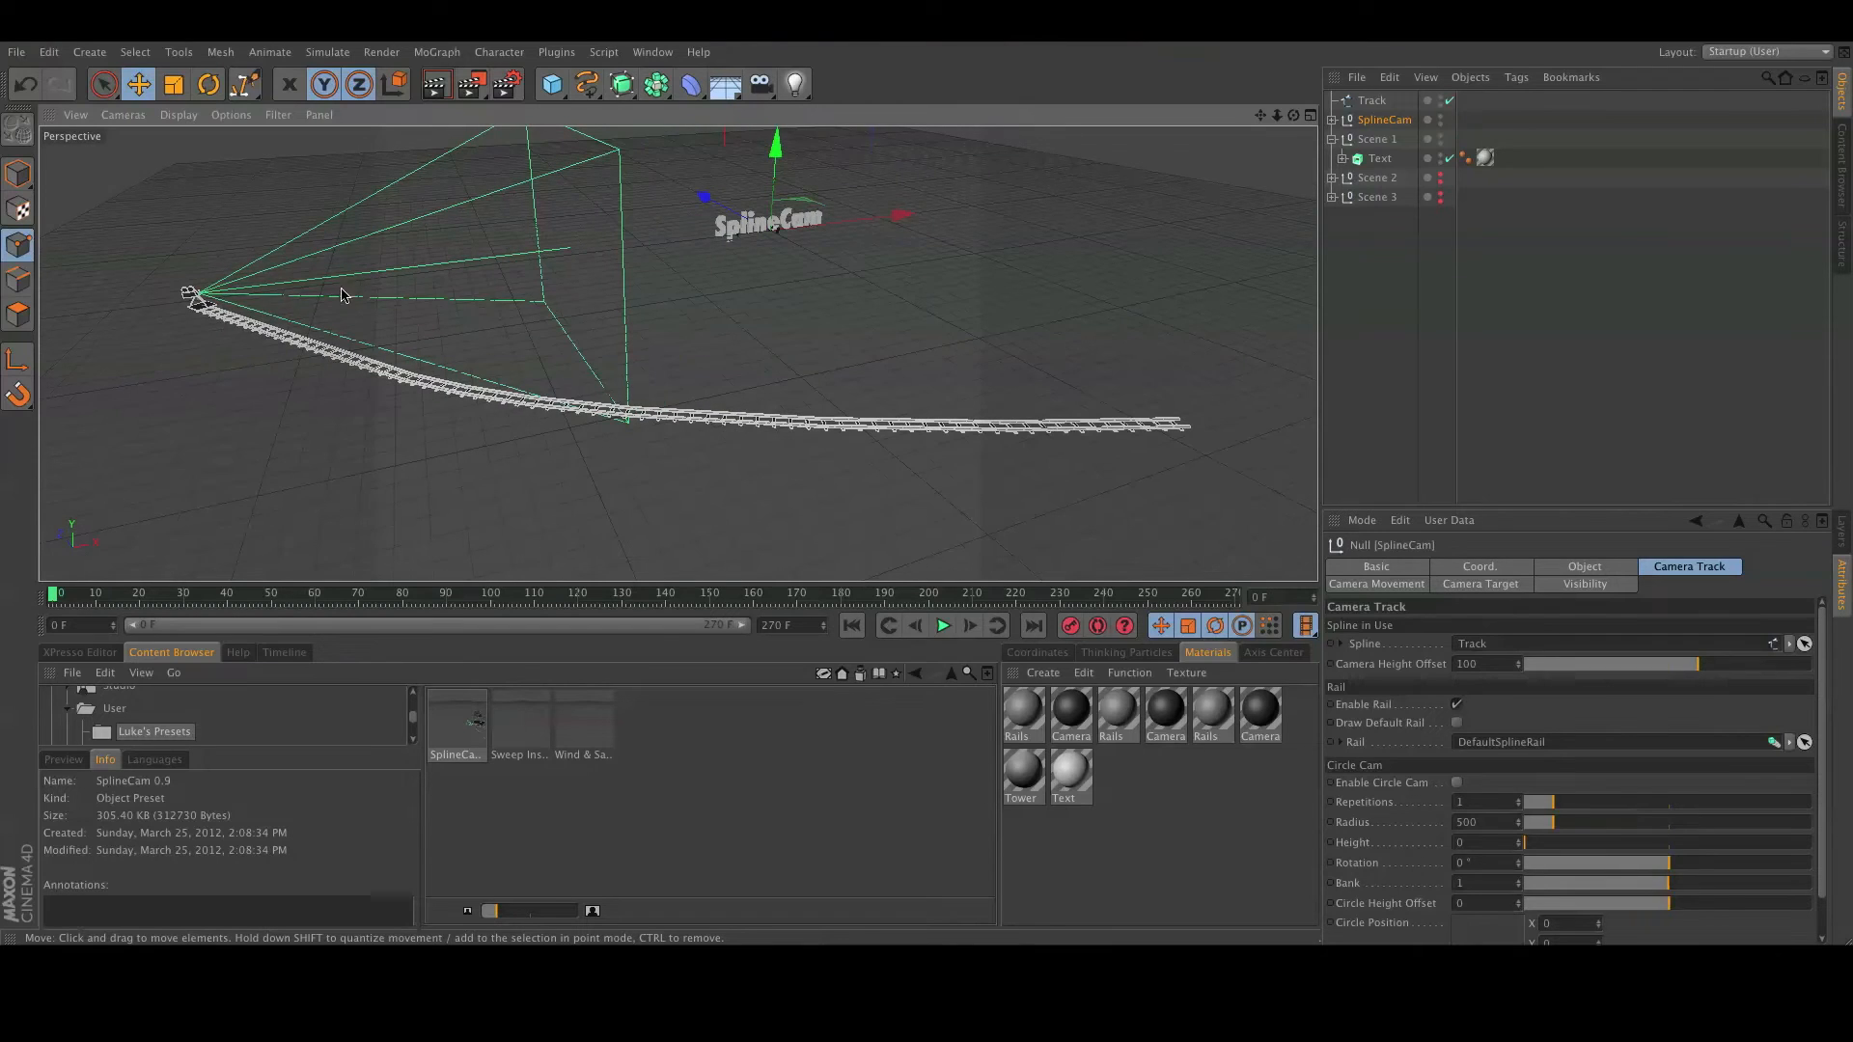
click(943, 626)
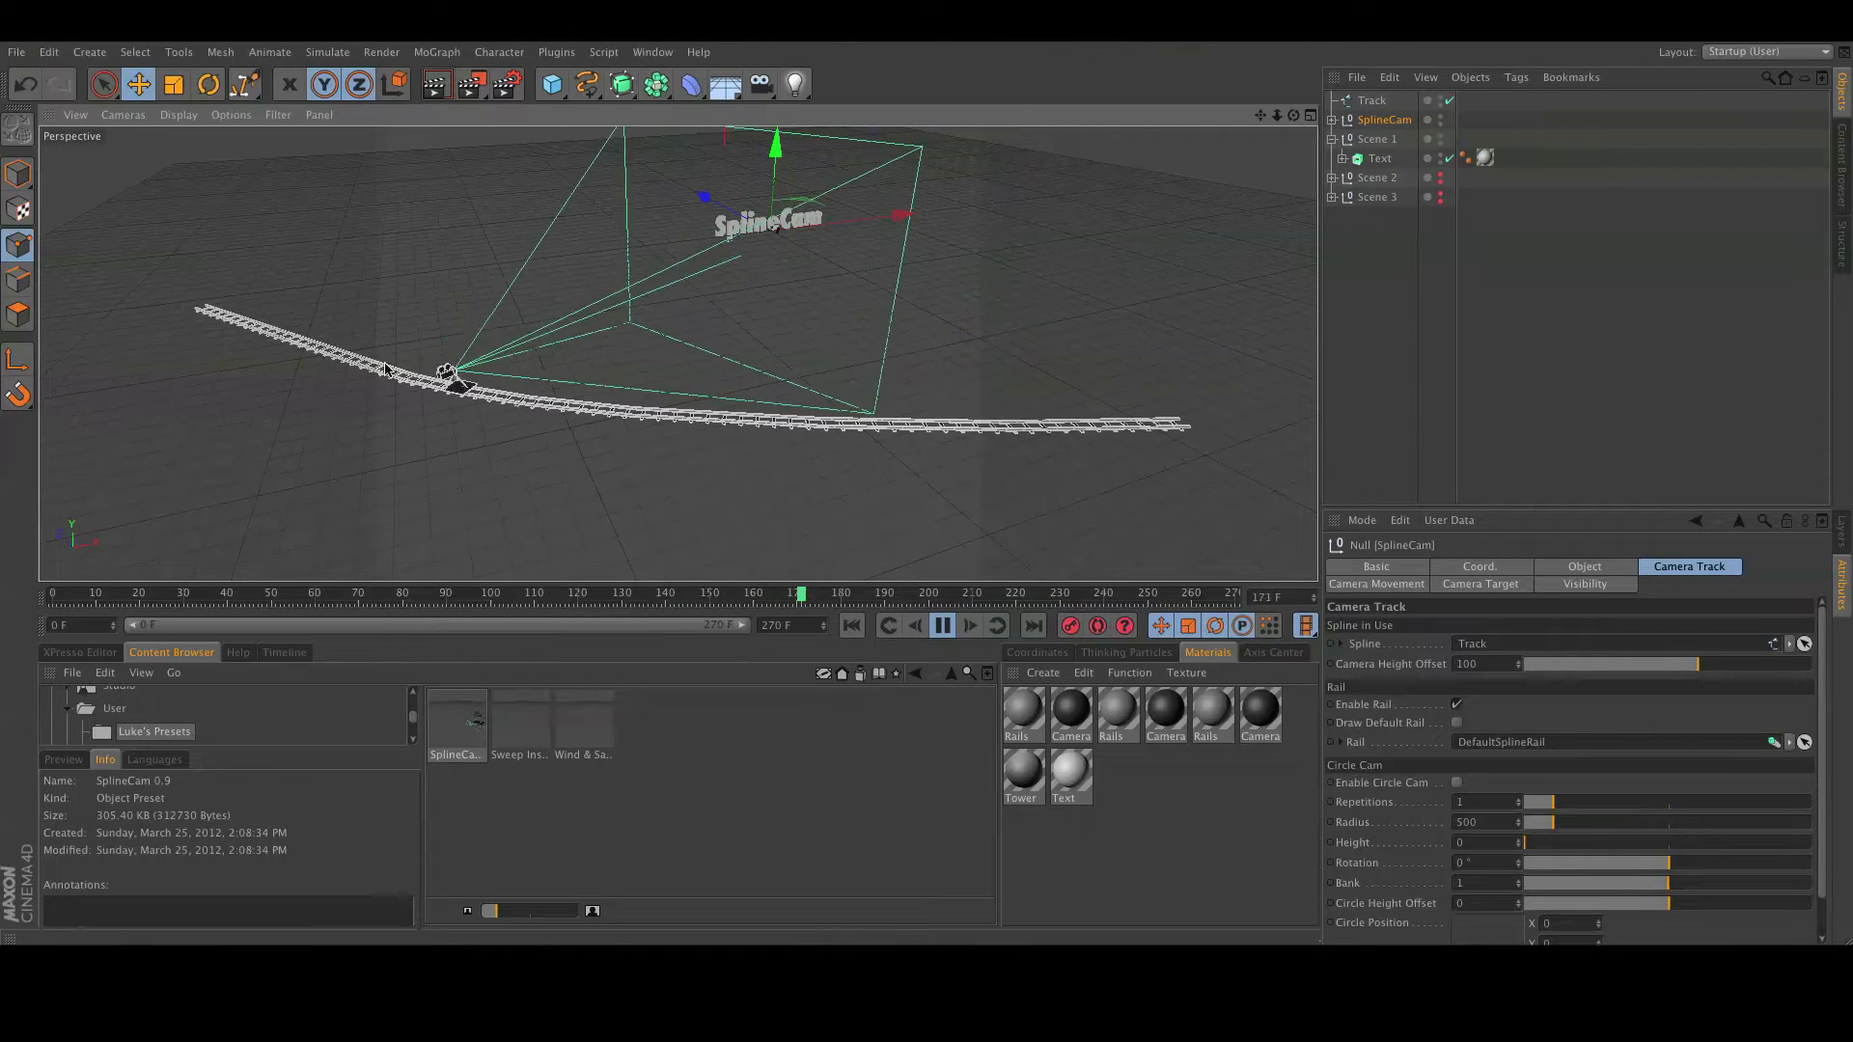
click(943, 625)
click(850, 625)
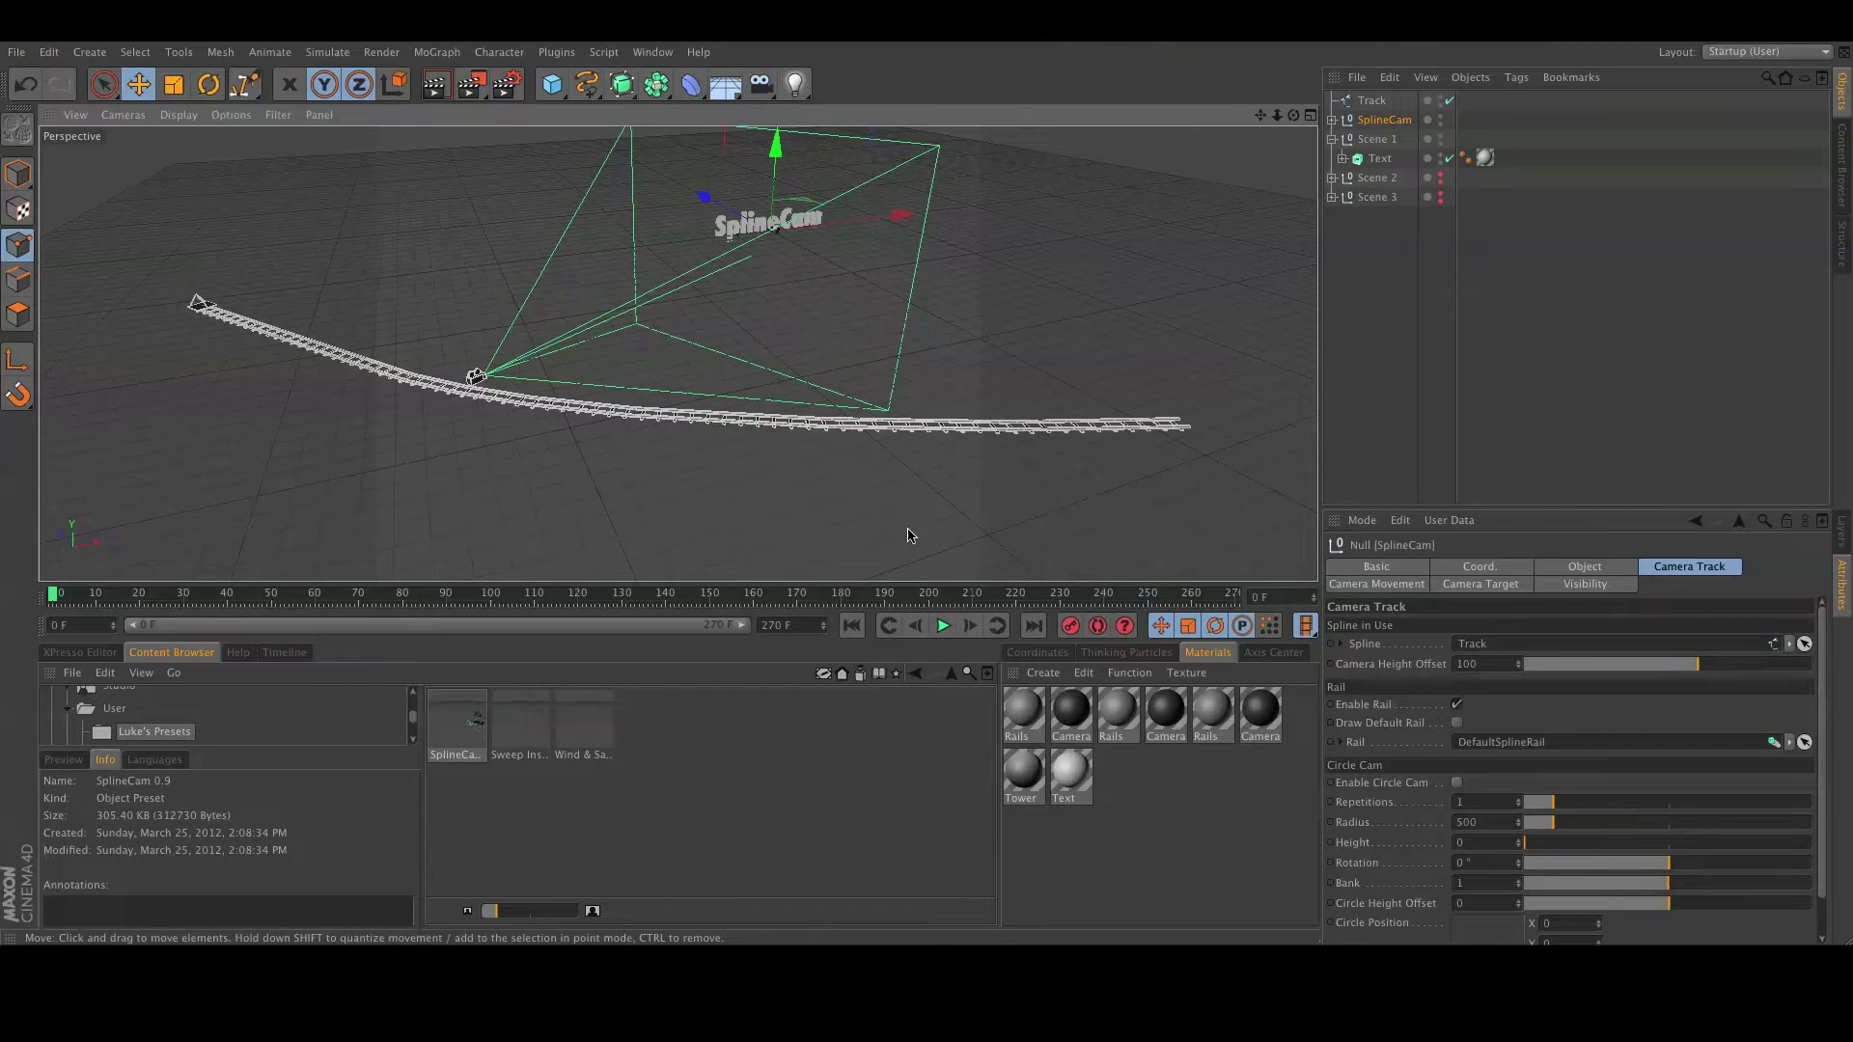
click(937, 624)
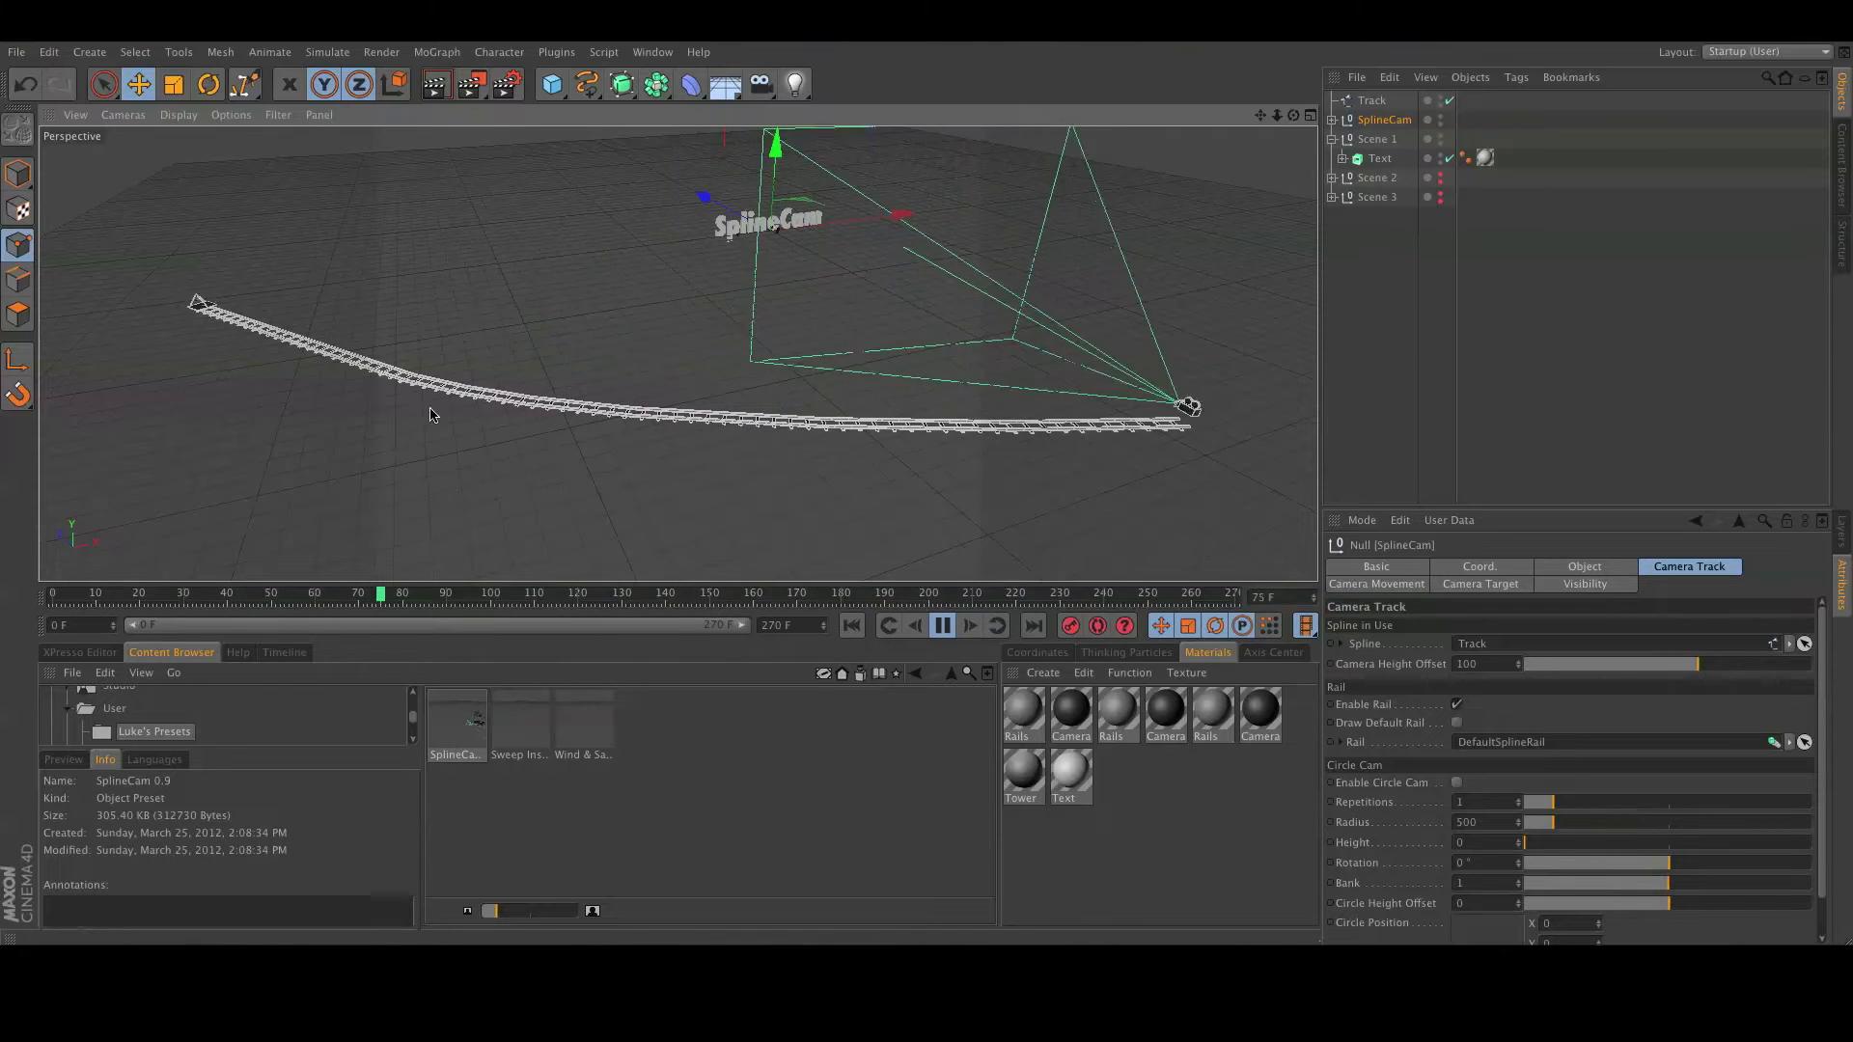
click(942, 625)
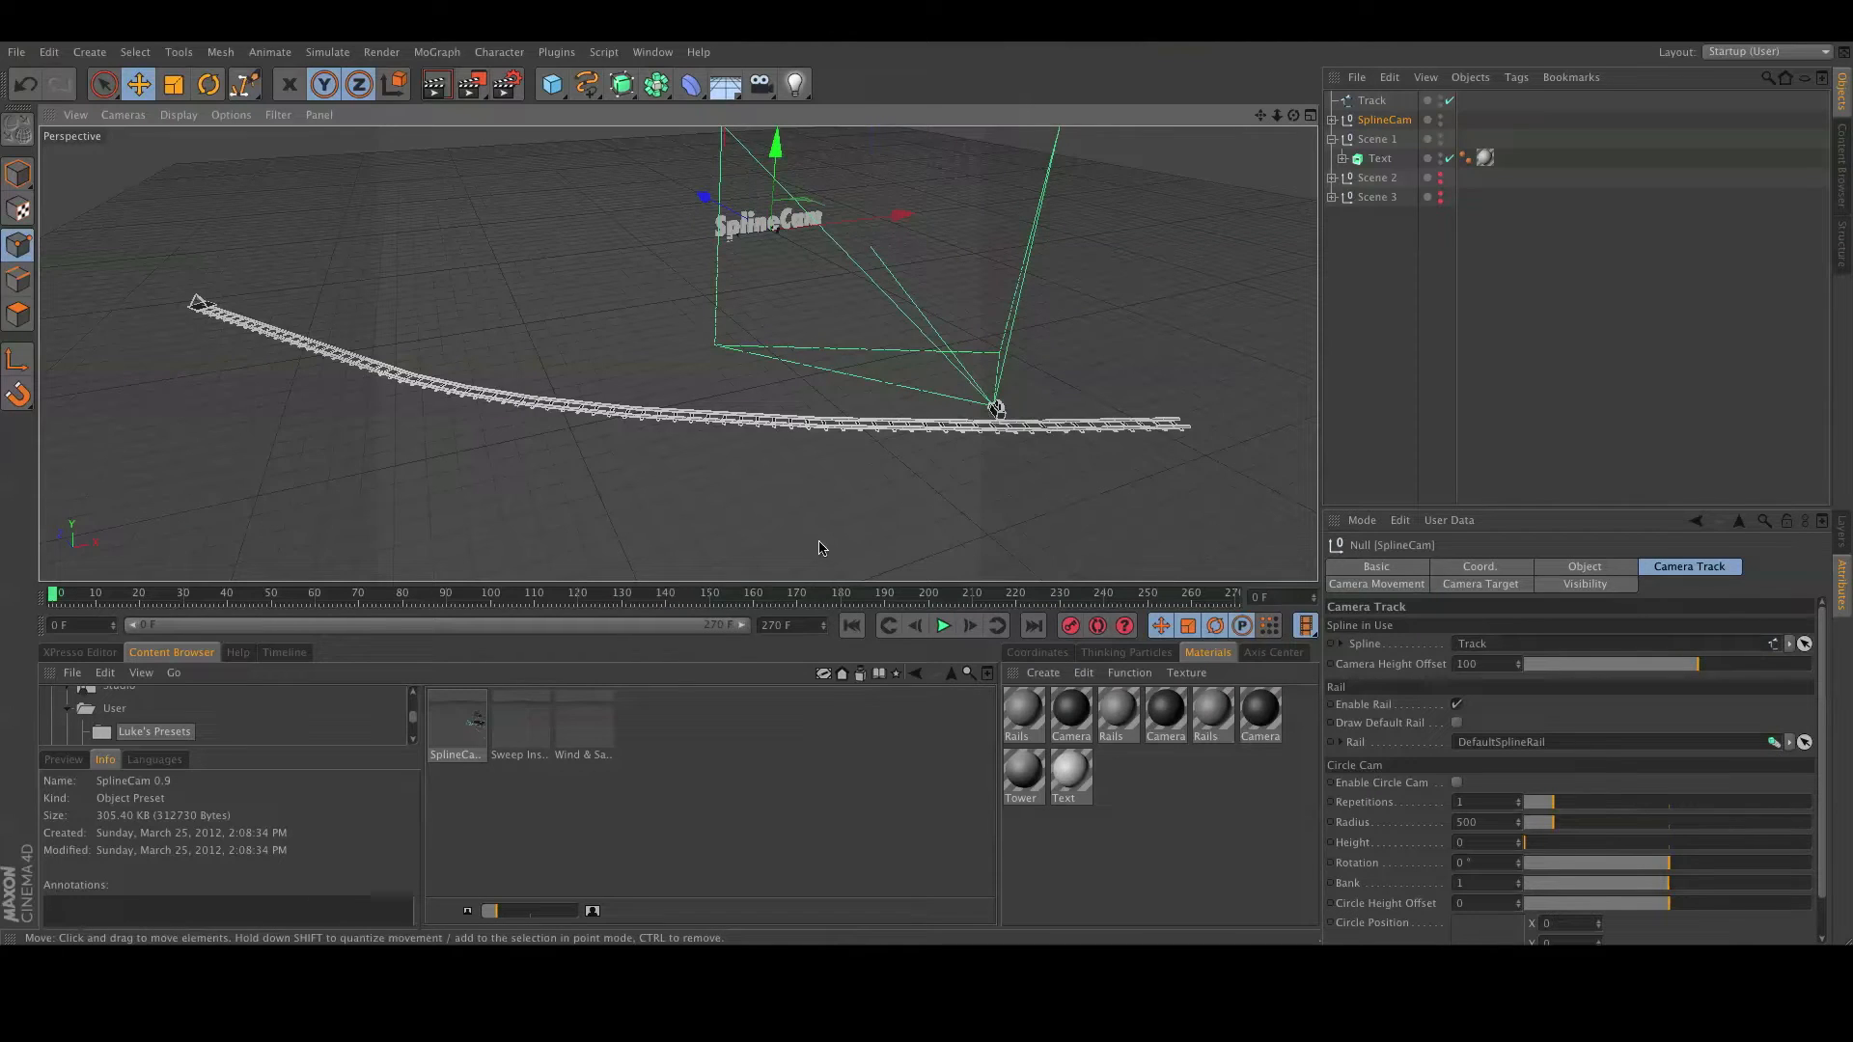
mouse_move(807, 533)
alt+mouse_down()
mouse_move(769, 529)
mouse_move(789, 539)
alt+mouse_up()
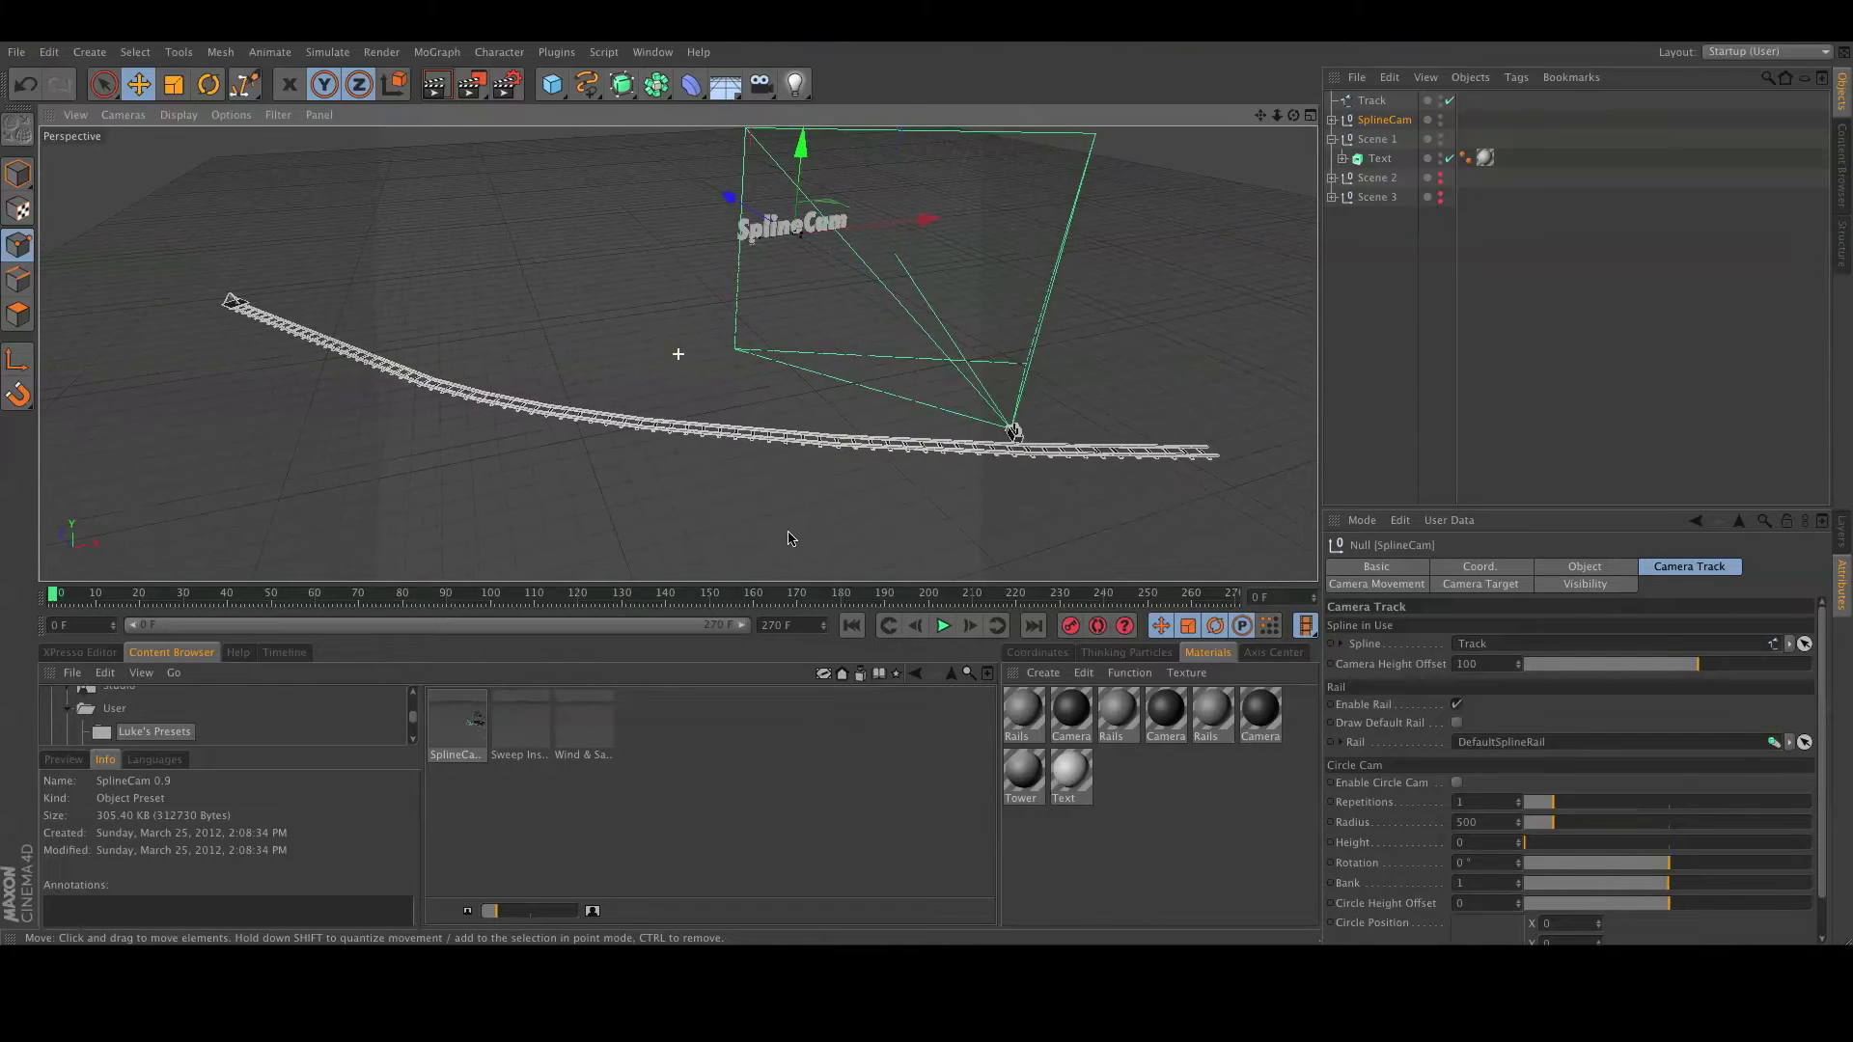
Set the Track spline's intermediate points to Uniform with a number of 1000.
click(1368, 104)
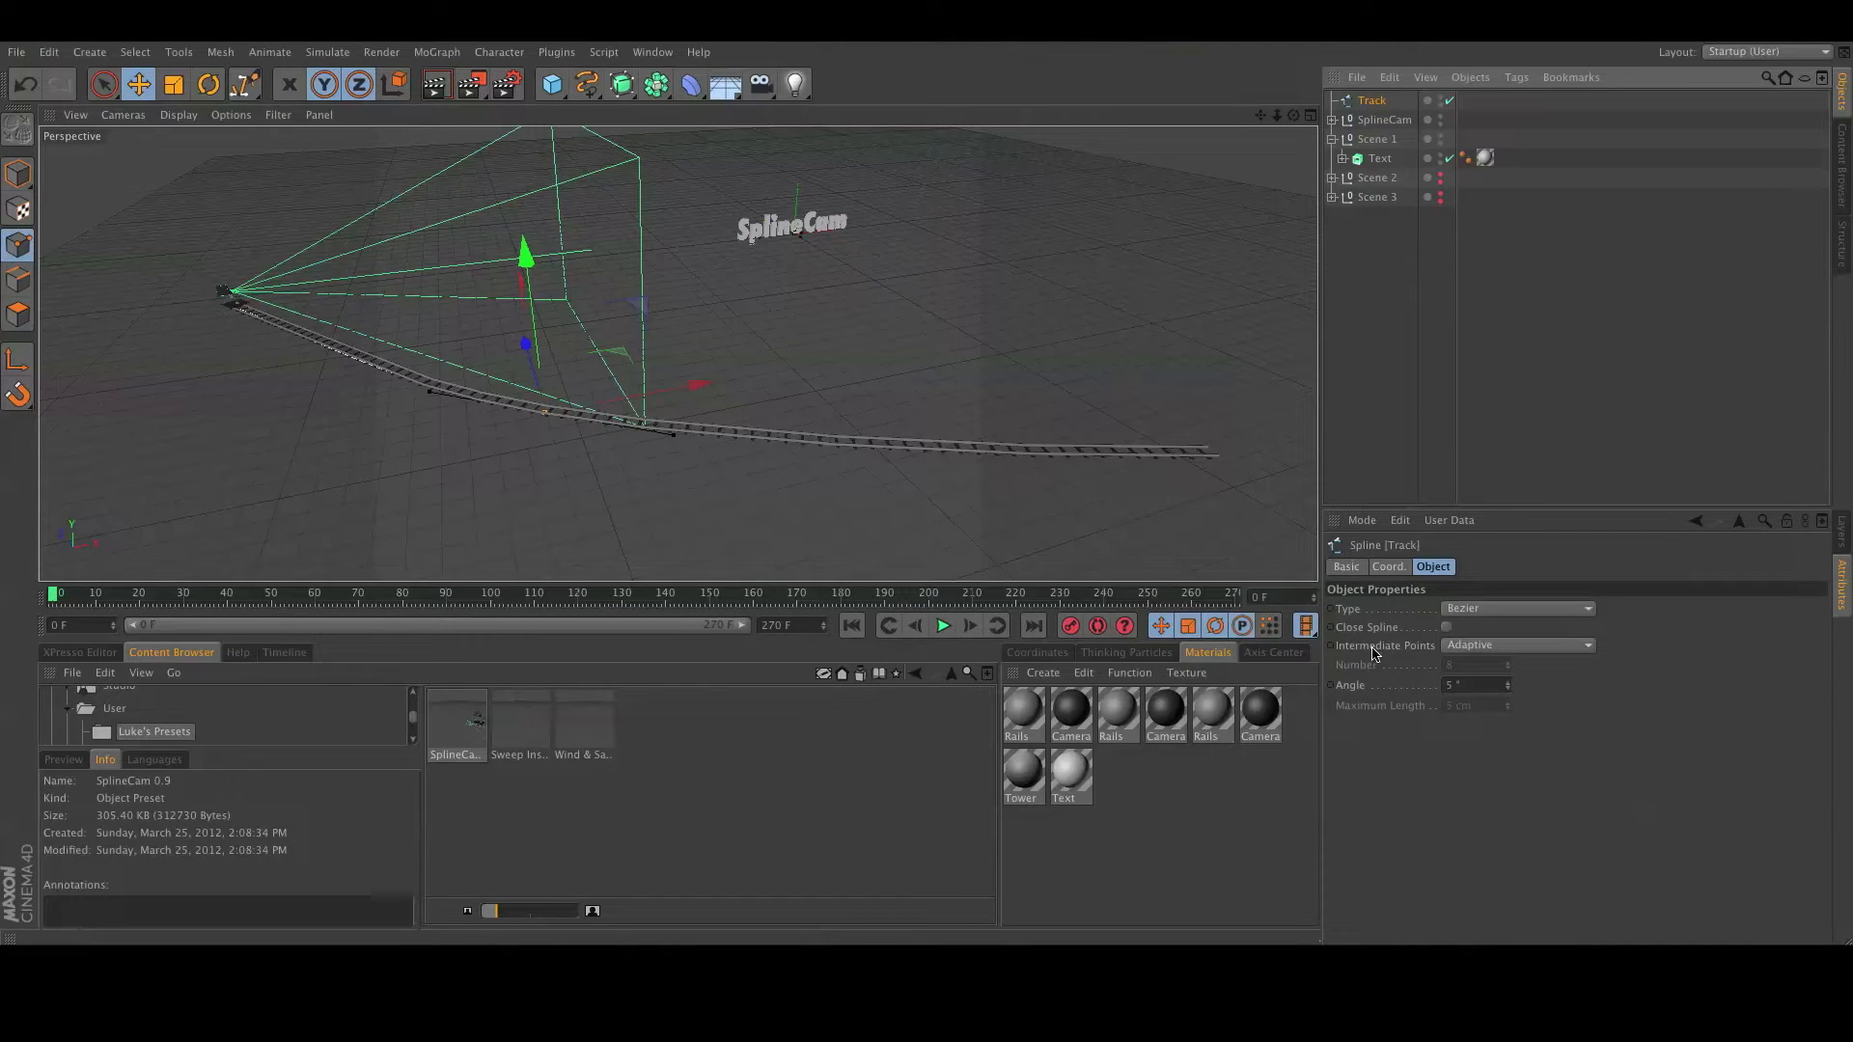
click(1475, 647)
click(1506, 704)
drag(1464, 668, 1429, 665)
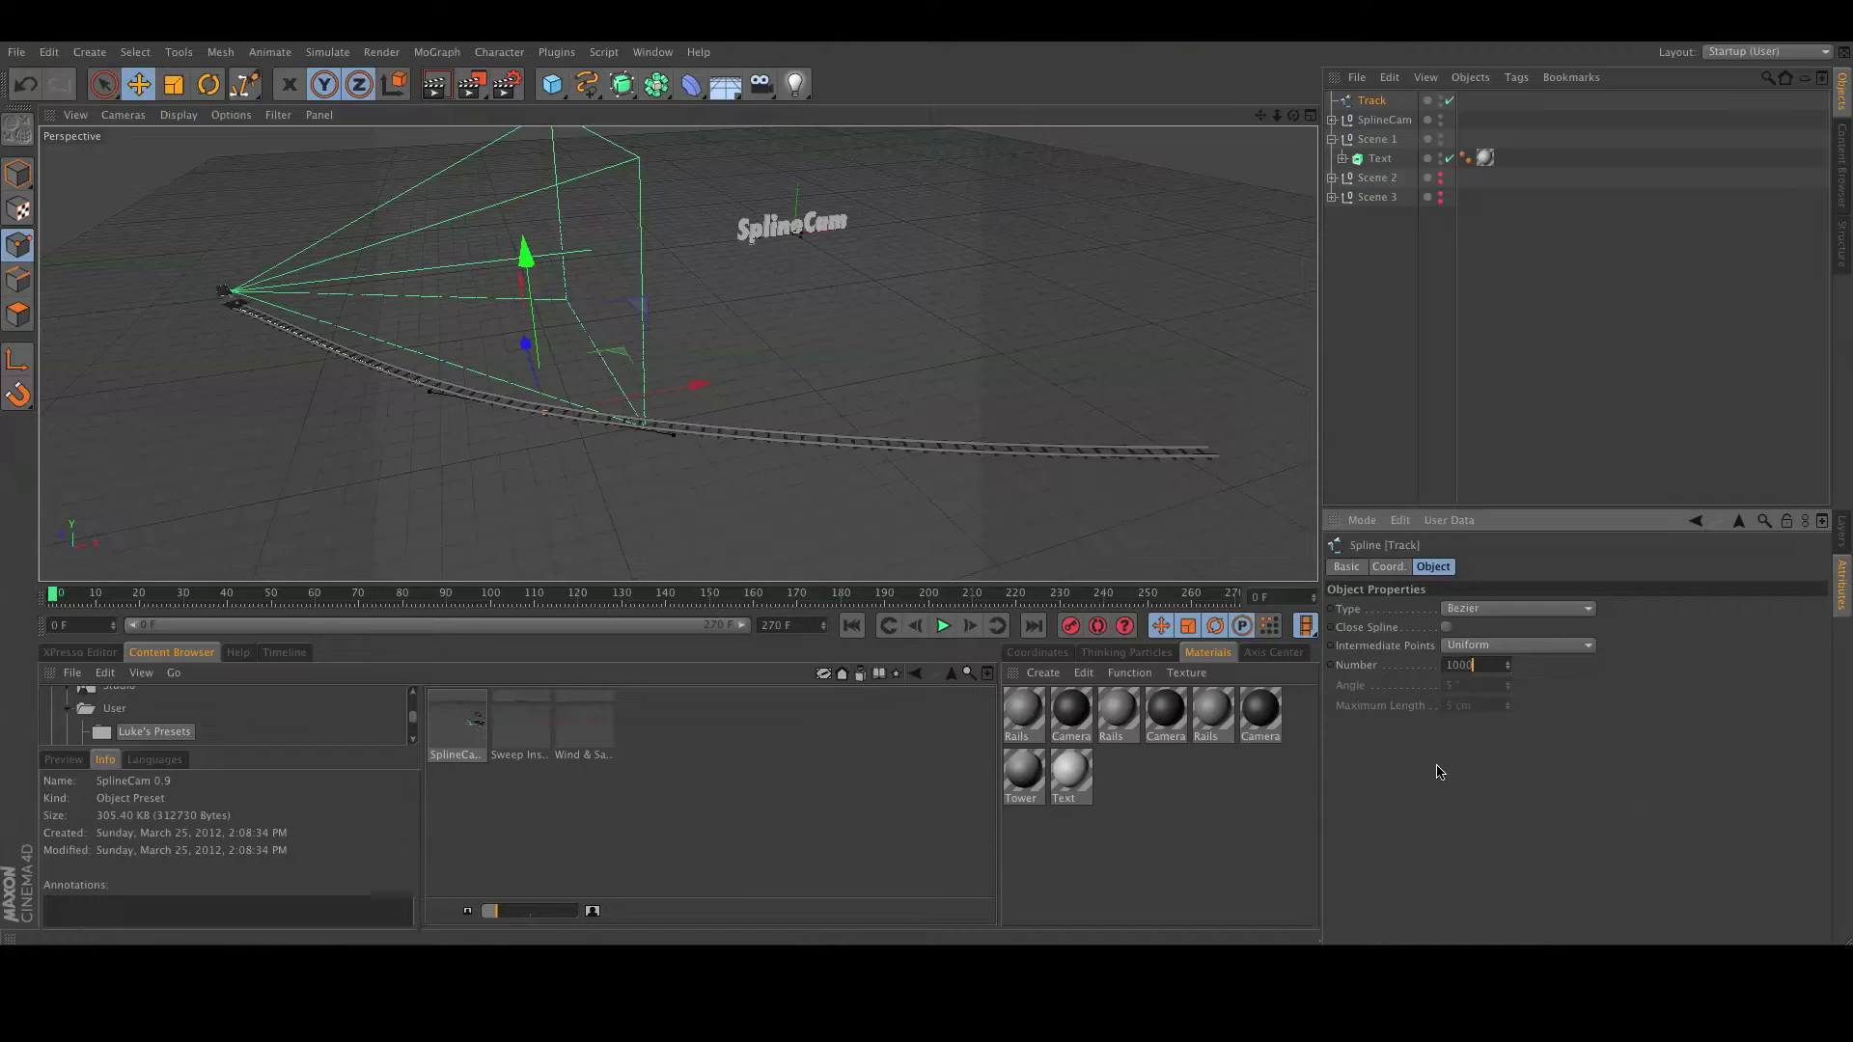
Play the animation to check the camera's motion along the resampled track, and return to the first frame.
click(940, 627)
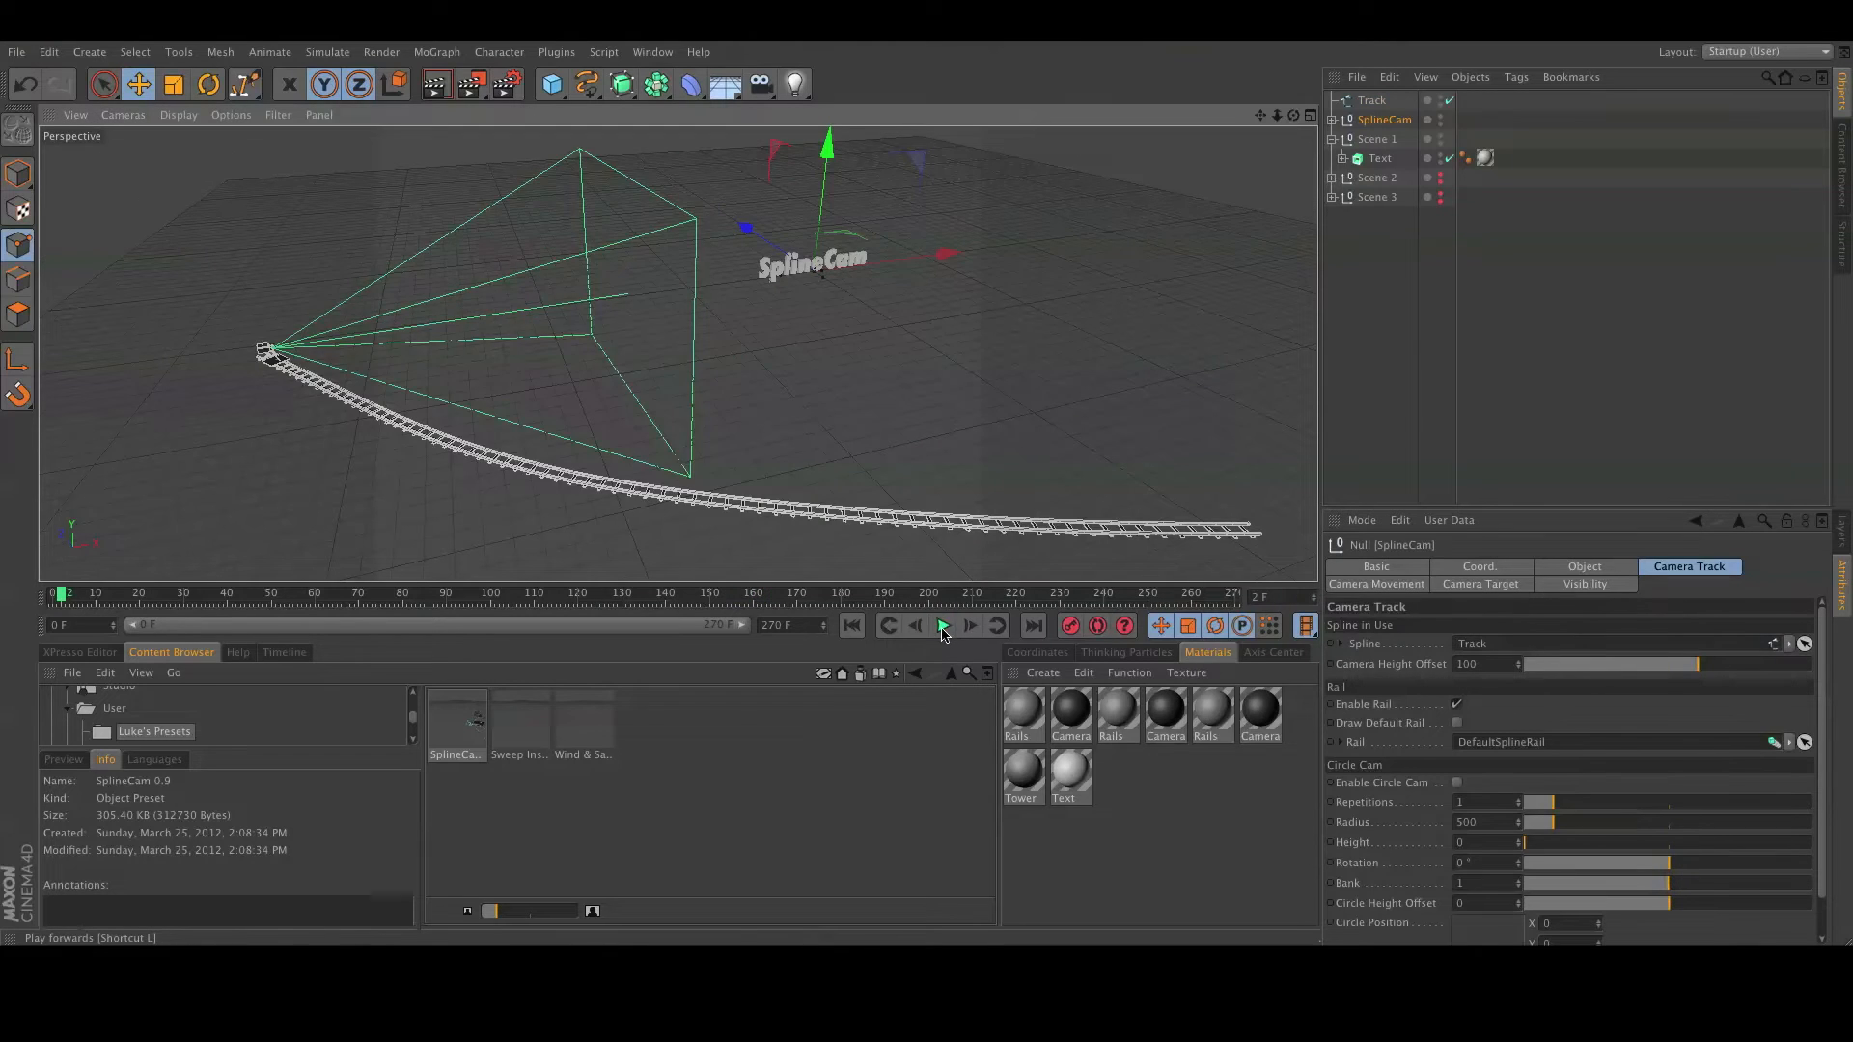
click(943, 627)
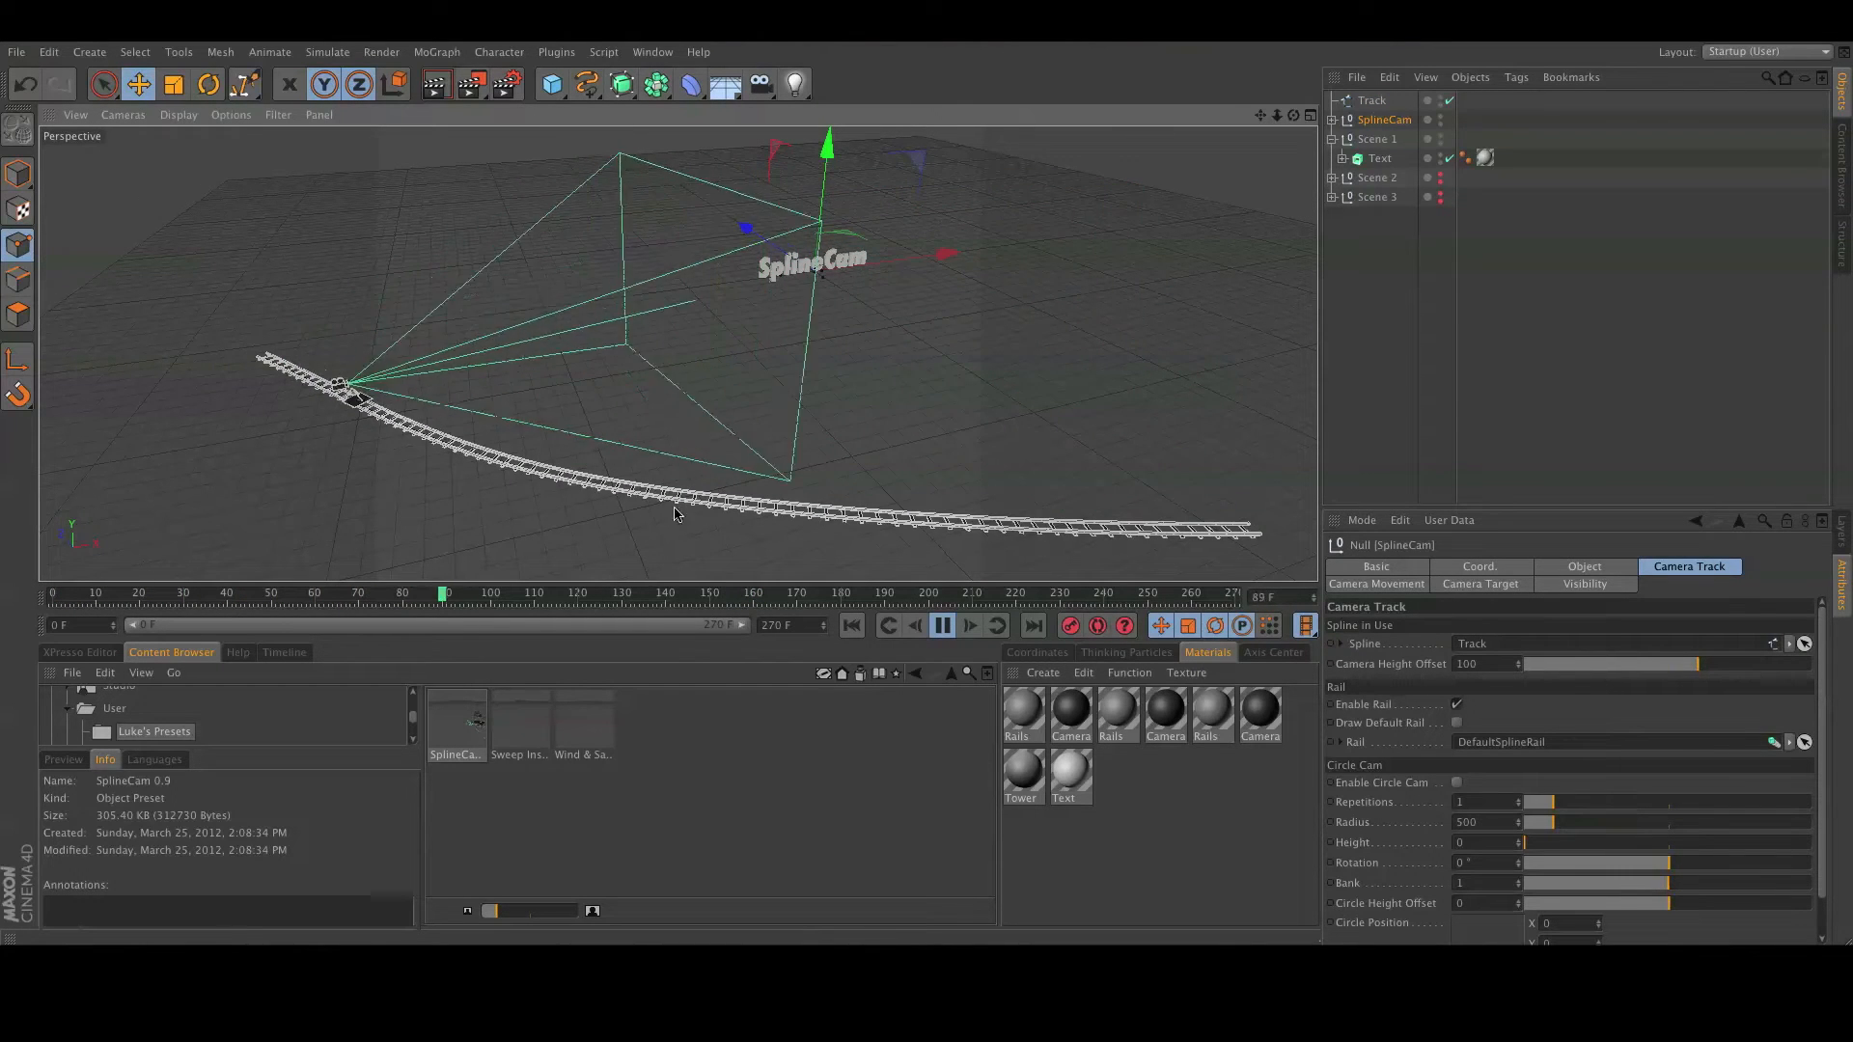
click(941, 627)
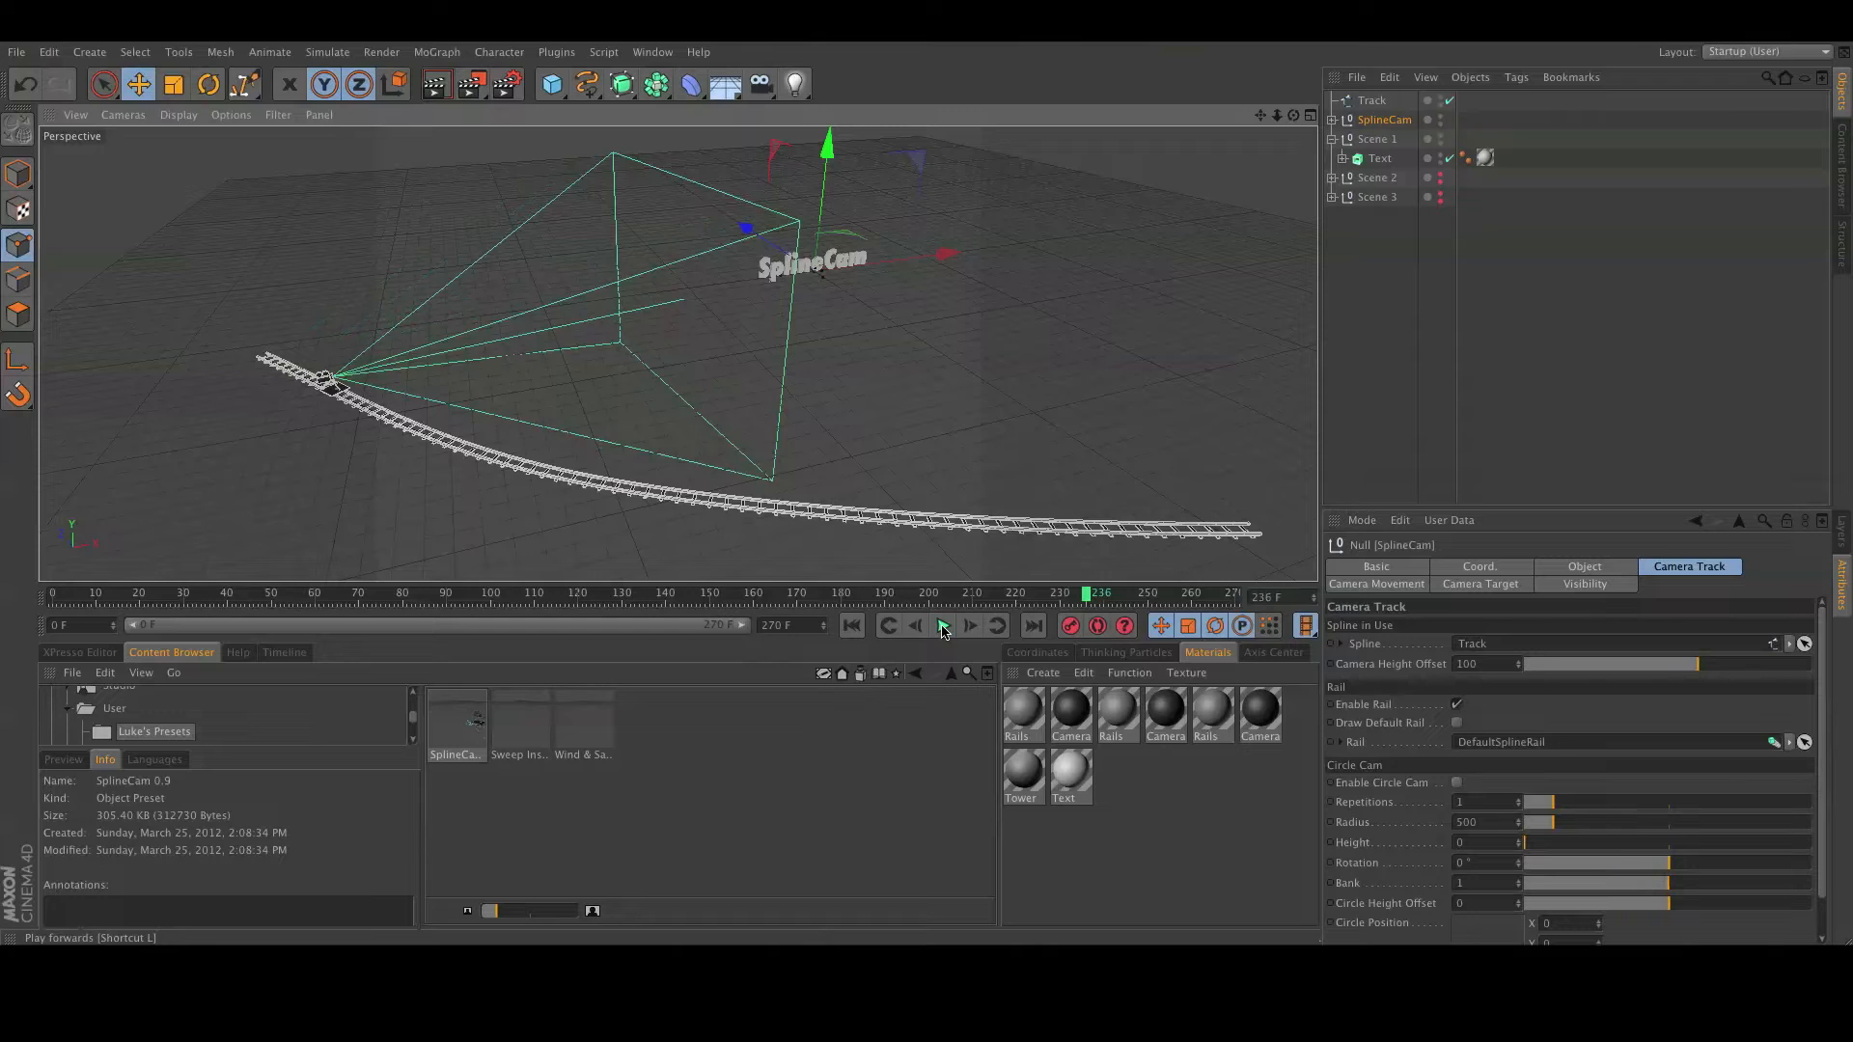
click(851, 625)
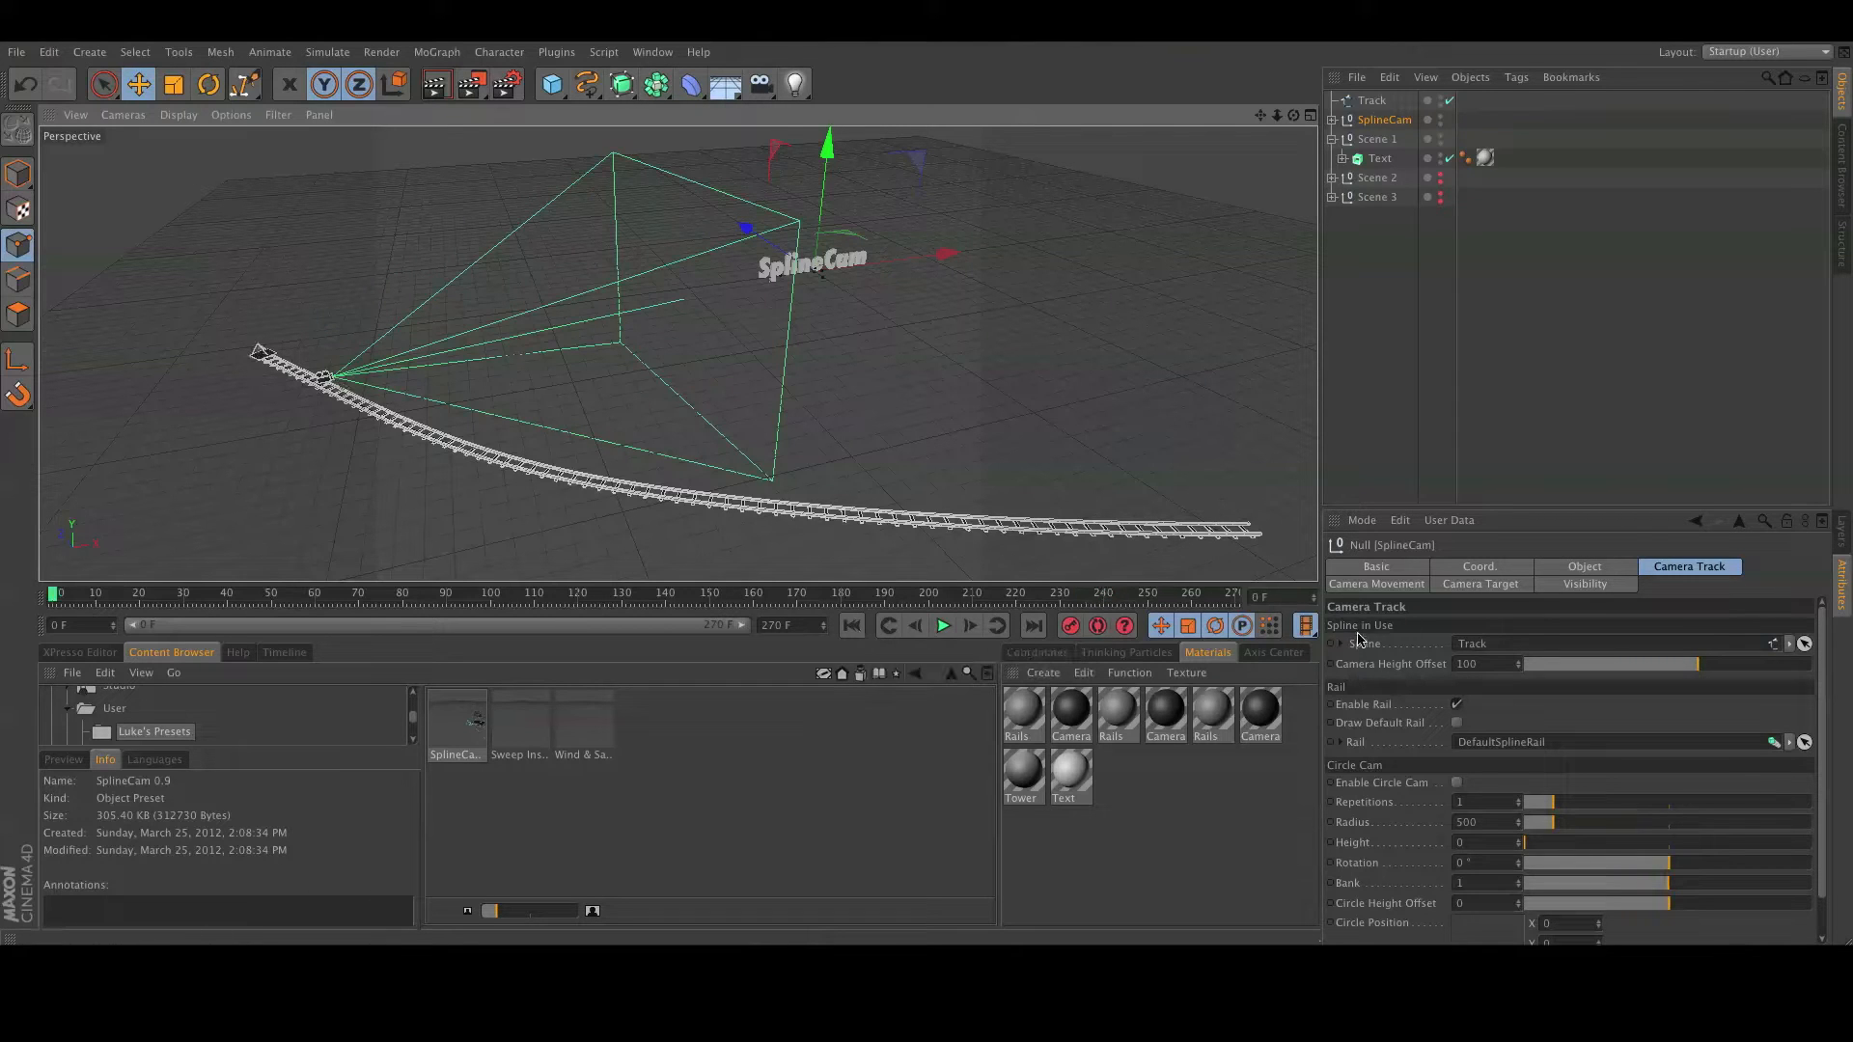
During playback, test SplineCam's motorized dolly at speeds of 7.3 and 10, and set the speed back to 4.
click(1364, 585)
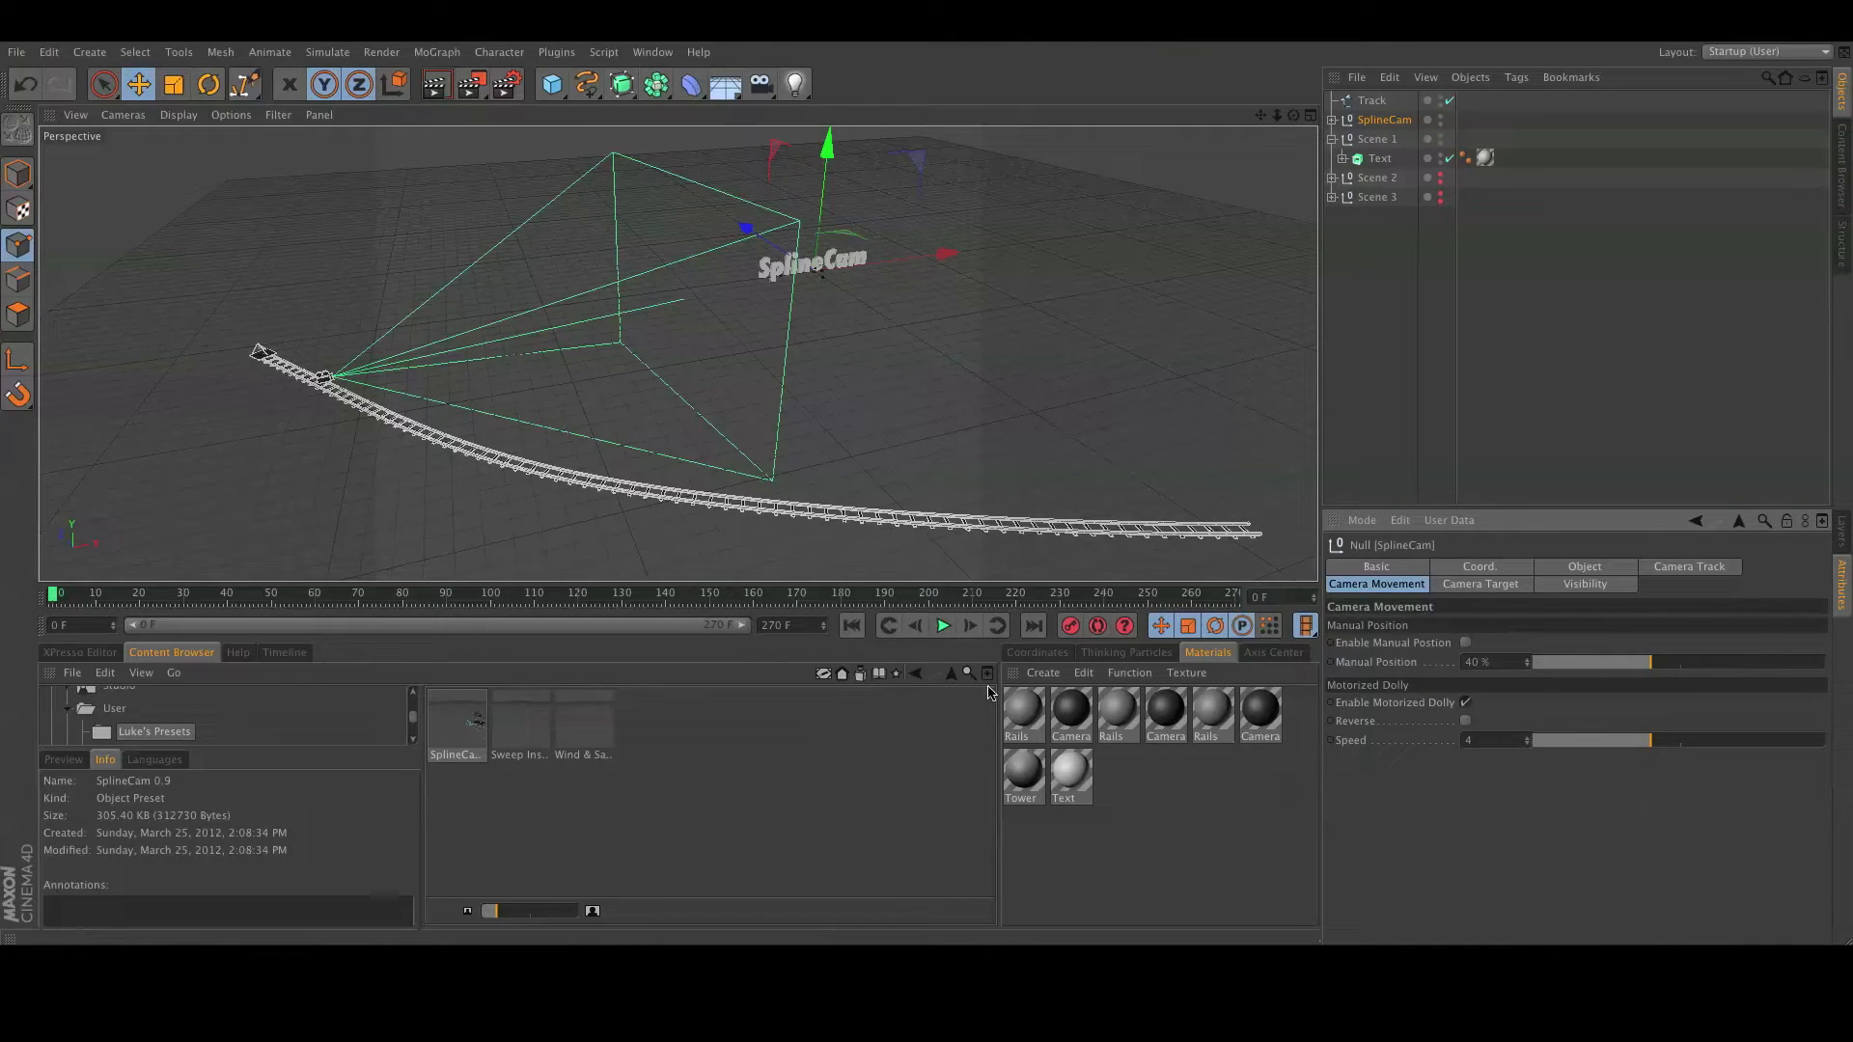
key(F8)
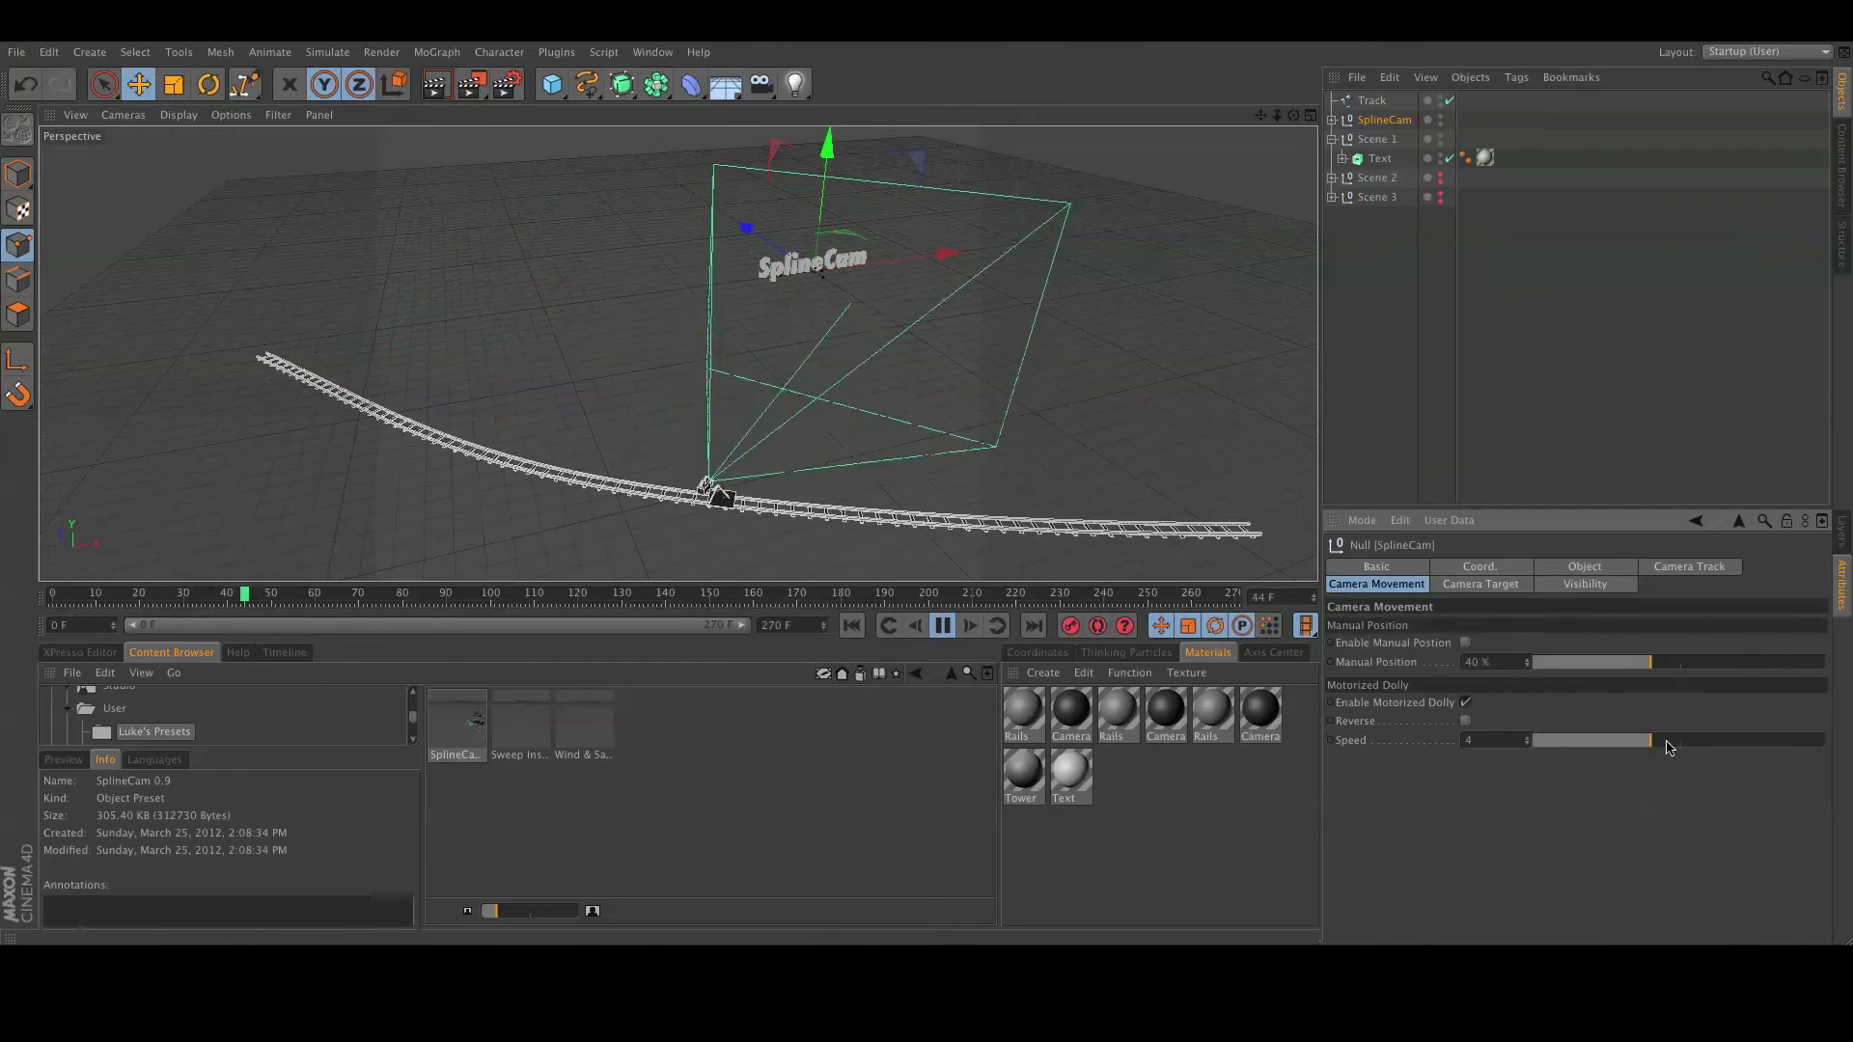
drag(1667, 742, 1748, 740)
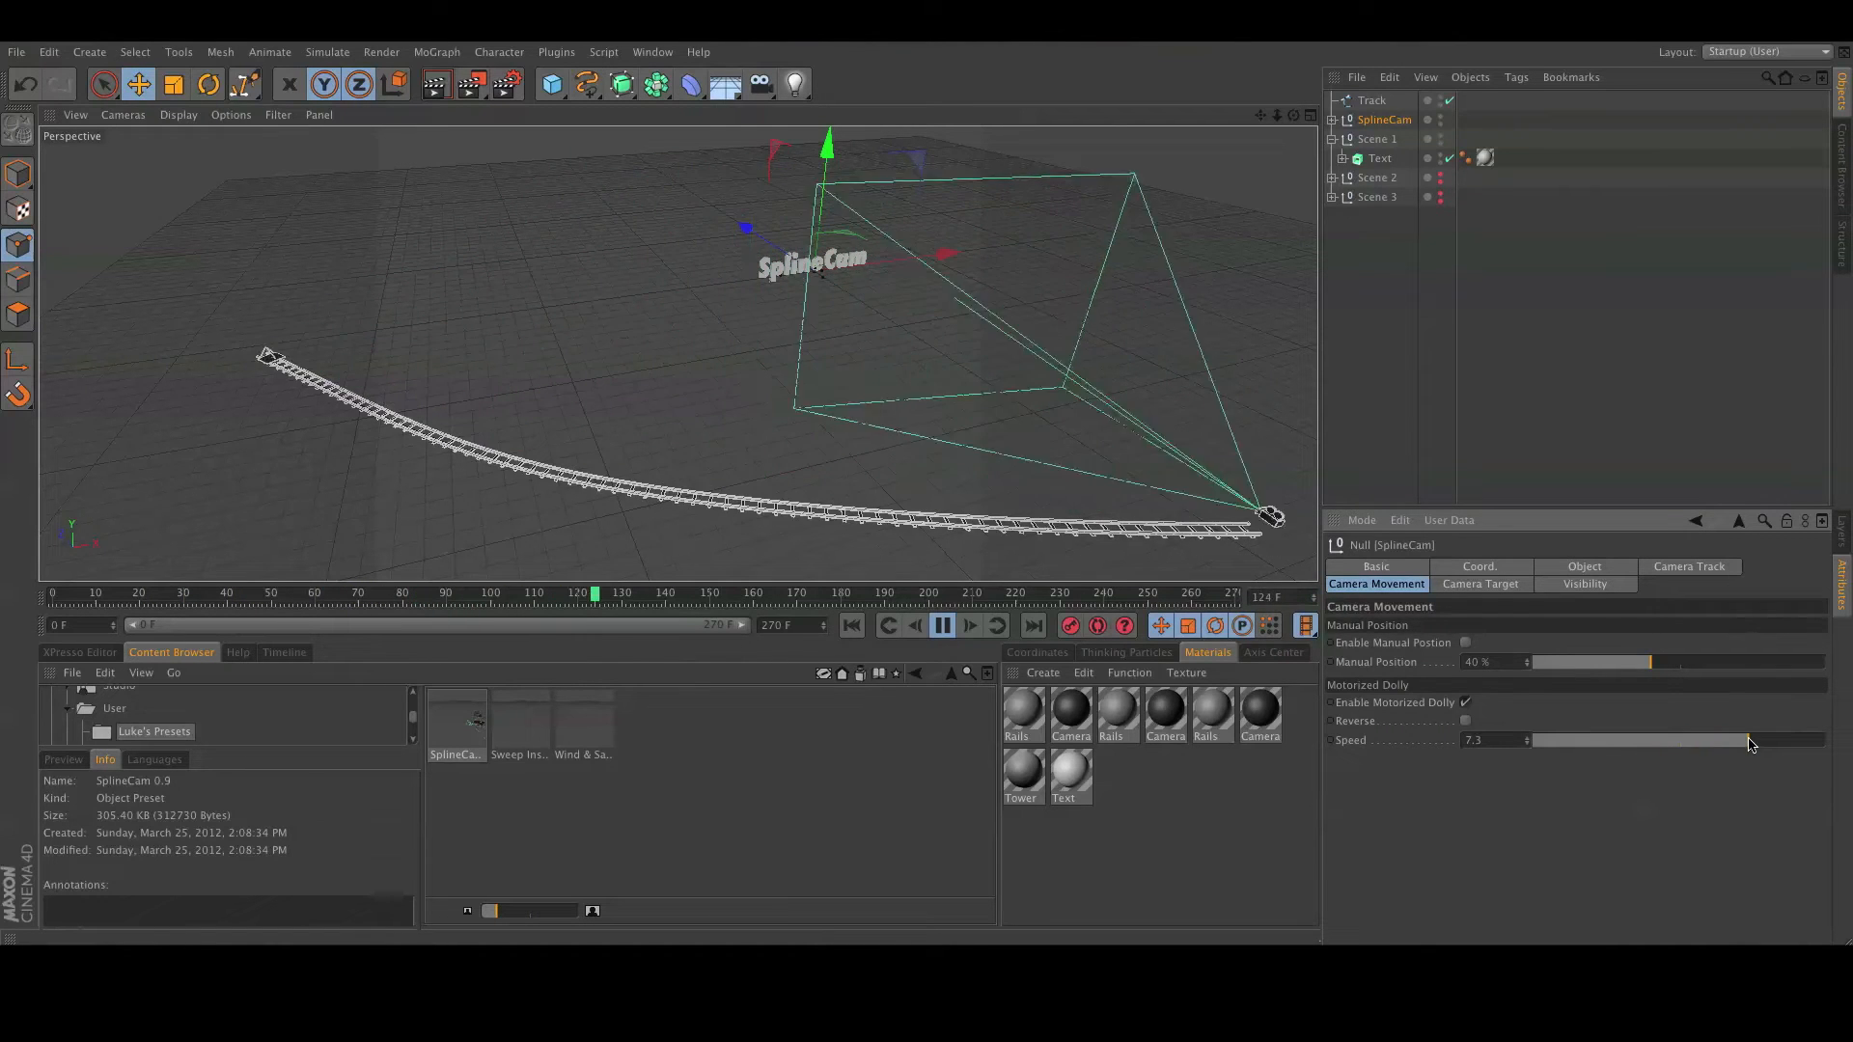
drag(1748, 743, 1807, 731)
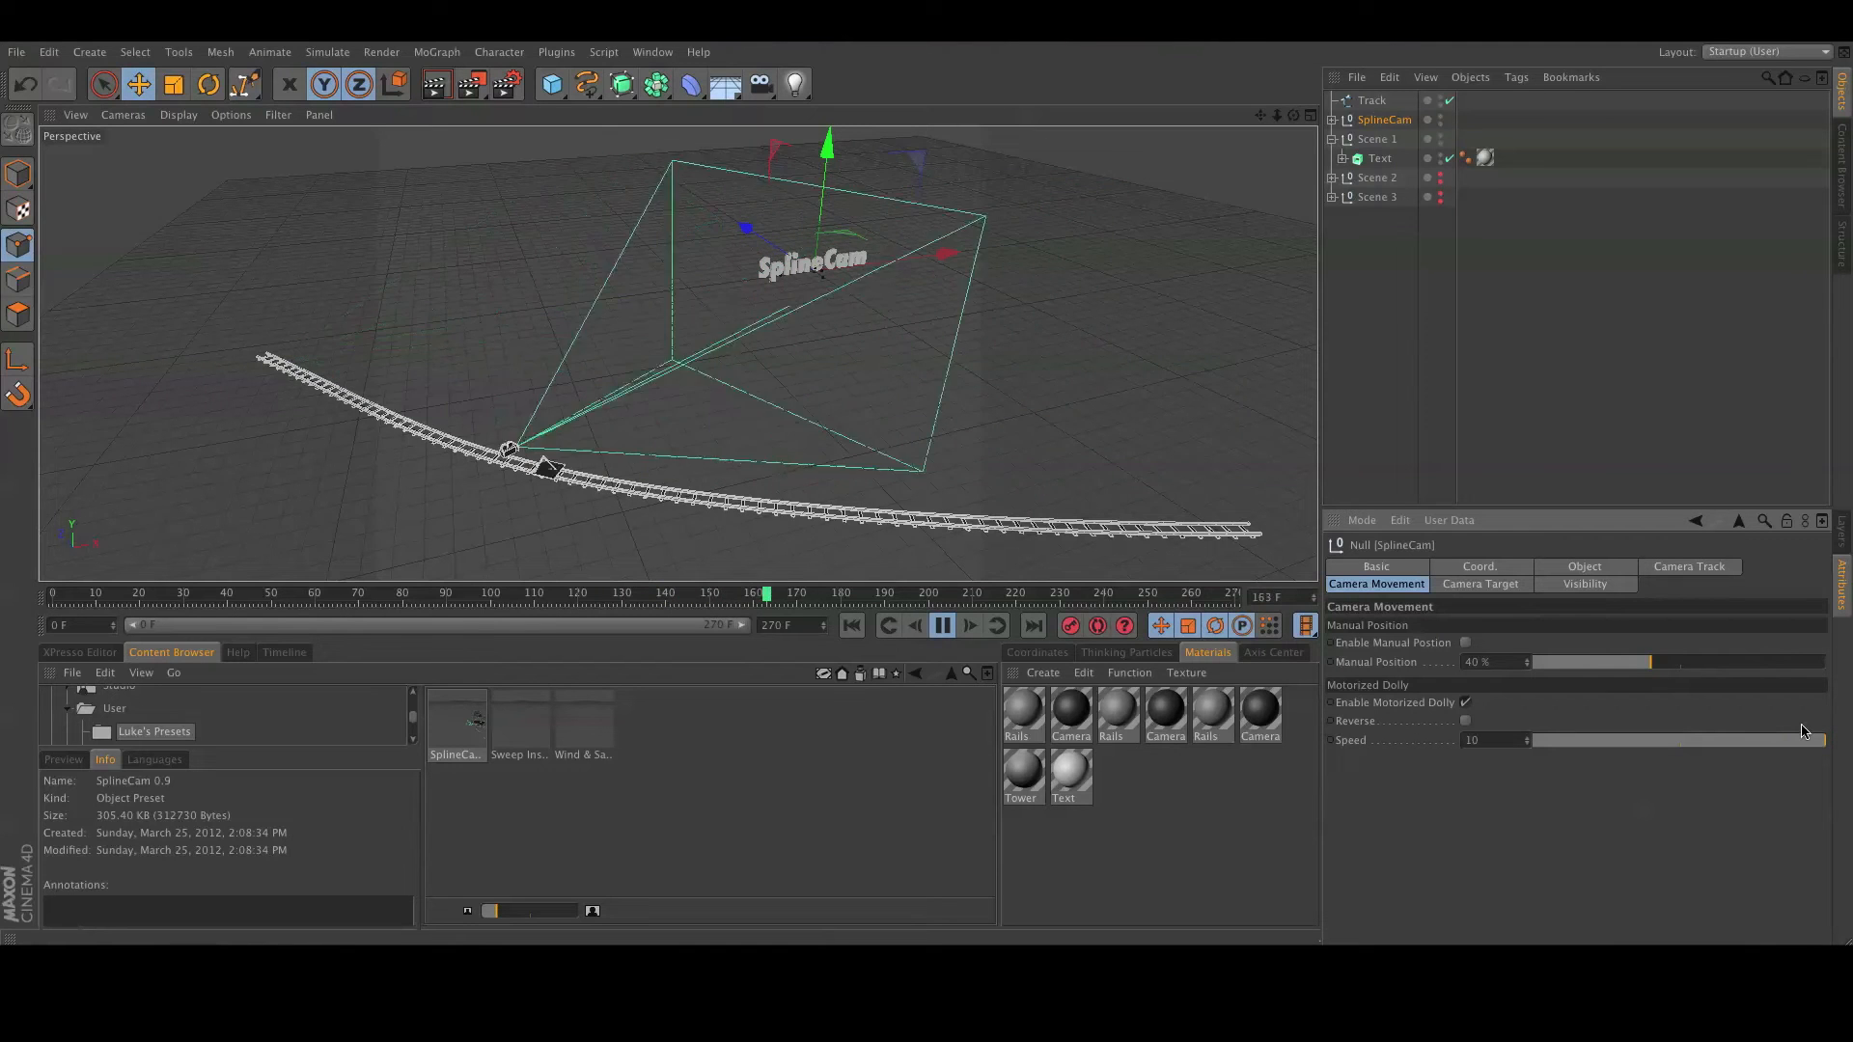
drag(1807, 733, 1655, 751)
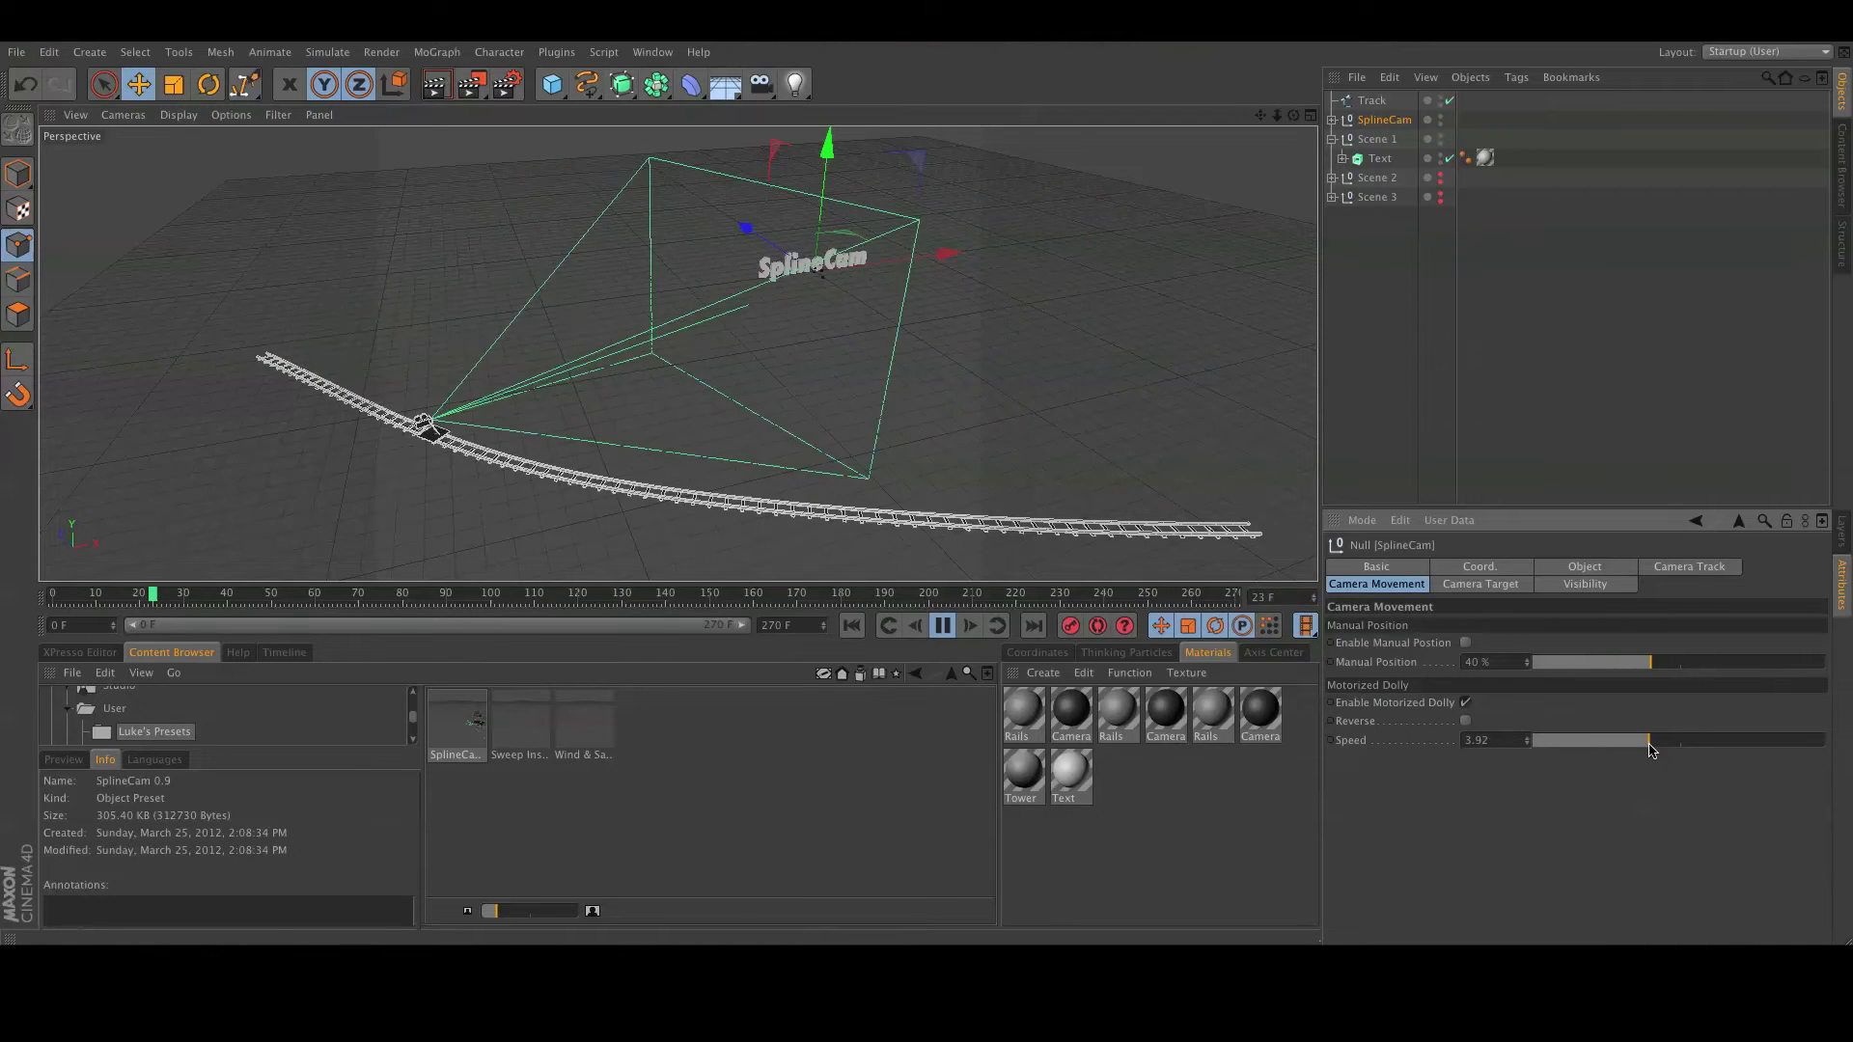
drag(1498, 740, 1458, 741)
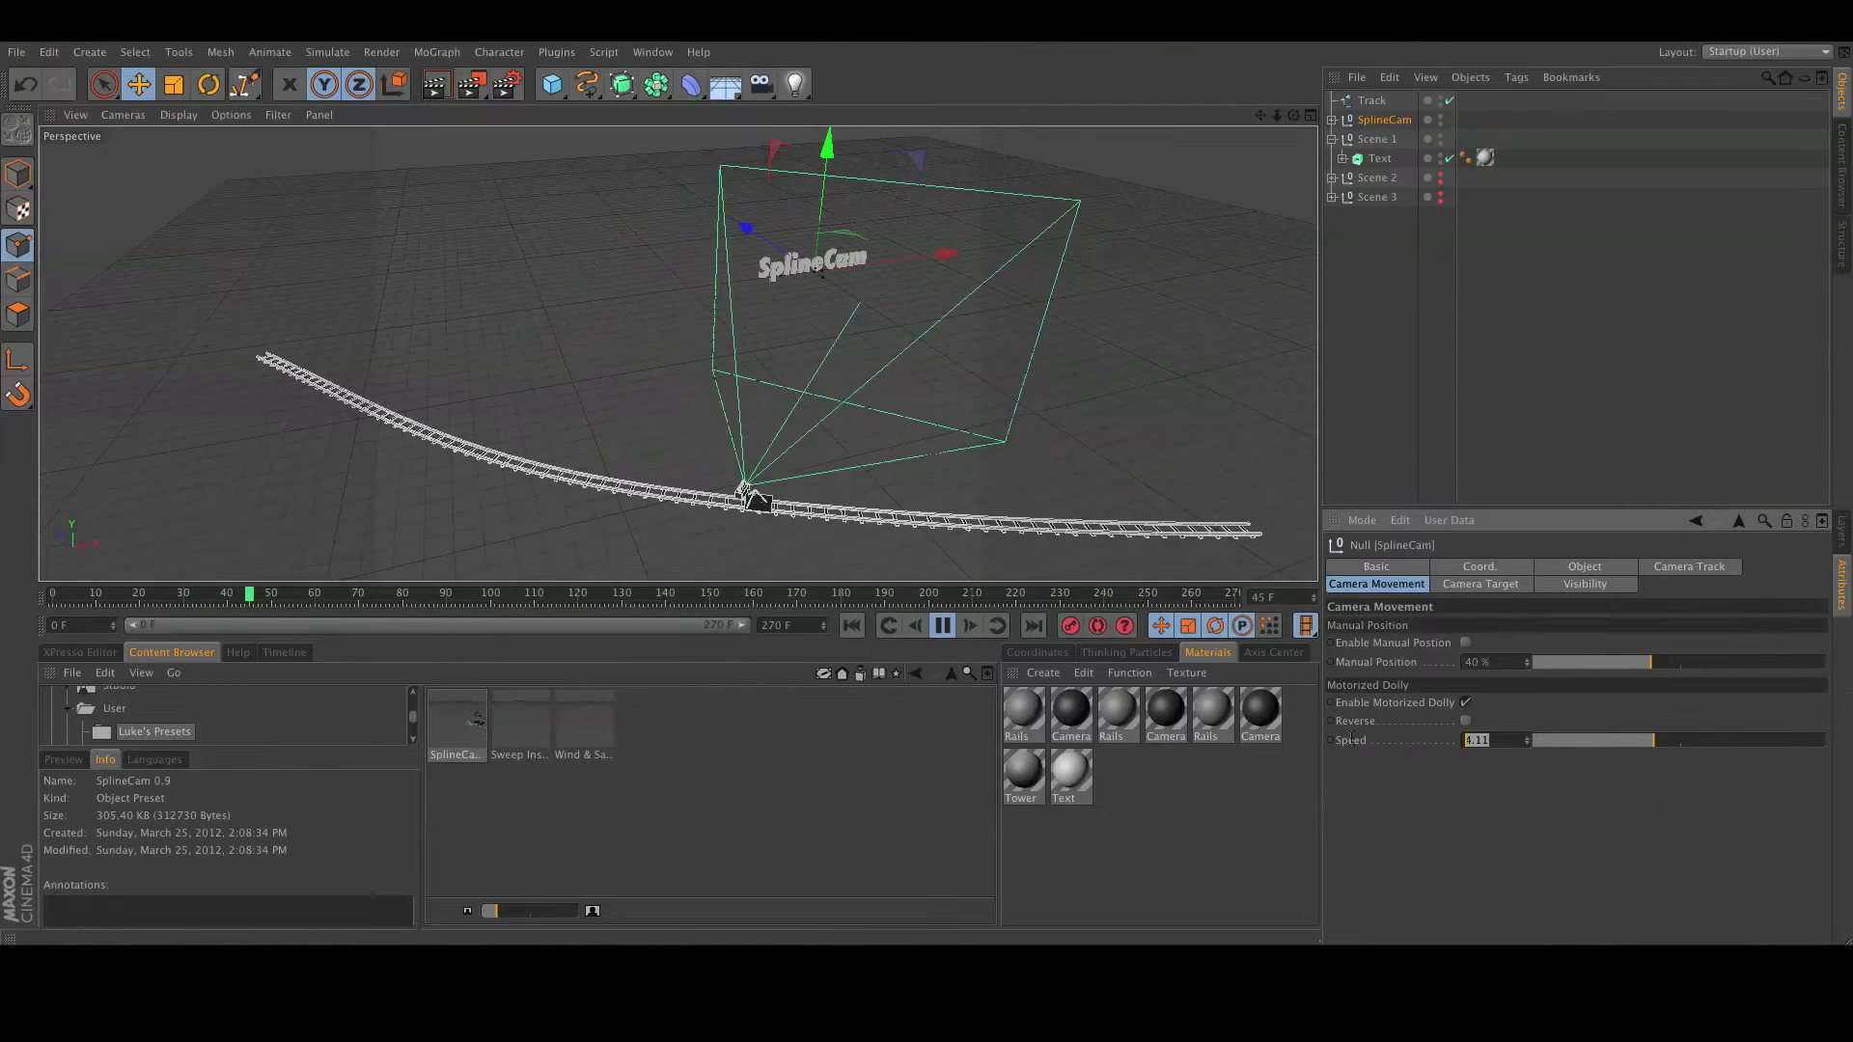
text(4)
key(Return)
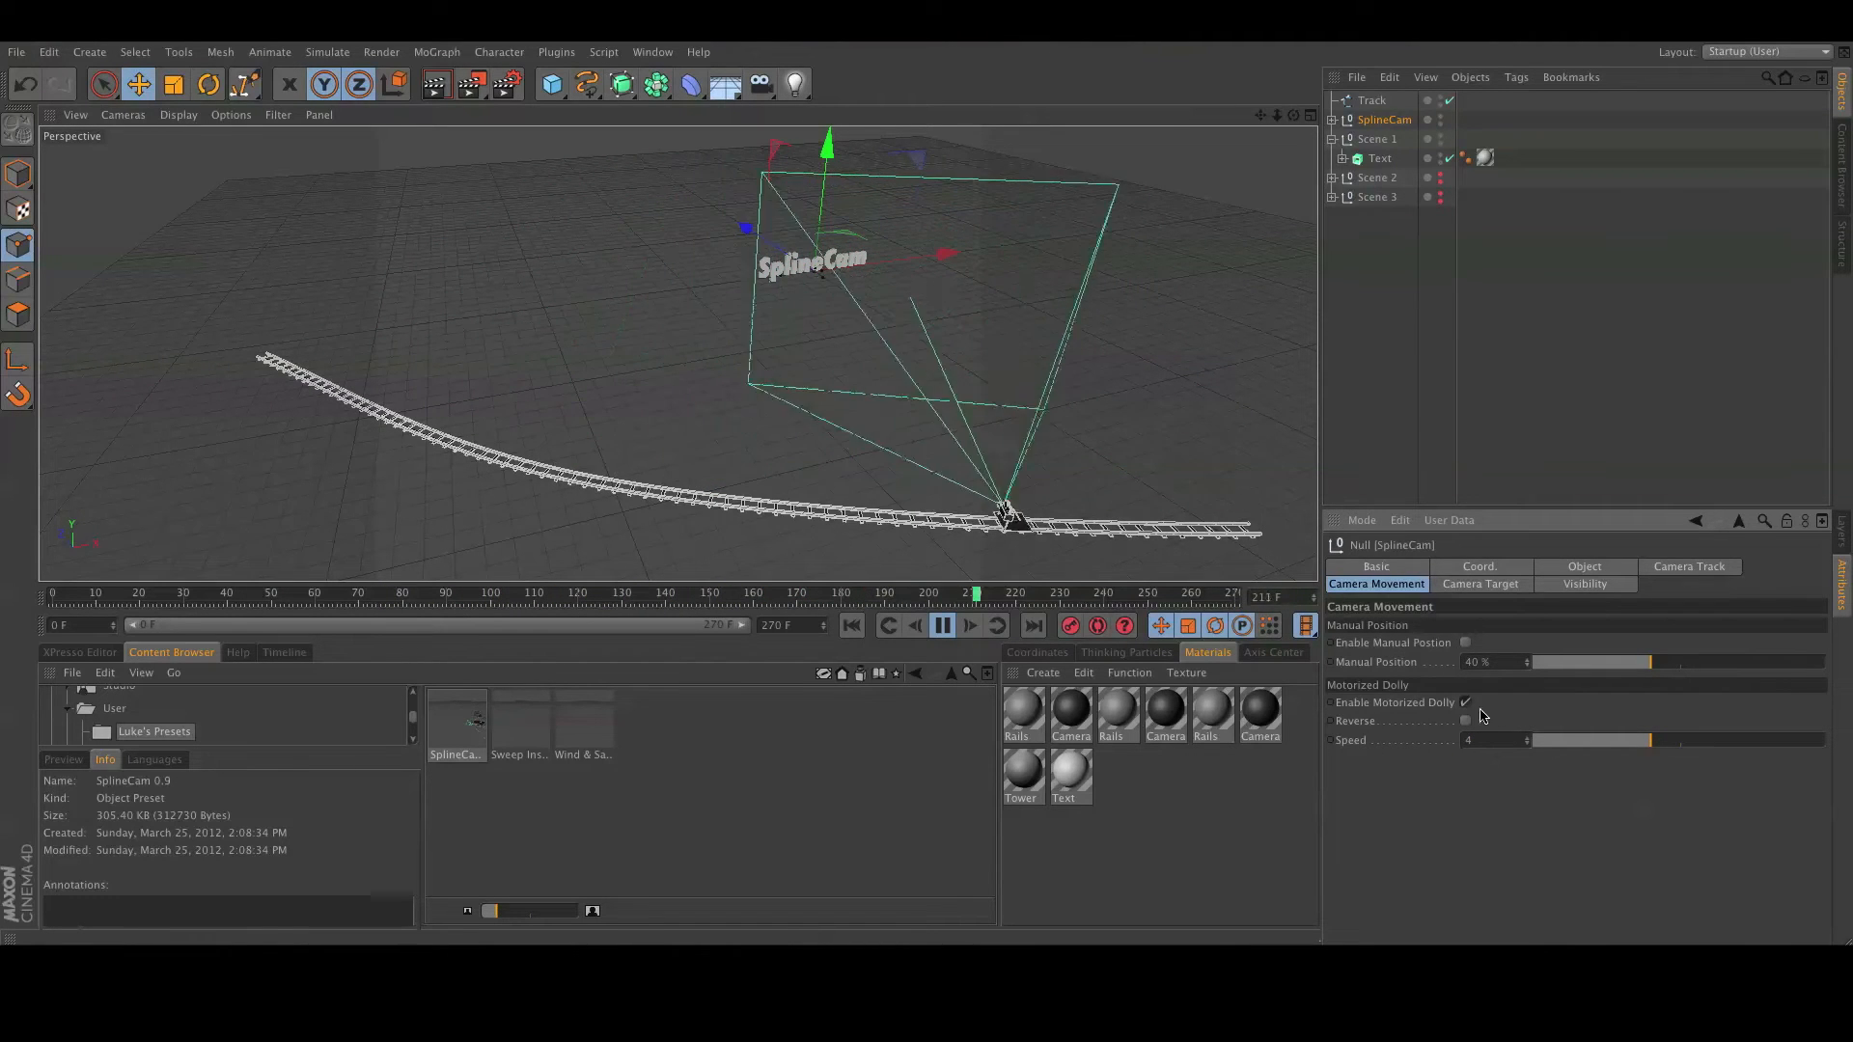
Stop playback and try a manual camera position of 66.4 %, followed by the motorized dolly at speed 2.15.
click(1466, 704)
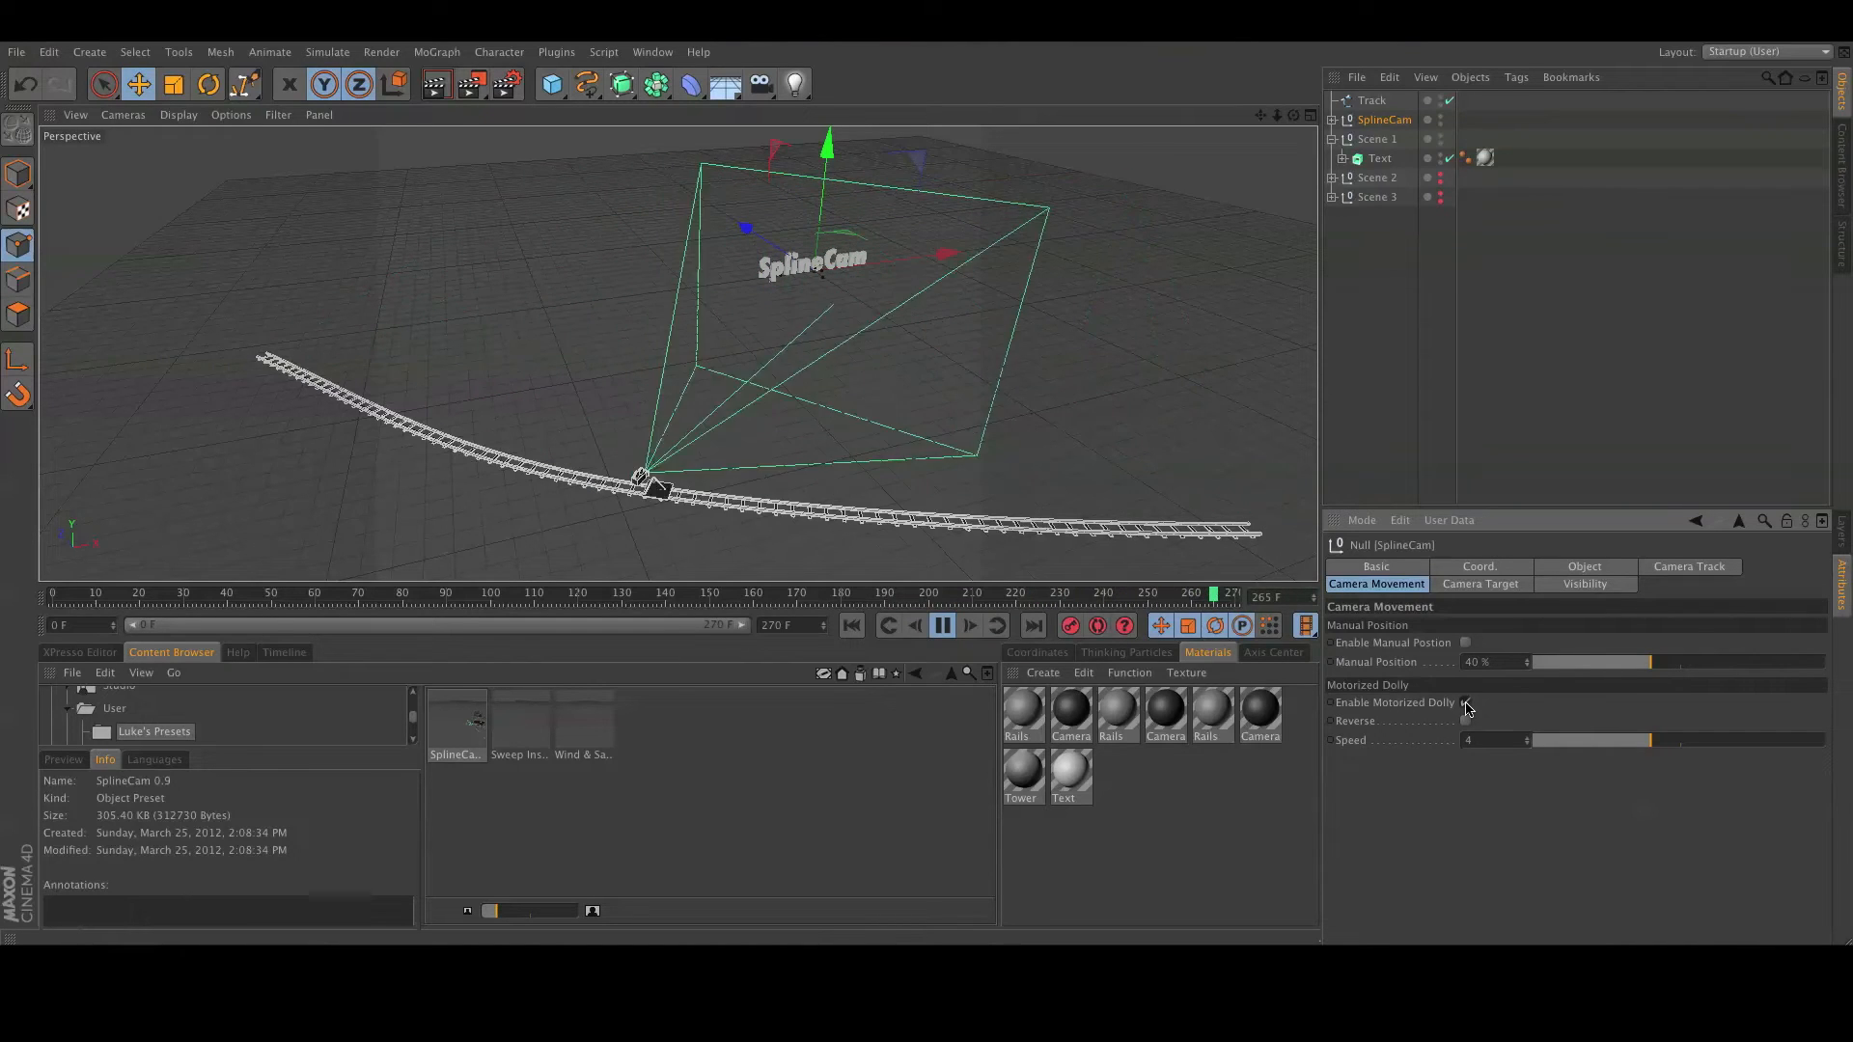
click(942, 626)
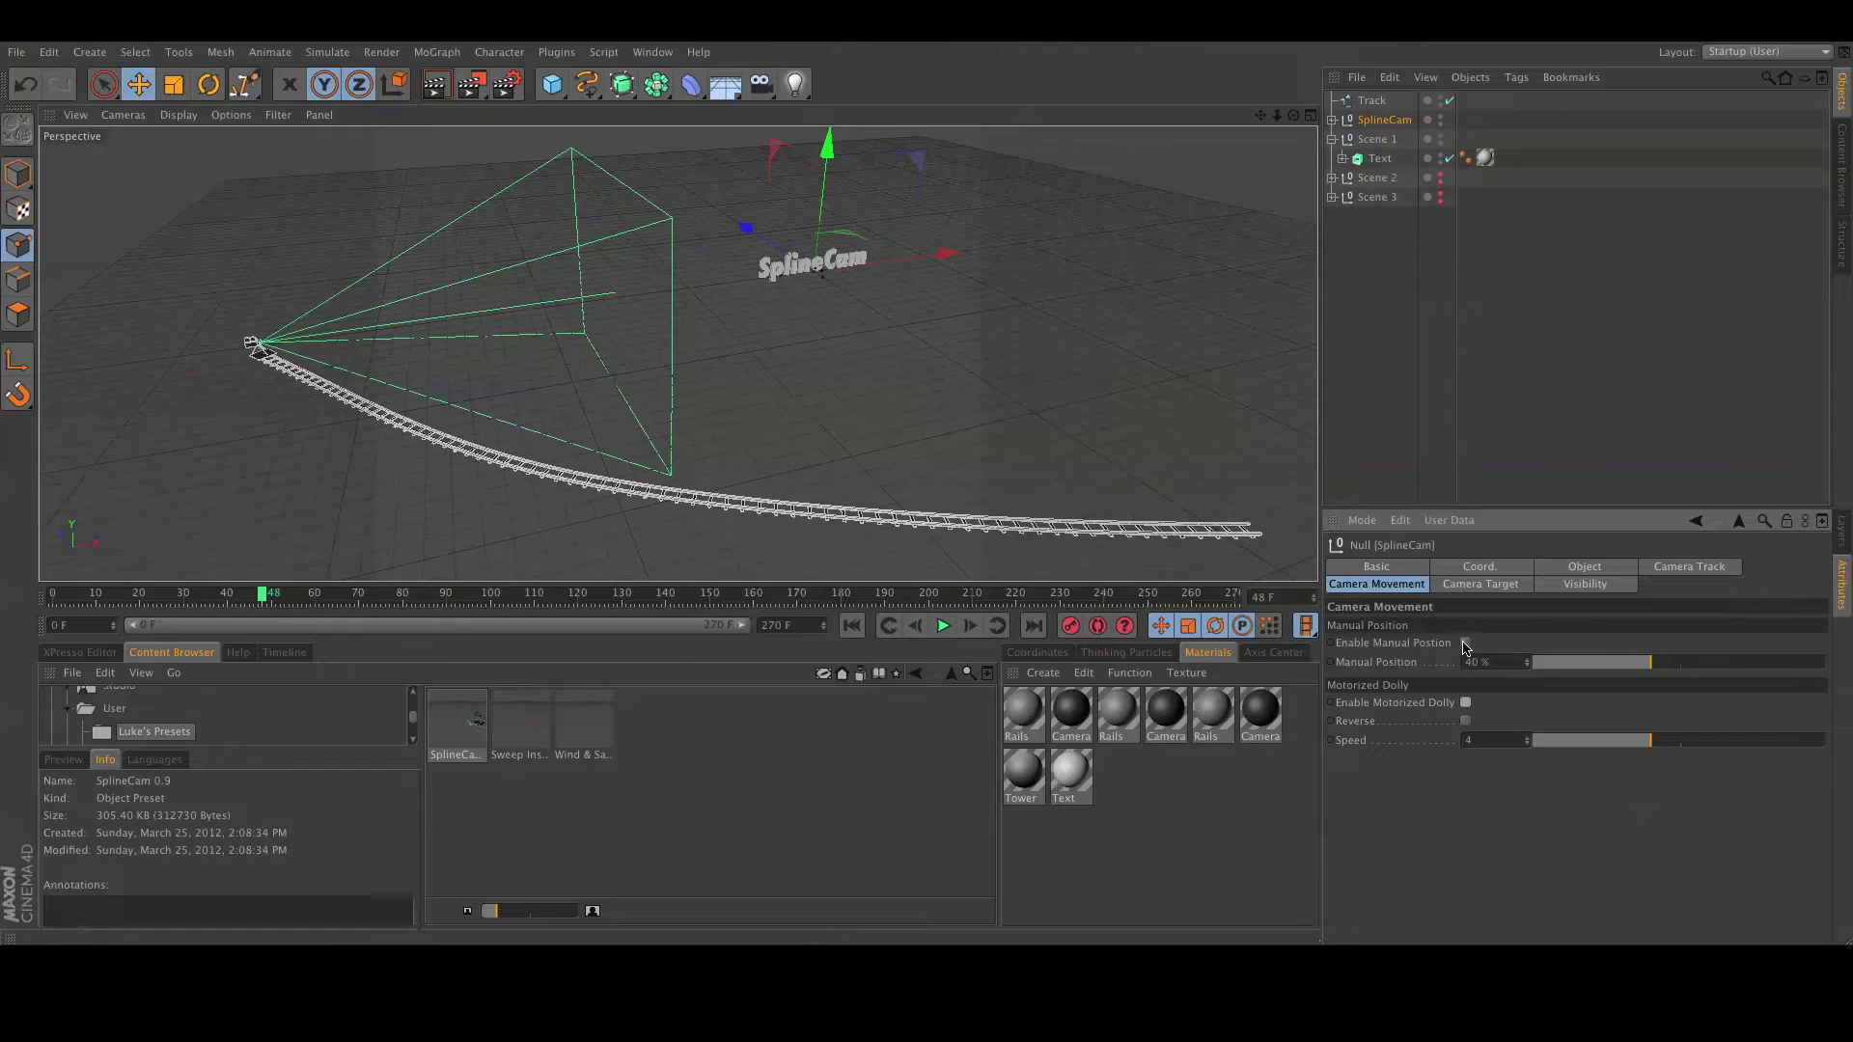
drag(1651, 665, 1731, 693)
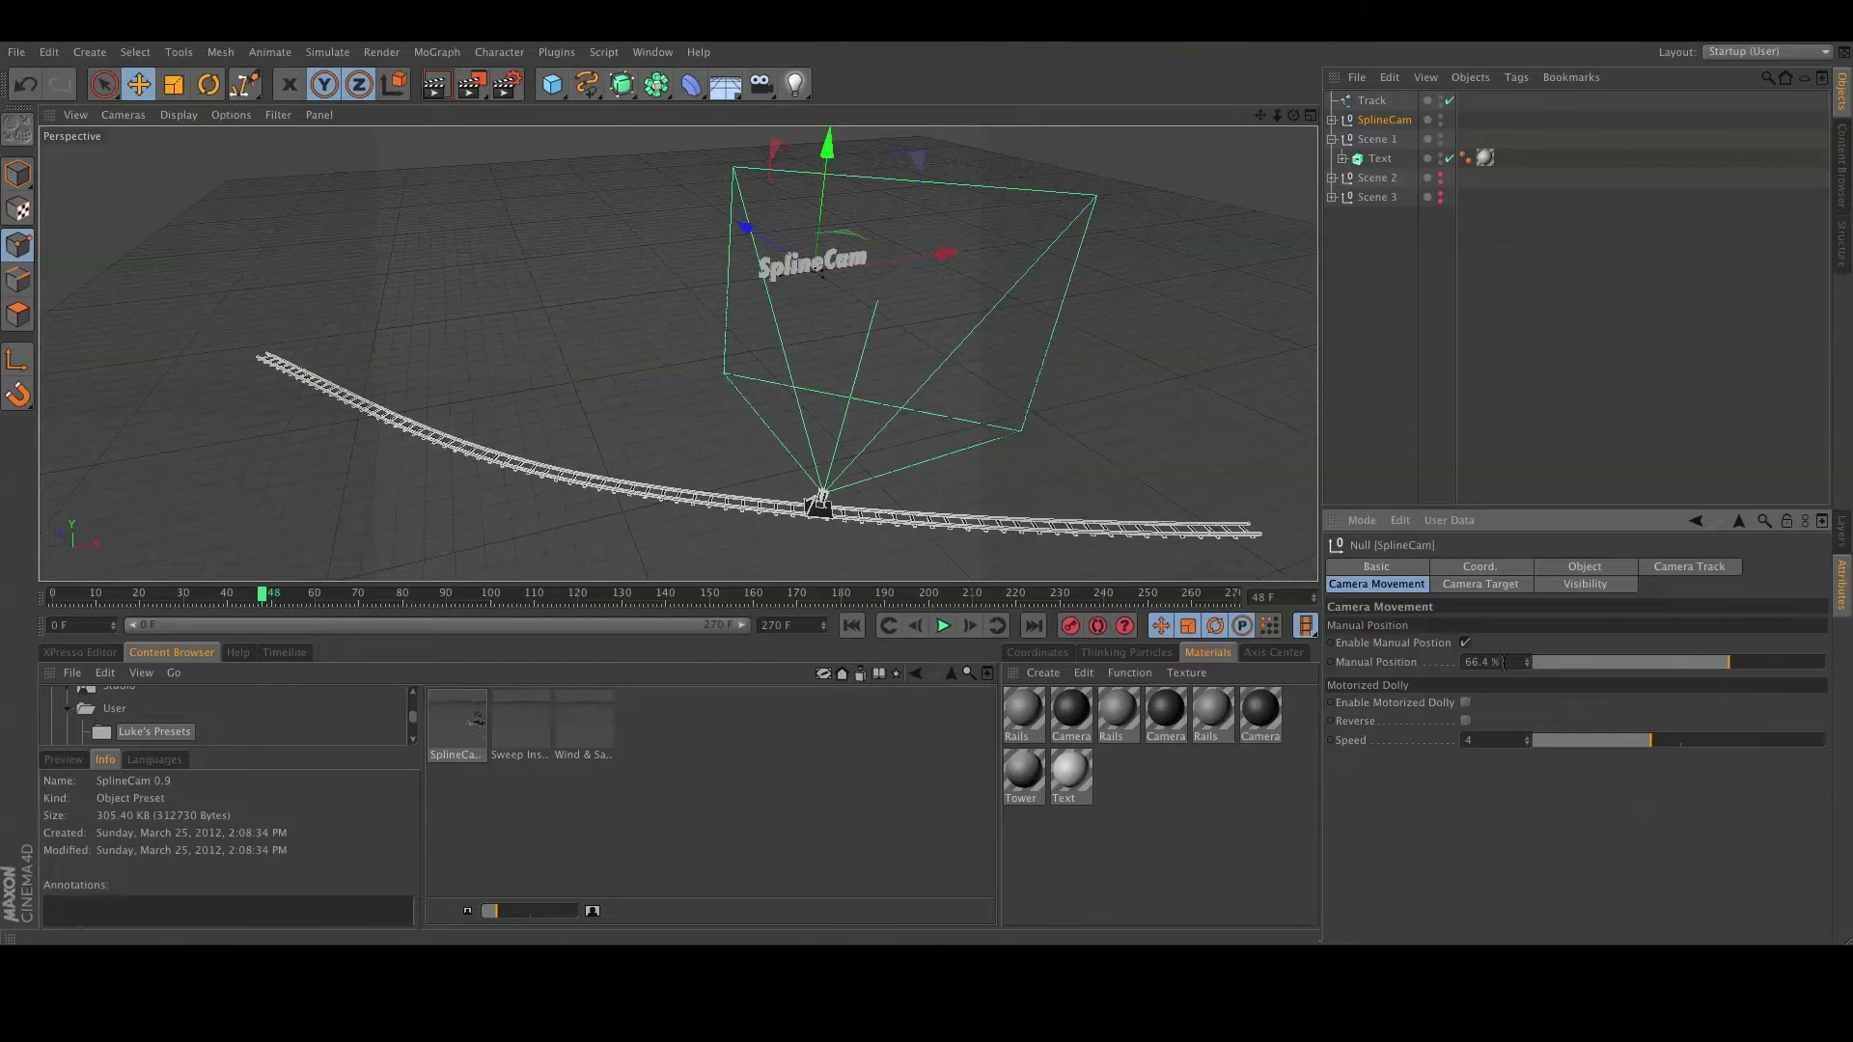
click(1466, 703)
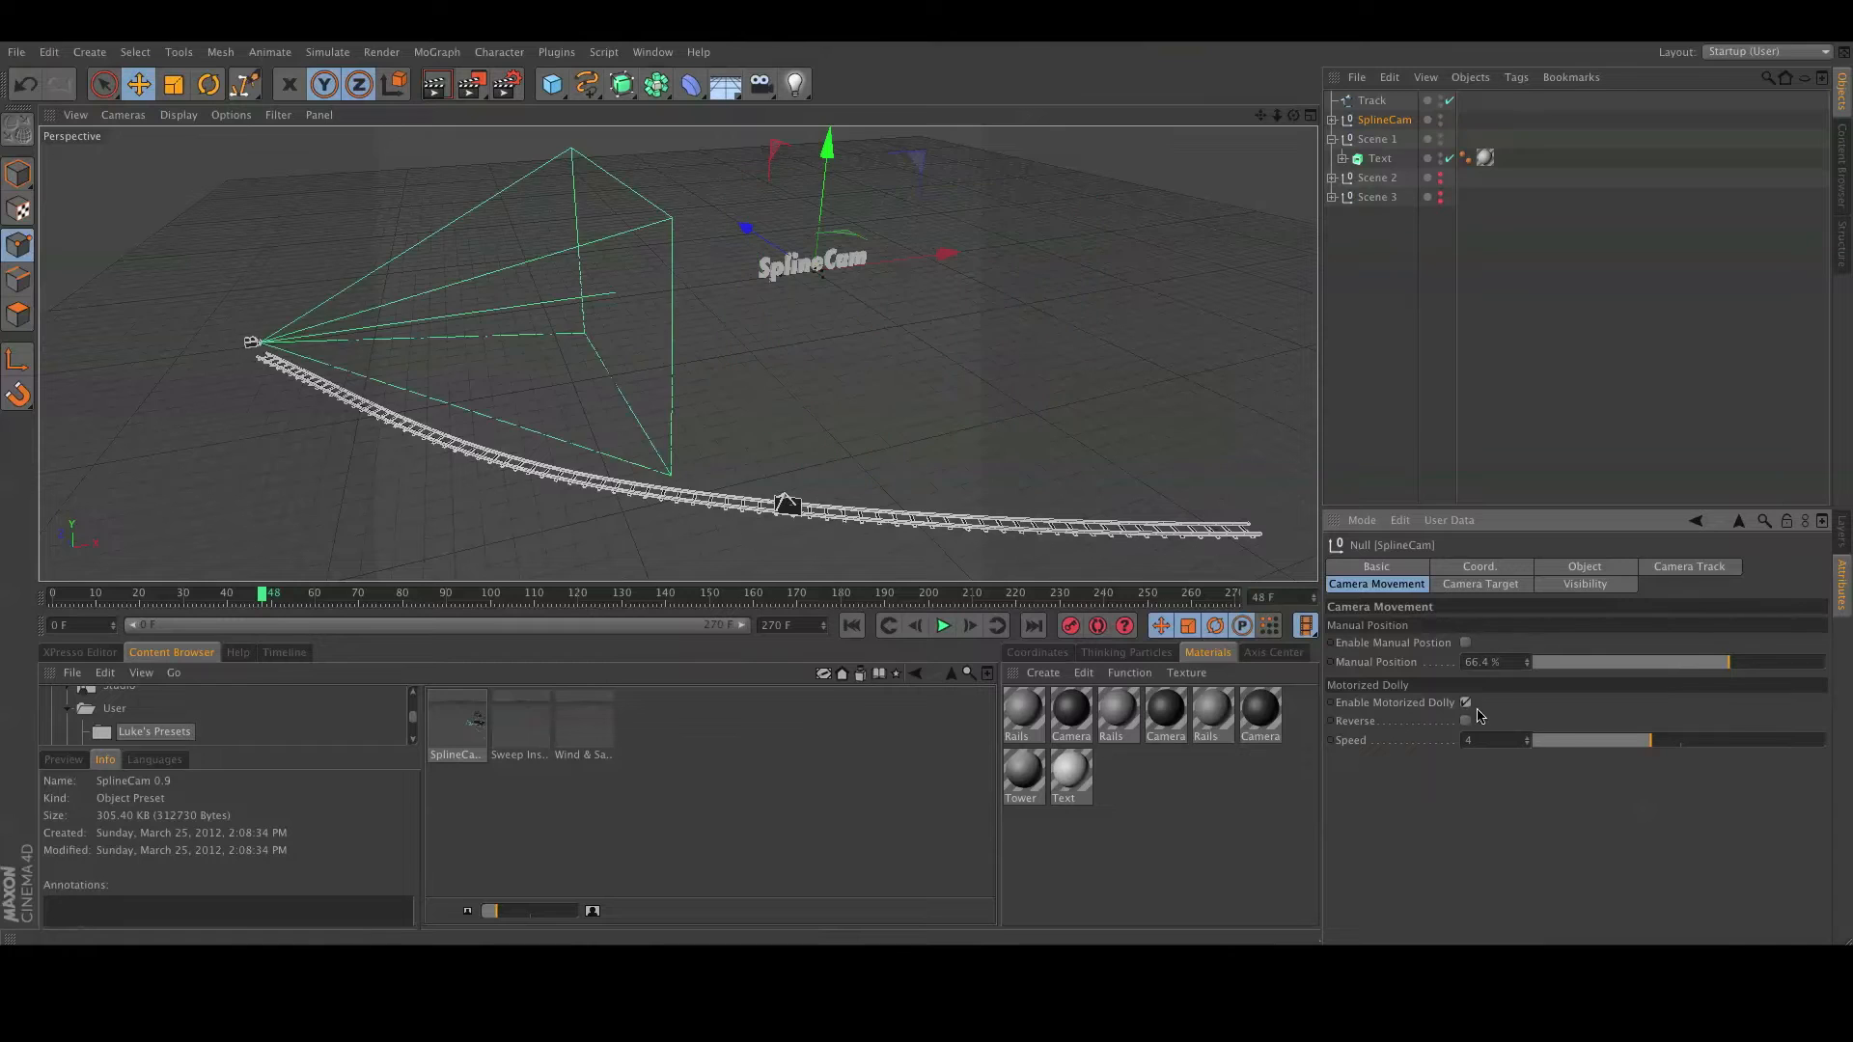
mouse_move(1577, 743)
mouse_down()
mouse_move(1710, 750)
mouse_move(1598, 758)
mouse_up()
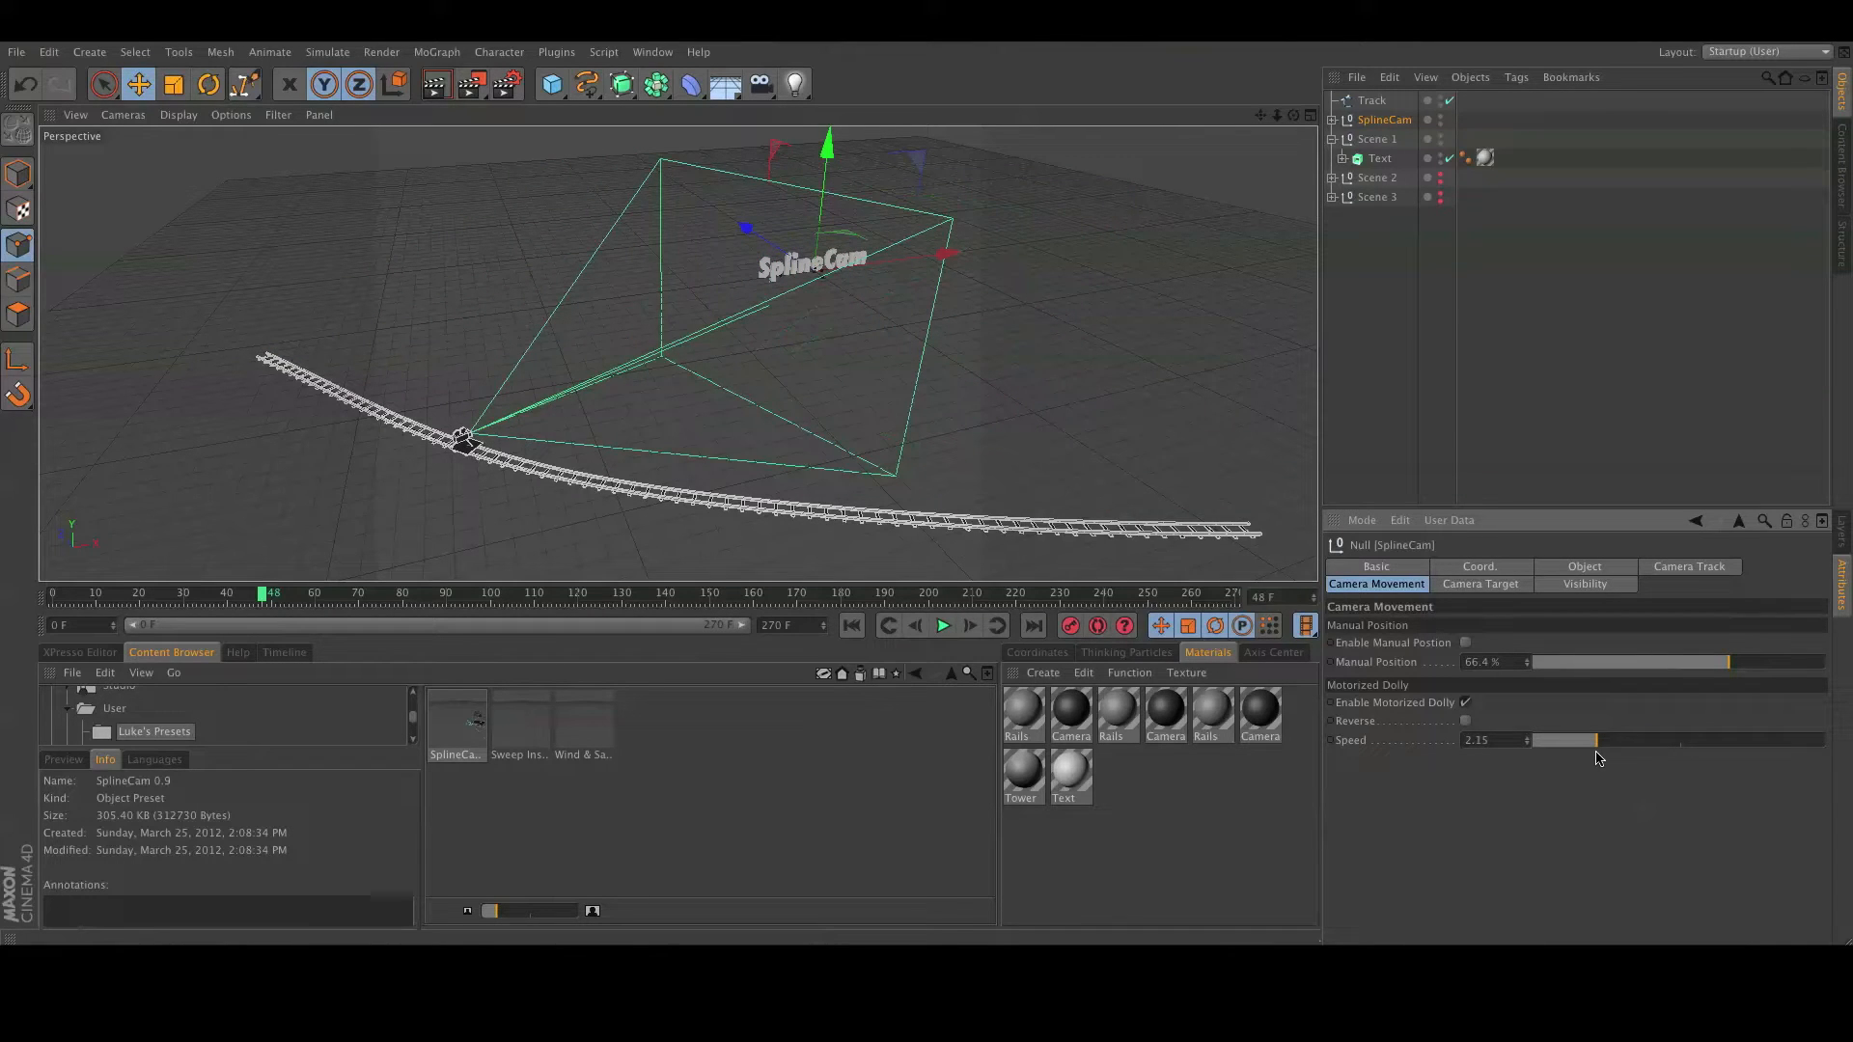
Set the manual camera position to 50.3 %, and switch back to the motorized dolly at speed 3.62.
click(1466, 643)
drag(1641, 664, 1680, 671)
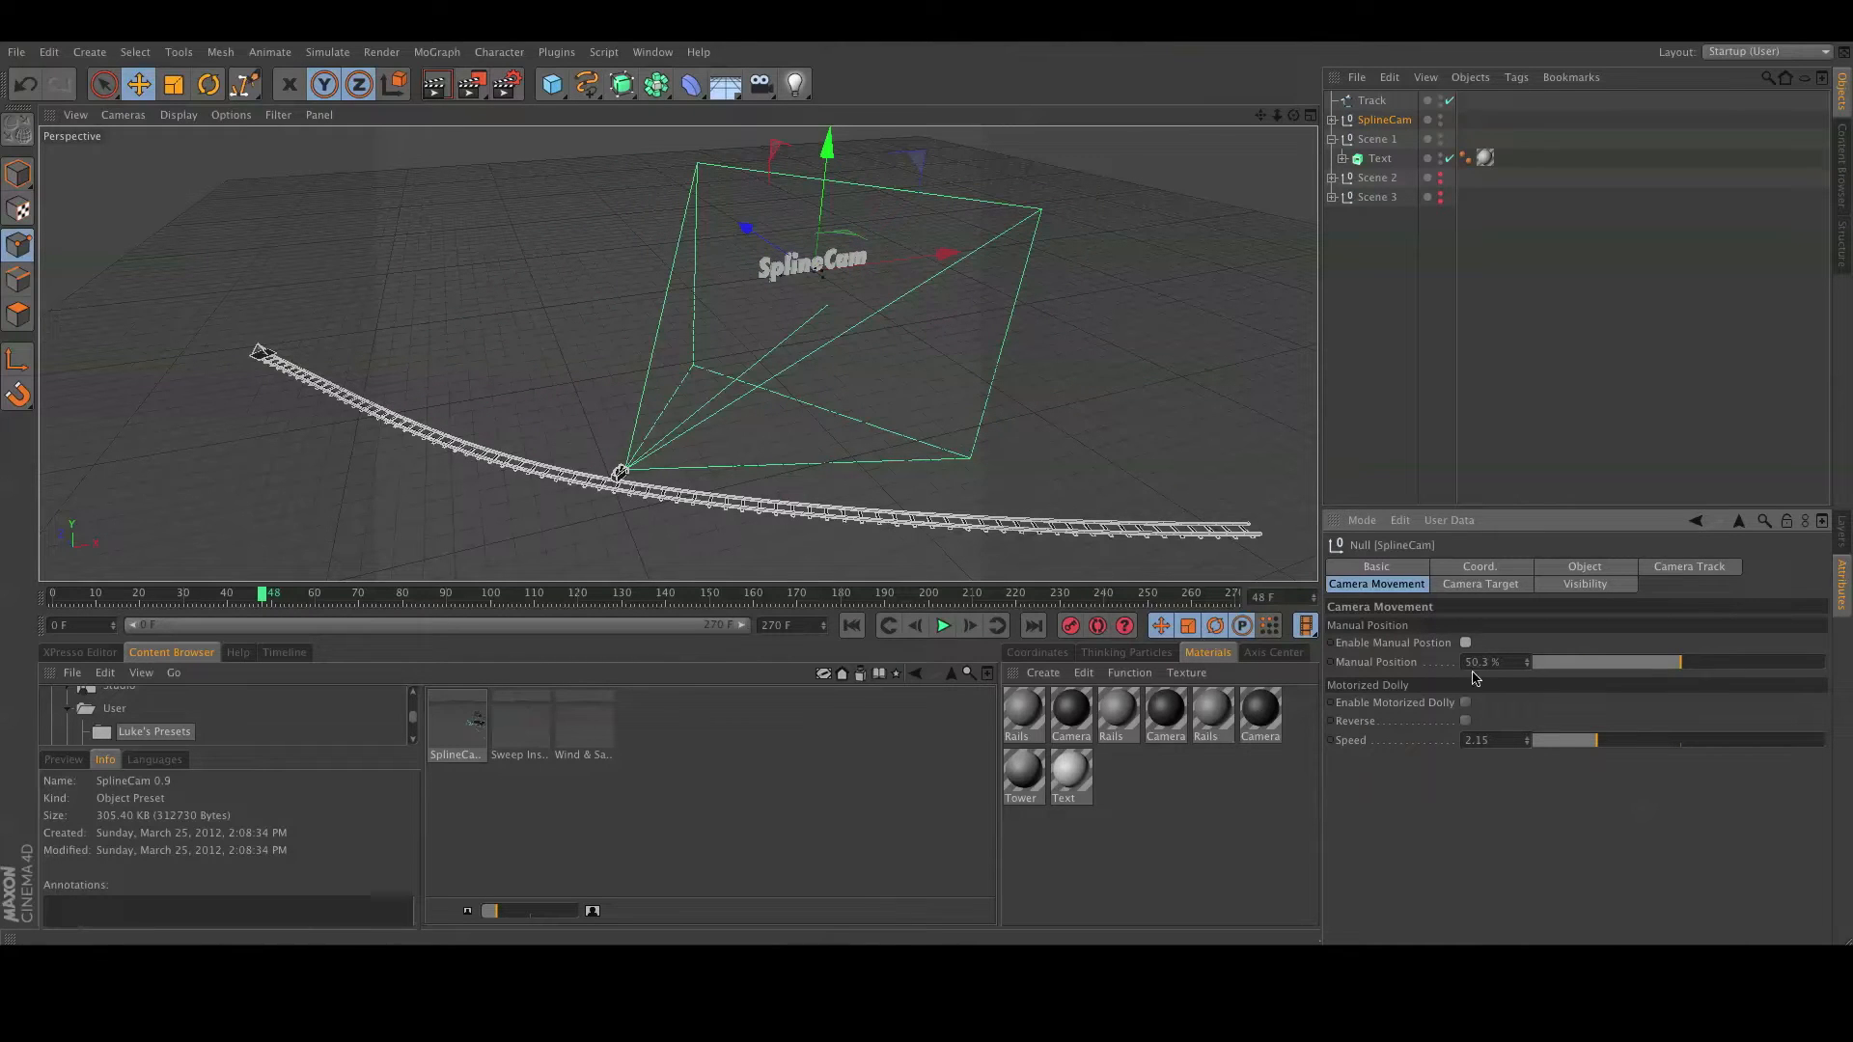
click(1465, 703)
drag(1604, 749, 1640, 752)
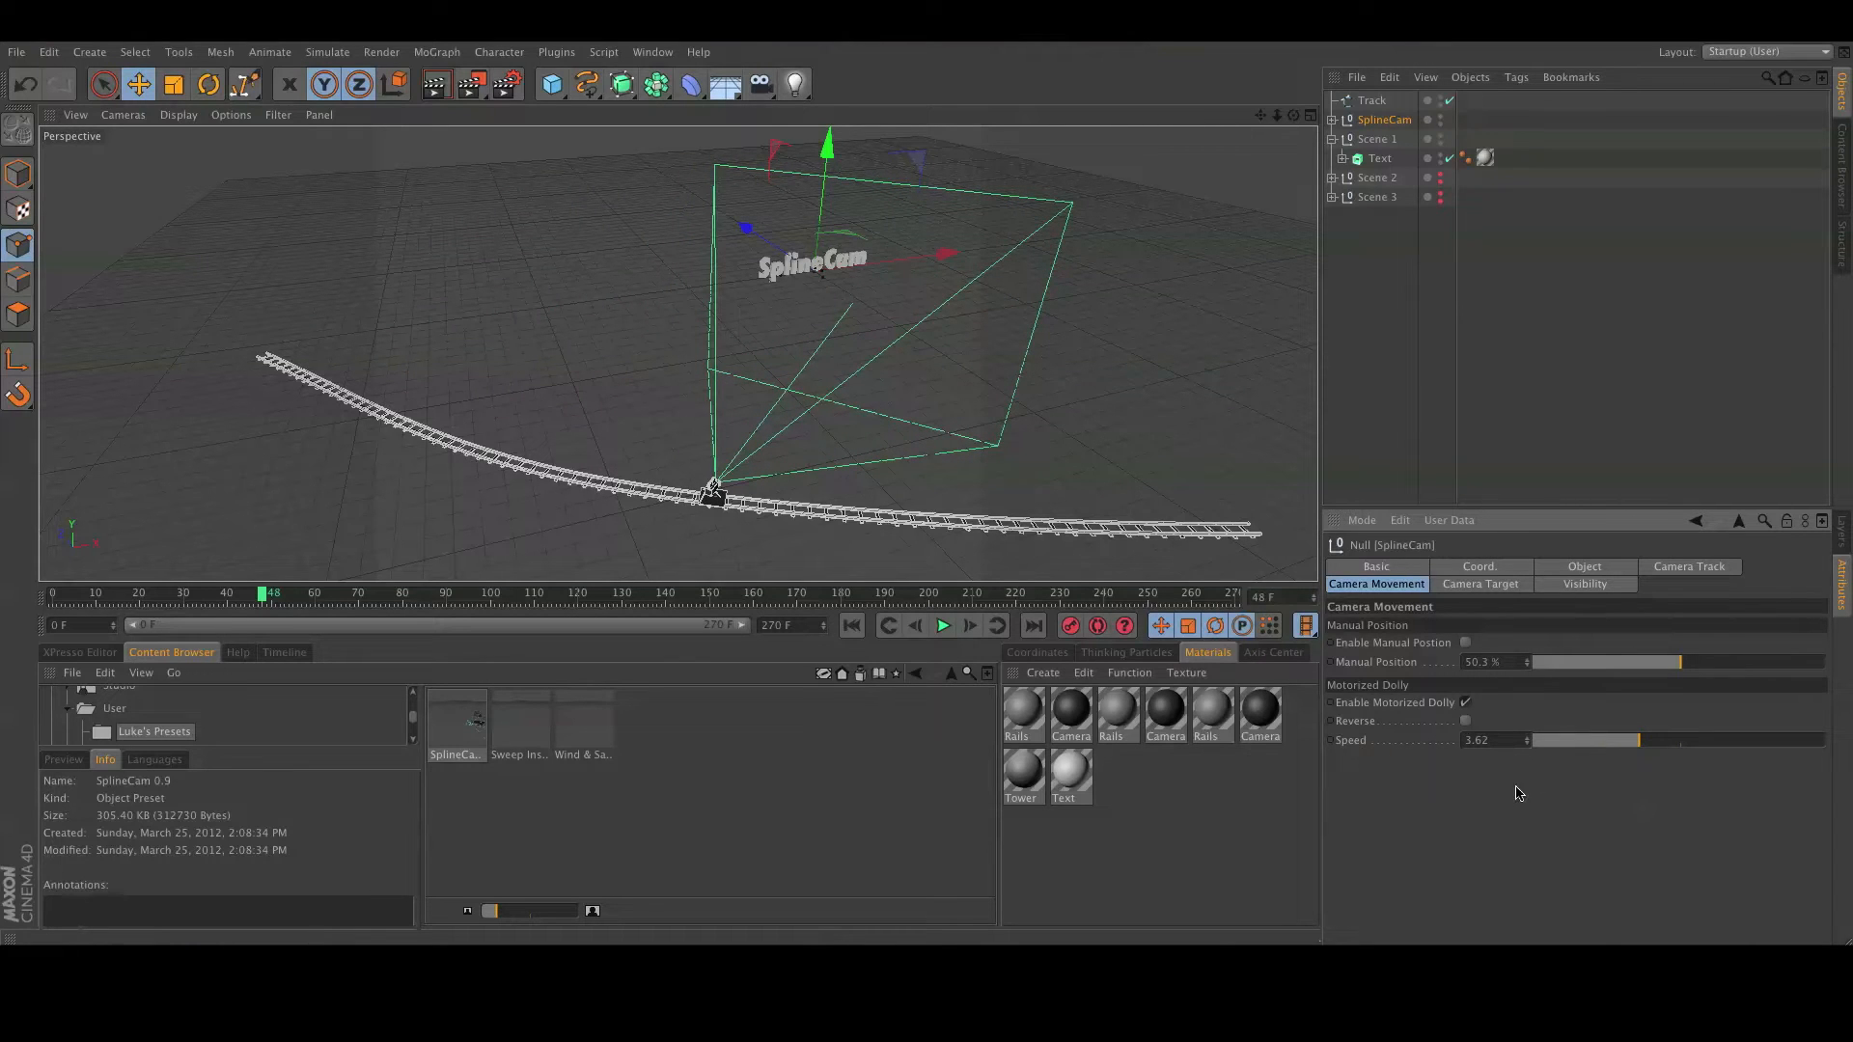
Lower SplineCam's camera height offset to 0 and inspect the camera rig against the track up close.
click(1678, 570)
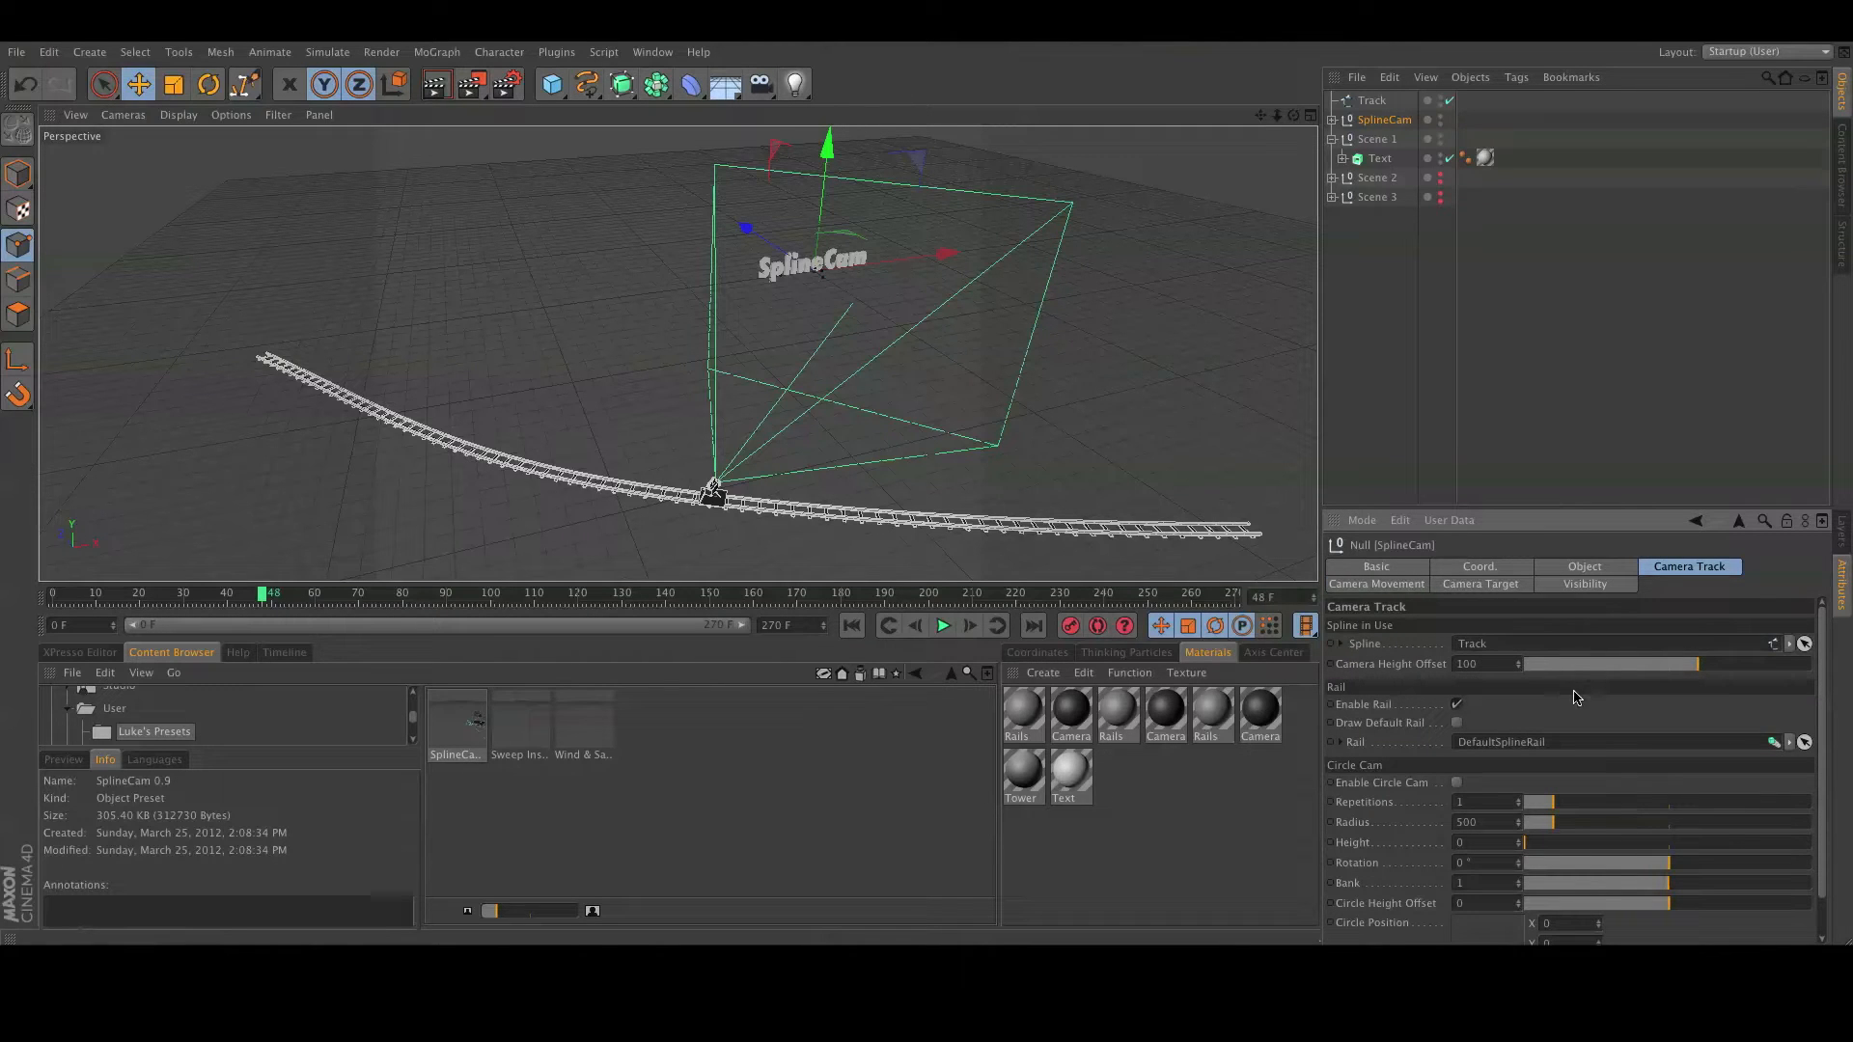
alt+drag(796, 540, 802, 539)
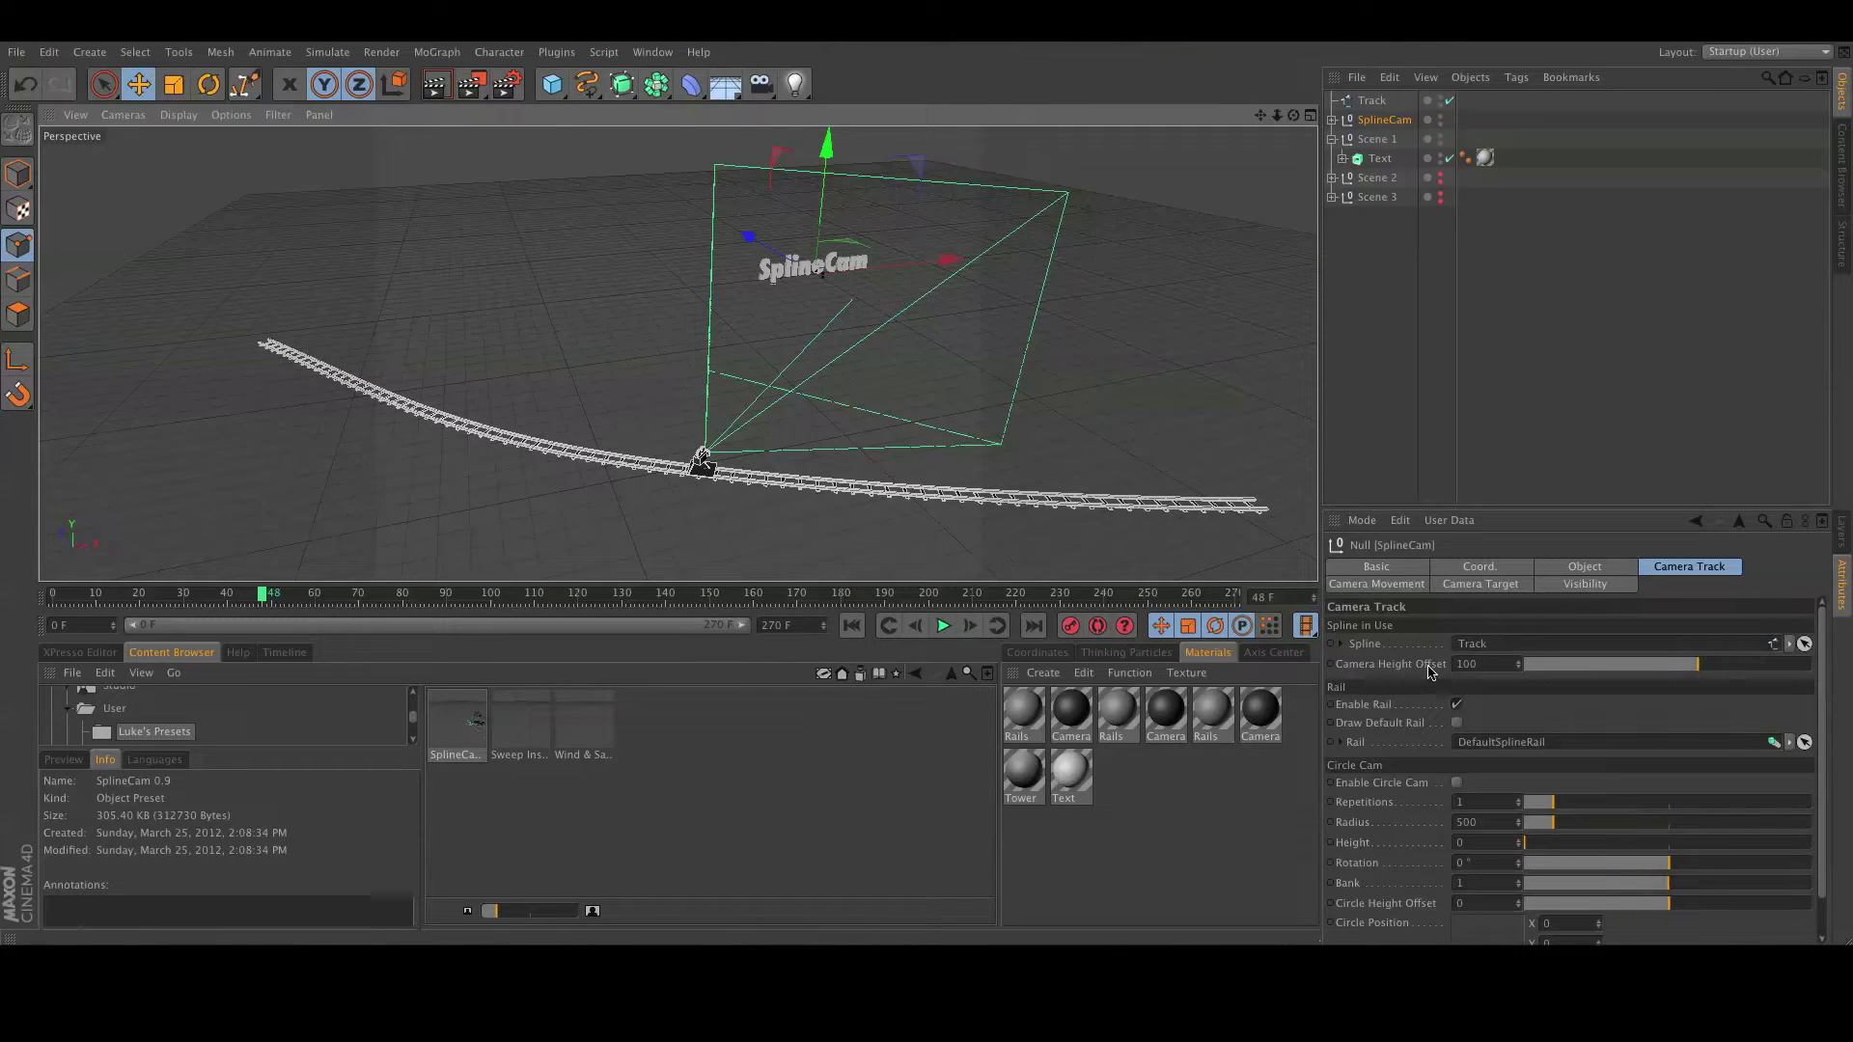
scroll(736, 513, up, 10)
alt+drag(688, 422, 683, 455)
alt+drag(753, 504, 702, 489)
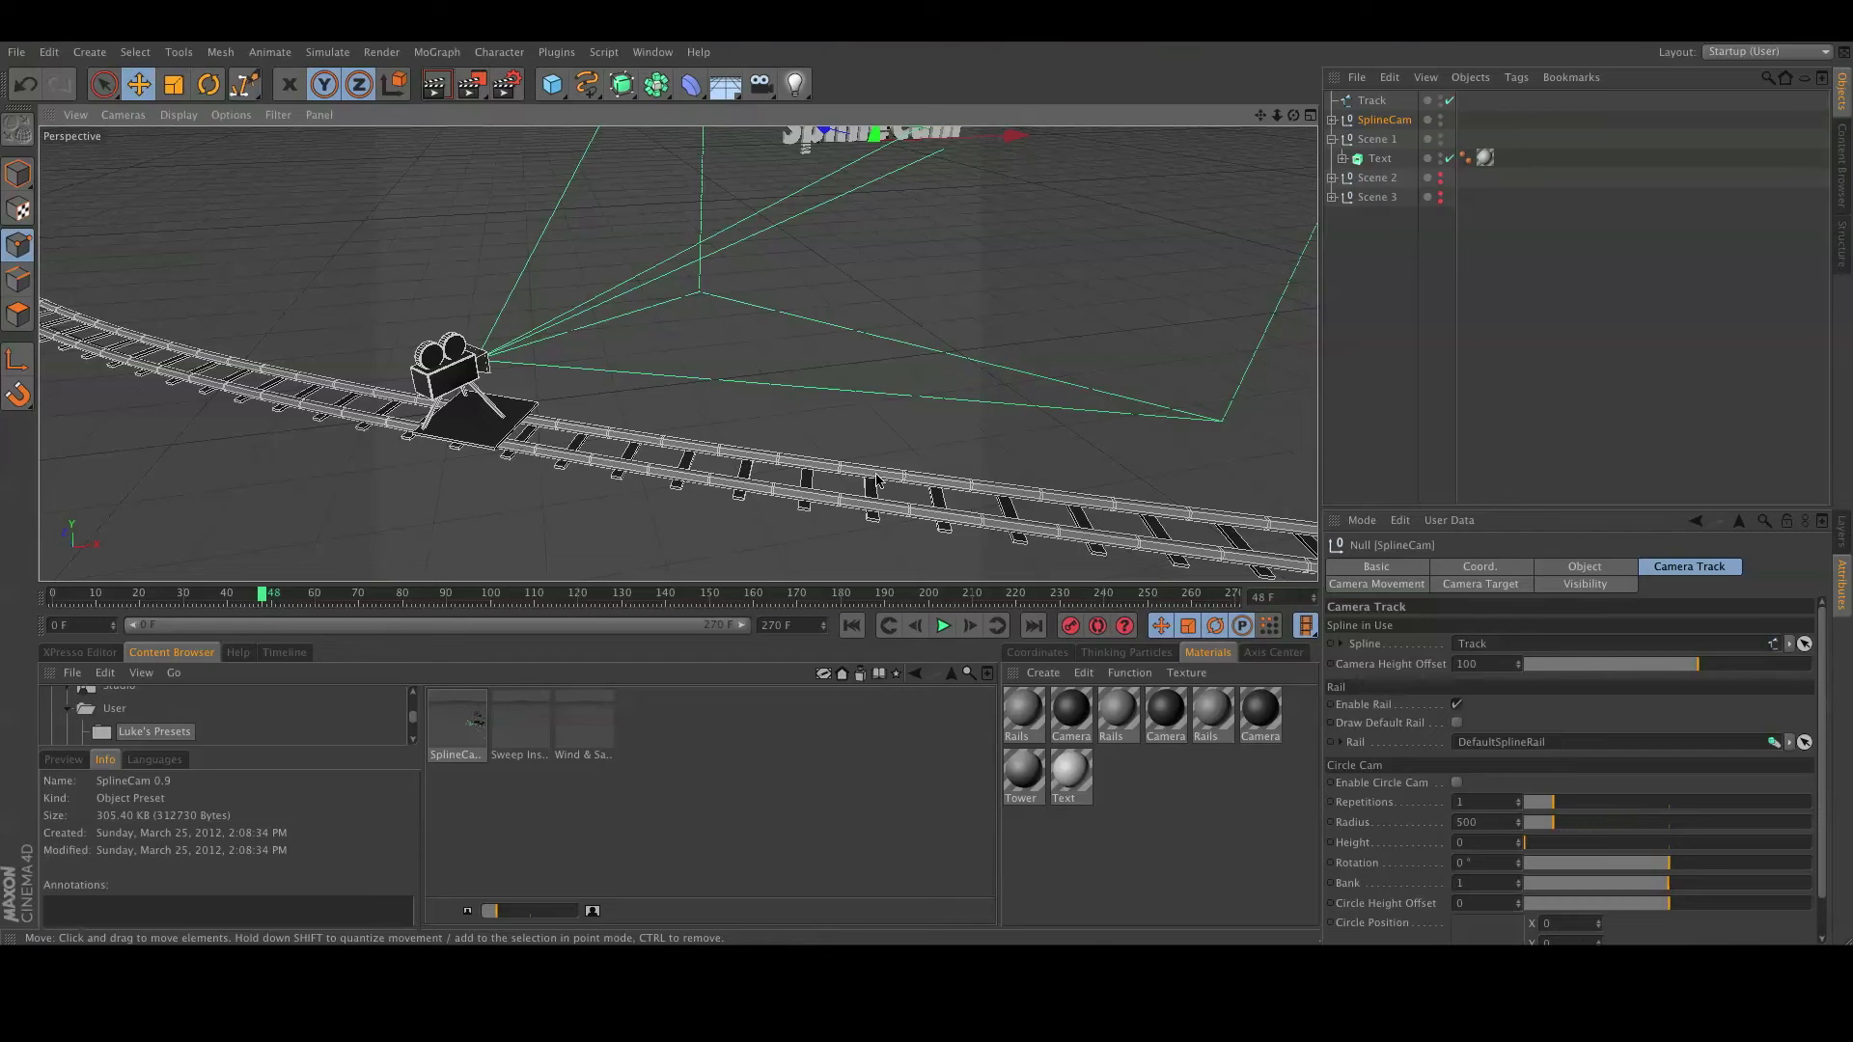
mouse_move(501, 408)
alt+mouse_down()
mouse_move(505, 429)
mouse_move(511, 394)
alt+mouse_up()
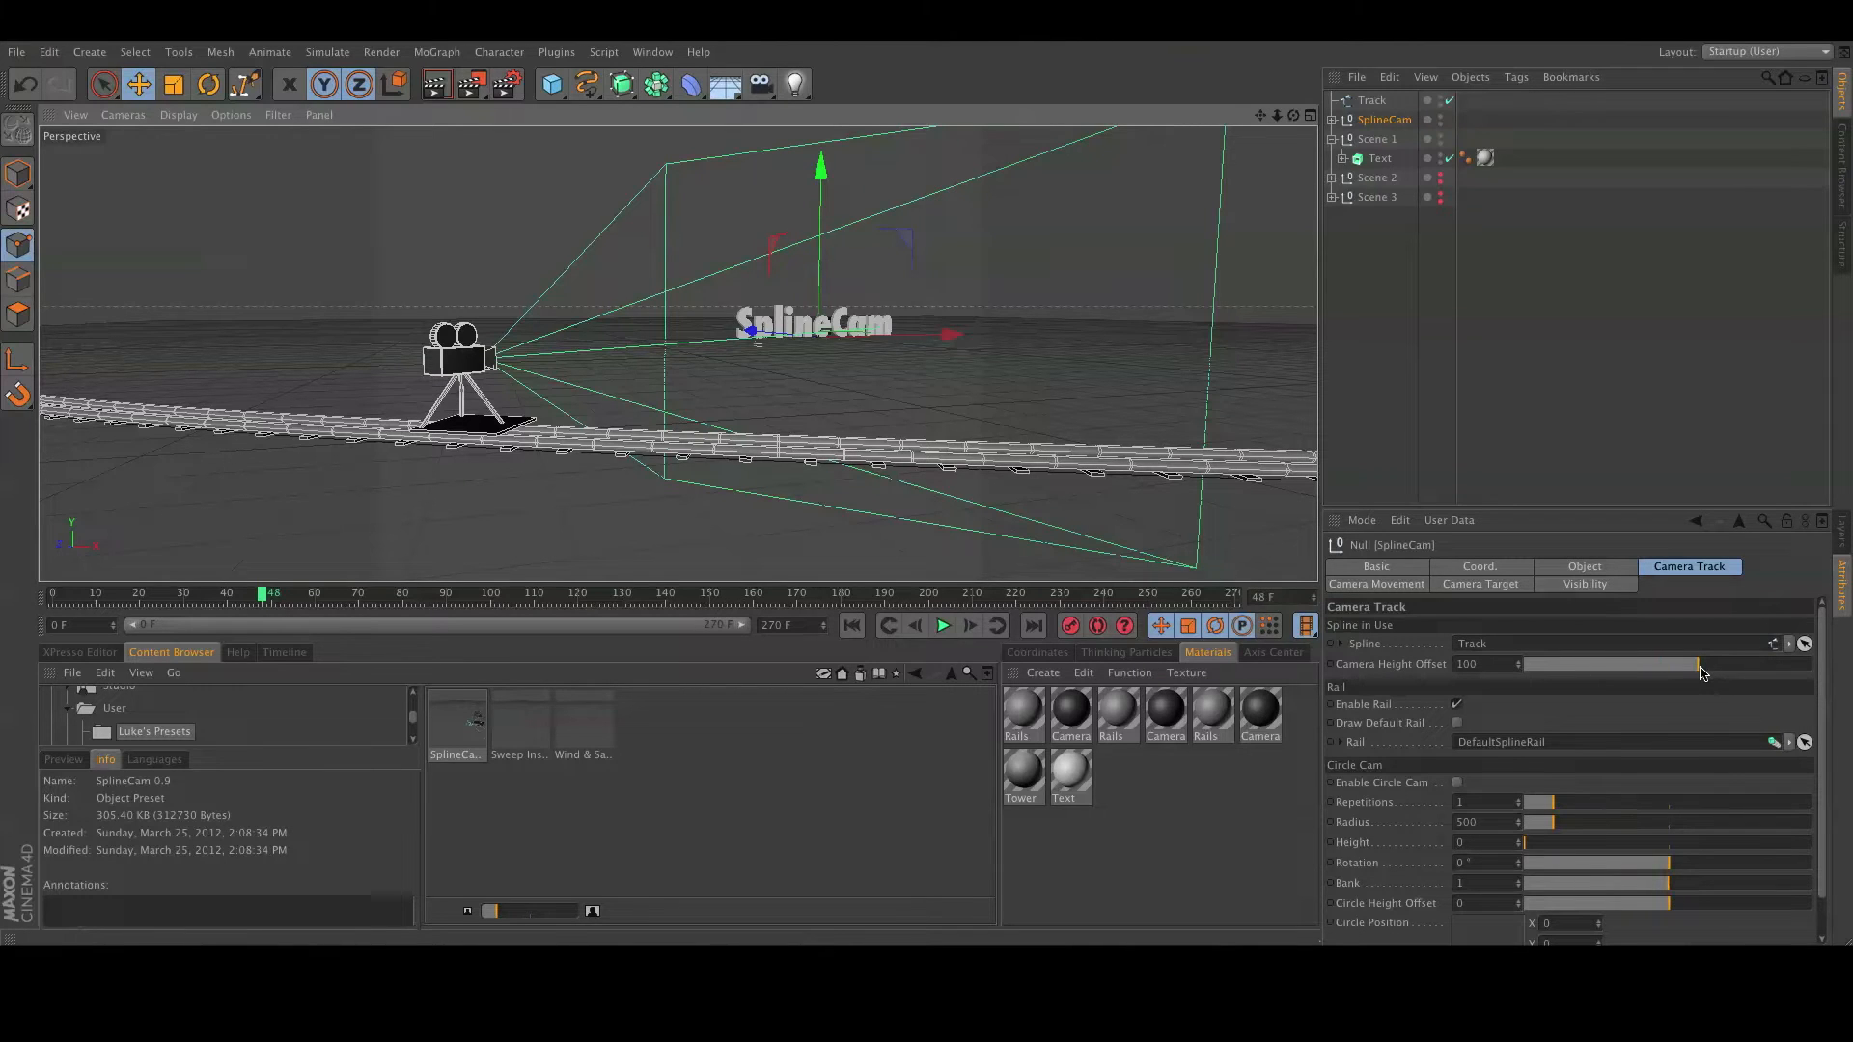
drag(1701, 673, 1406, 658)
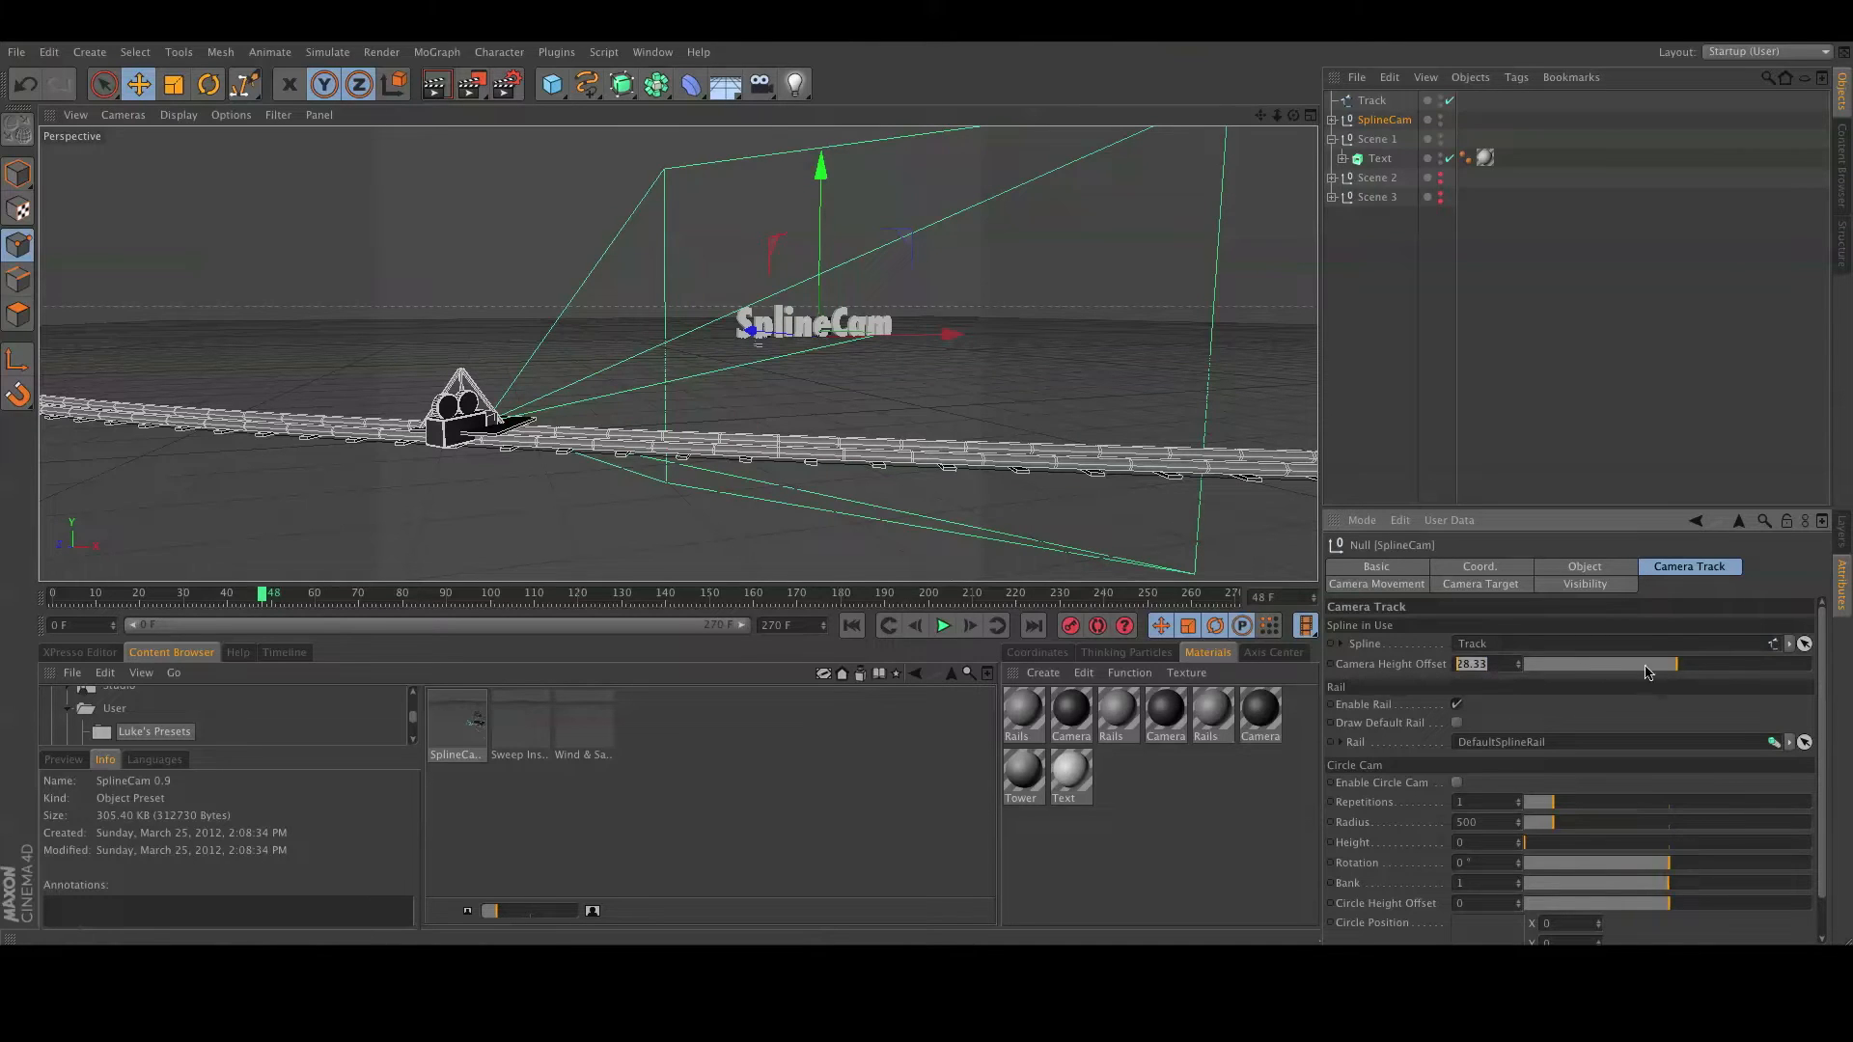
text(0)
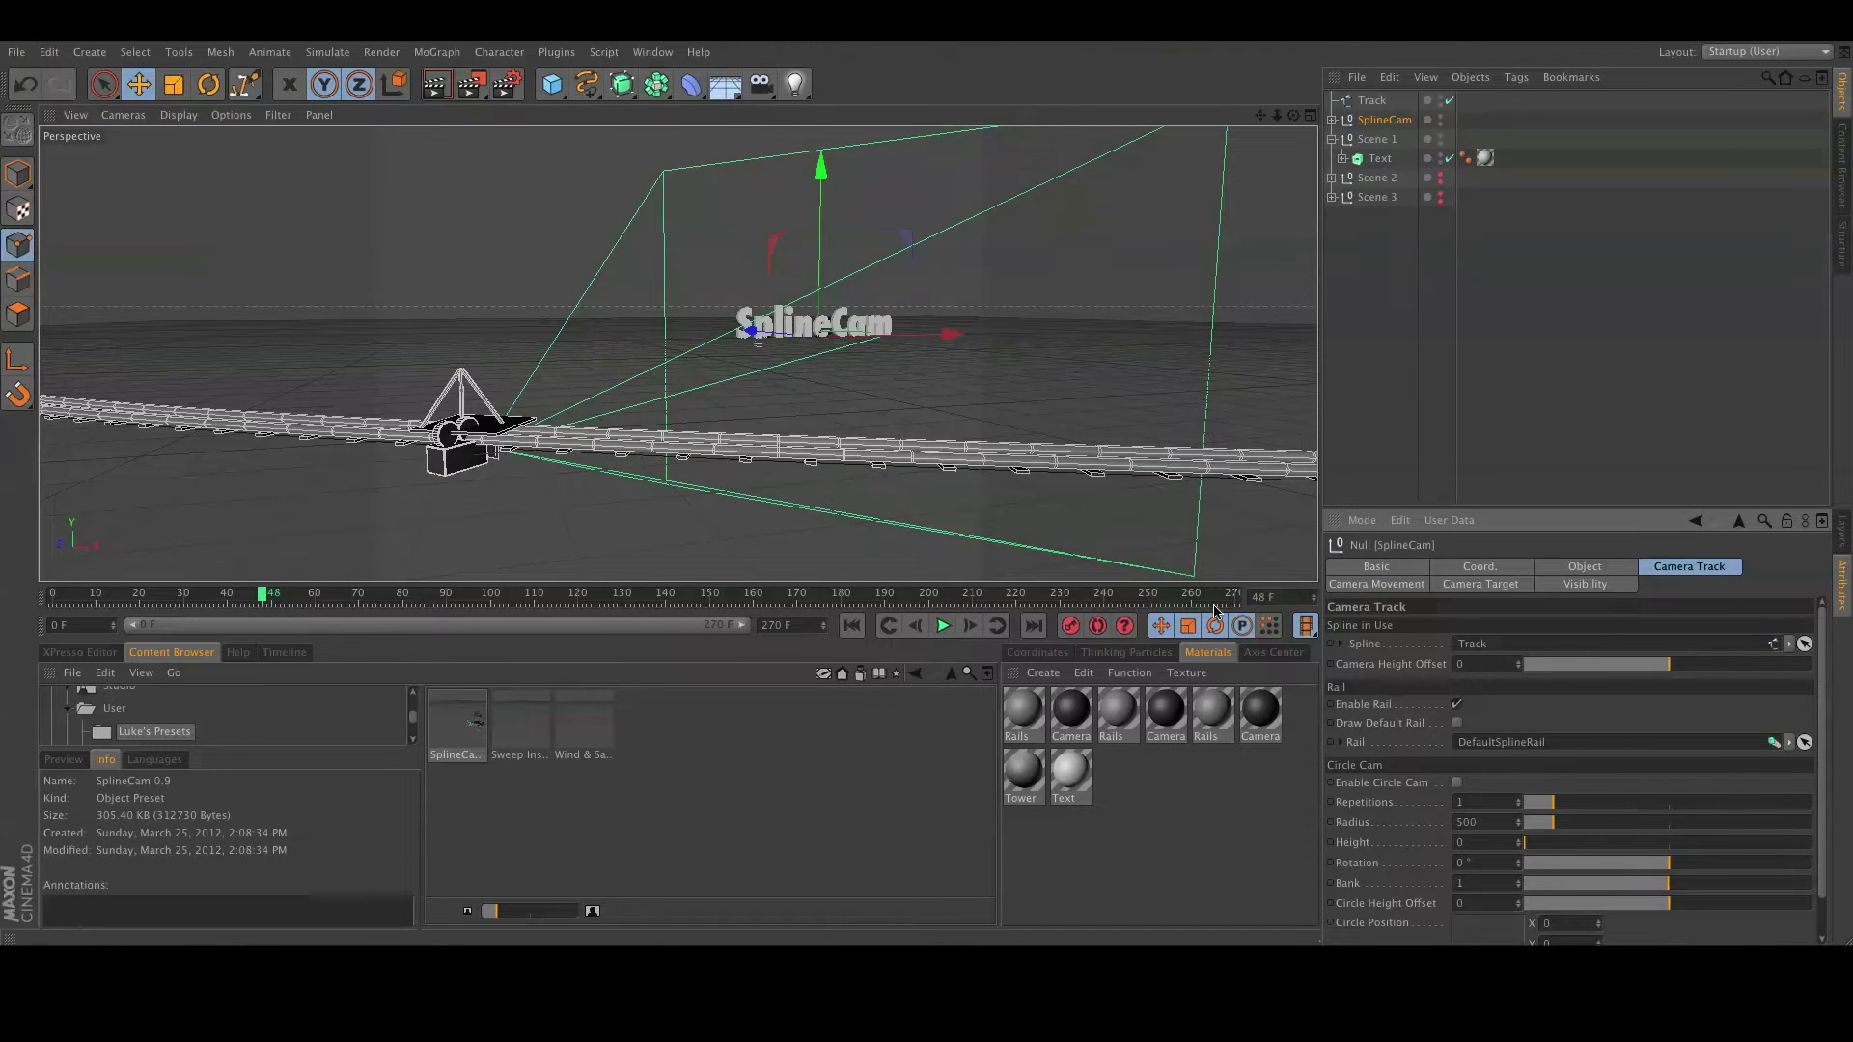
alt+drag(452, 482, 480, 440)
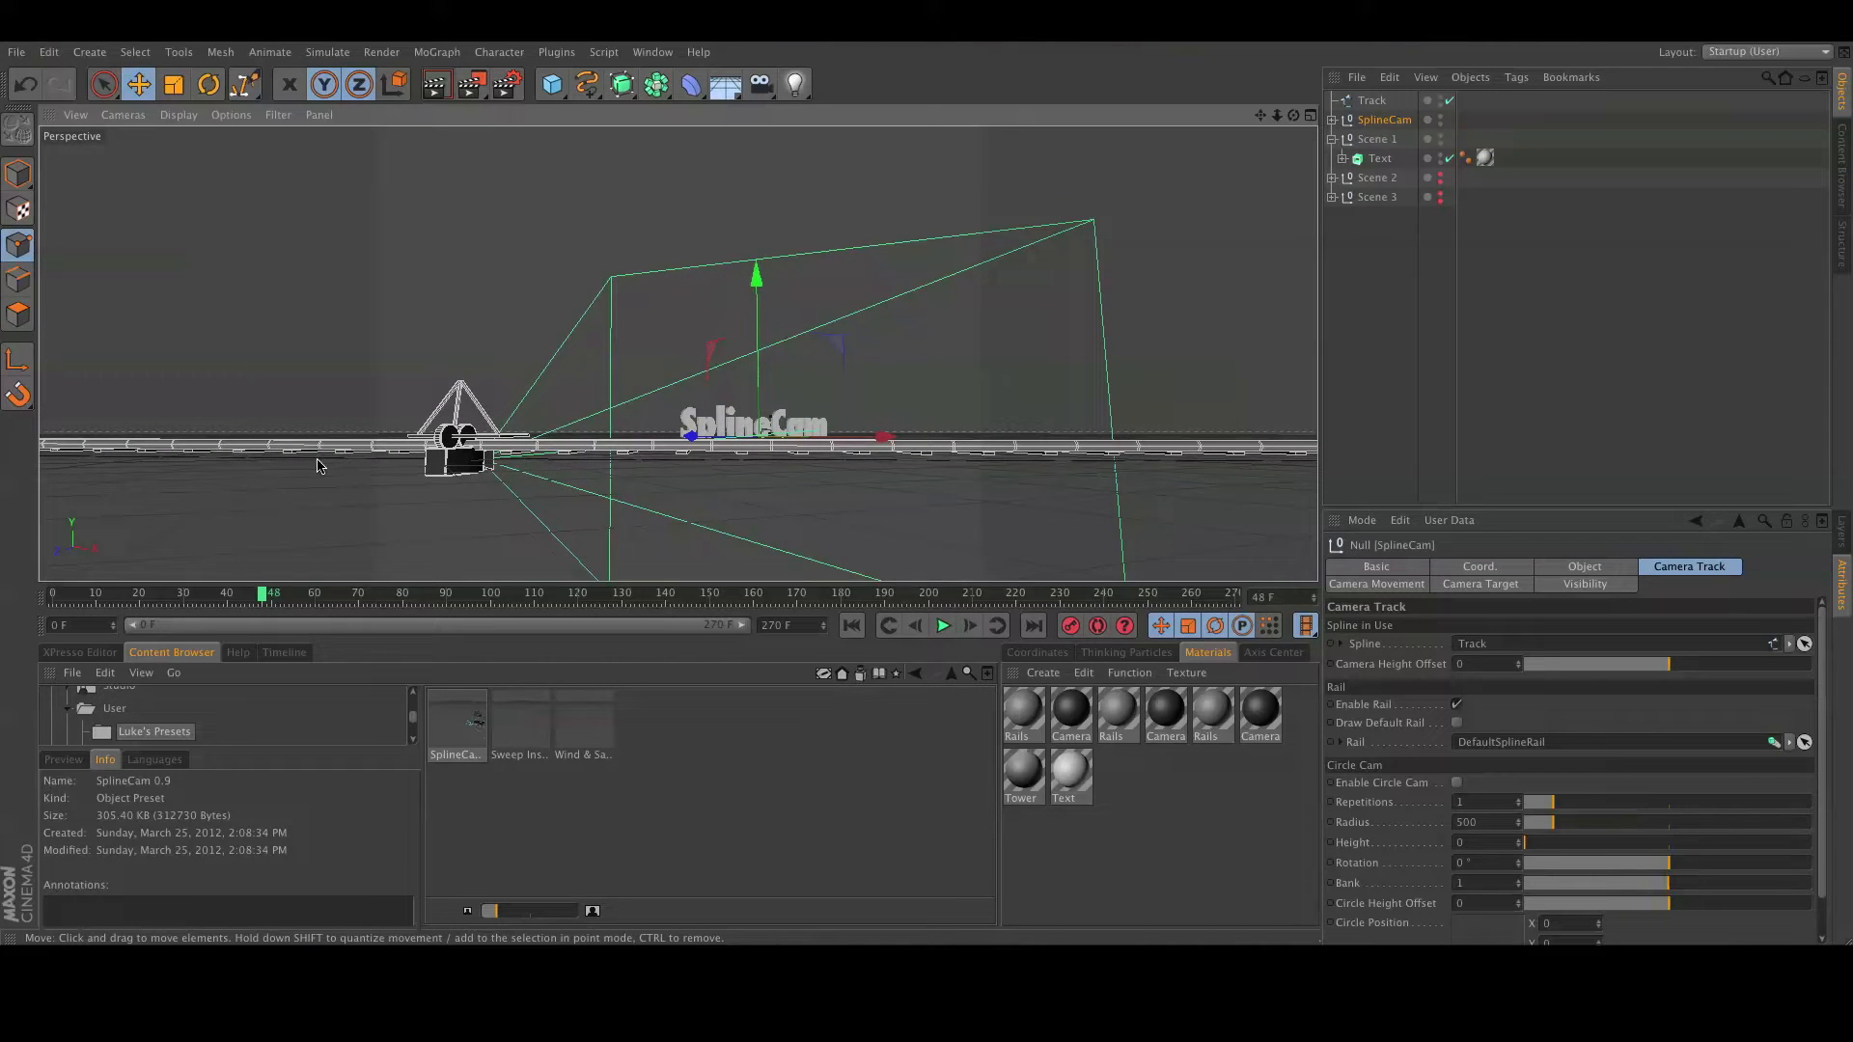
scroll(466, 470, up, 5)
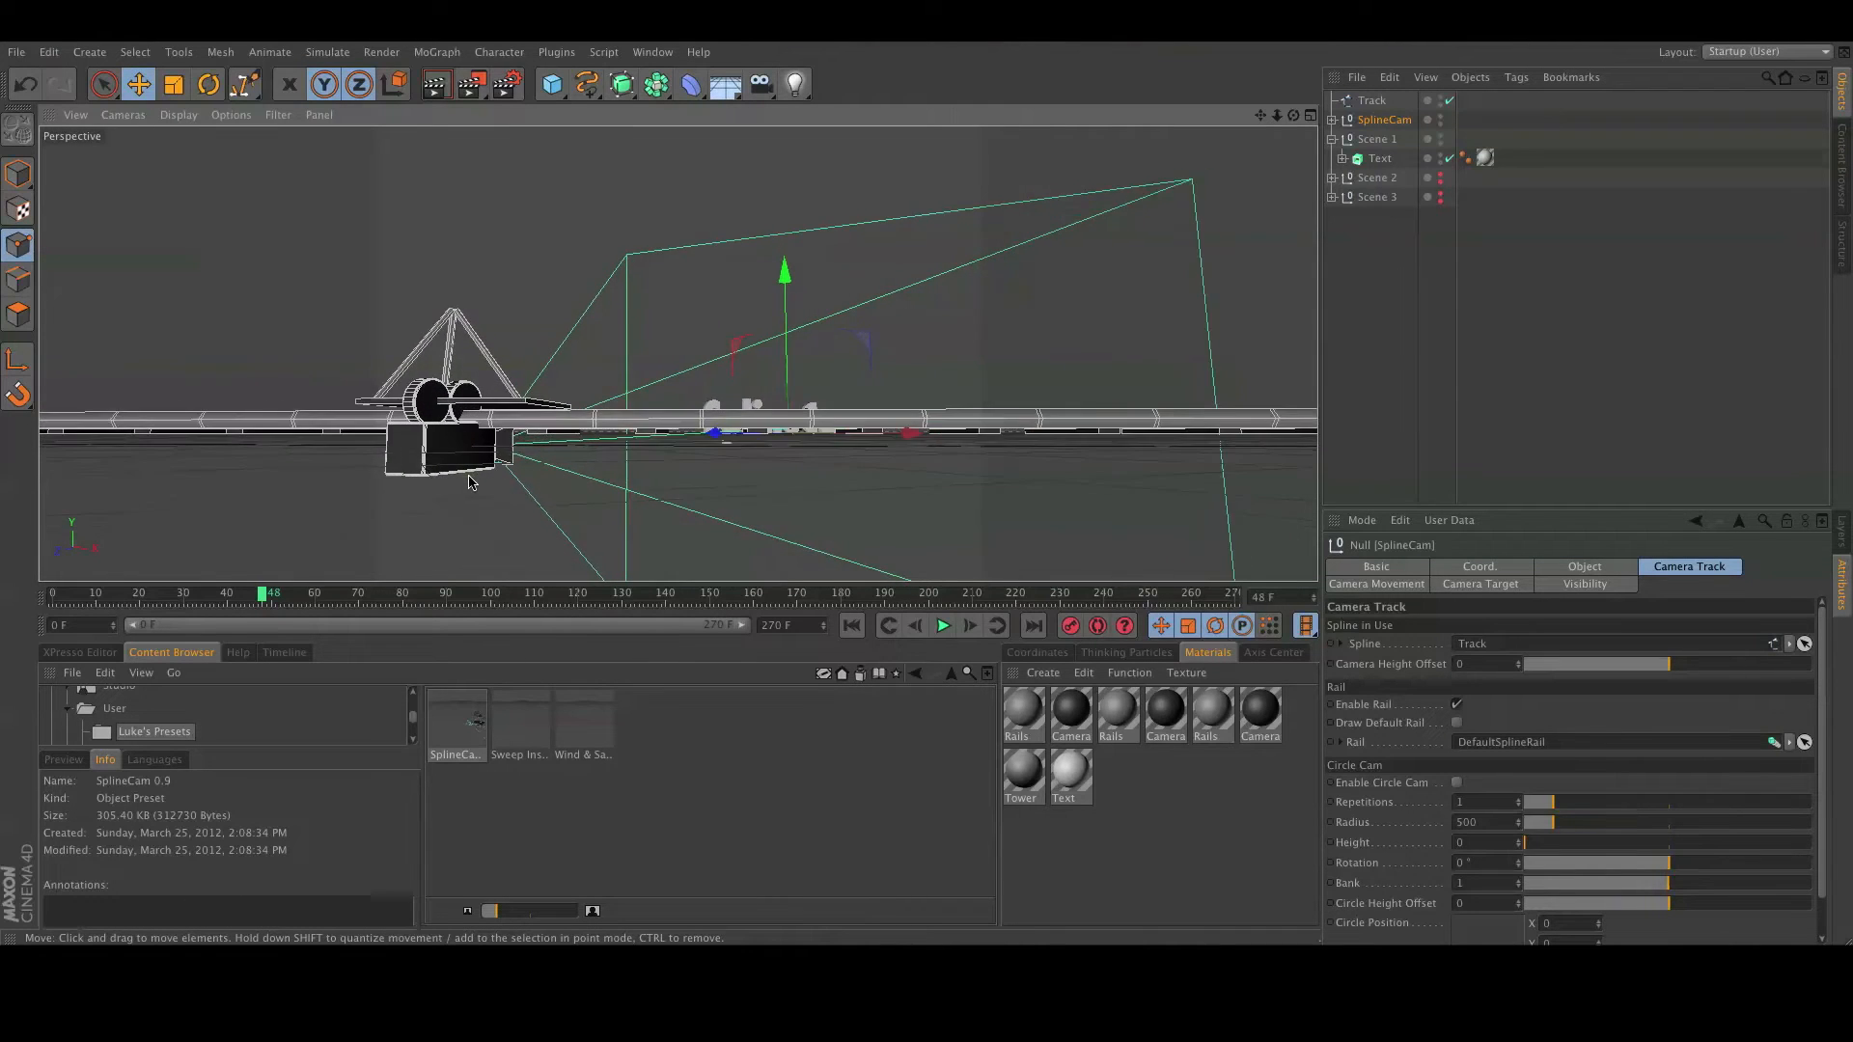
mouse_move(566, 493)
alt+mouse_down()
mouse_move(589, 514)
mouse_move(559, 480)
mouse_move(521, 478)
mouse_move(581, 489)
alt+mouse_up()
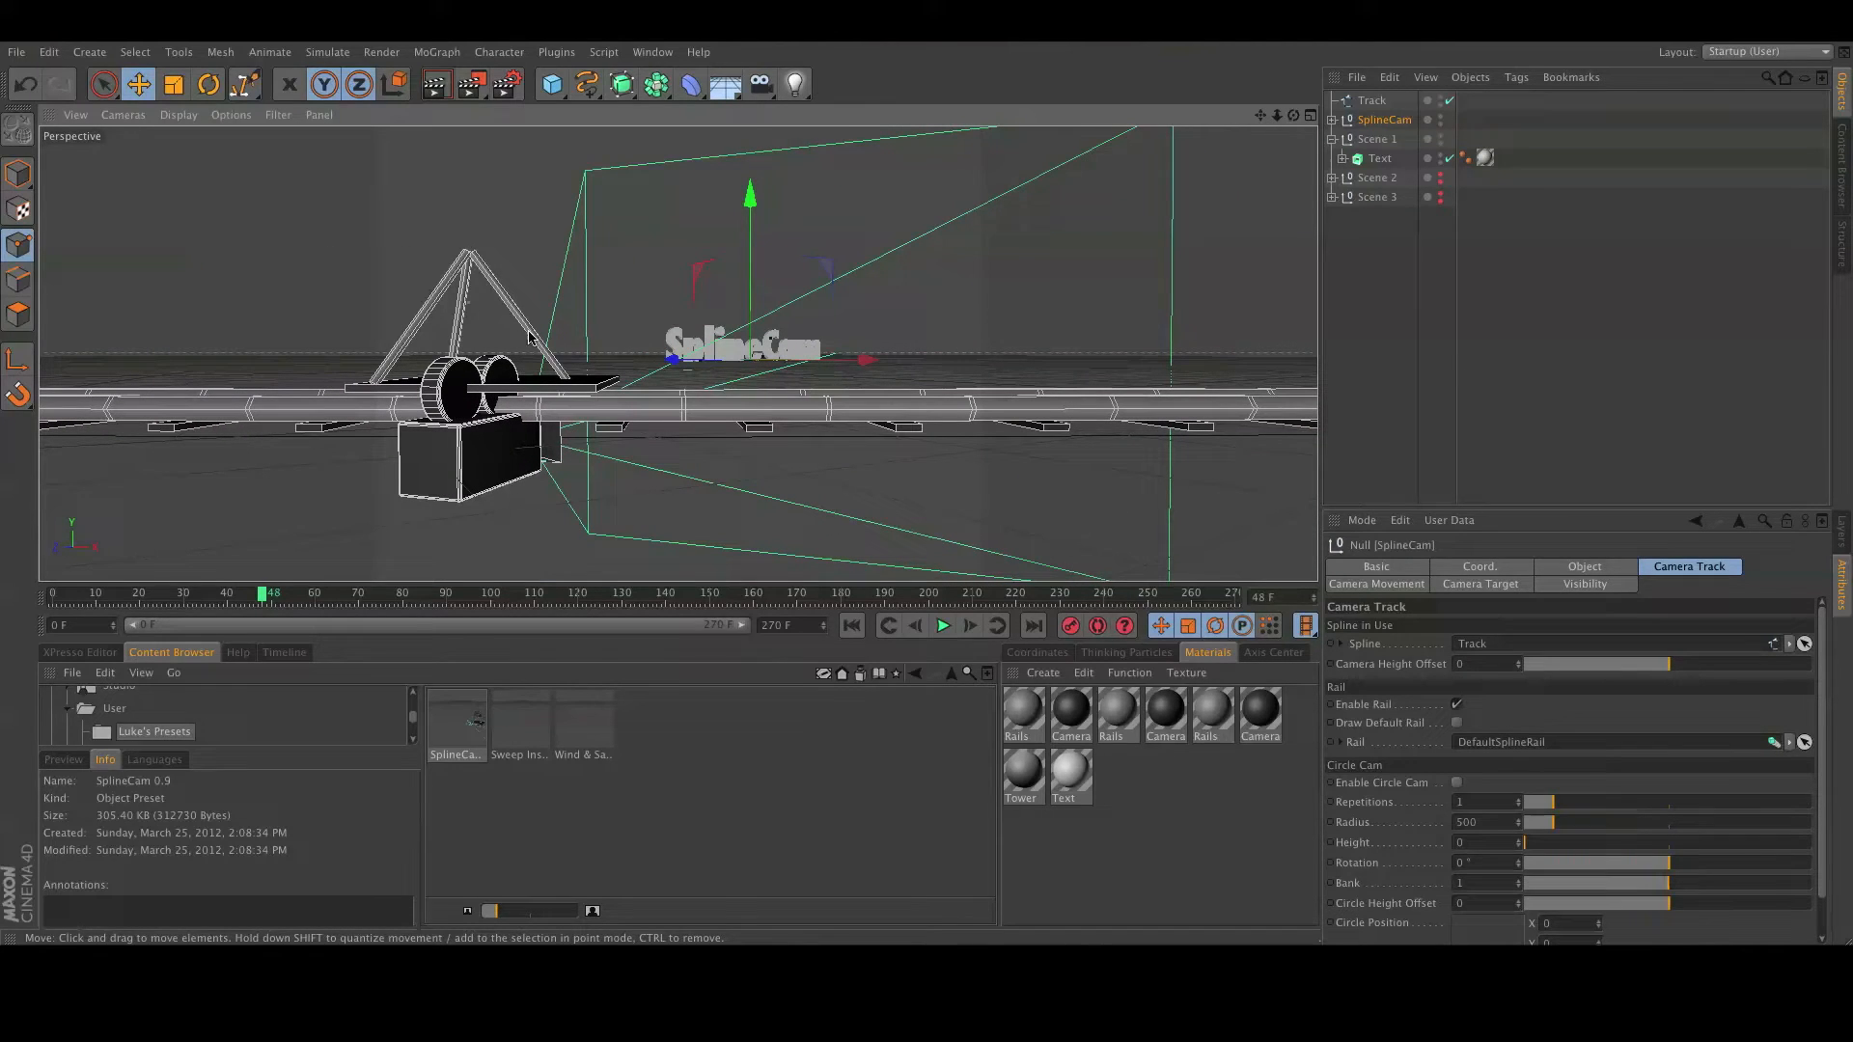
Hide SplineCam's track, camera and tripod in the editor, and inspect the remaining camera wireframe from different angles.
click(1587, 585)
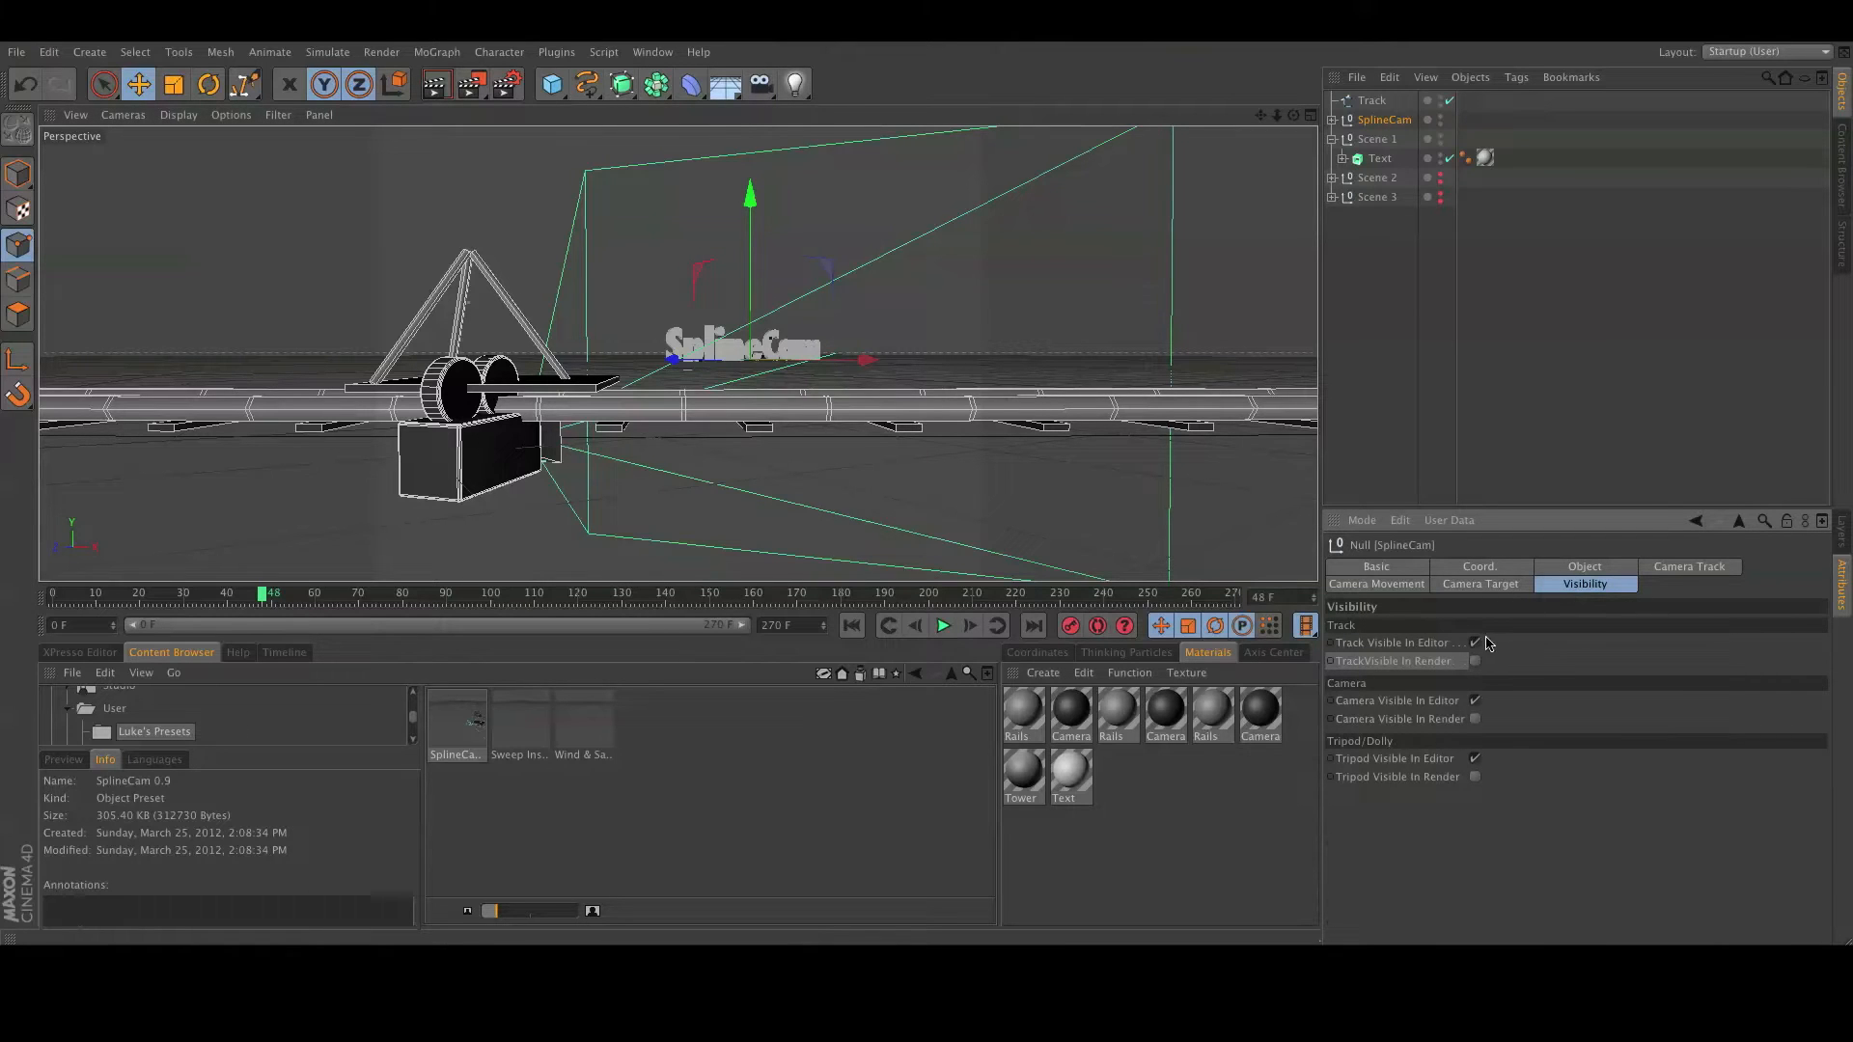
click(1475, 644)
click(1475, 701)
click(1475, 758)
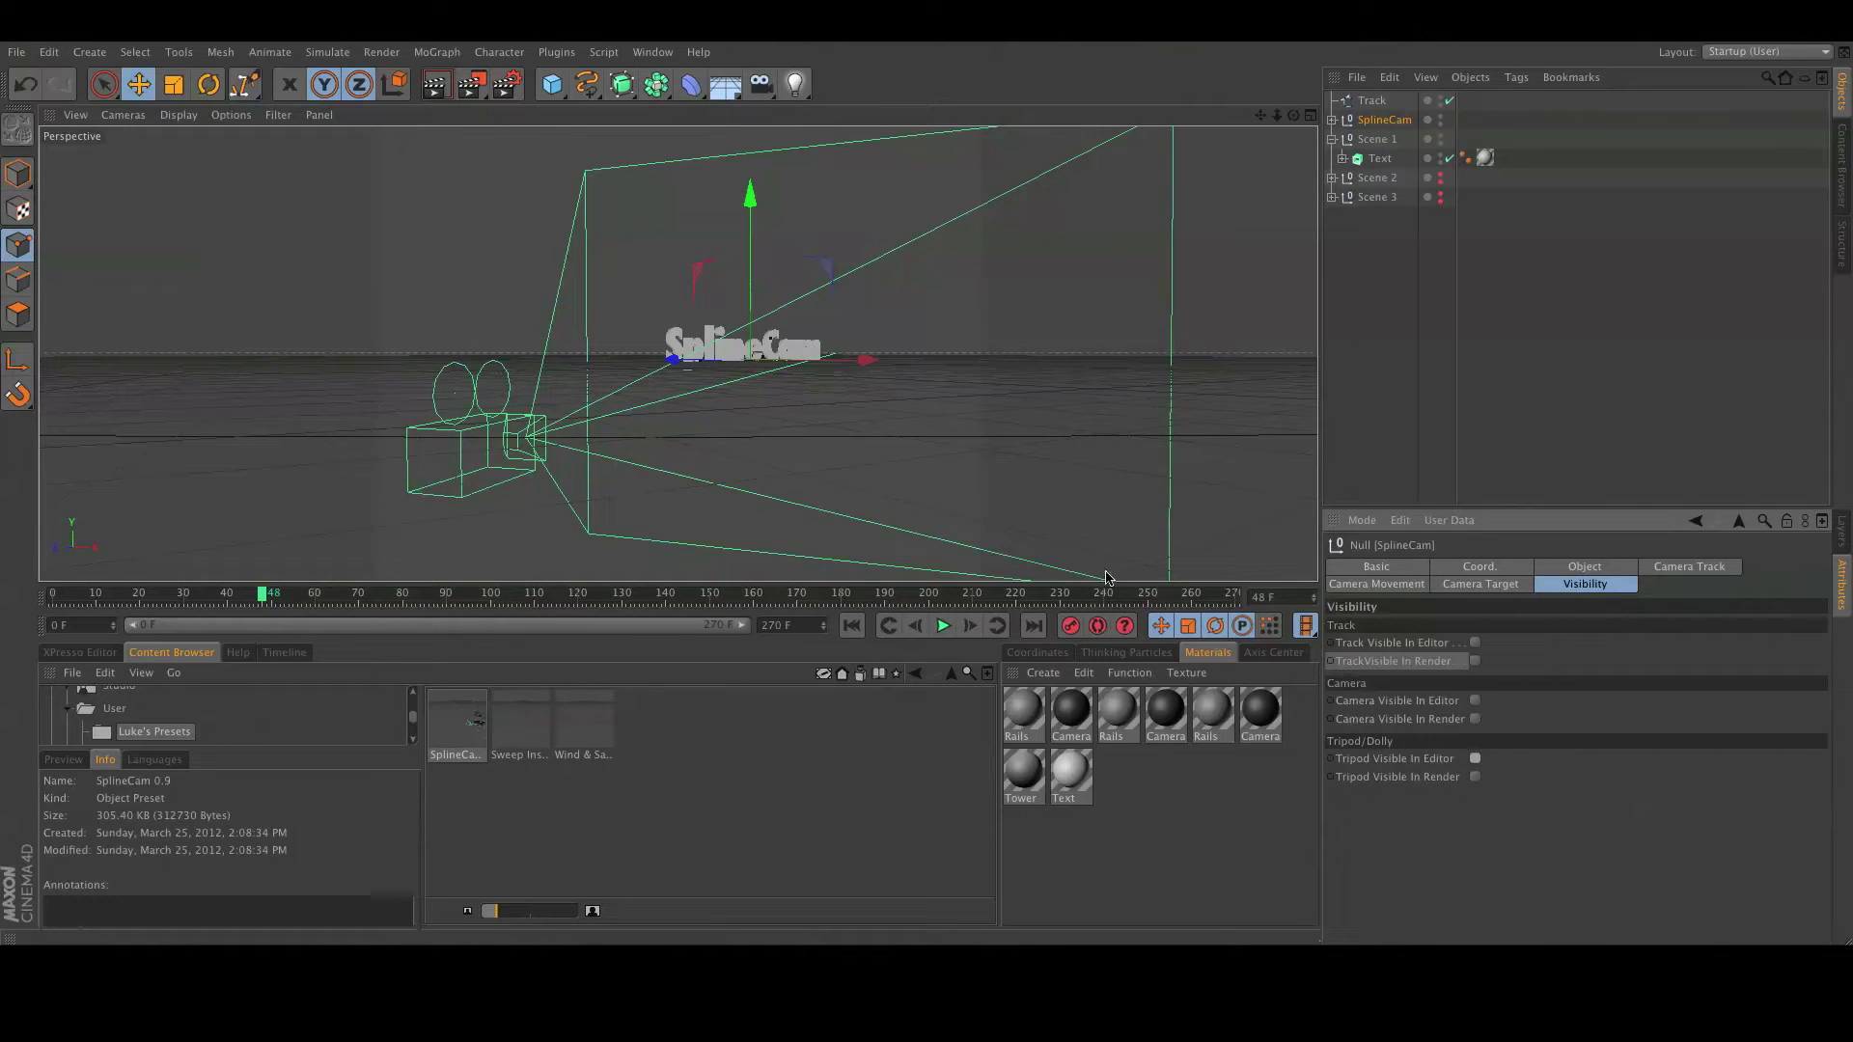
alt+drag(593, 511, 595, 510)
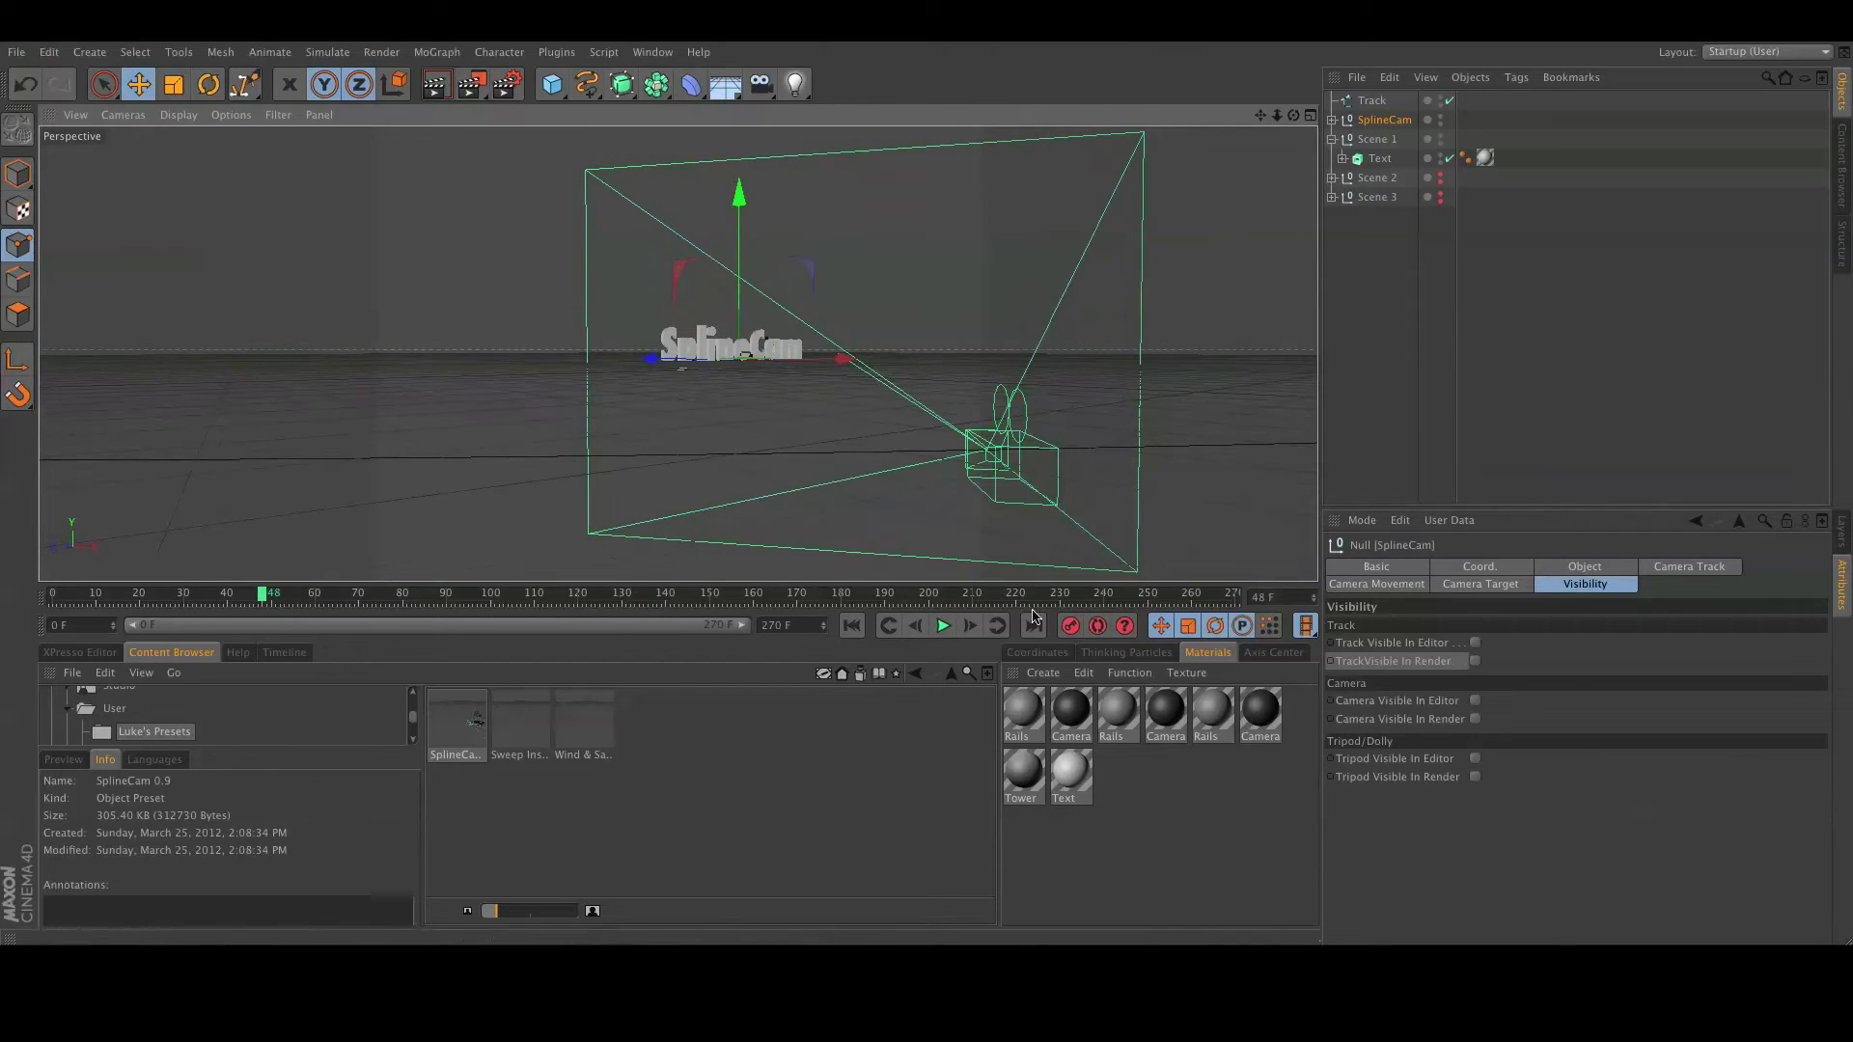
alt+drag(1162, 527, 1141, 524)
Make SplineCam's track, camera and tripod visible in the editor again.
click(1475, 643)
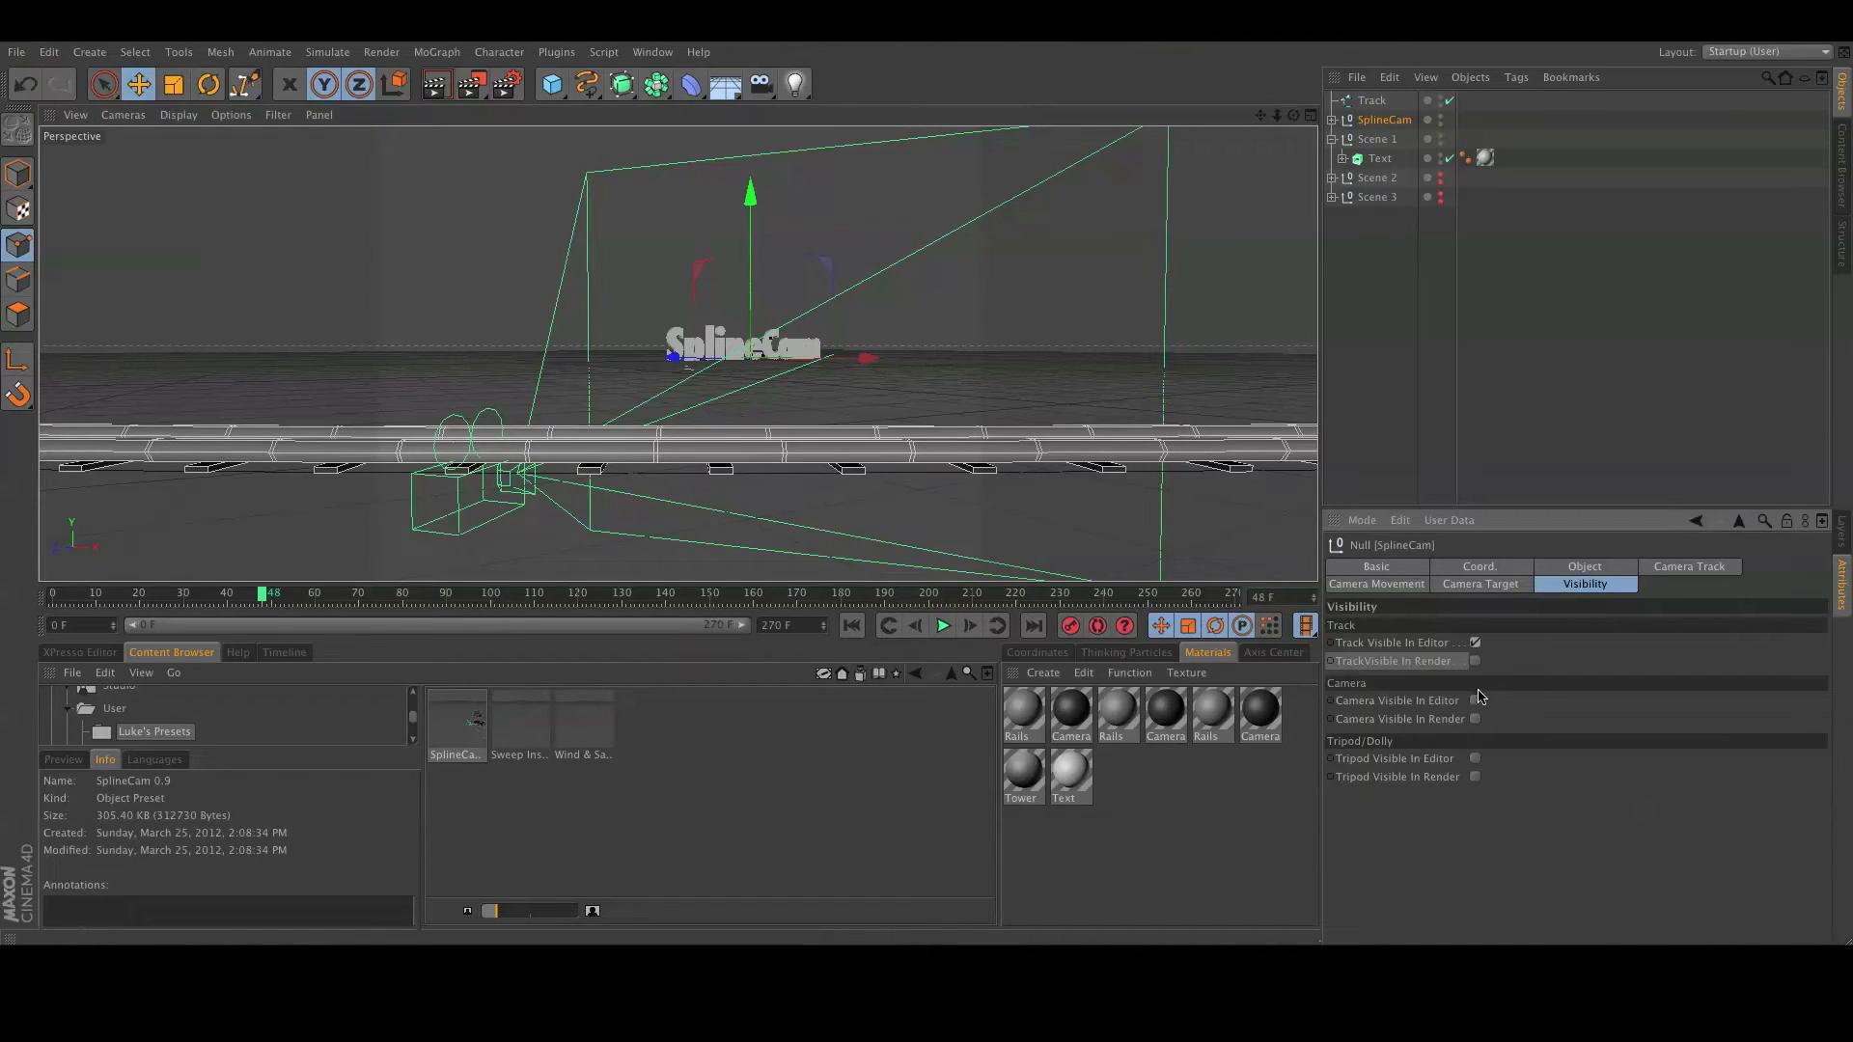
click(1475, 701)
click(1475, 758)
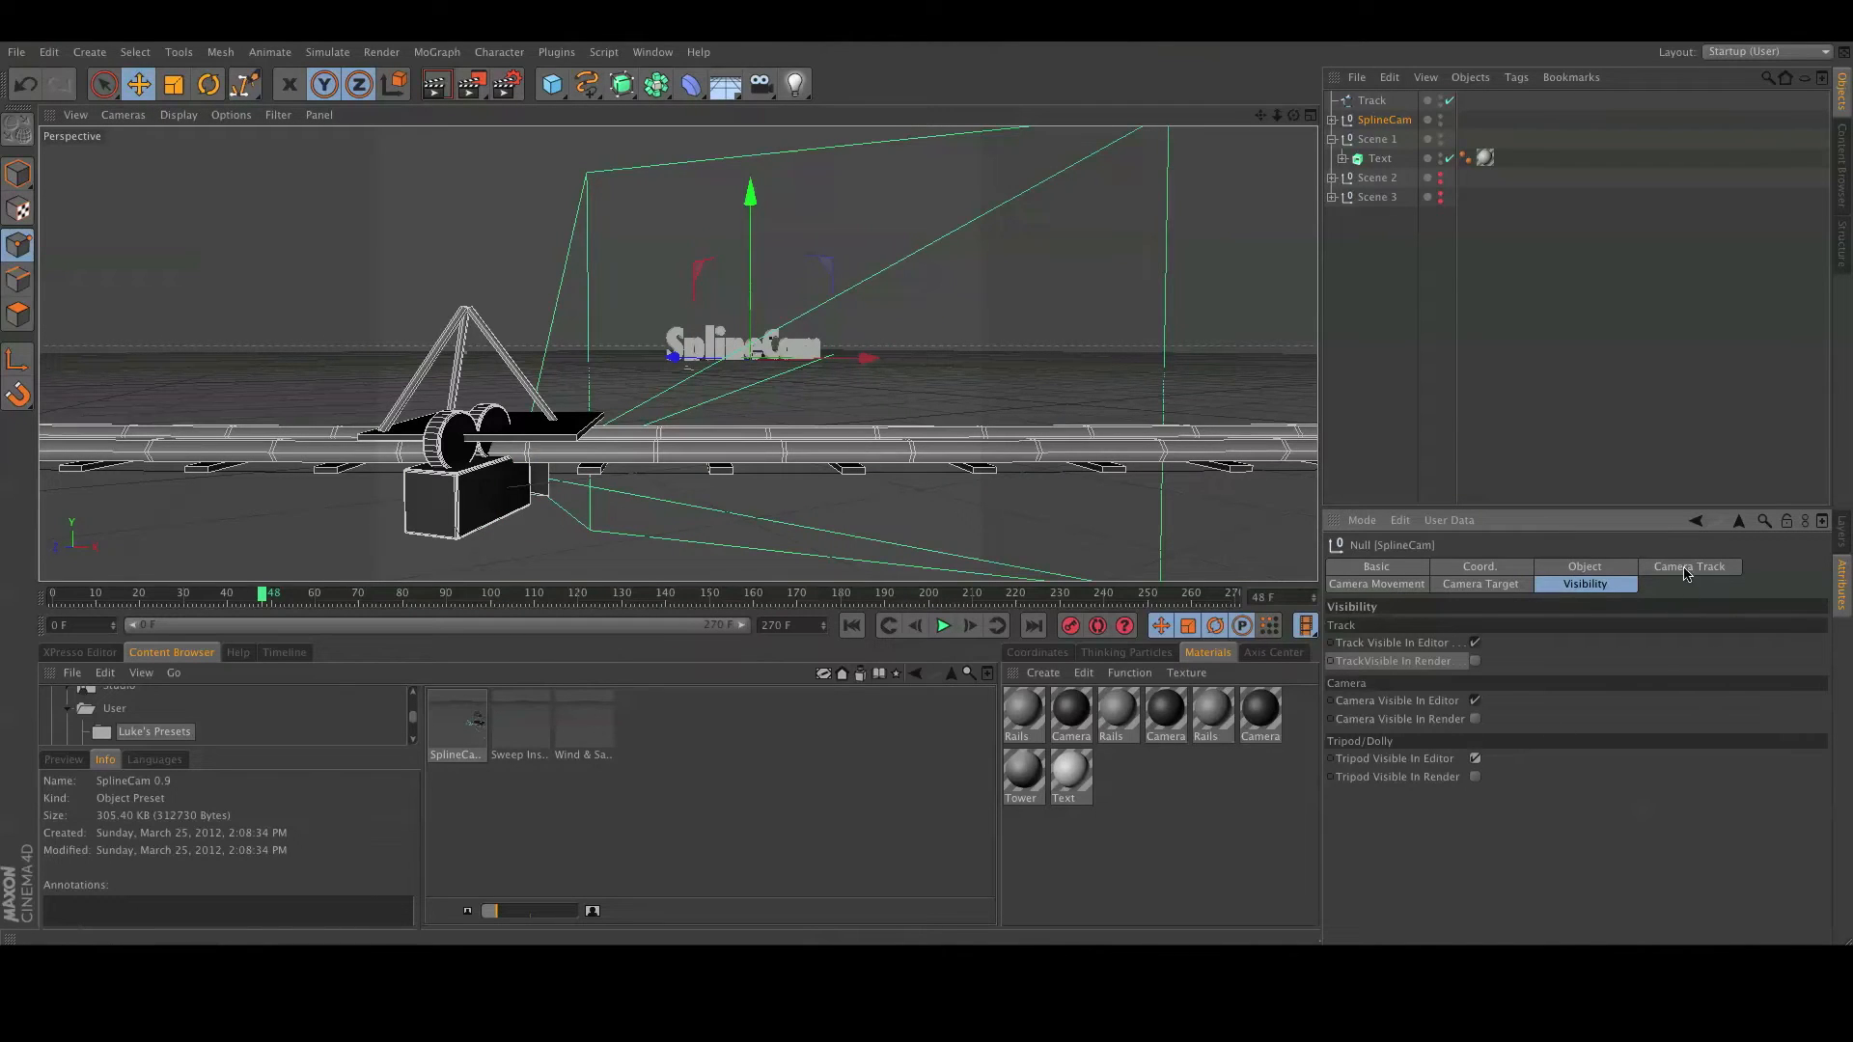
Set SplineCam's camera height offset back to 100 and review the Circle Cam settings.
click(1686, 568)
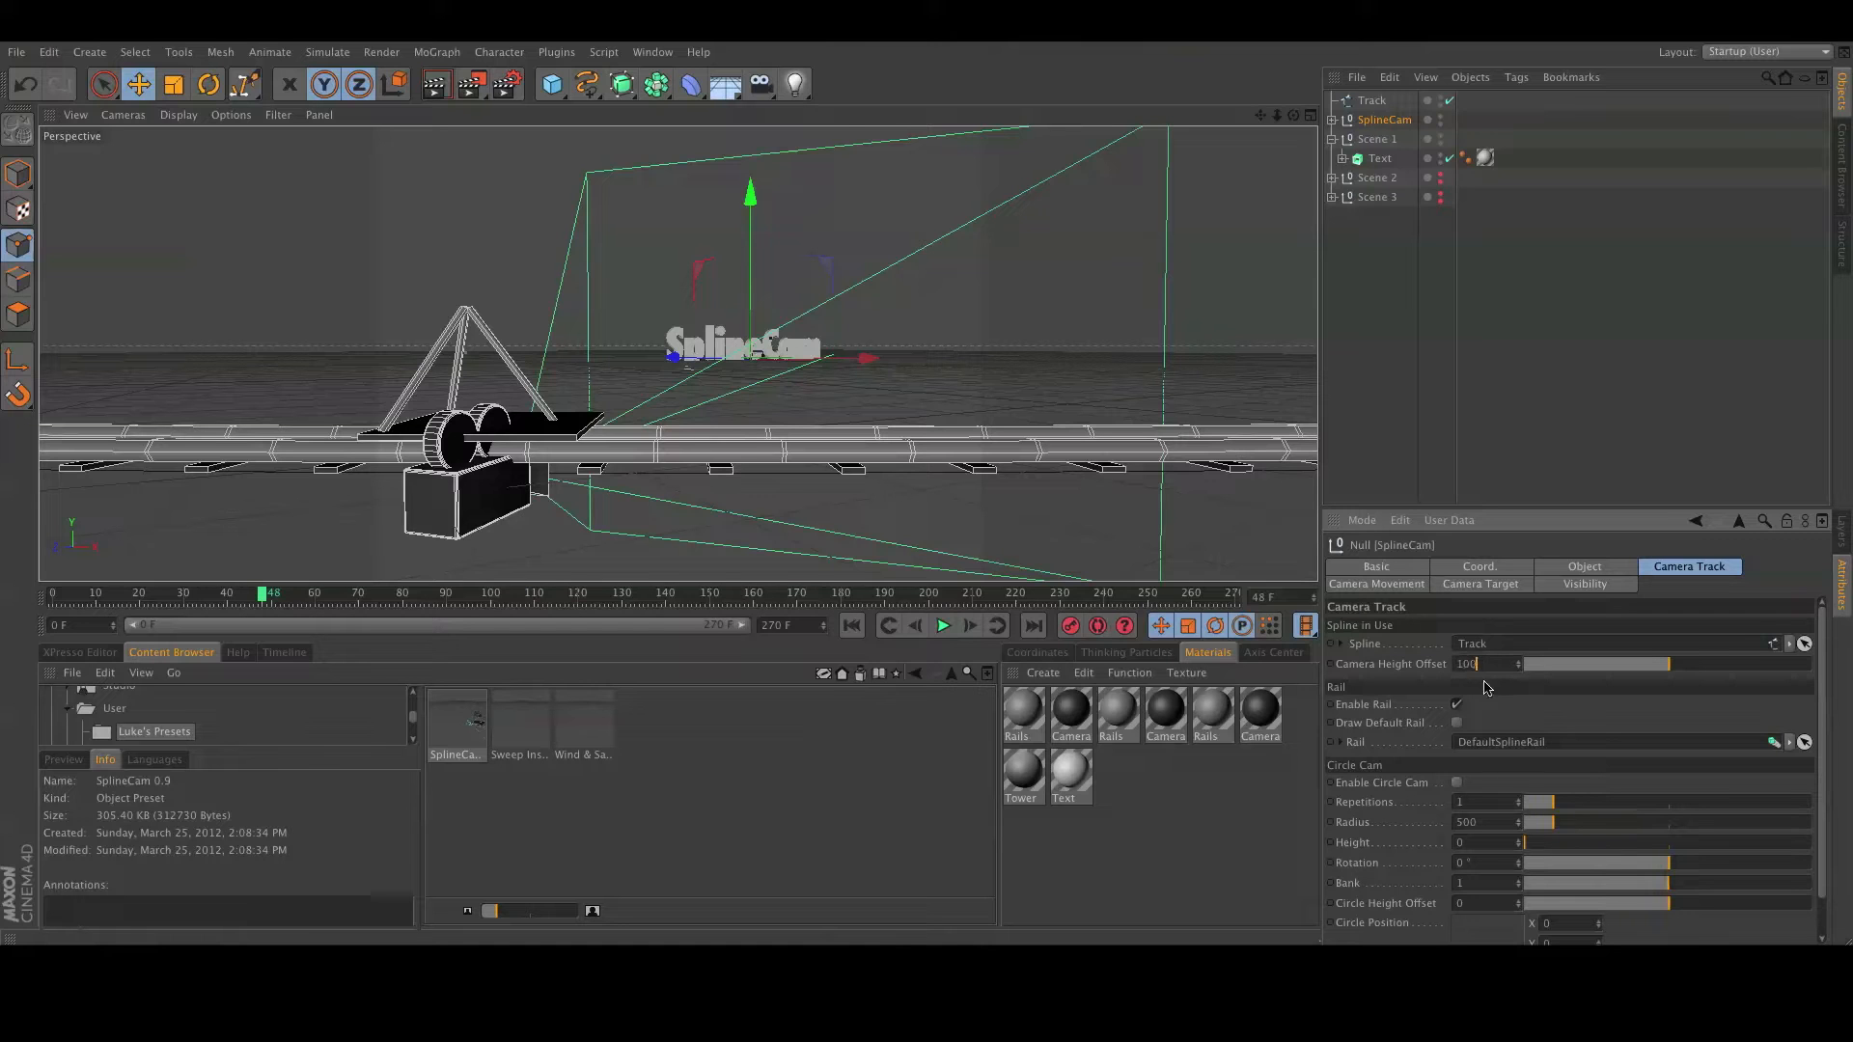
key(Return)
scroll(519, 438, down, 3)
alt+drag(591, 447, 565, 509)
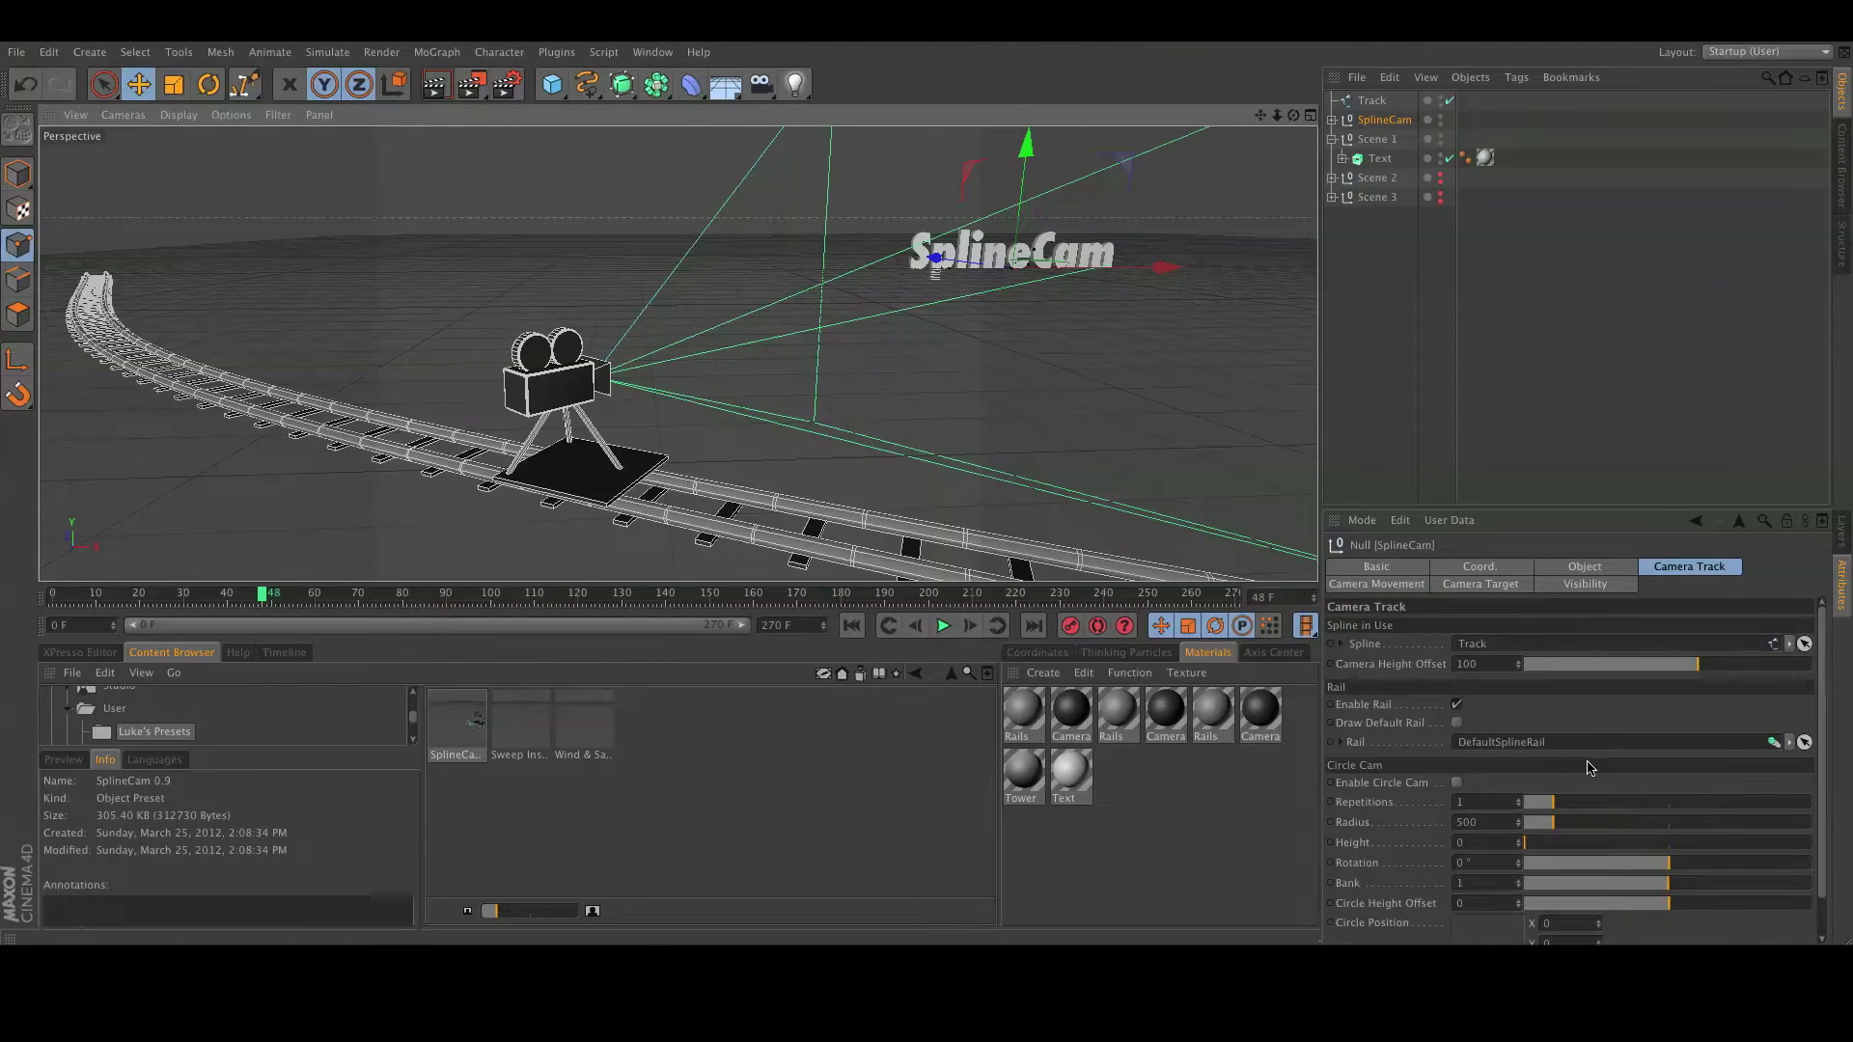
scroll(1604, 769, down, 2)
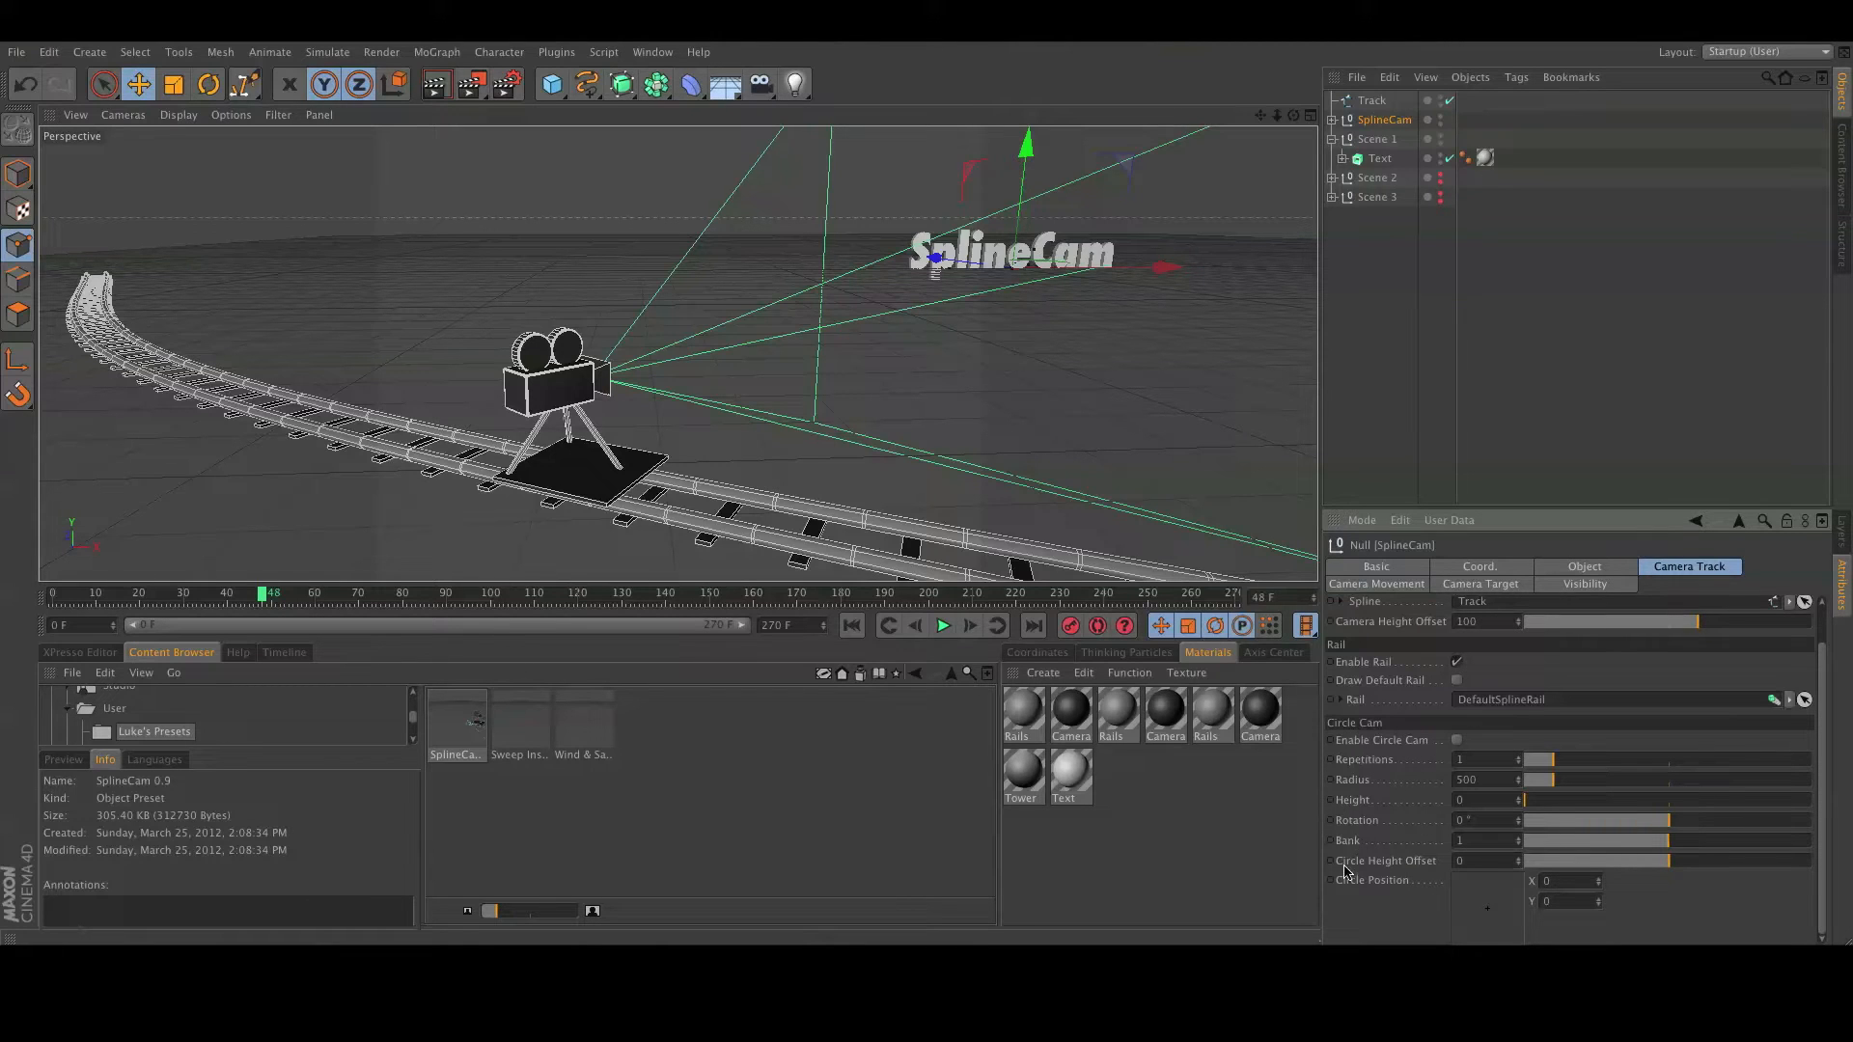
click(1730, 570)
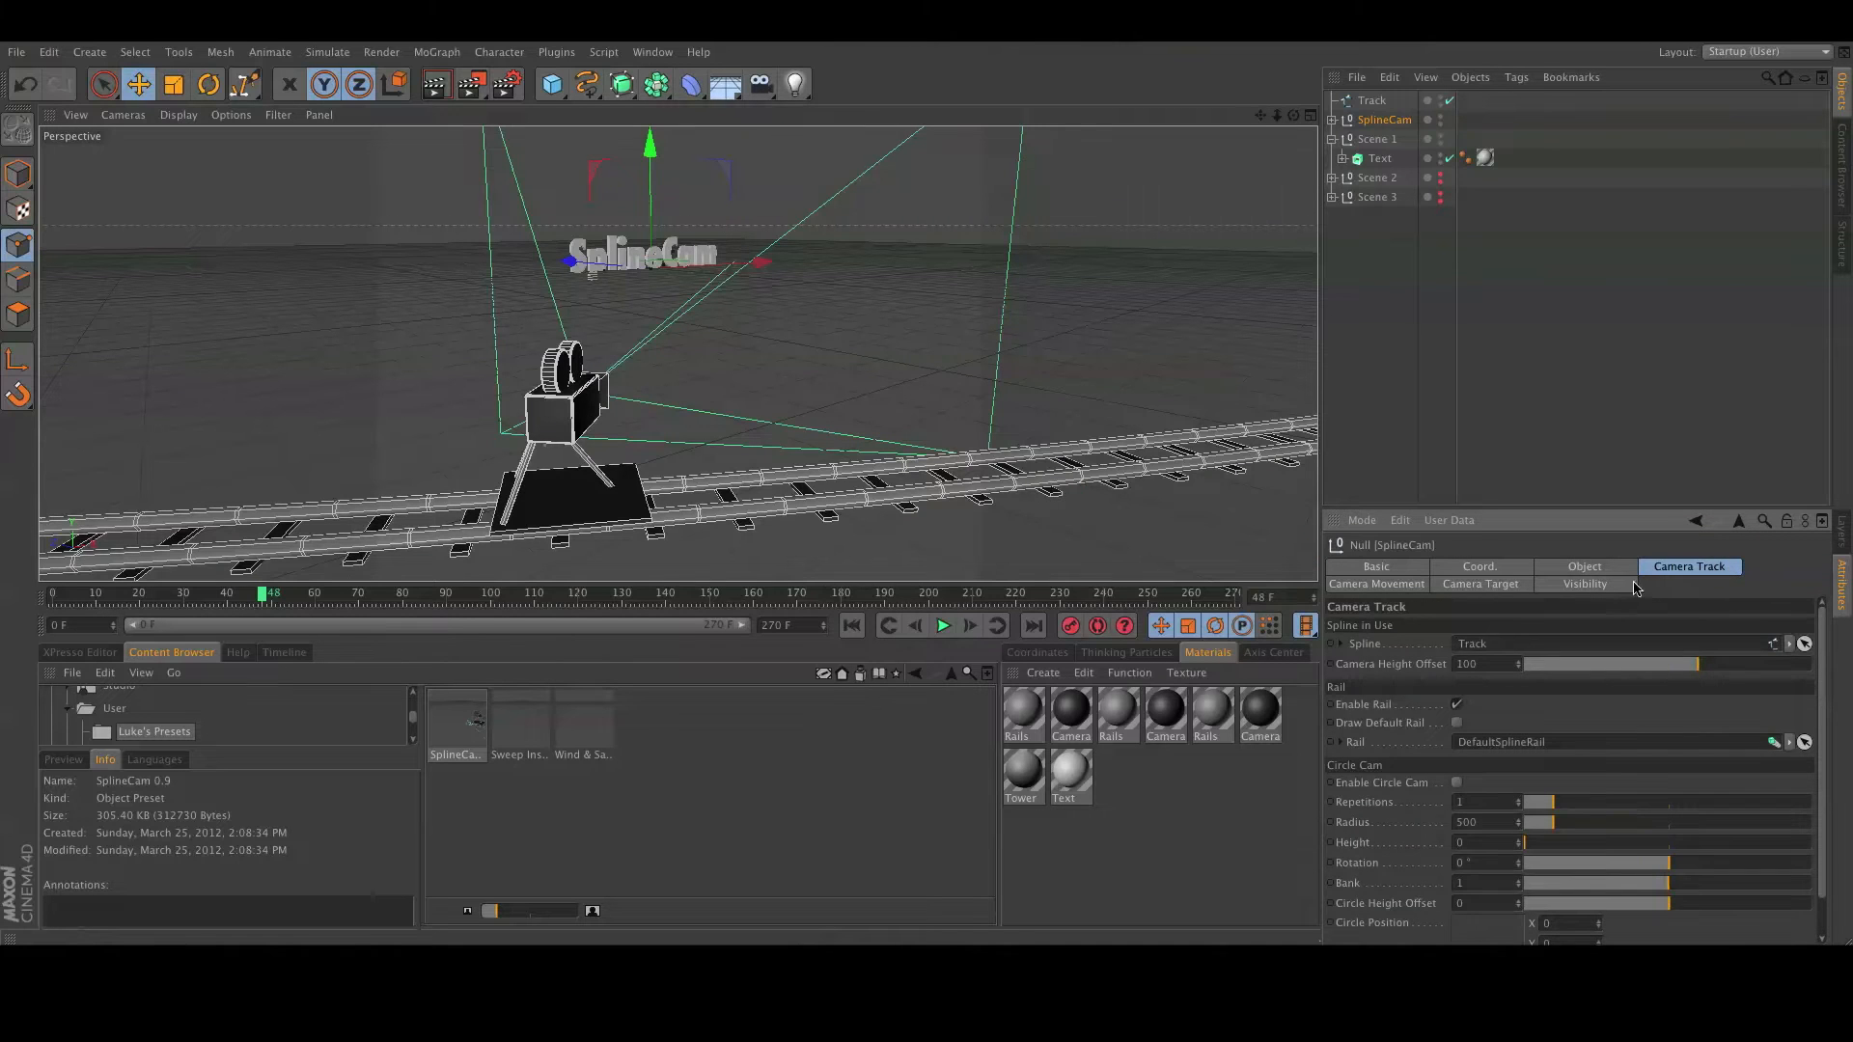
Look through SplineCam's The Camera object and play the animation to check the default spline target's framing.
click(1501, 587)
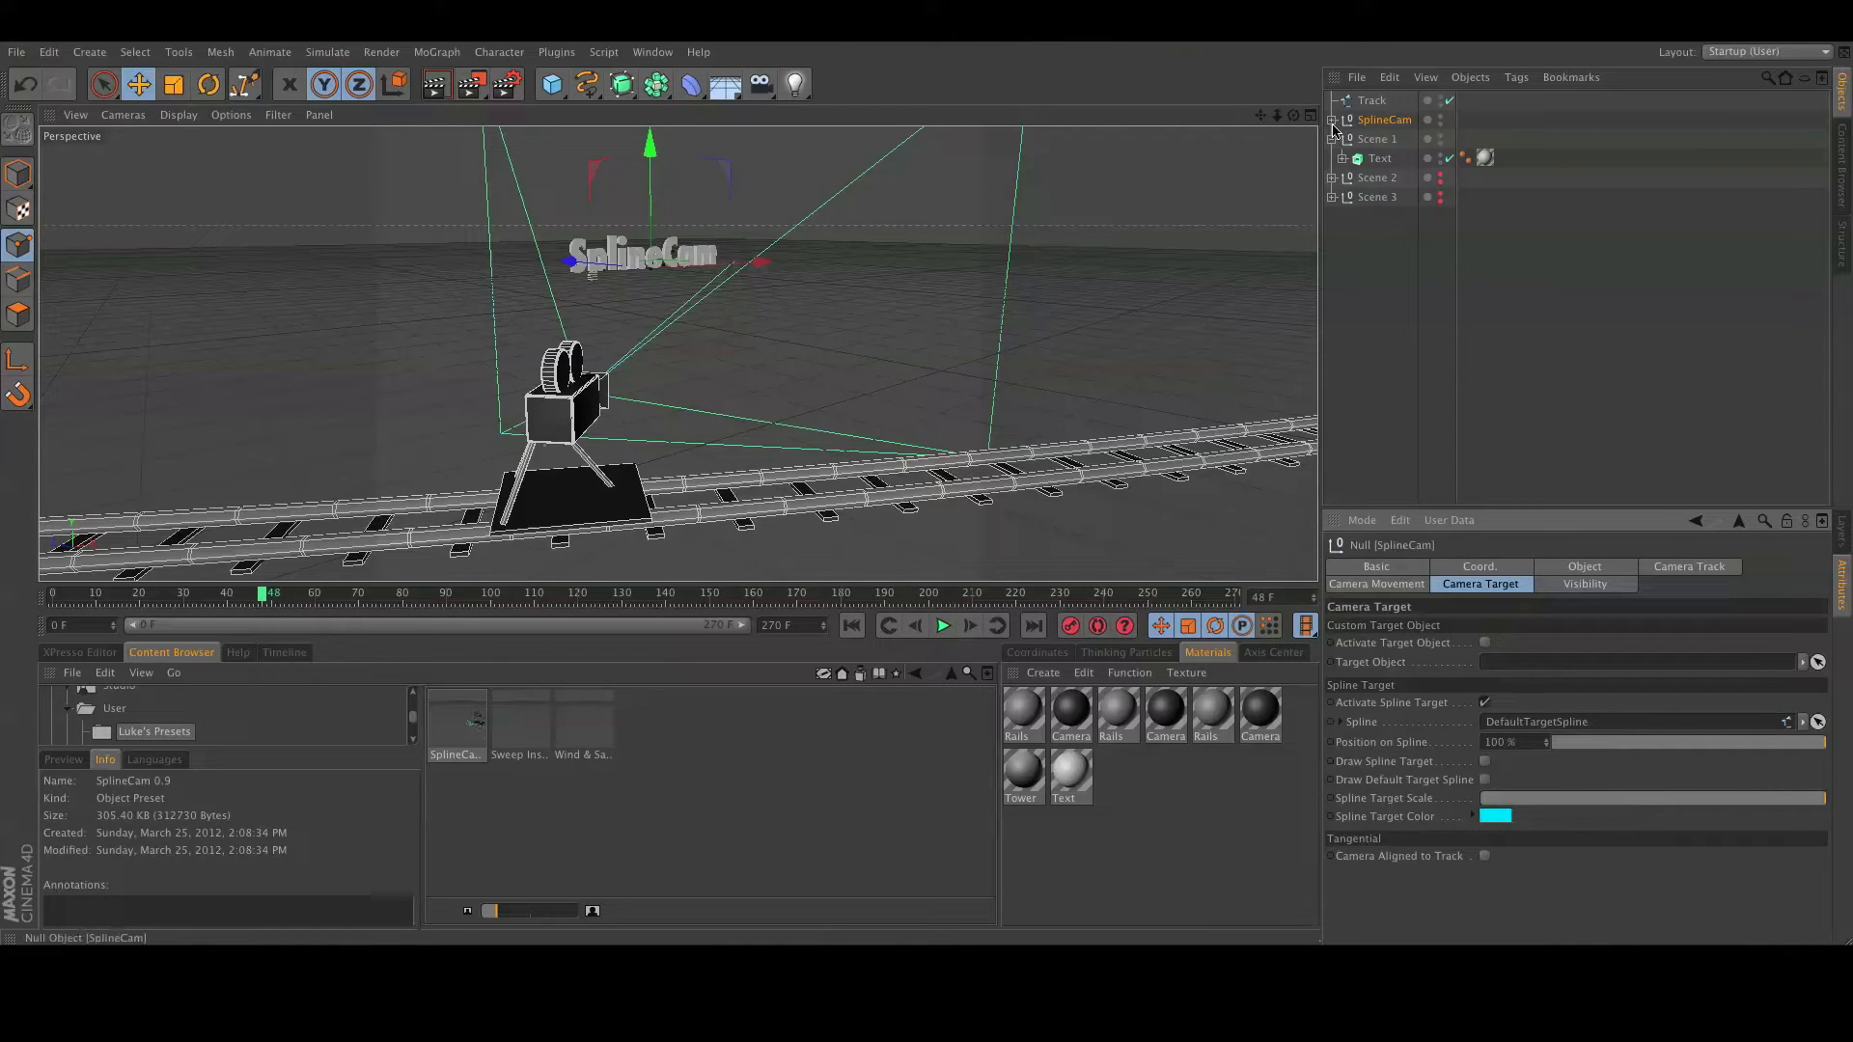
click(1331, 121)
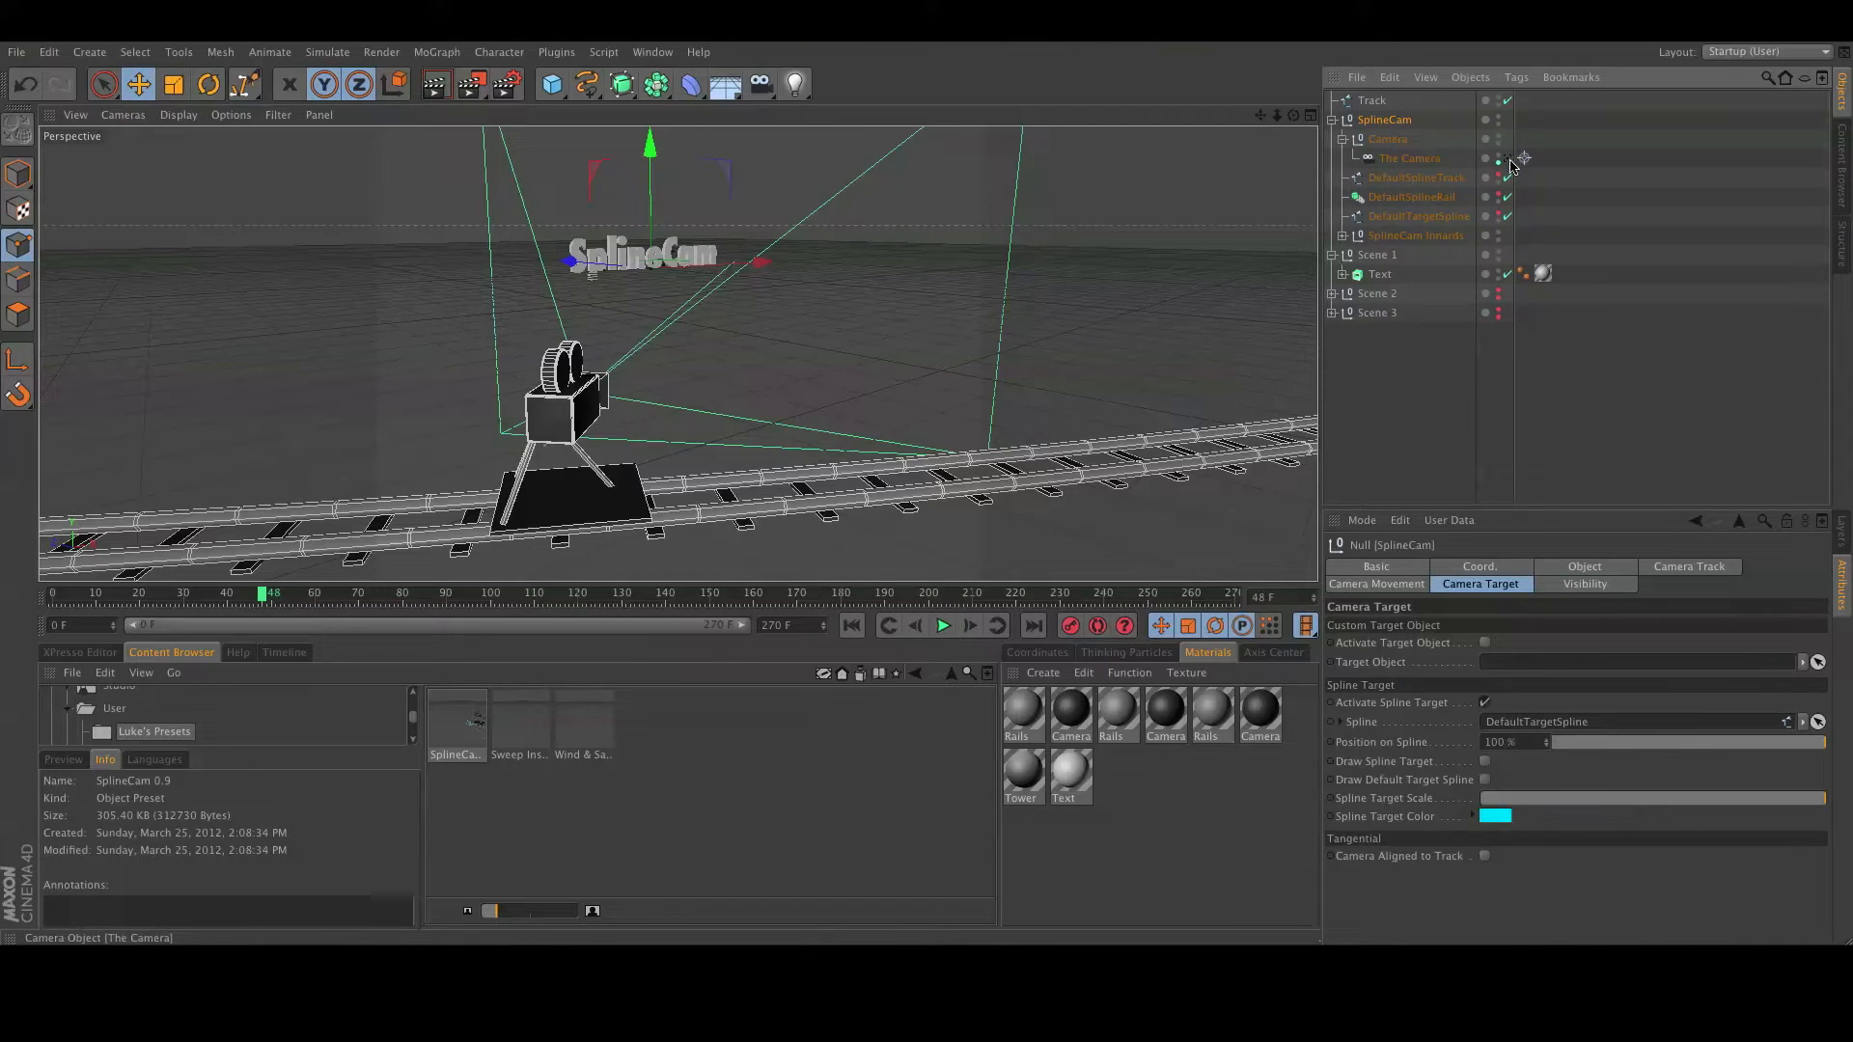
click(1506, 159)
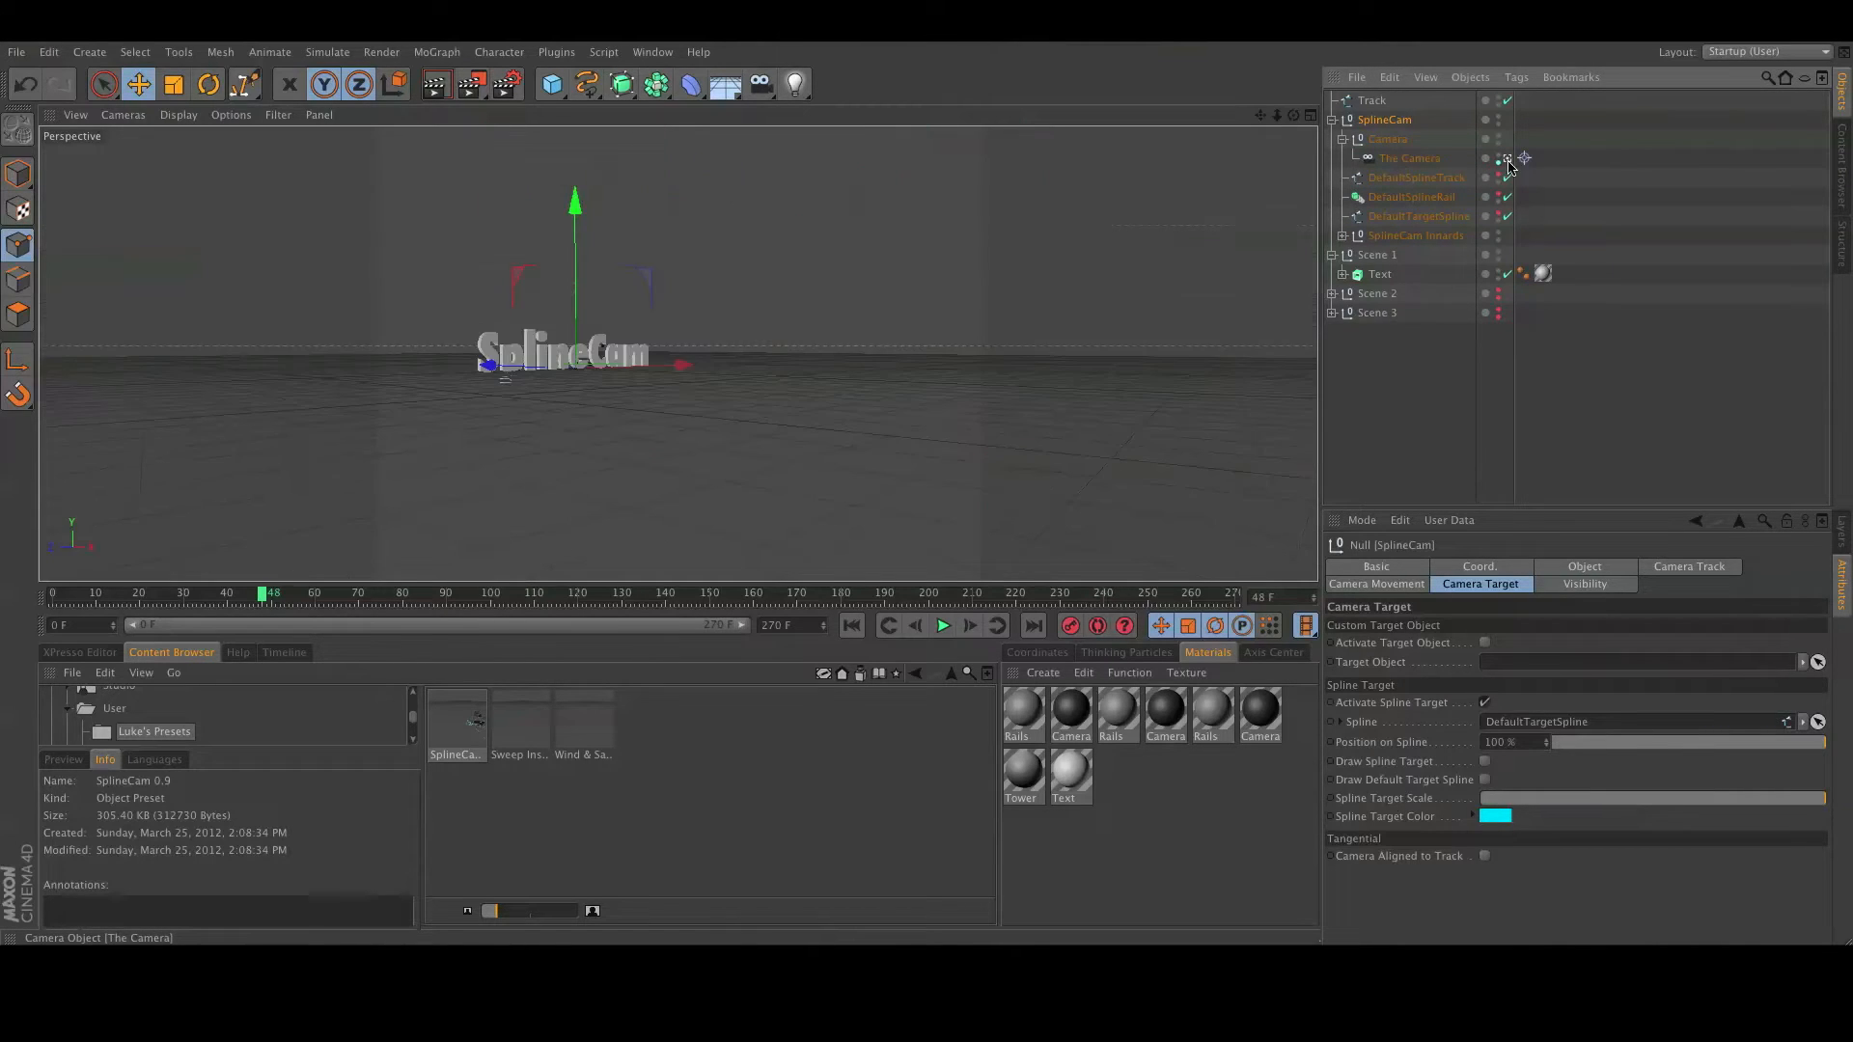
click(940, 629)
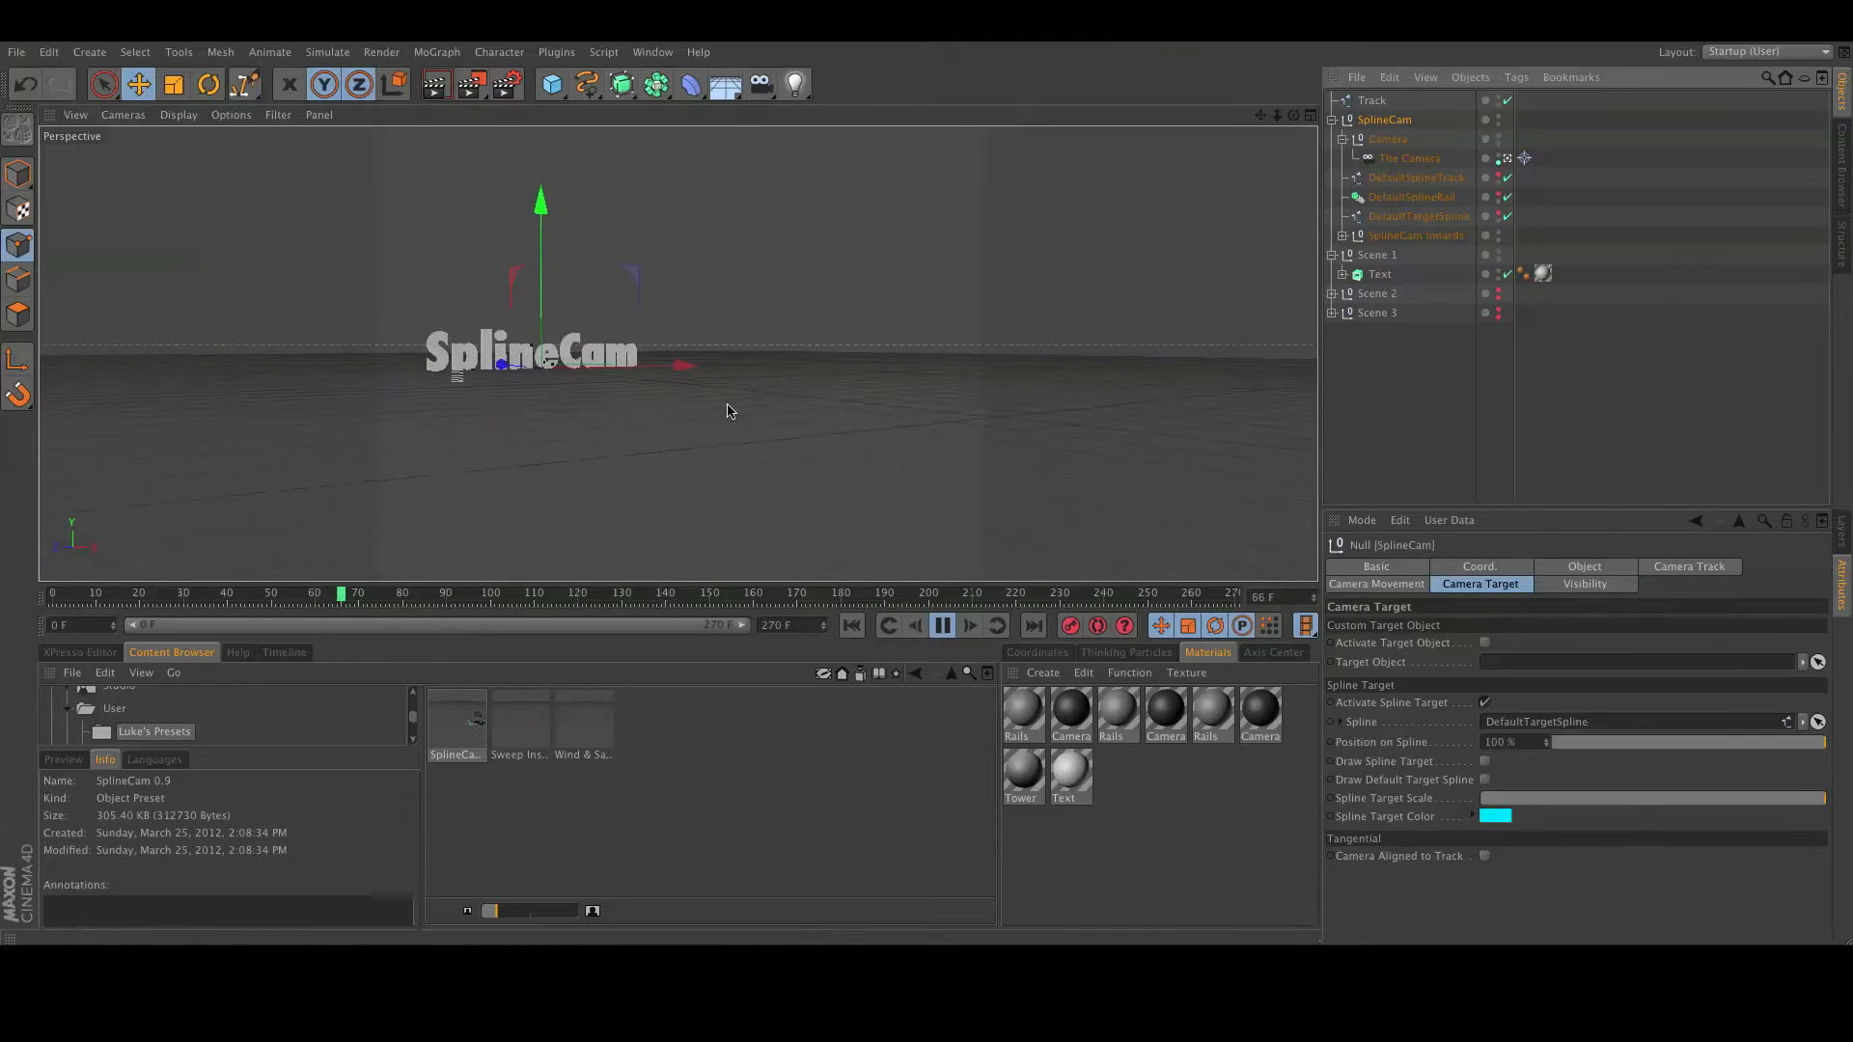
click(943, 625)
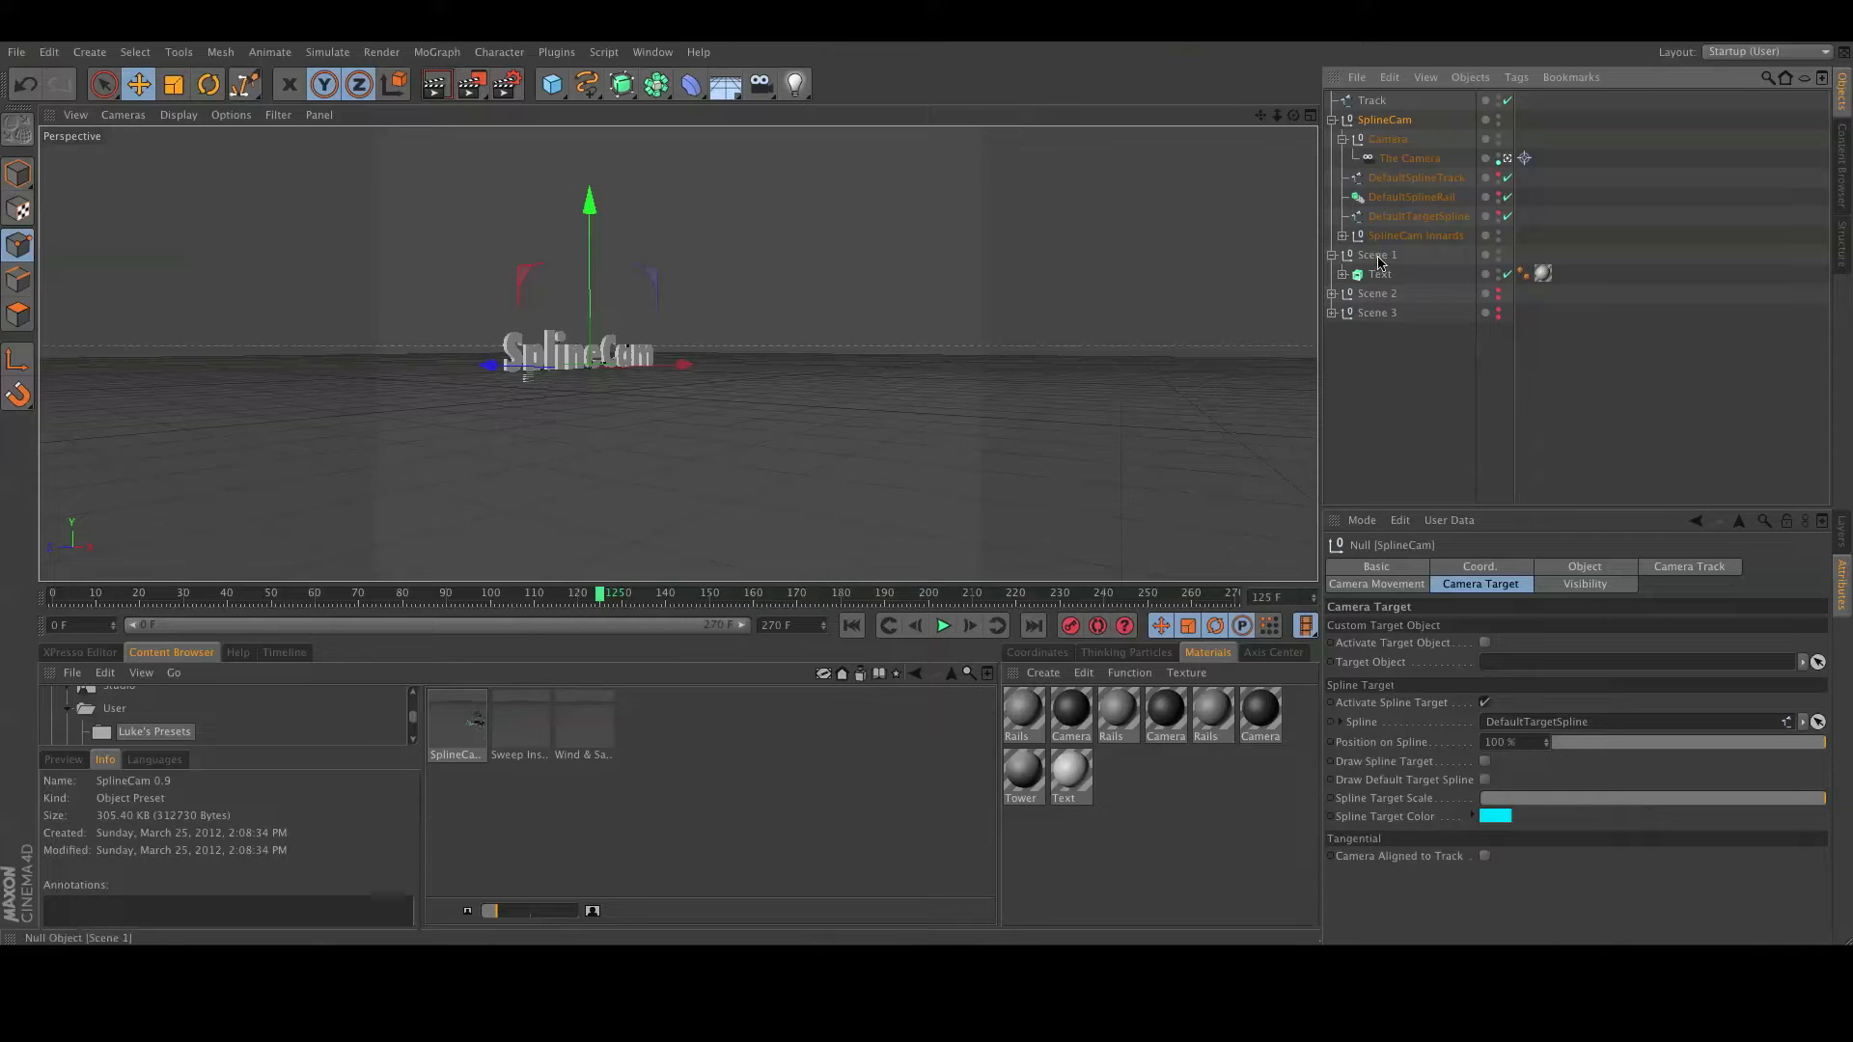
Assign the Text object as SplineCam's target object, activate it, and deactivate the spline target.
click(1381, 276)
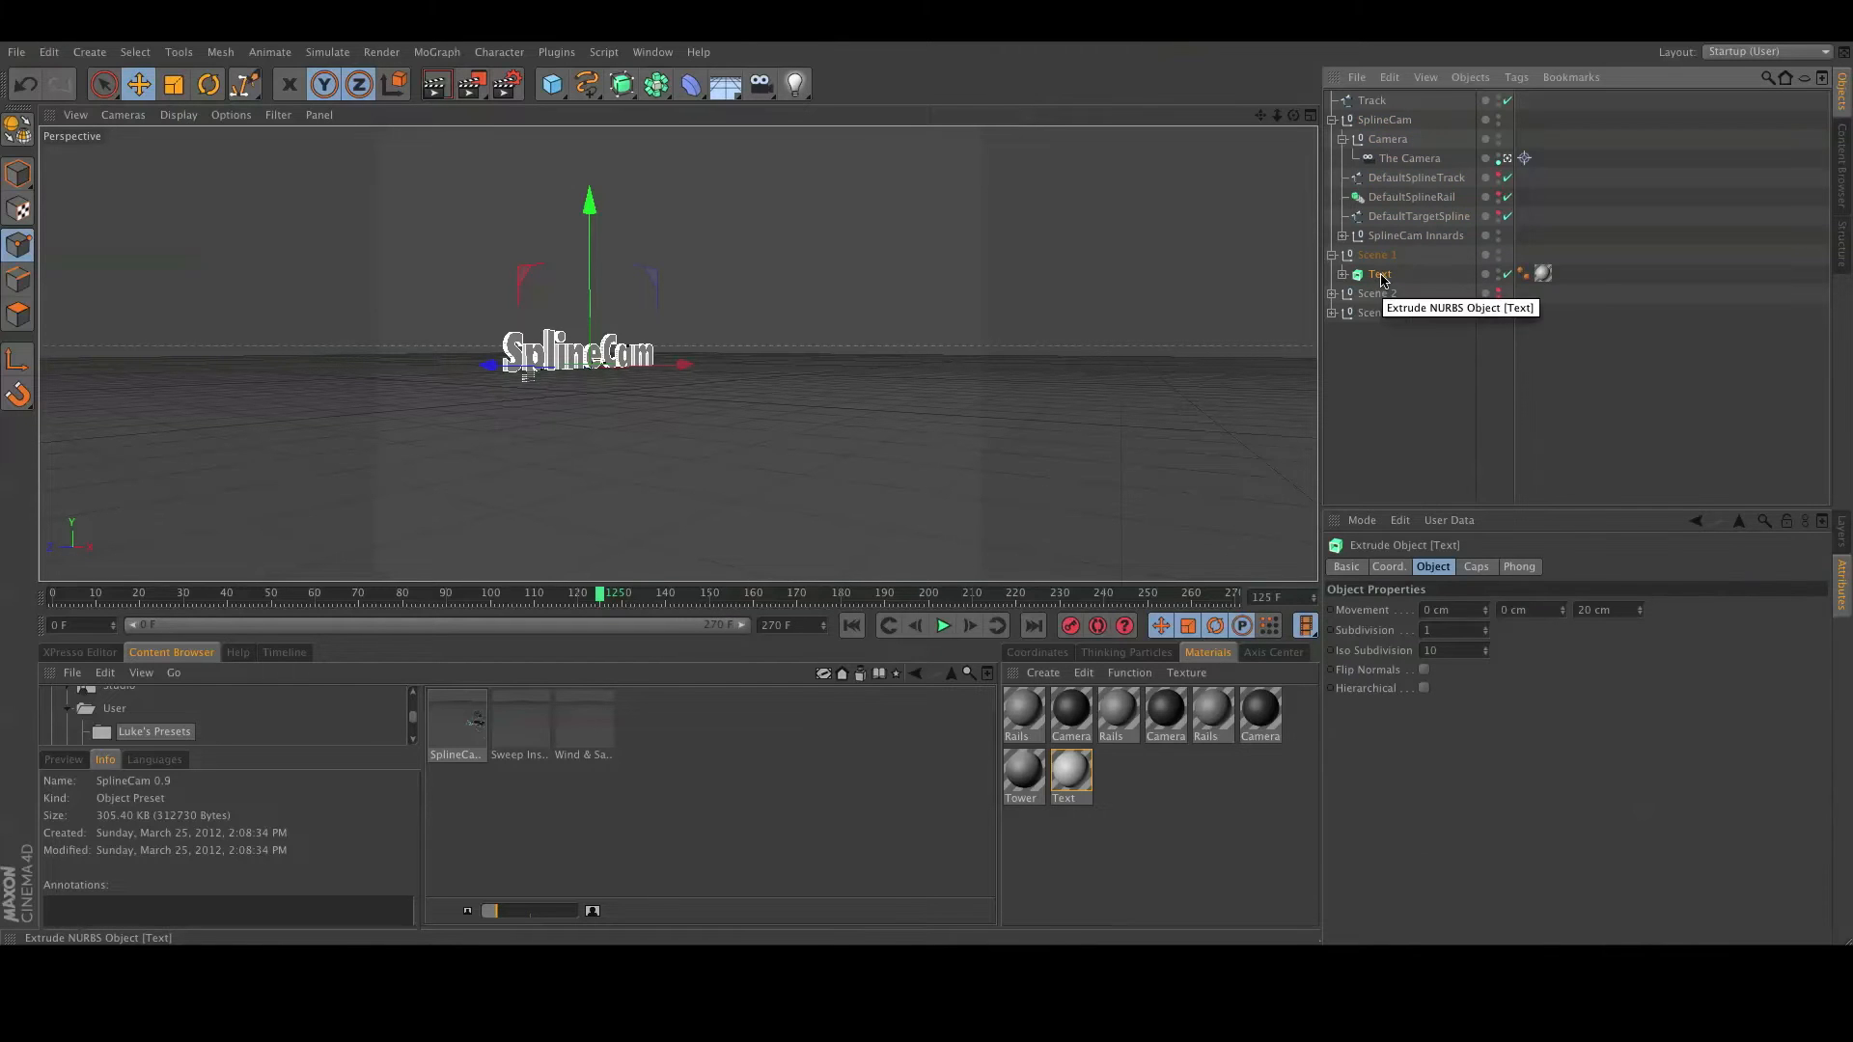
click(1383, 120)
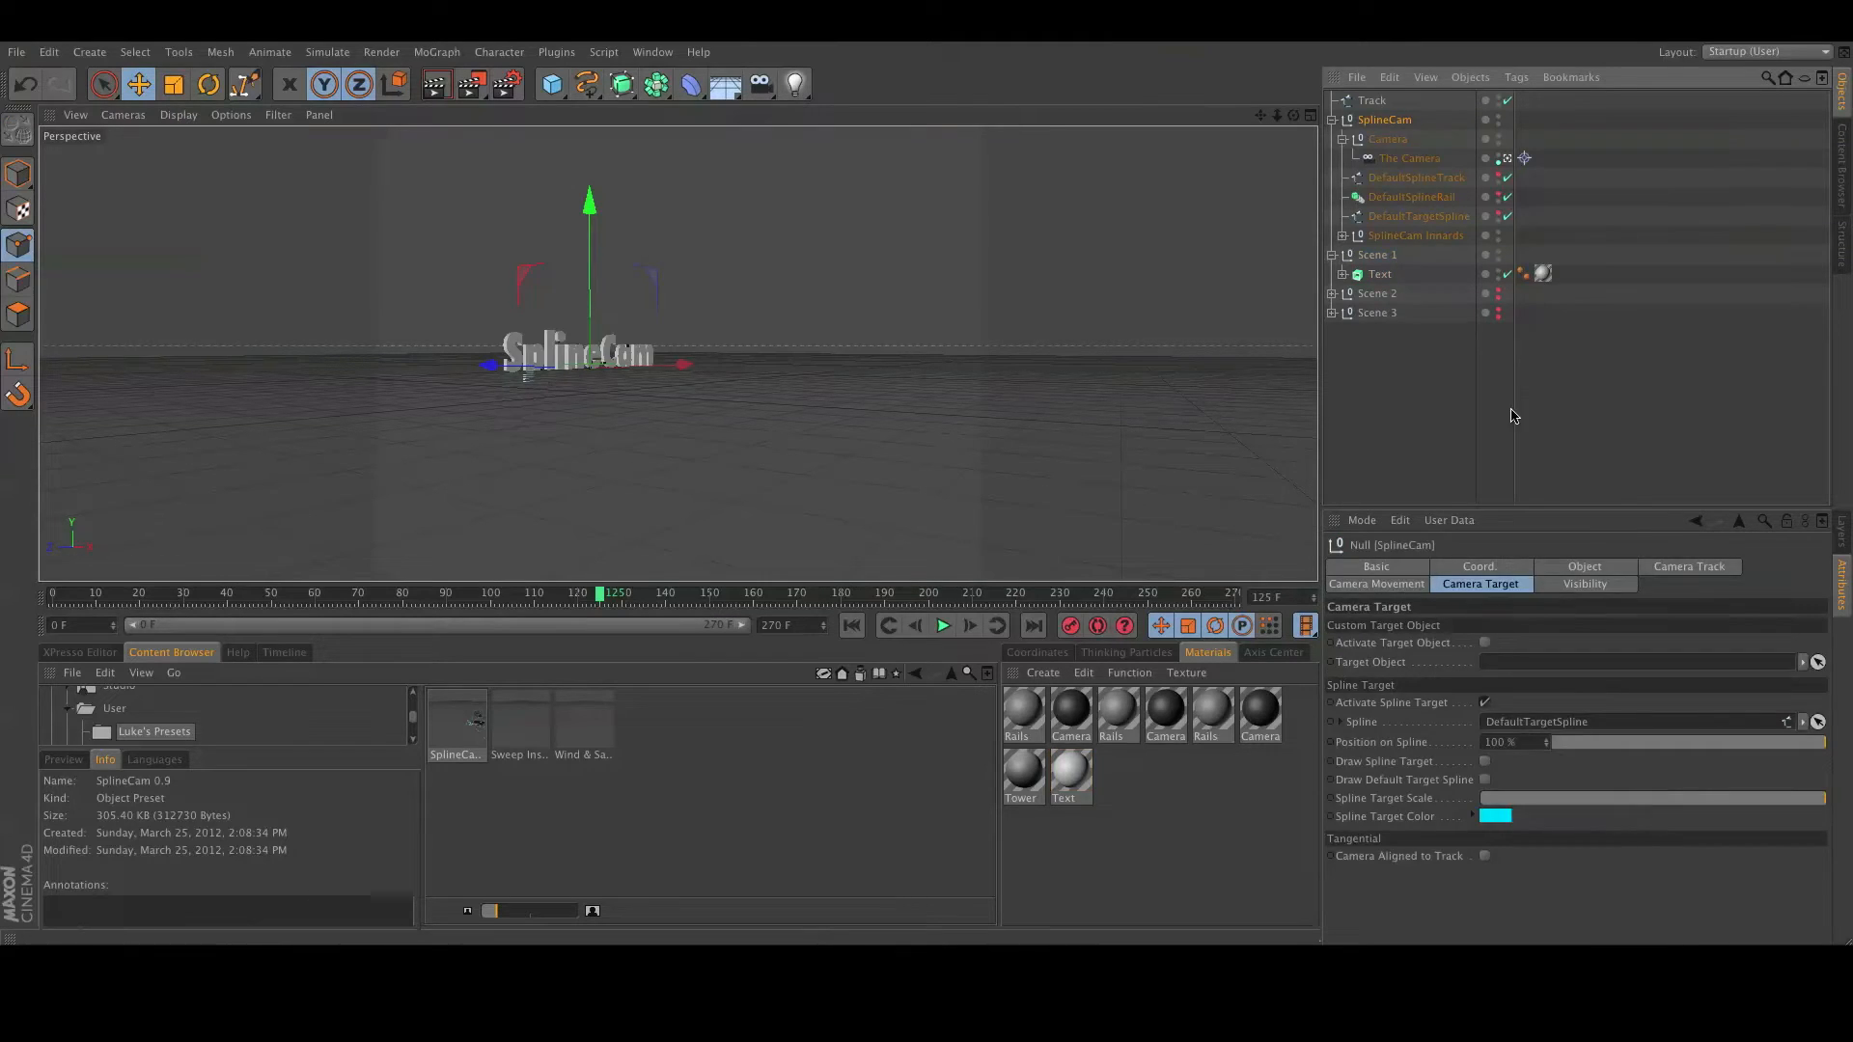
drag(1378, 276, 1536, 664)
click(1484, 643)
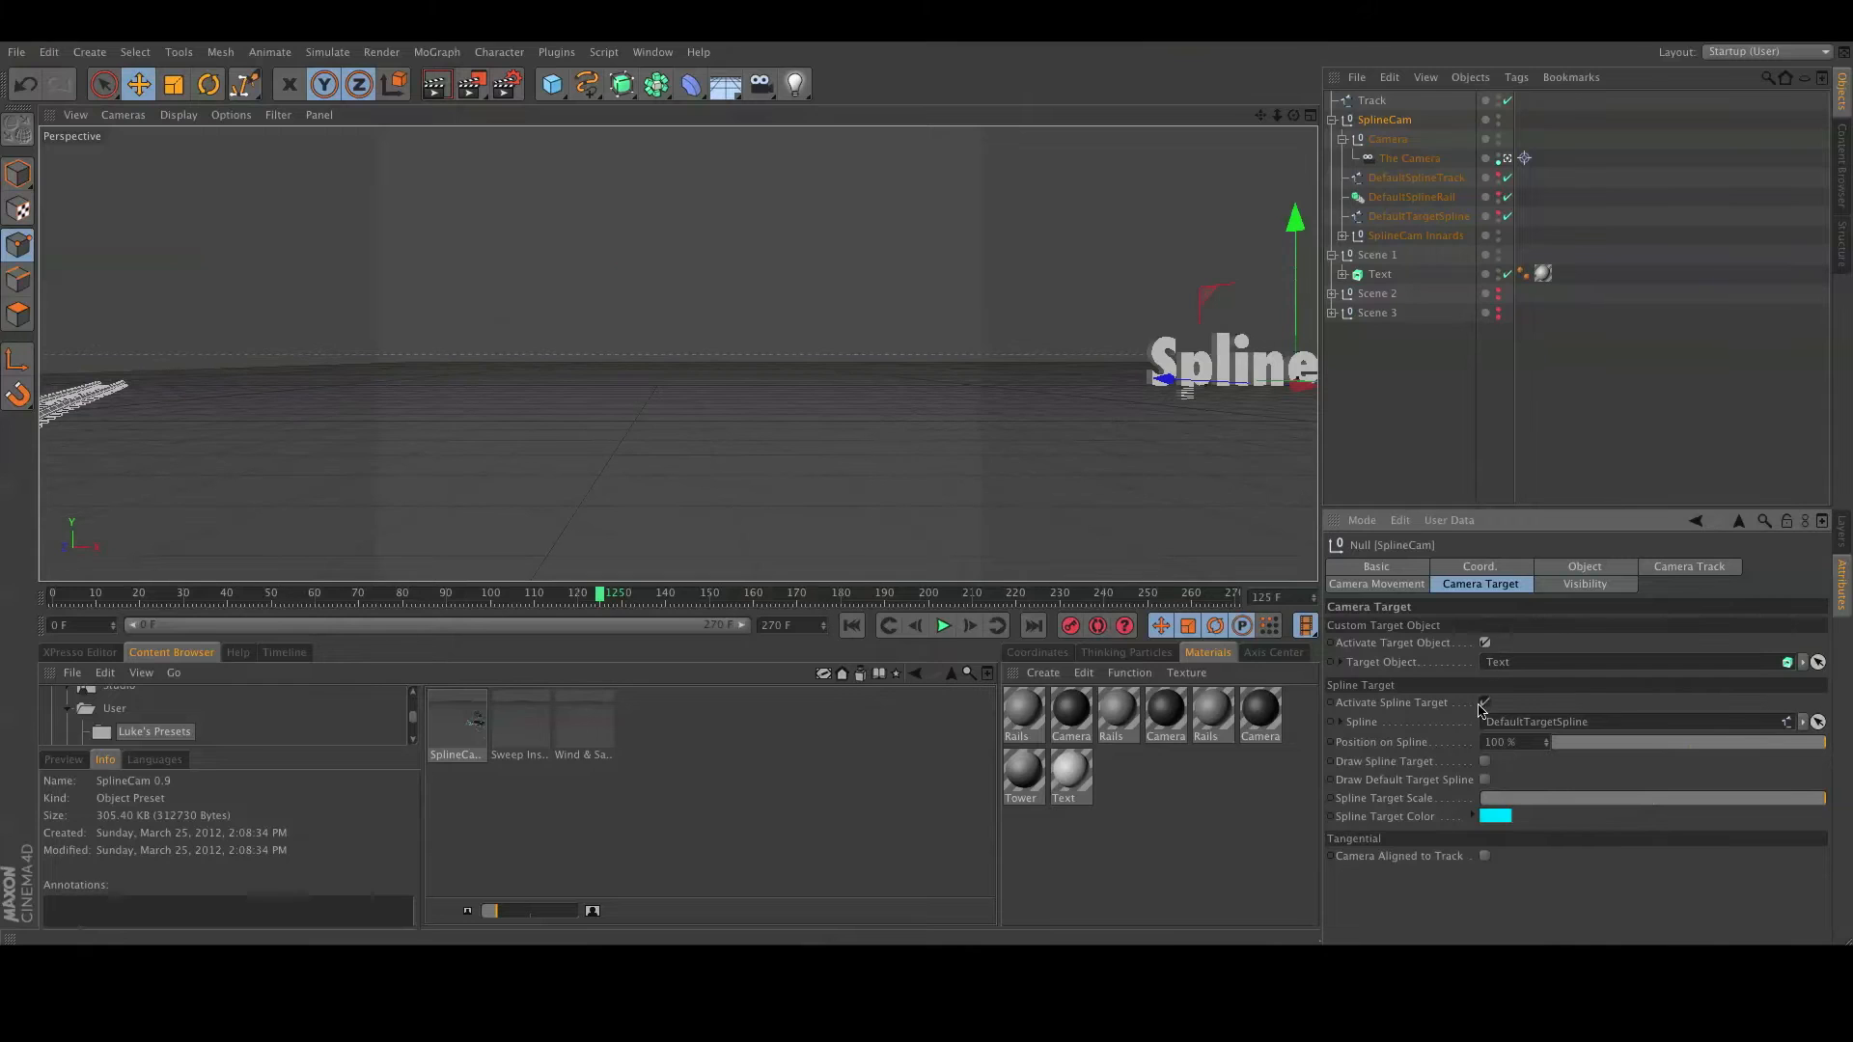
click(1485, 704)
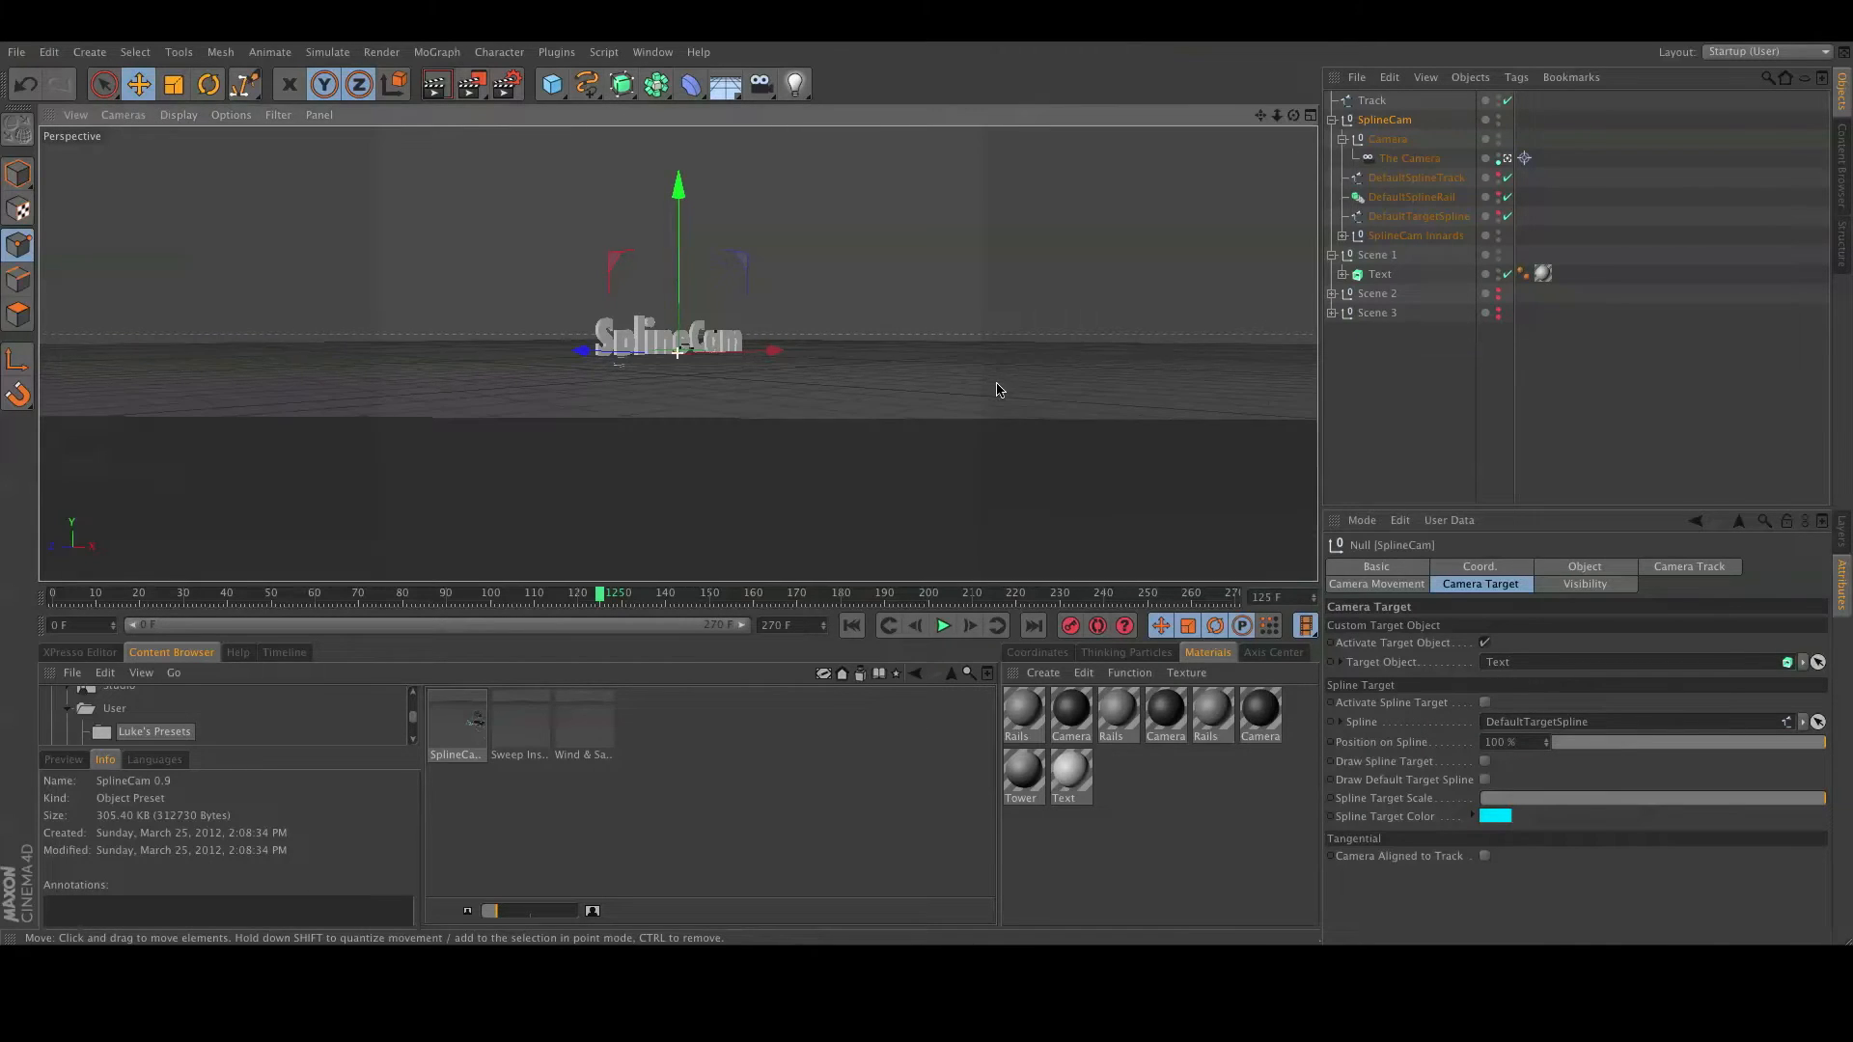
Play the animation from the first frame to check the camera tracking the text, and stop playback.
click(851, 625)
click(944, 627)
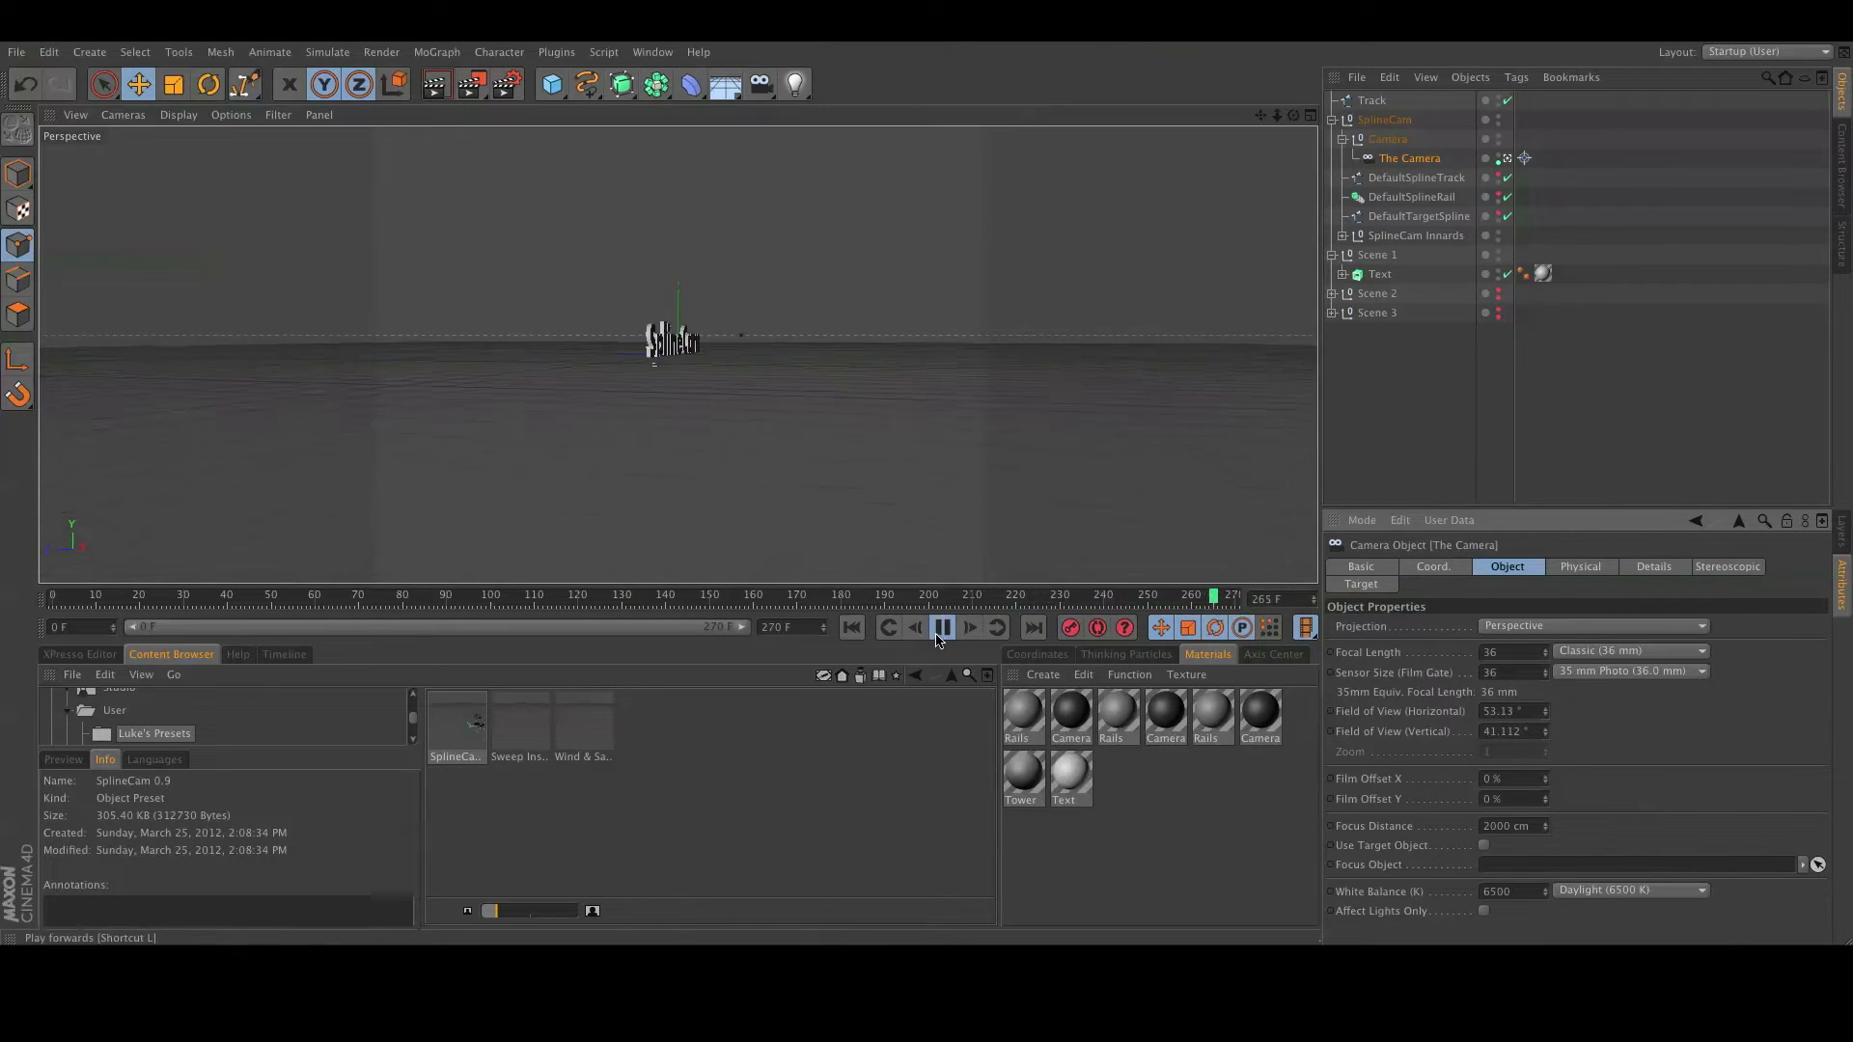
click(942, 629)
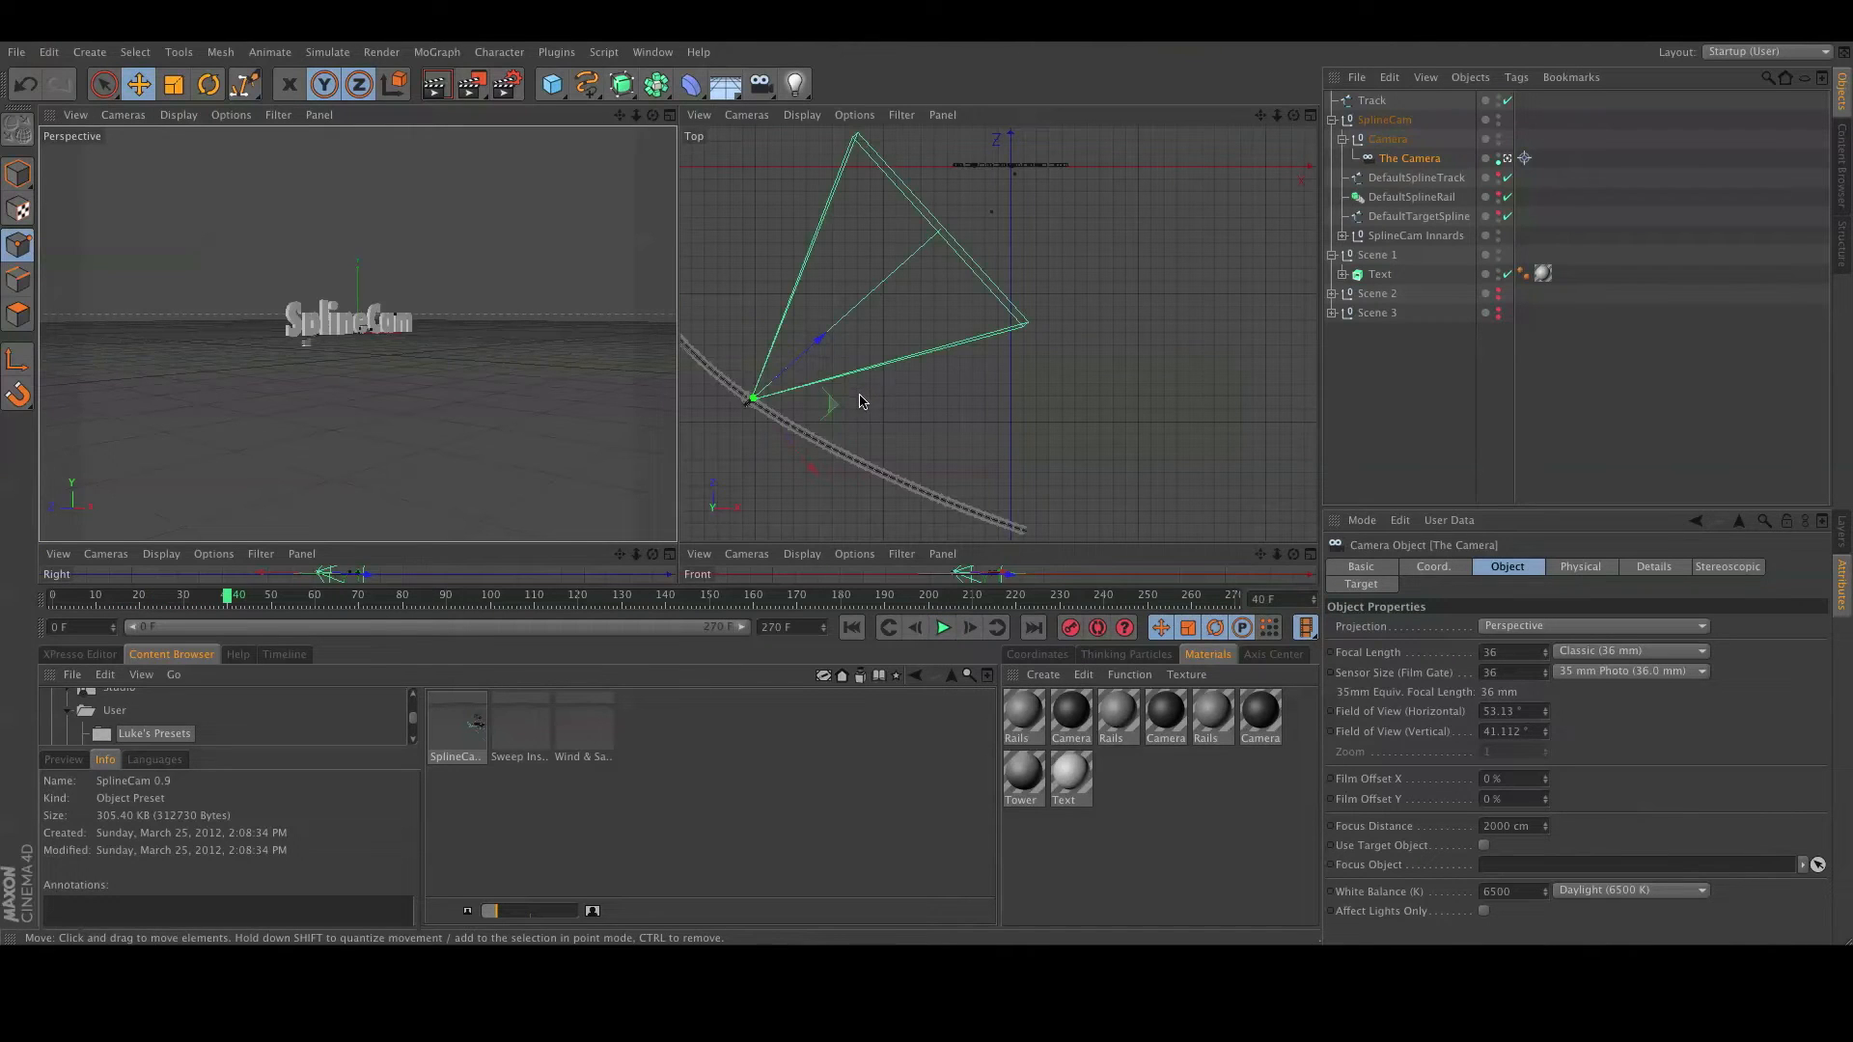
In an enlarged Top view, select the Track spline and move its end point near the Z axis closer to the text.
mouse_move(711, 544)
mouse_down()
mouse_move(721, 304)
mouse_move(719, 556)
mouse_up()
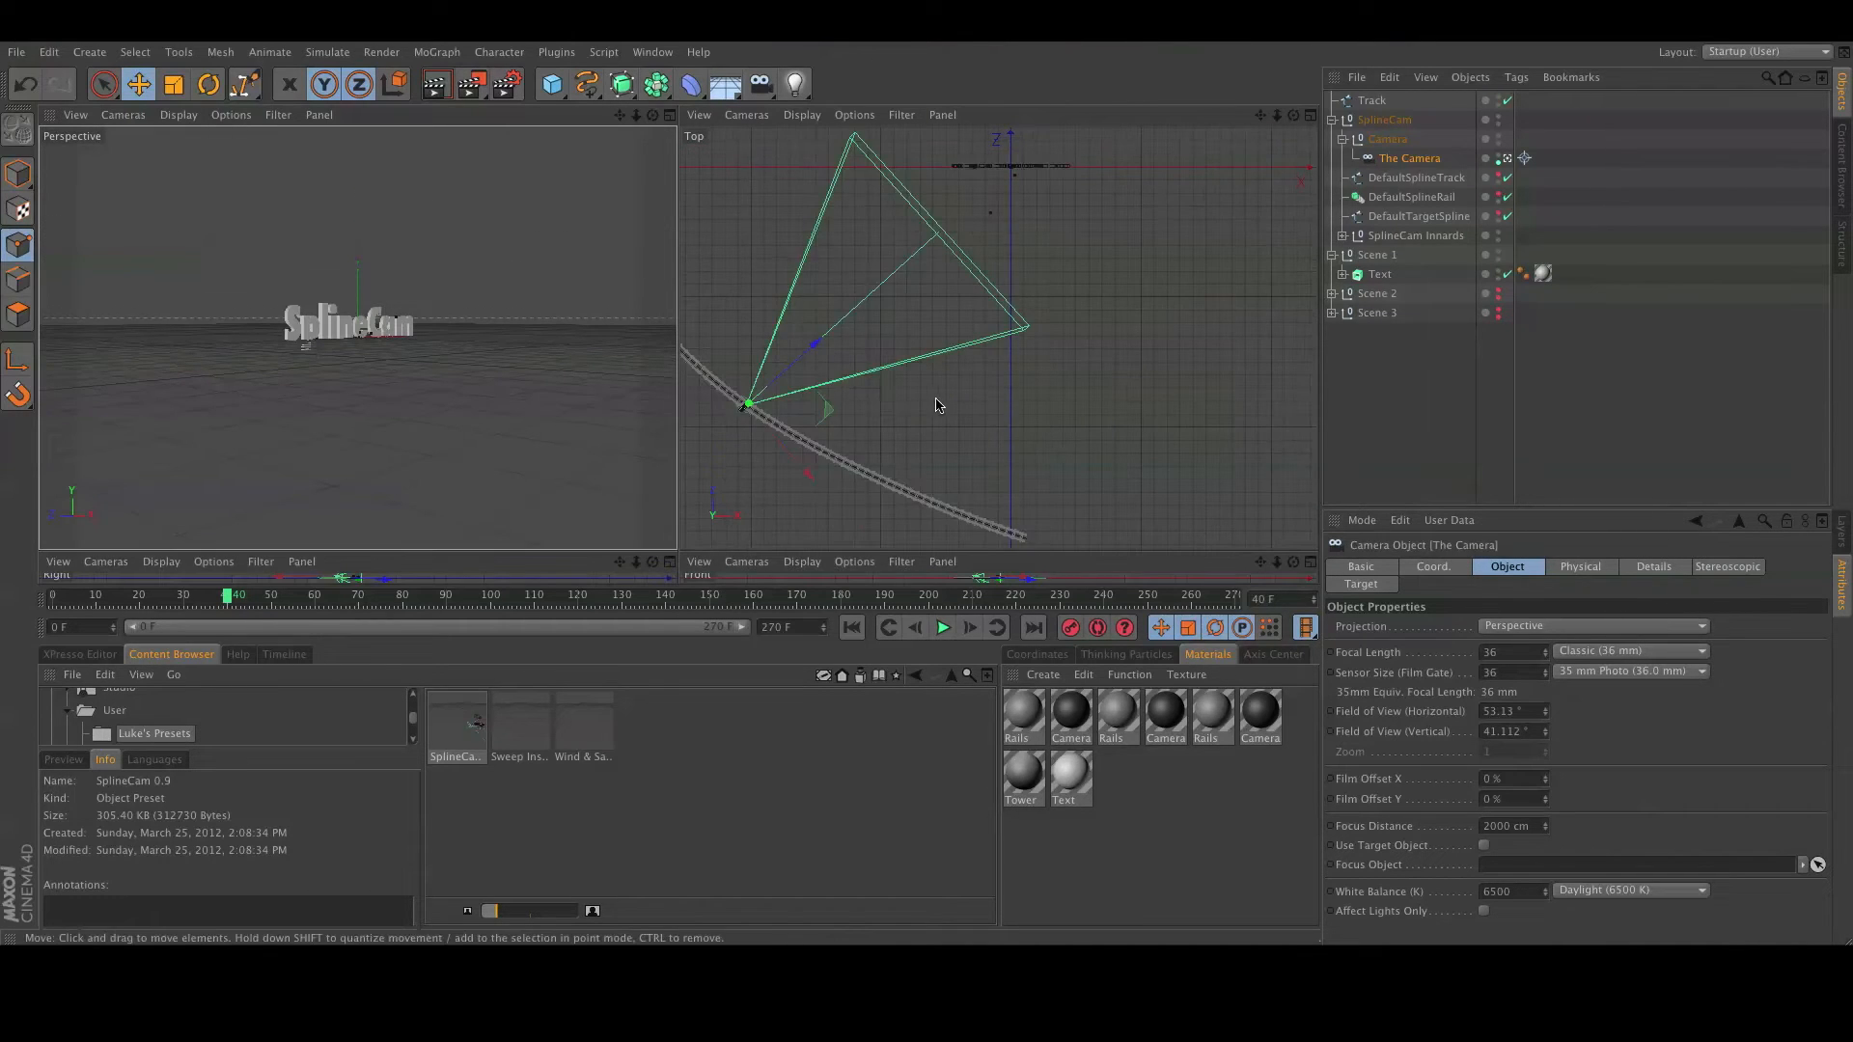
alt+middle_drag(951, 404, 1082, 402)
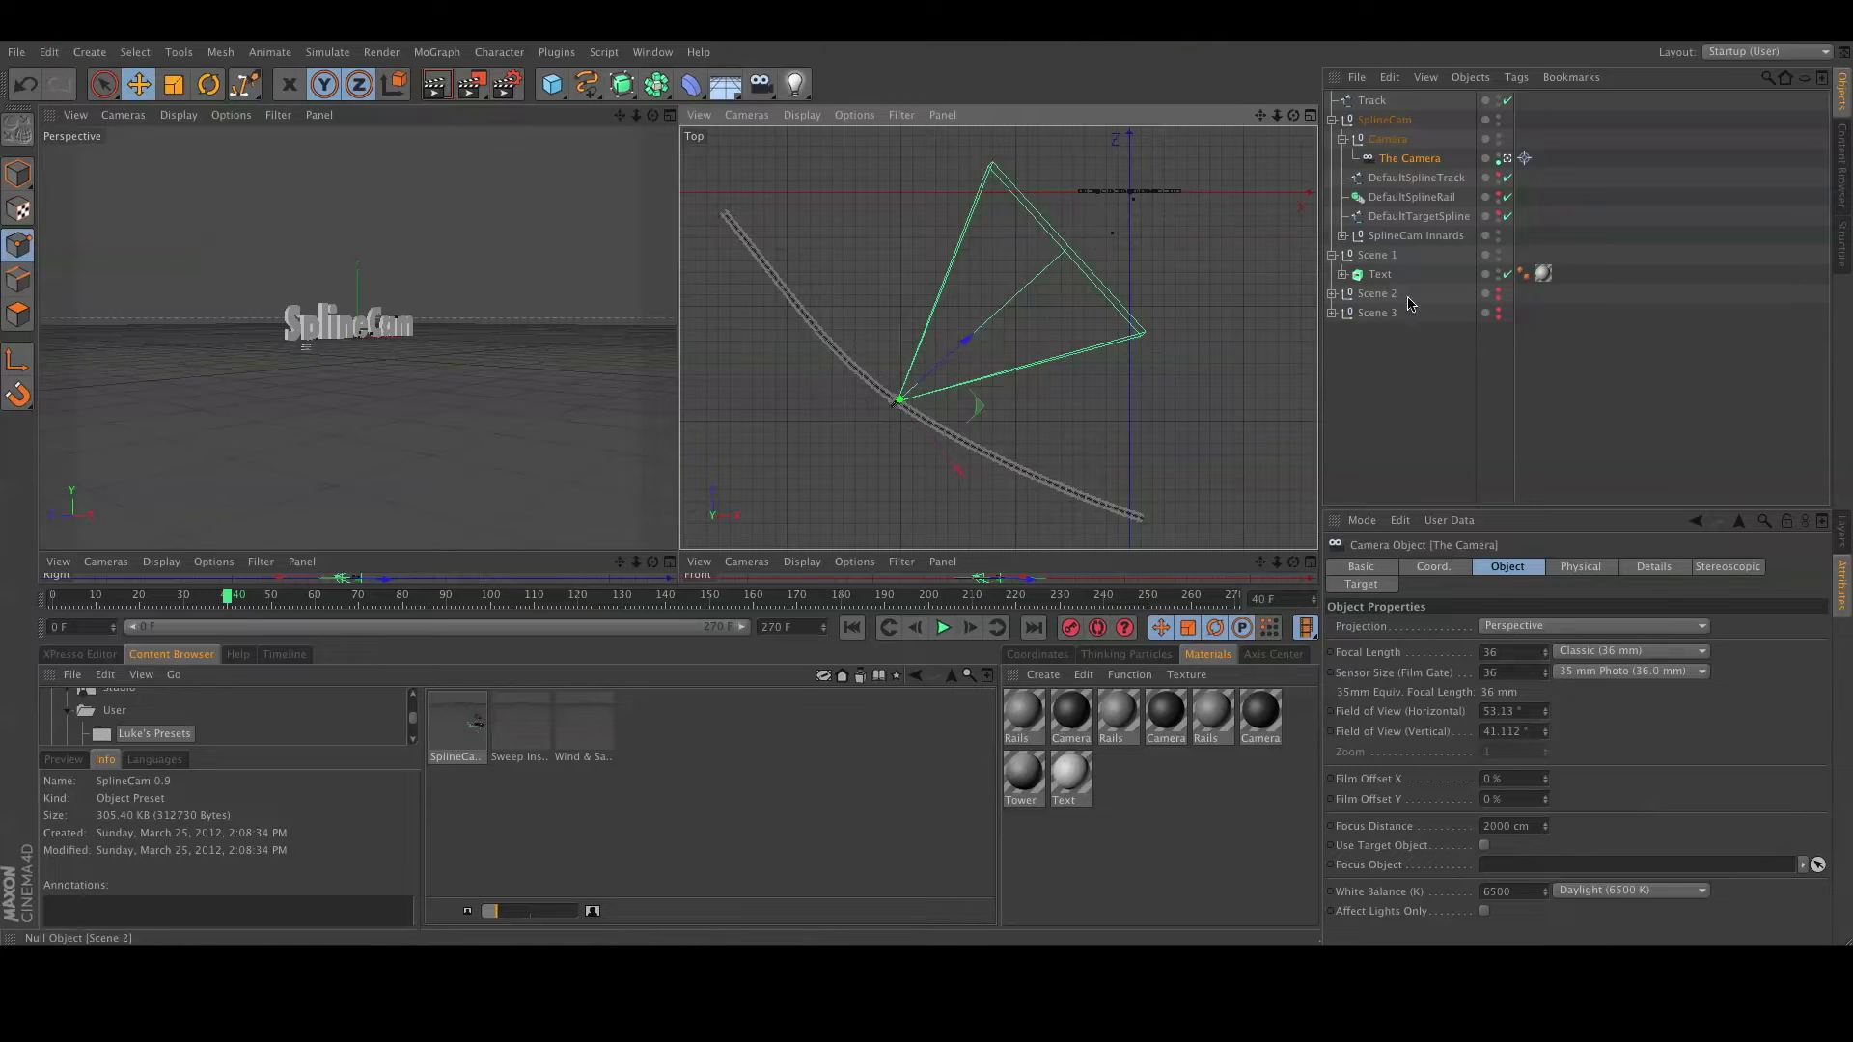
click(1372, 101)
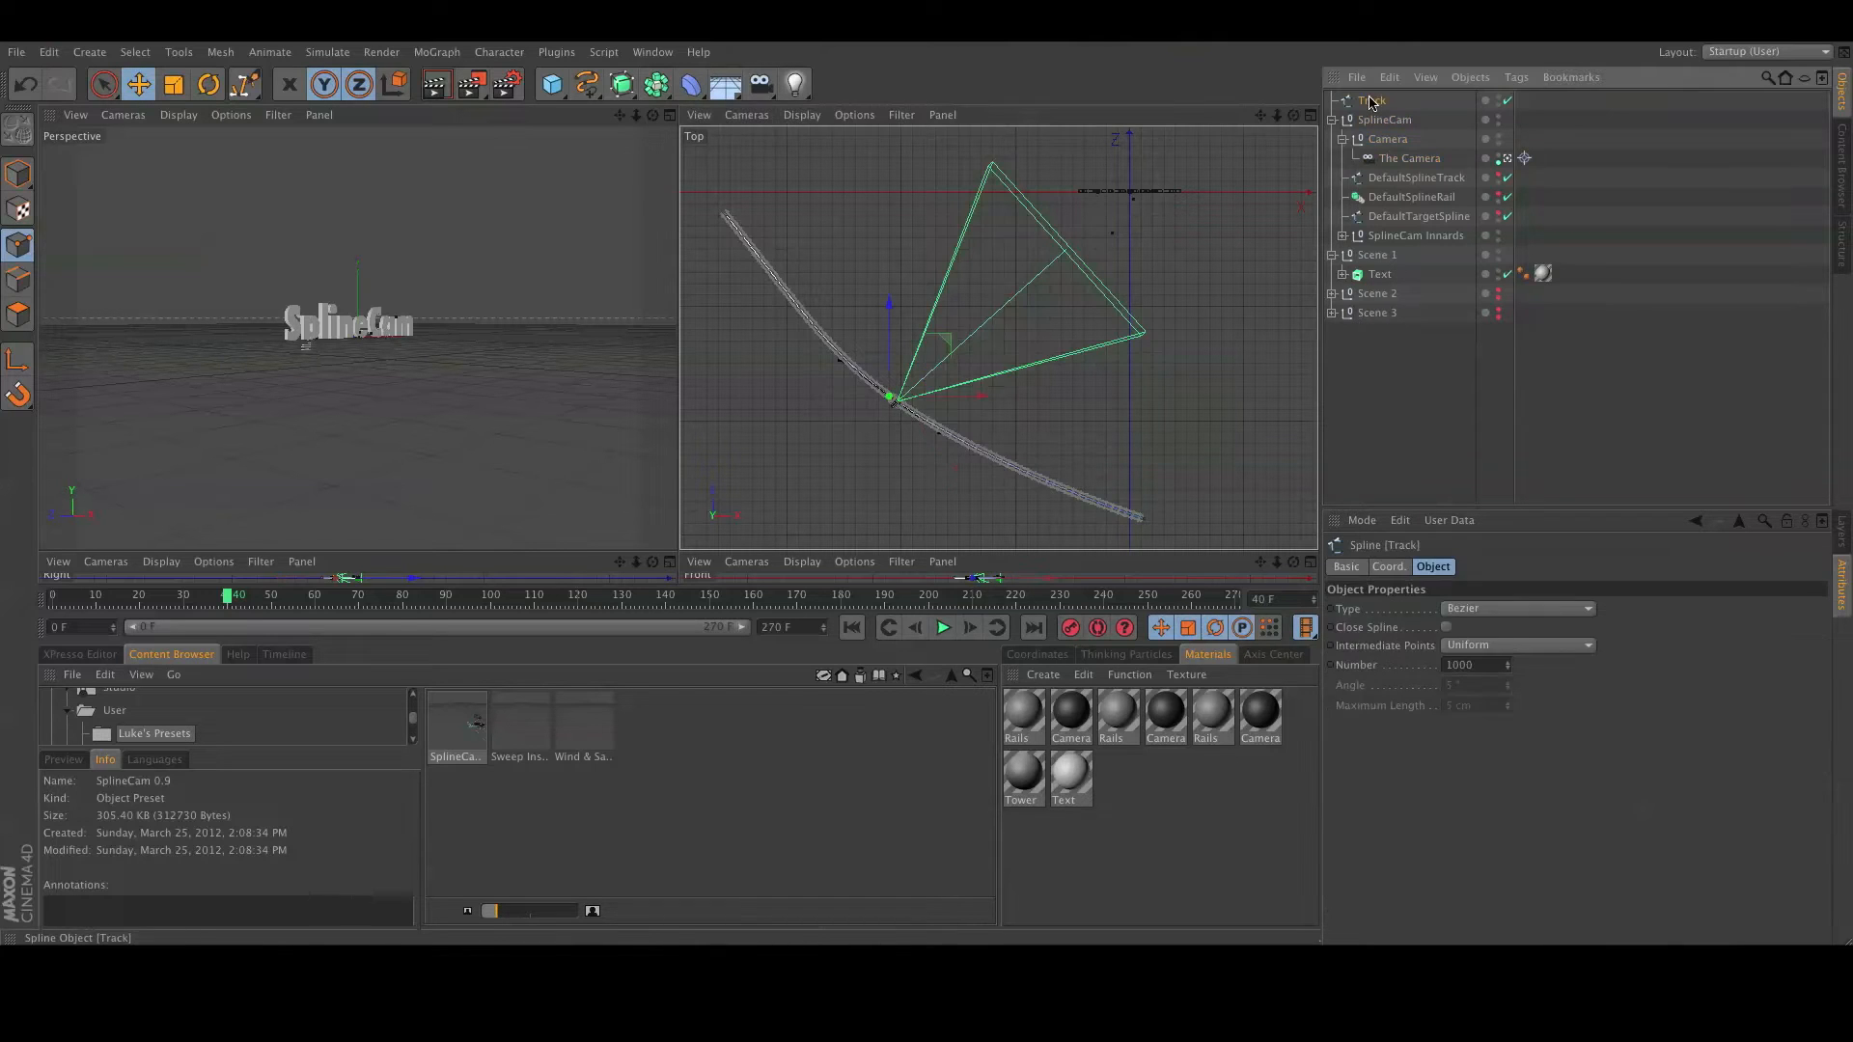
scroll(1150, 463, up, 3)
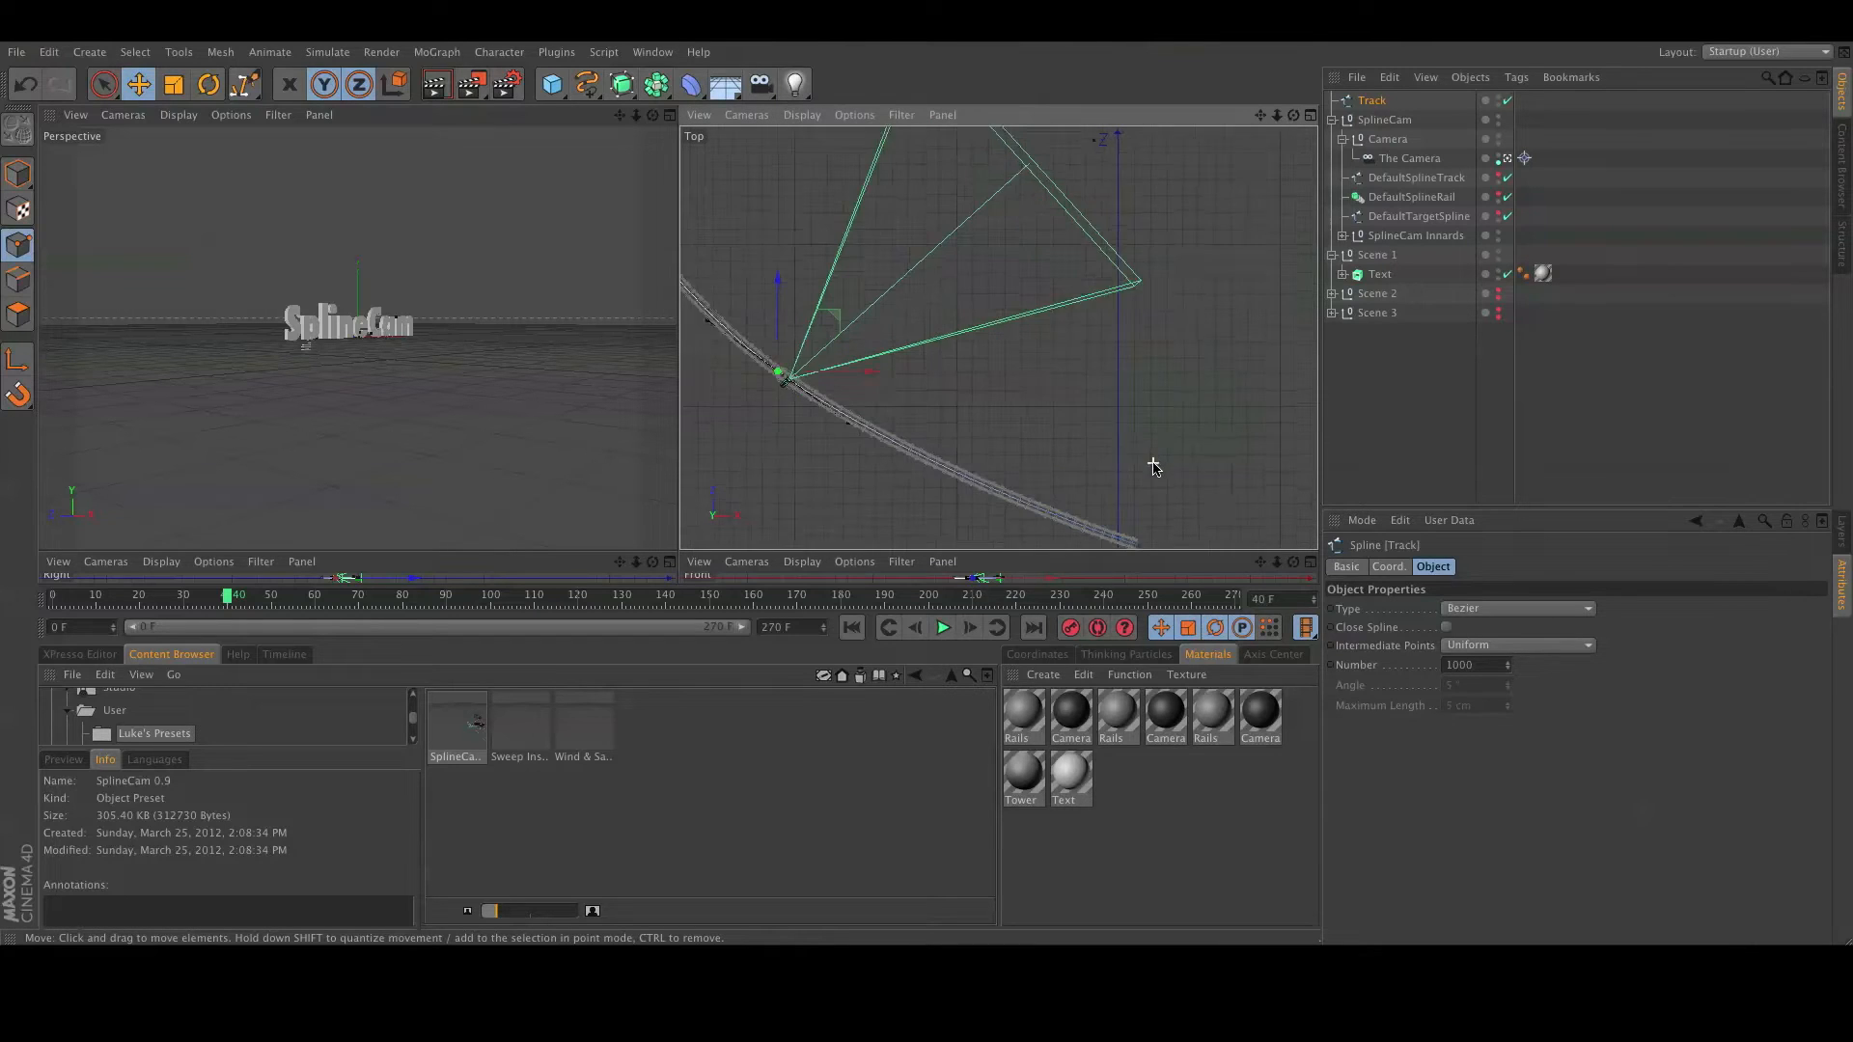
alt+middle_drag(1140, 482, 1162, 422)
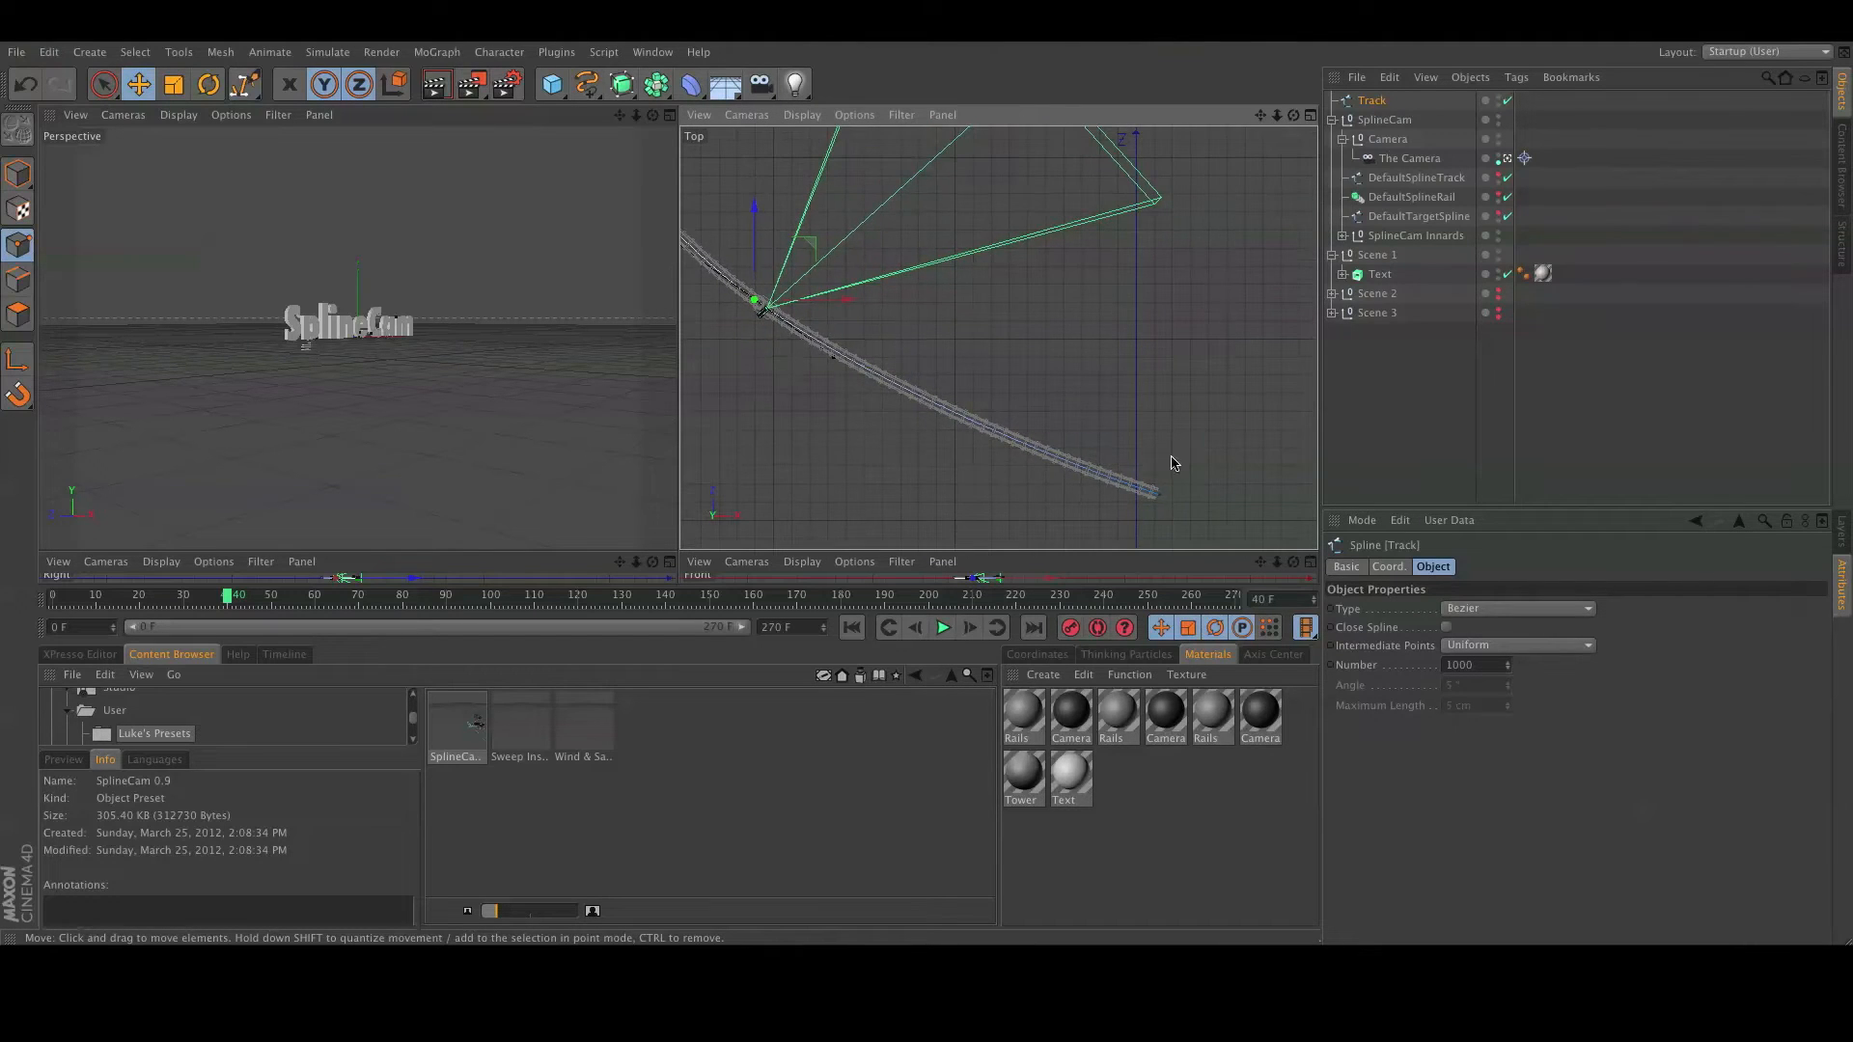
click(1160, 497)
drag(1161, 442, 1143, 372)
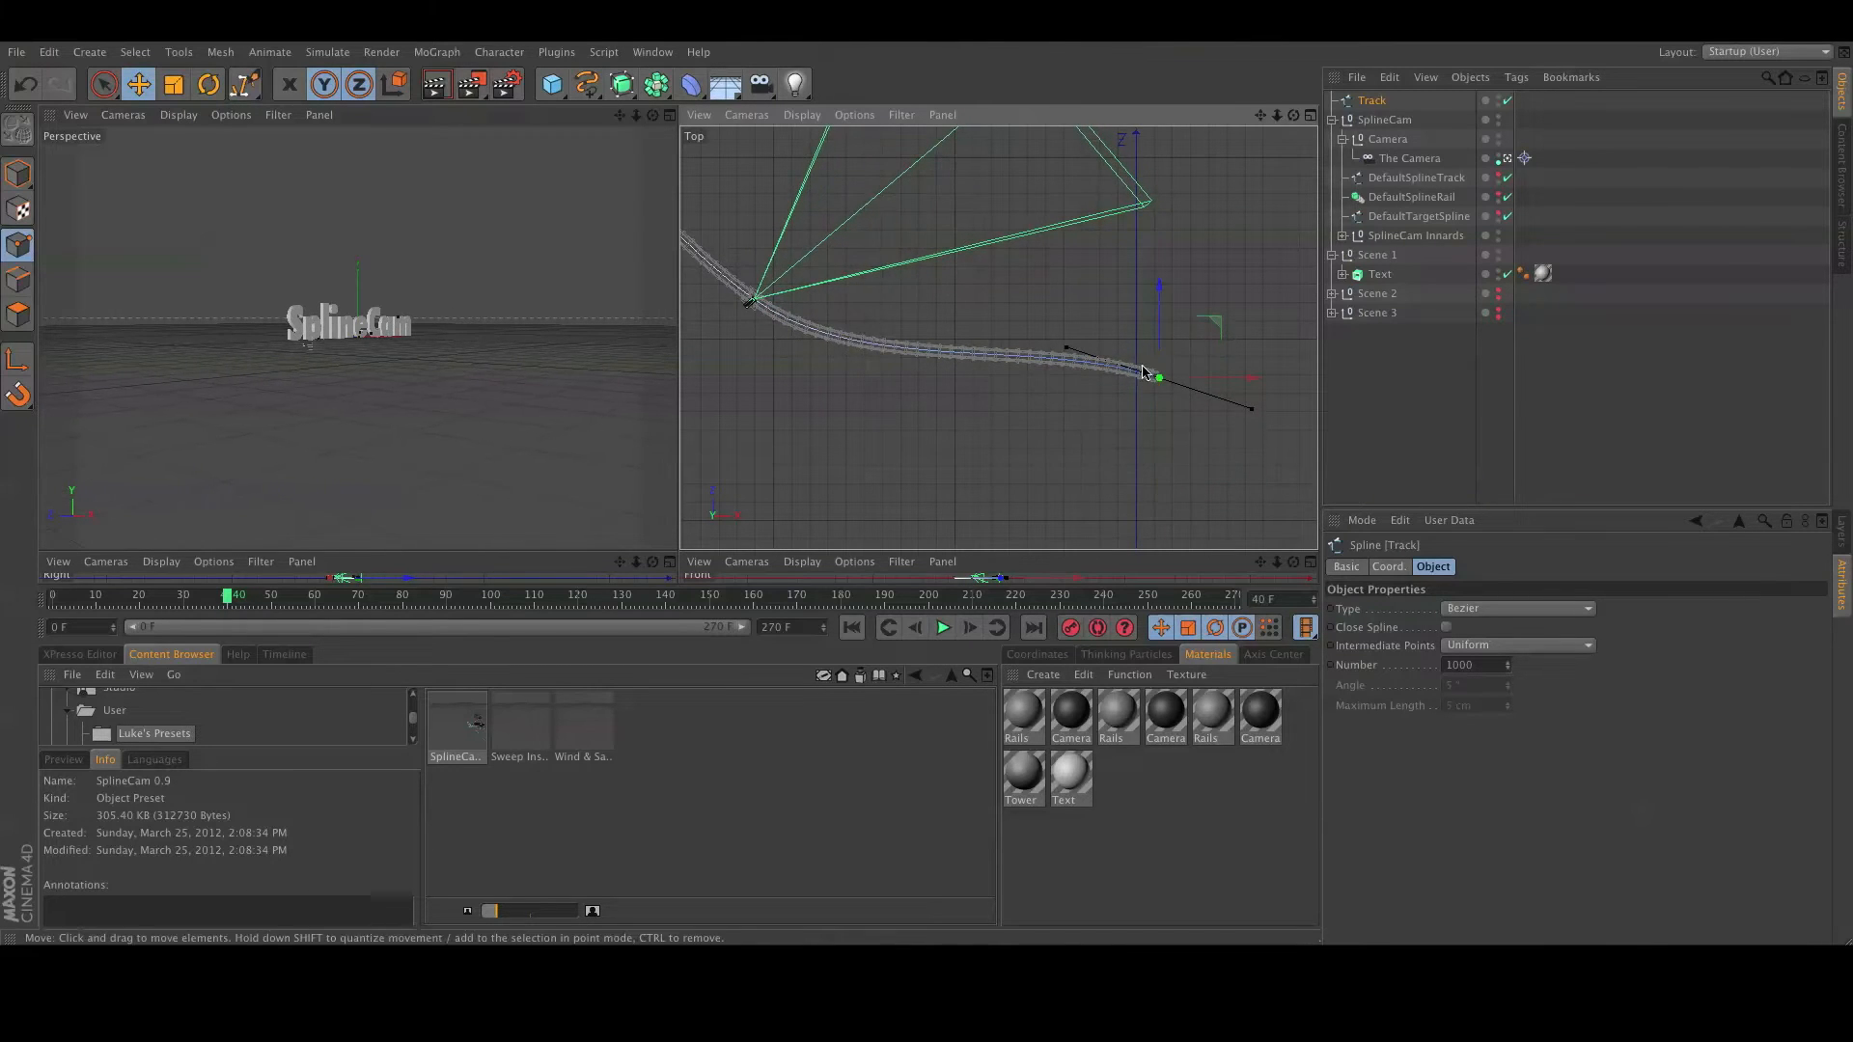
Move the Track spline's middle point closer to the text in the Top view.
alt+middle_drag(983, 398, 1276, 628)
click(783, 237)
drag(912, 146, 976, 117)
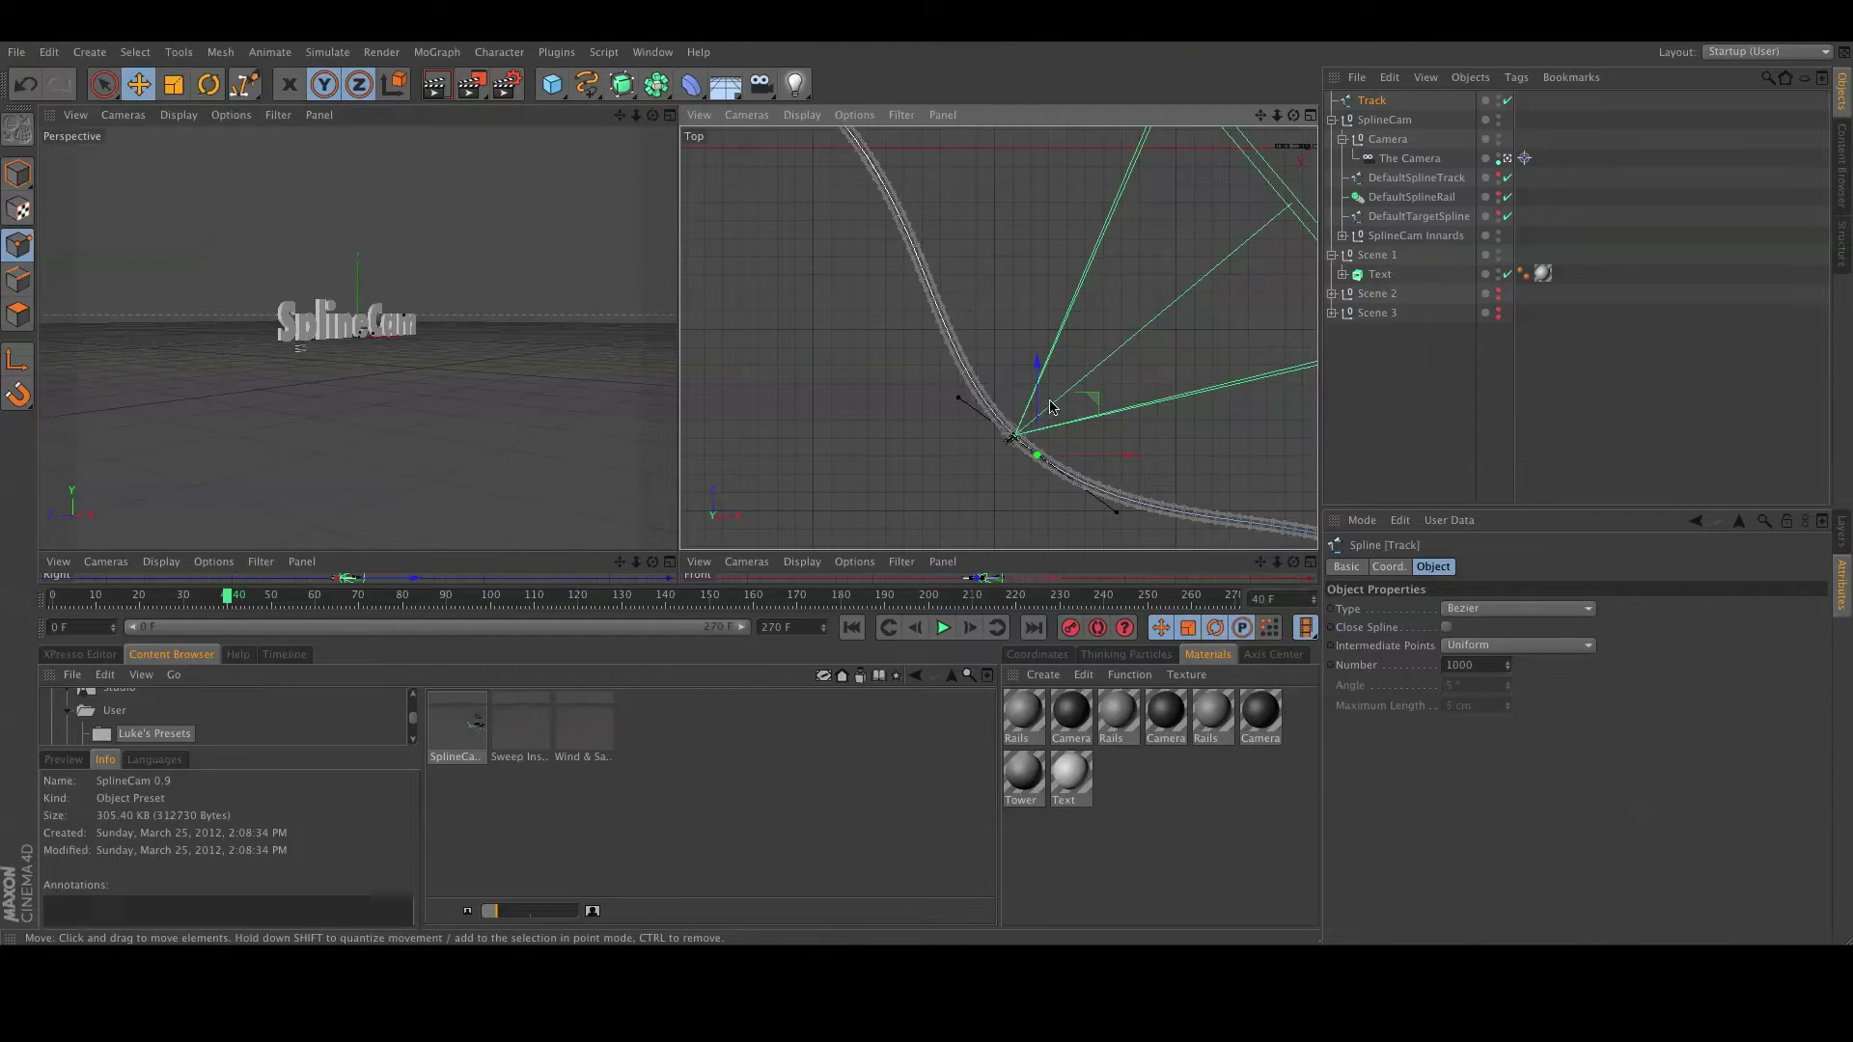
drag(1093, 403, 1222, 281)
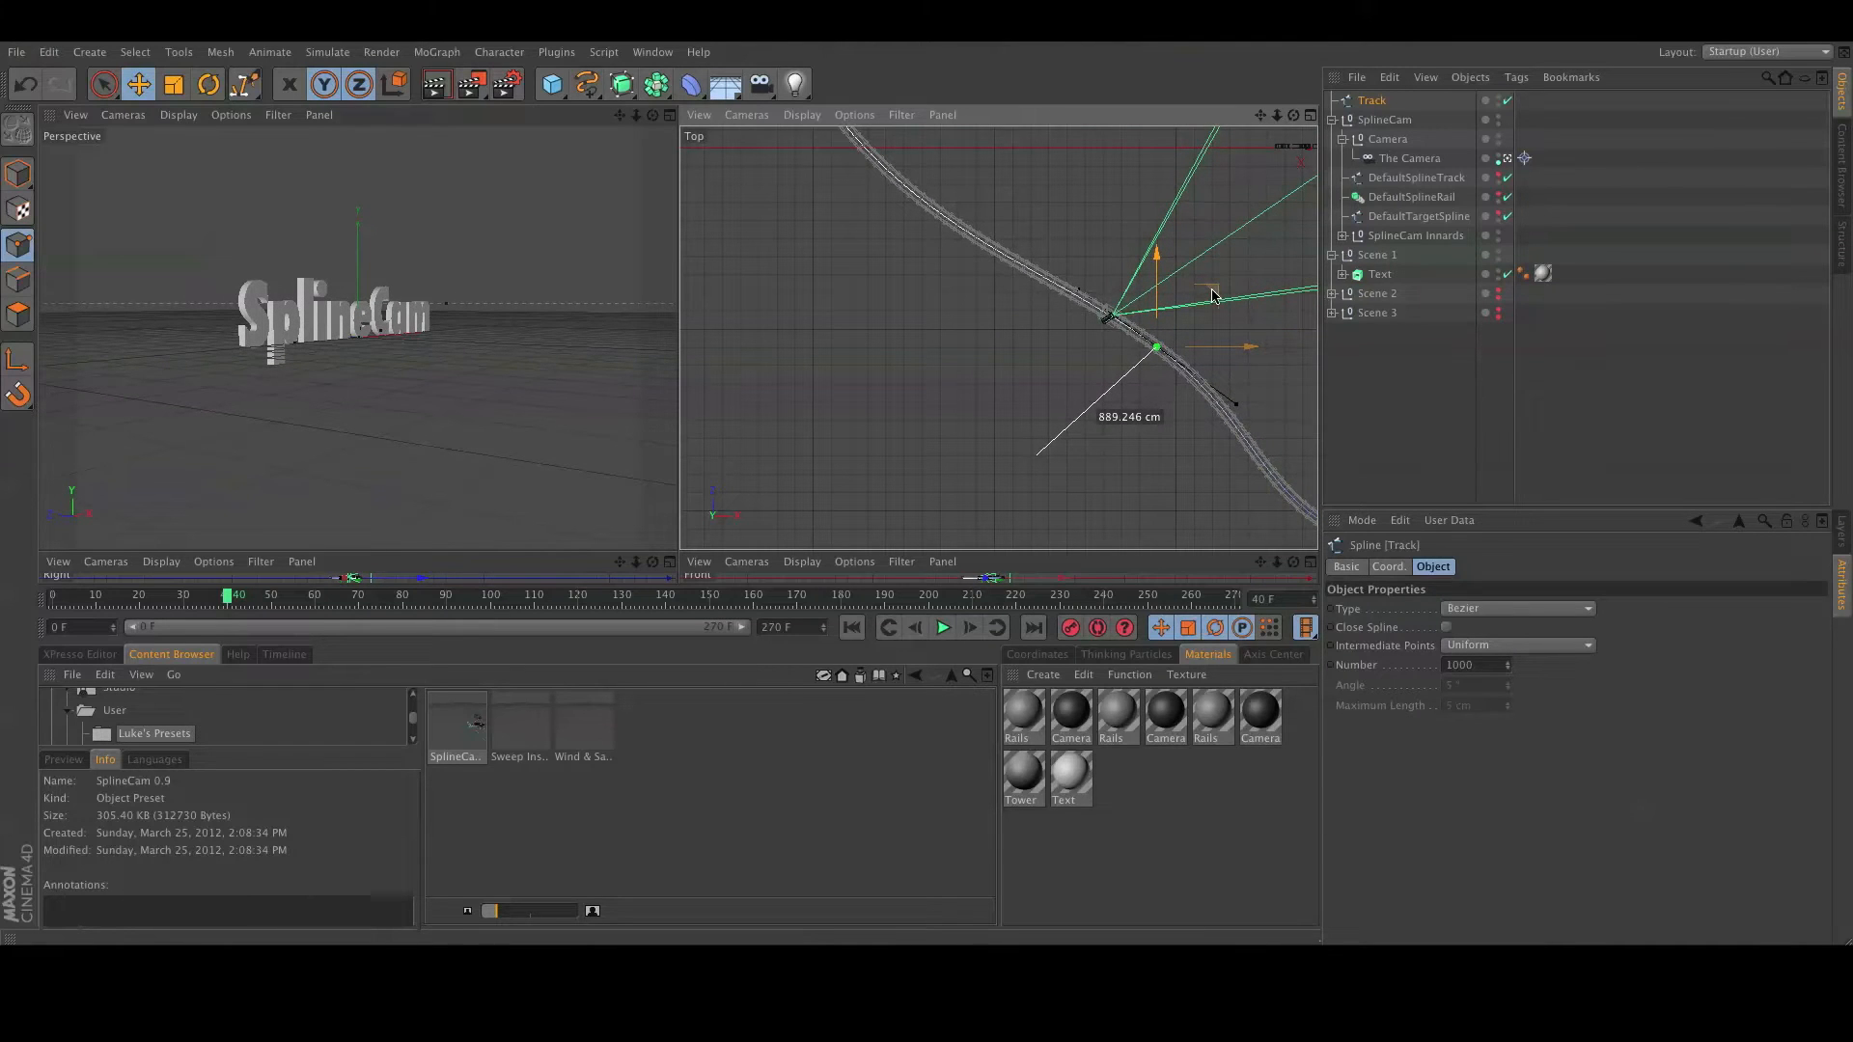
mouse_move(1211, 299)
mouse_down()
mouse_move(1168, 353)
mouse_move(1235, 292)
mouse_move(1166, 380)
mouse_move(1237, 293)
mouse_up()
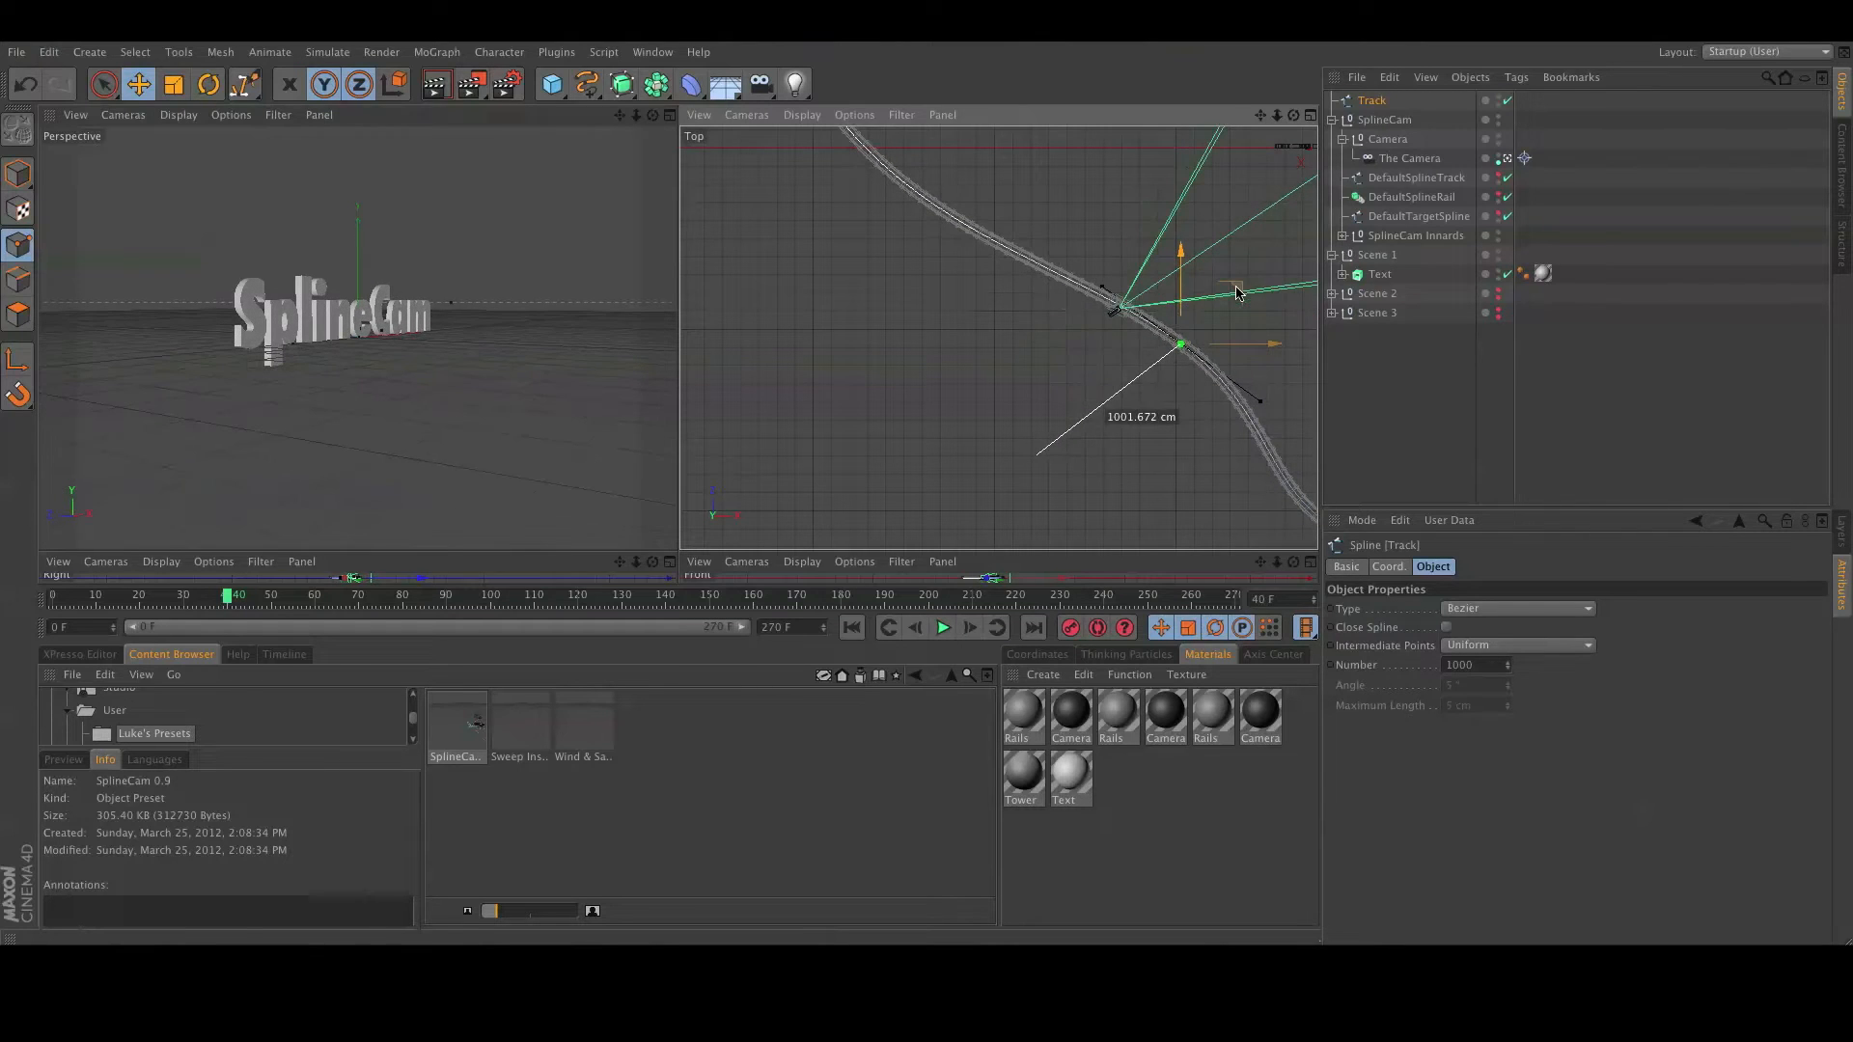
drag(1205, 324, 1257, 255)
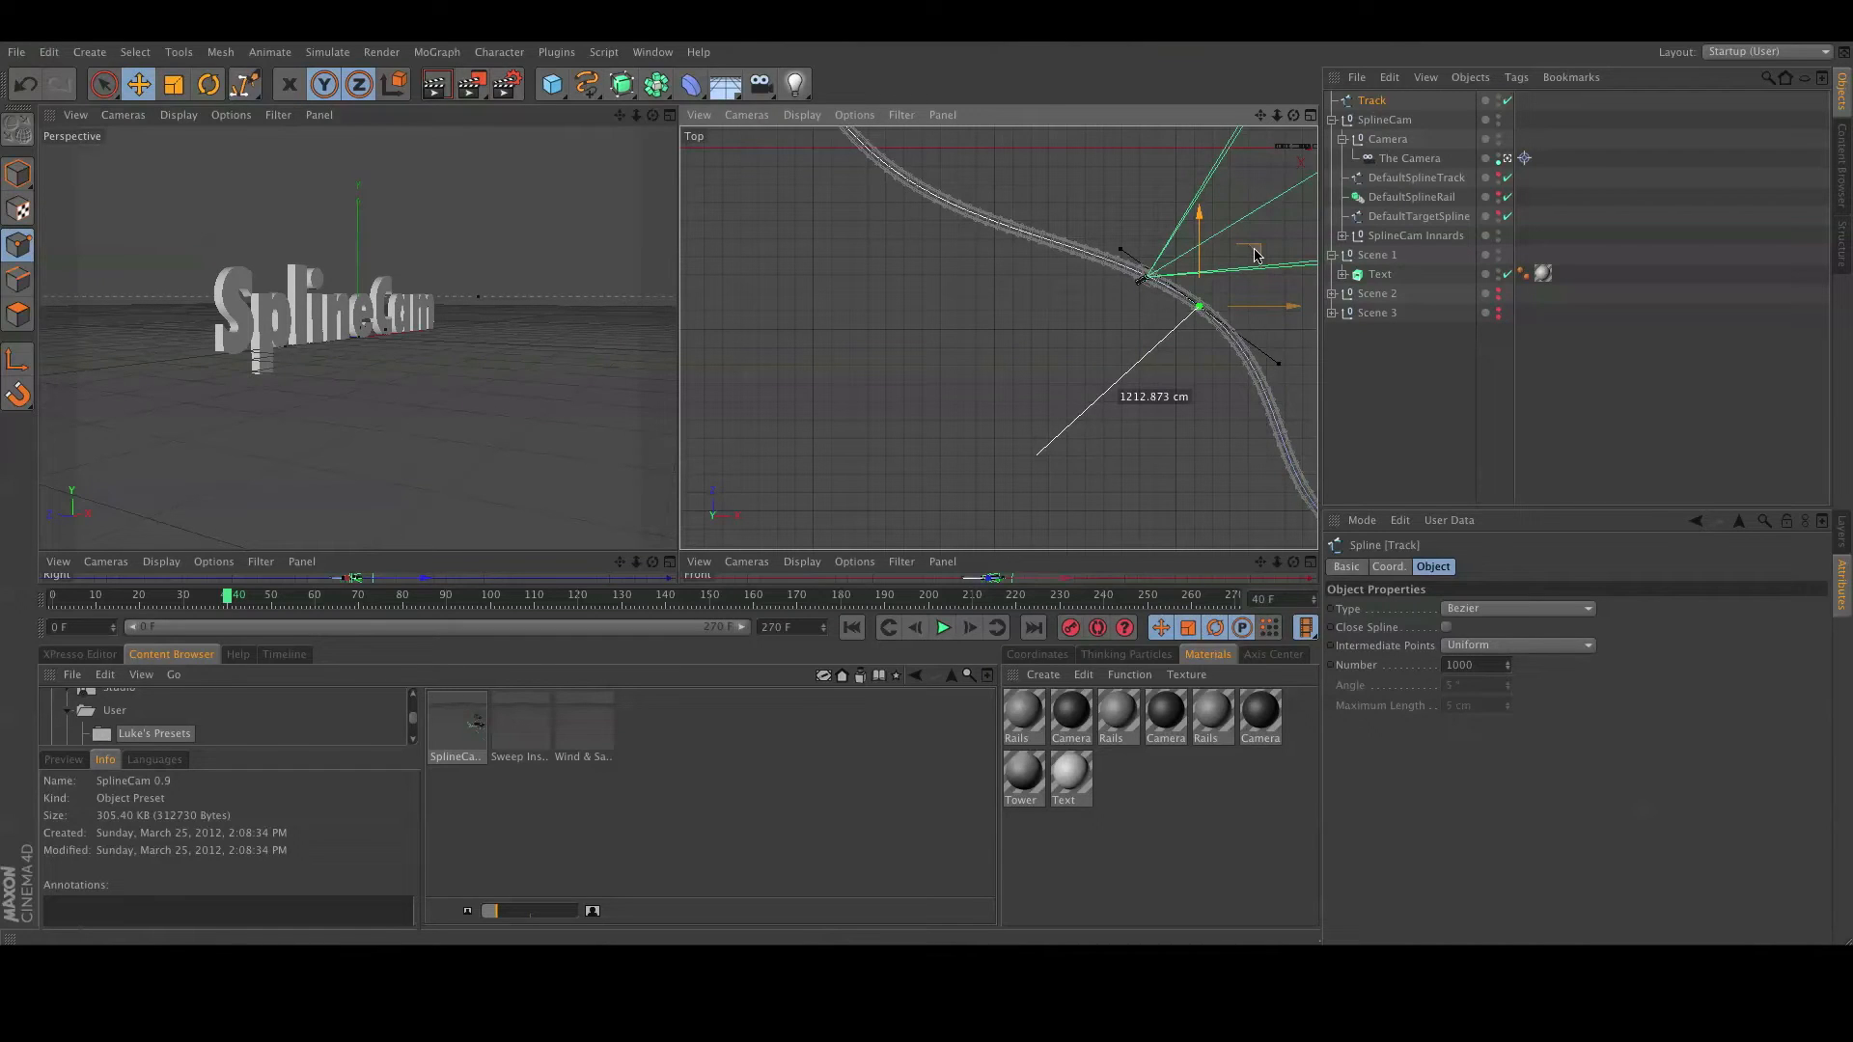
drag(1257, 255, 1213, 289)
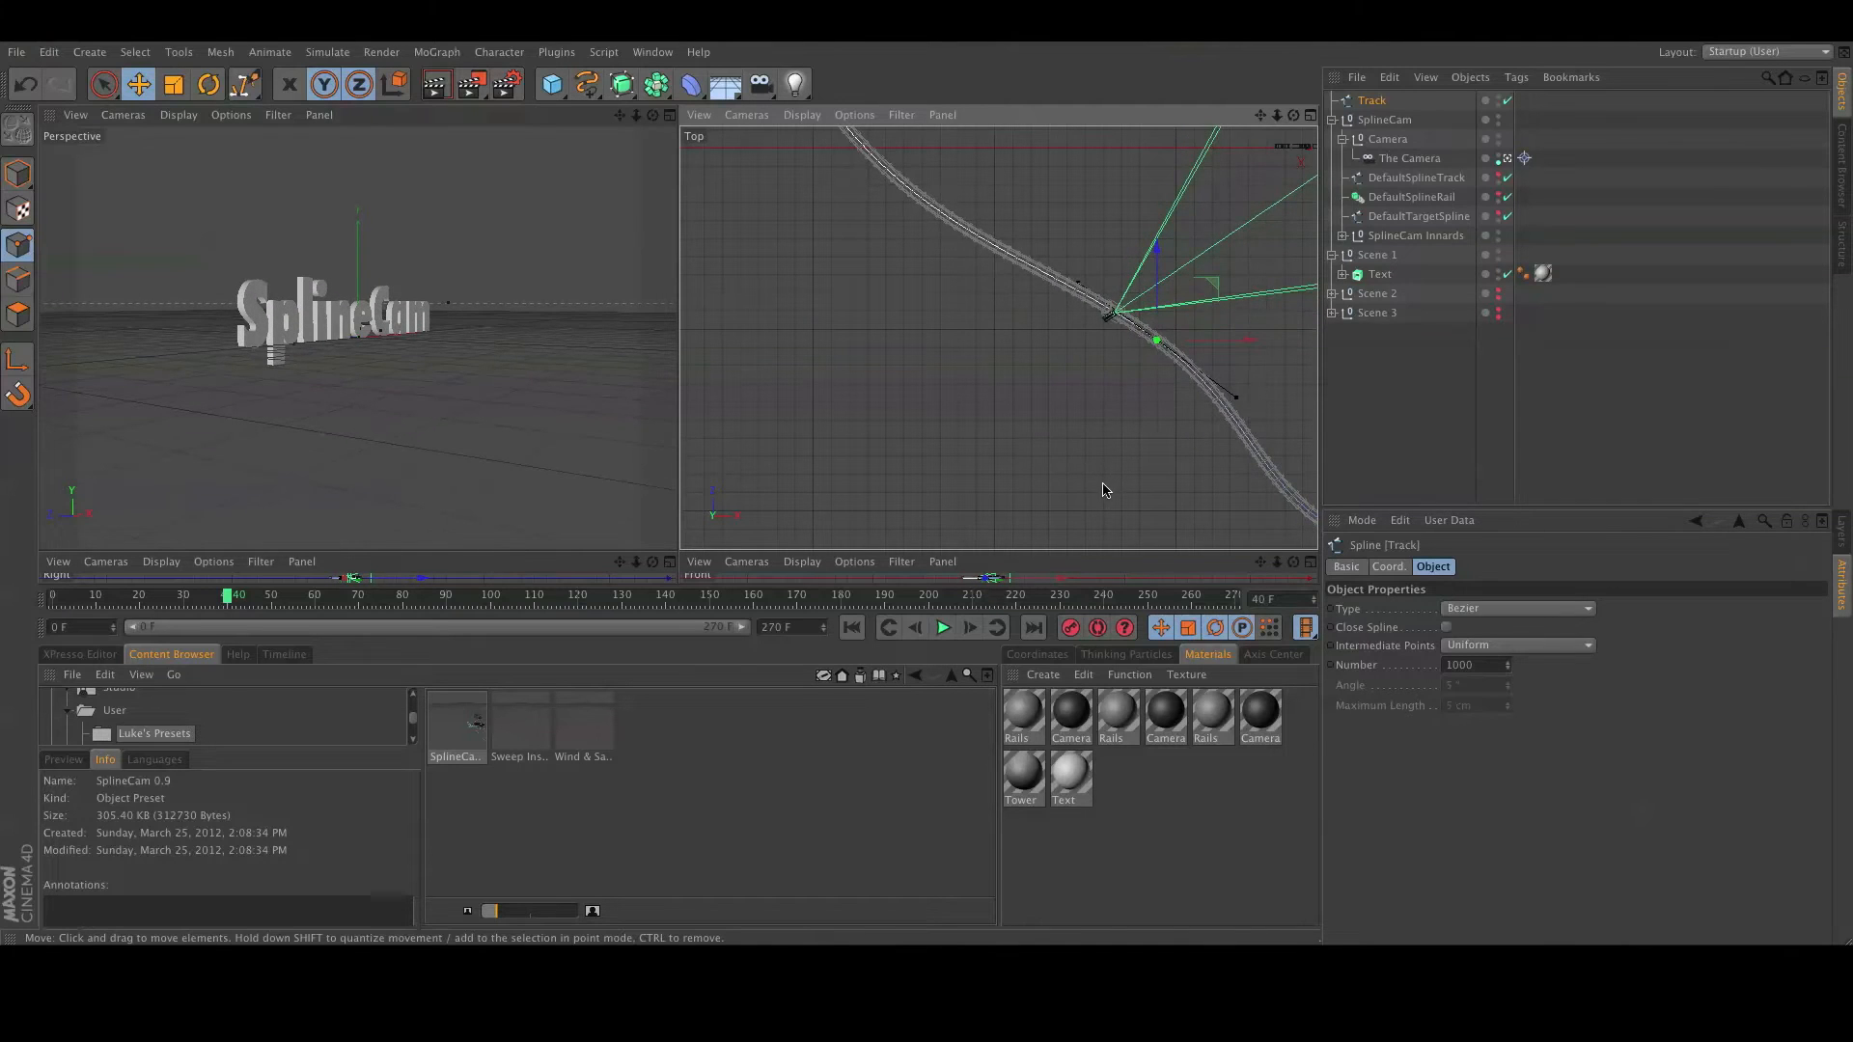
Move the Track spline's end point near the Z axis and its far start point closer to the text.
alt+middle_drag(1131, 433, 906, 367)
click(1130, 467)
drag(1193, 417, 1193, 305)
alt+middle_drag(915, 285, 1178, 498)
click(865, 254)
drag(910, 190, 1052, 237)
alt+middle_drag(1078, 502, 880, 417)
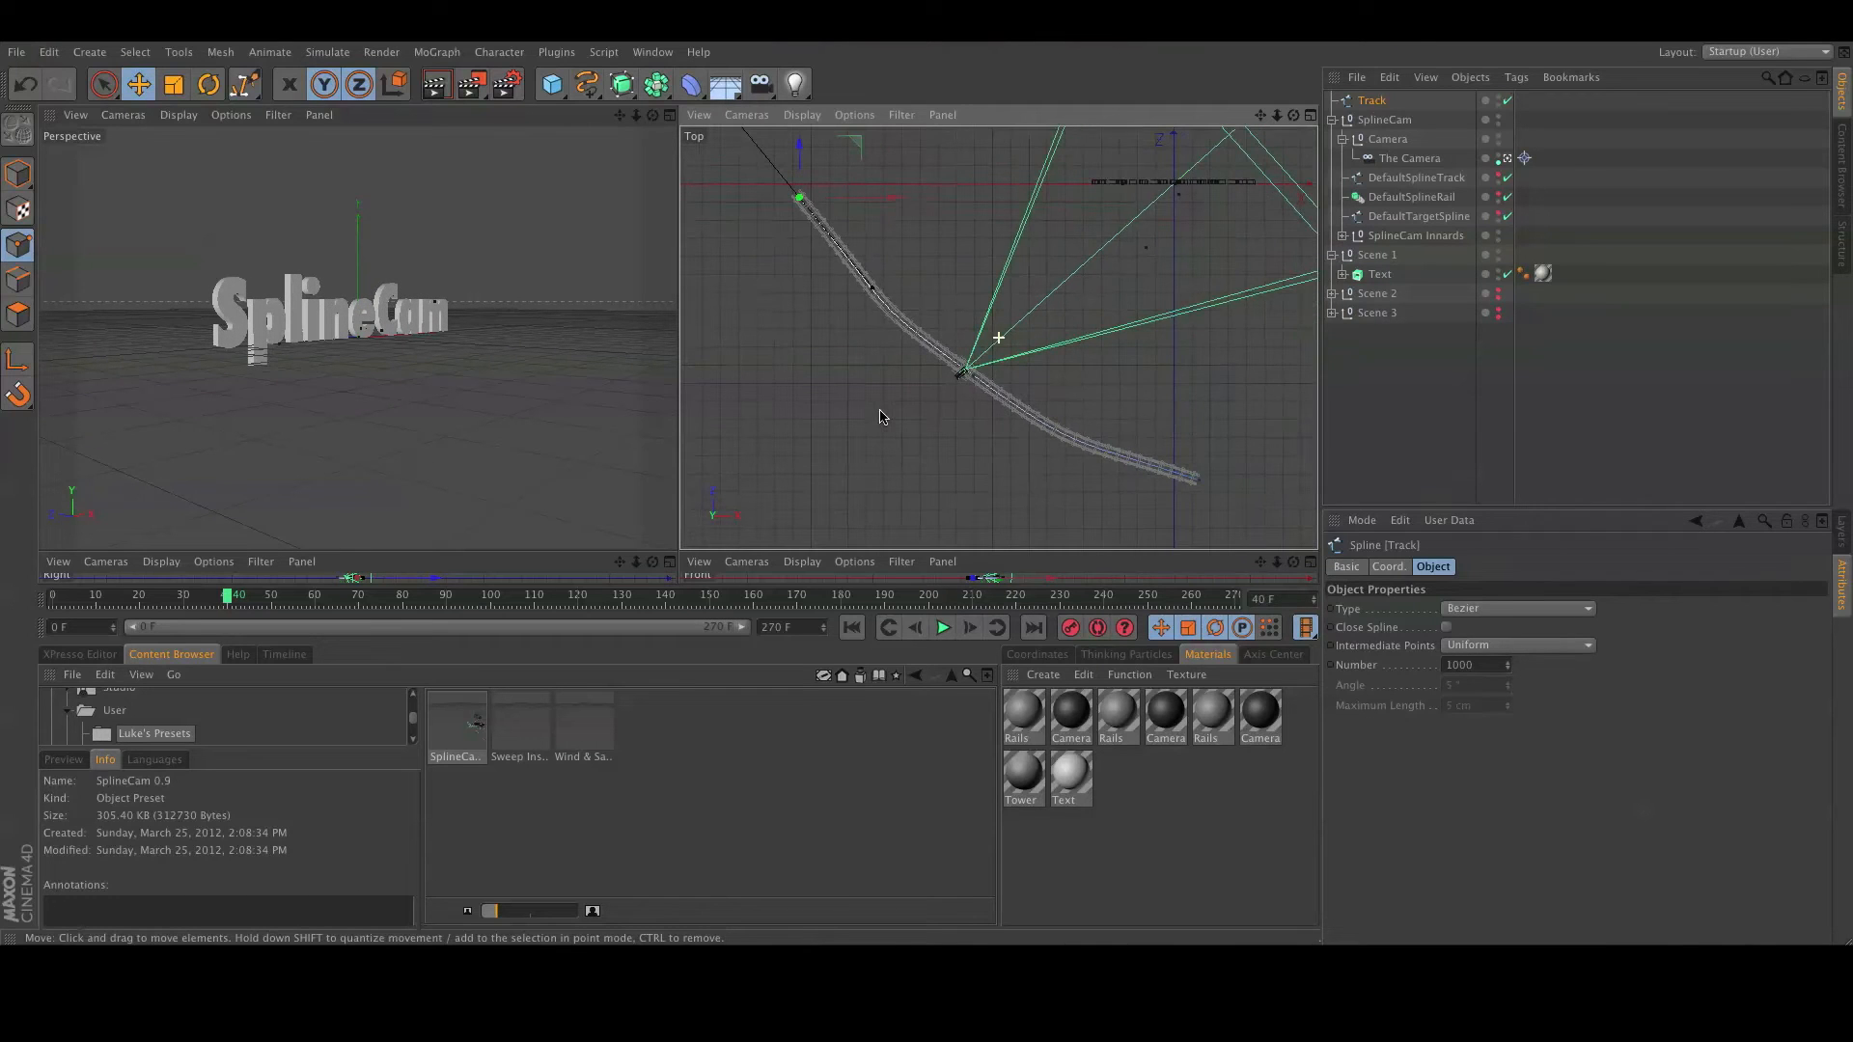
Apply Soft Interpolation to all points of the Track spline.
key(ctrl+a)
right_click(994, 404)
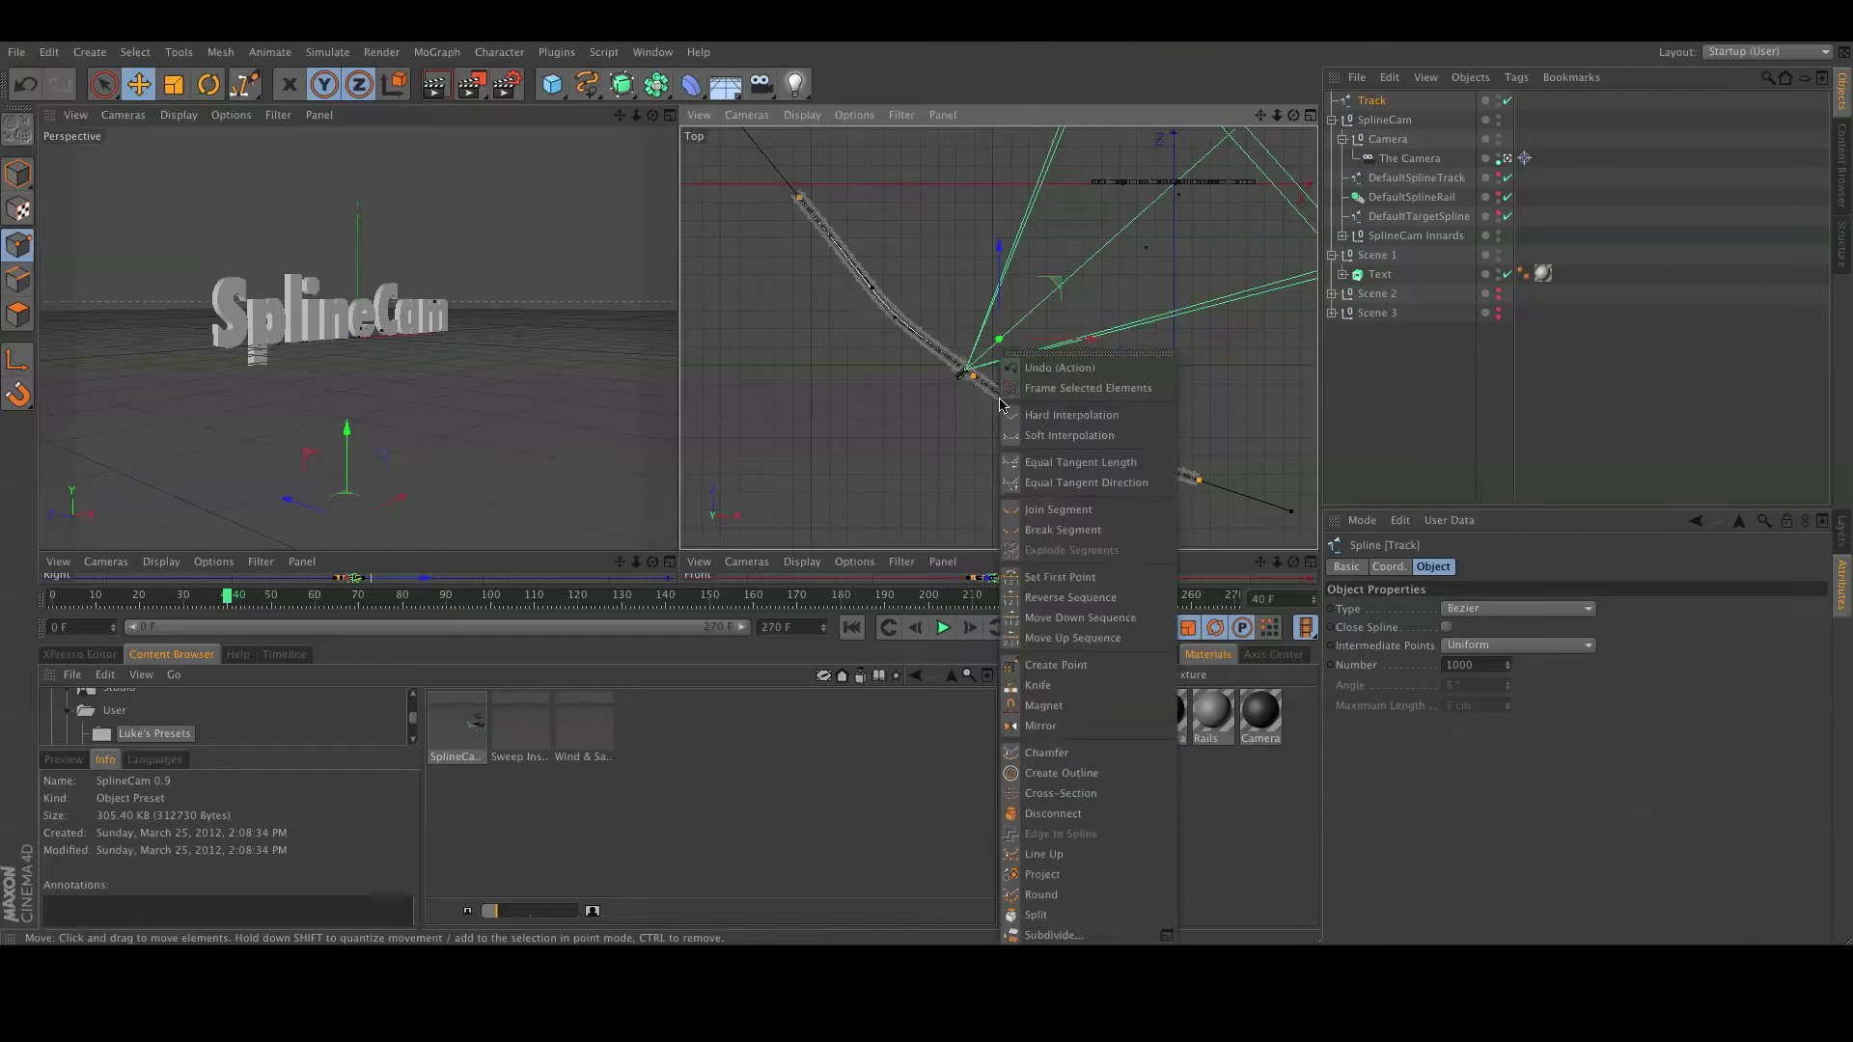
click(1061, 437)
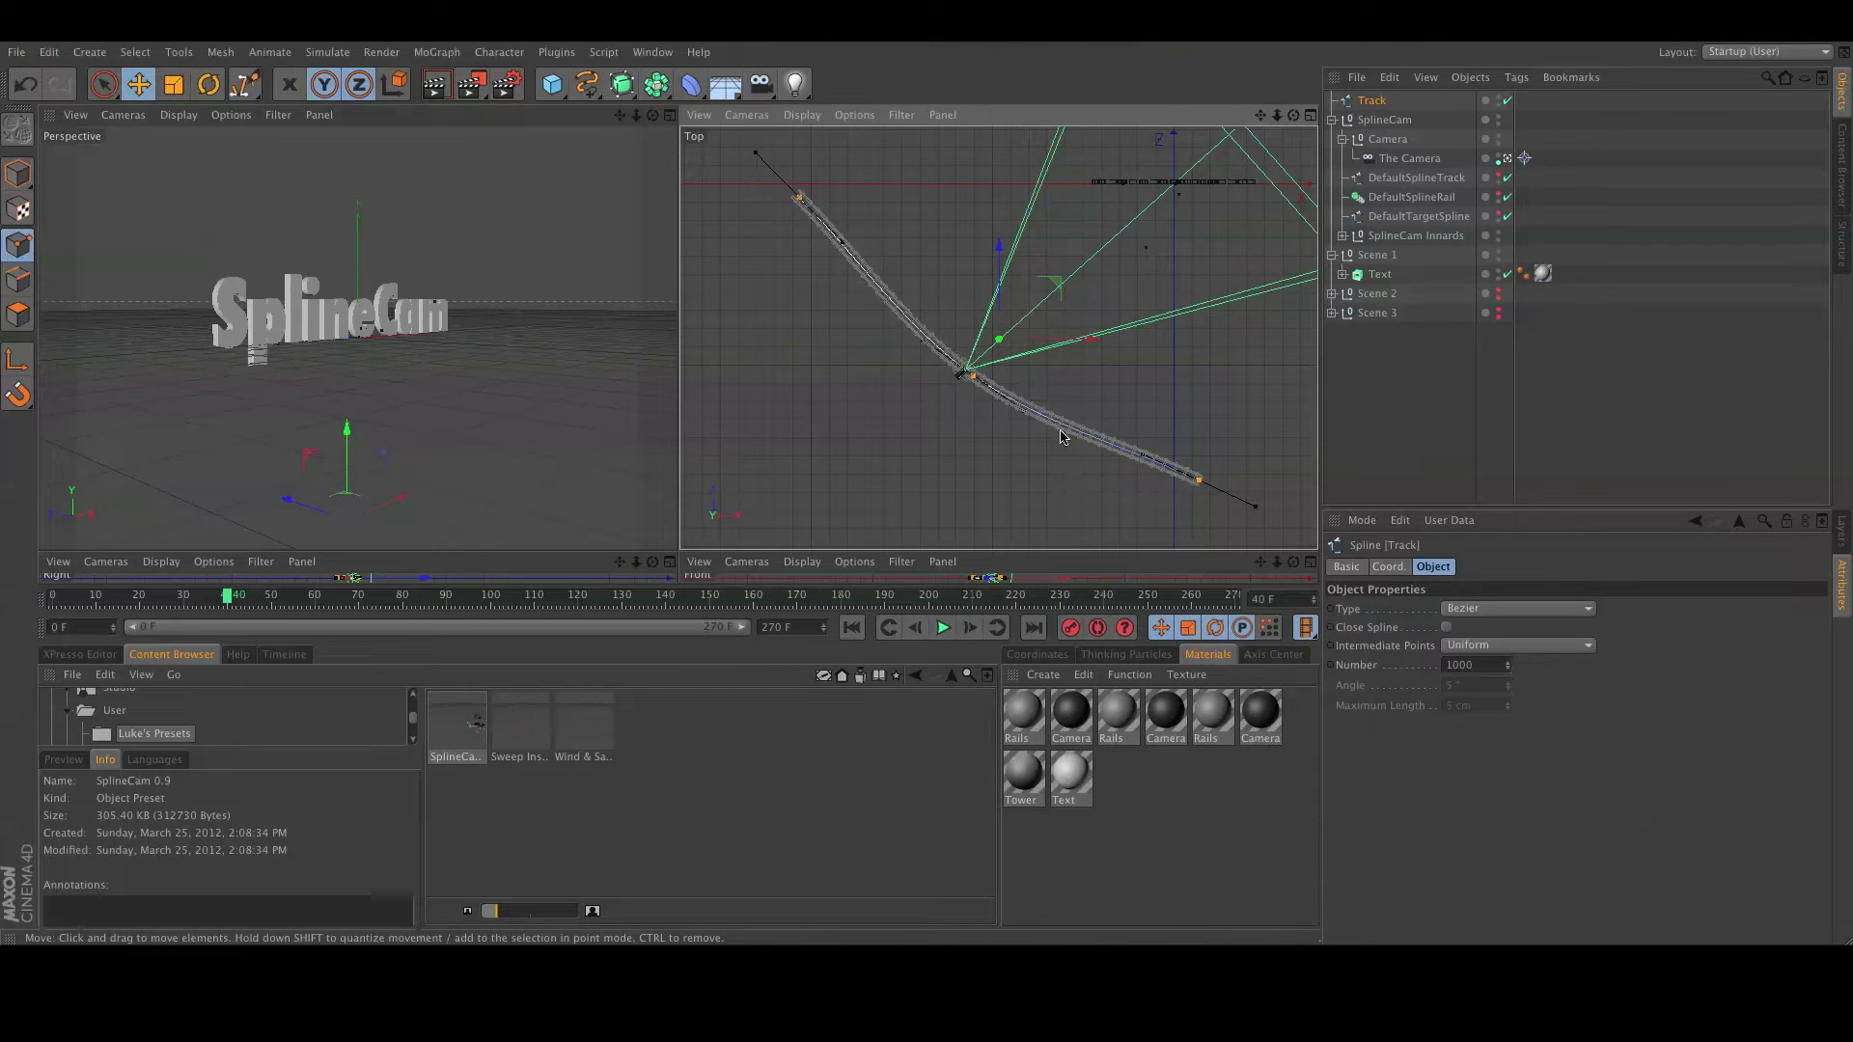
Play the animation from the first frame to check the camera's path along the reshaped track.
click(851, 627)
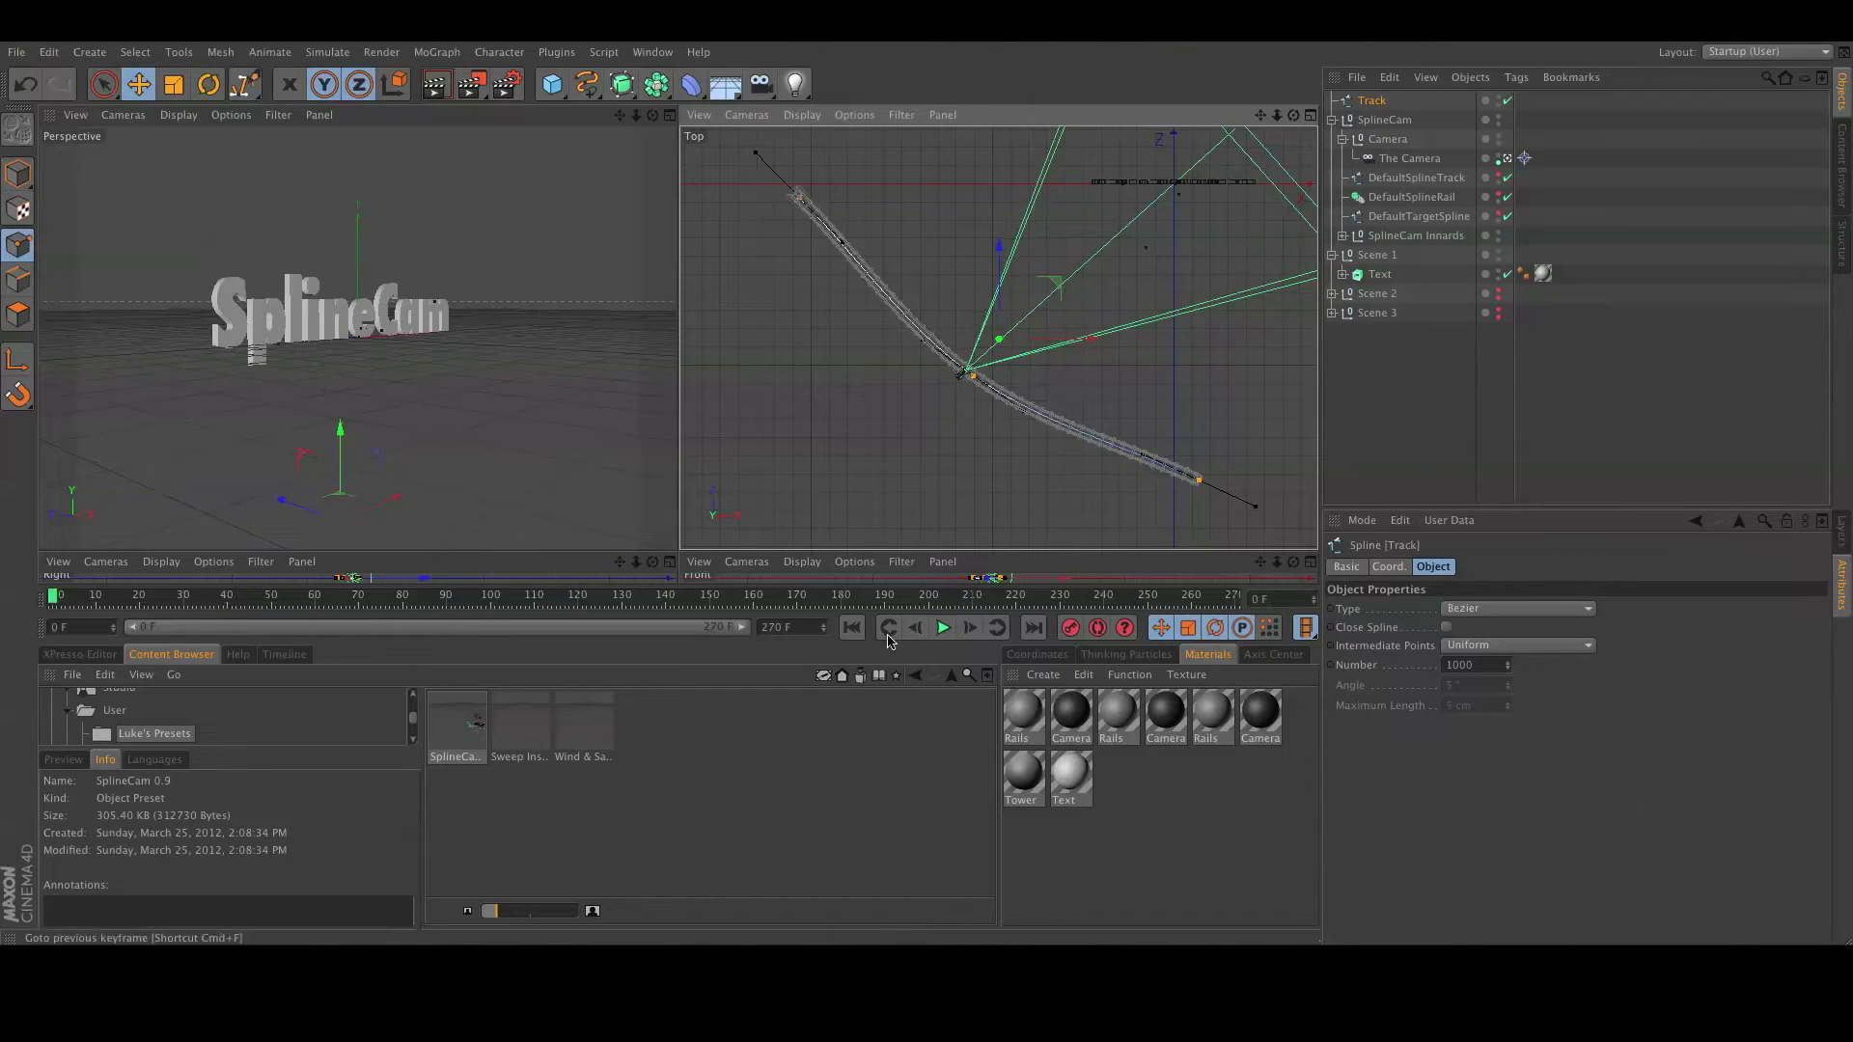
click(944, 628)
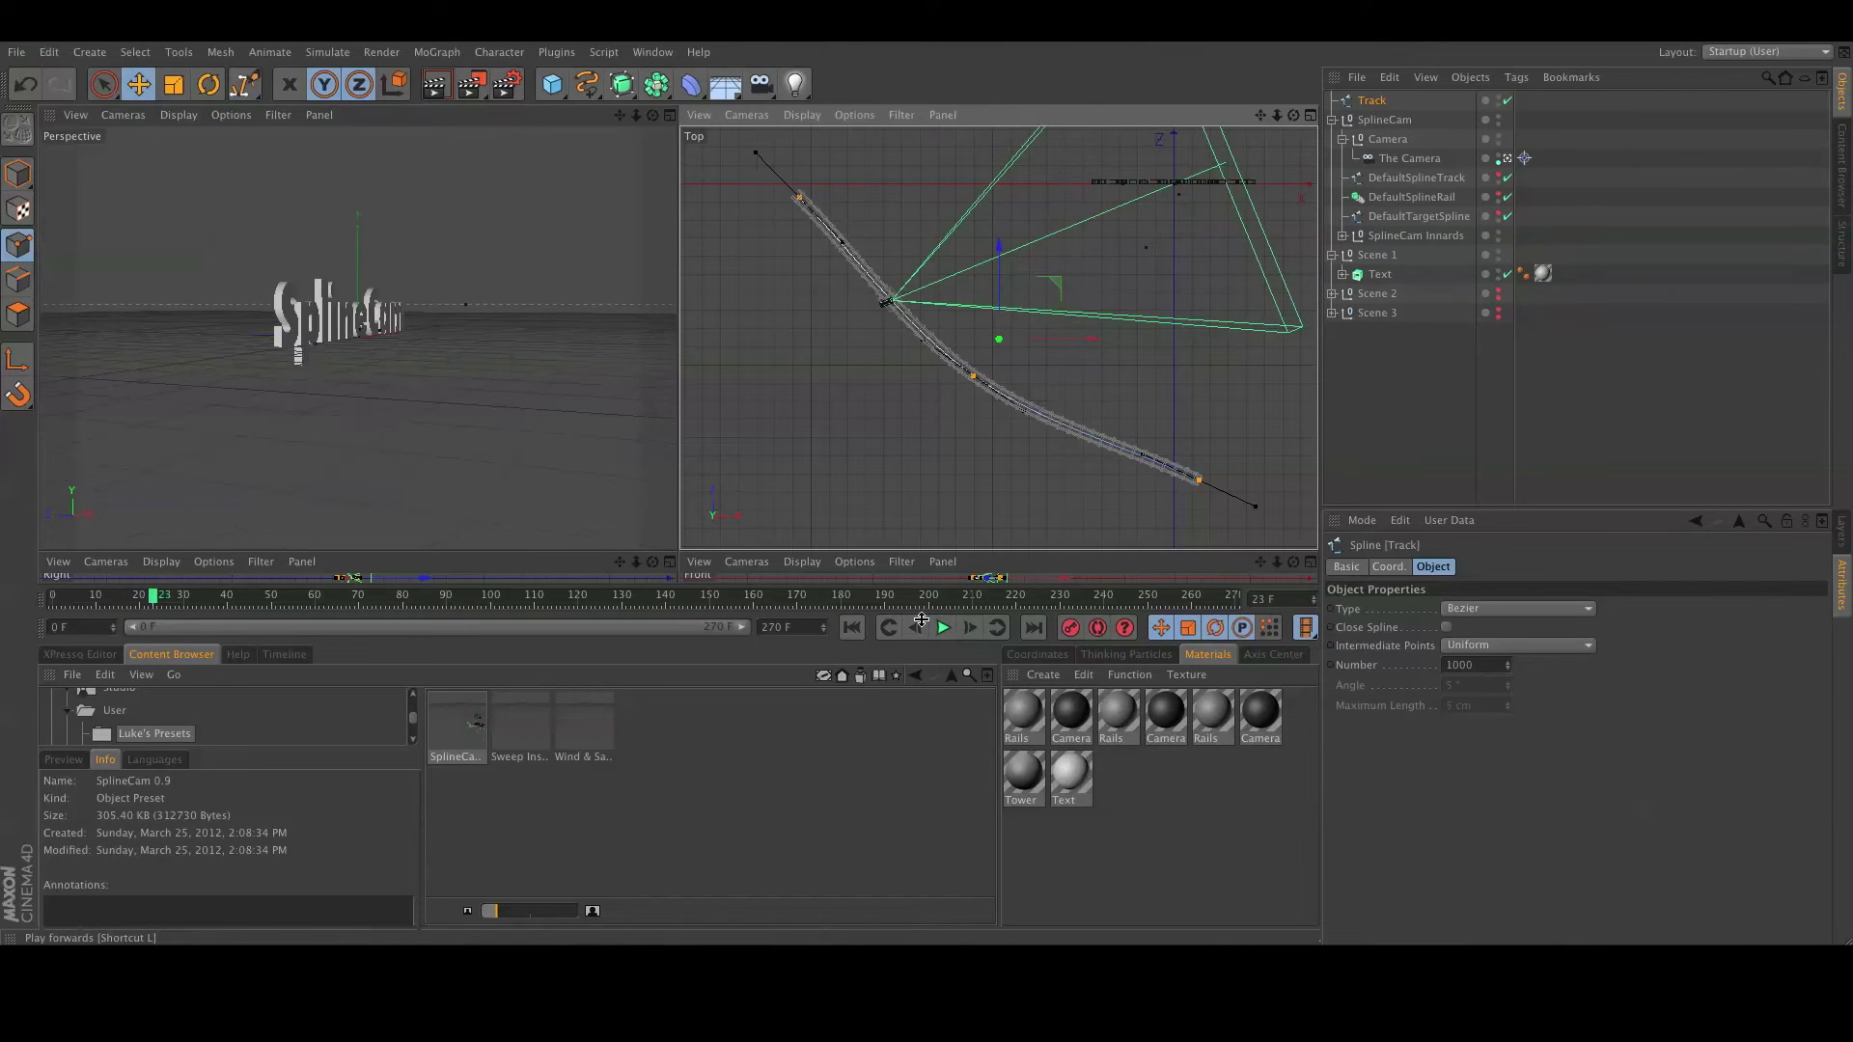
click(944, 628)
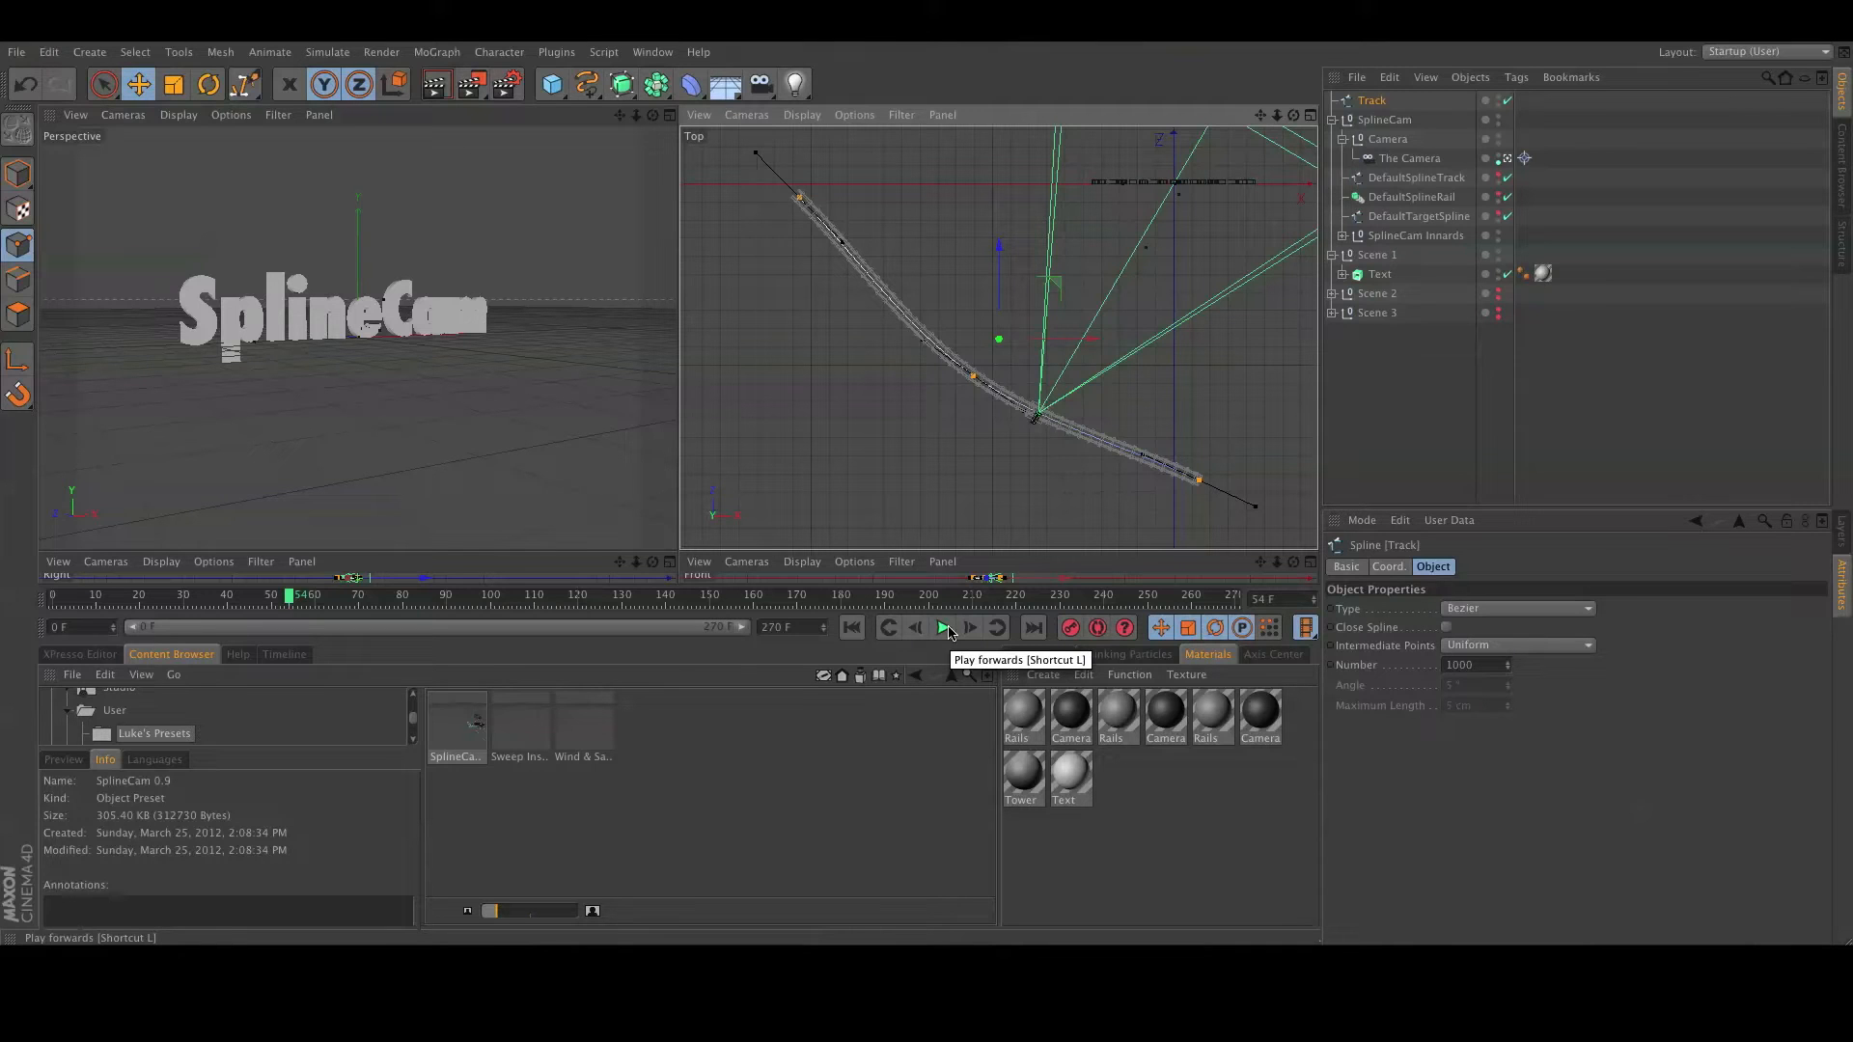
click(945, 628)
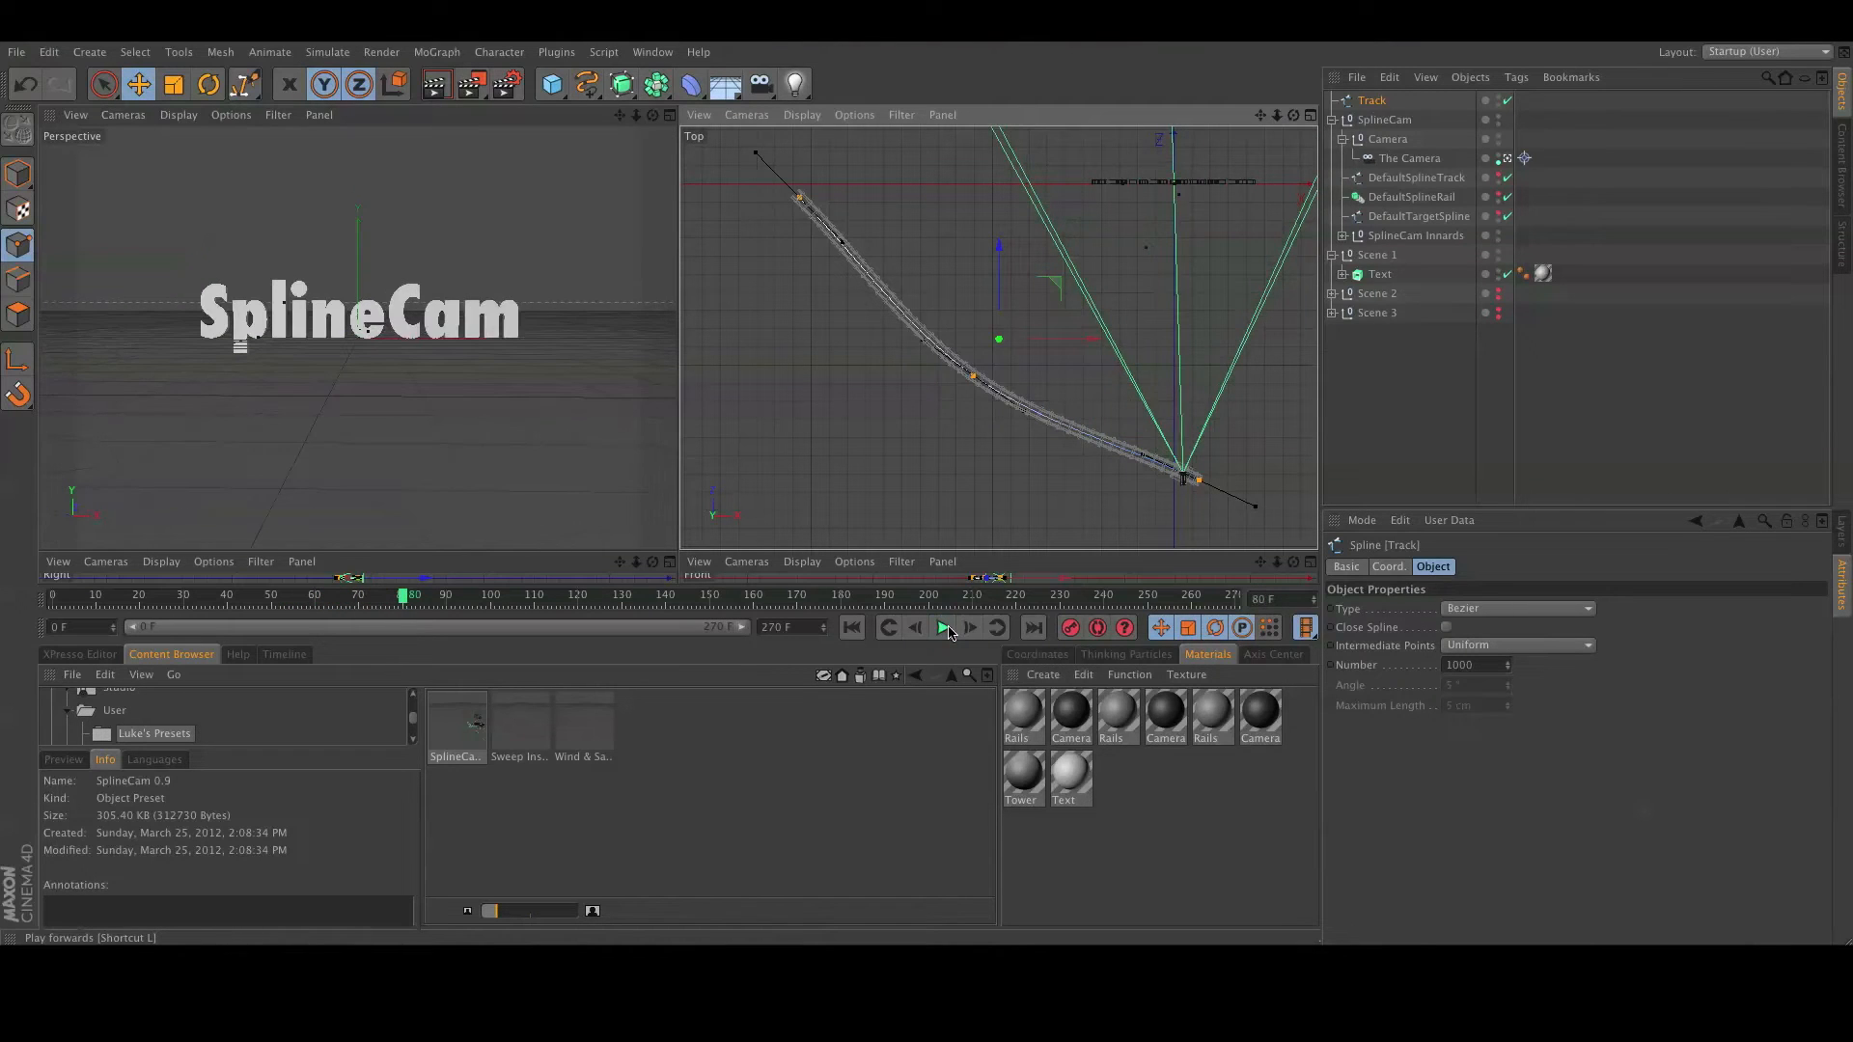
click(946, 628)
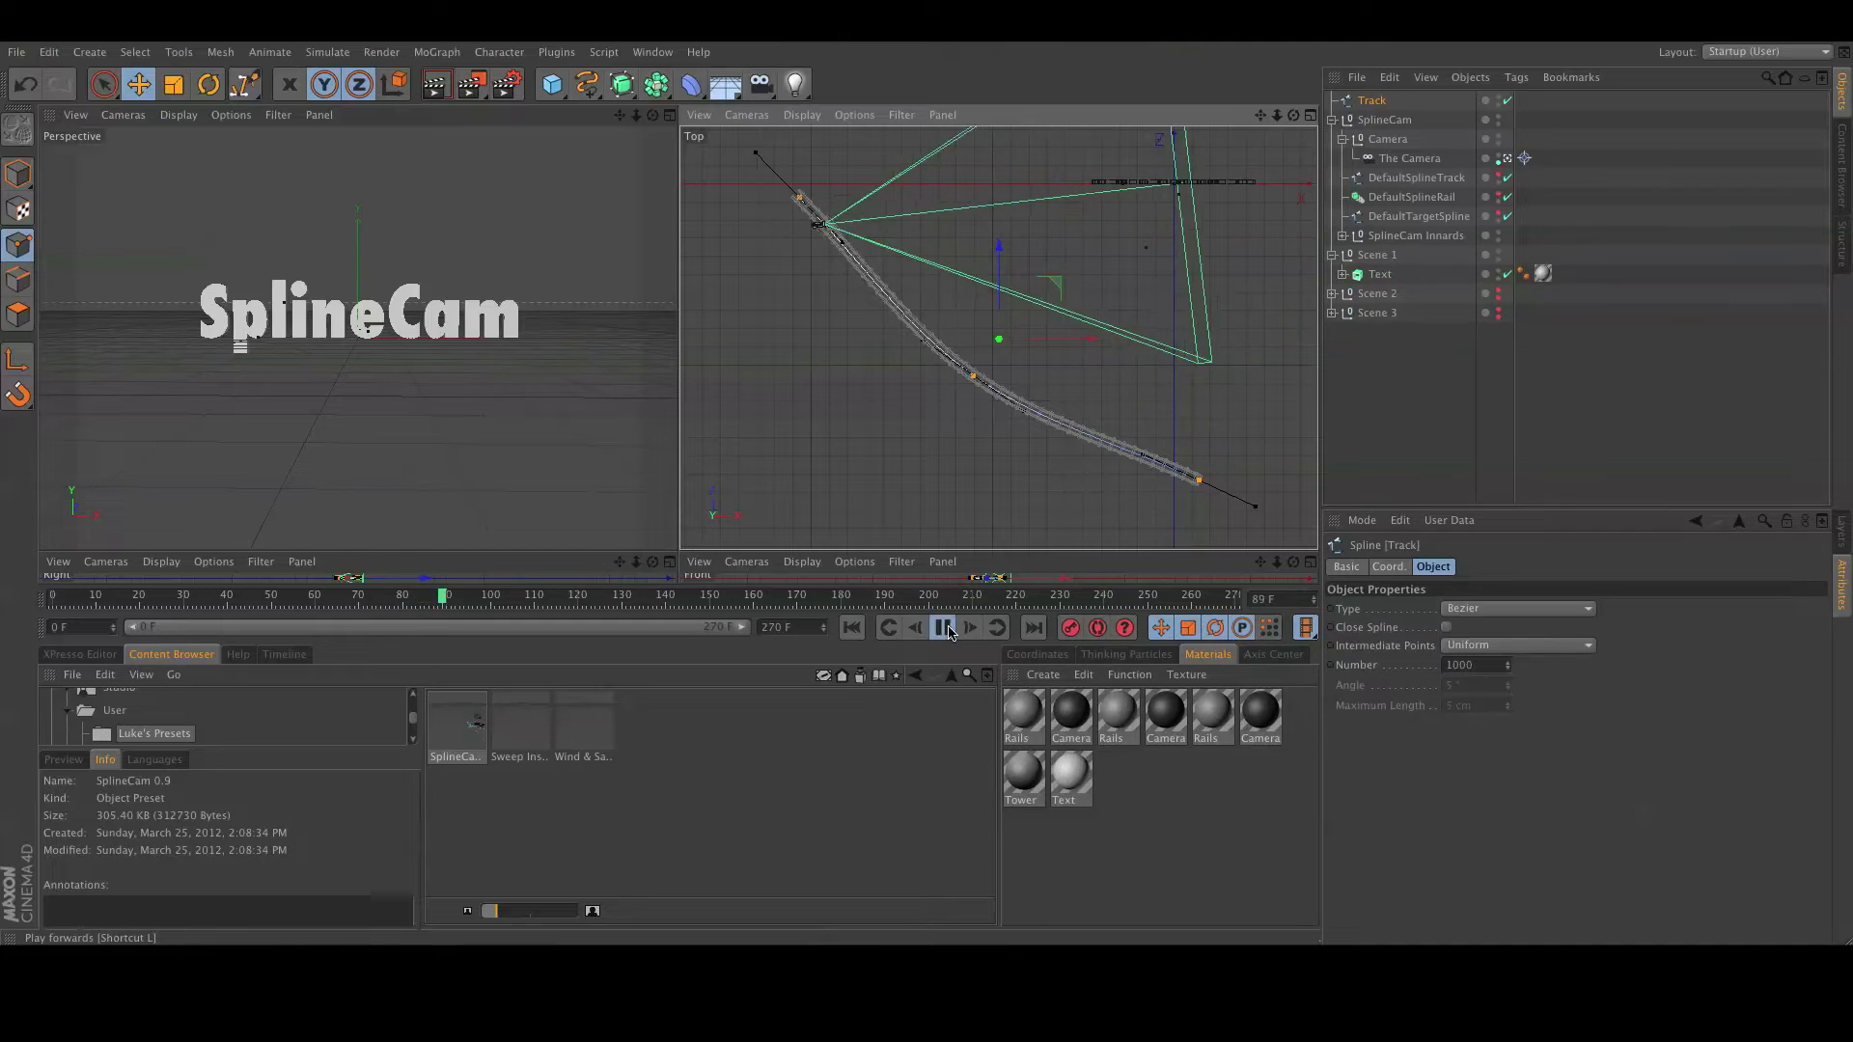
click(946, 628)
Enlarge the Perspective view and play the animation to check the camera's framing of the text, and stop playback.
key(F1)
click(943, 629)
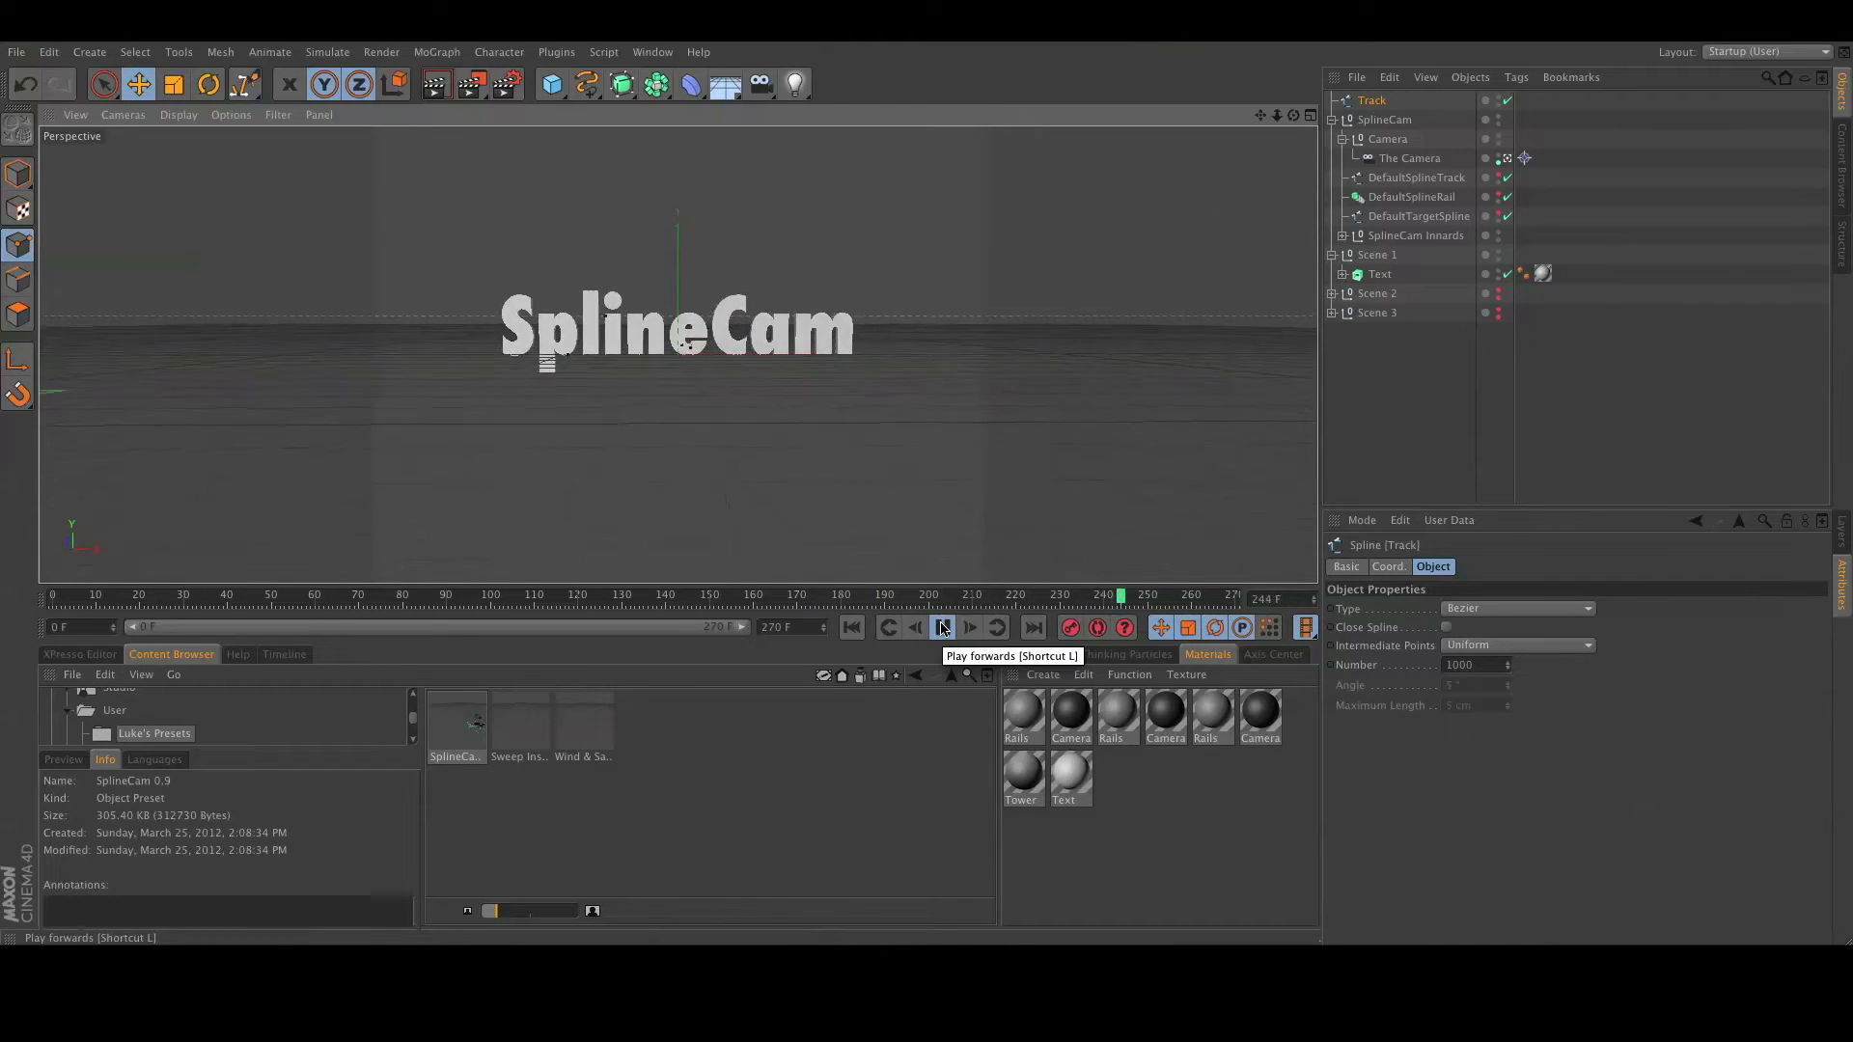
click(943, 628)
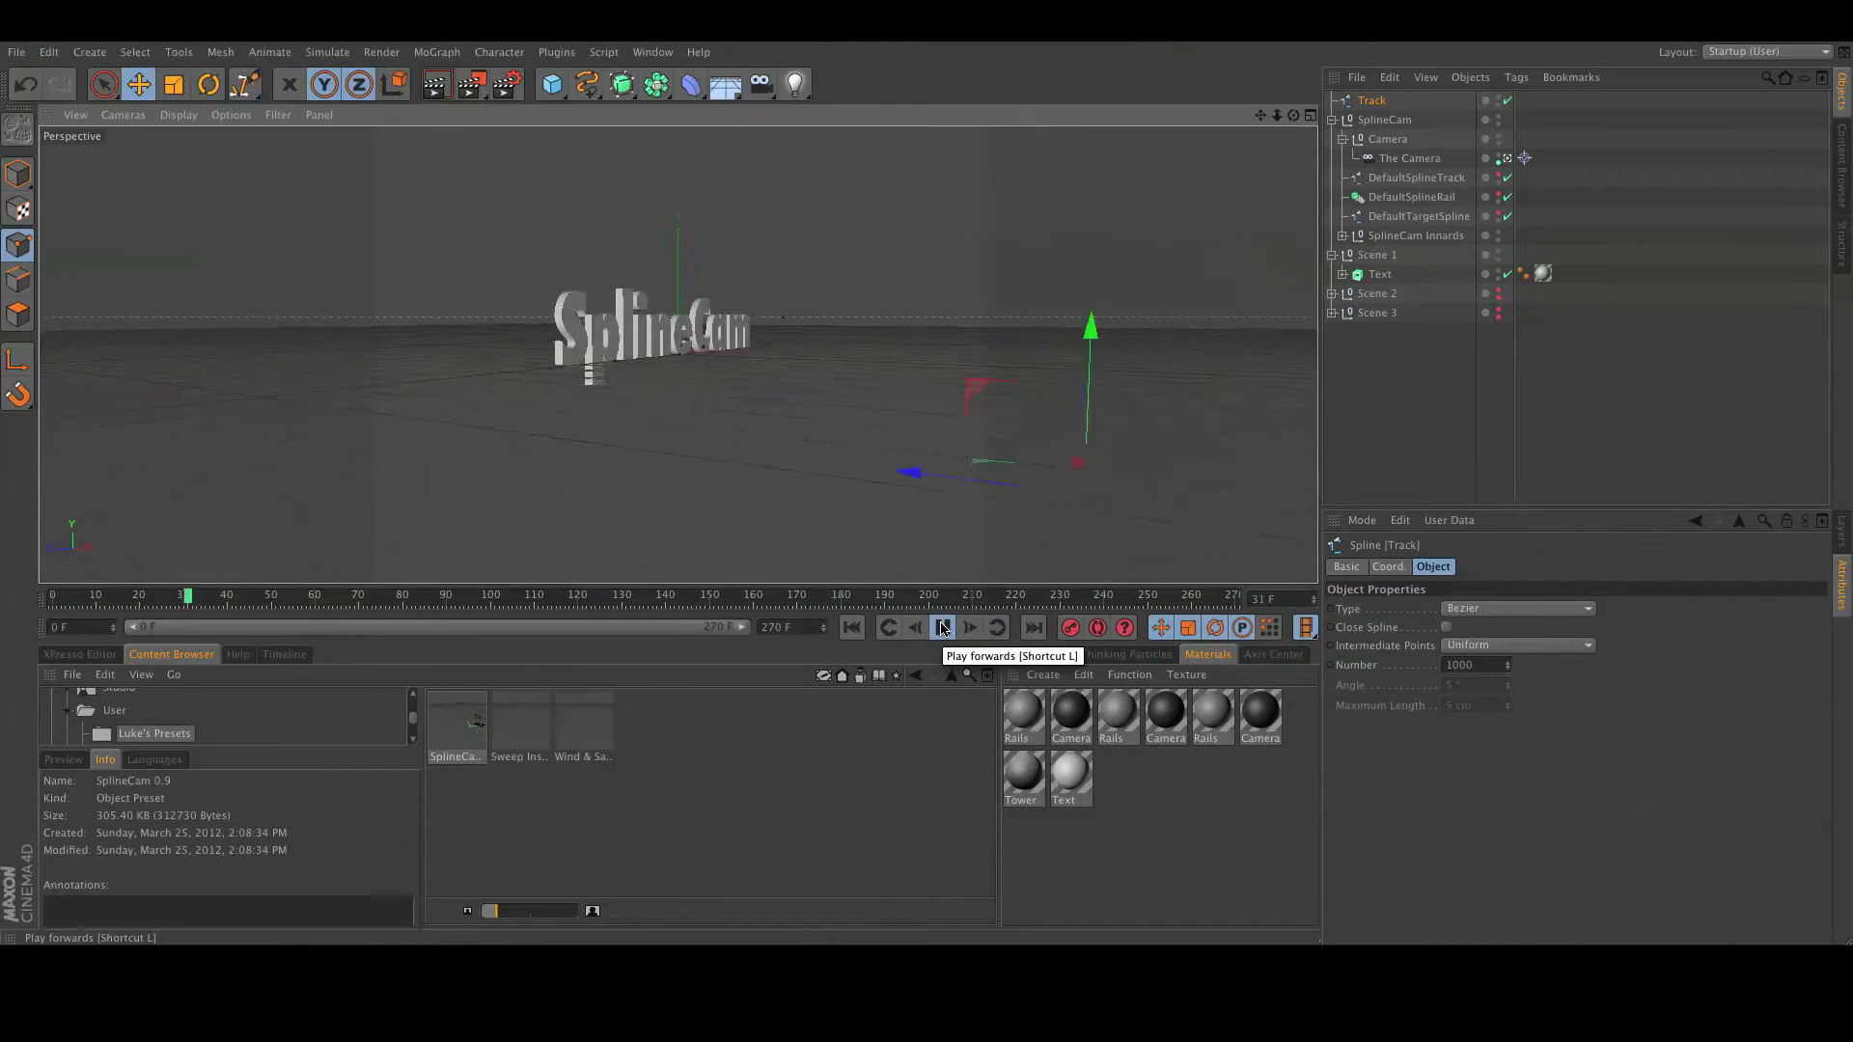
click(943, 628)
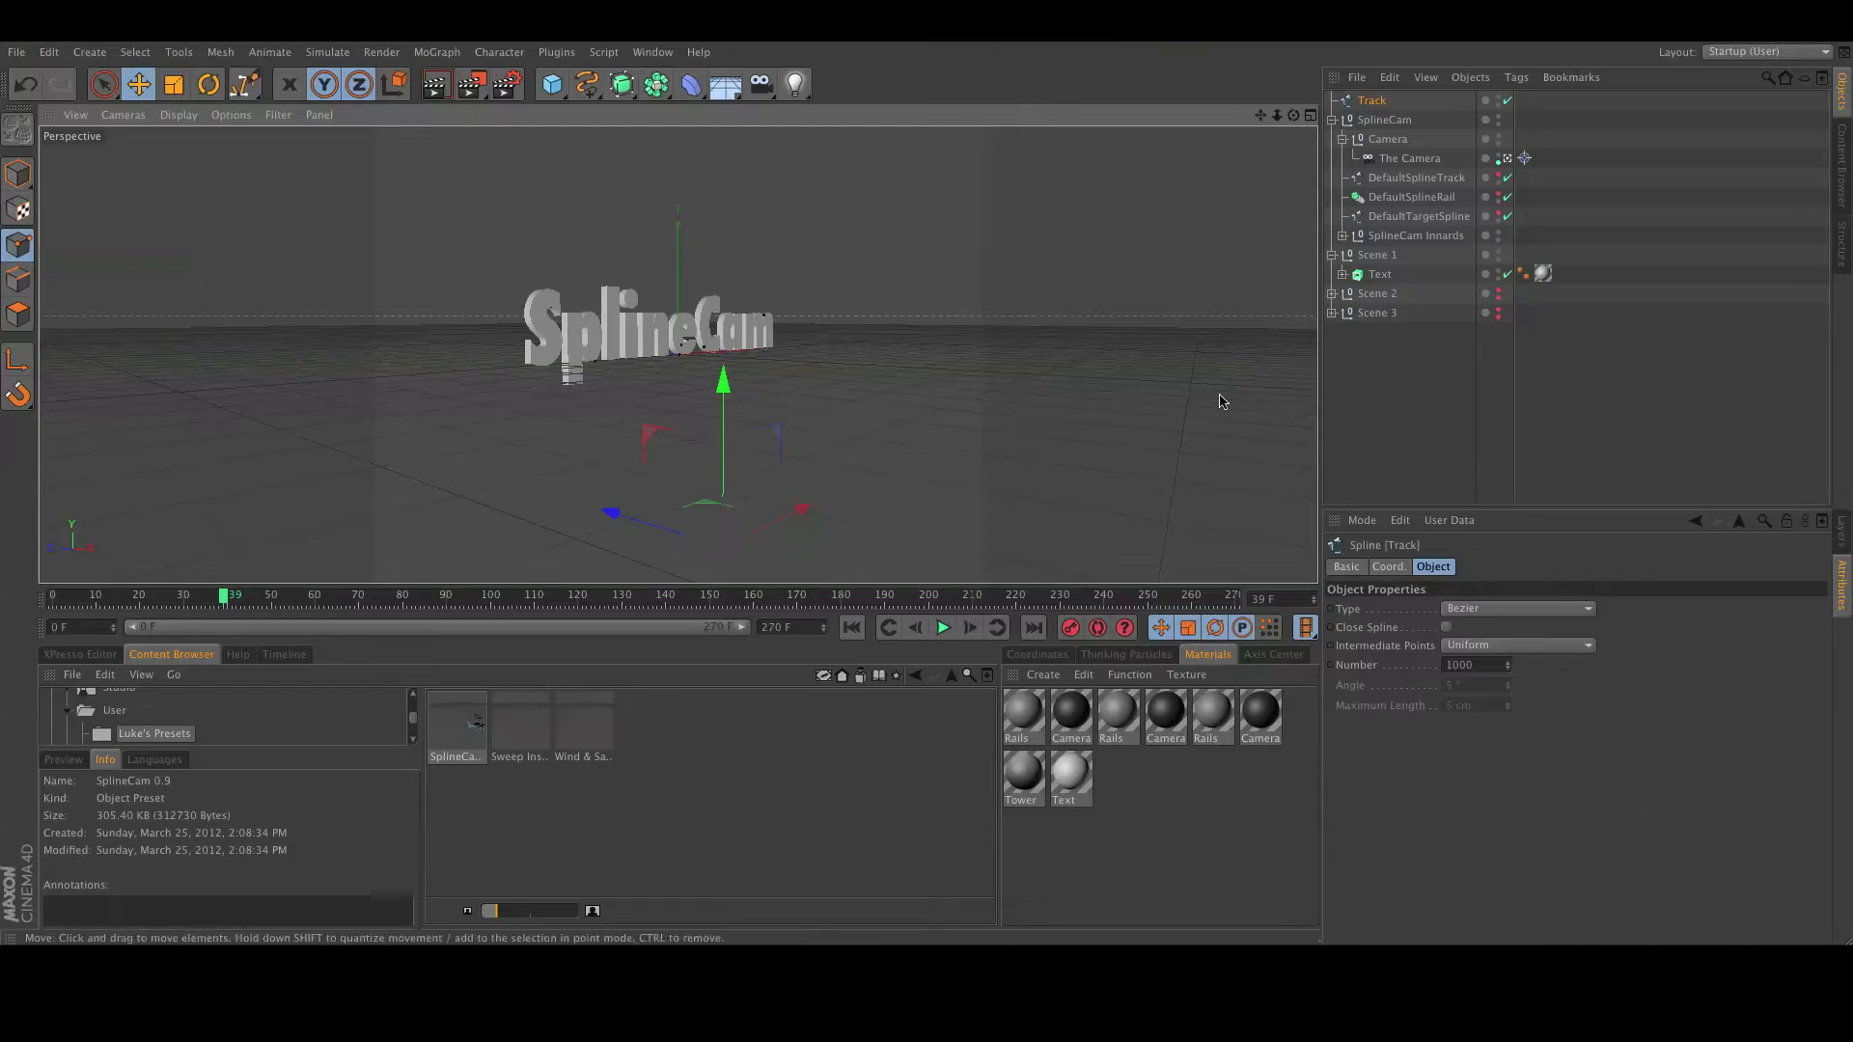
Collapse the Scene 1 group and hide it in the viewport.
click(1332, 255)
click(1424, 258)
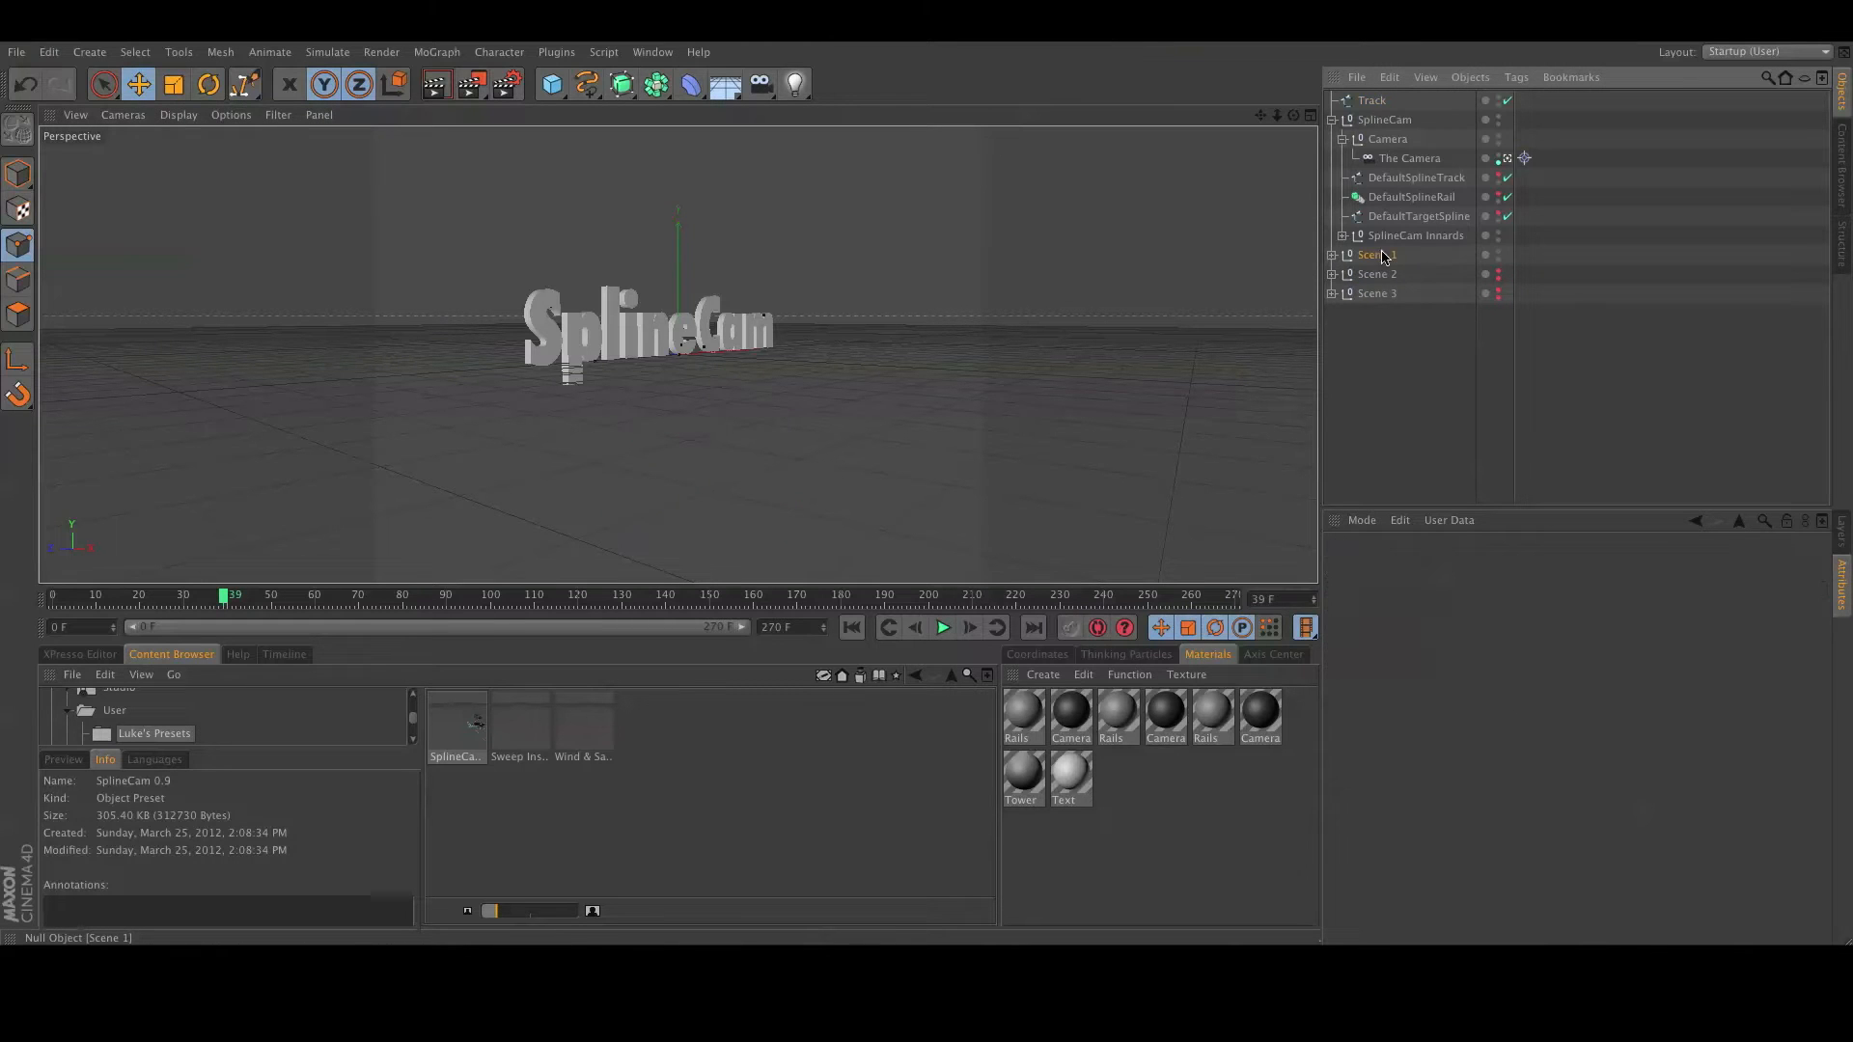
click(1499, 257)
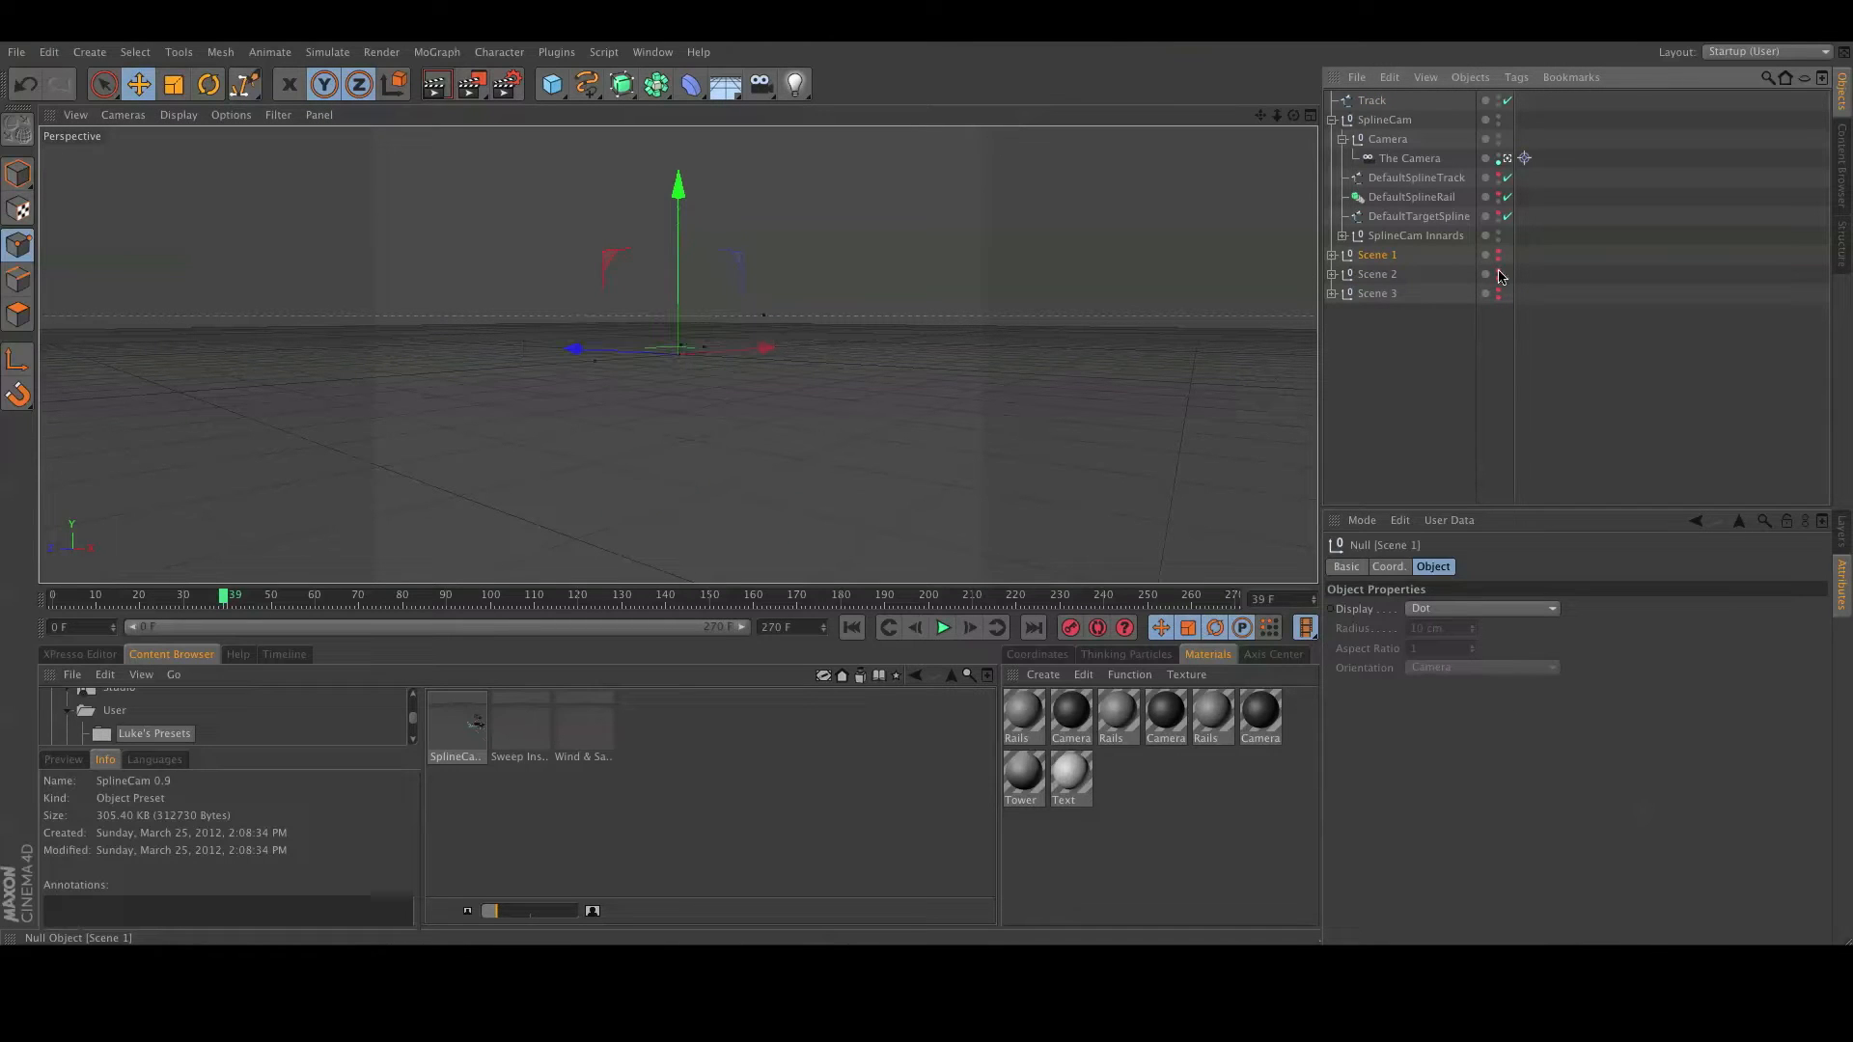
Delete the SplineCam rig and the Track spline from the scene.
click(1378, 122)
key(Delete)
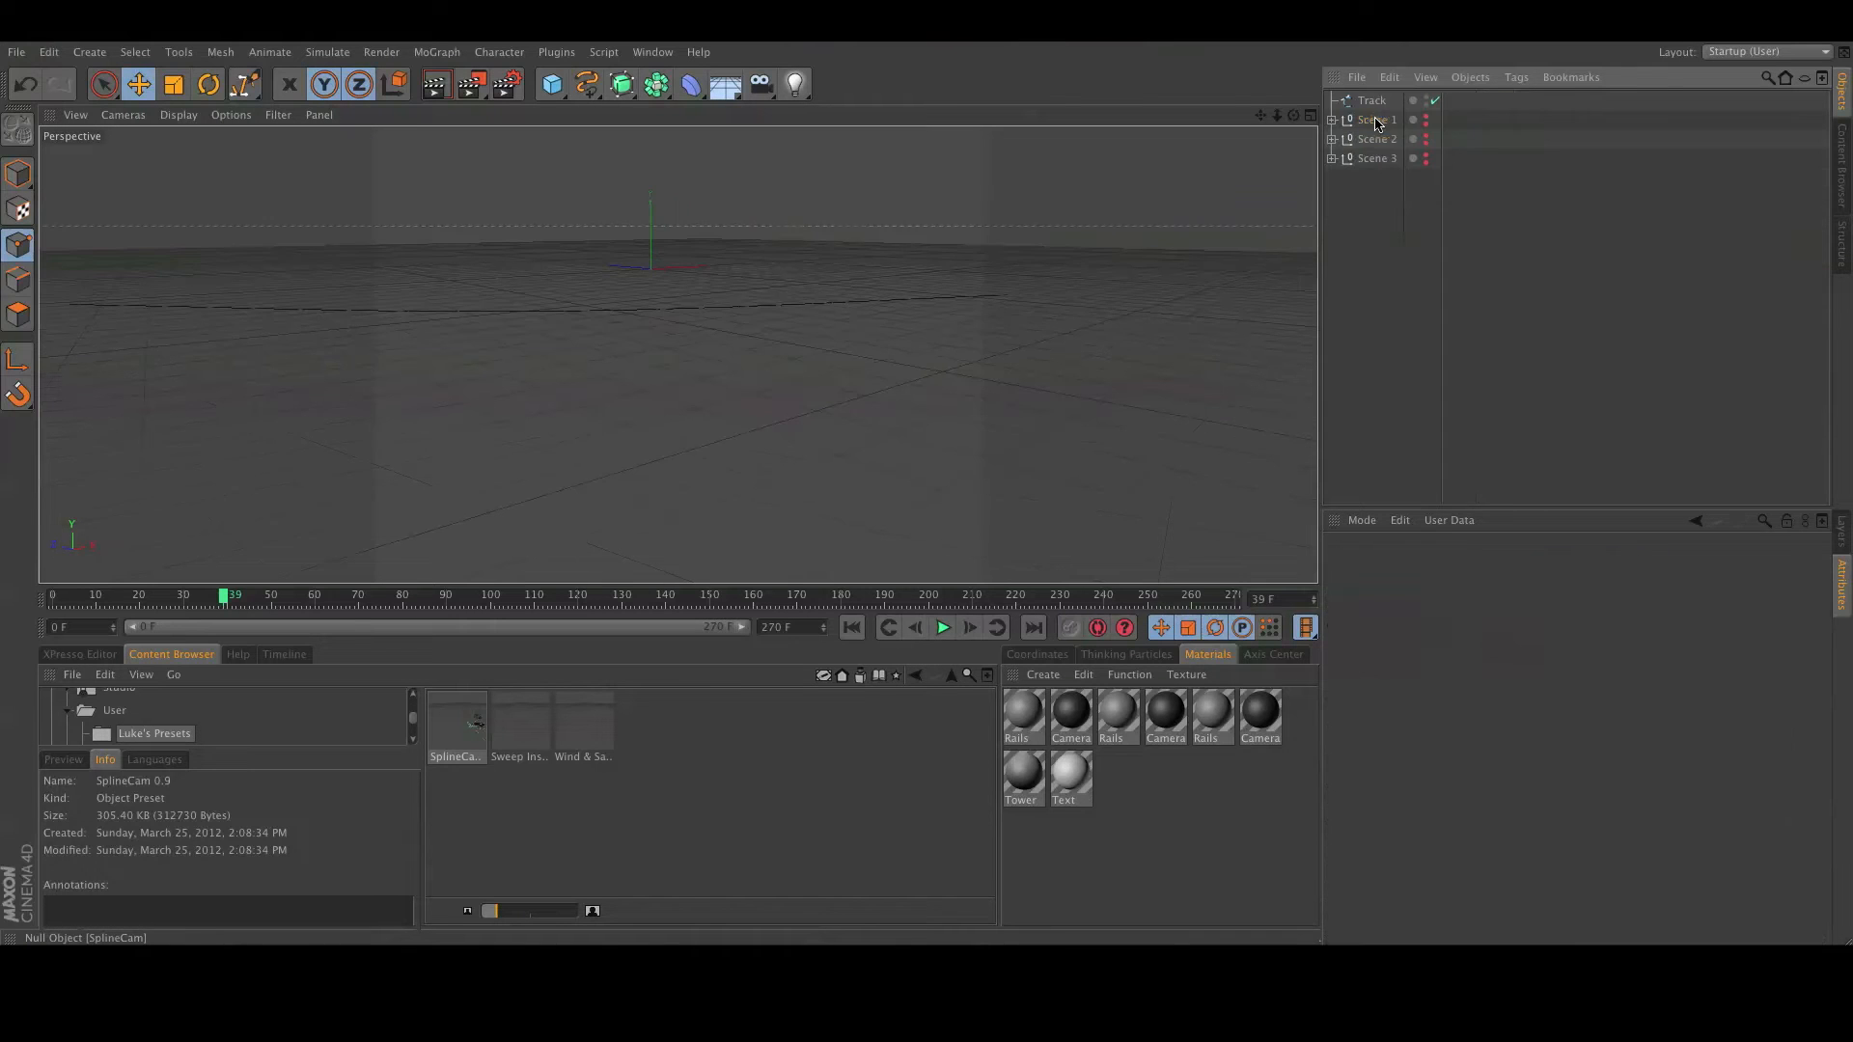
click(1371, 101)
key(Delete)
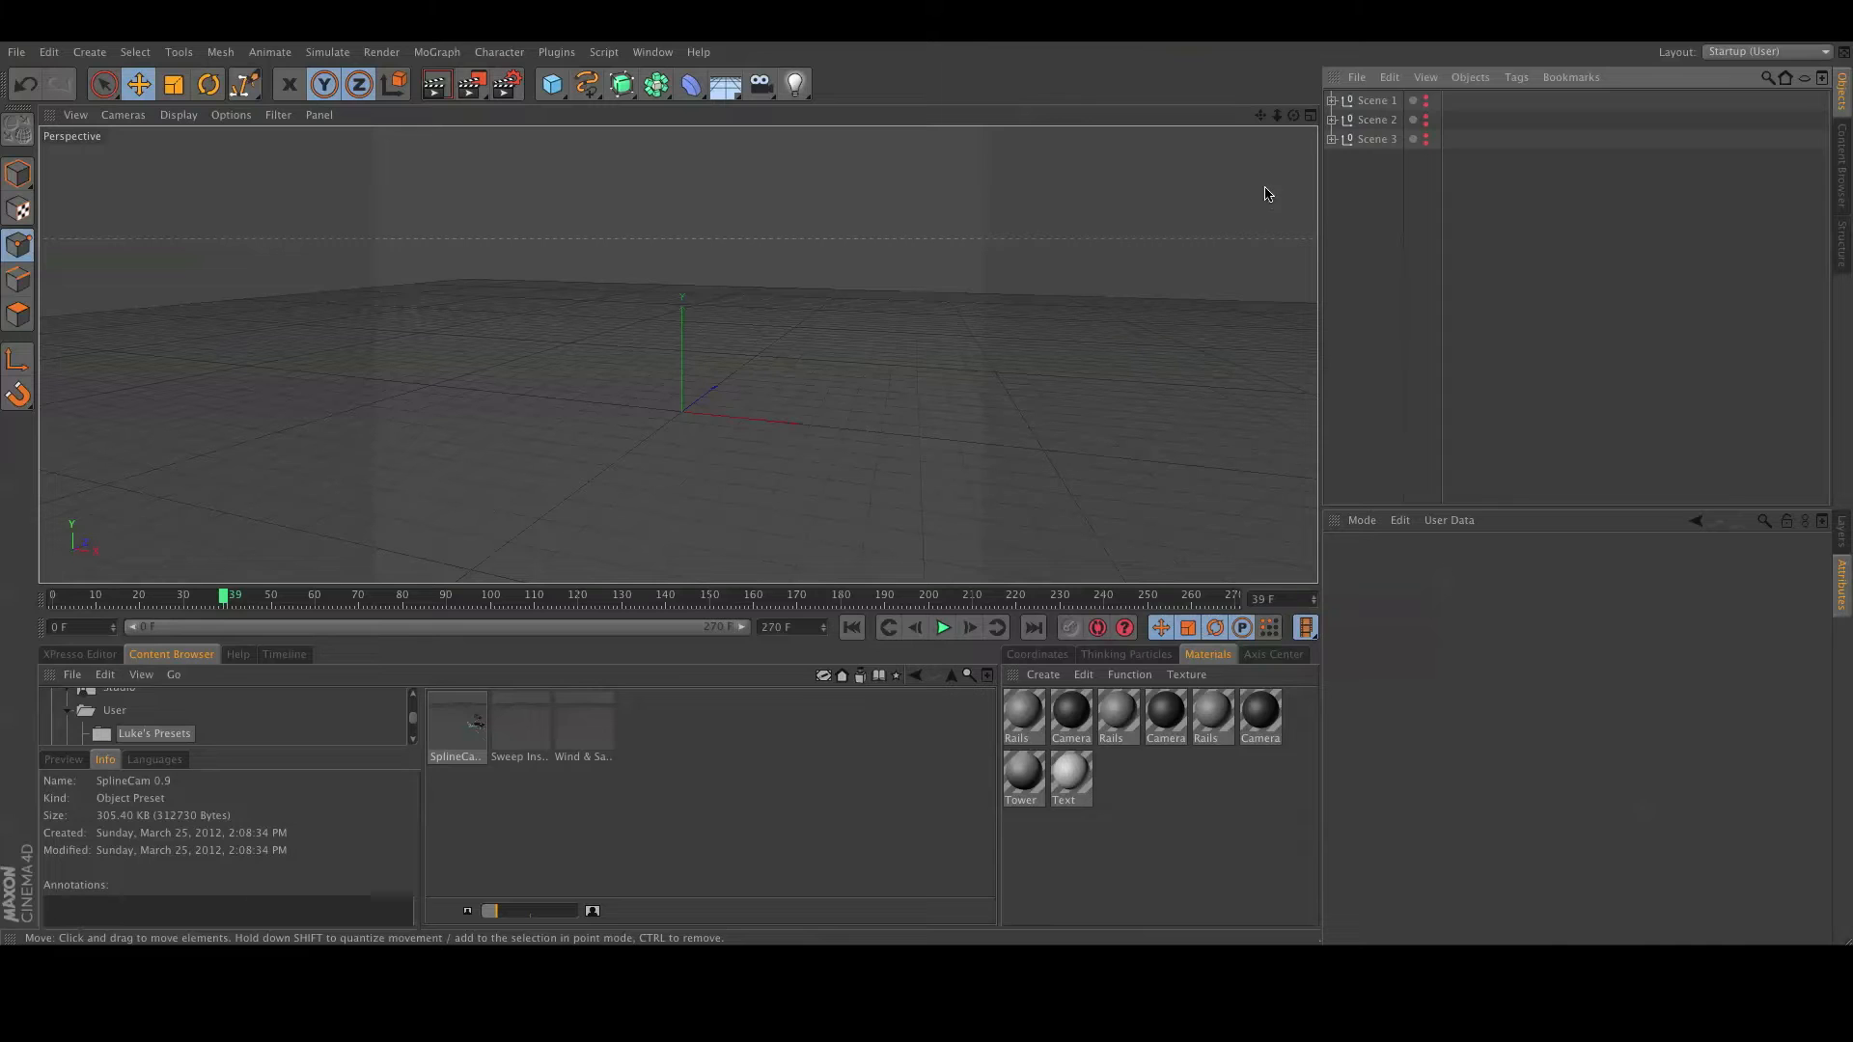
Make Scene 2 visible in the viewport and view its tower from several angles.
click(1425, 135)
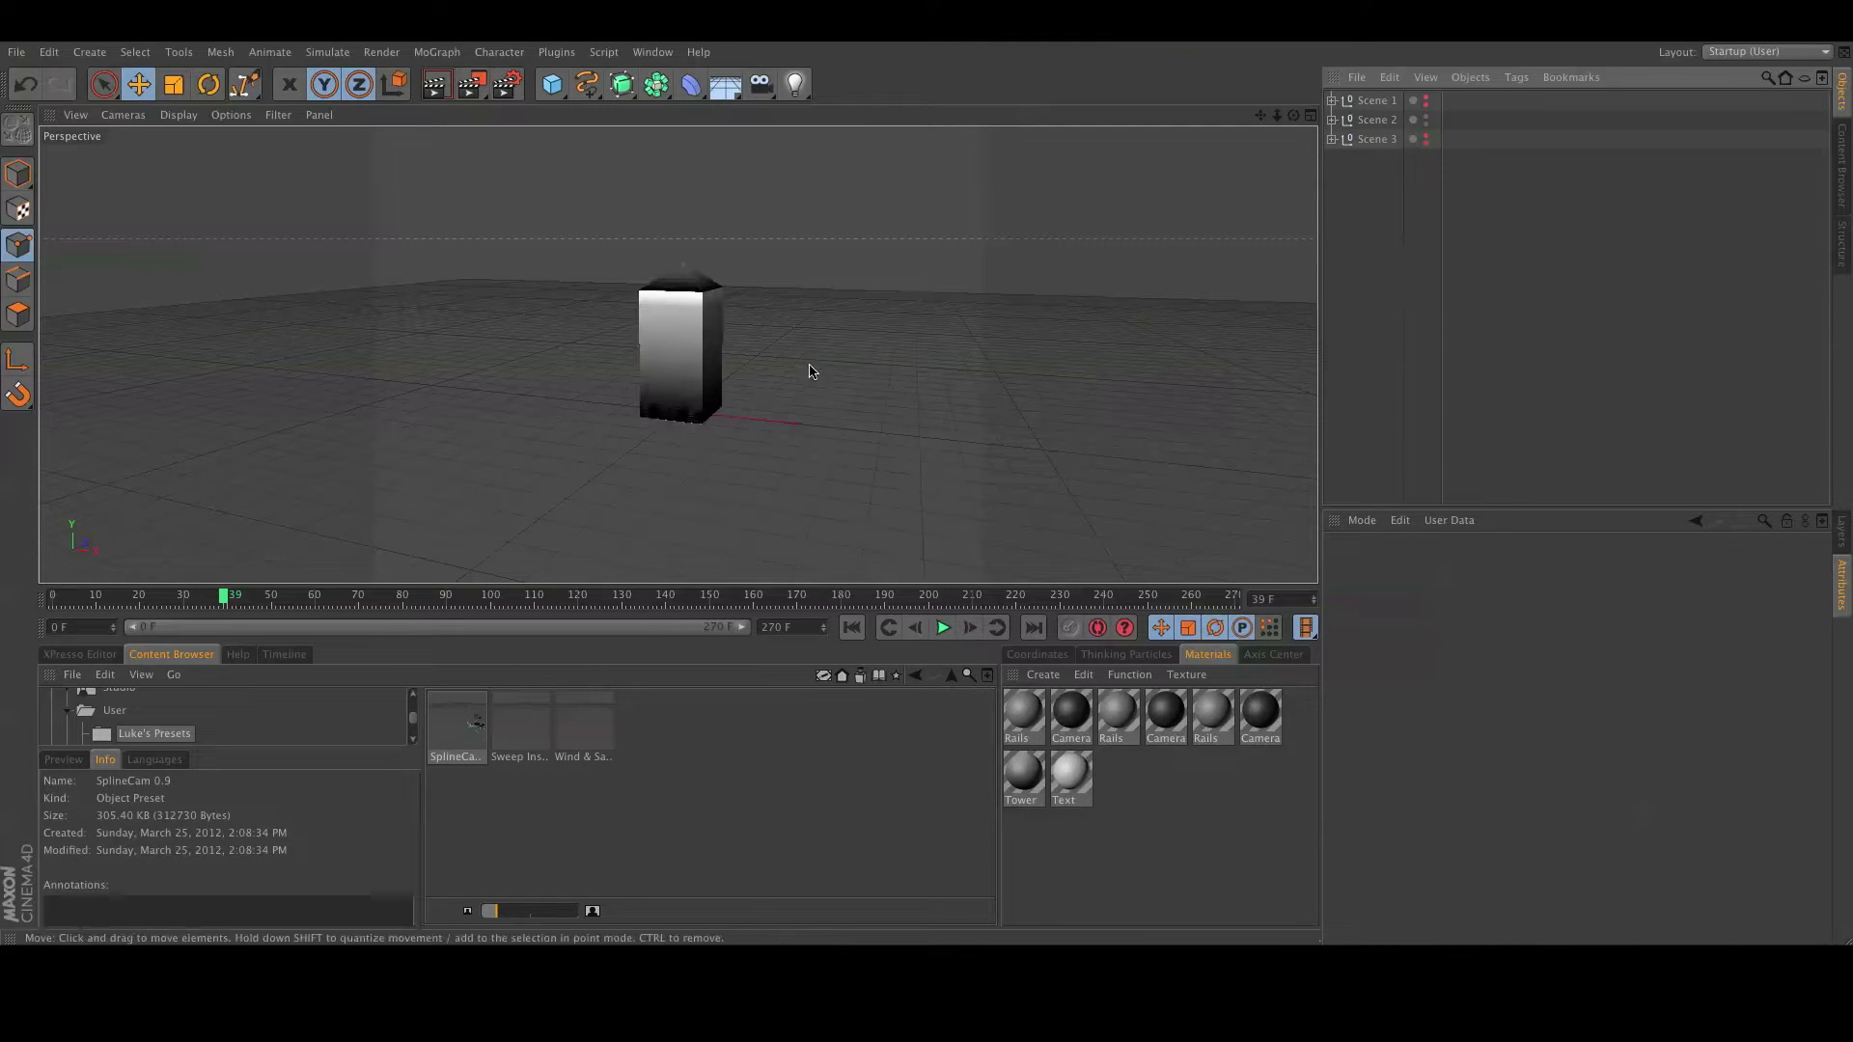
alt+drag(872, 497, 717, 417)
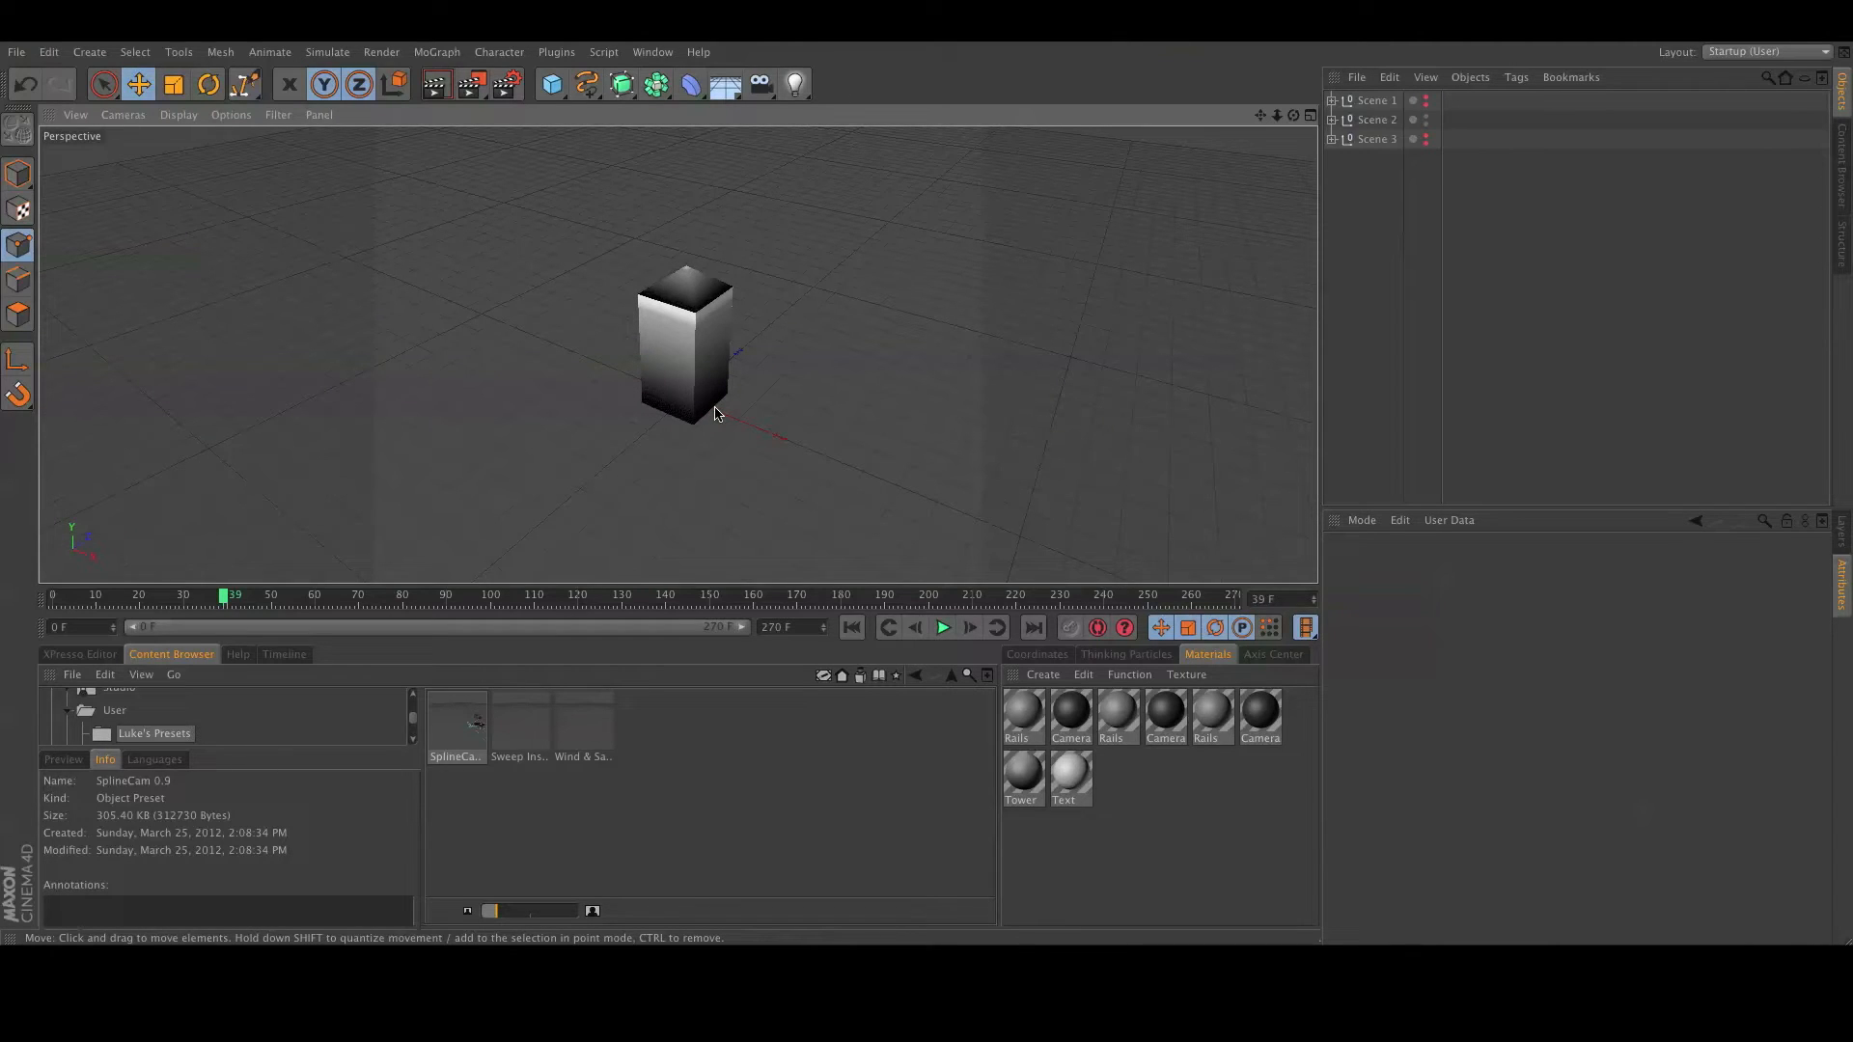
alt+drag(864, 476, 841, 399)
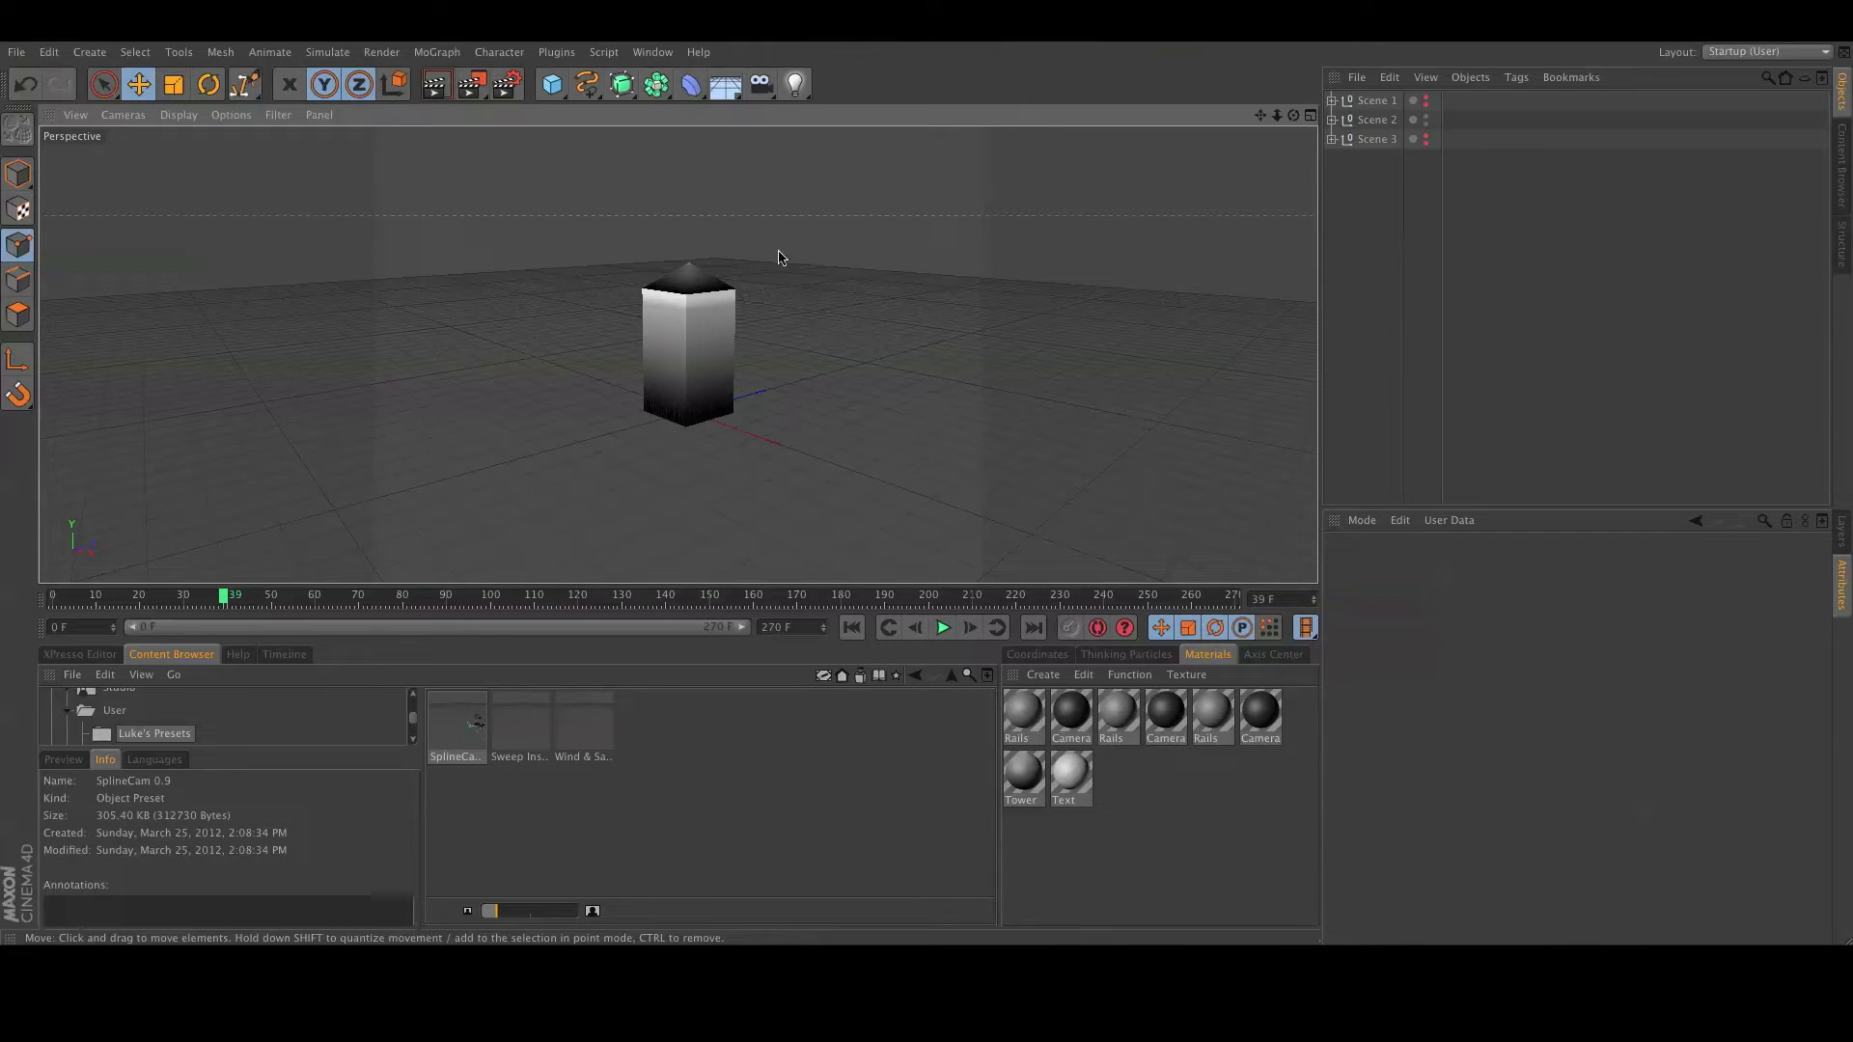
alt+drag(811, 425, 754, 418)
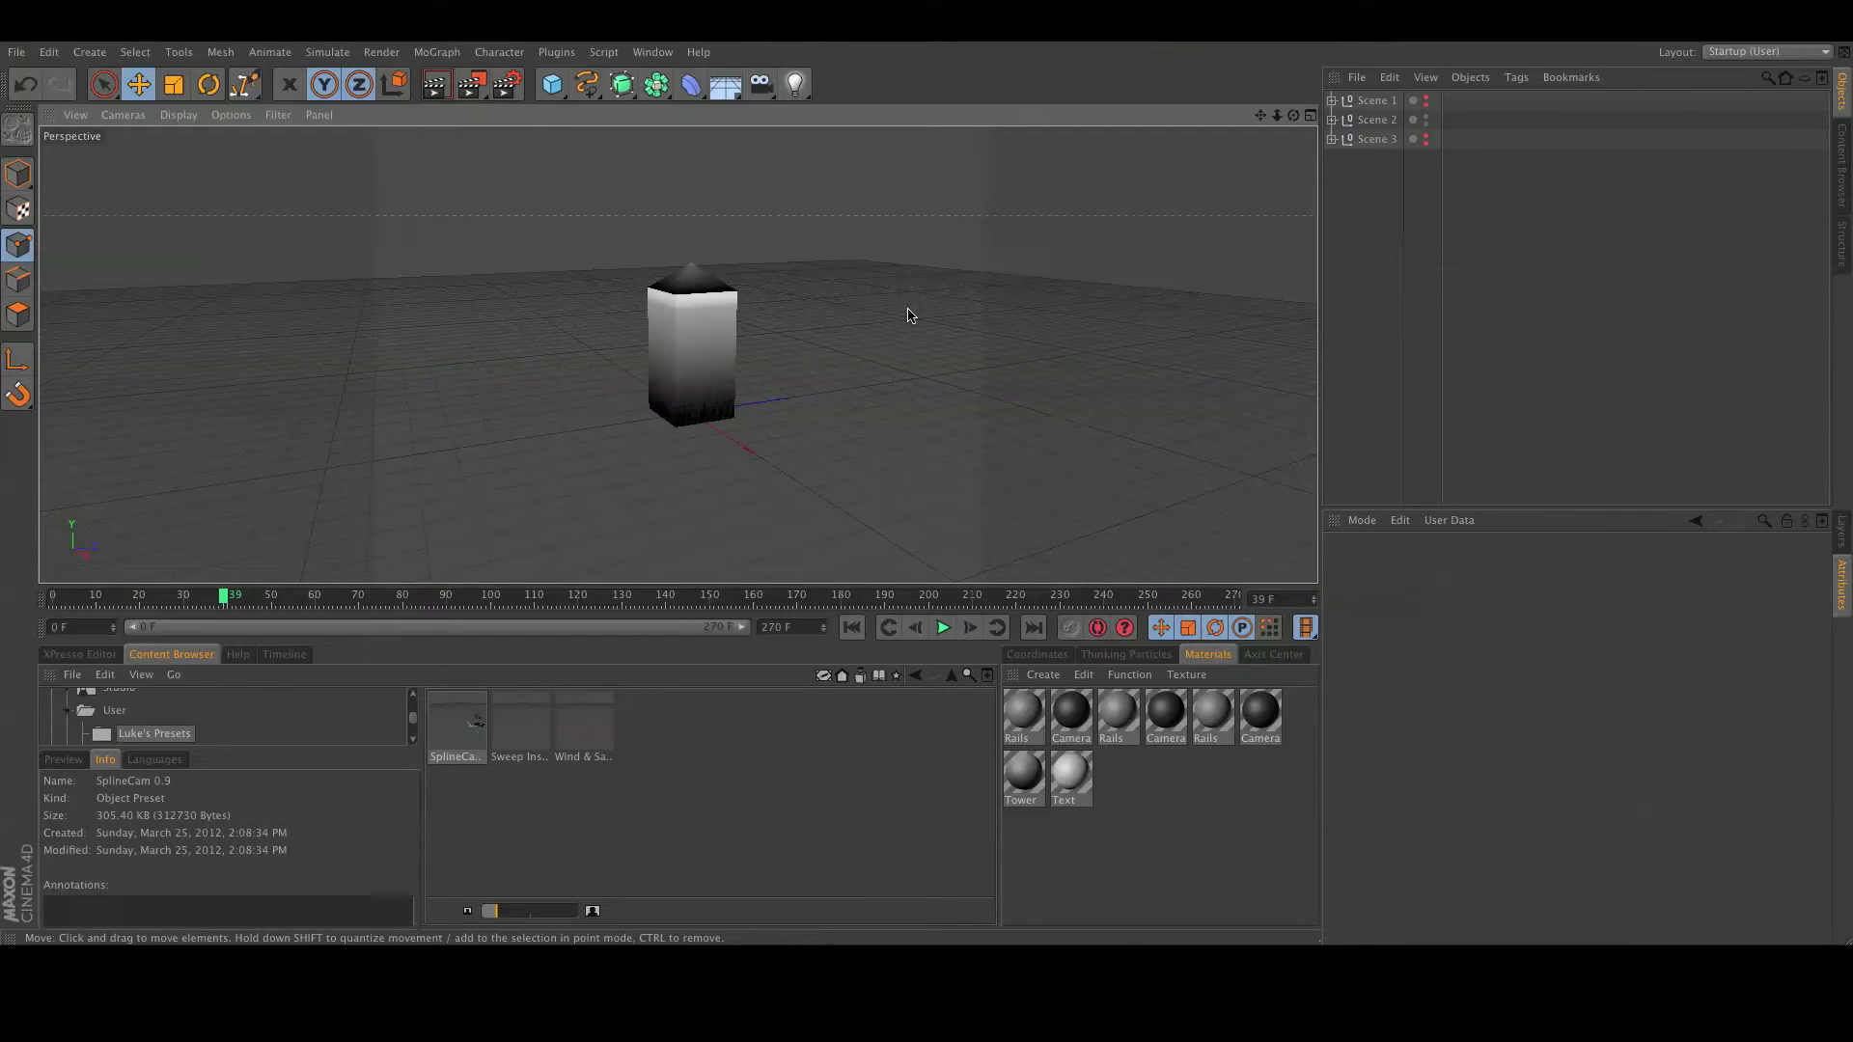
Load the SplineCam 0.9 preset into the scene and enable Circle Cam in its camera track settings.
double_click(476, 732)
drag(461, 725, 694, 498)
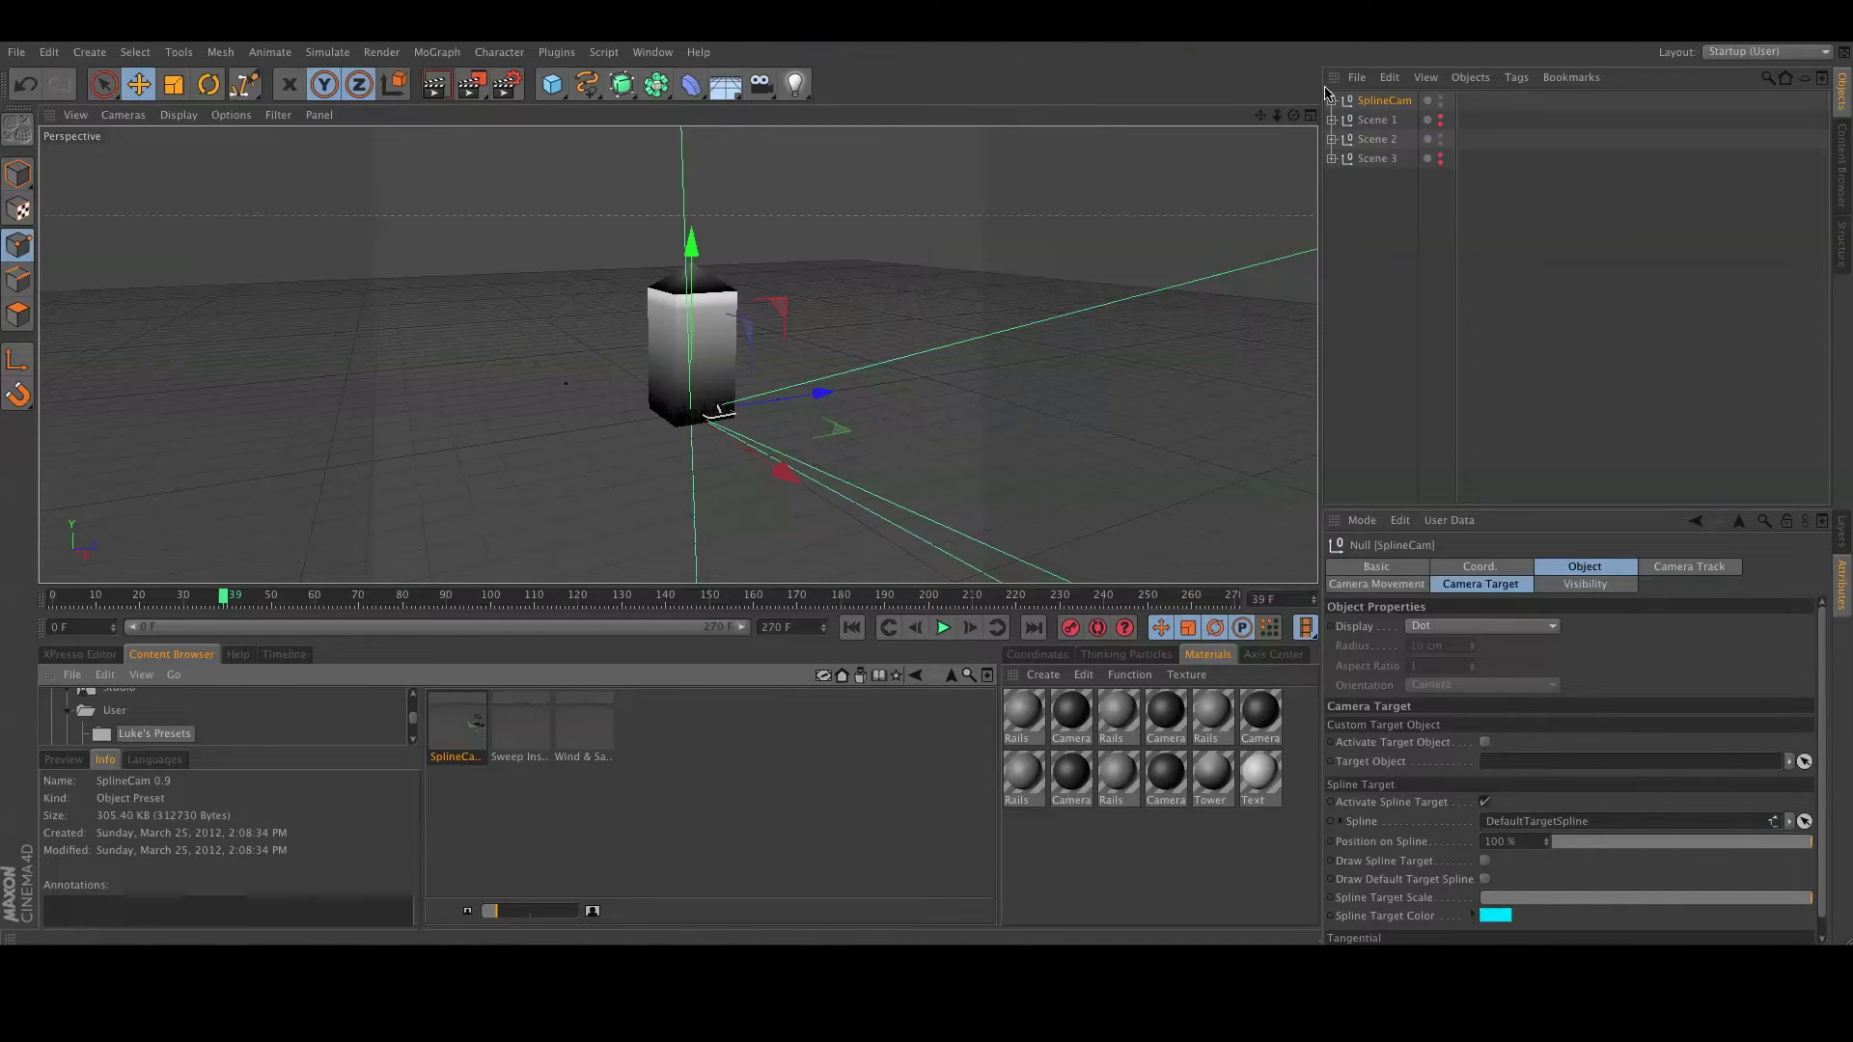
click(1689, 567)
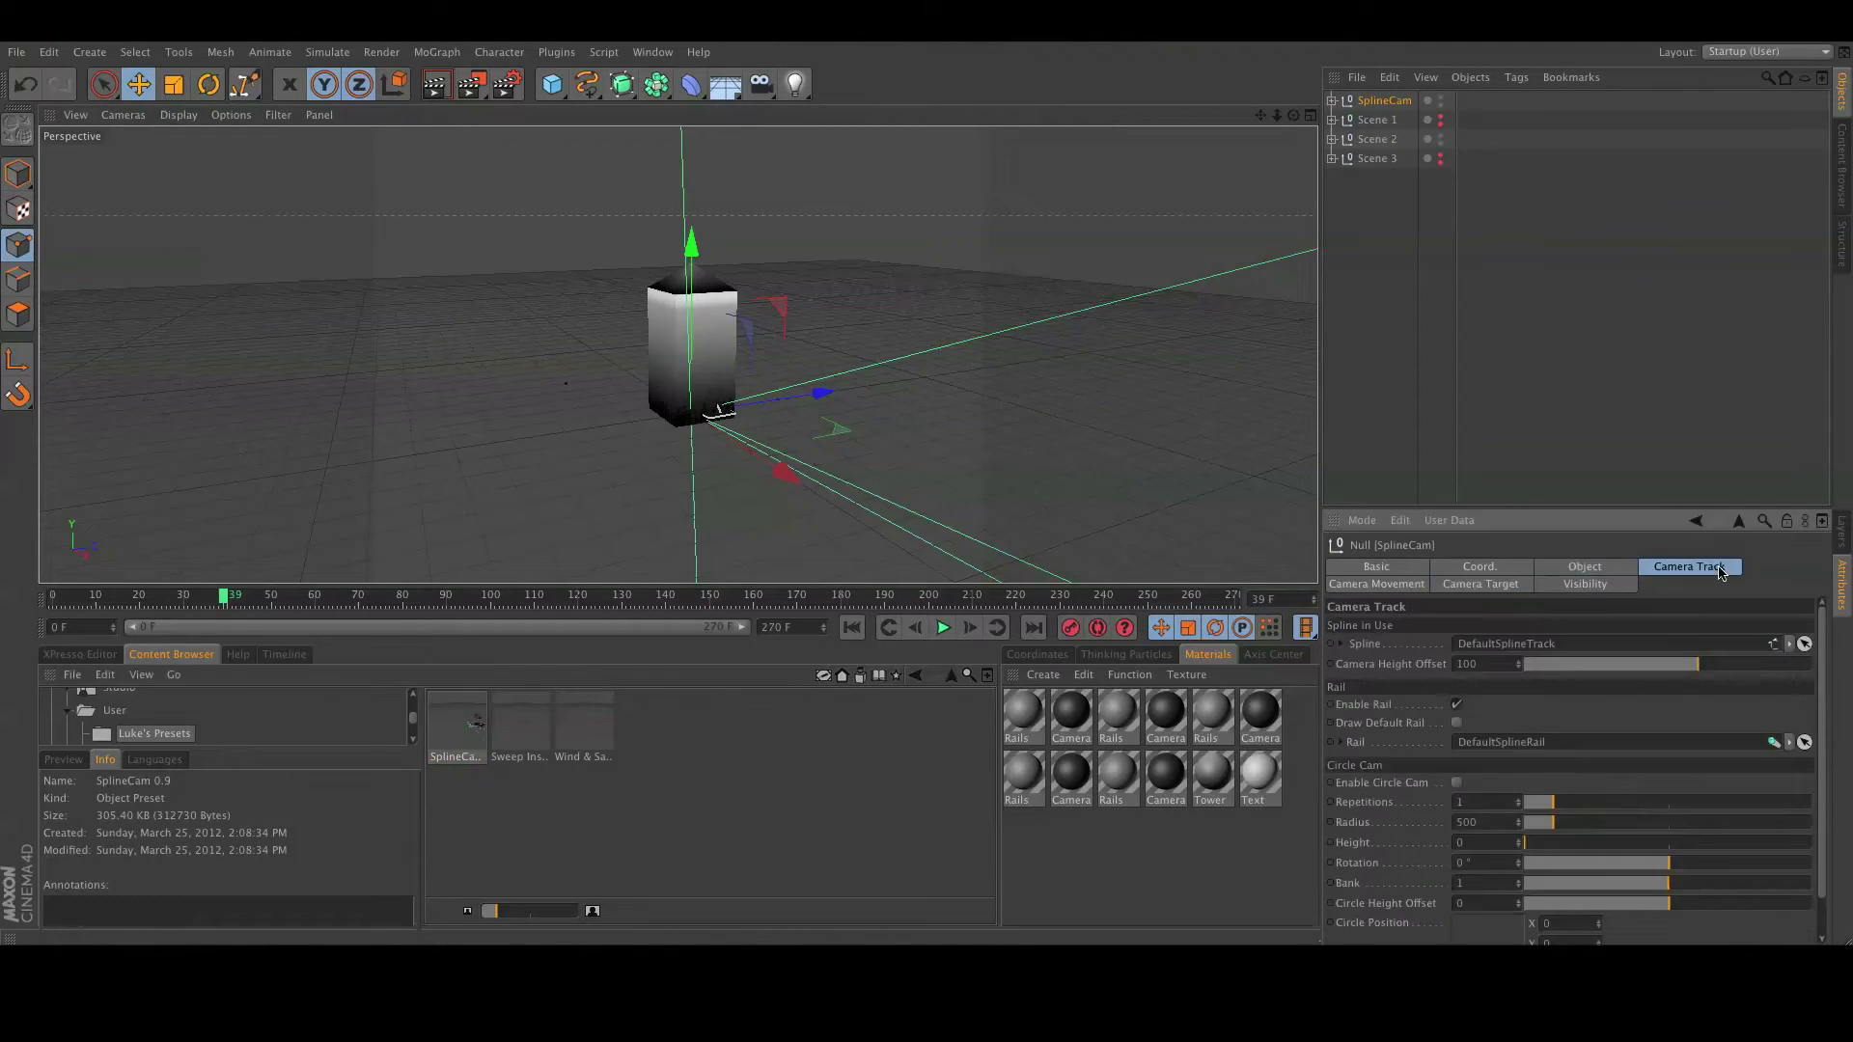
click(1457, 784)
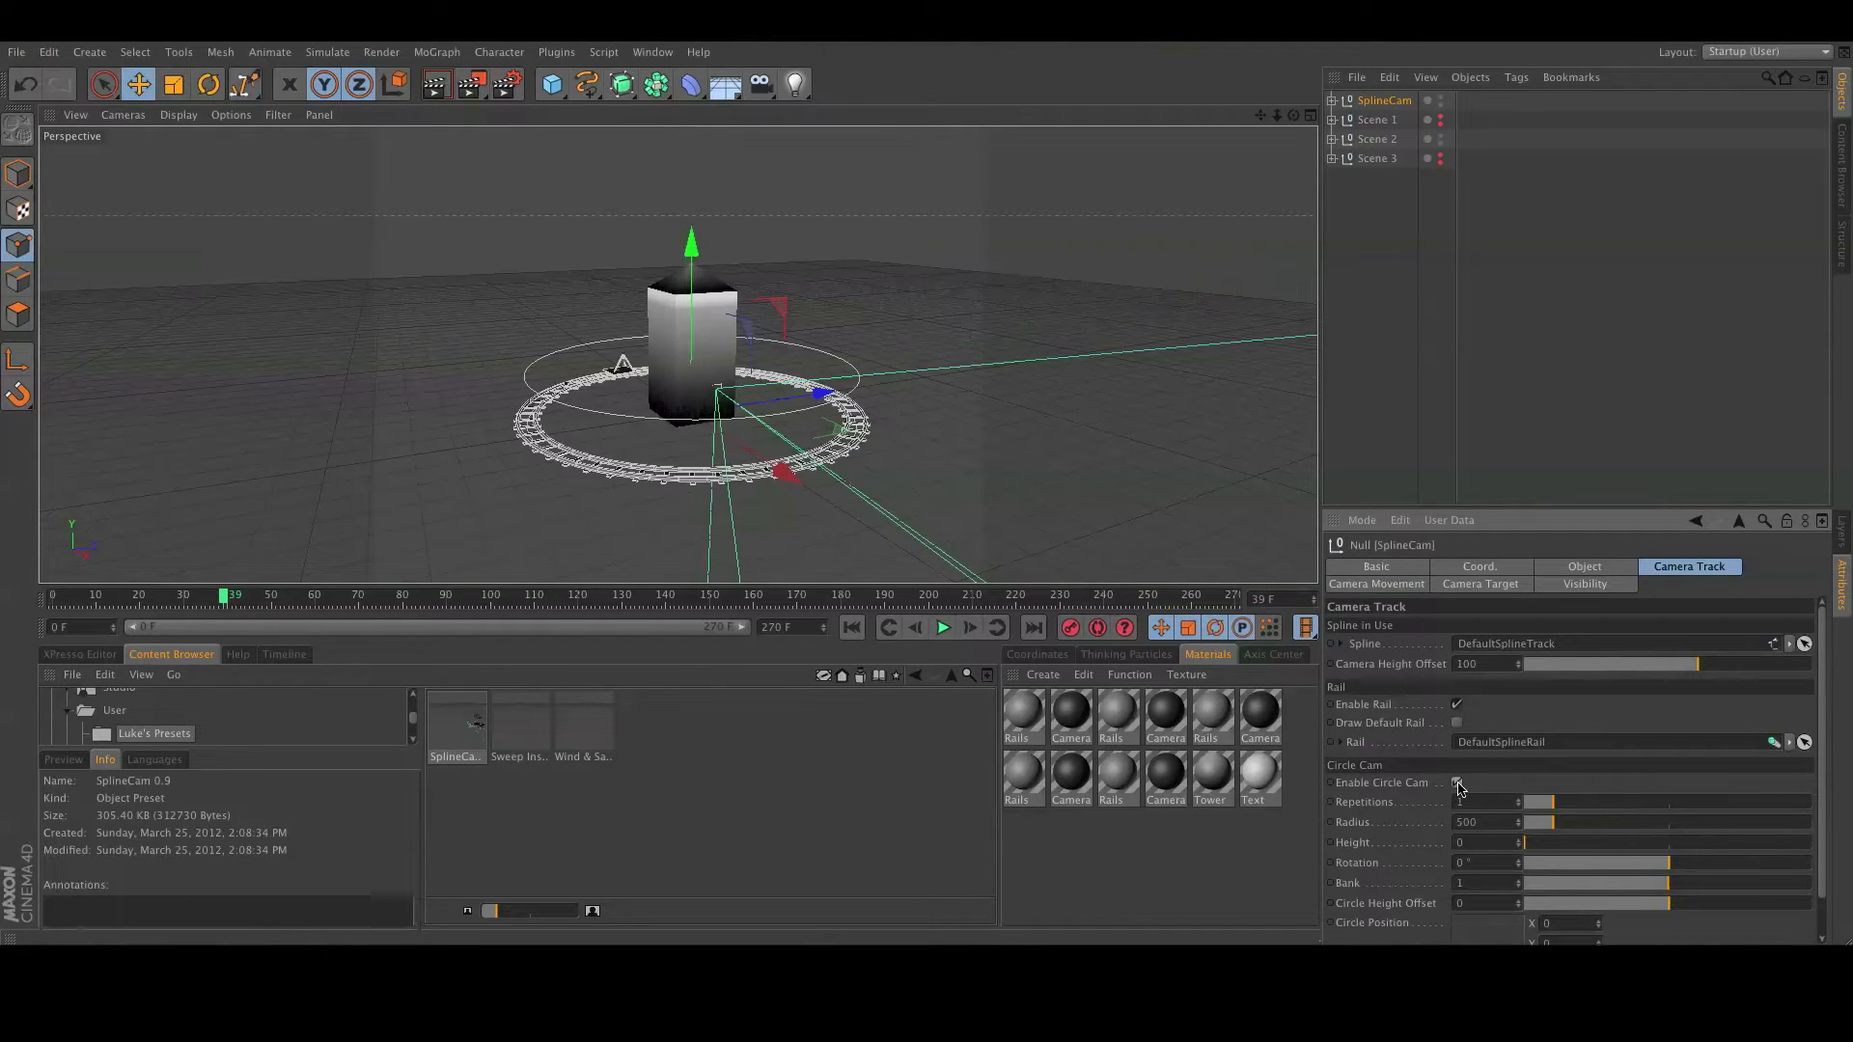
Play the animation from the first frame to check the camera circling the tower, and stop playback.
click(852, 625)
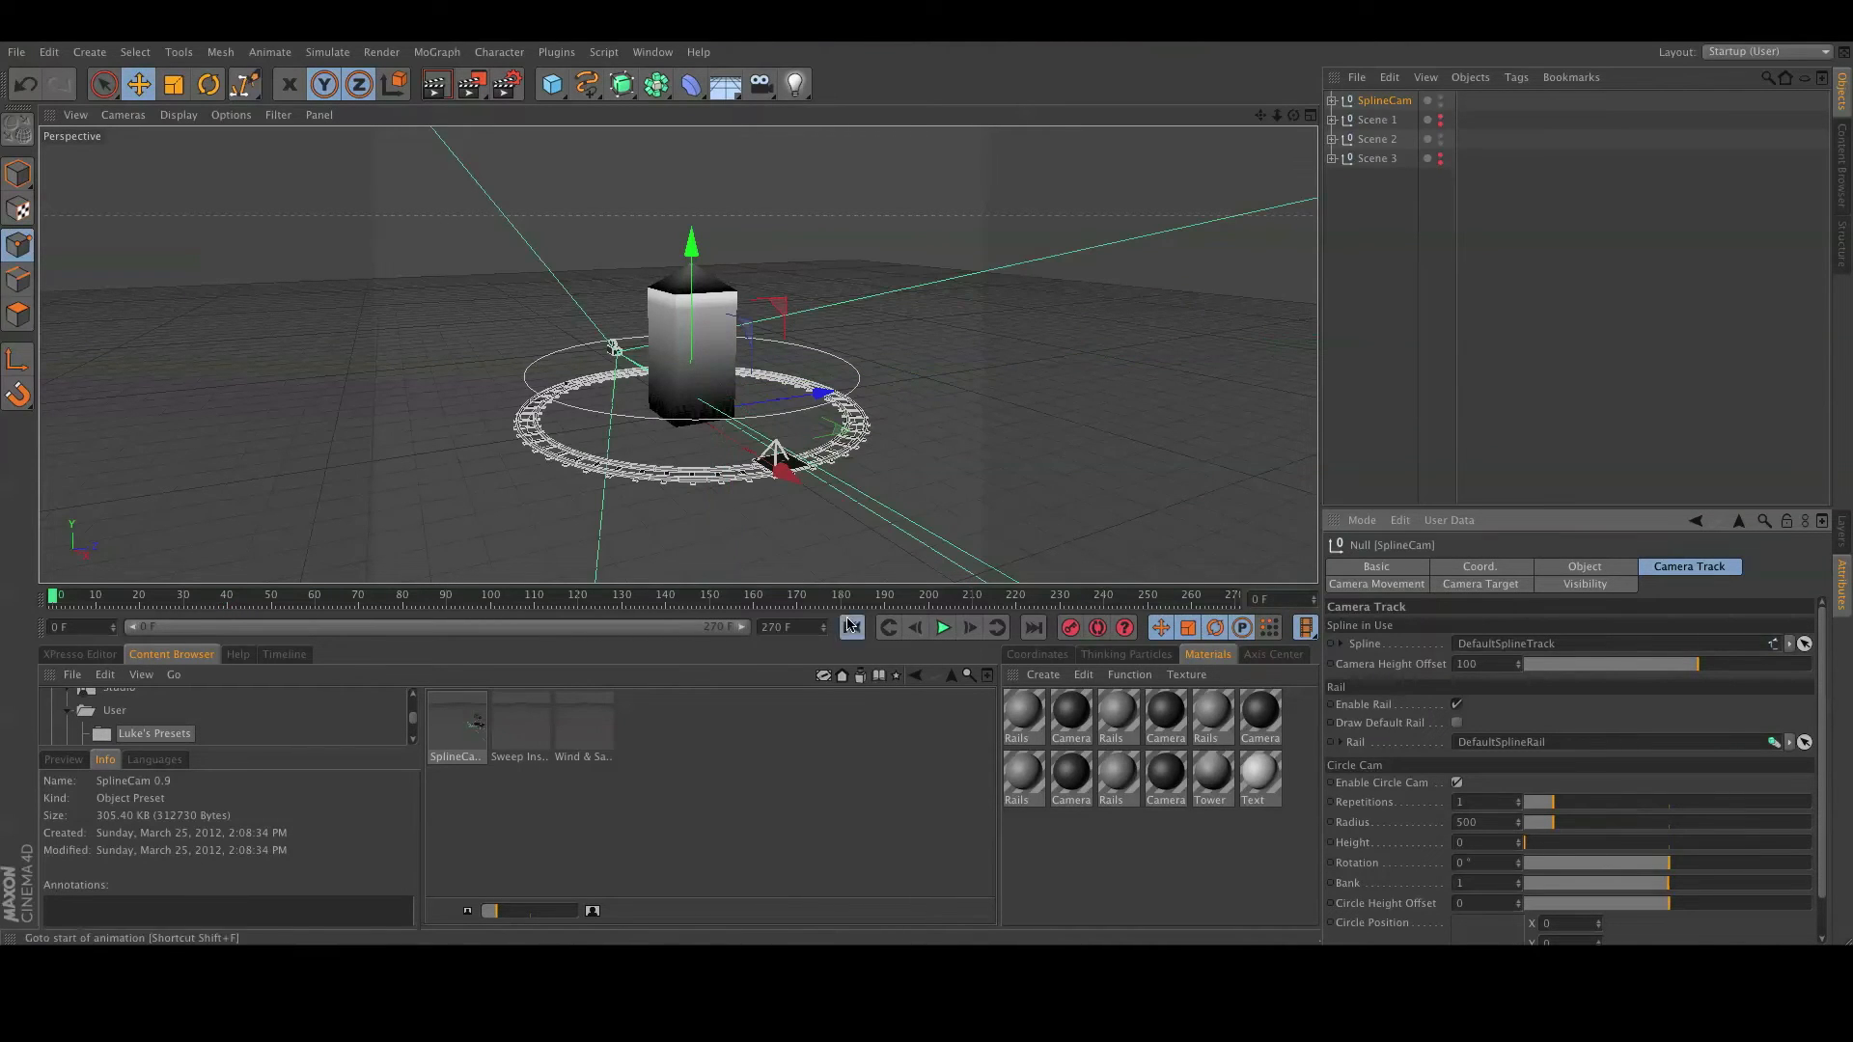
alt+drag(793, 478, 830, 448)
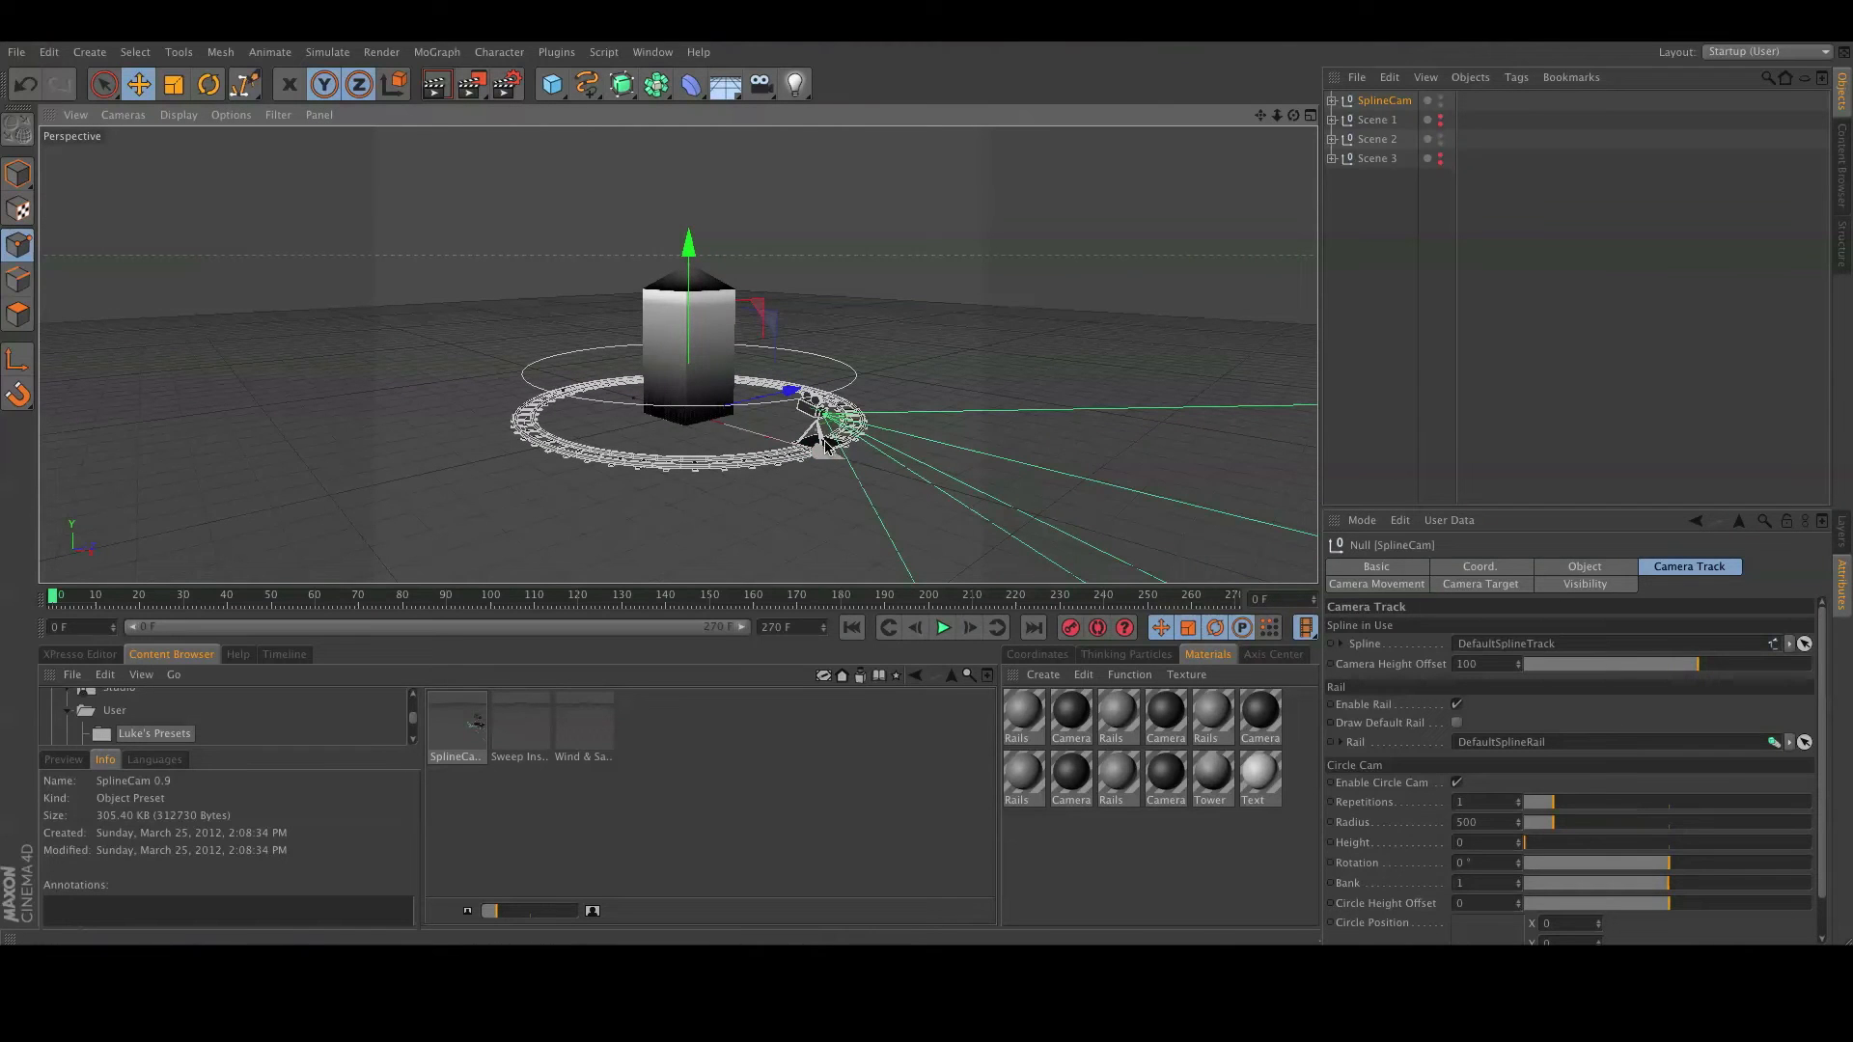
mouse_move(976, 496)
alt+mouse_down()
mouse_move(935, 517)
mouse_move(962, 527)
alt+mouse_up()
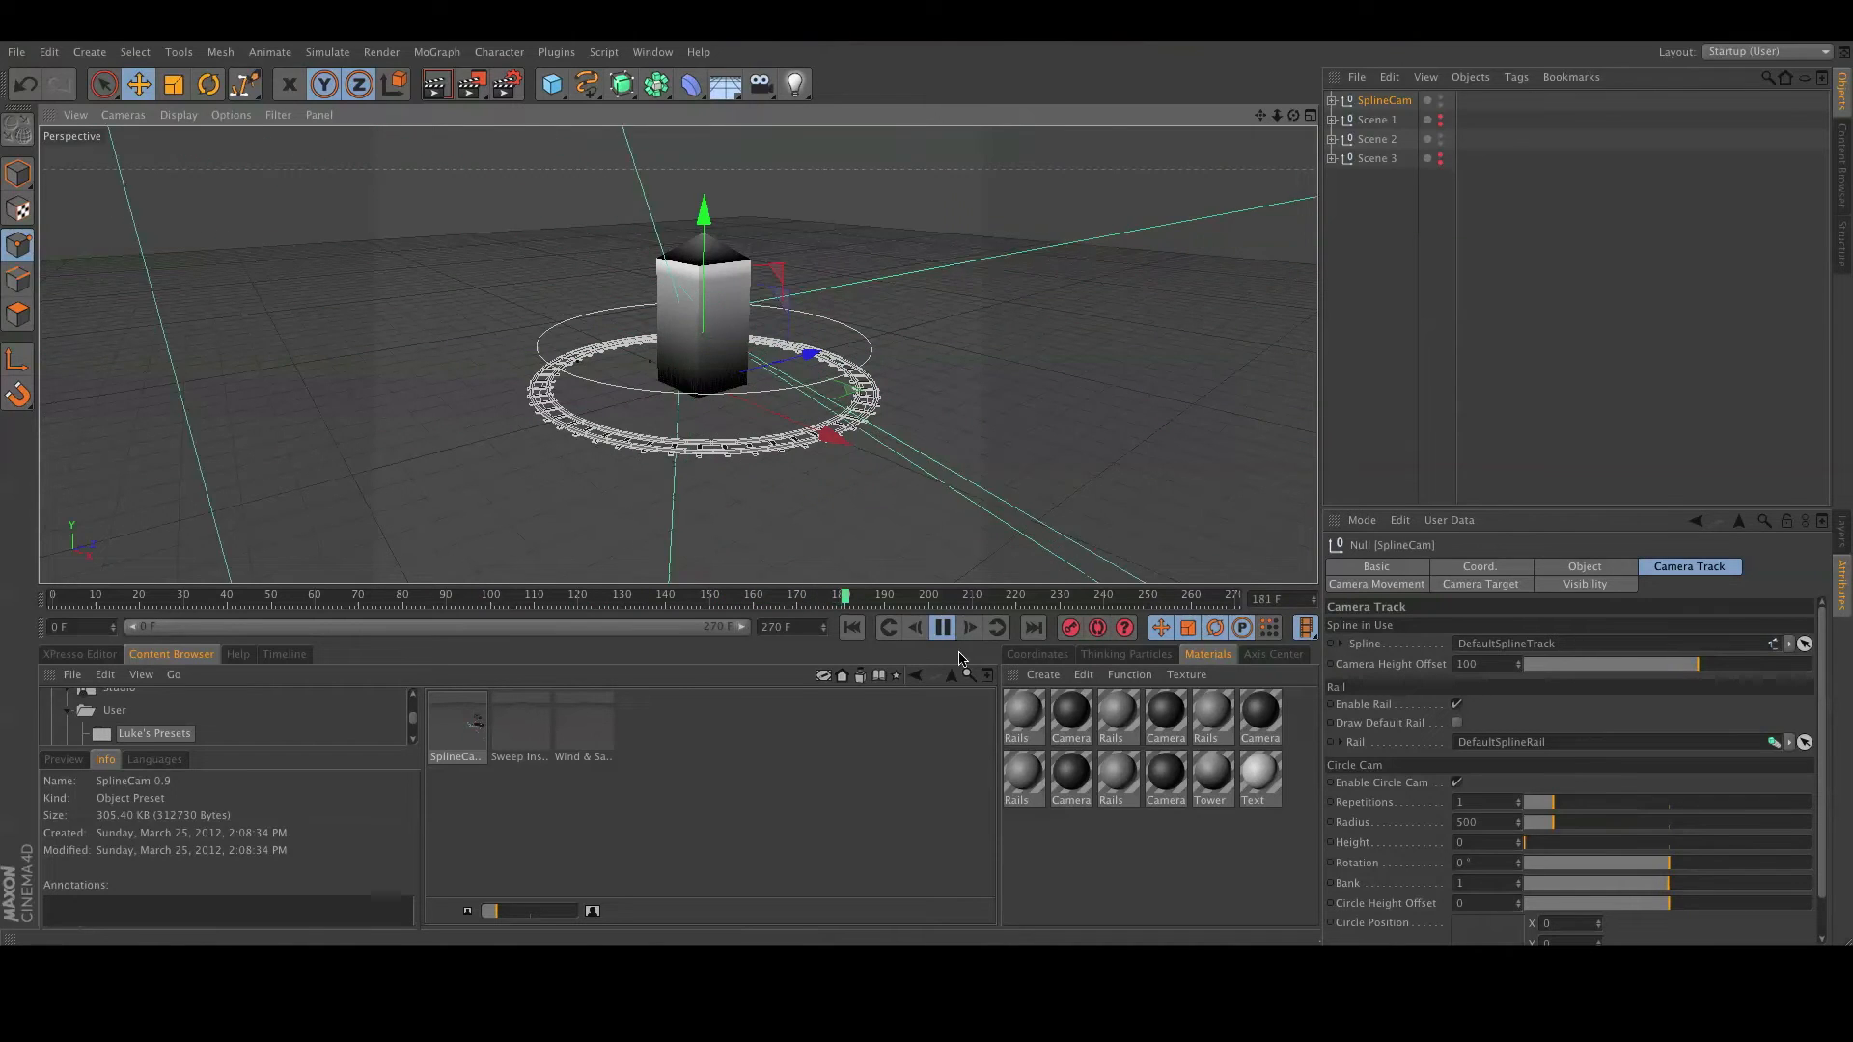
click(942, 627)
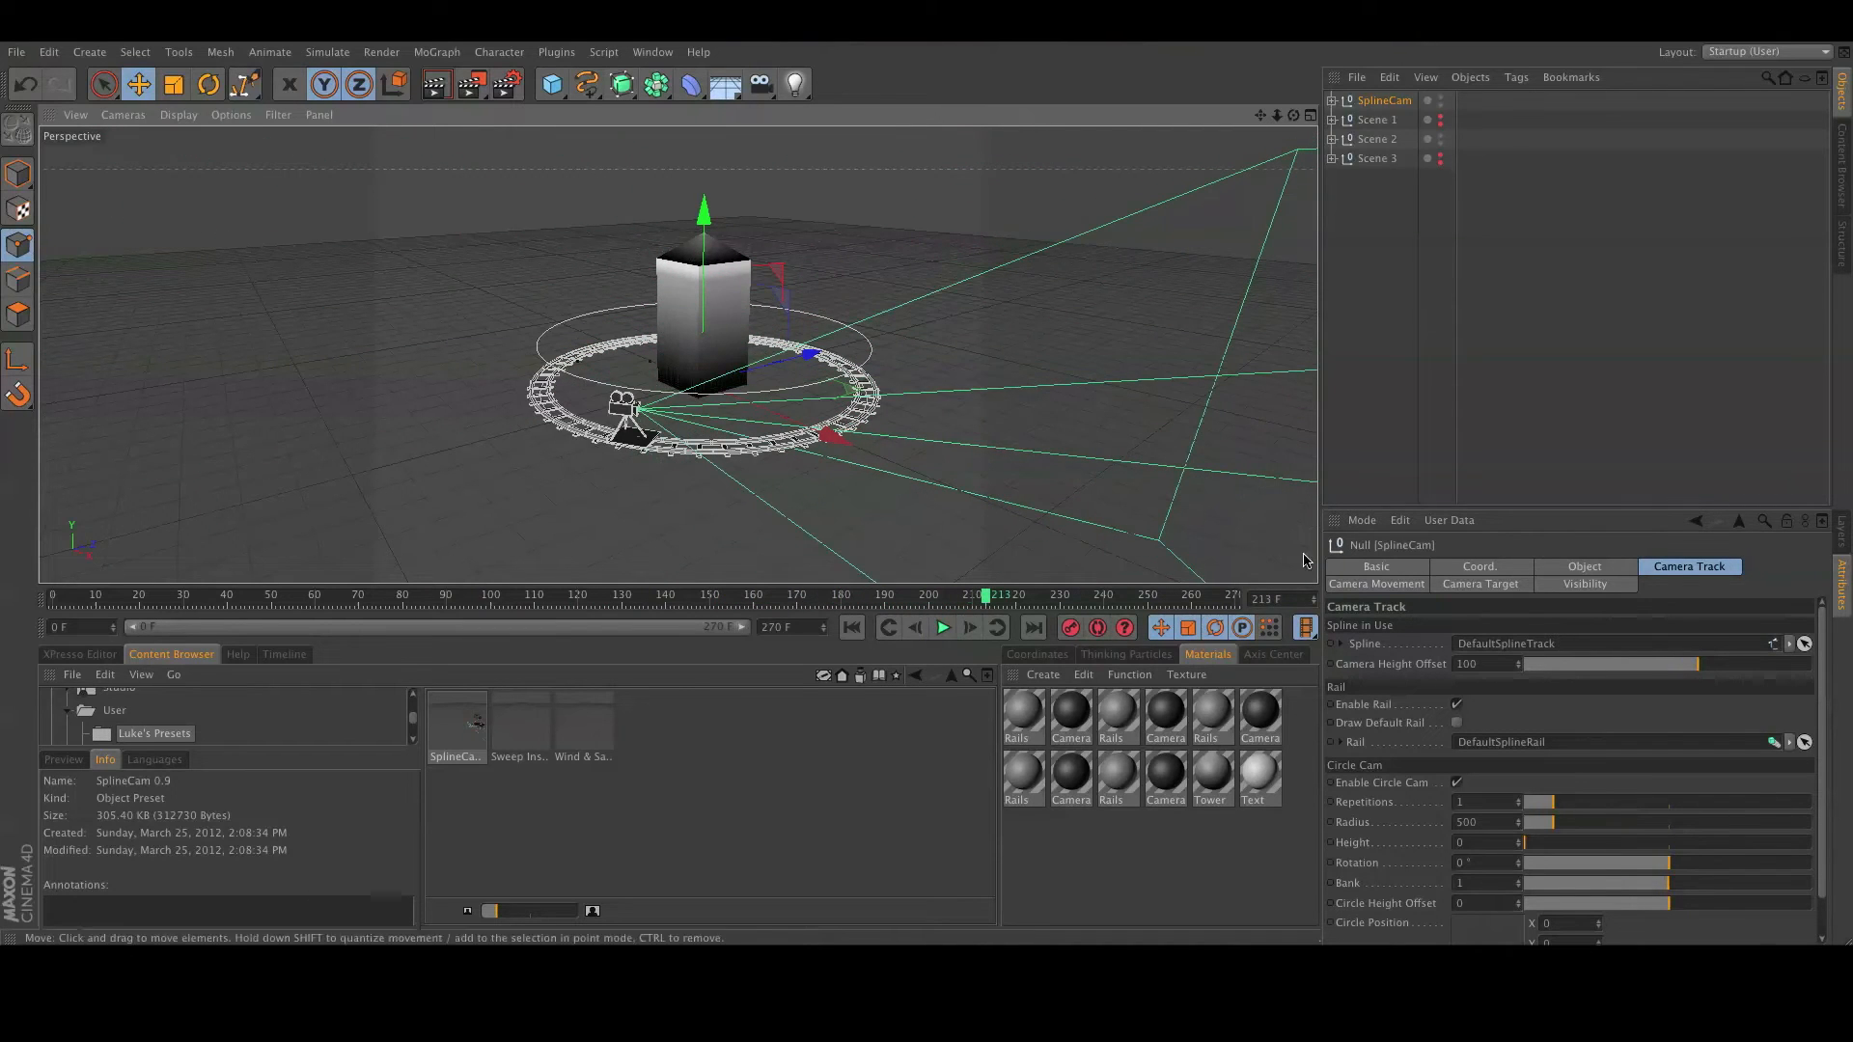
Assign the Tower object as SplineCam's target object, activate it, and deactivate the spline target.
click(1482, 585)
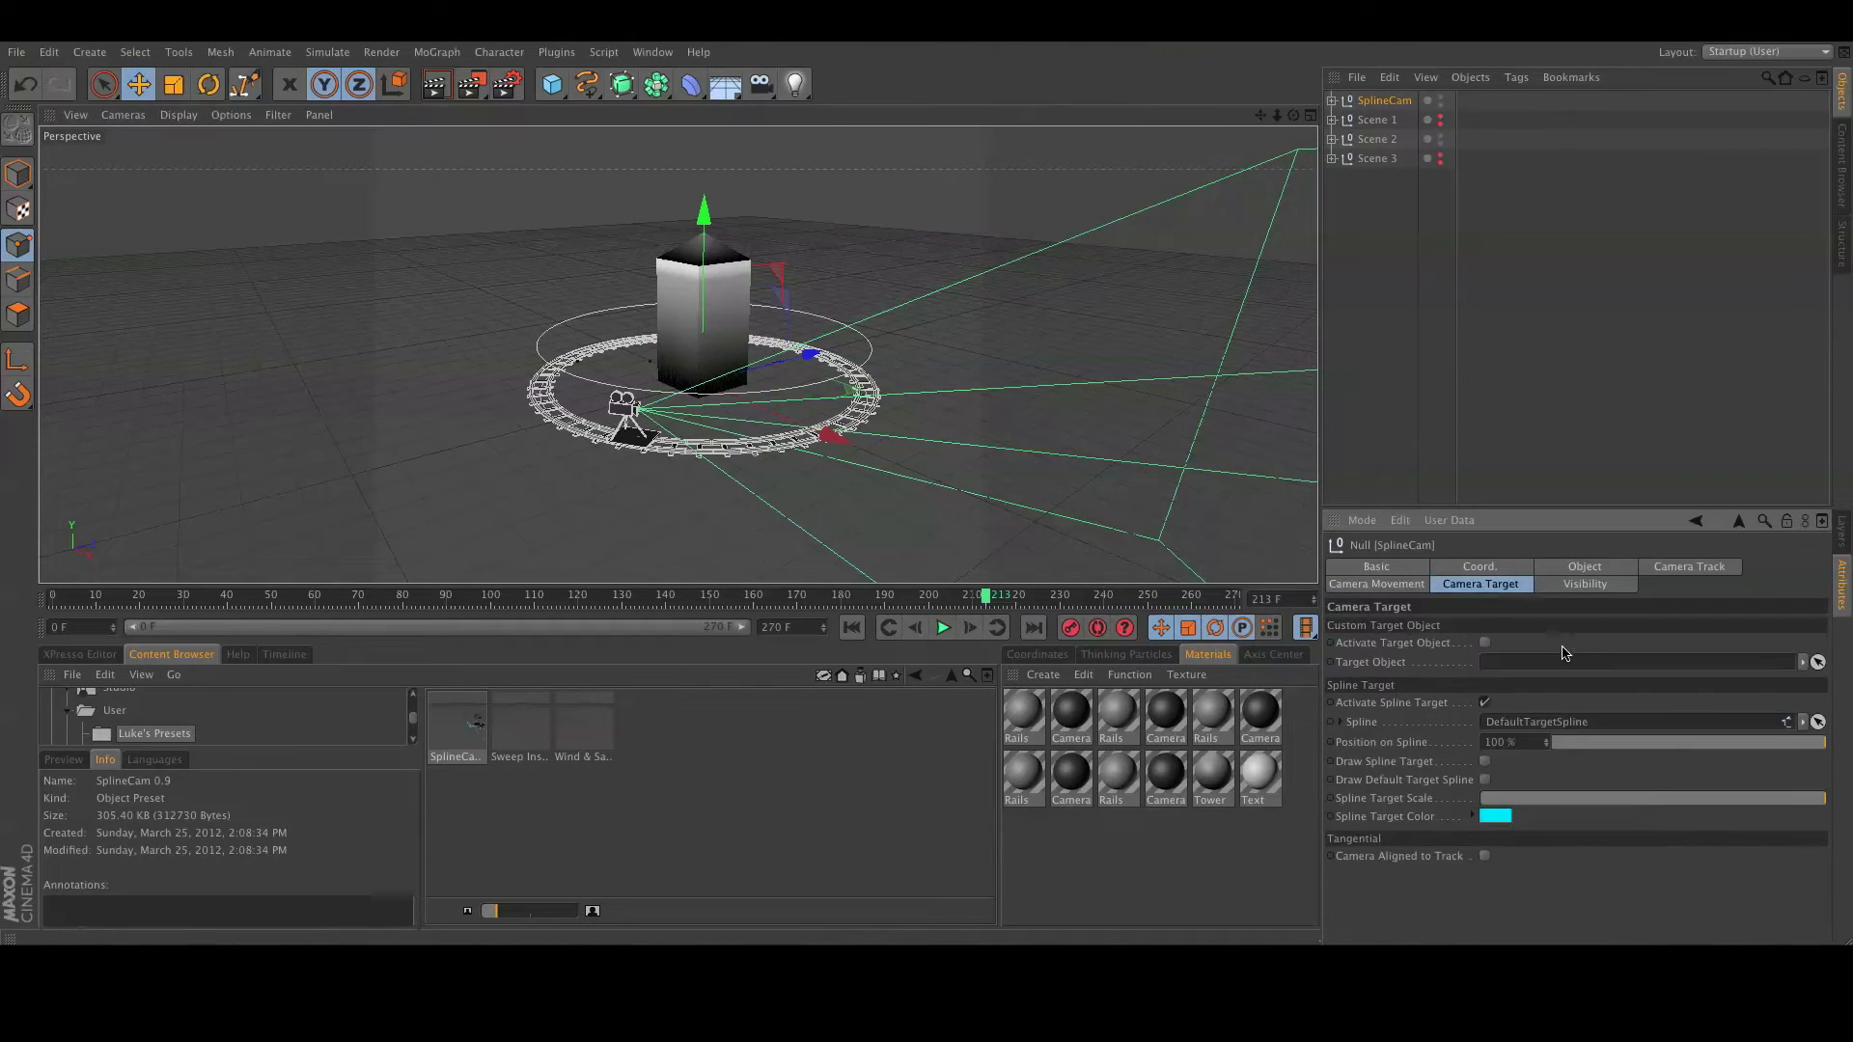
click(1331, 140)
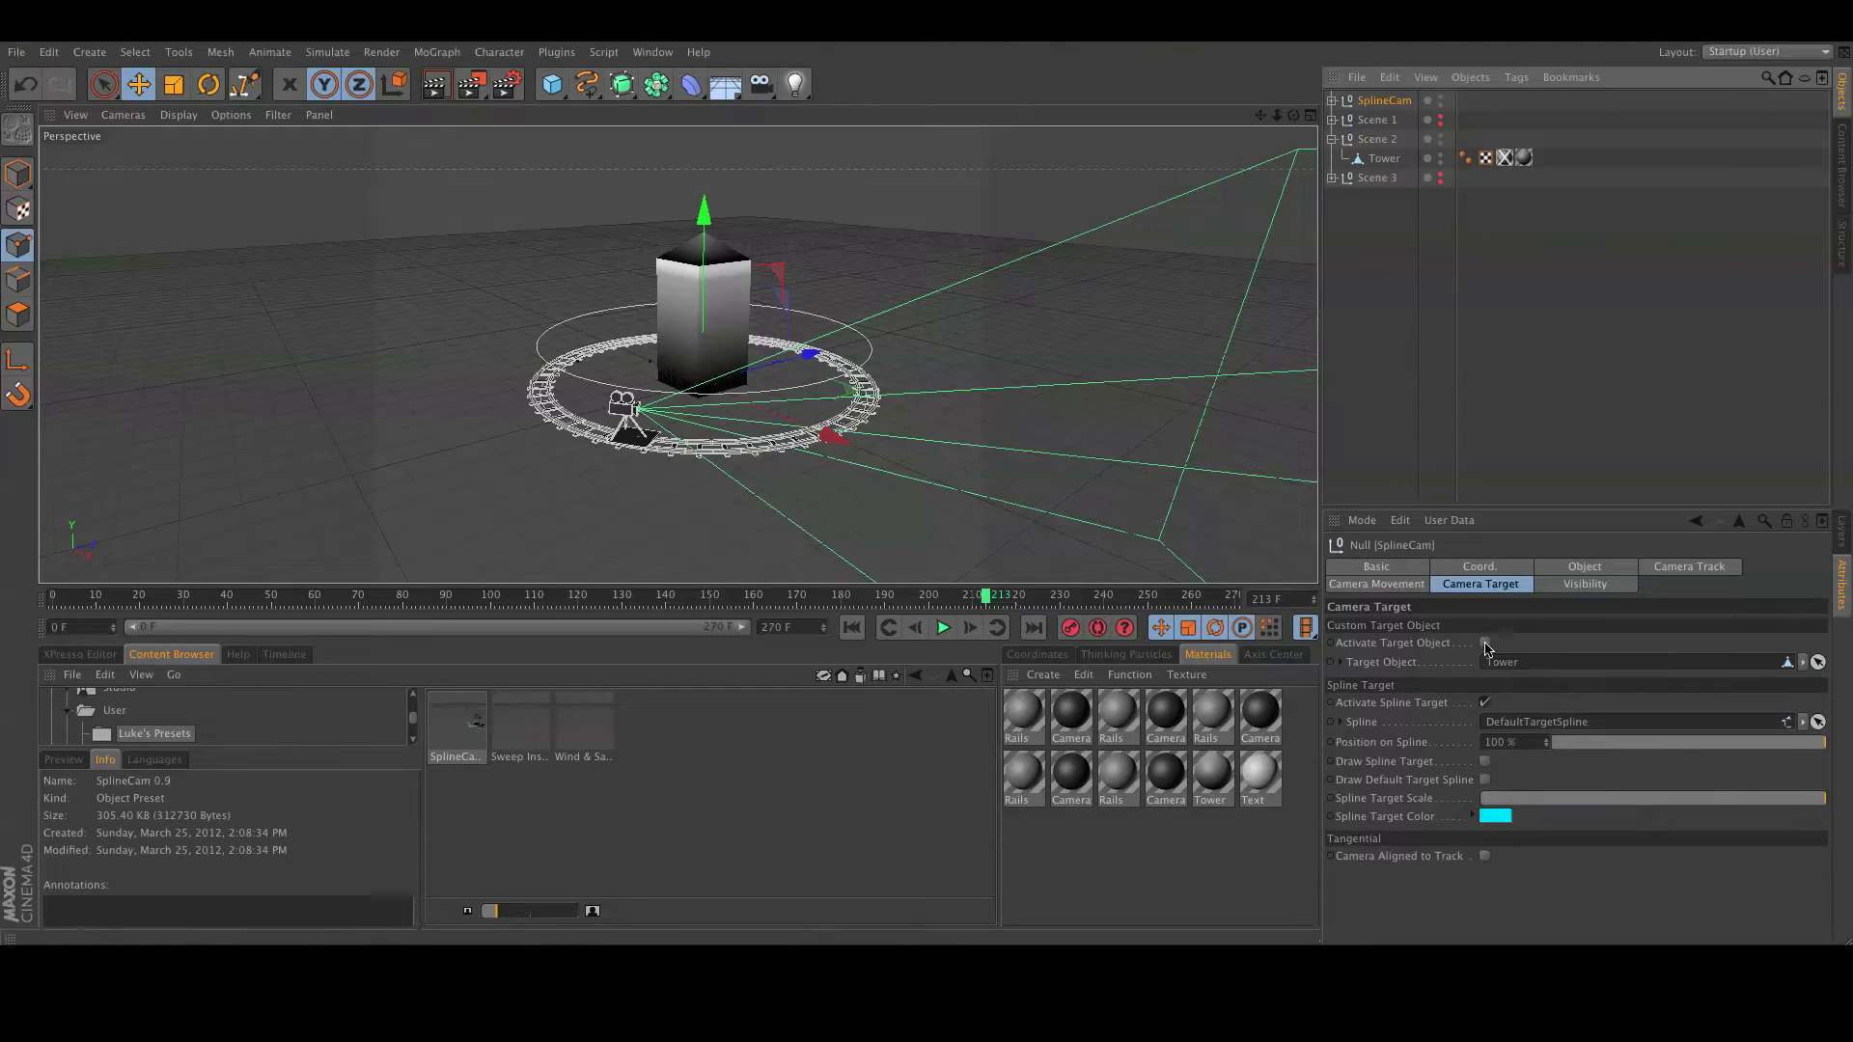
click(1485, 643)
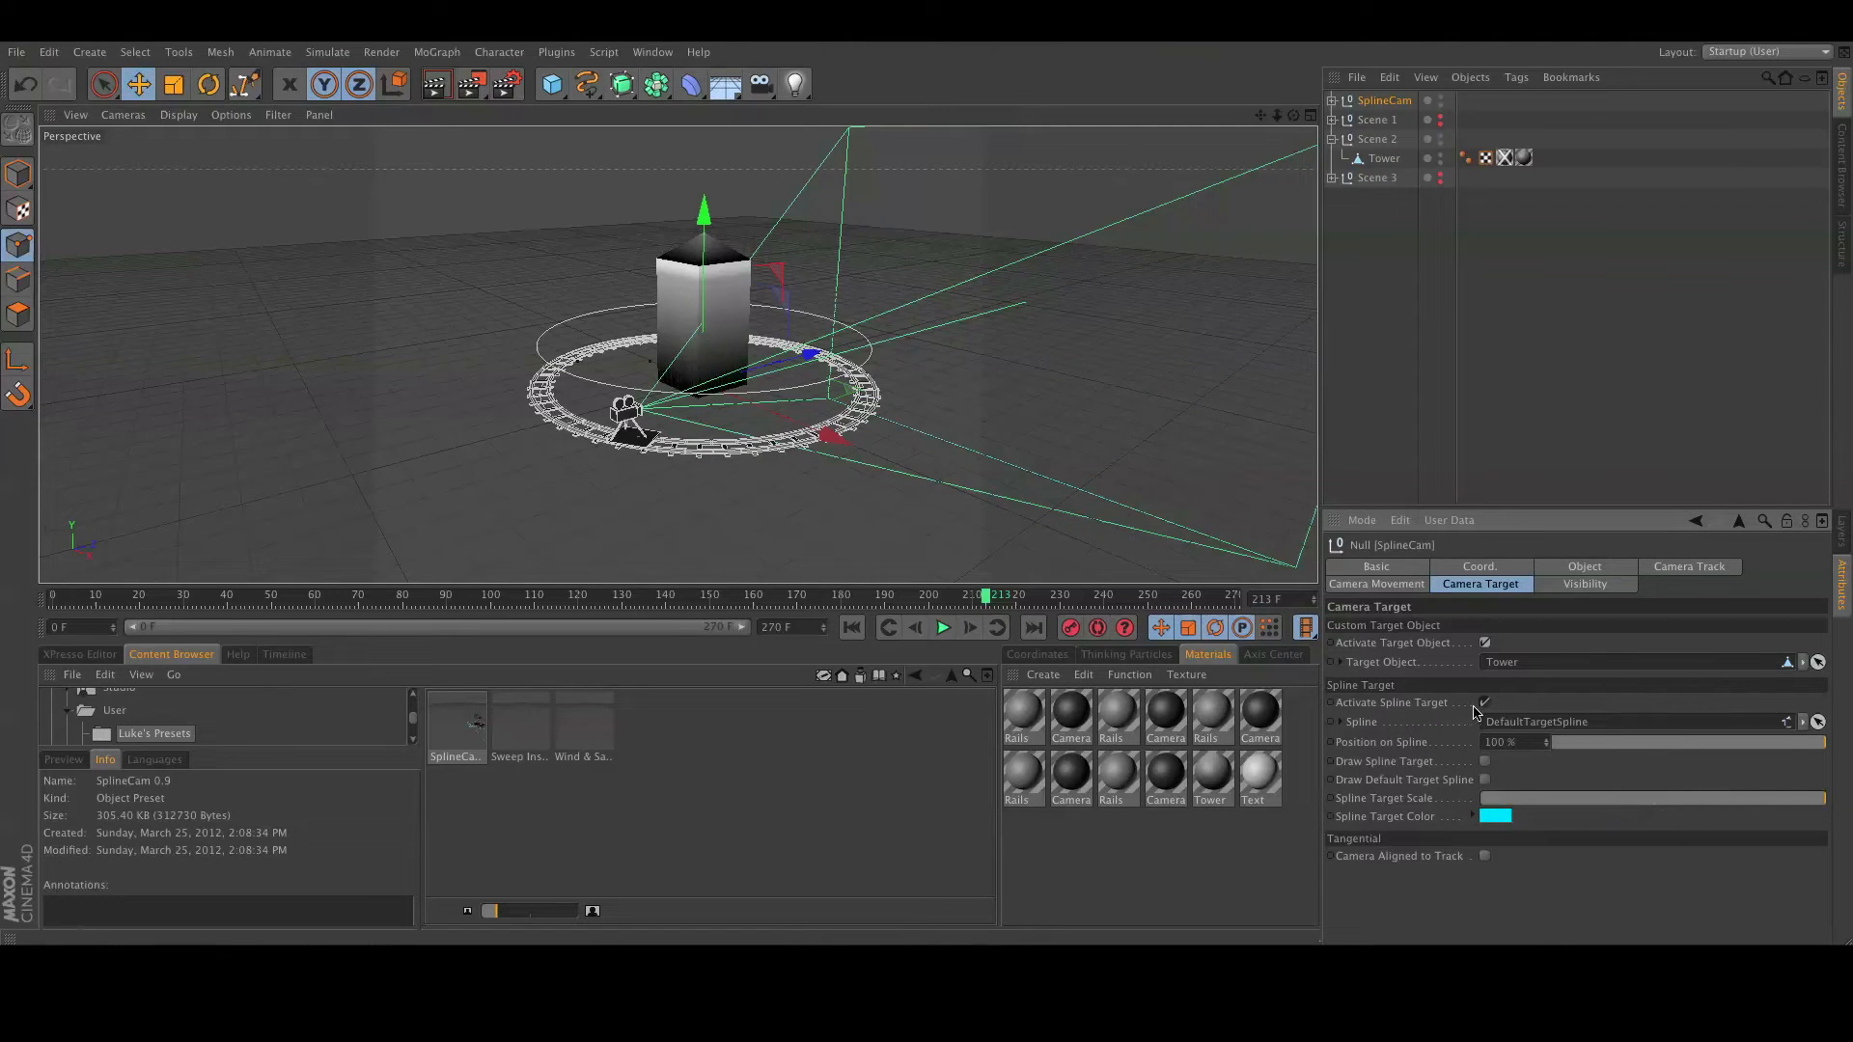
click(1485, 703)
Play the animation while looking through The Camera to check its aim at the Tower, stop playback, and return to the editor view.
click(943, 628)
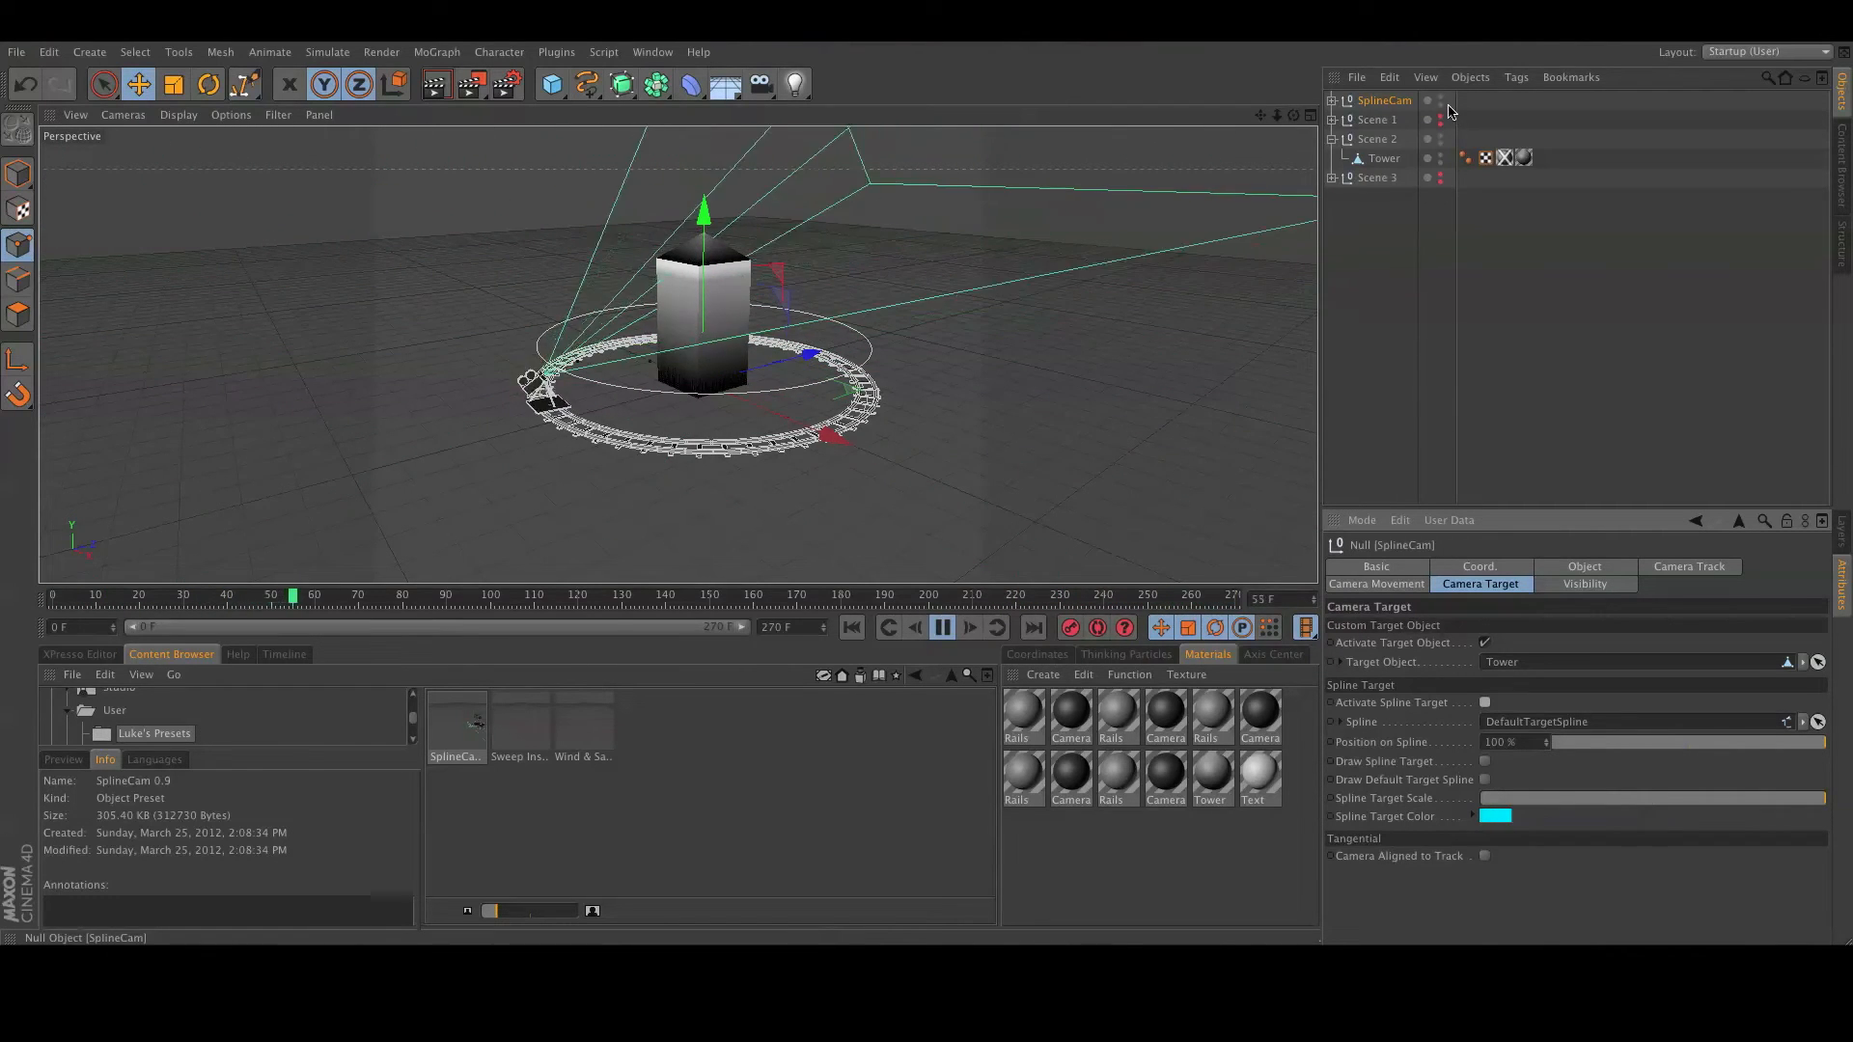
click(1331, 101)
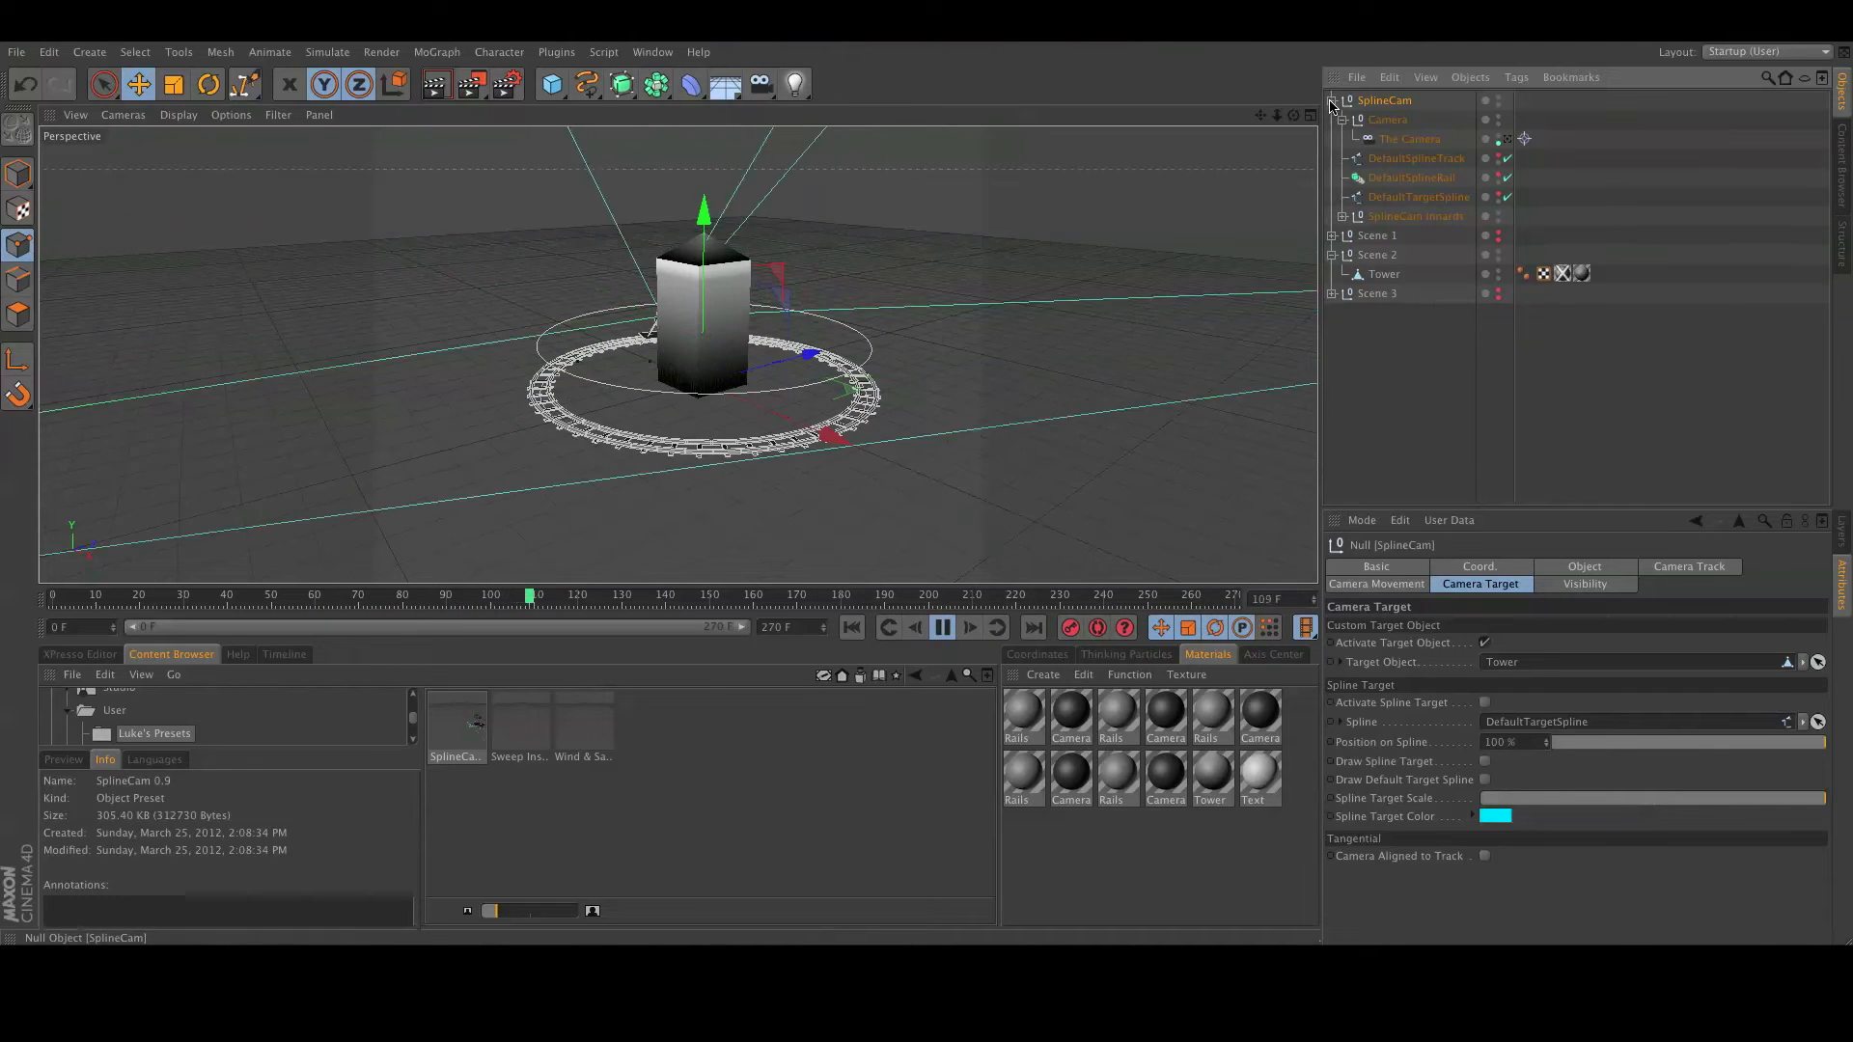
click(1506, 139)
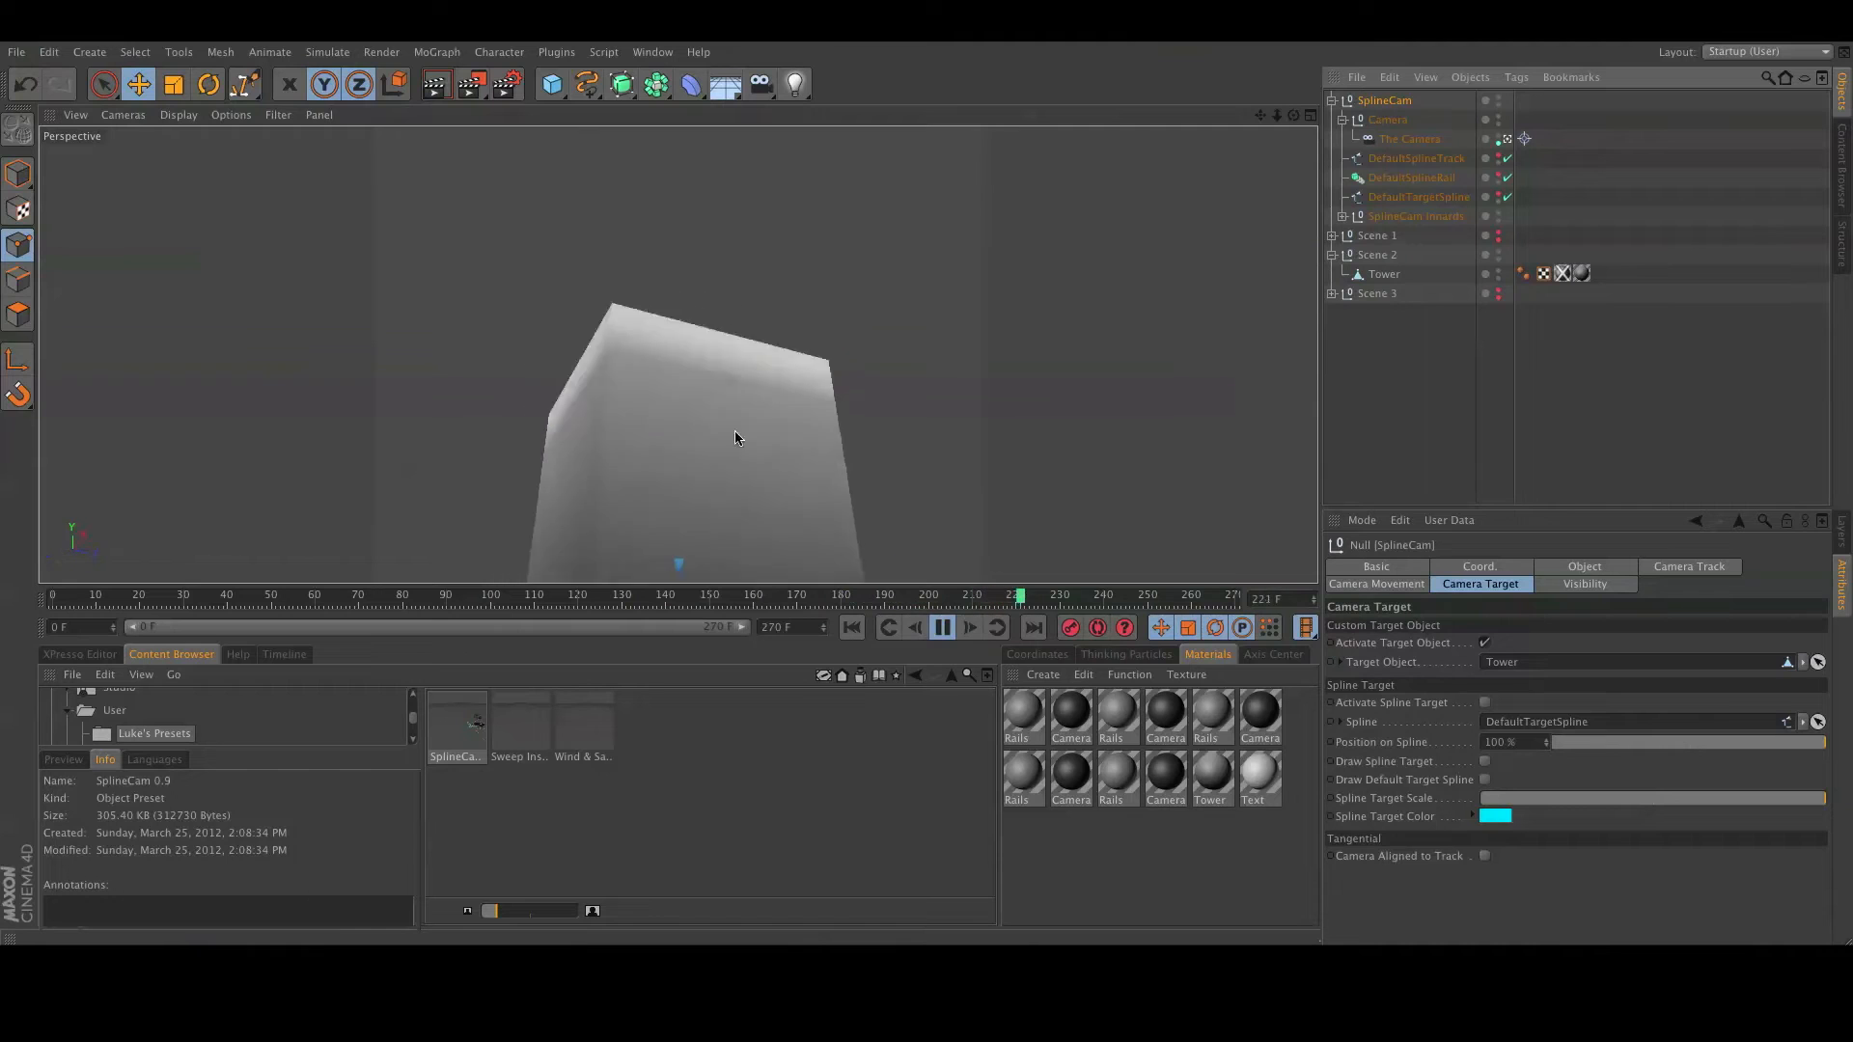
click(943, 629)
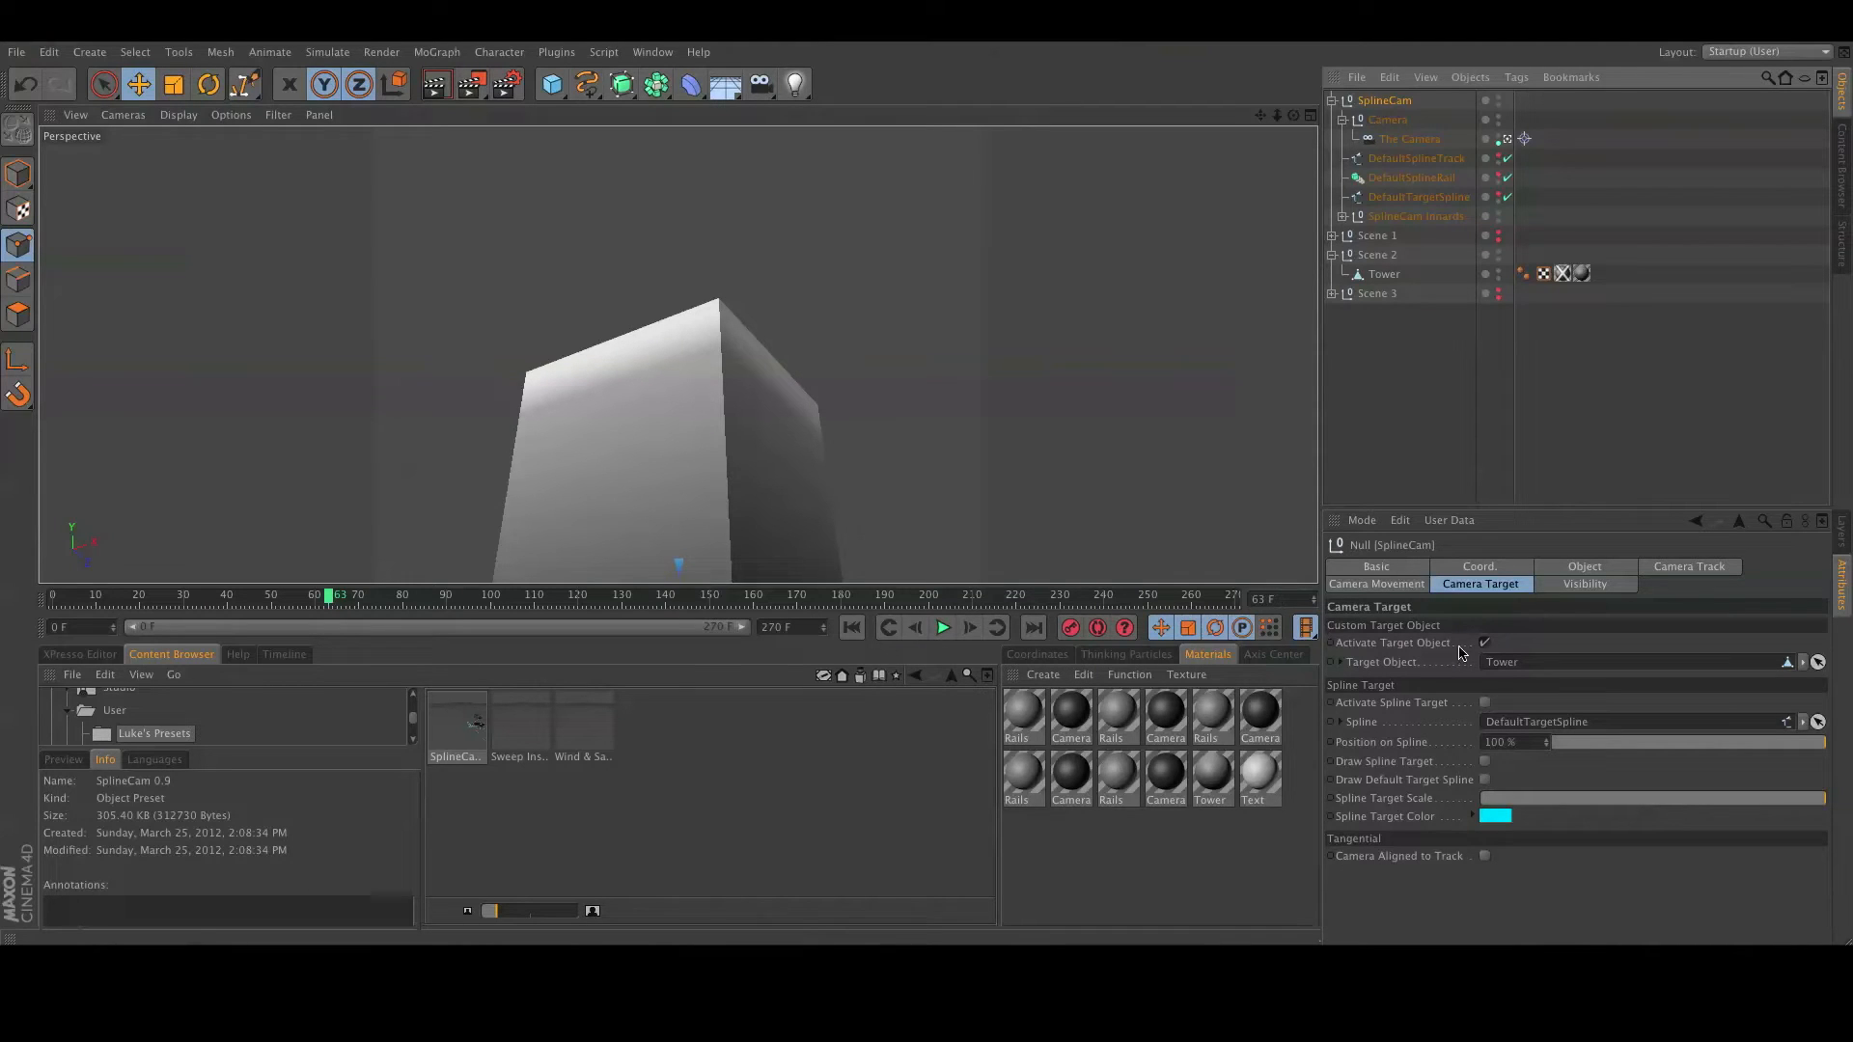
key(F8)
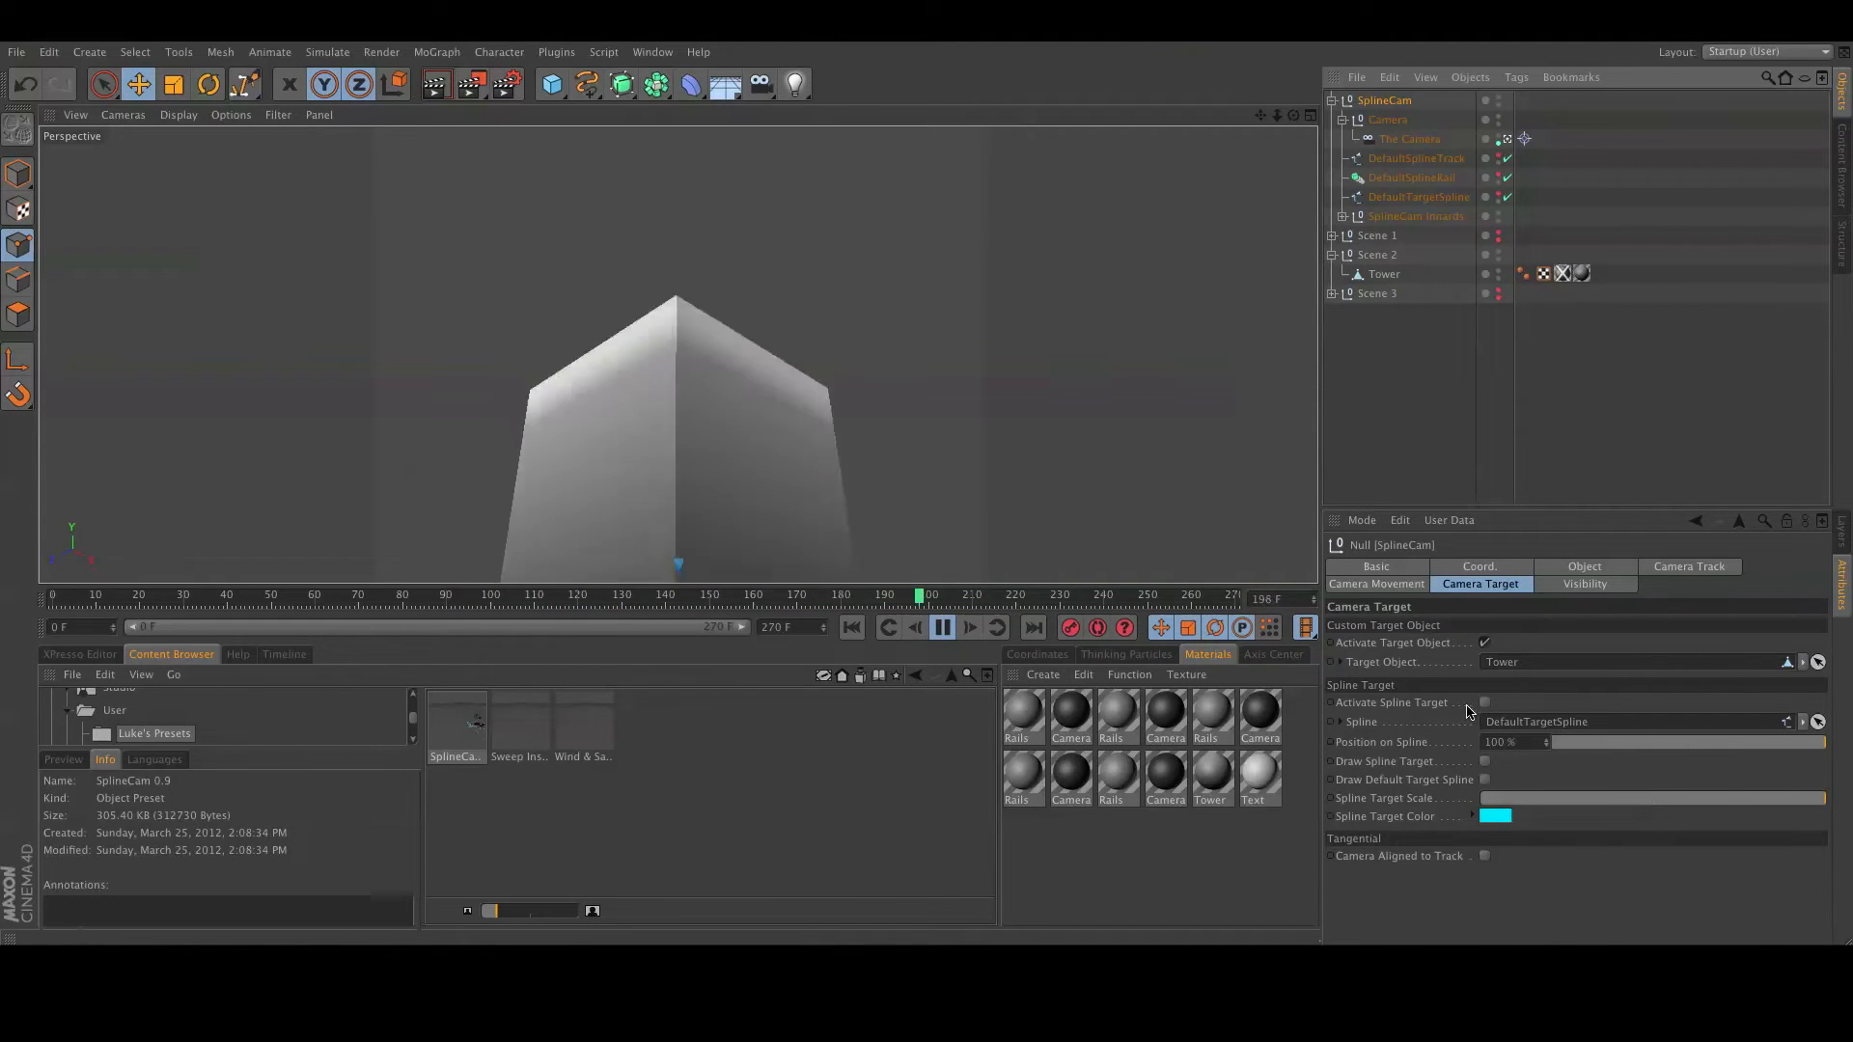
key(F8)
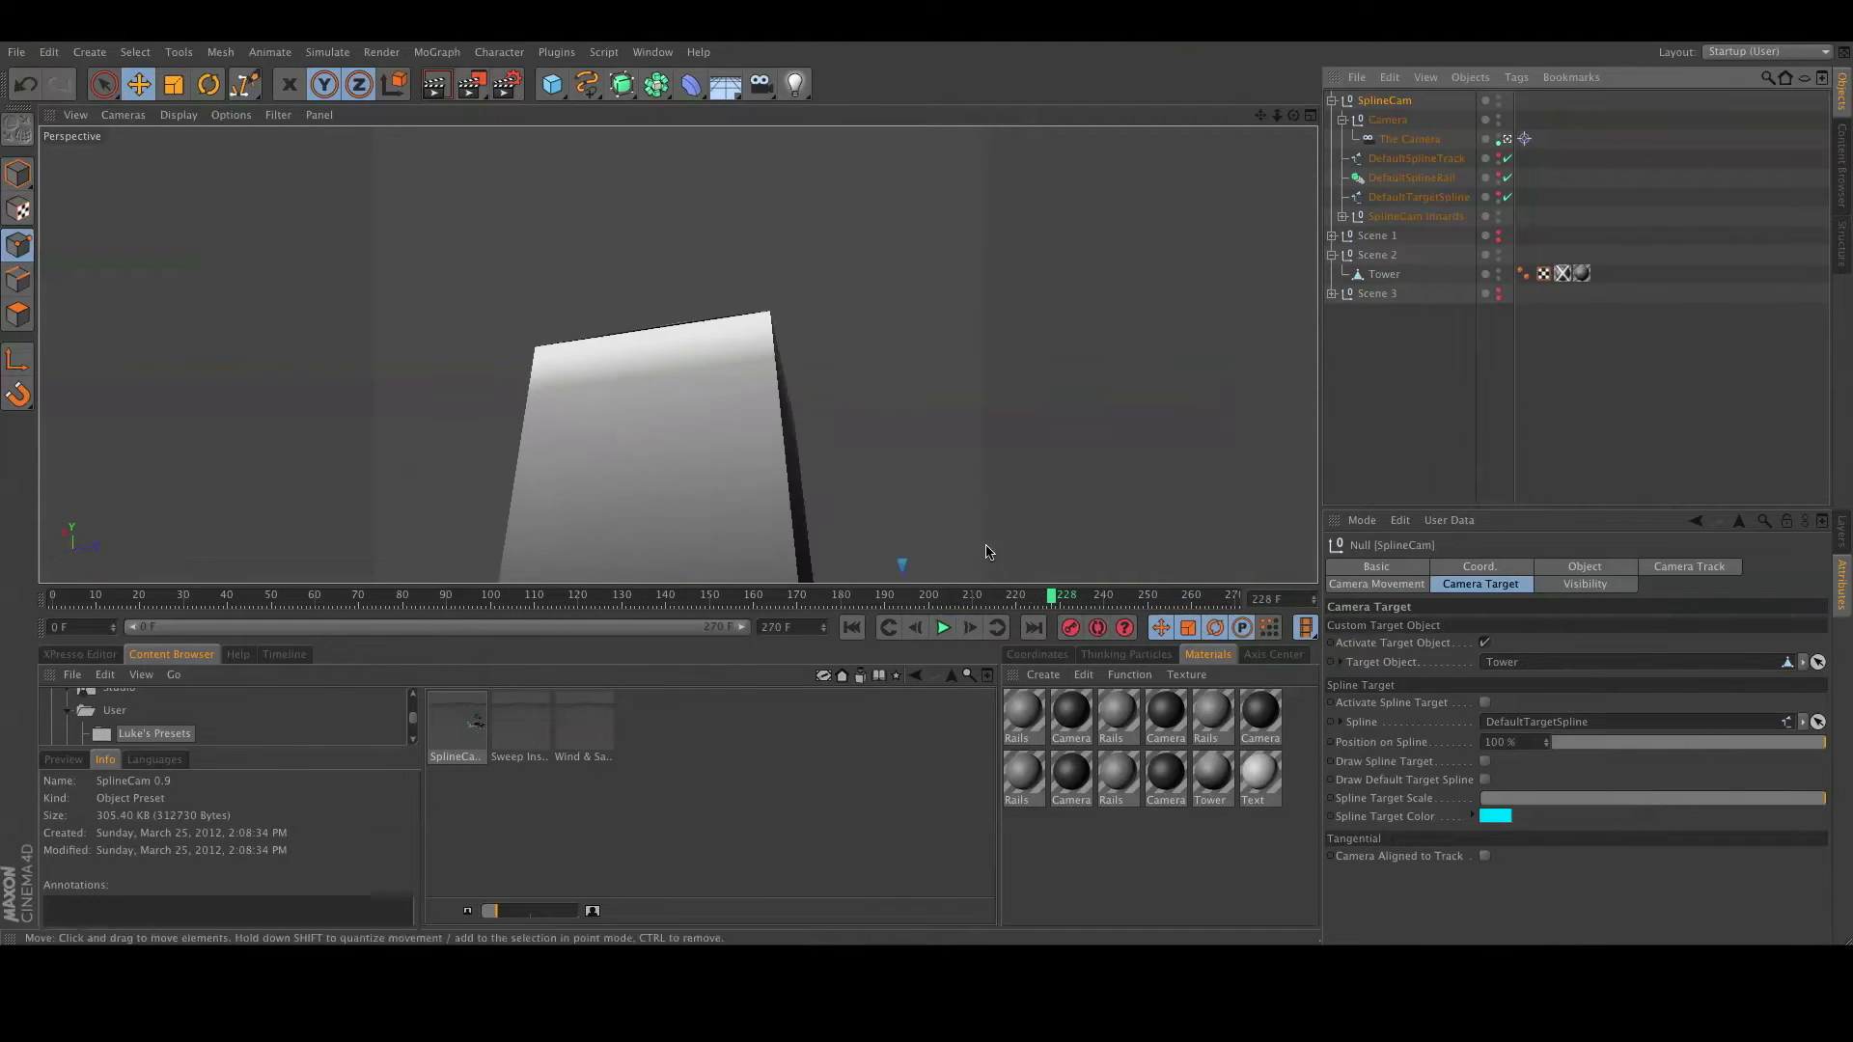
click(1507, 140)
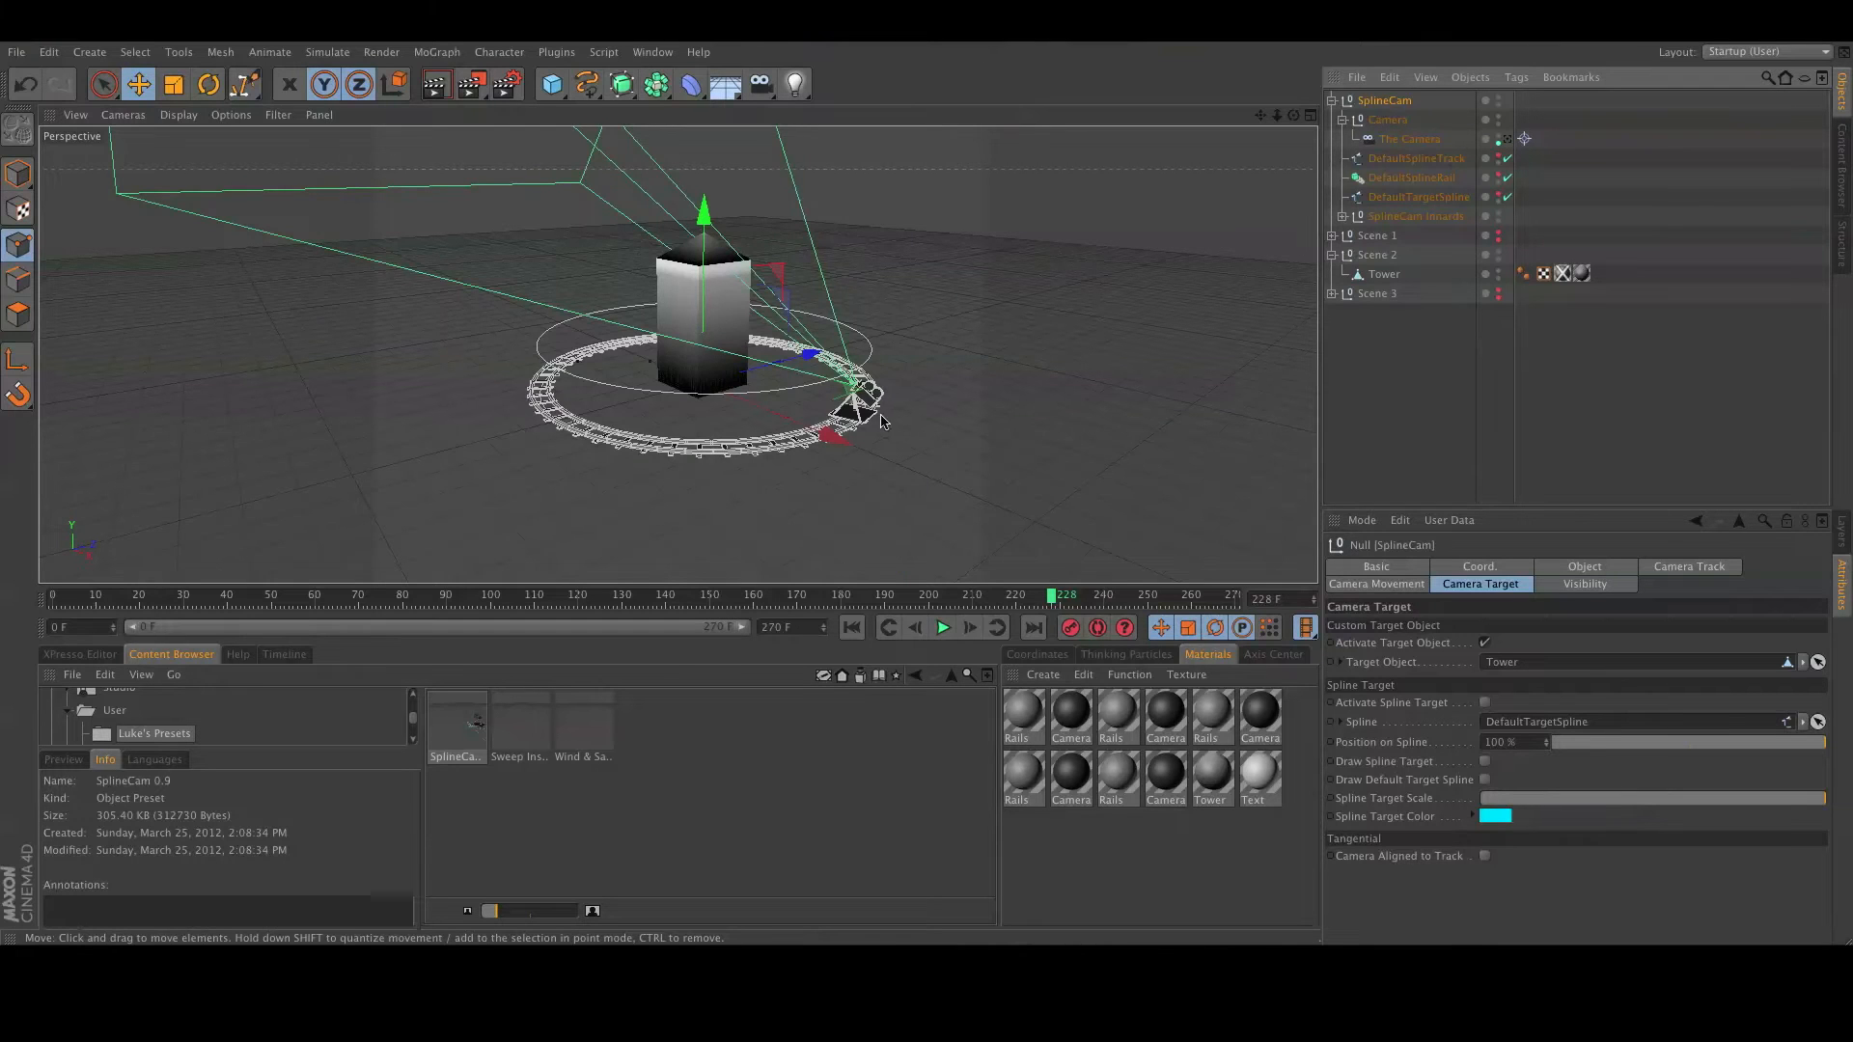
Hide the Tower temporarily to view the centre of the circular track, and show it again.
alt+drag(1007, 461, 950, 471)
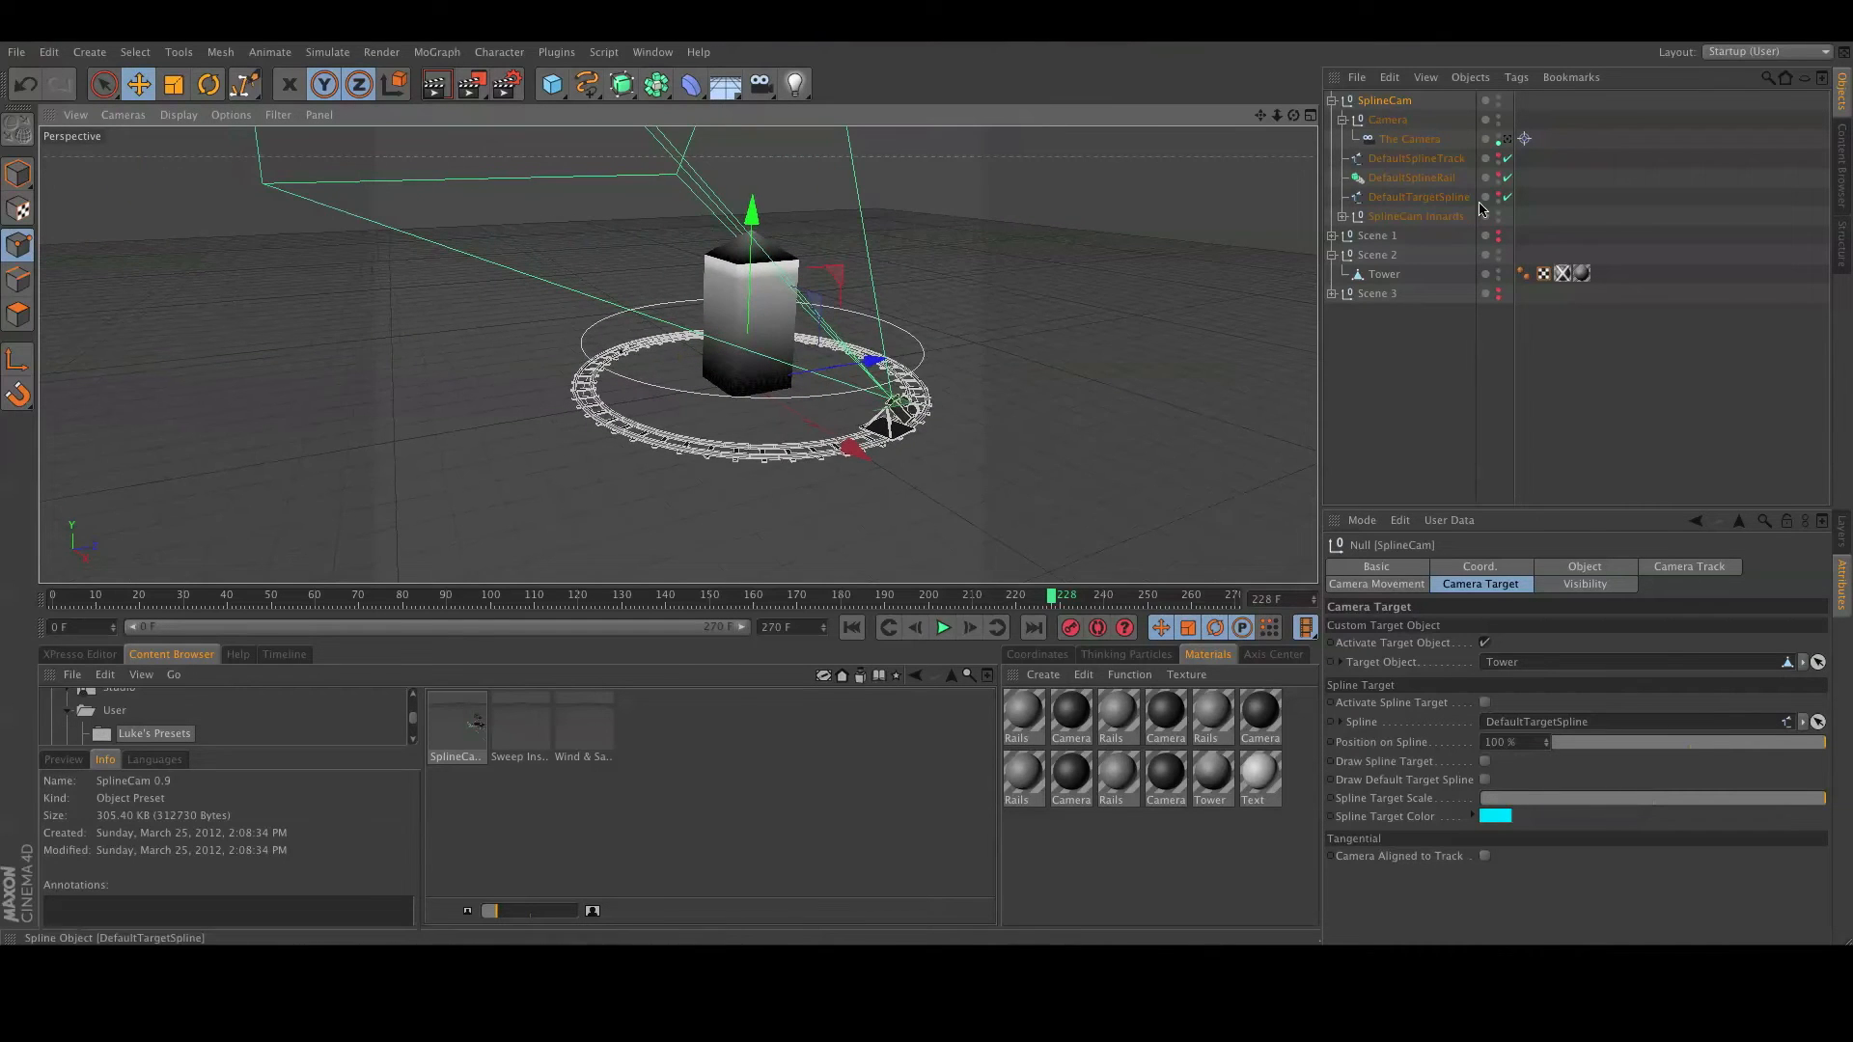
alt+click(1496, 278)
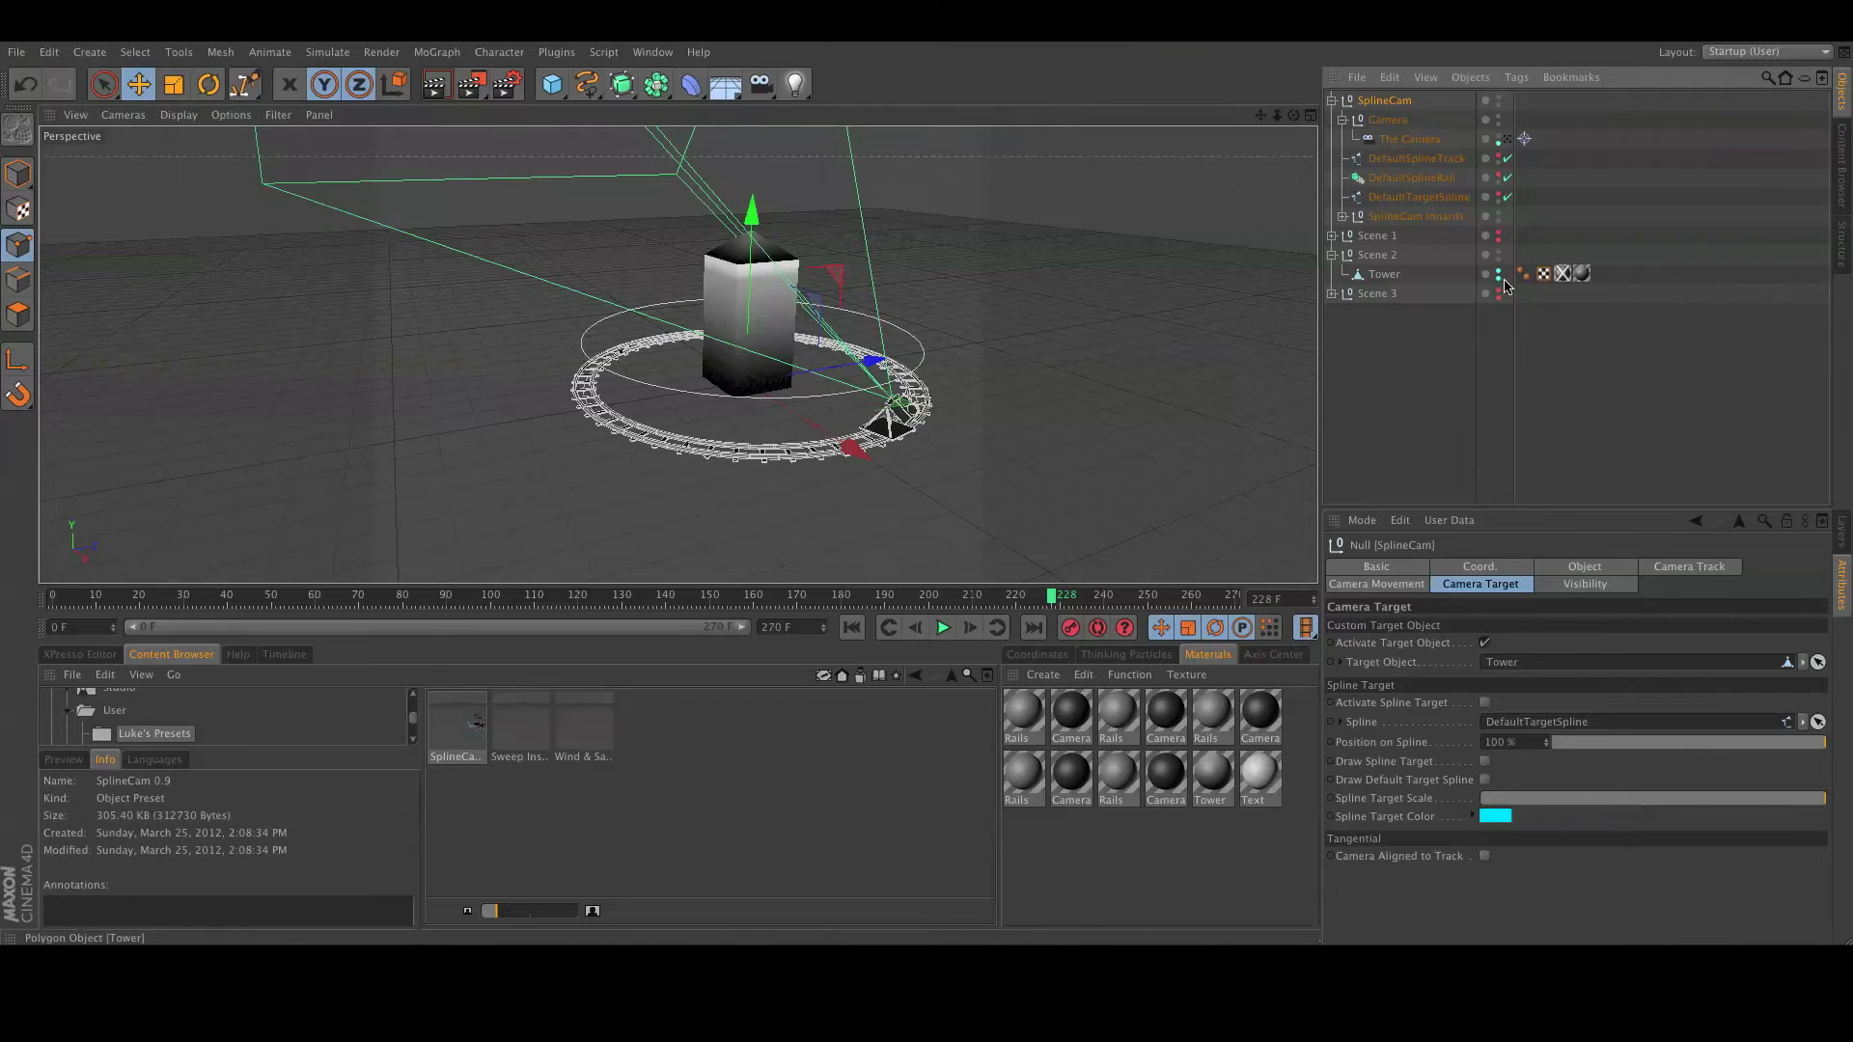
click(1499, 279)
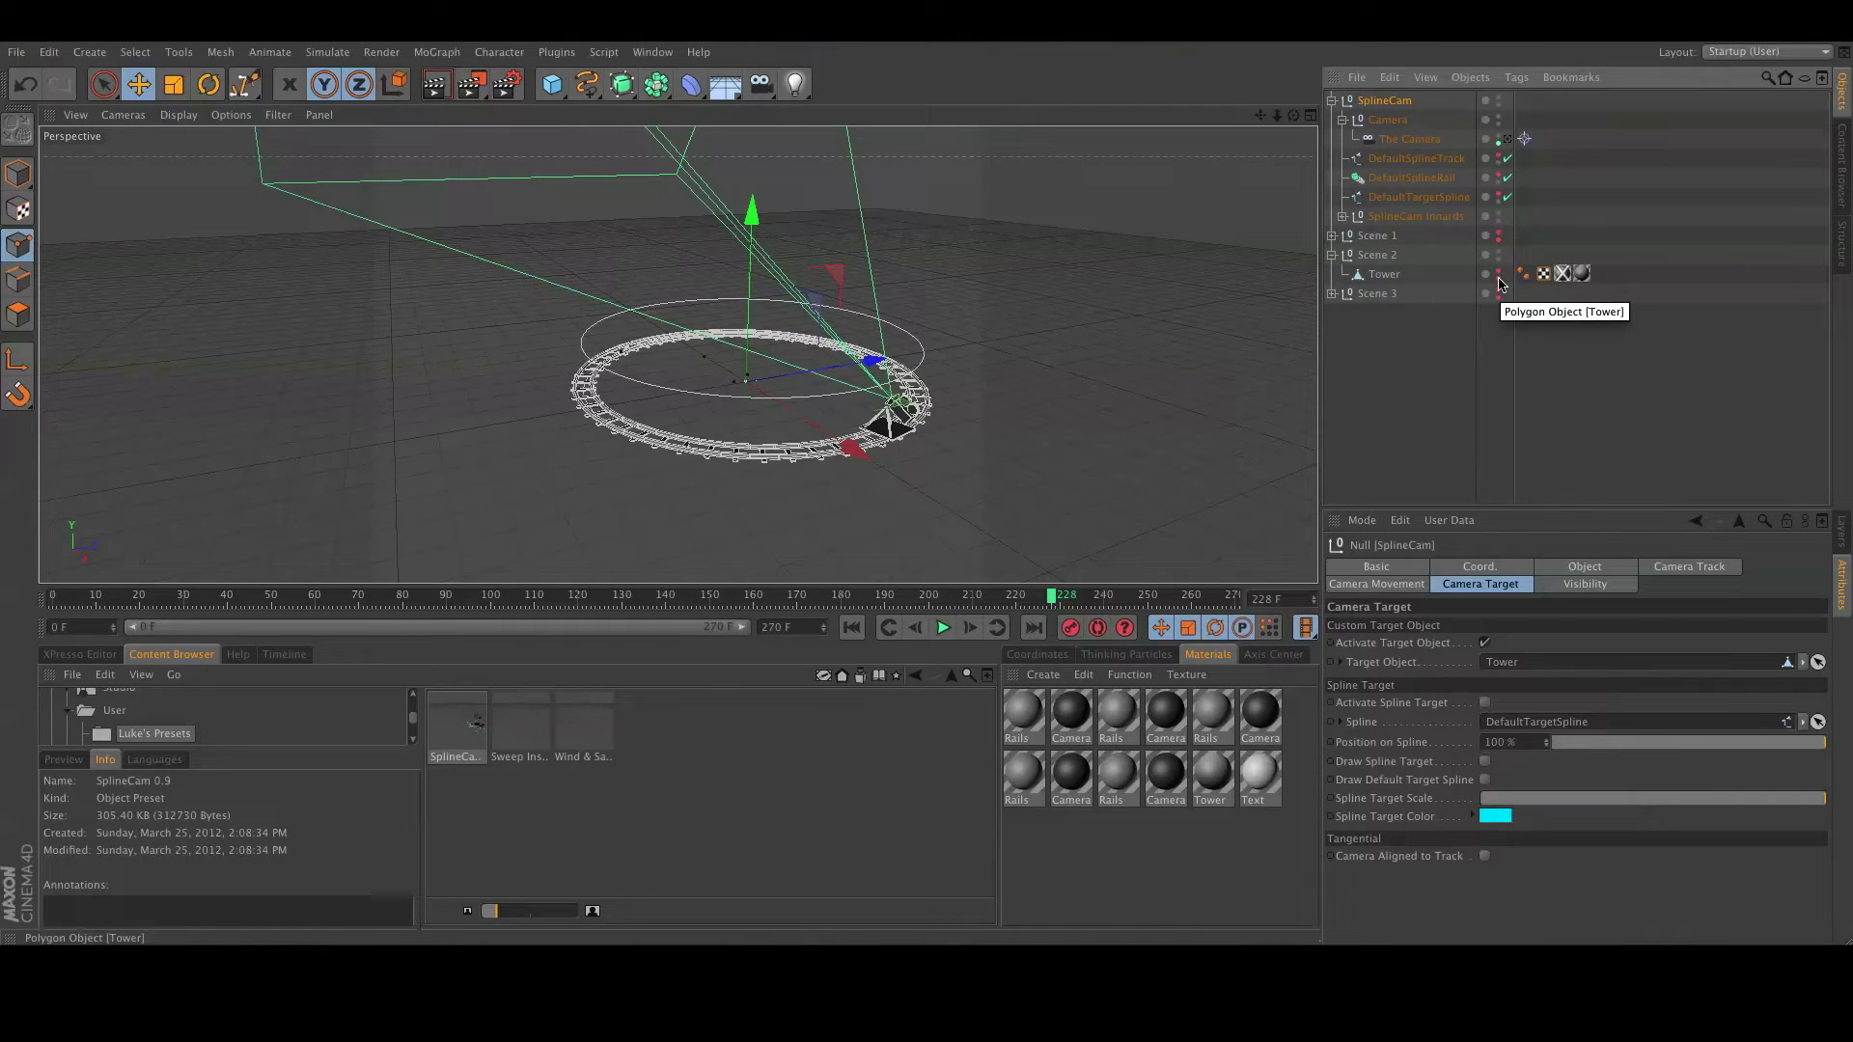
click(1502, 279)
click(1498, 276)
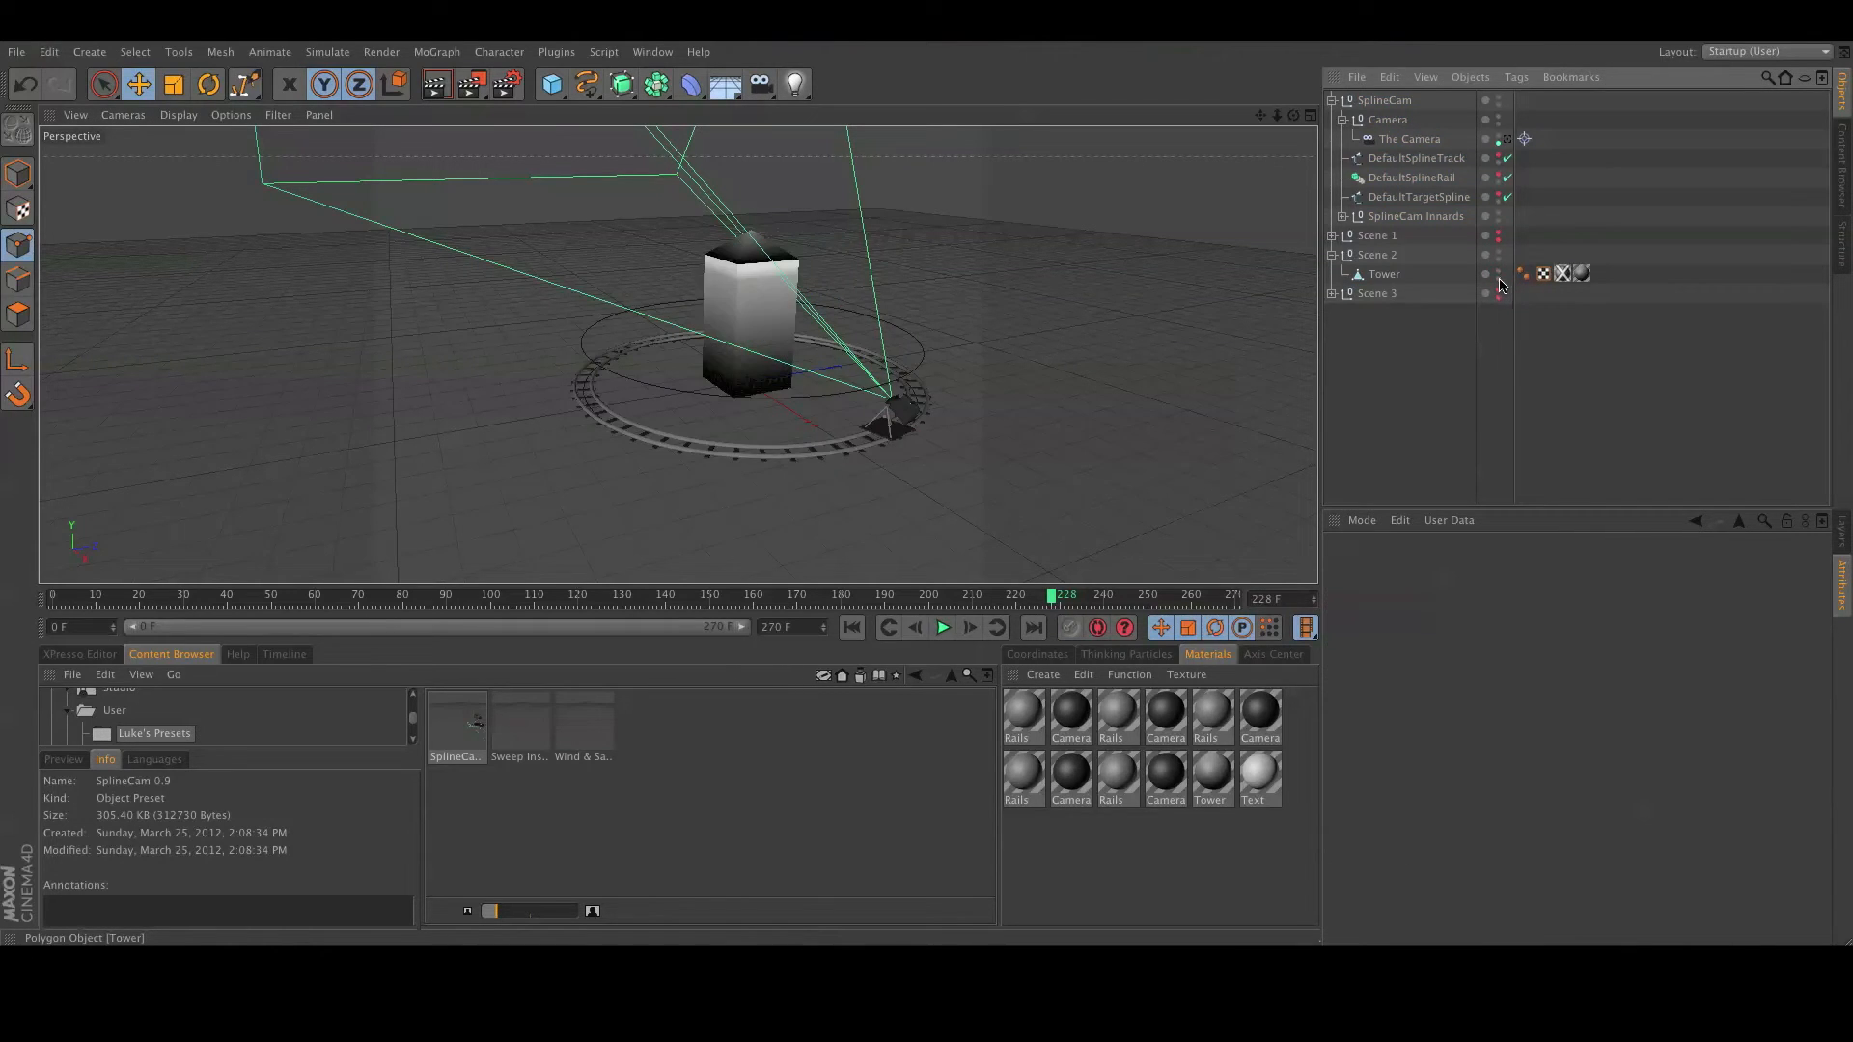
Draw a vertical two-point Bezier spline in the Right view, from the Tower's base to above its peak, and name it Target Spline.
key(F2)
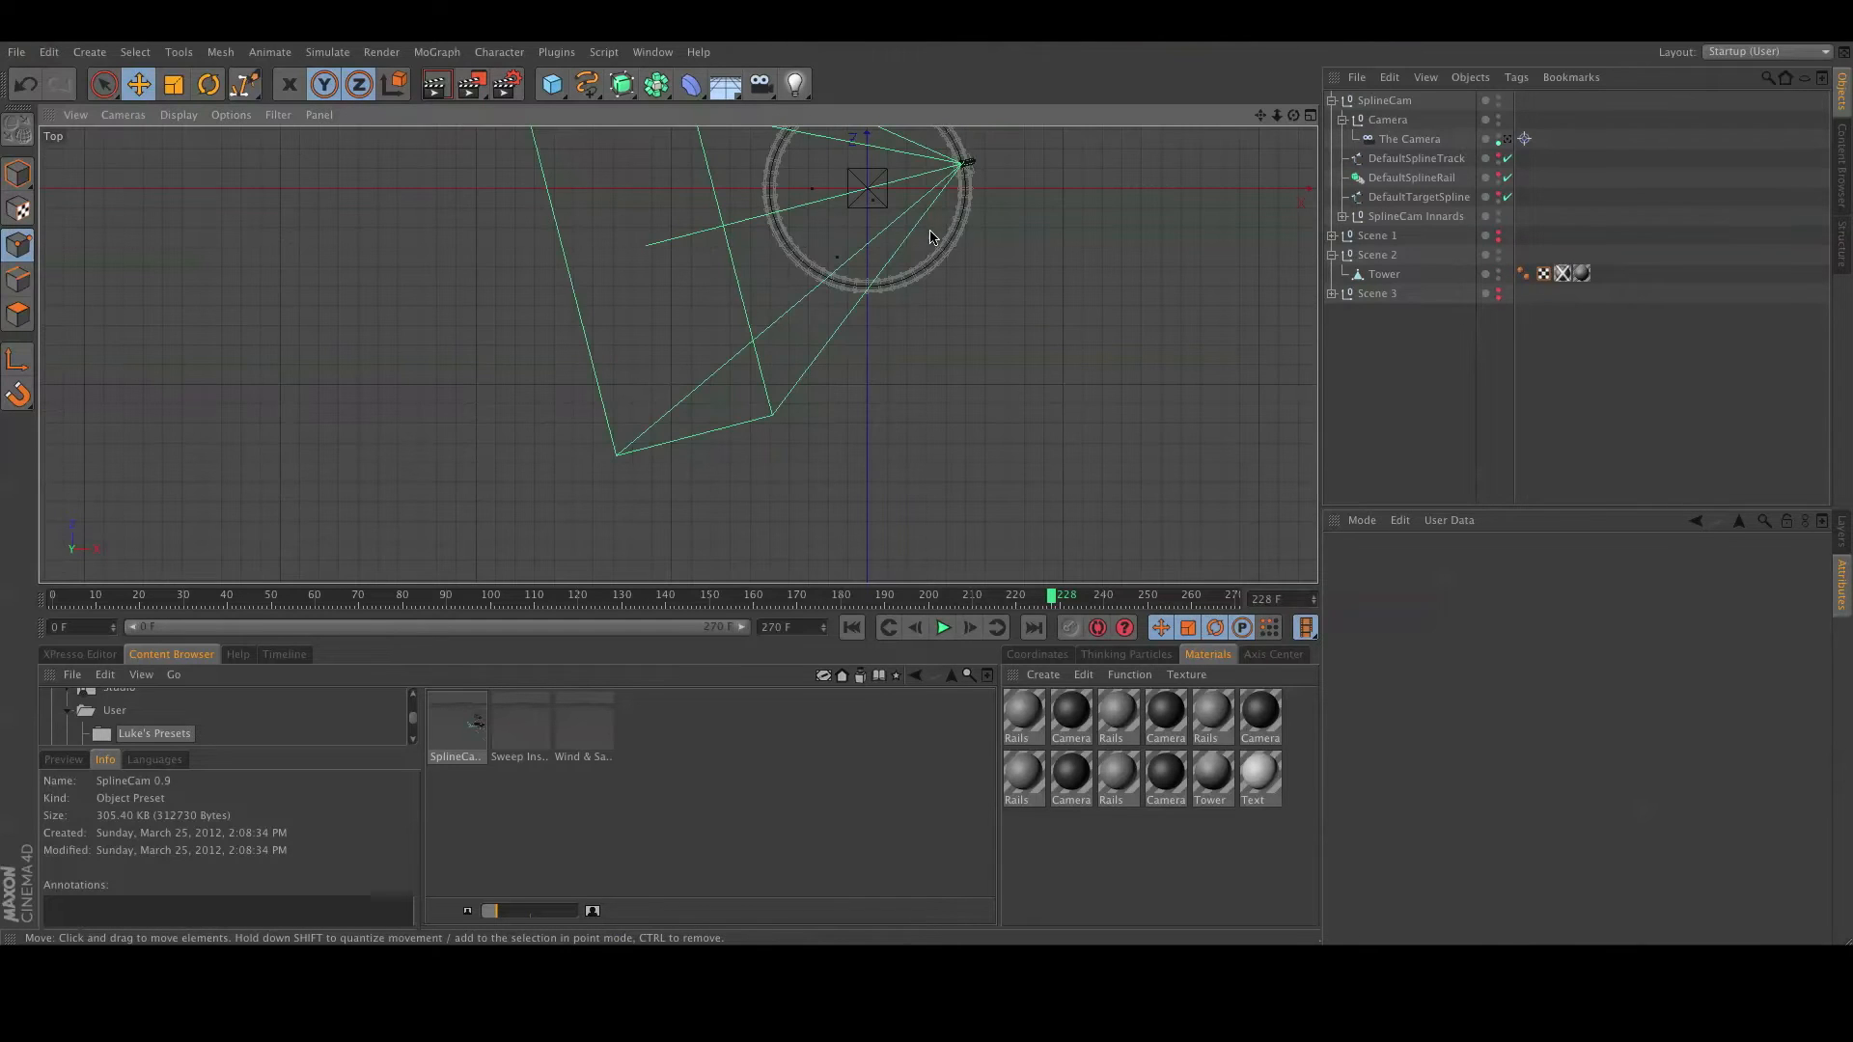
key(F3)
alt+middle_drag(689, 295, 693, 432)
drag(598, 96, 757, 104)
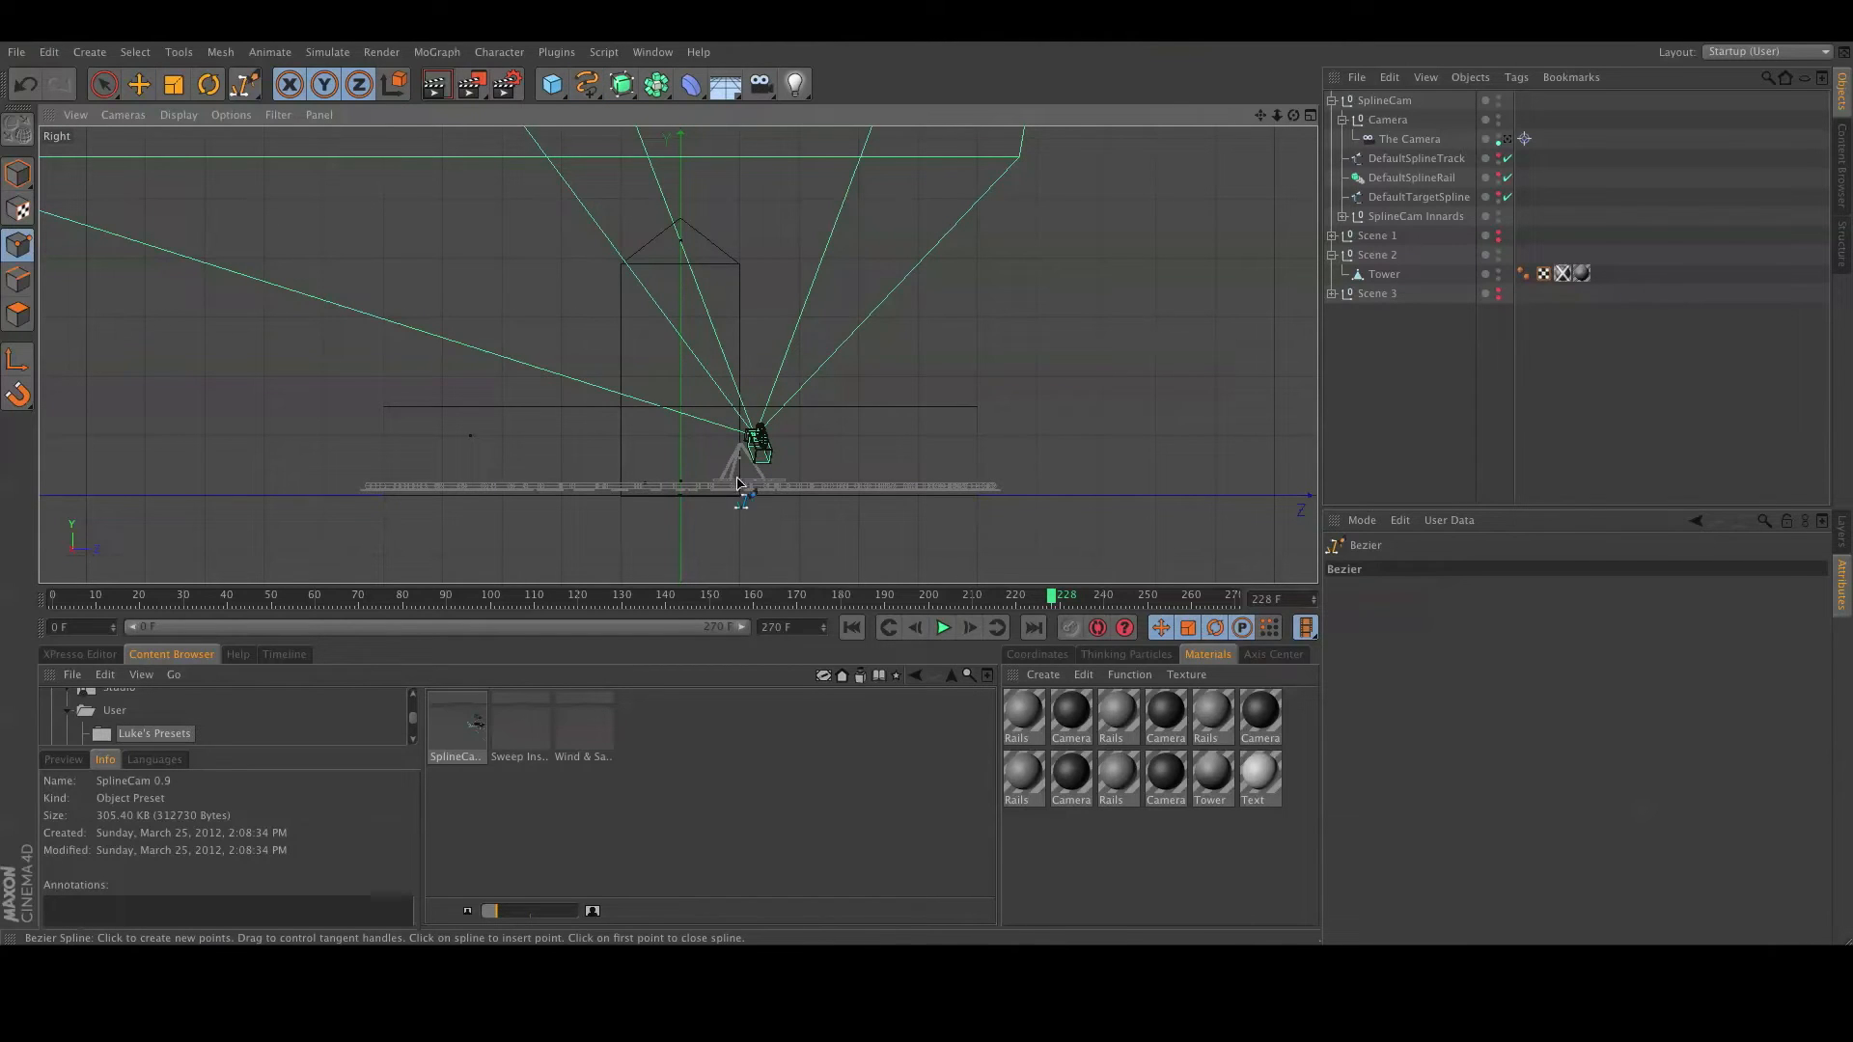
click(681, 510)
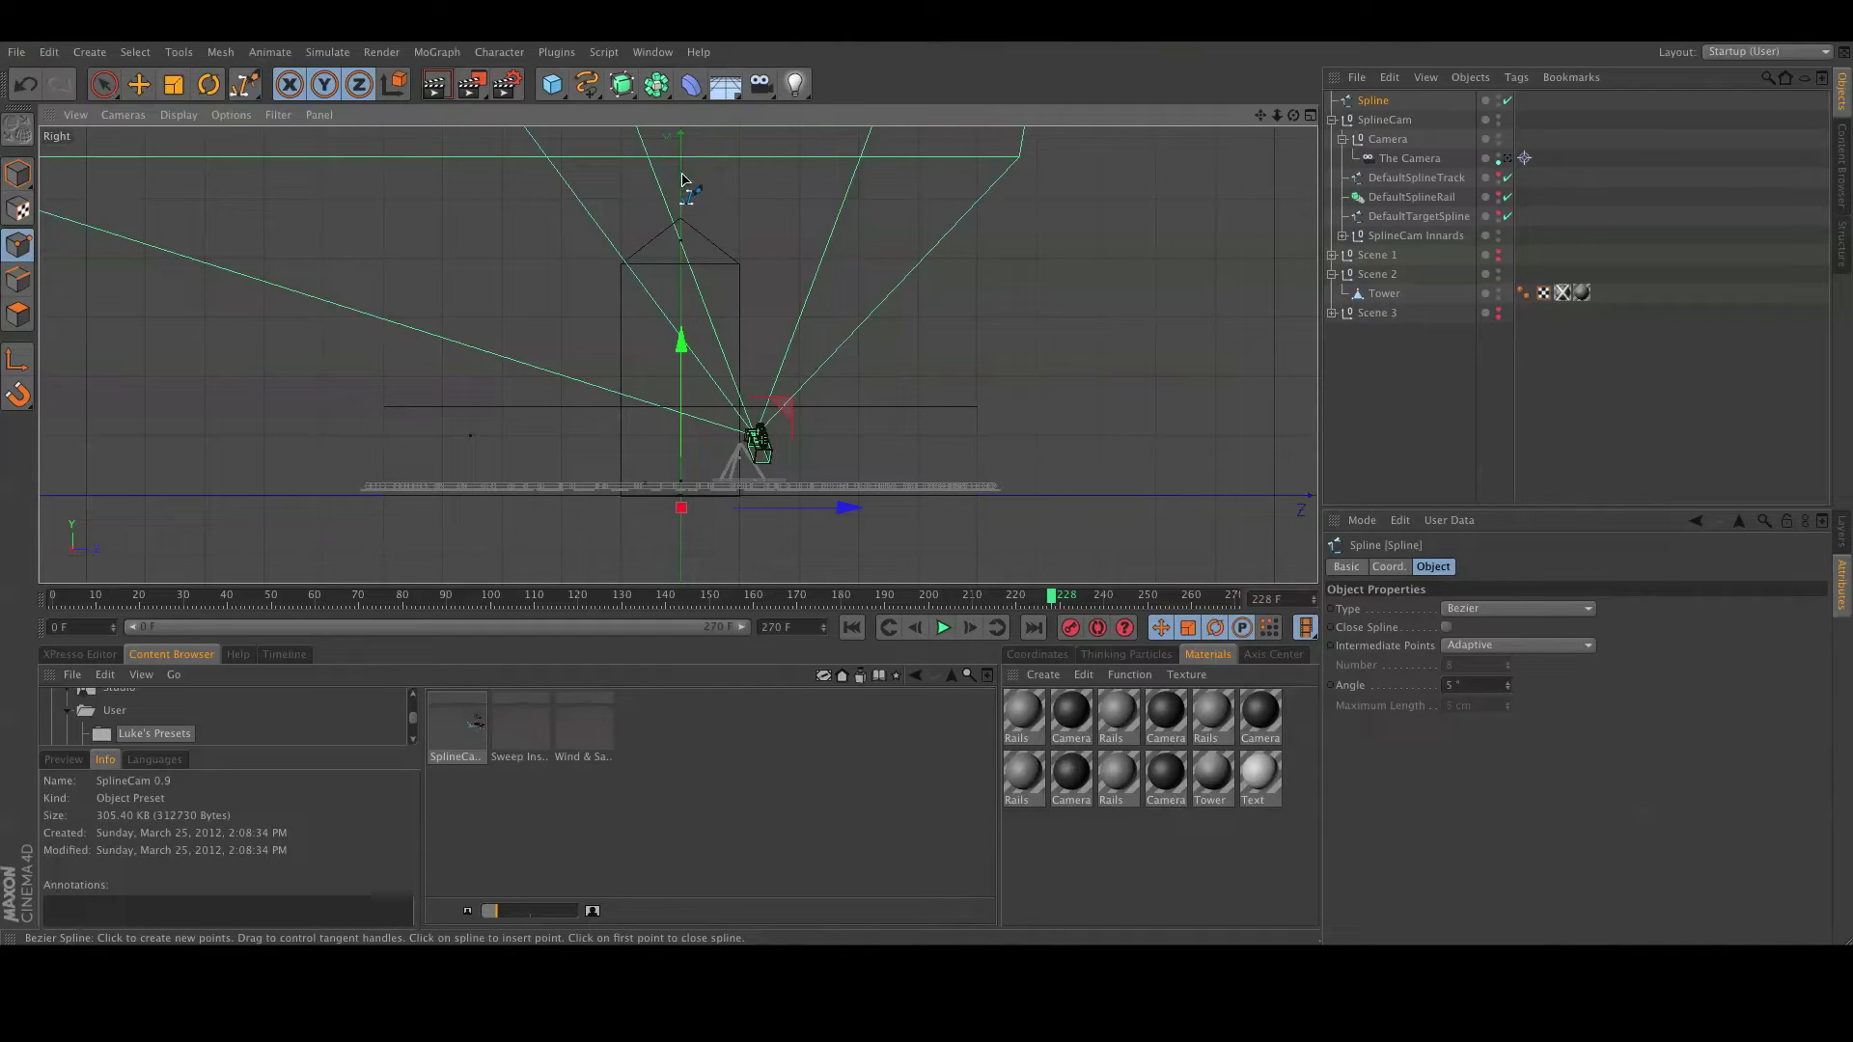
click(682, 204)
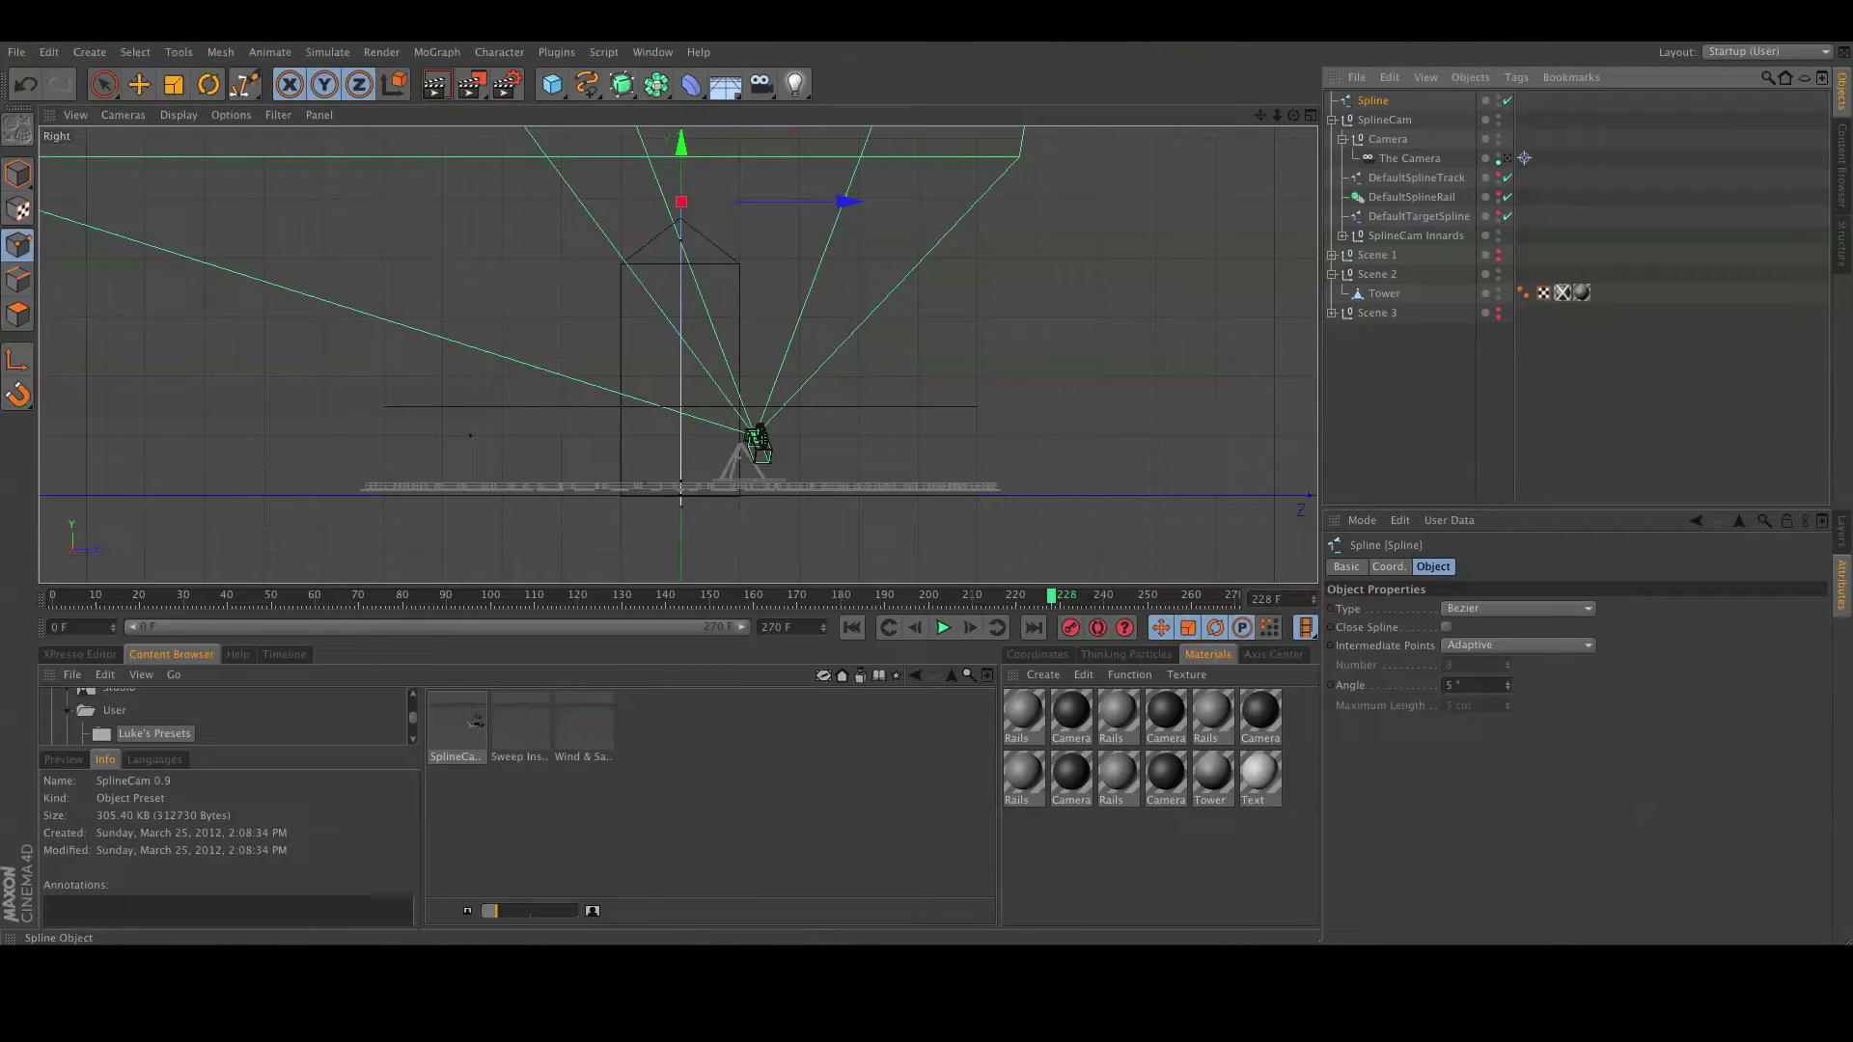
double_click(1370, 100)
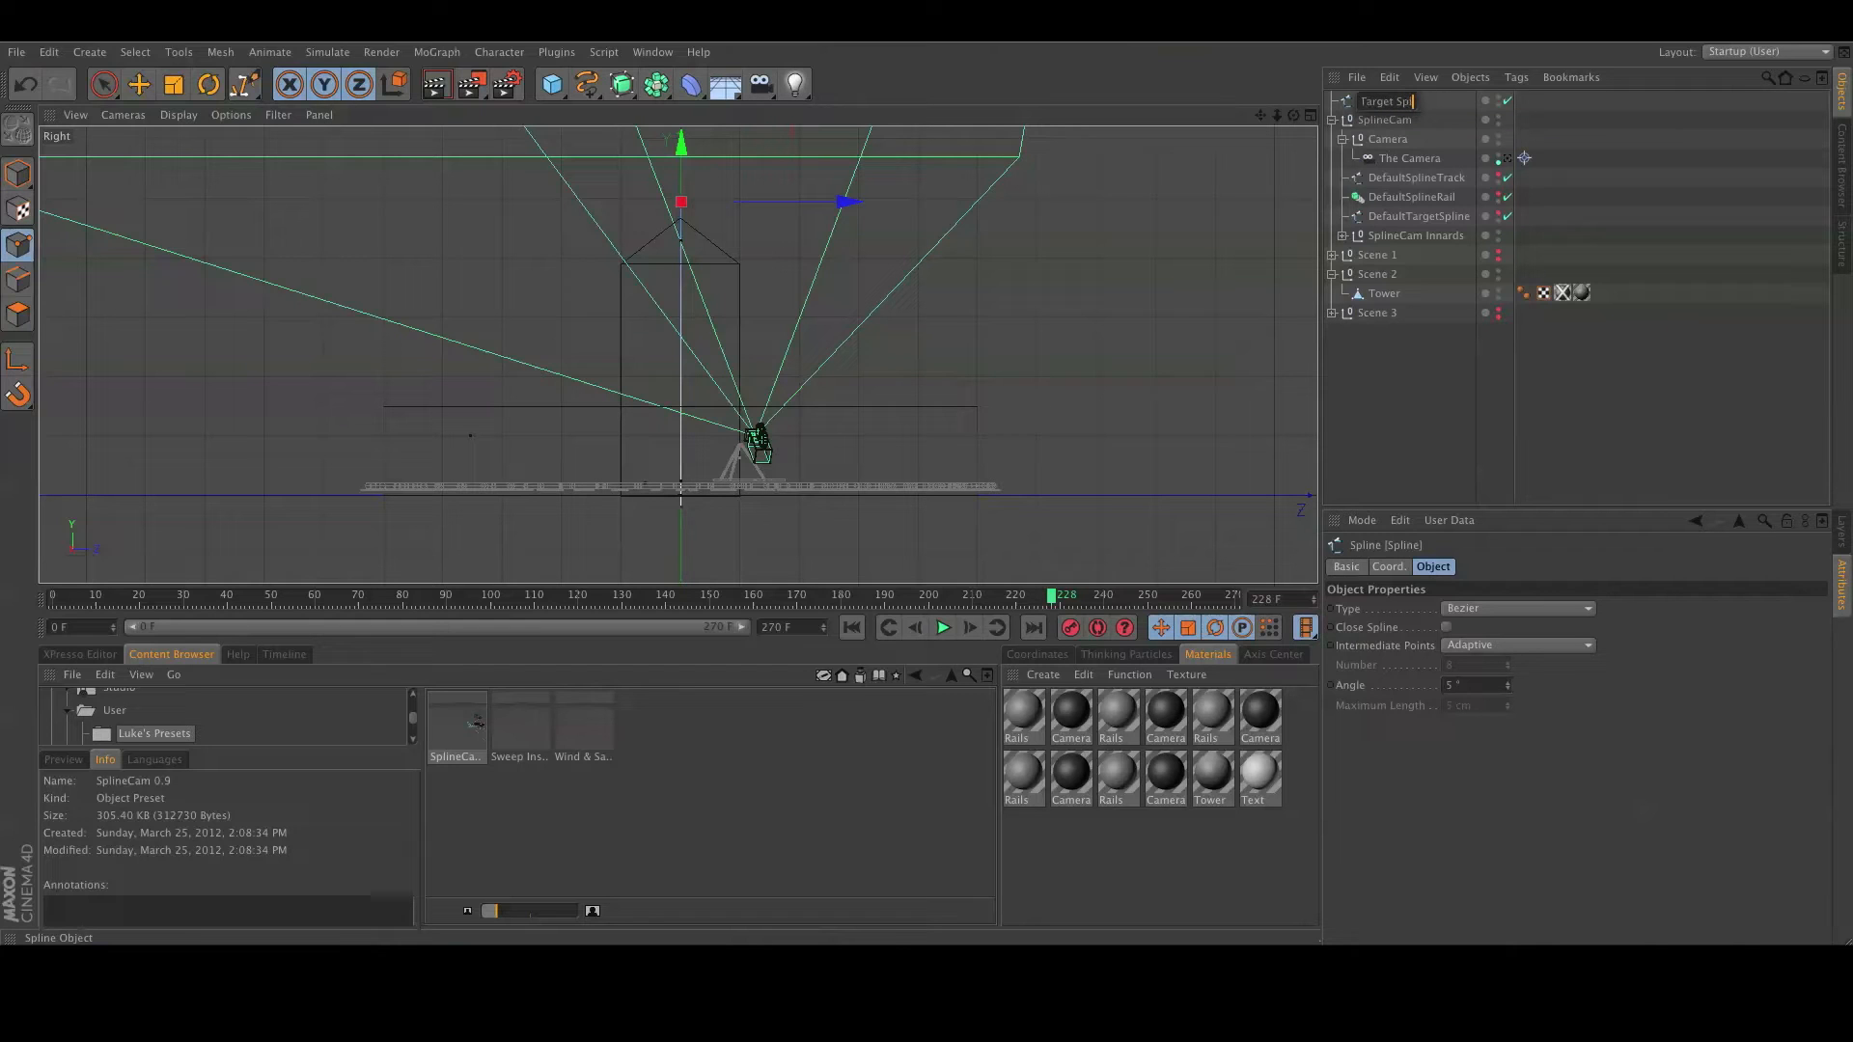
key(Return)
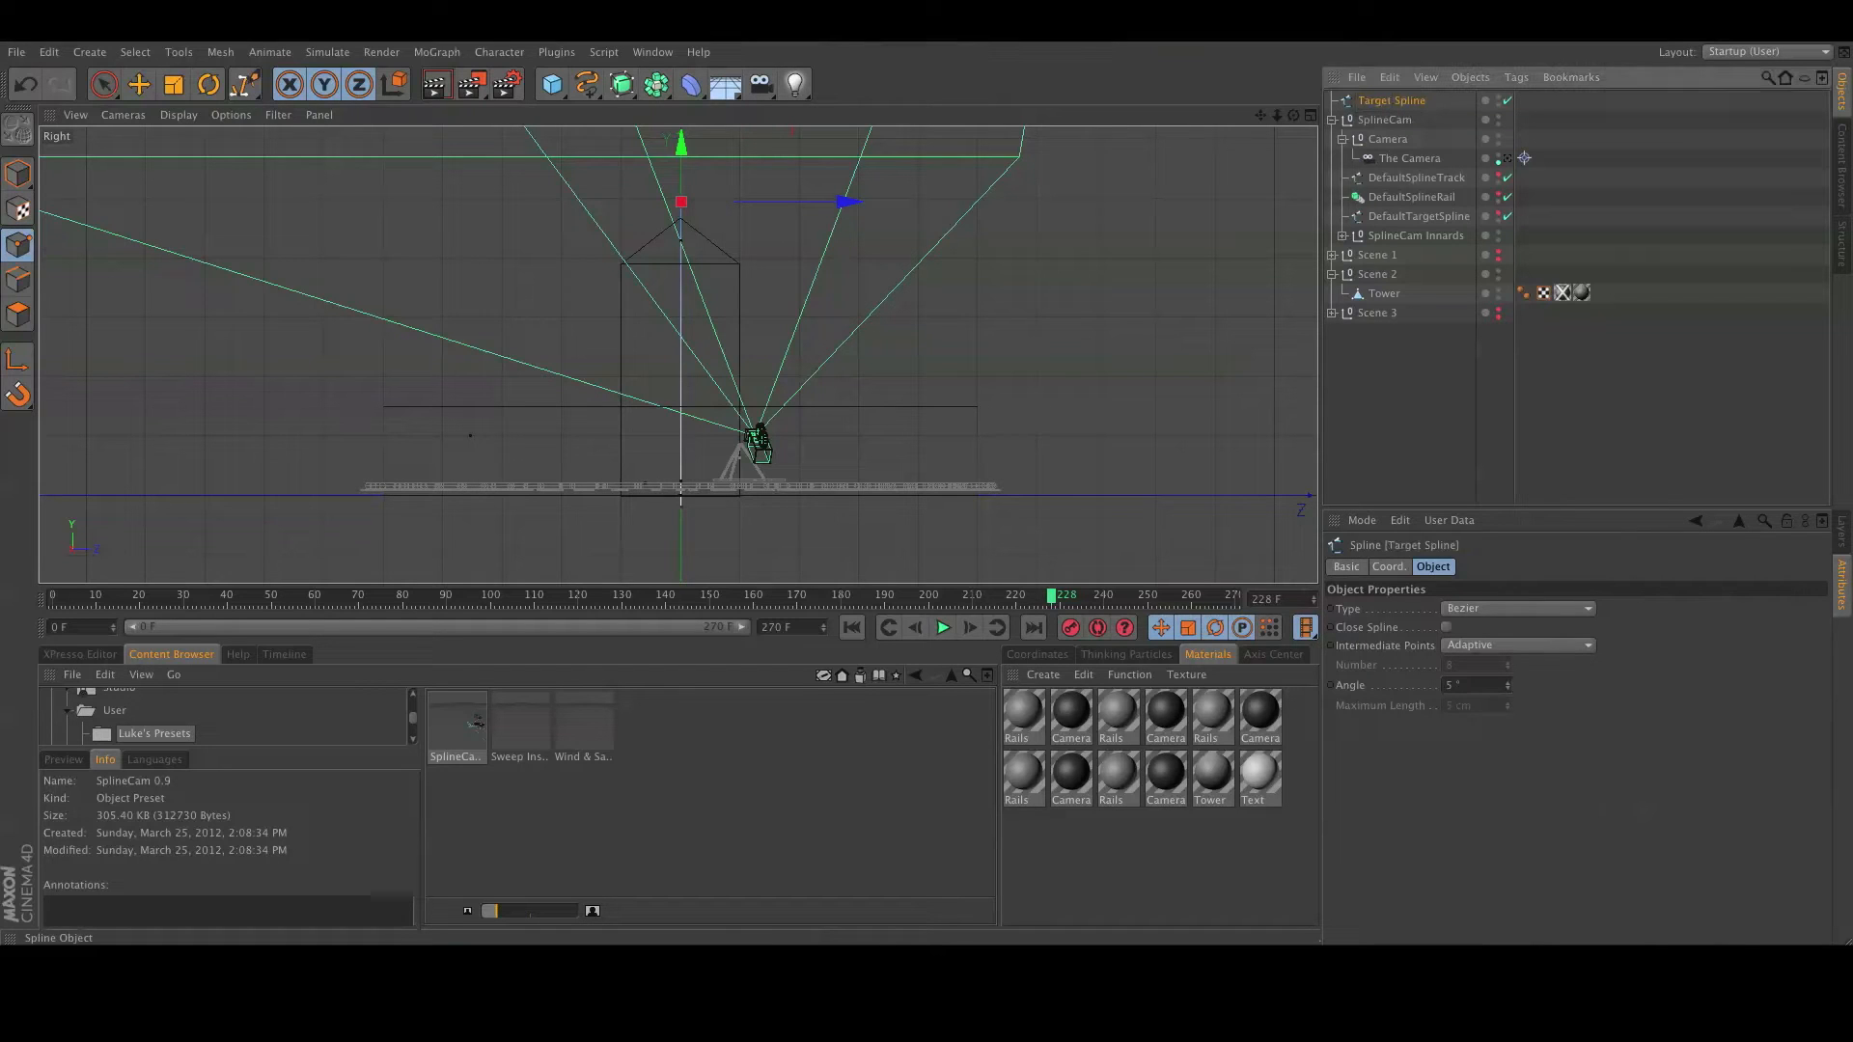
Examine the Target Spline in the perspective view with the Tower temporarily hidden, and show the Tower again.
key(F1)
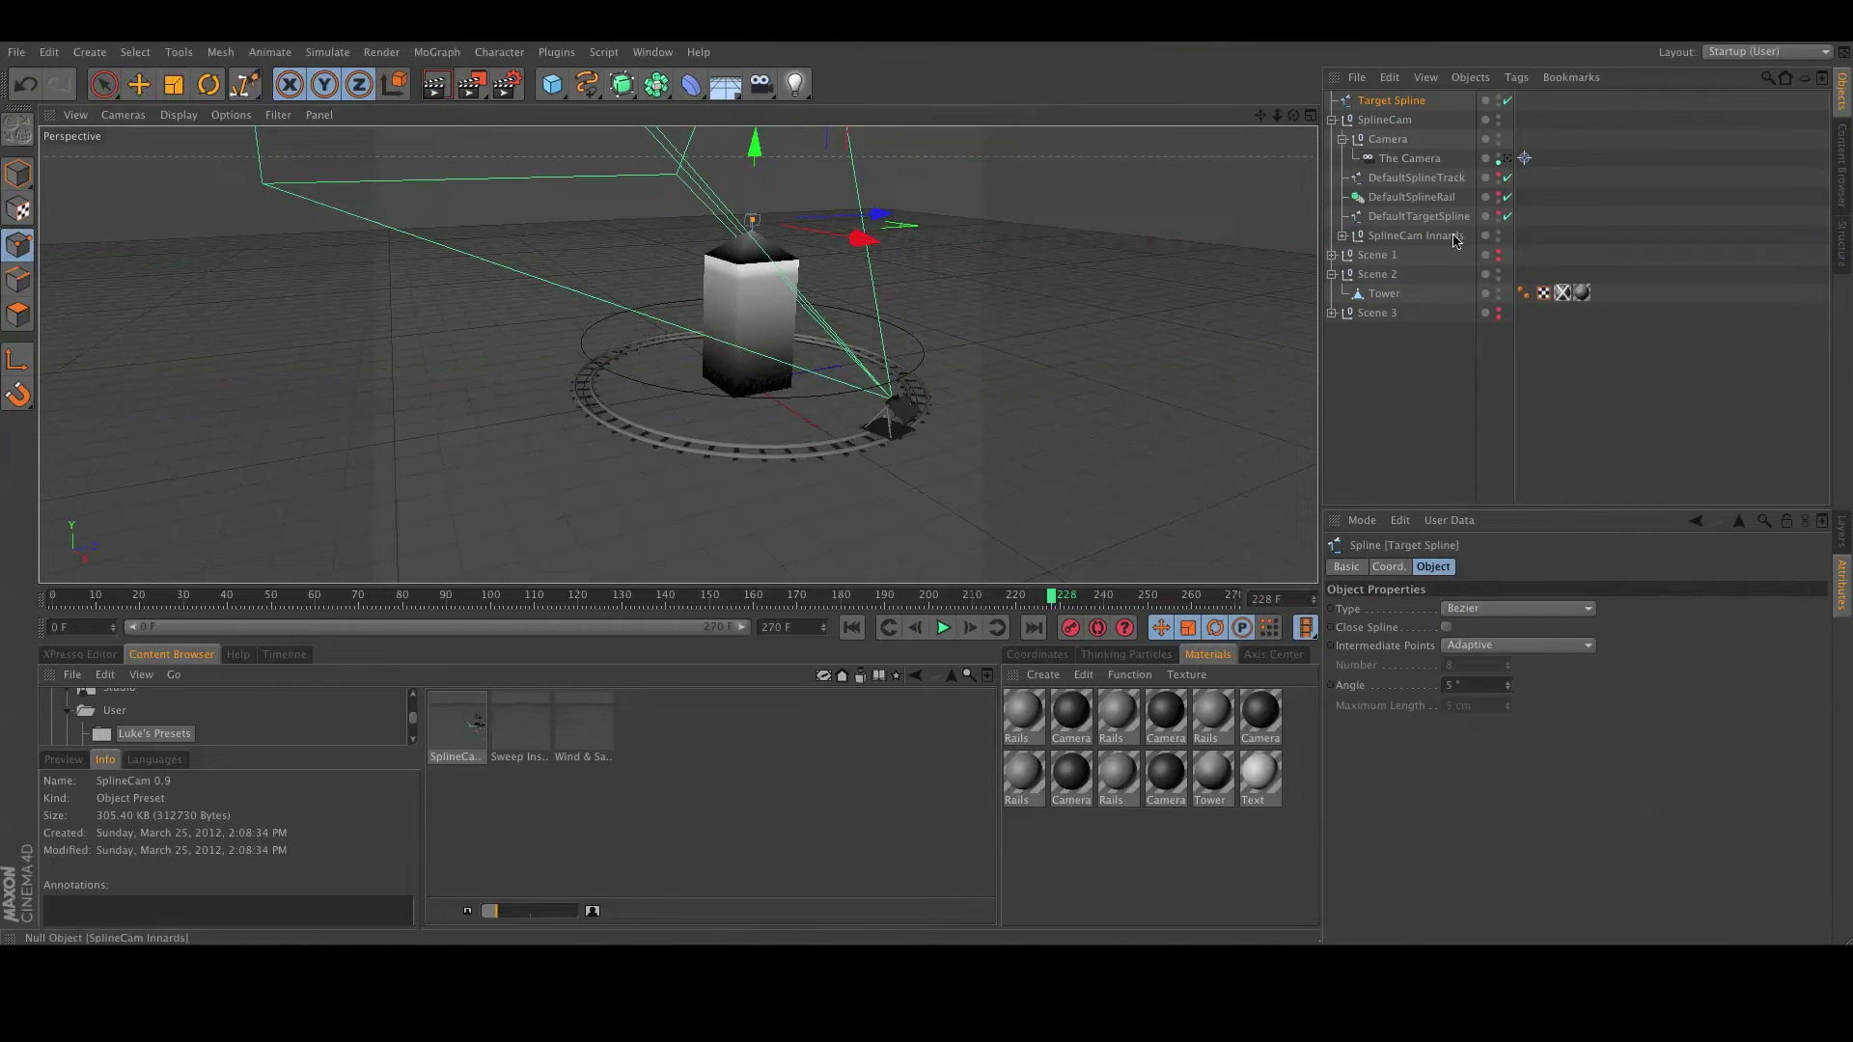
click(1497, 291)
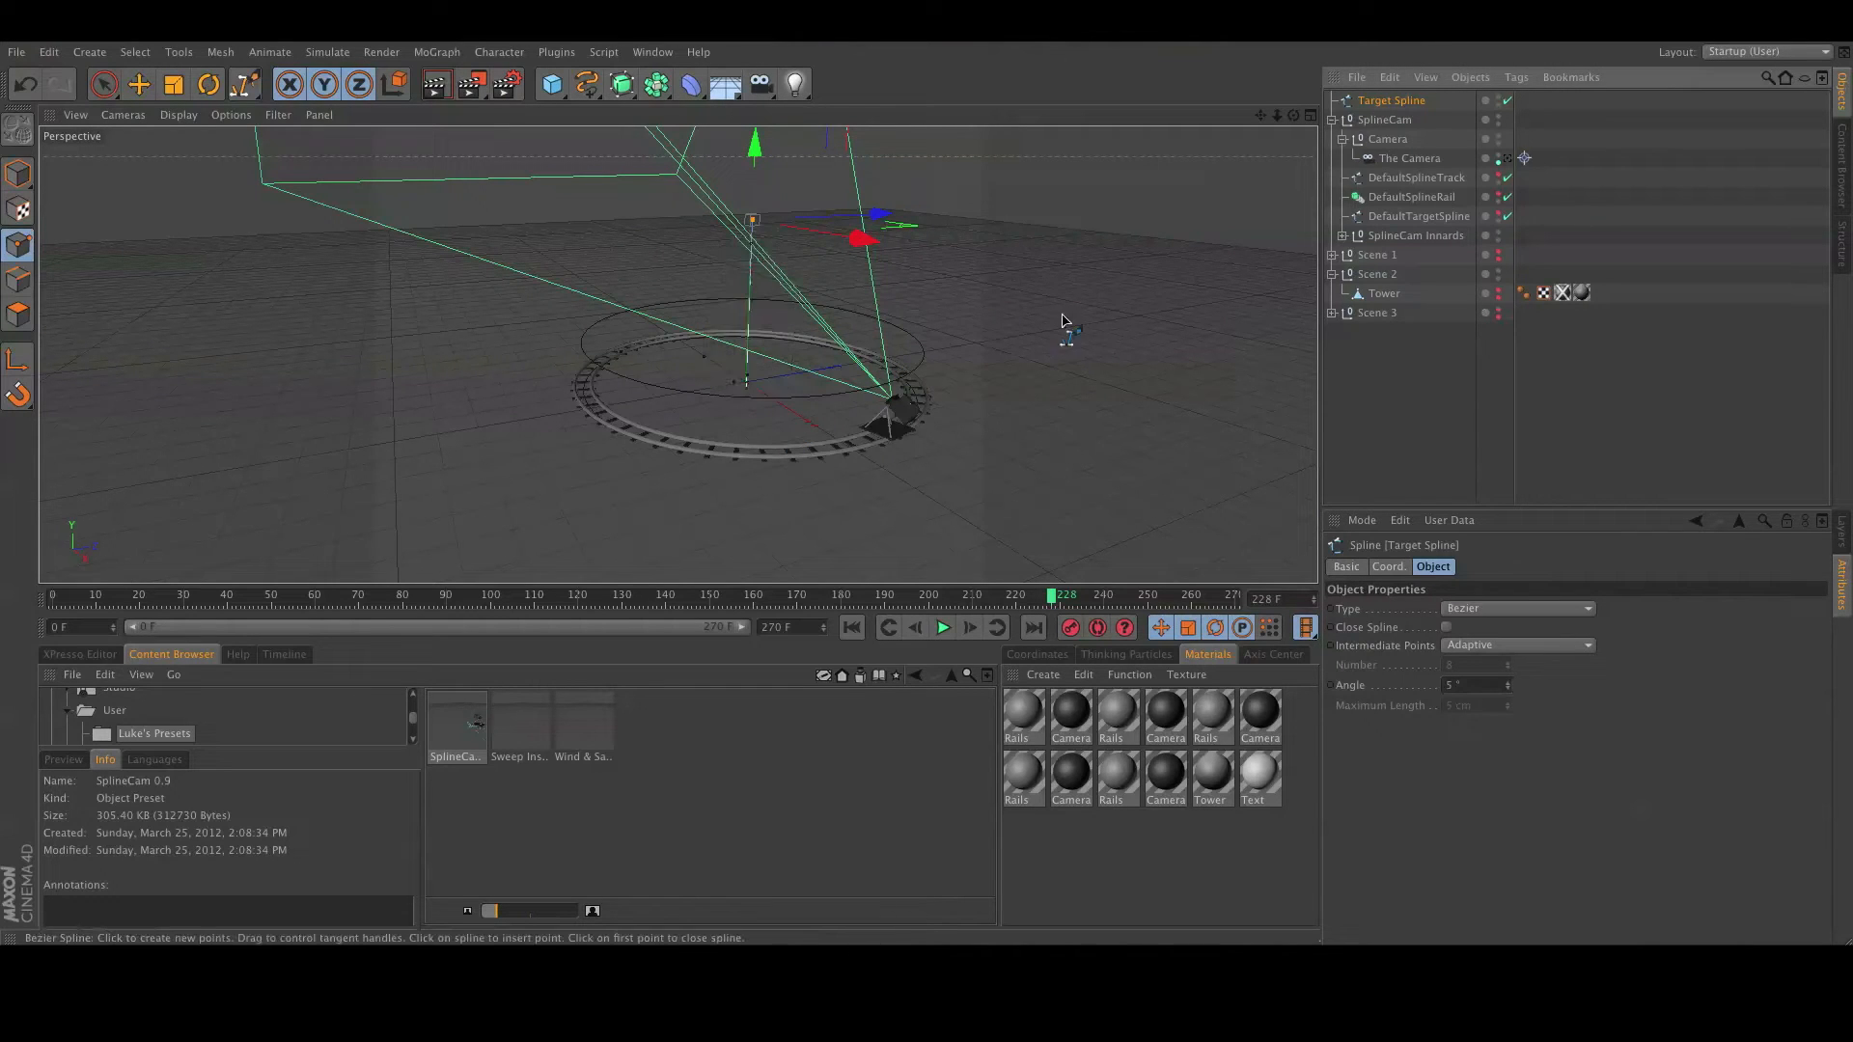
alt+drag(728, 471, 1004, 453)
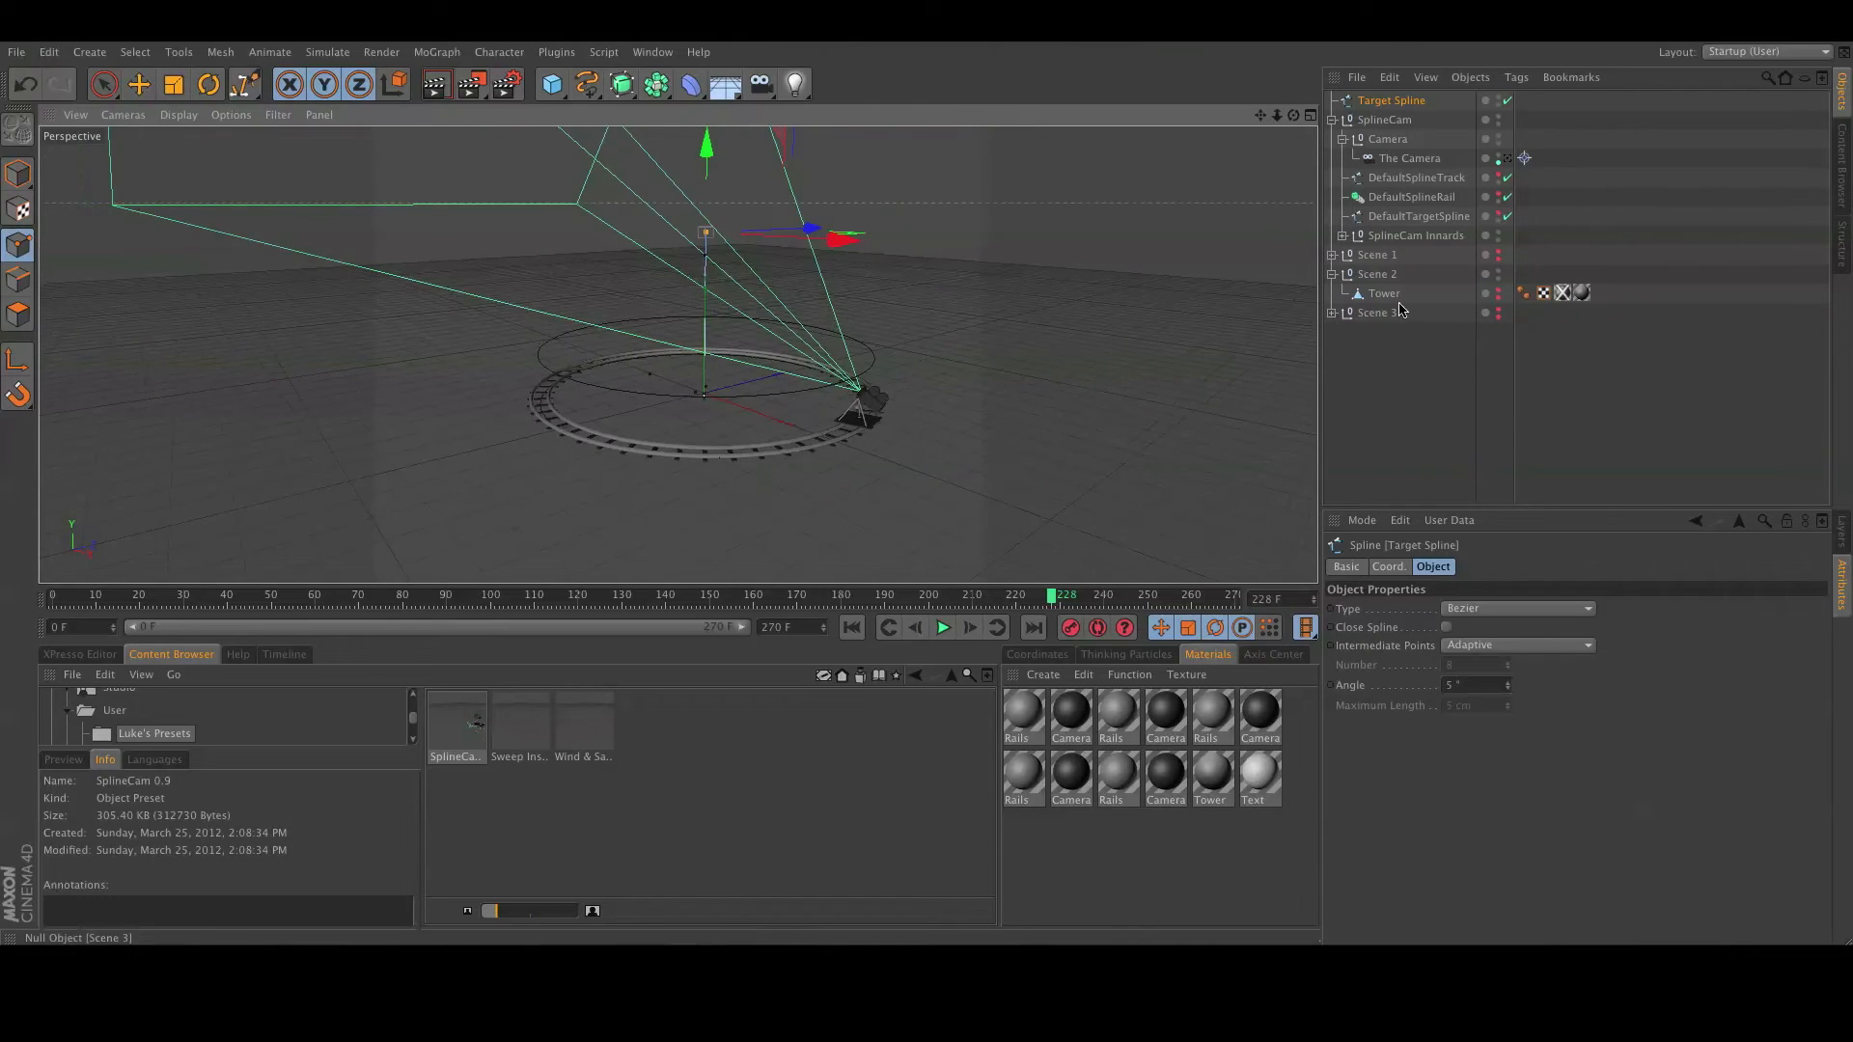
click(1497, 300)
click(1497, 300)
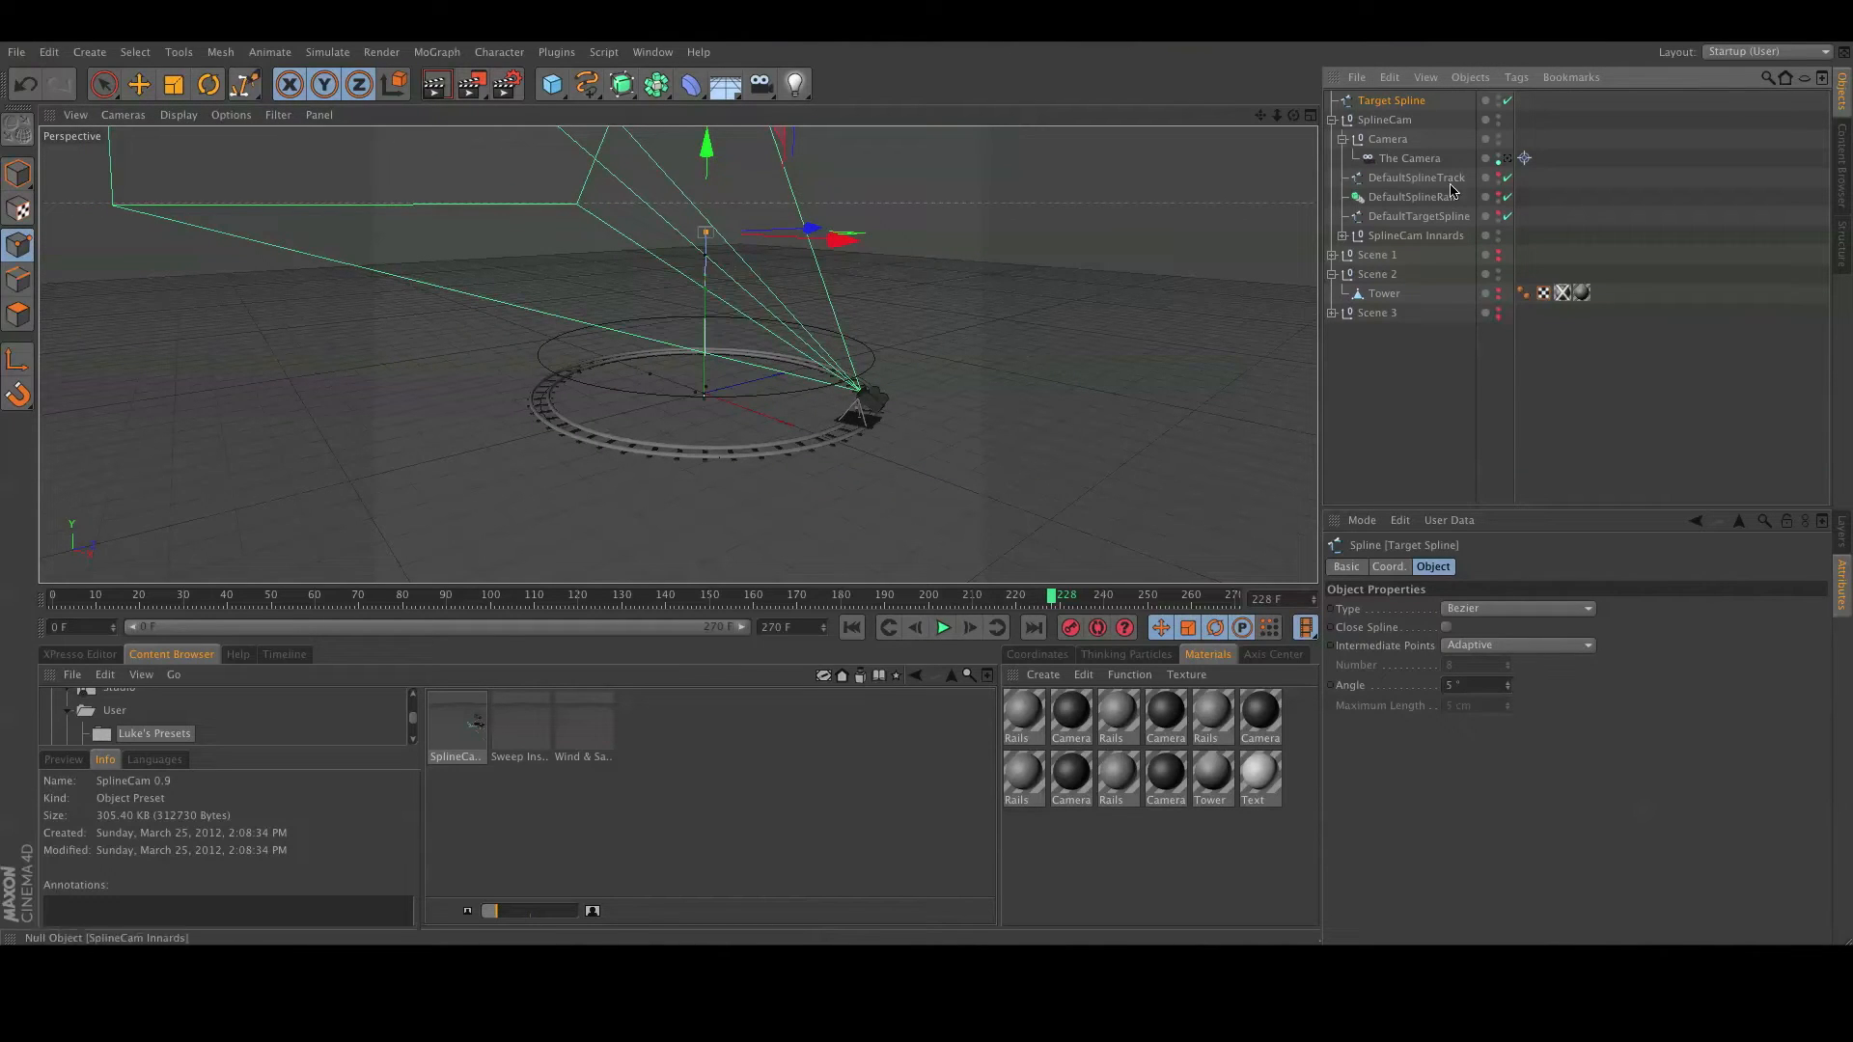
click(1498, 301)
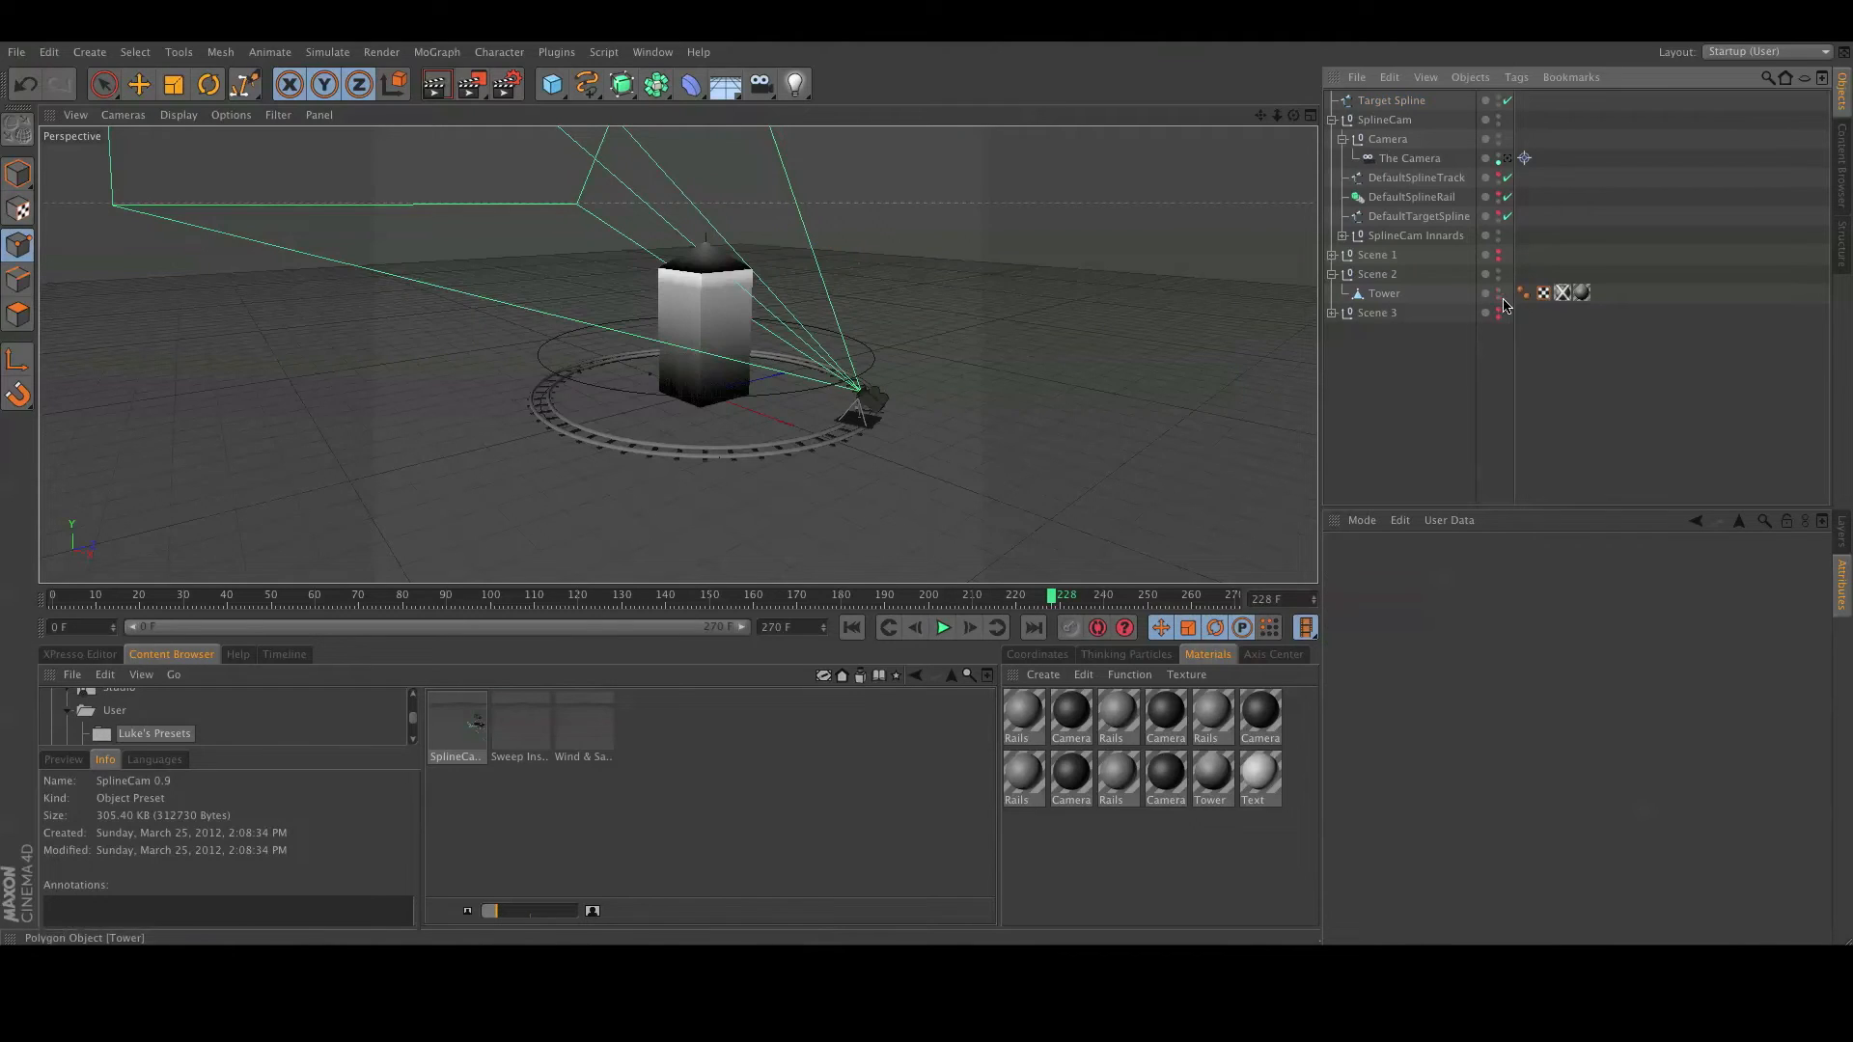
Switch SplineCam's target from the Tower object to the spline target, and assign Target Spline as its spline.
click(1391, 121)
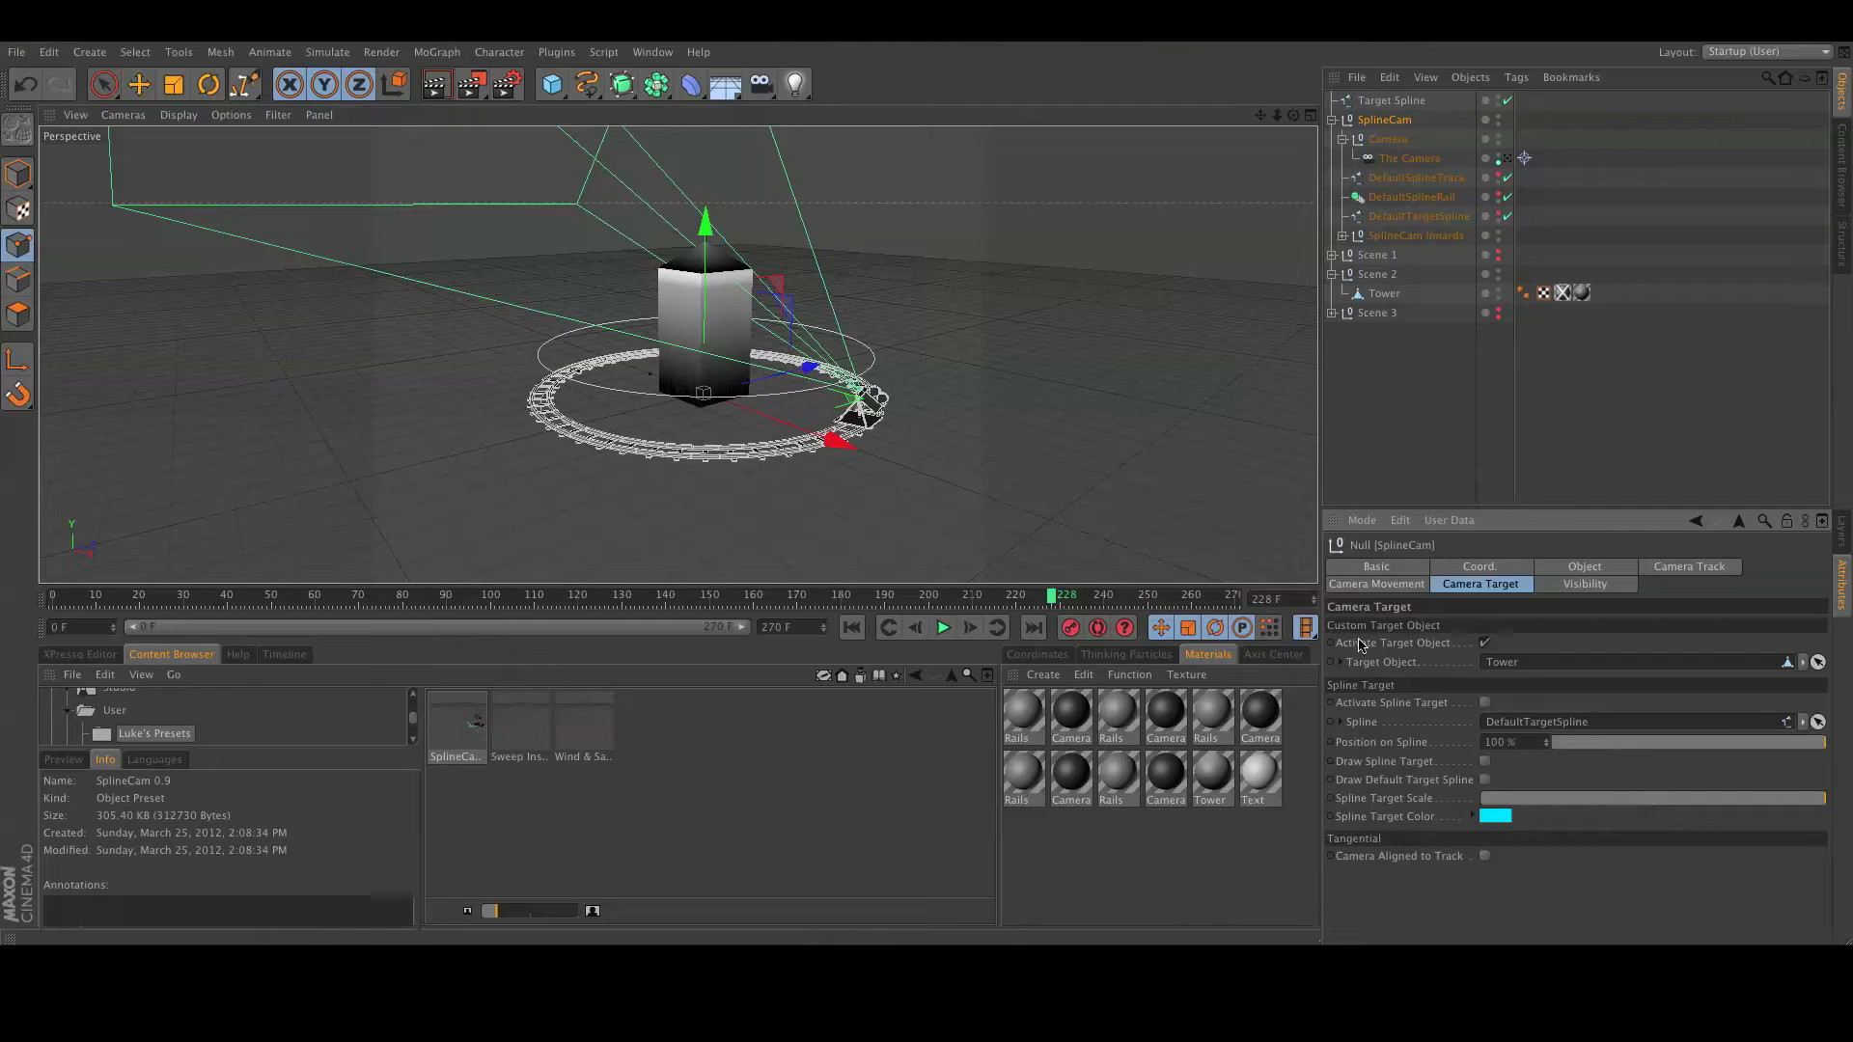
click(1485, 644)
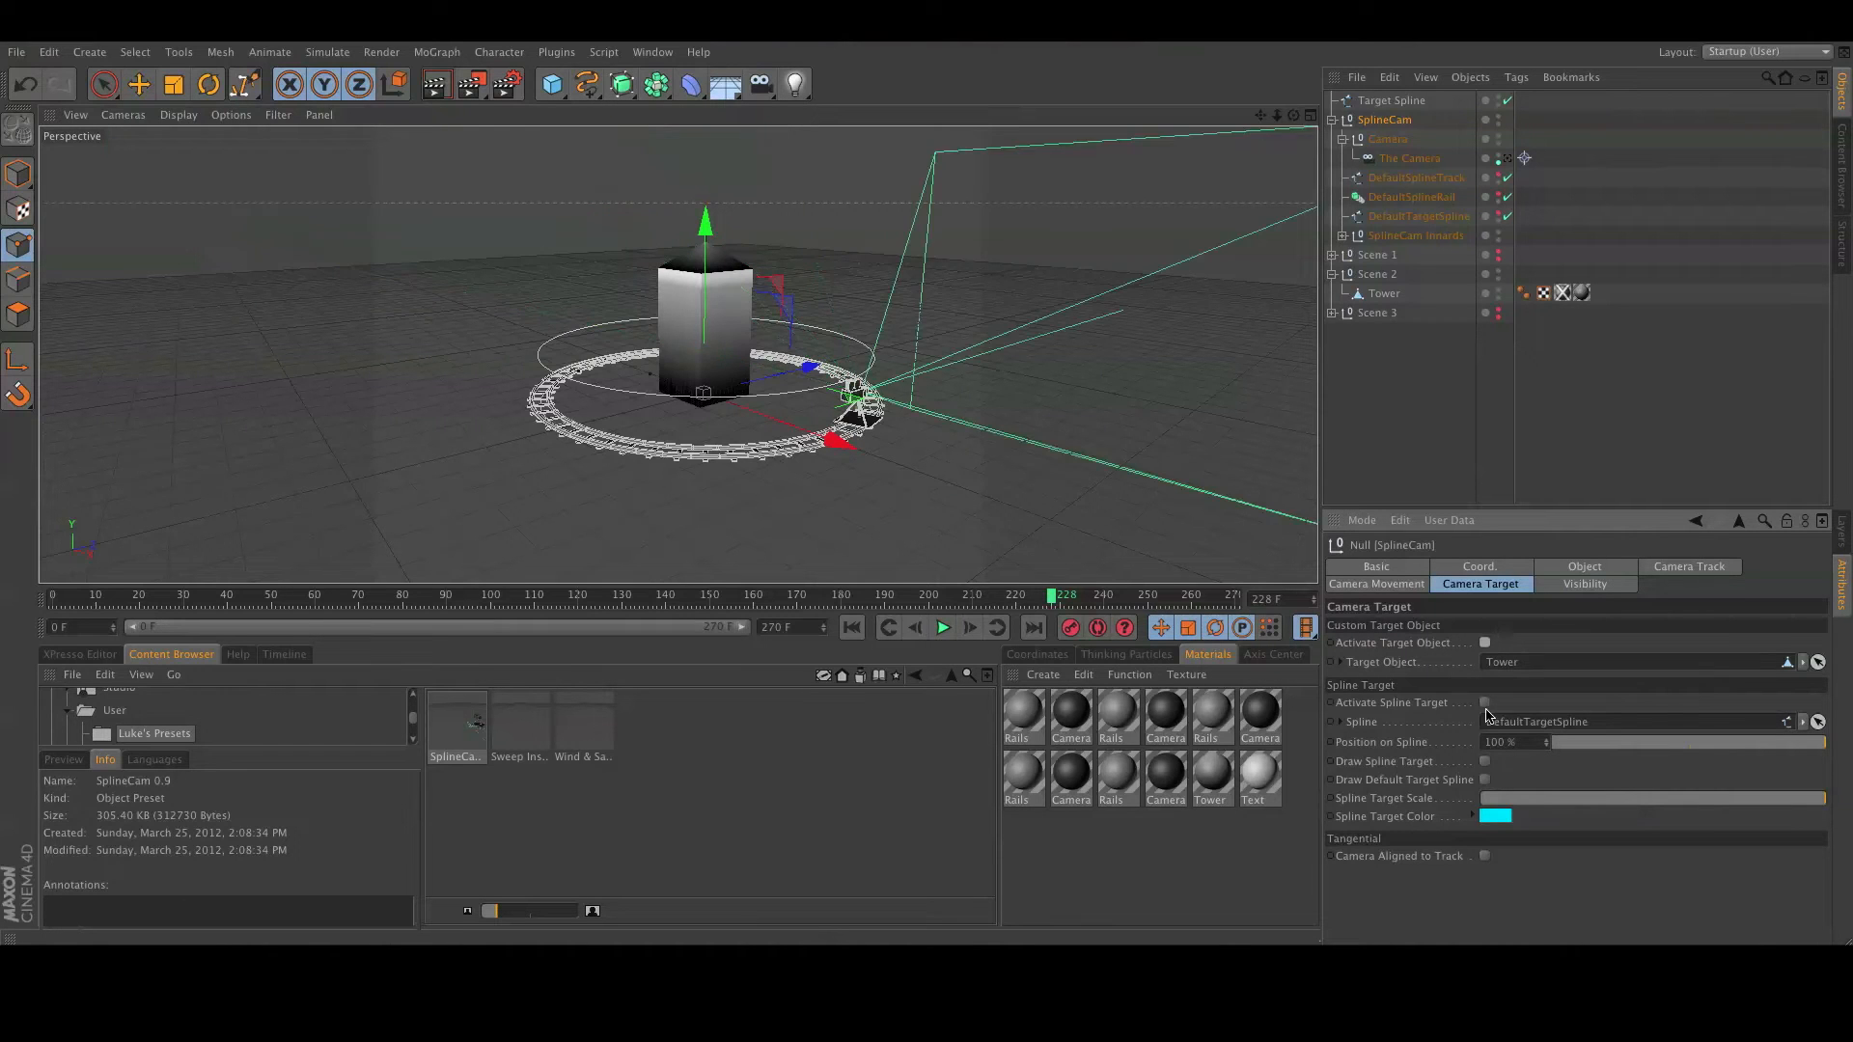
click(1485, 703)
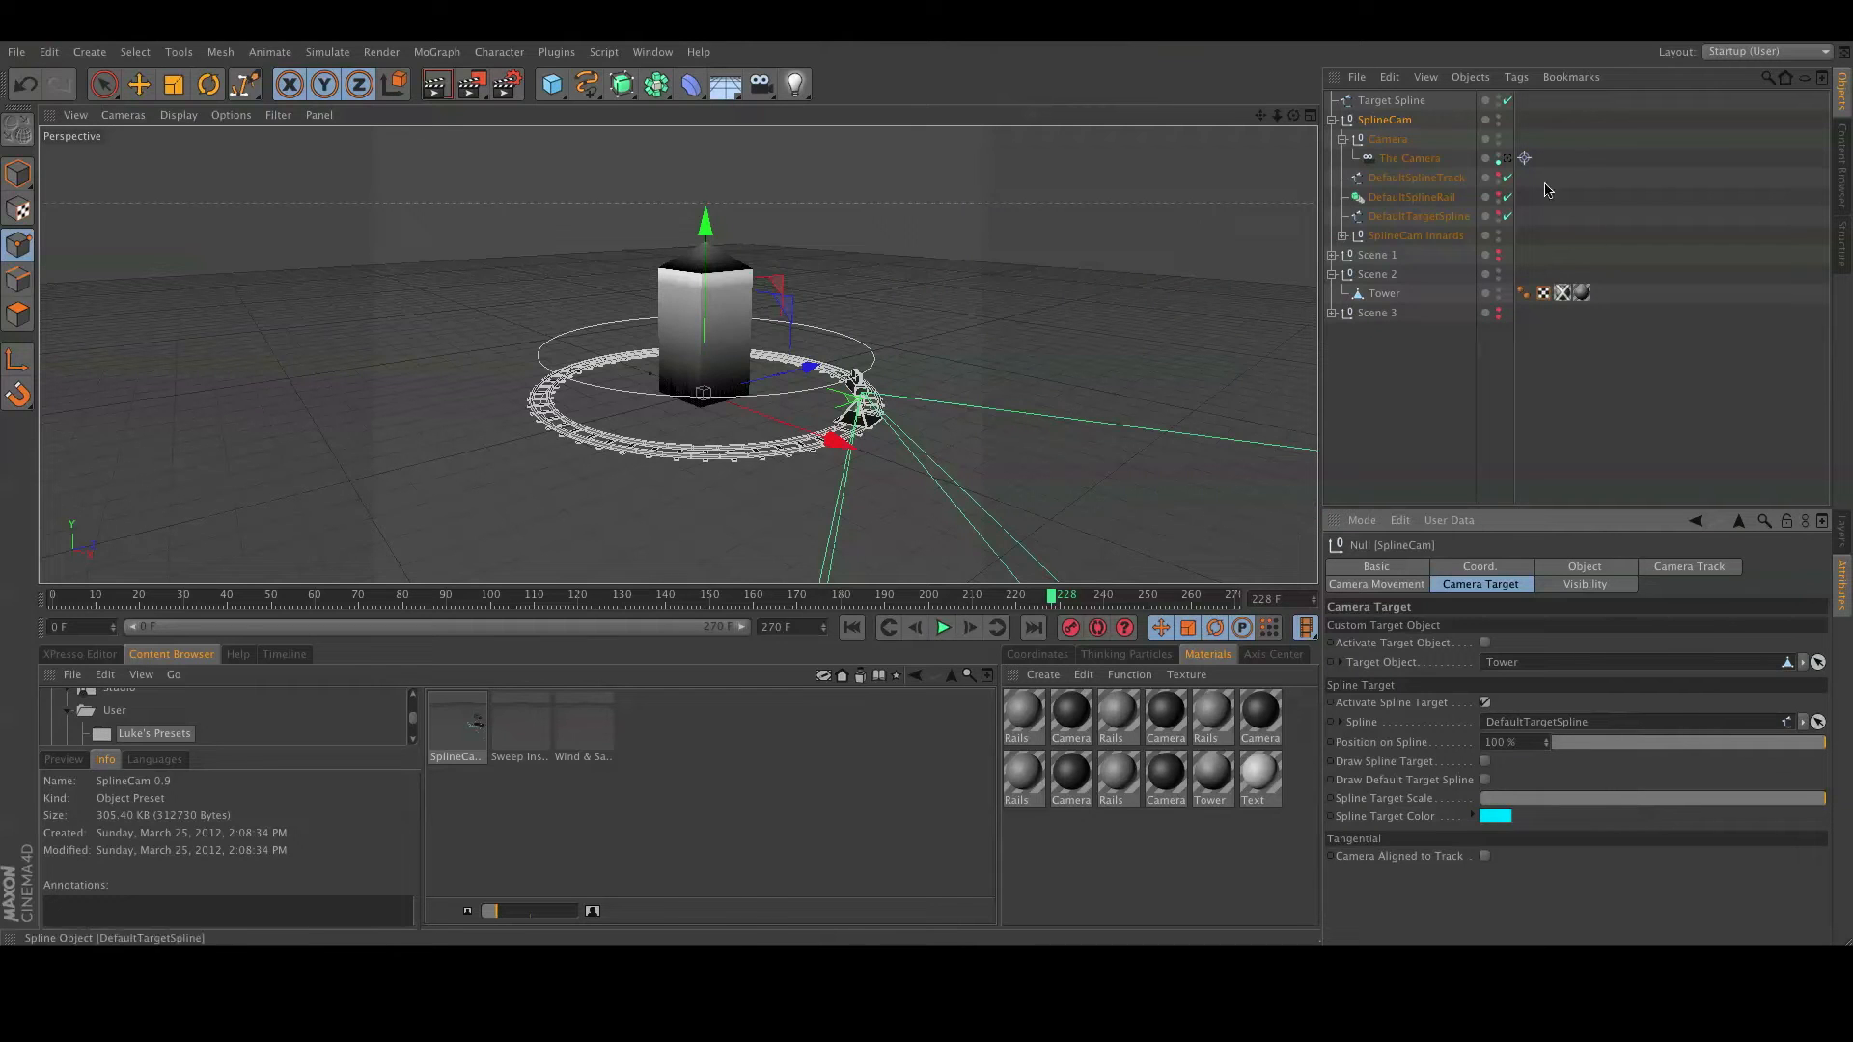
drag(1393, 108, 1499, 727)
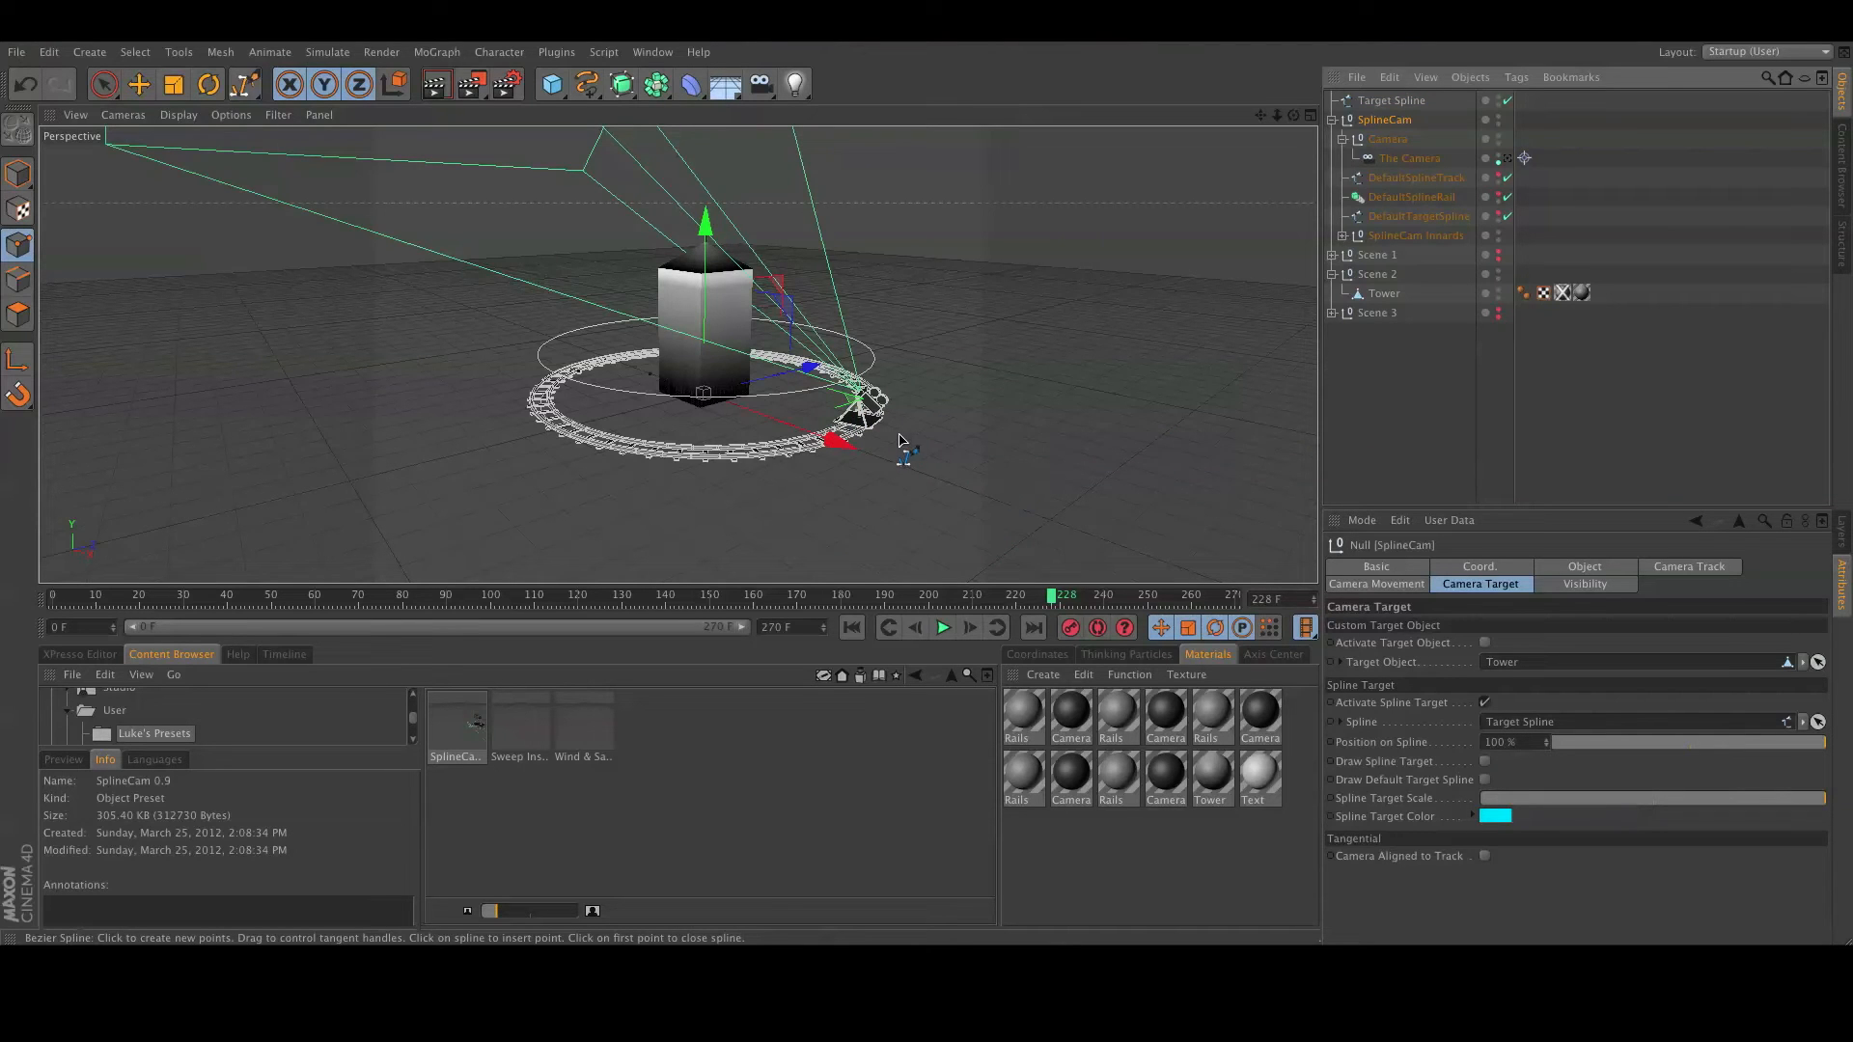
Enable Draw Spline Target for SplineCam and move the target along the spline to a position of 23.33 %.
alt+drag(942, 437, 908, 424)
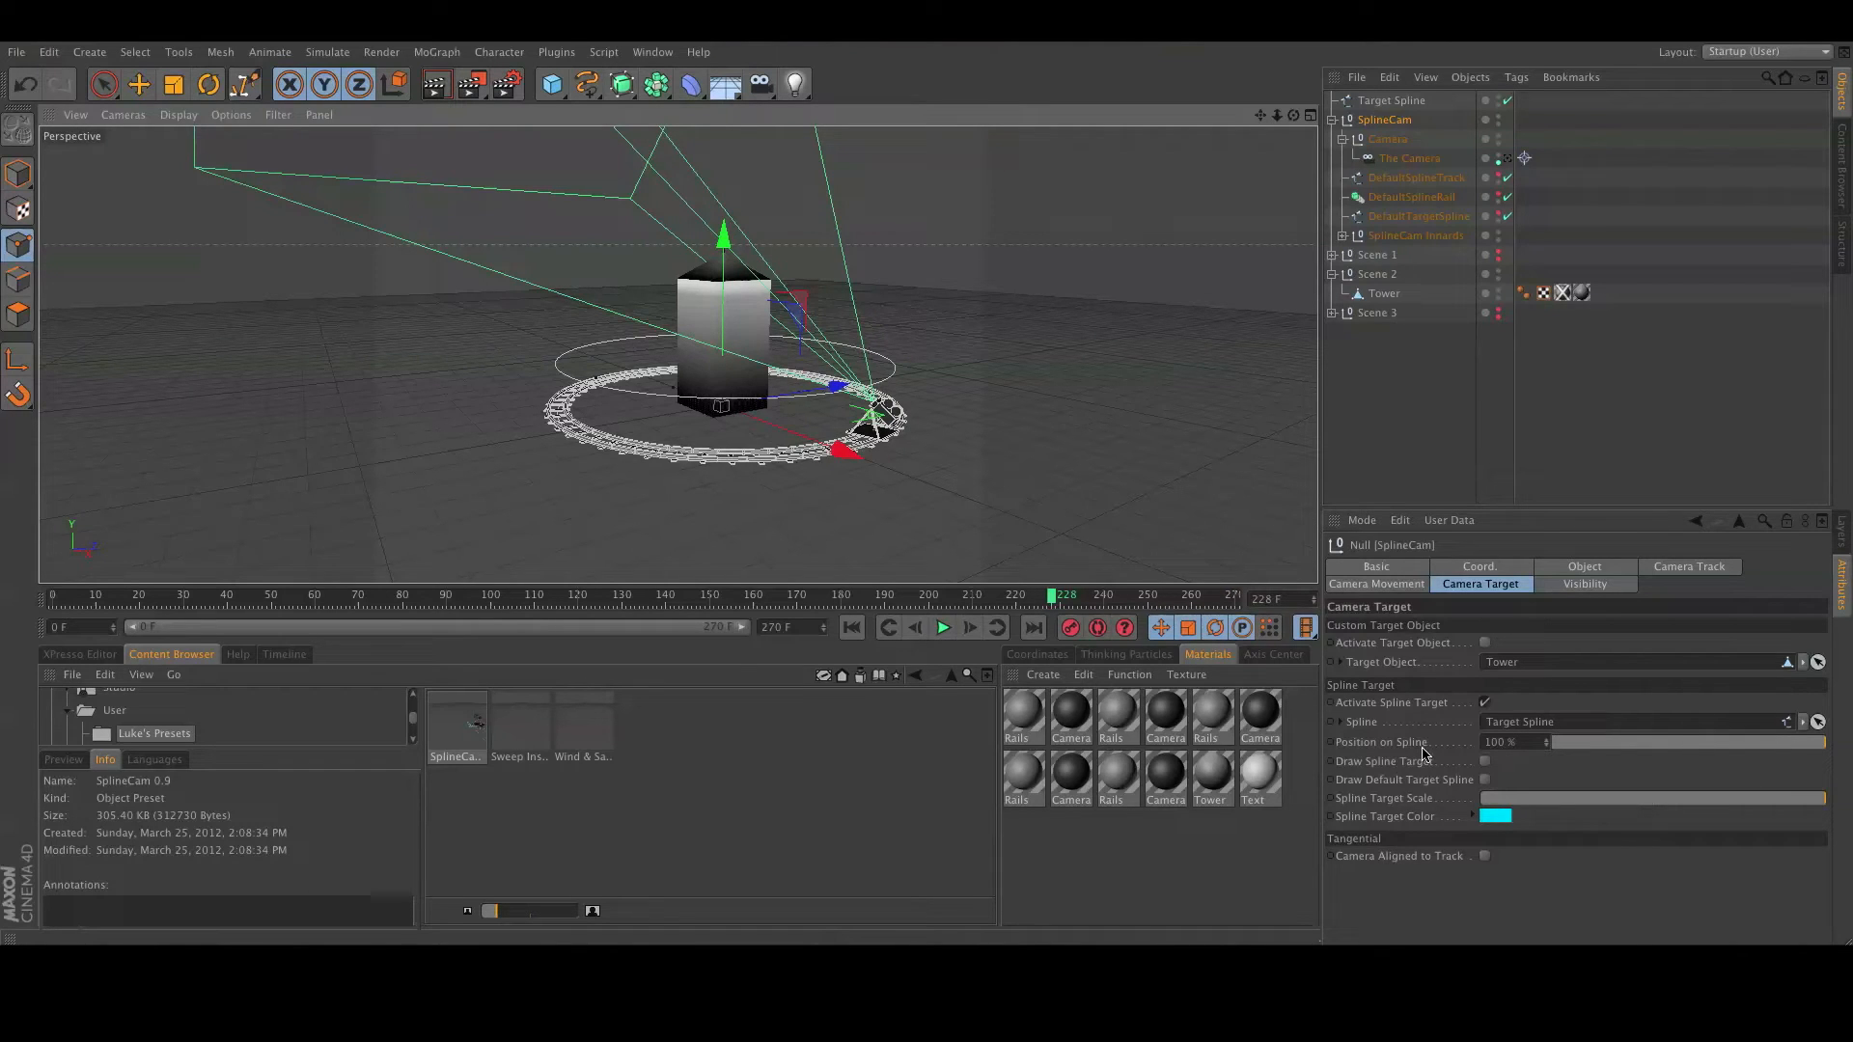
drag(1822, 752, 1700, 782)
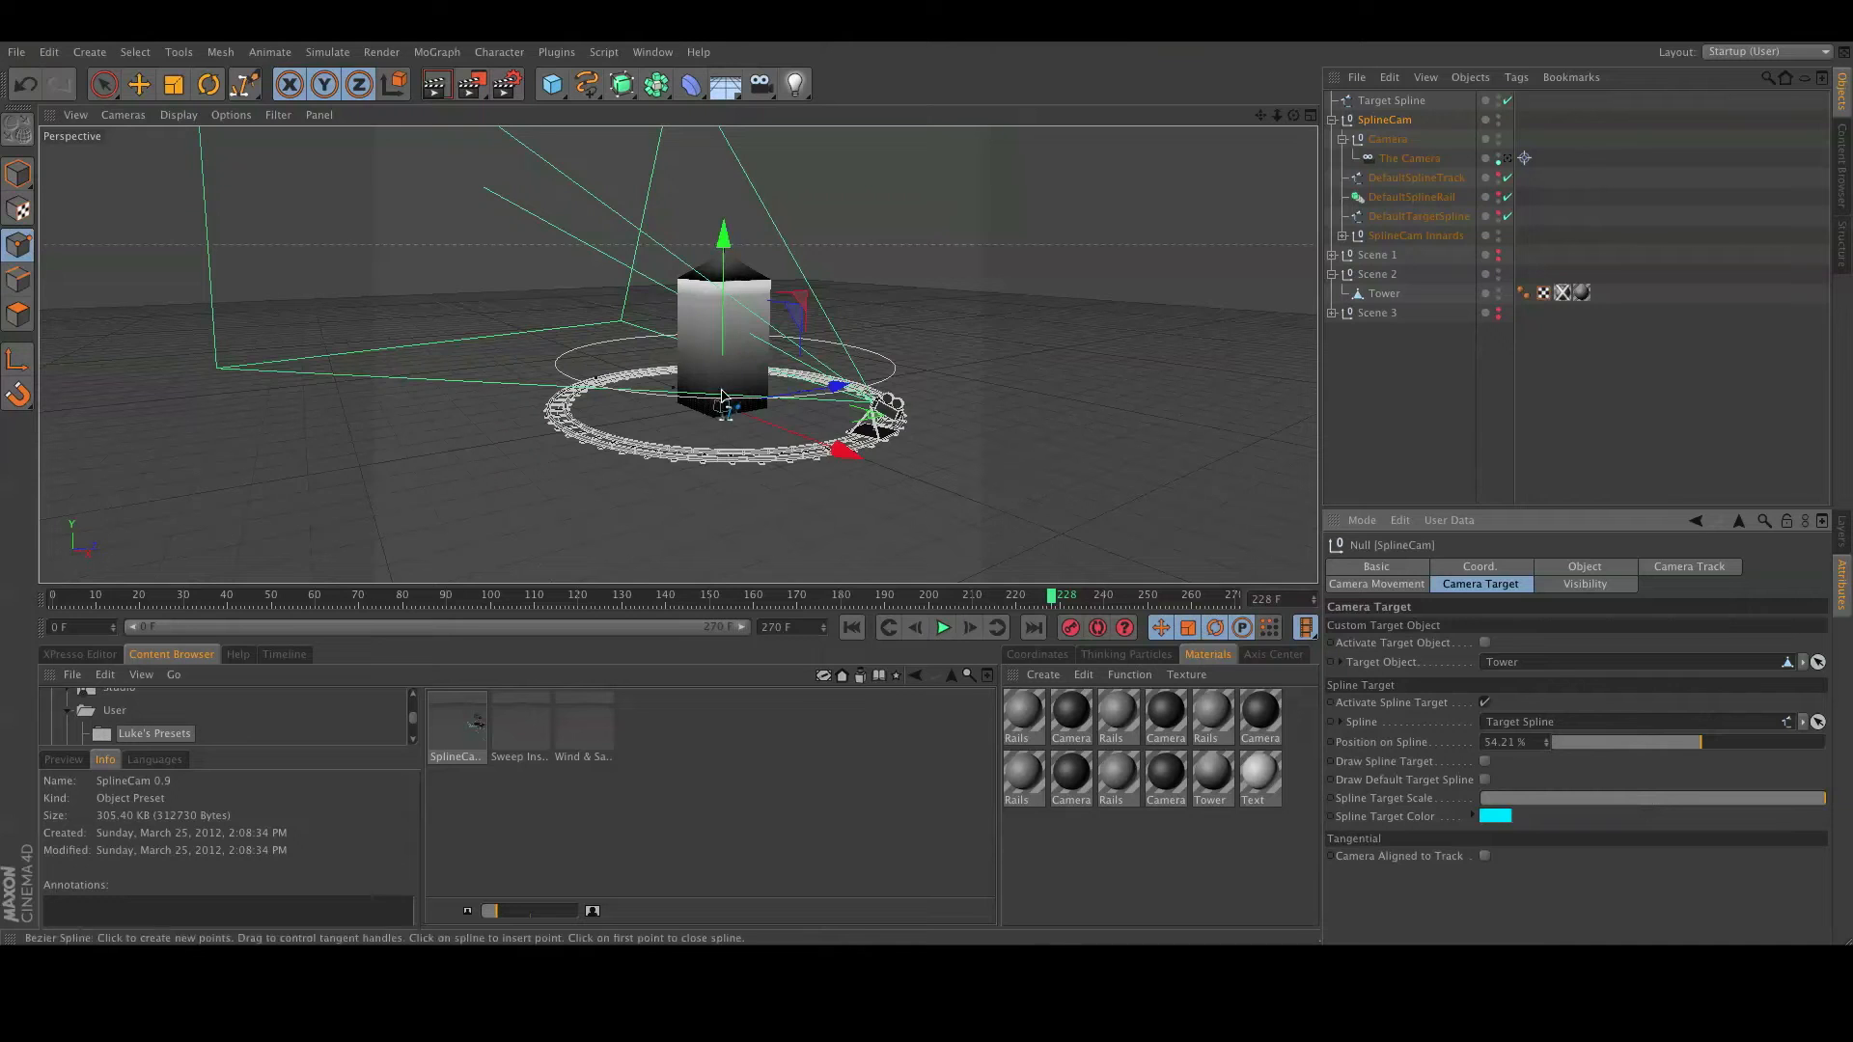
drag(1677, 748, 1766, 755)
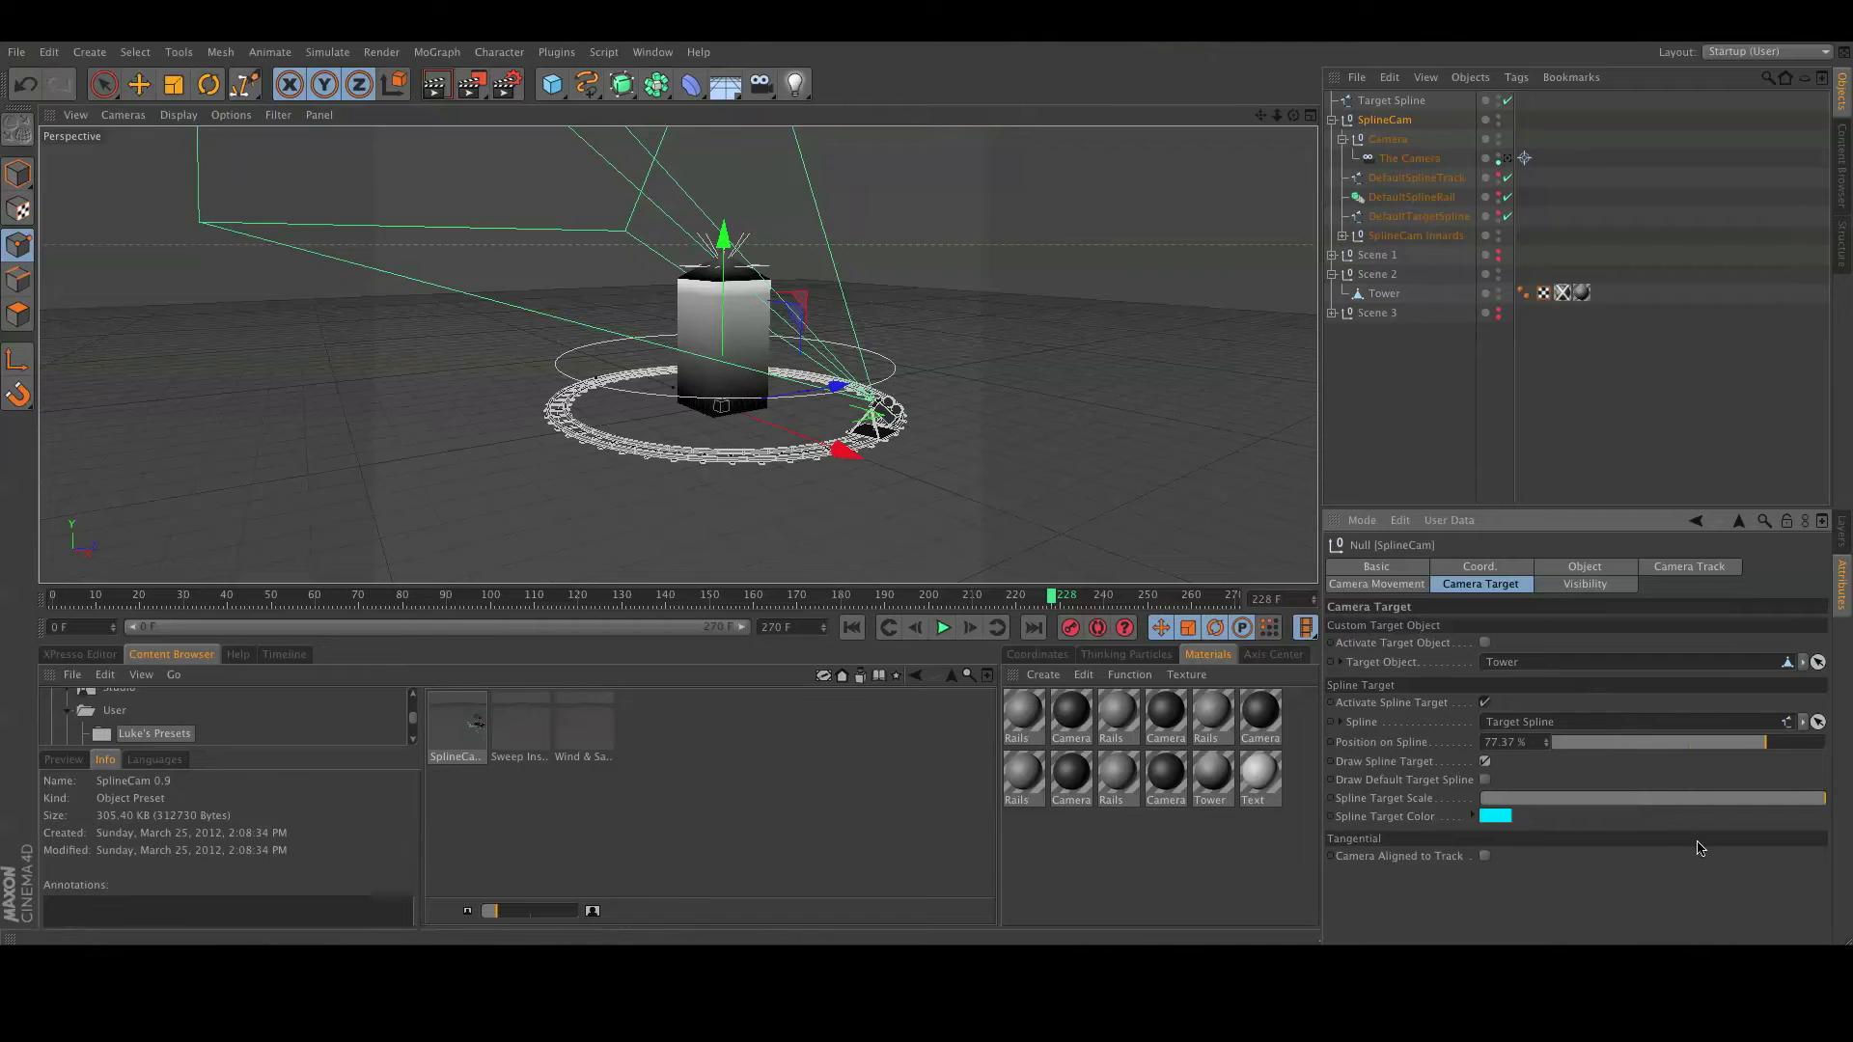
drag(1770, 743, 1618, 775)
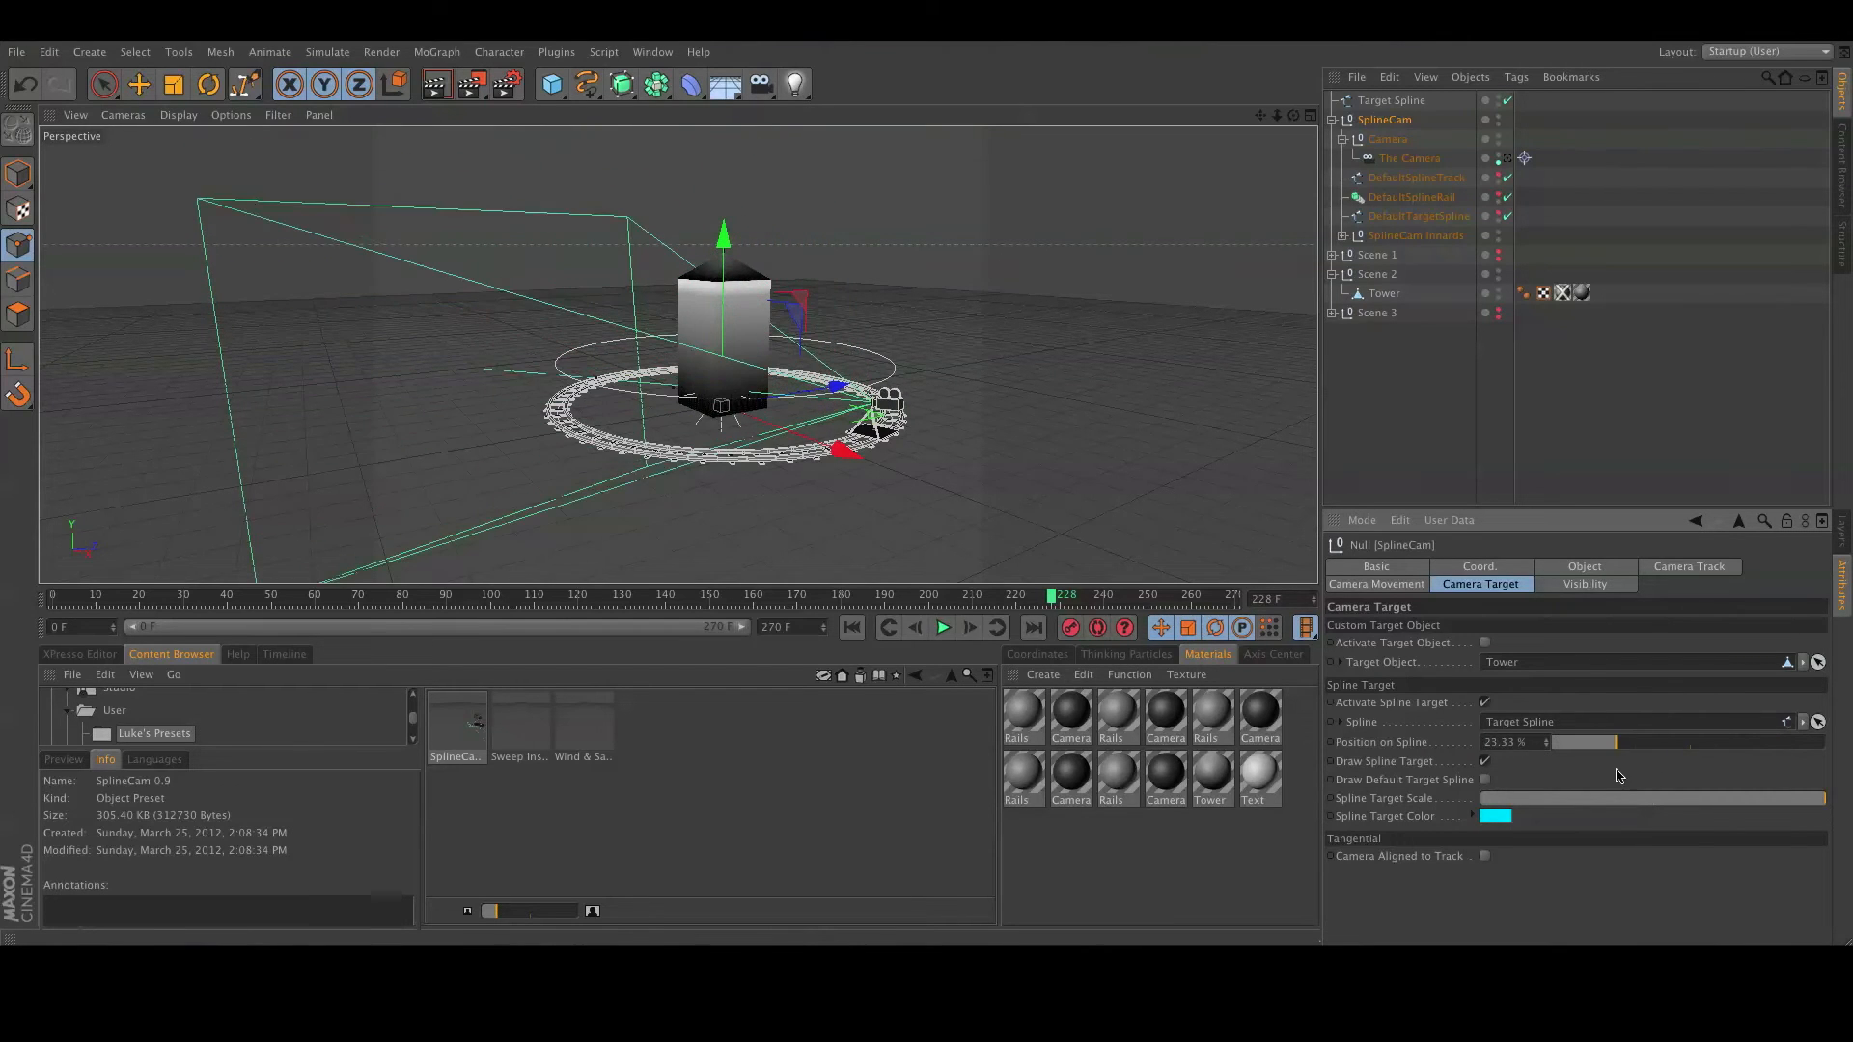
Hide the Tower and raise the target's Position on Spline to 80.88 %.
alt+click(1499, 295)
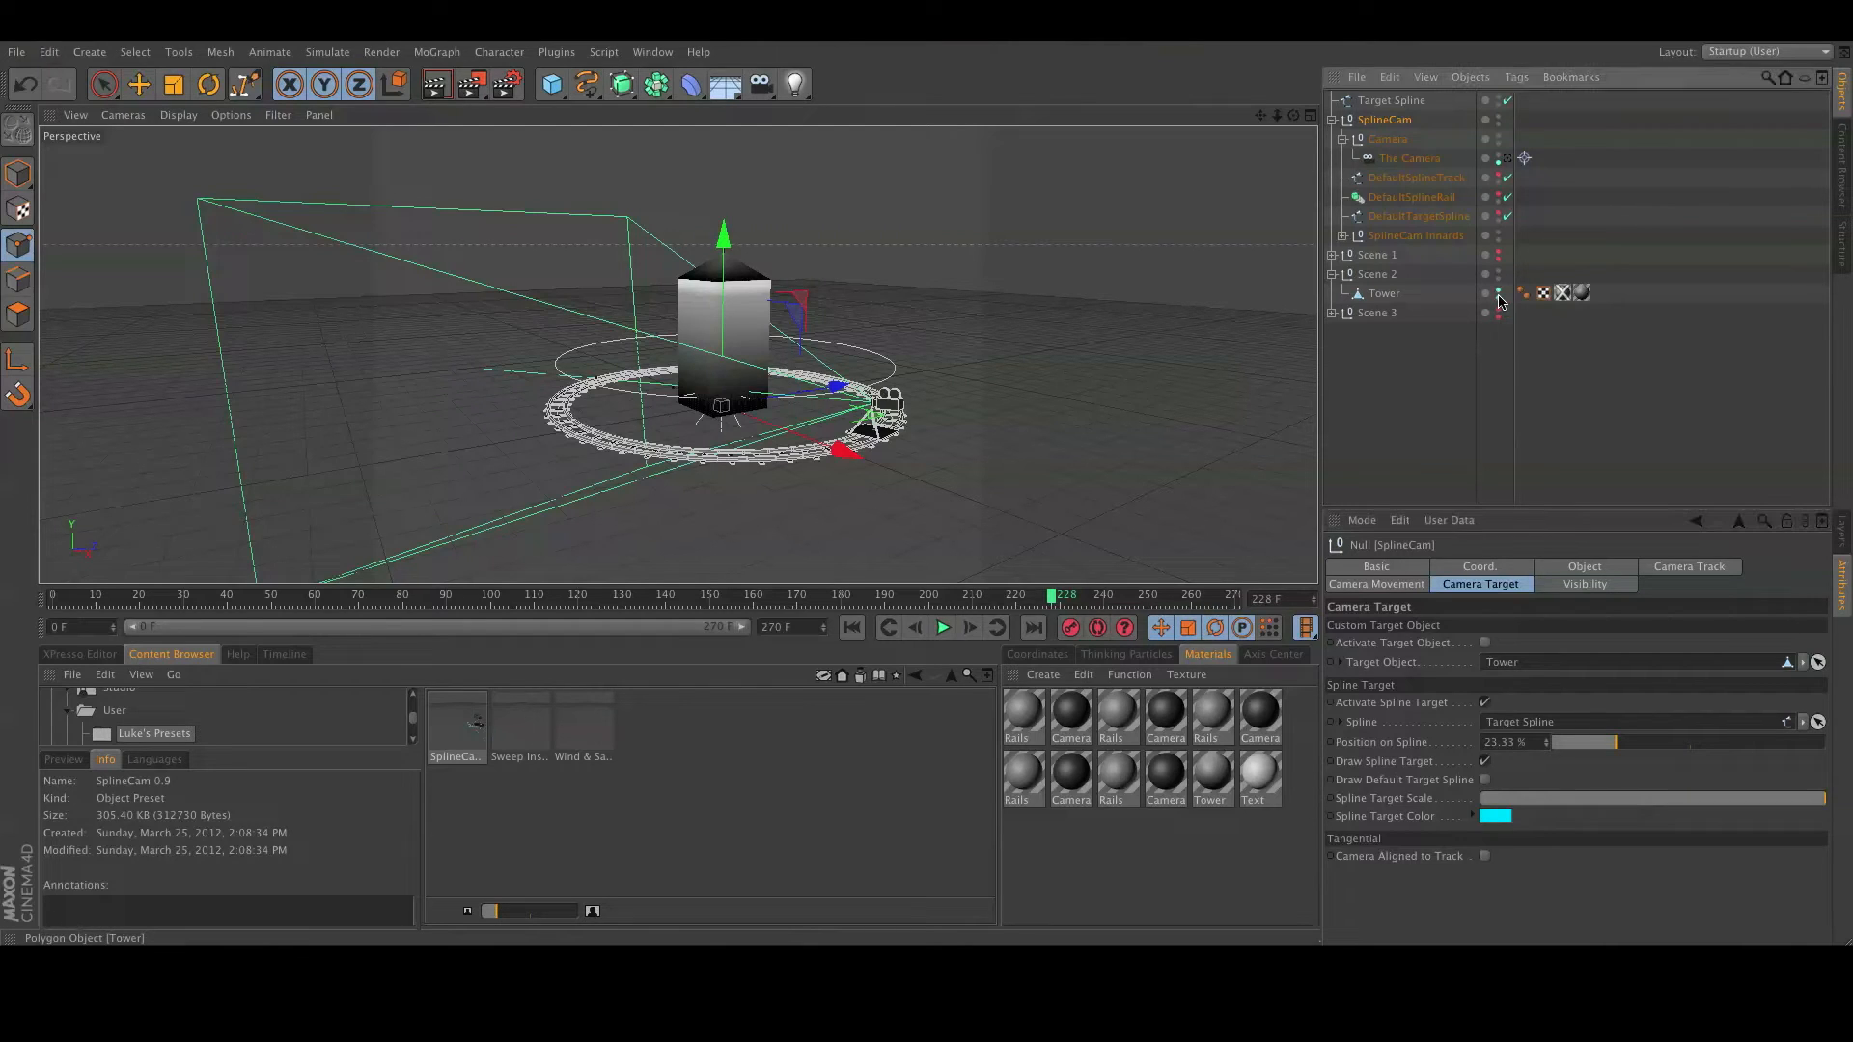
alt+click(1498, 294)
drag(1586, 737, 1776, 775)
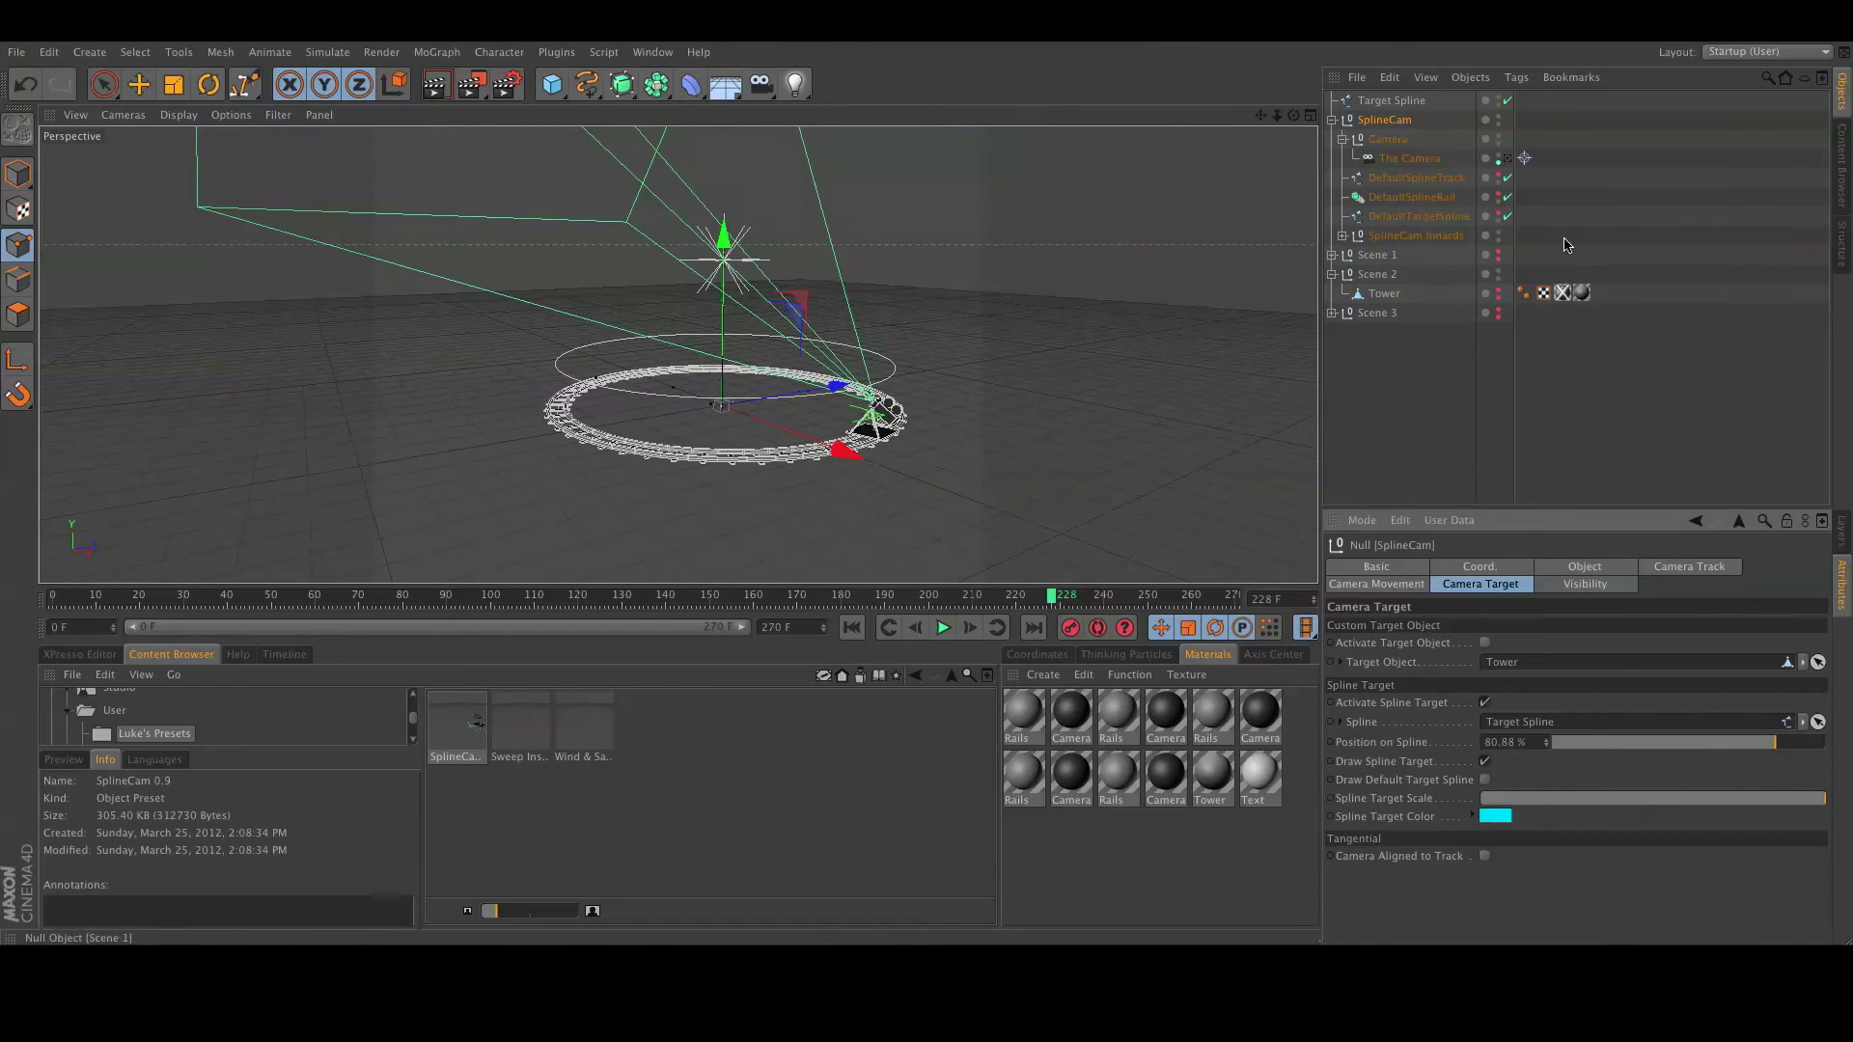
Set the target's Position on Spline to 51.75 % while looking through The Camera, and make the Tower visible.
click(1508, 158)
drag(1776, 755, 1626, 758)
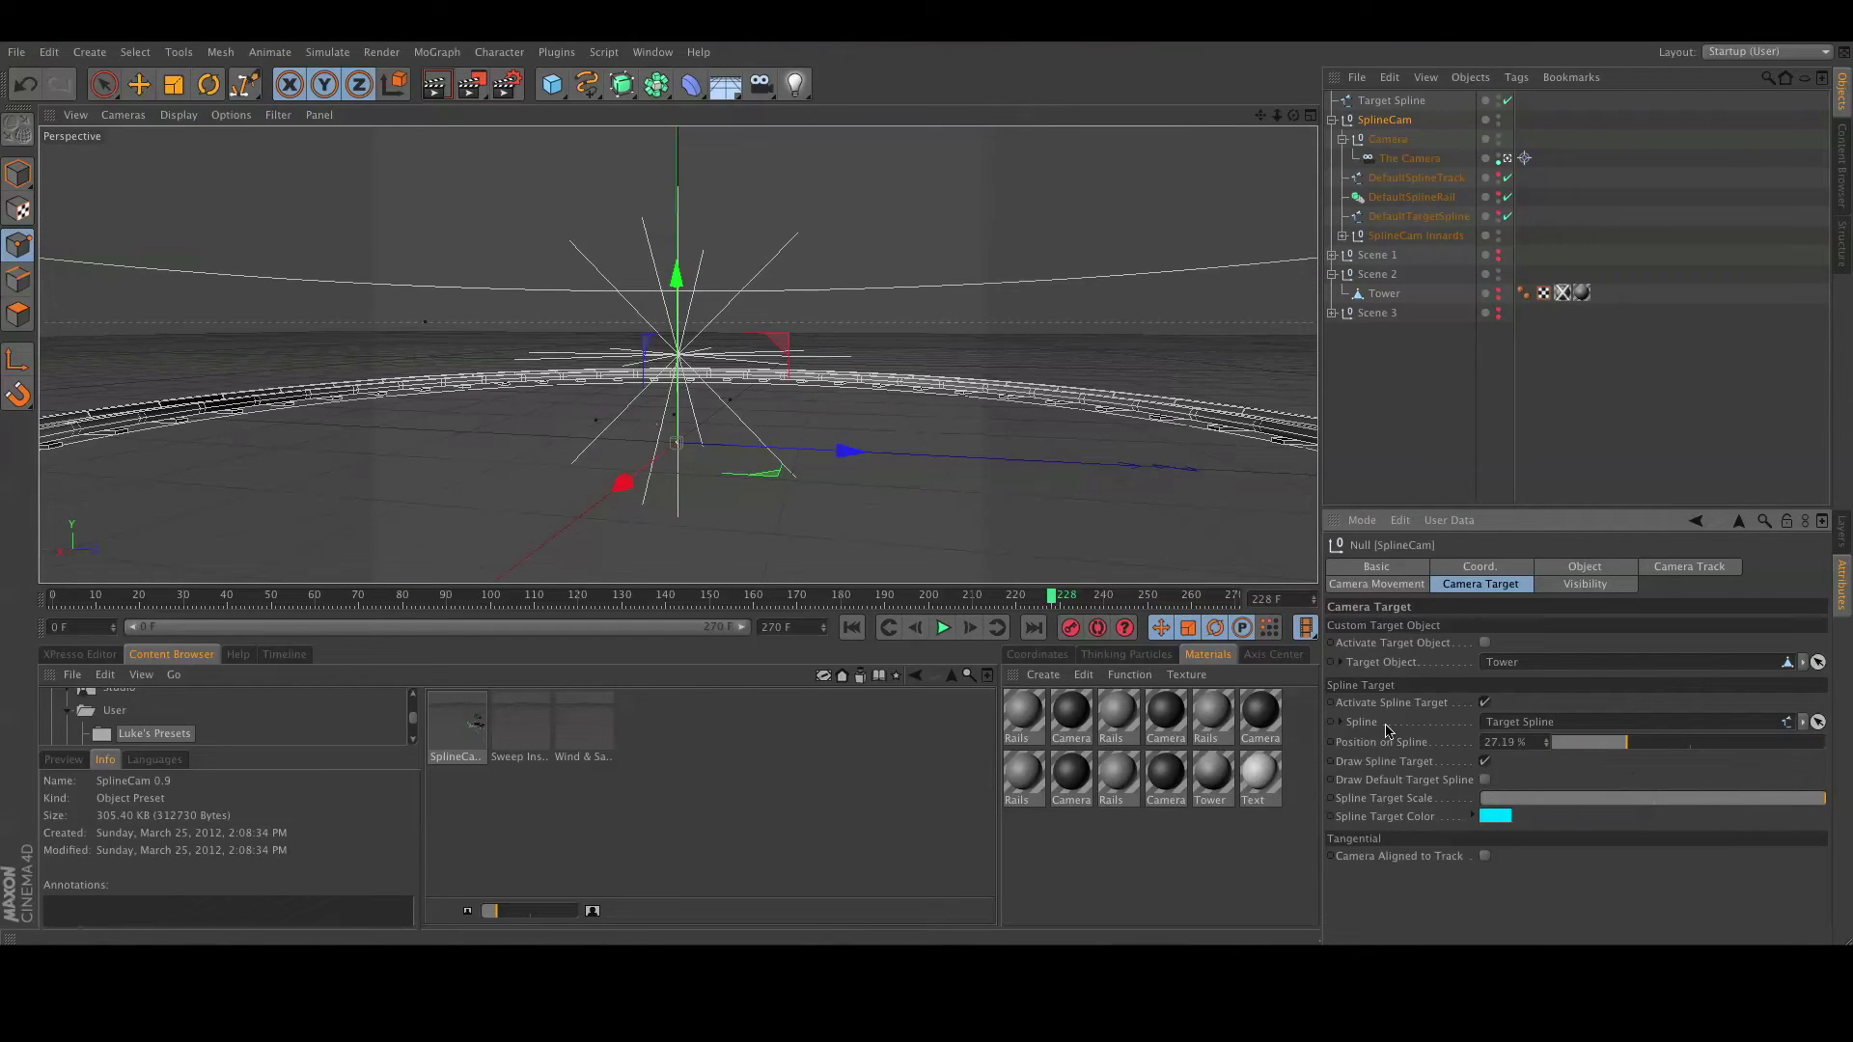
drag(1637, 750, 1693, 743)
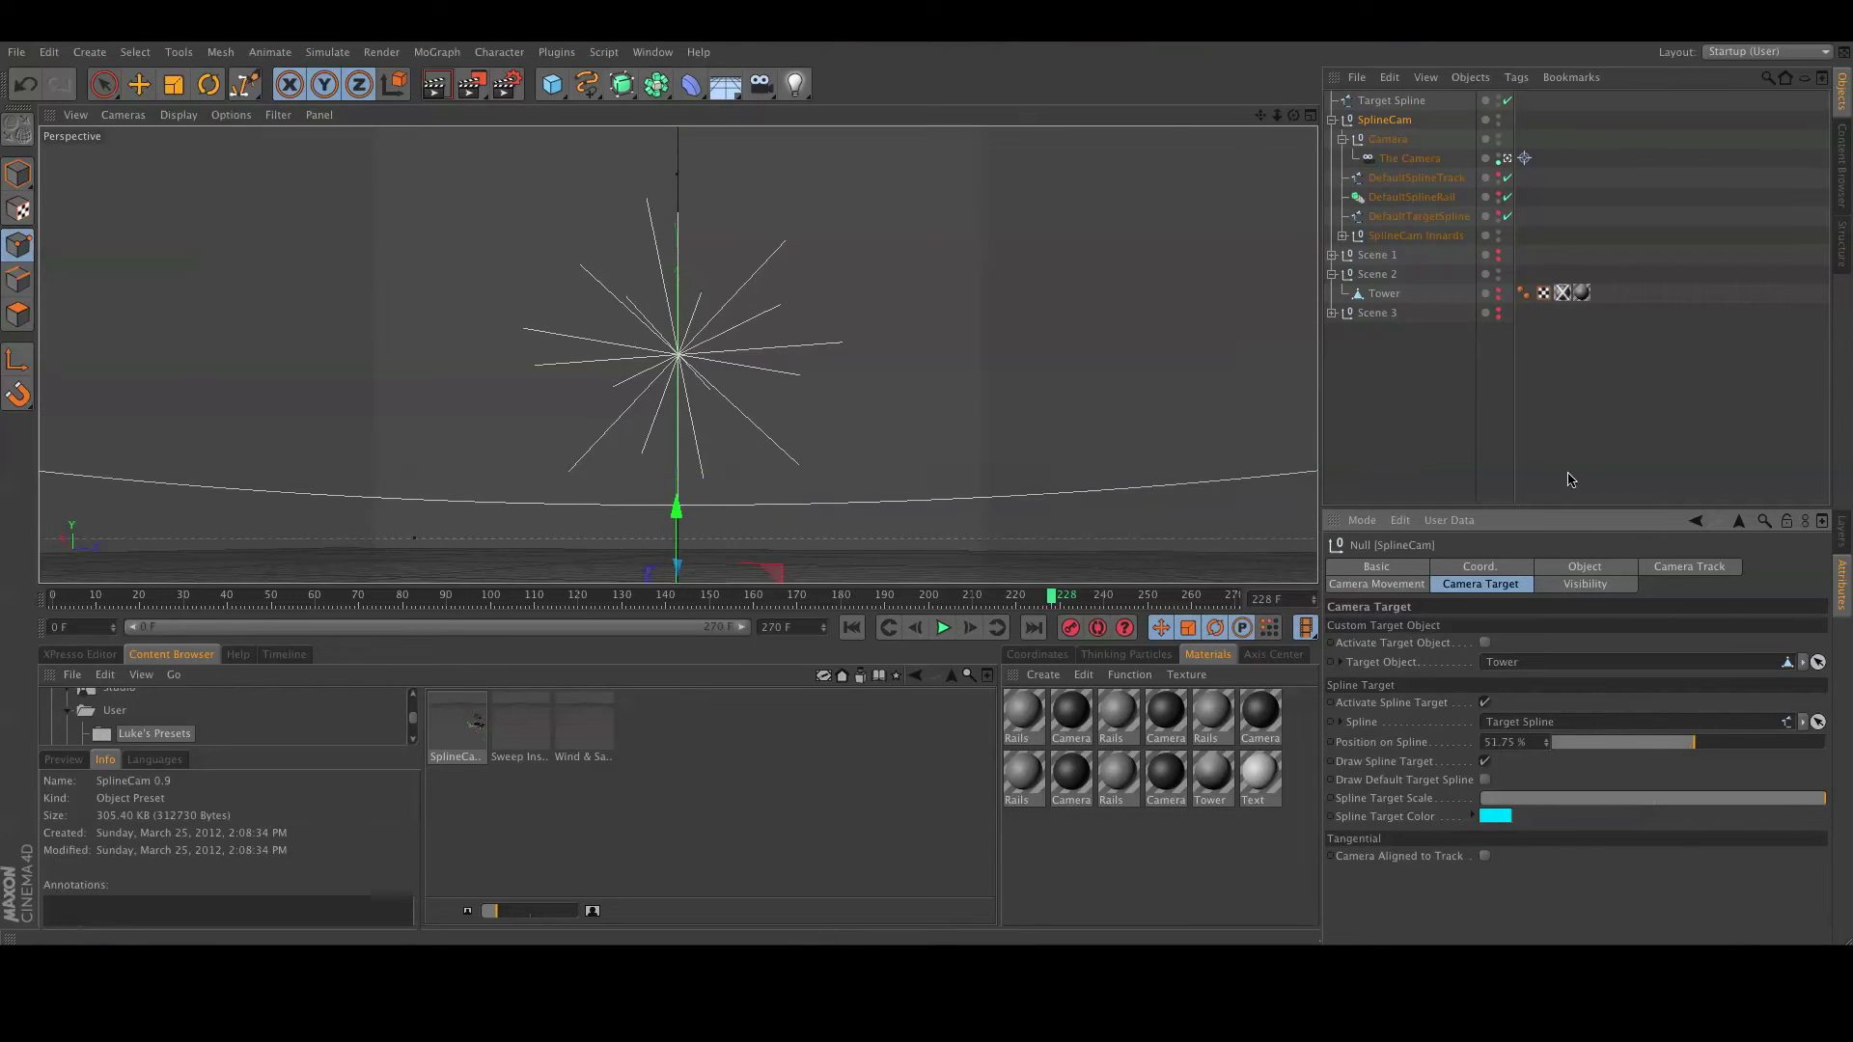
click(1498, 293)
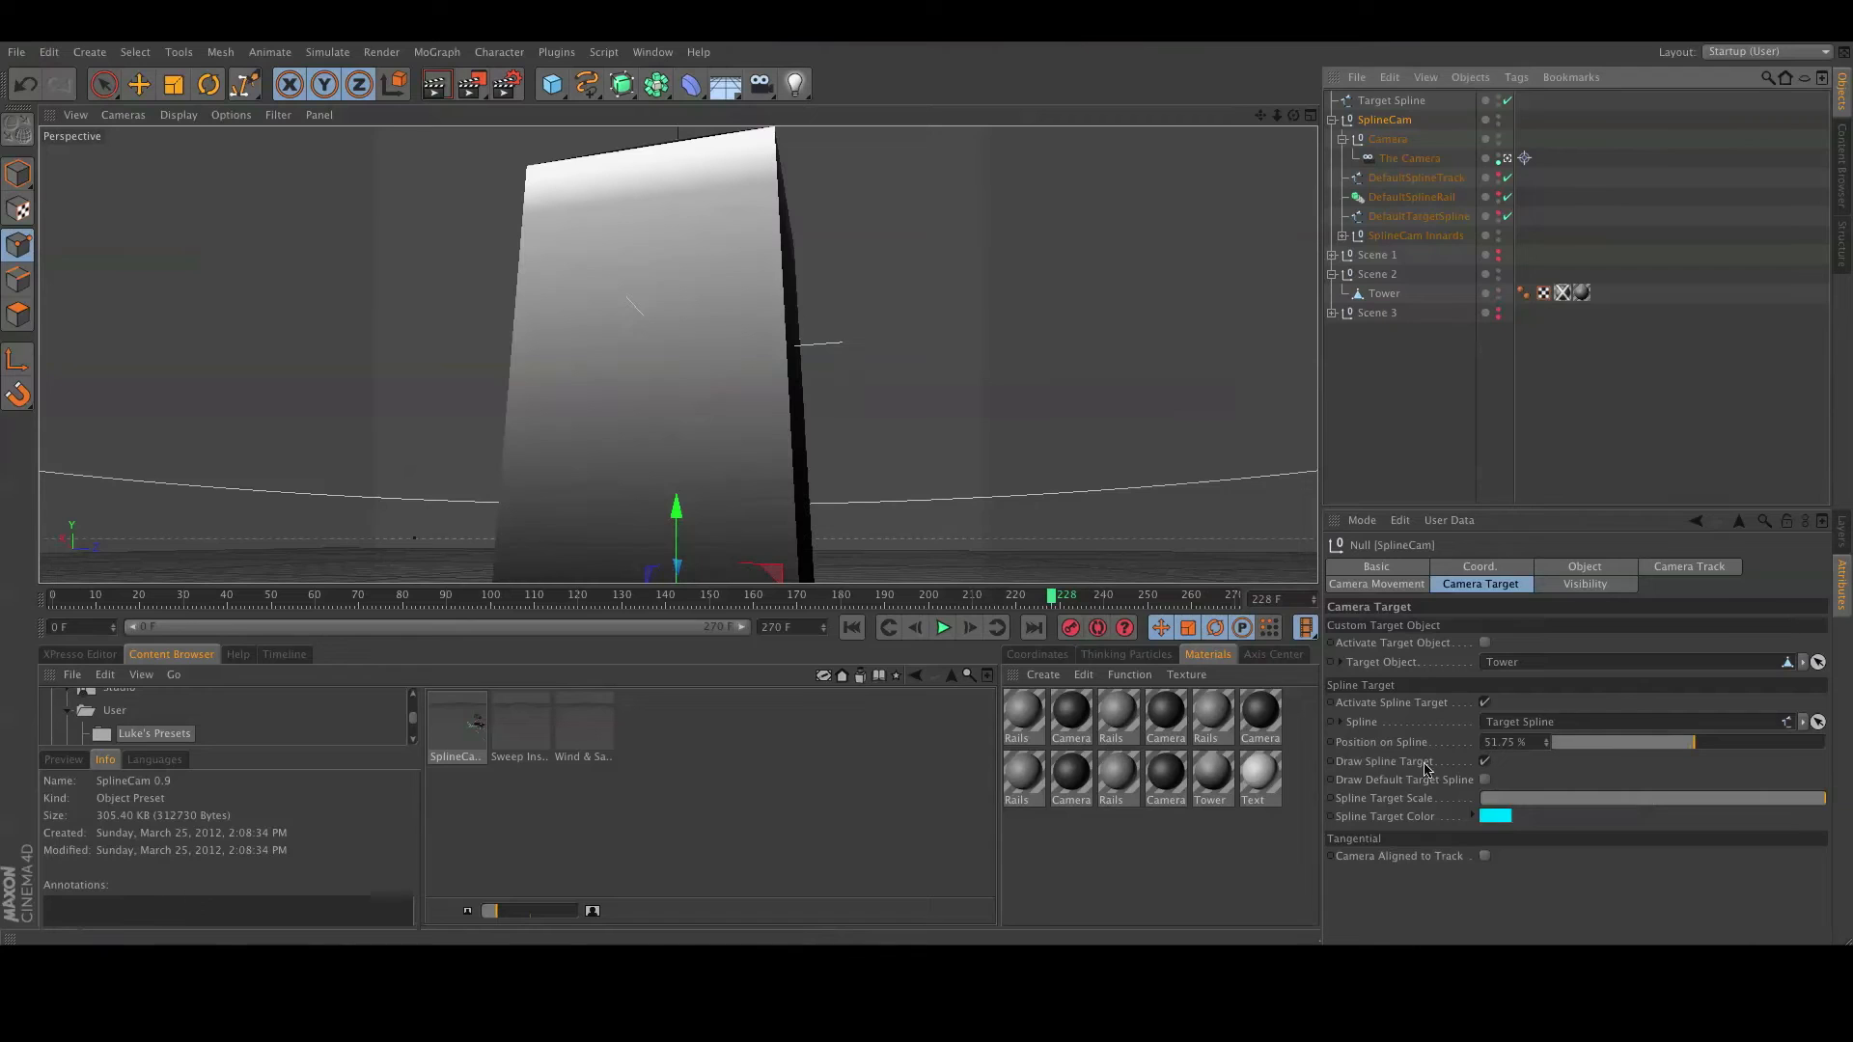
Turn off Draw Spline Target, lower the target's Position on Spline to 11.4 %, and start playing the animation.
click(1485, 763)
drag(1699, 750, 1550, 754)
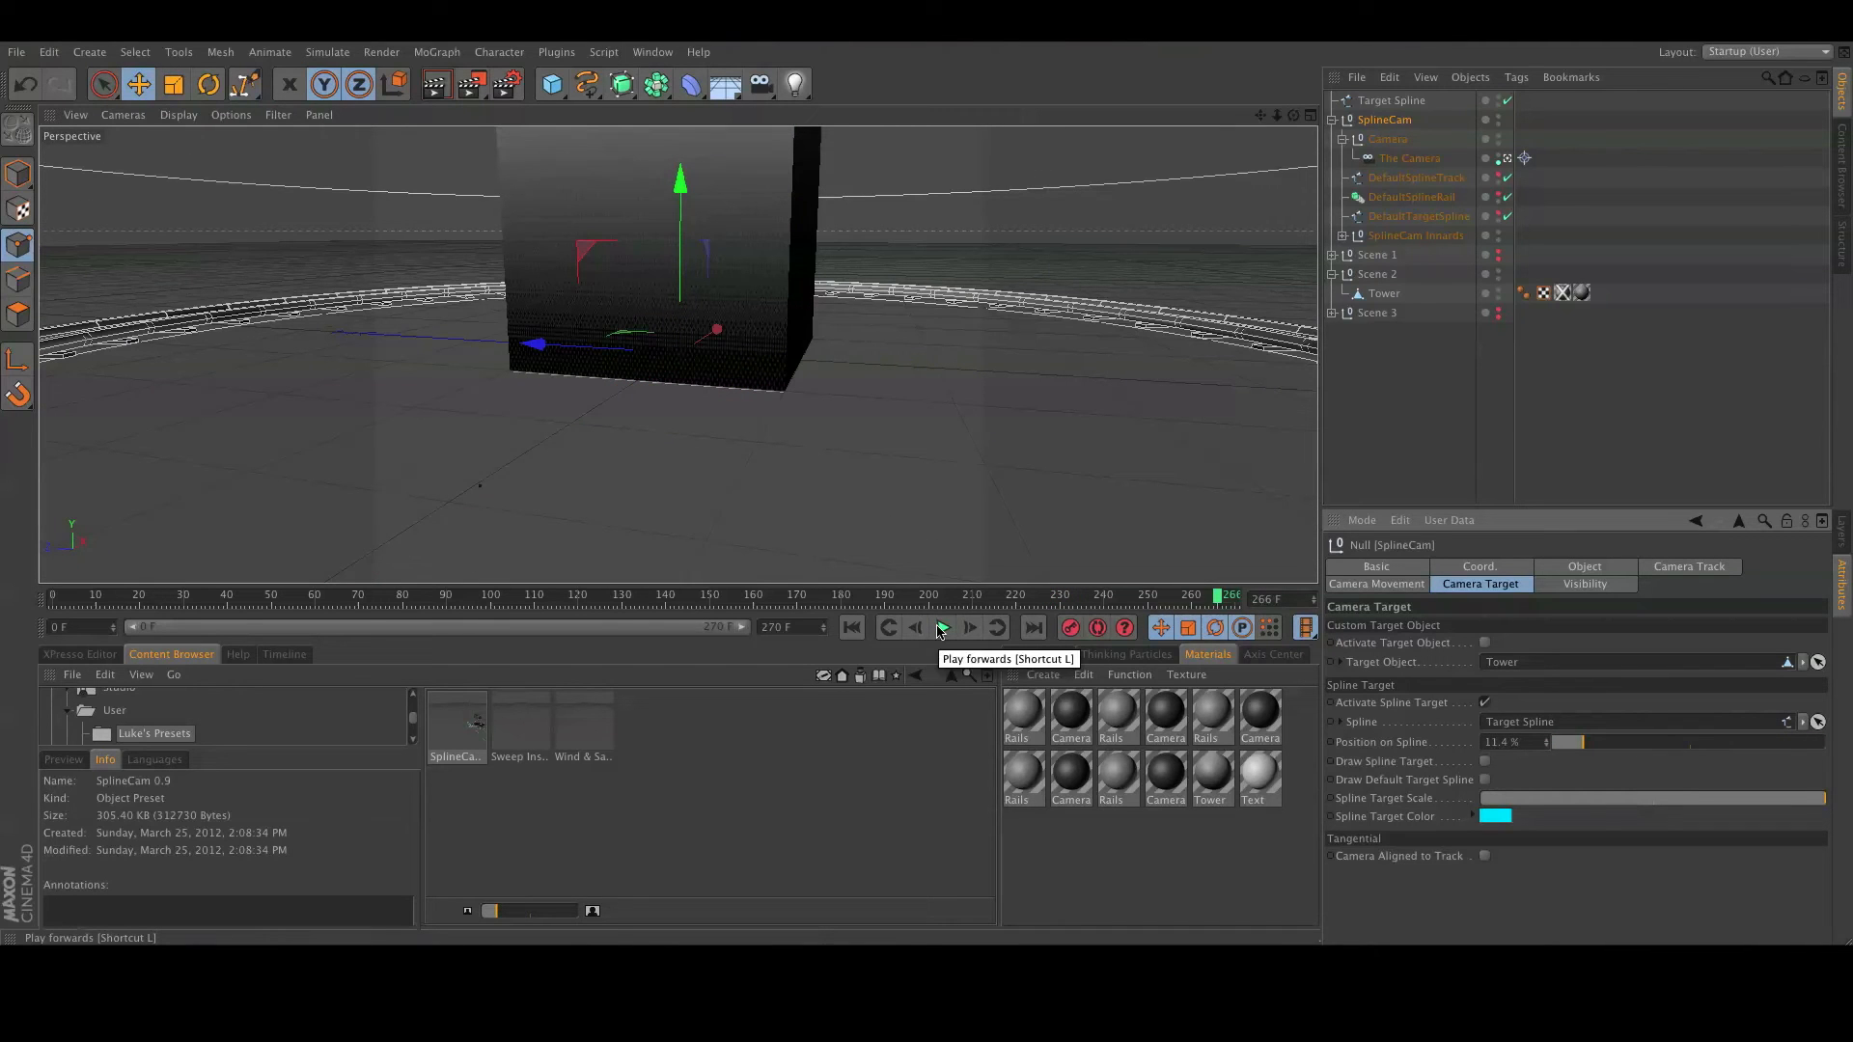
click(943, 627)
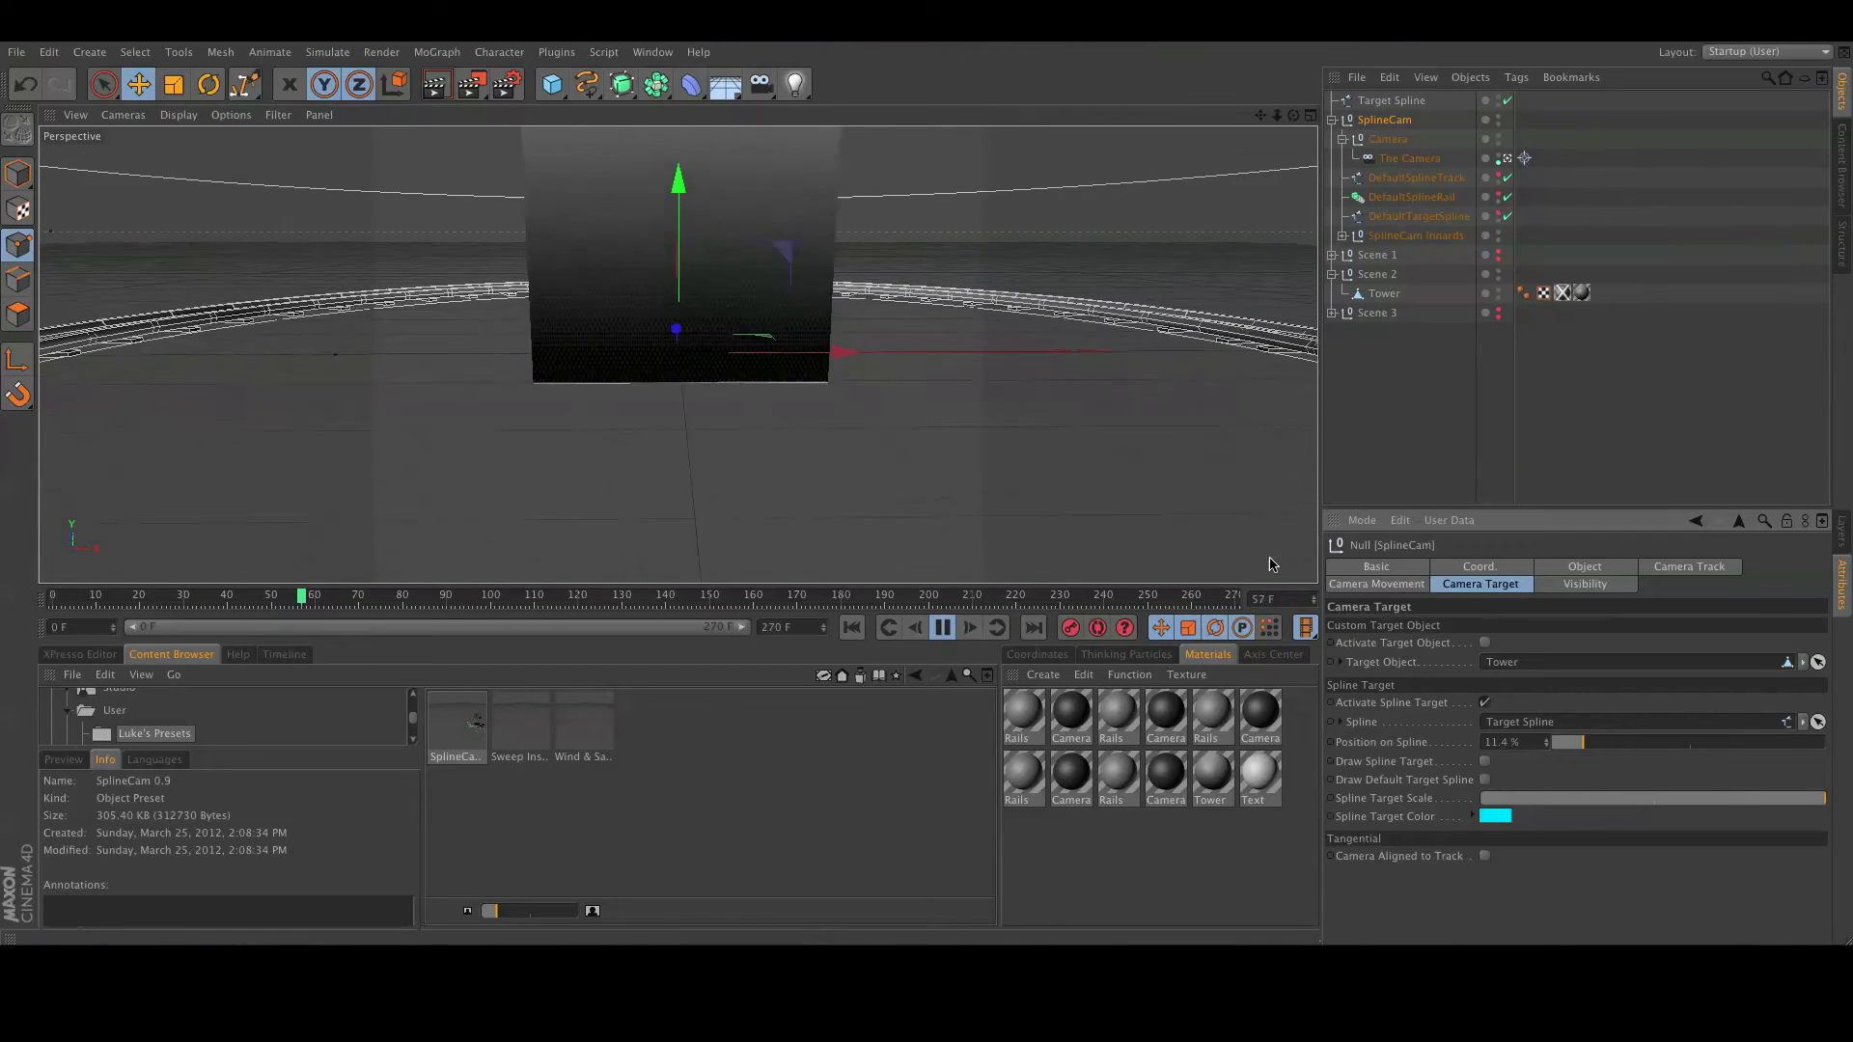
Set the target's Position on Spline to 1.93 %, stop playback, and keyframe the value at frame 3.
drag(1583, 749, 1556, 749)
click(943, 627)
click(66, 603)
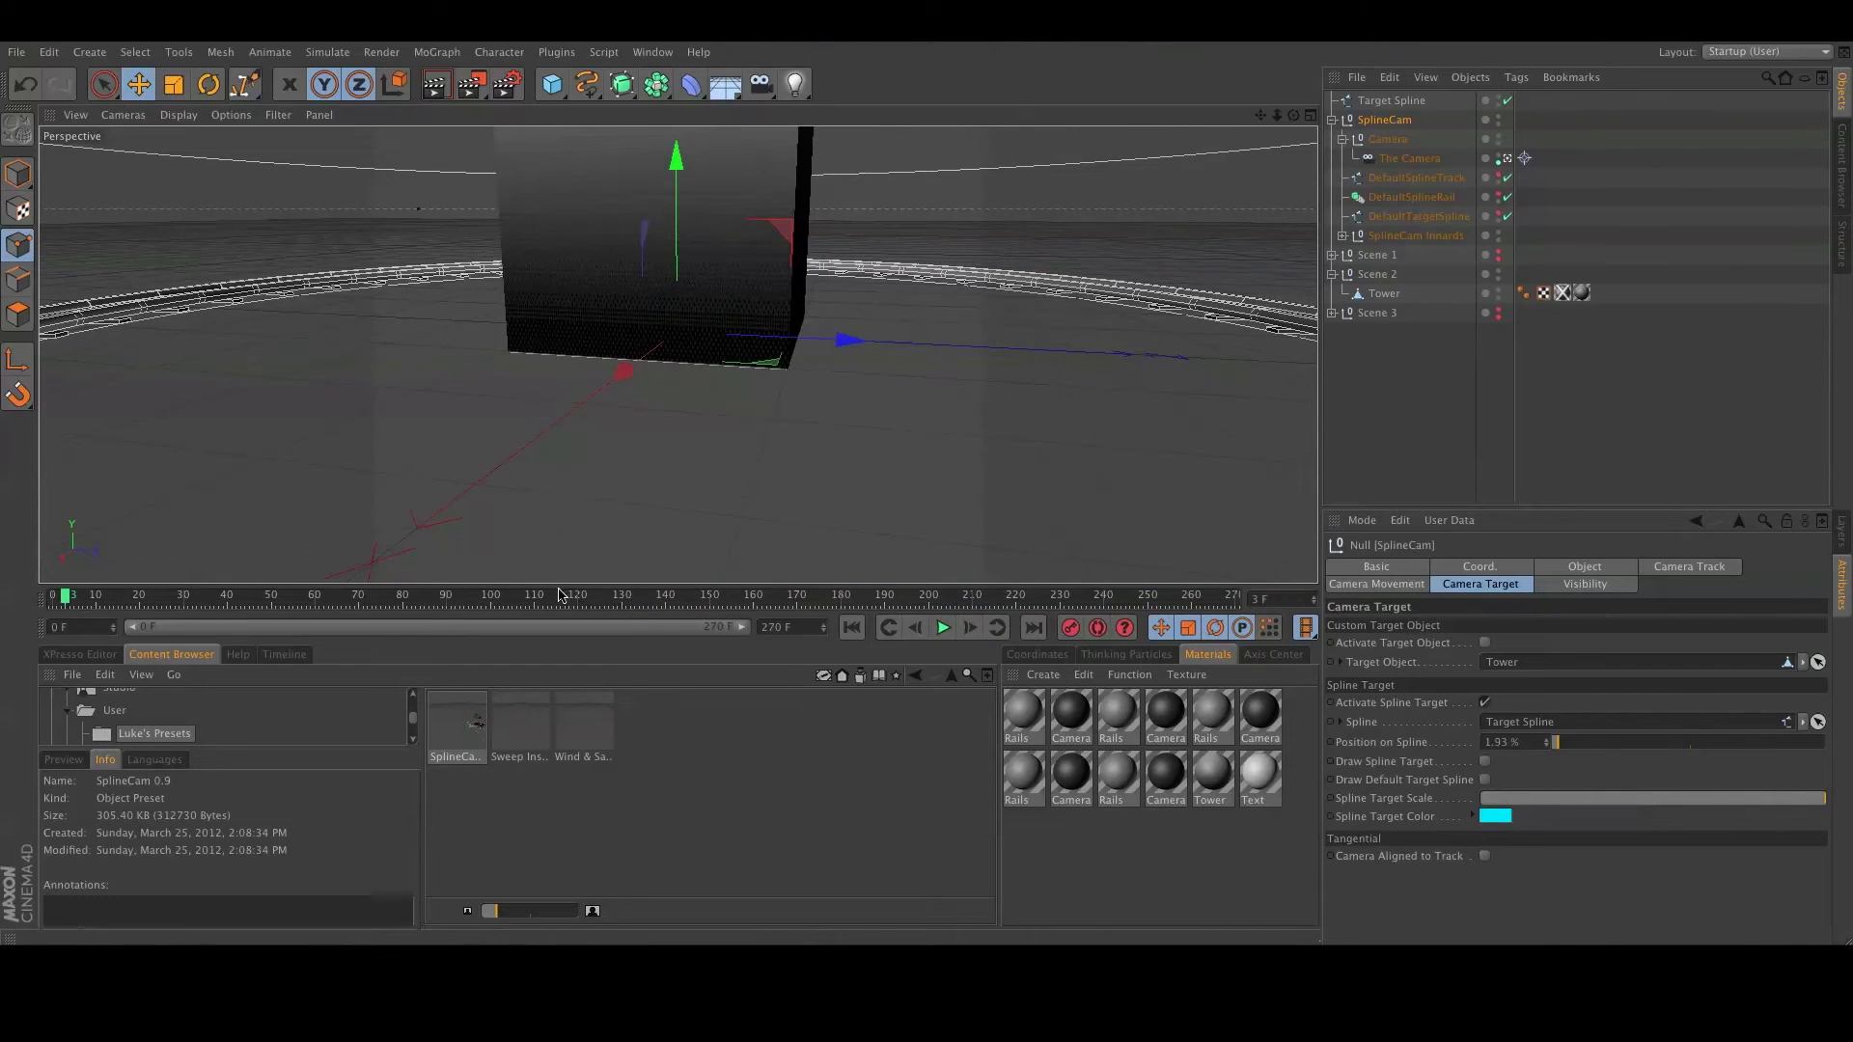
ctrl+click(1332, 744)
Keyframe the target's Position on Spline at 92.11 % on frame 112.
drag(1597, 746, 1774, 745)
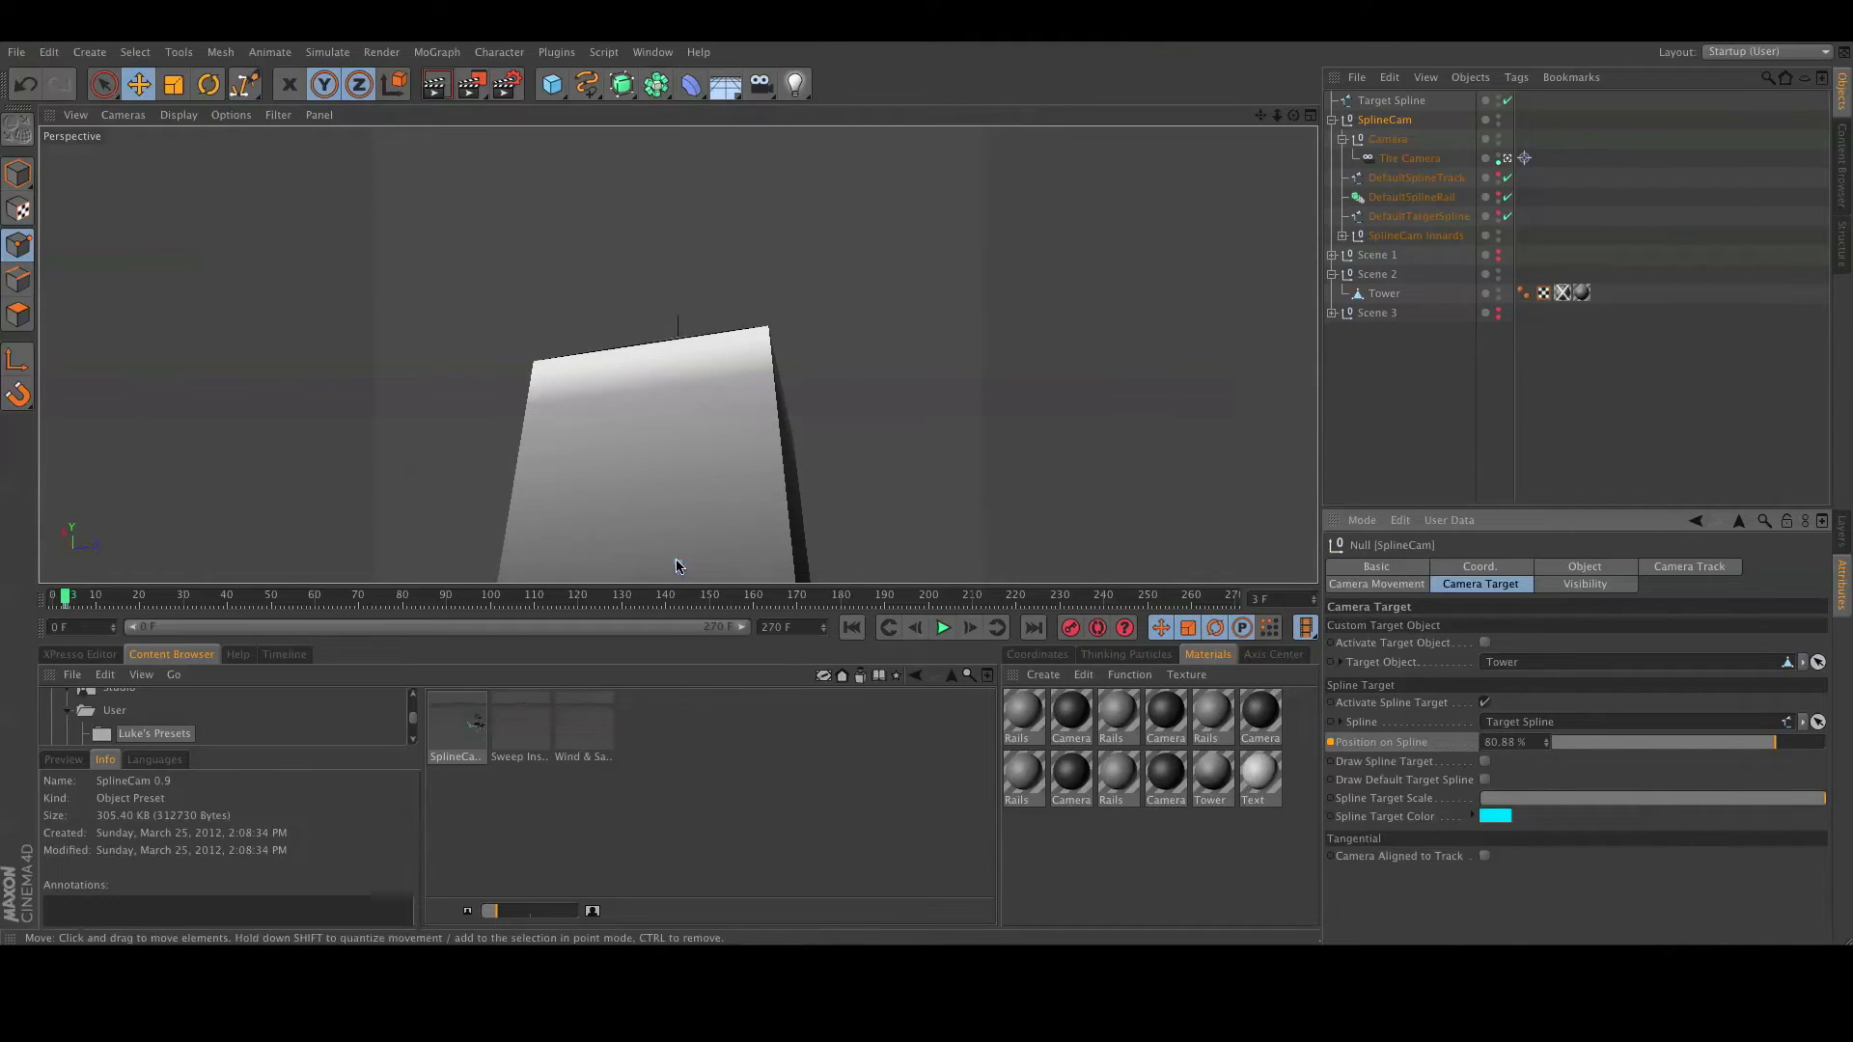
mouse_move(1108, 603)
mouse_down()
mouse_move(1145, 598)
mouse_move(477, 598)
mouse_move(558, 608)
mouse_move(542, 600)
mouse_up()
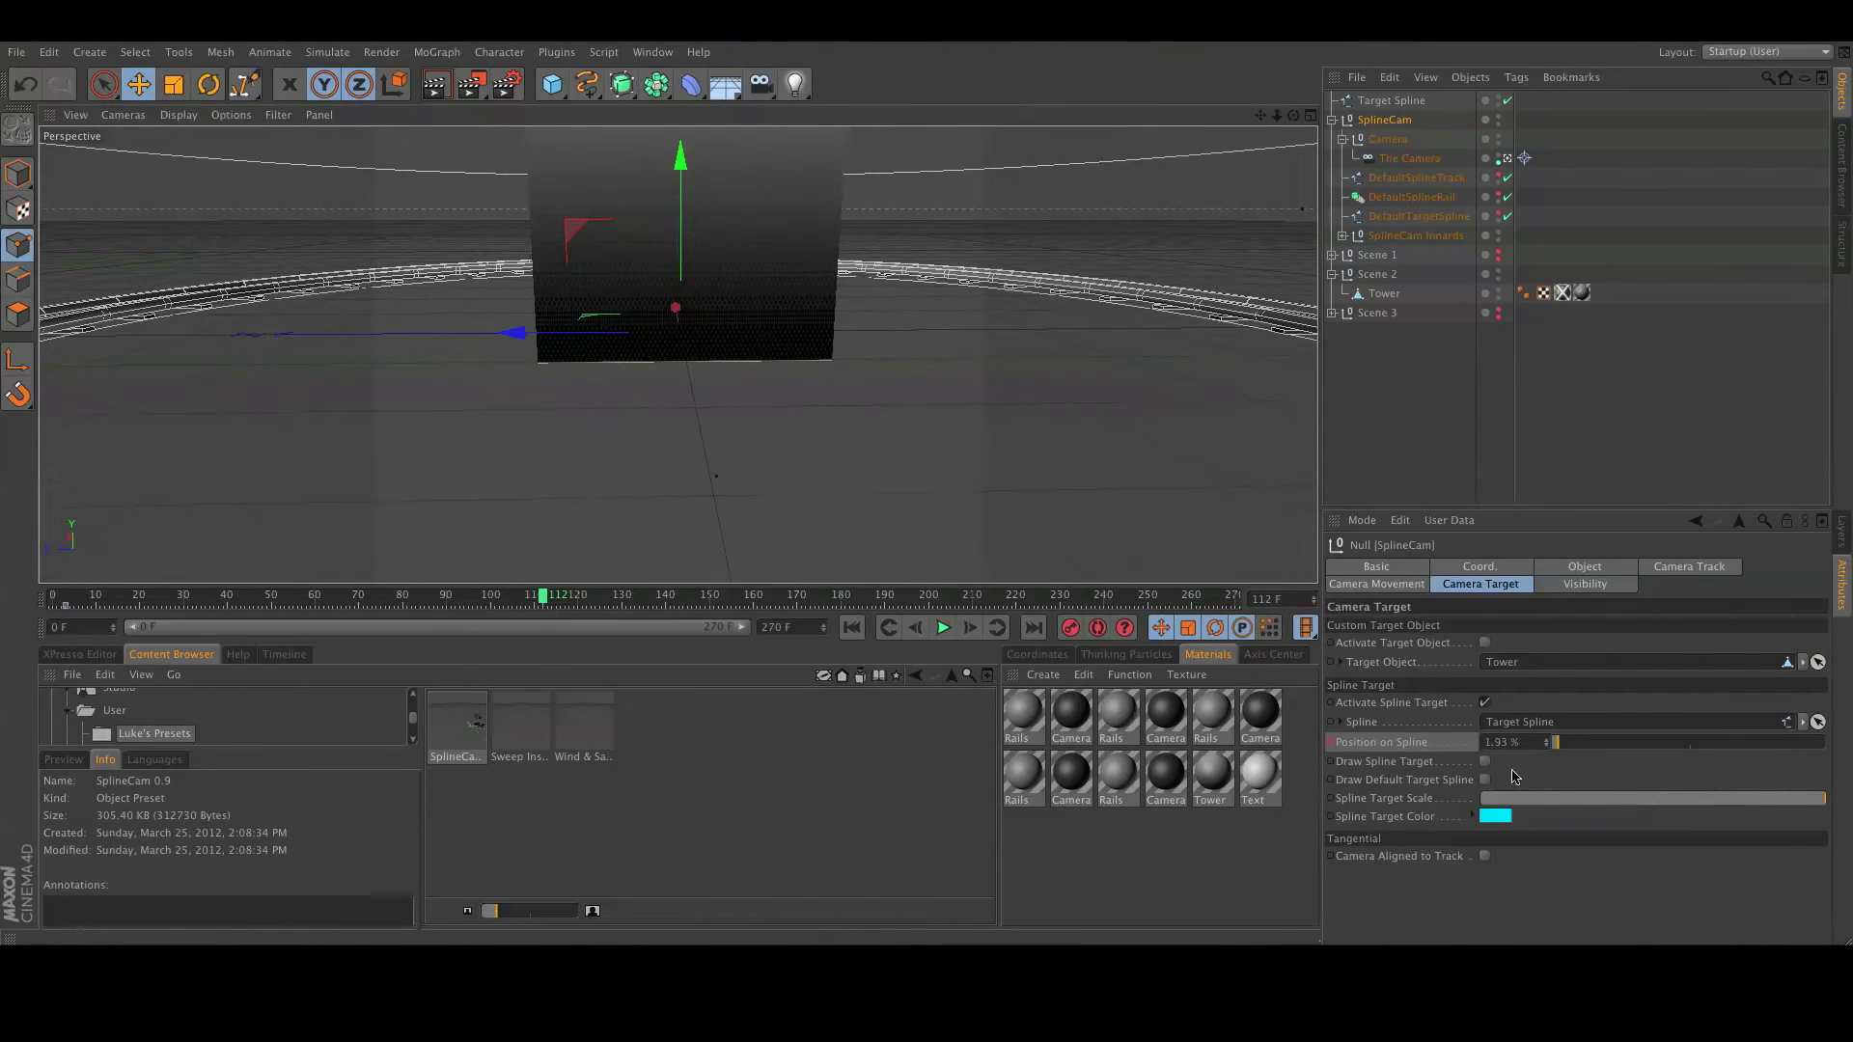
drag(1560, 752, 1805, 750)
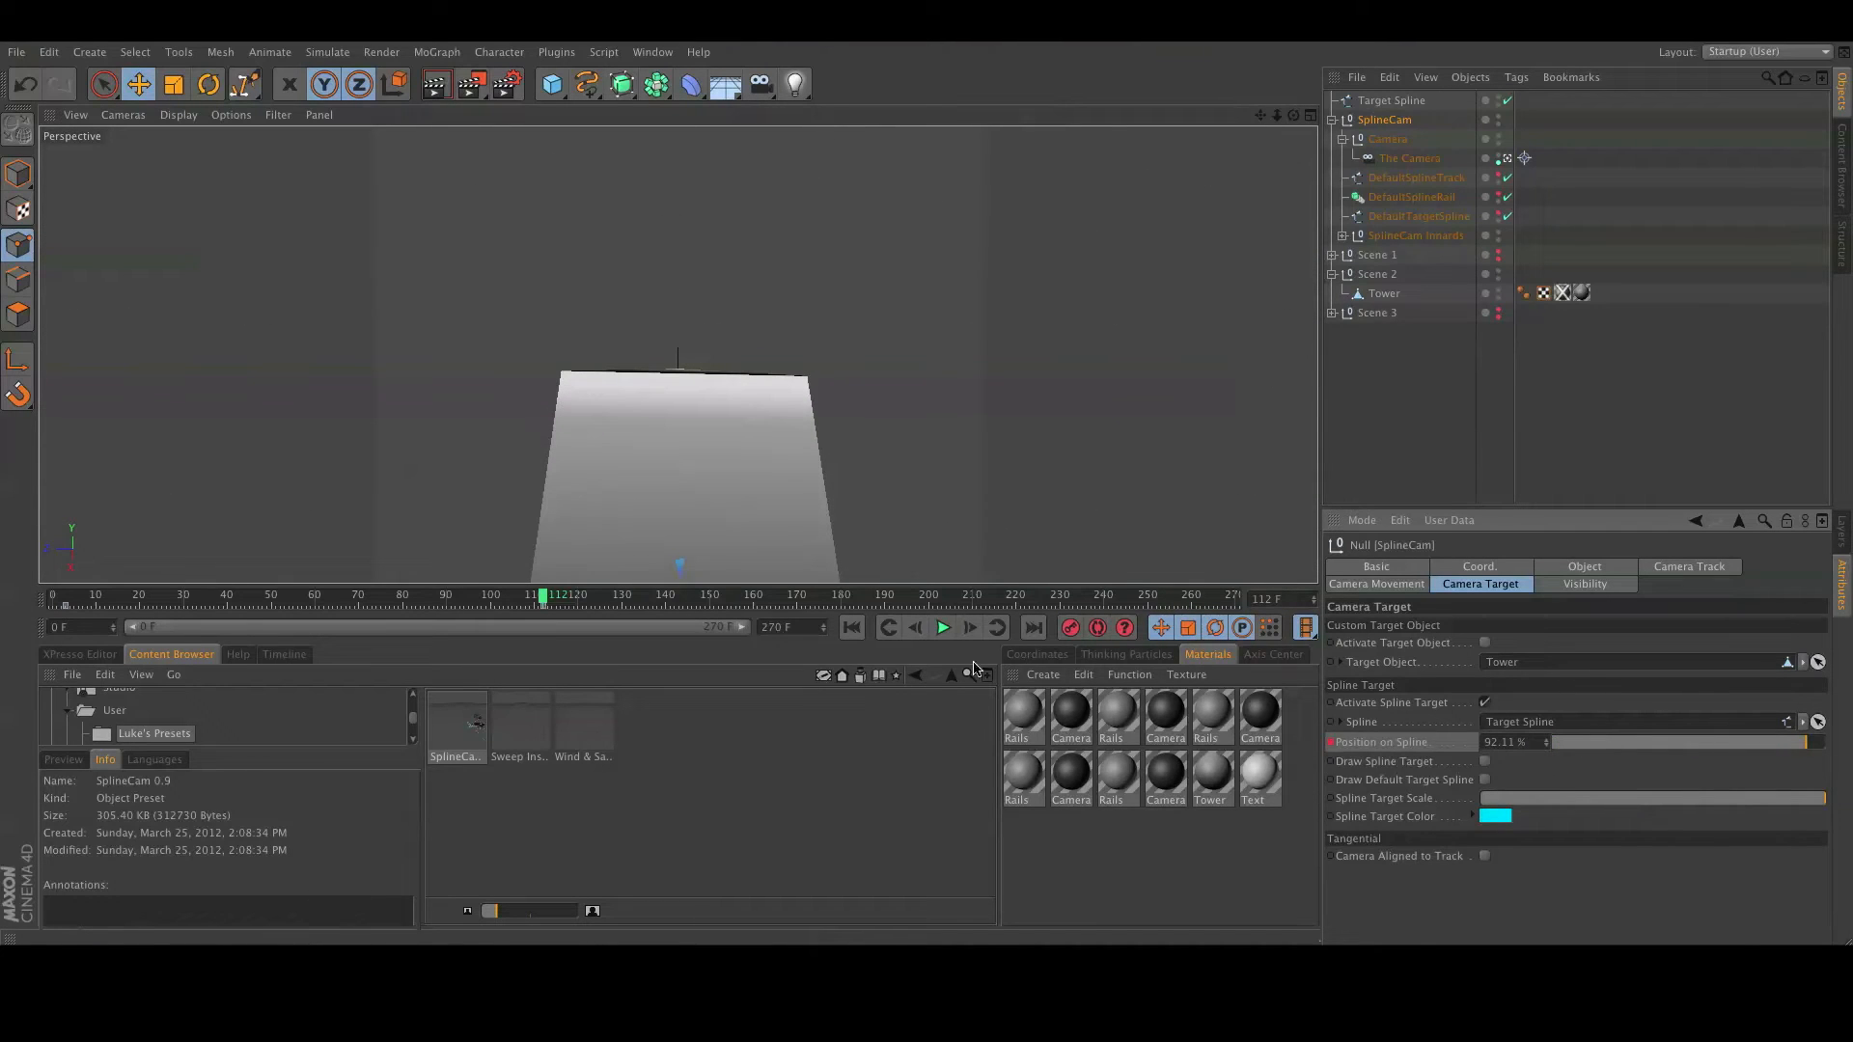
Play the animation from the start to review the camera panning up the Tower, and stop playback.
click(851, 627)
click(943, 628)
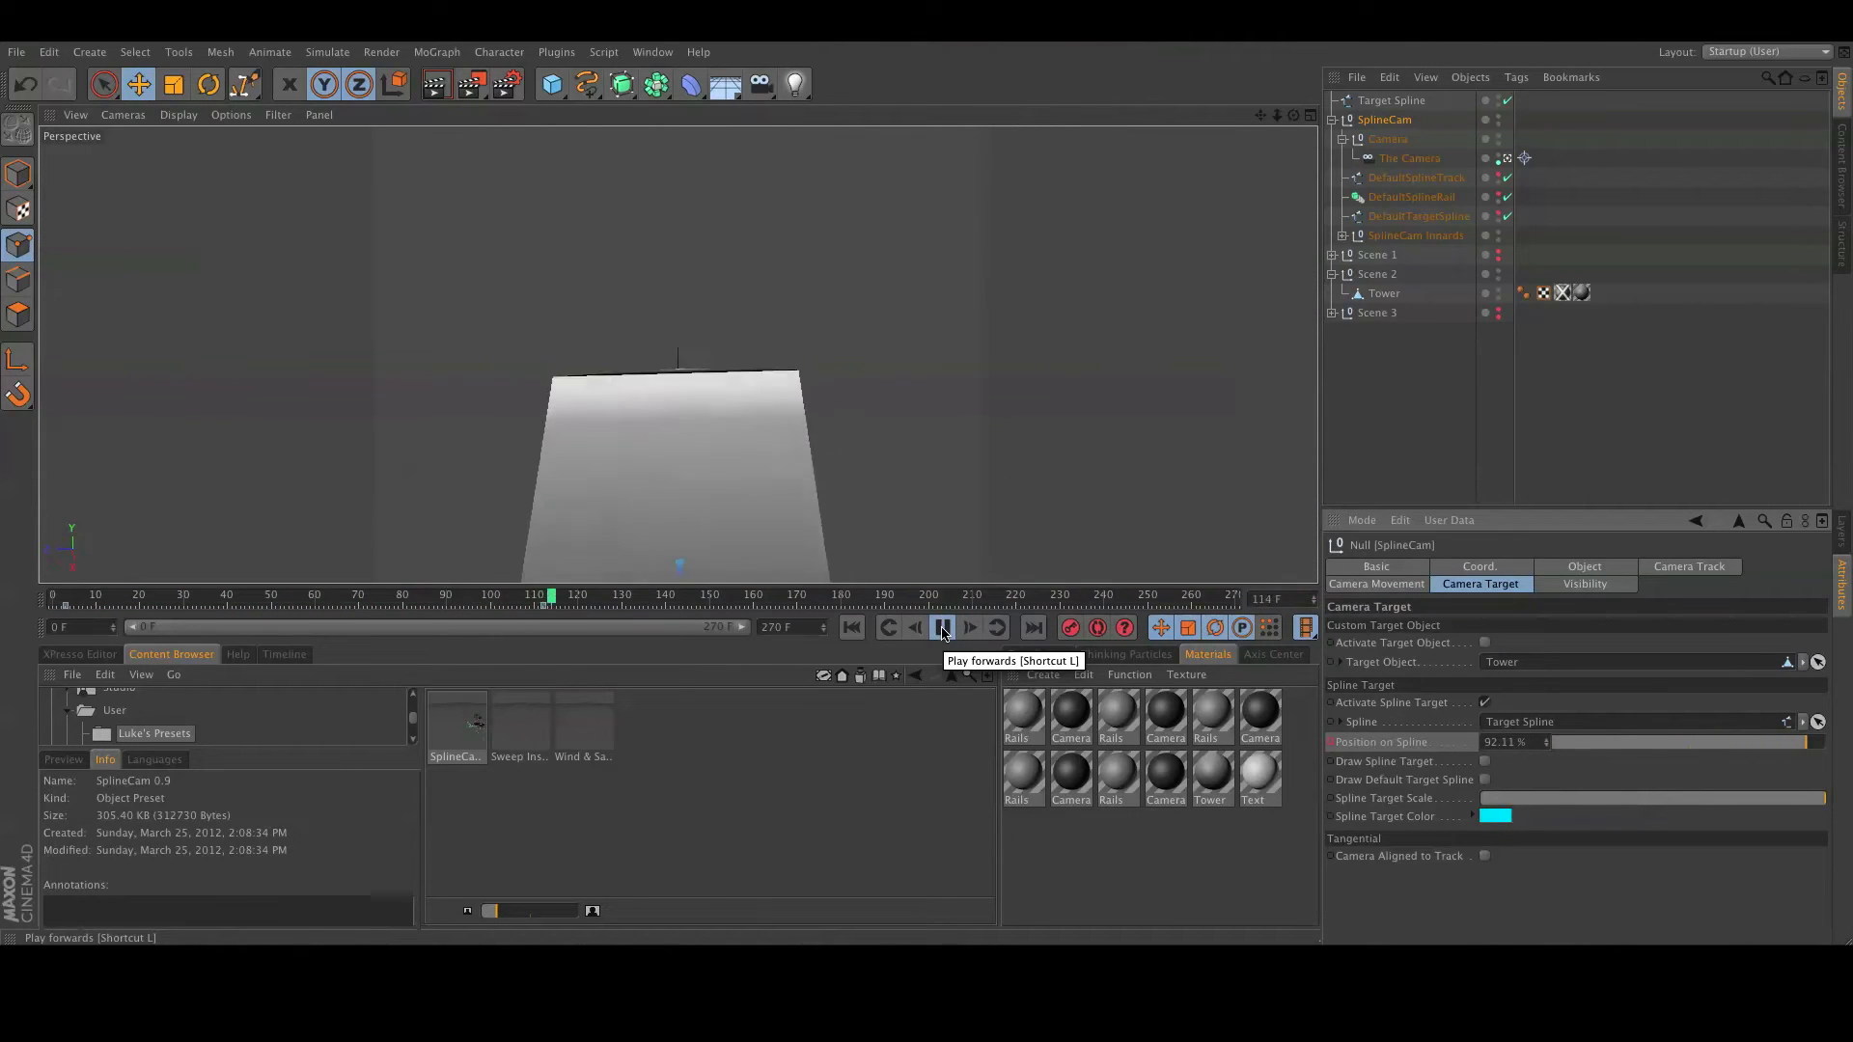
click(851, 627)
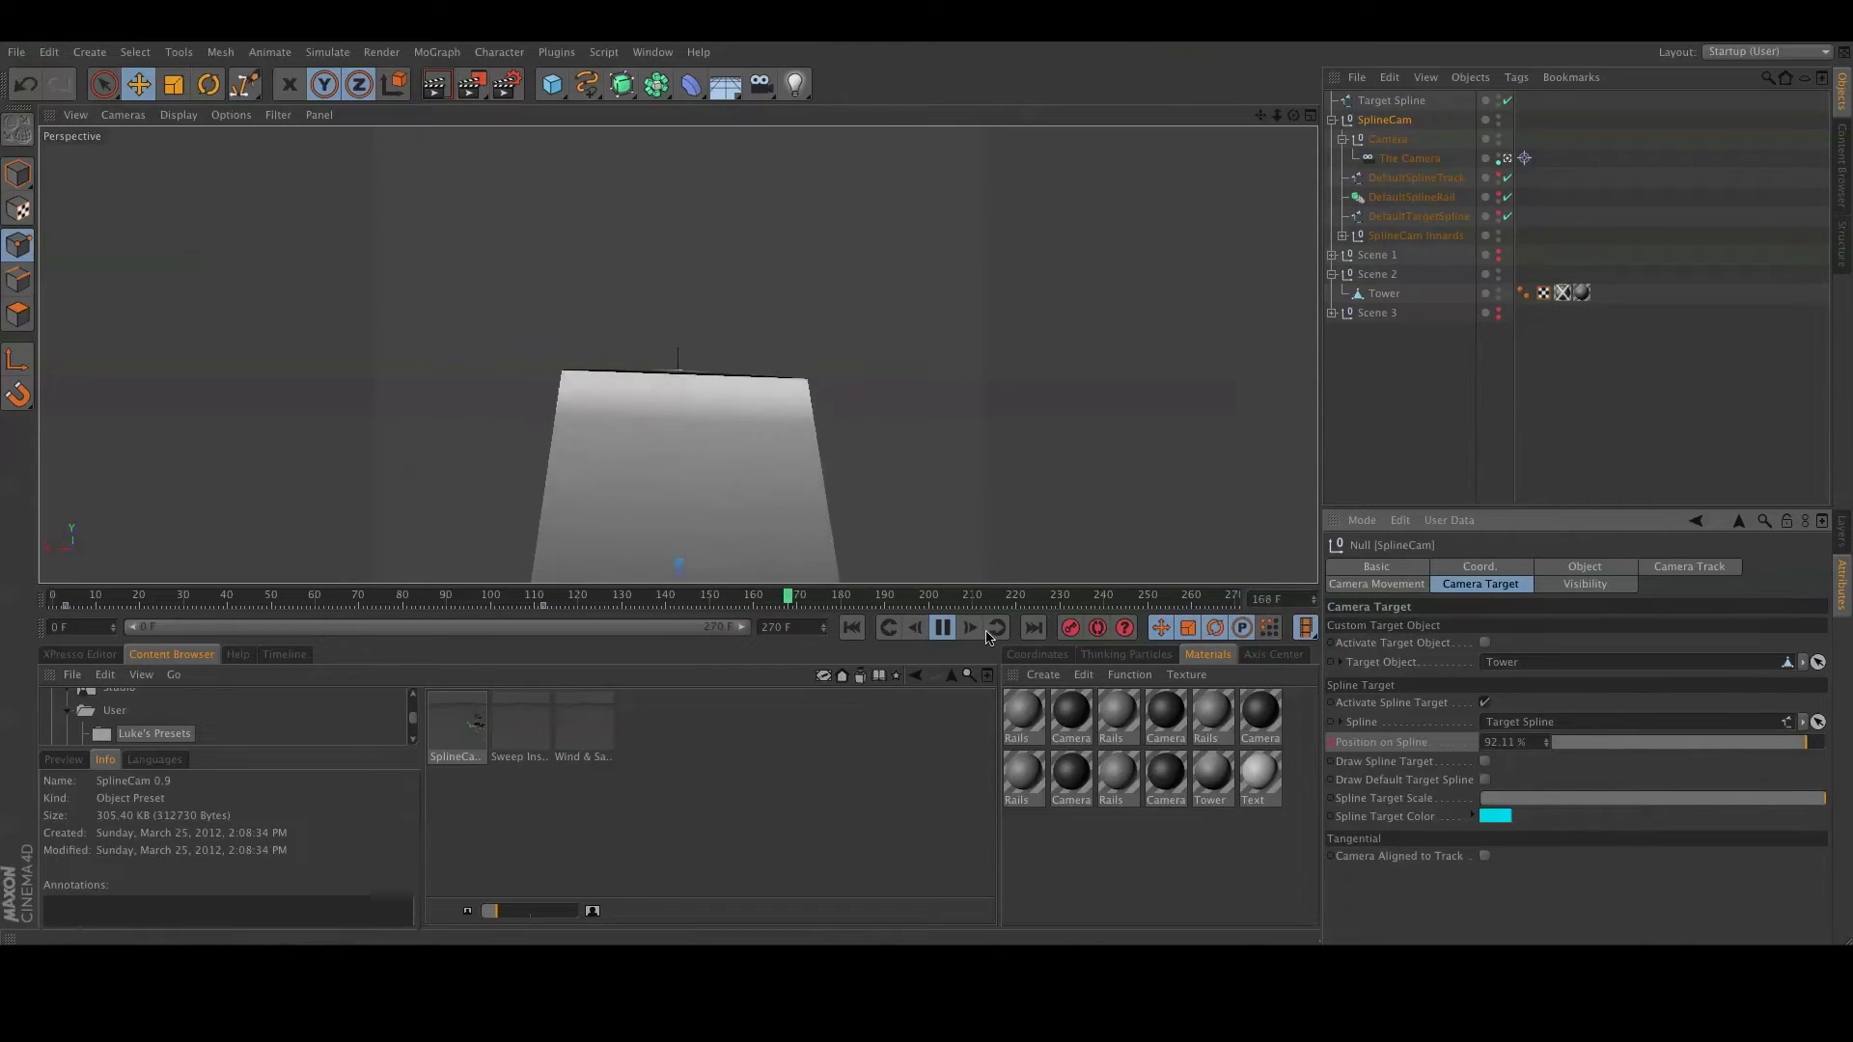
click(945, 627)
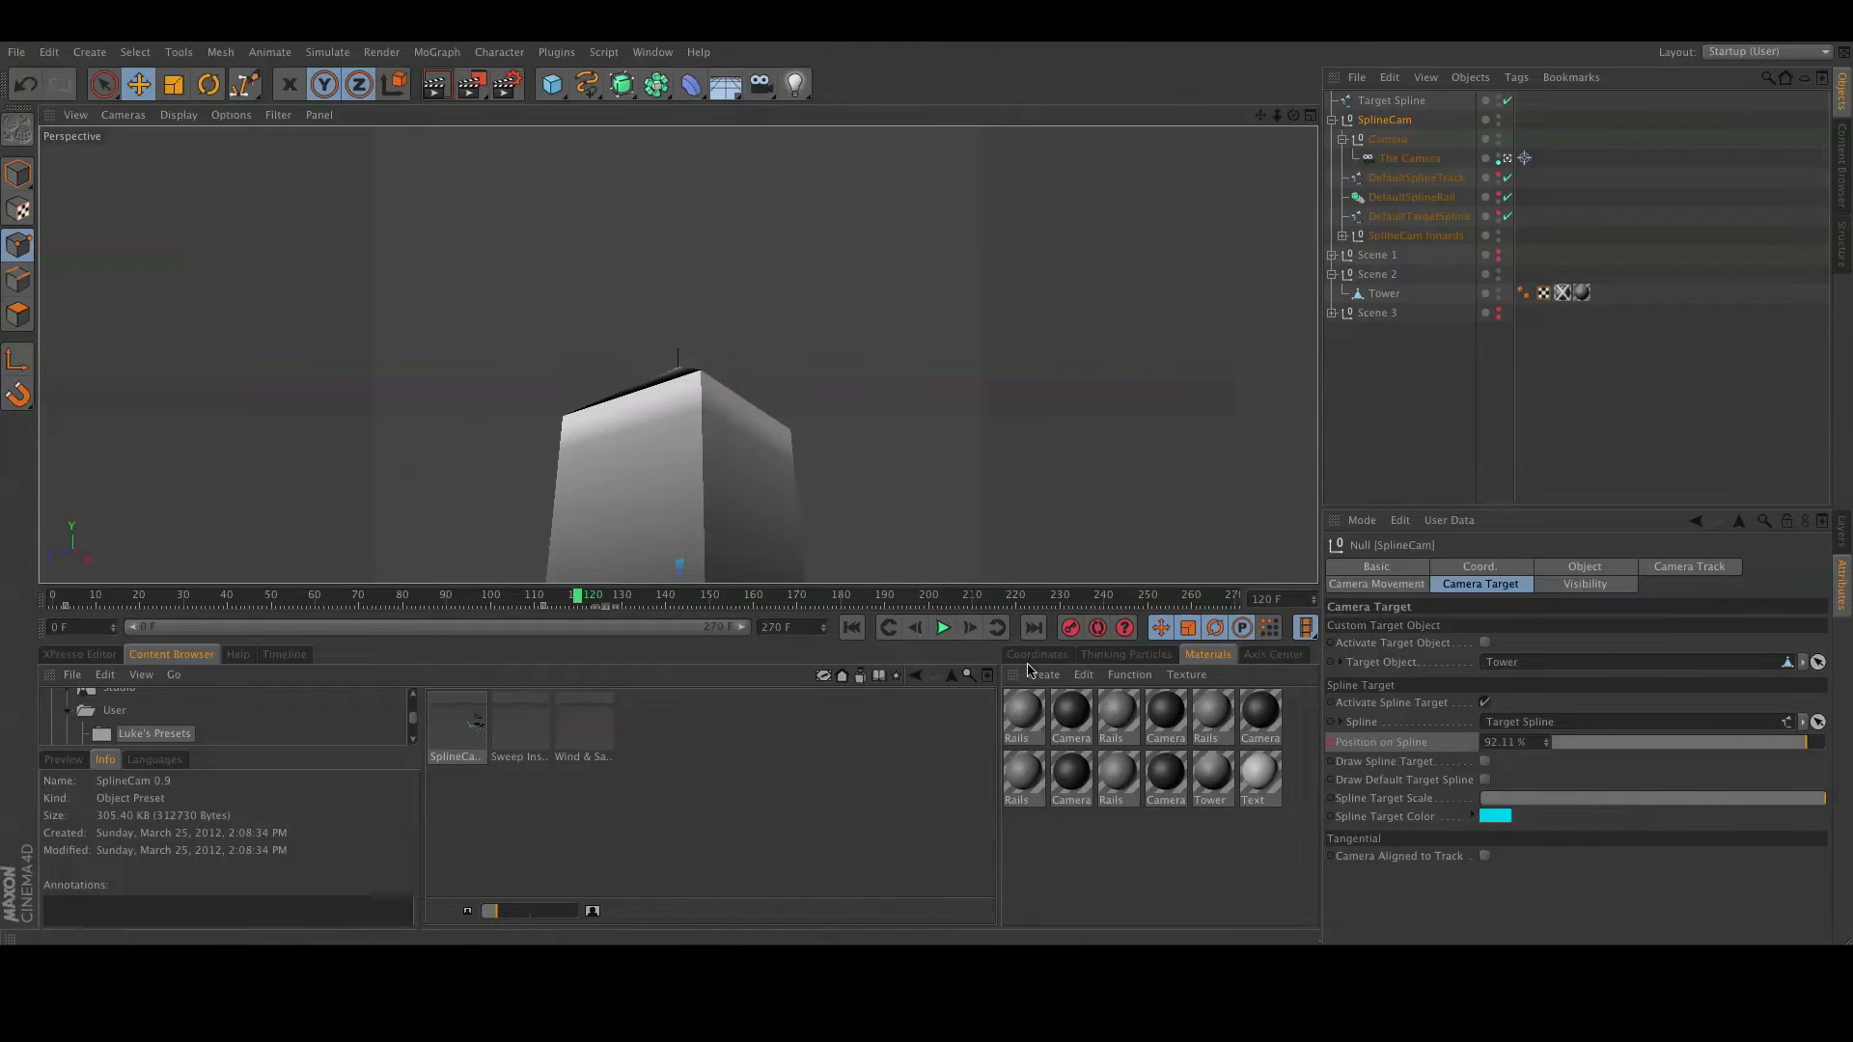
Leave the camera view and turn the Circle Cam track into a spiral with Height 516.7 and 3.3 Repetitions.
click(1669, 569)
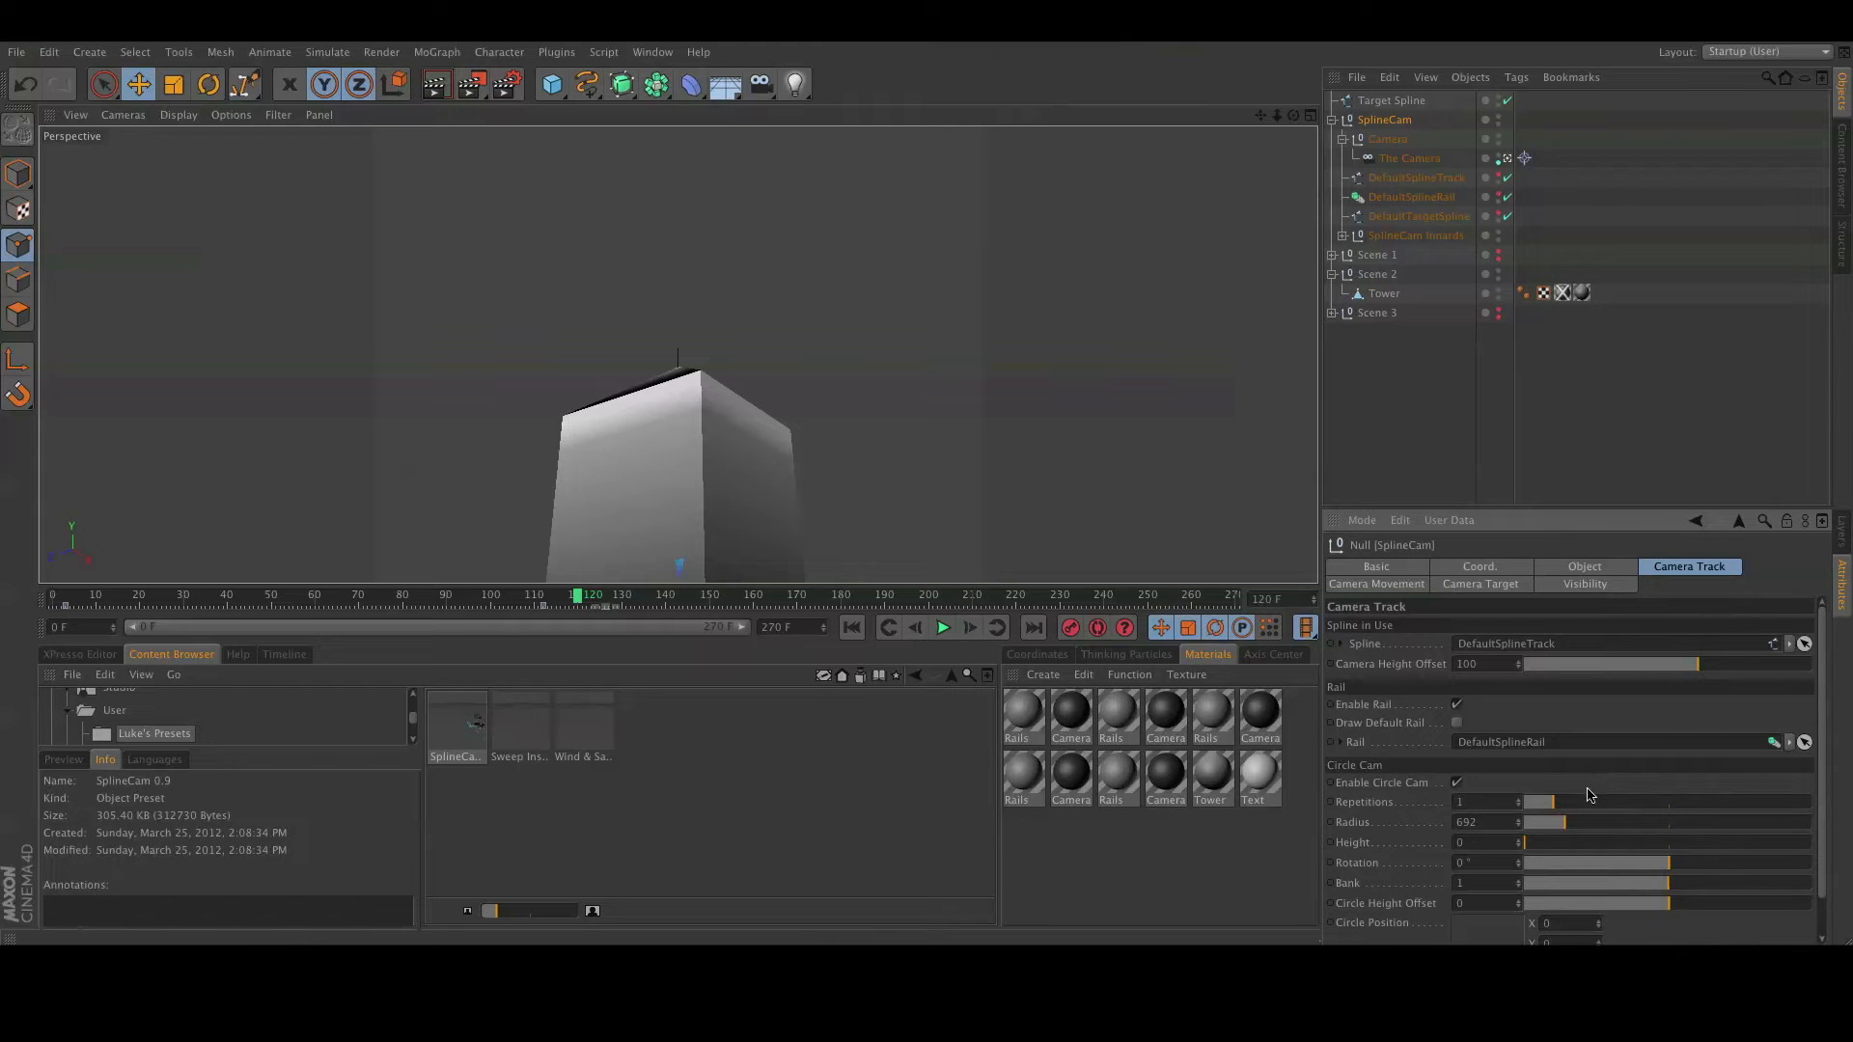
click(1508, 158)
mouse_move(736, 530)
alt+mouse_down()
mouse_move(720, 550)
mouse_move(737, 508)
alt+mouse_up()
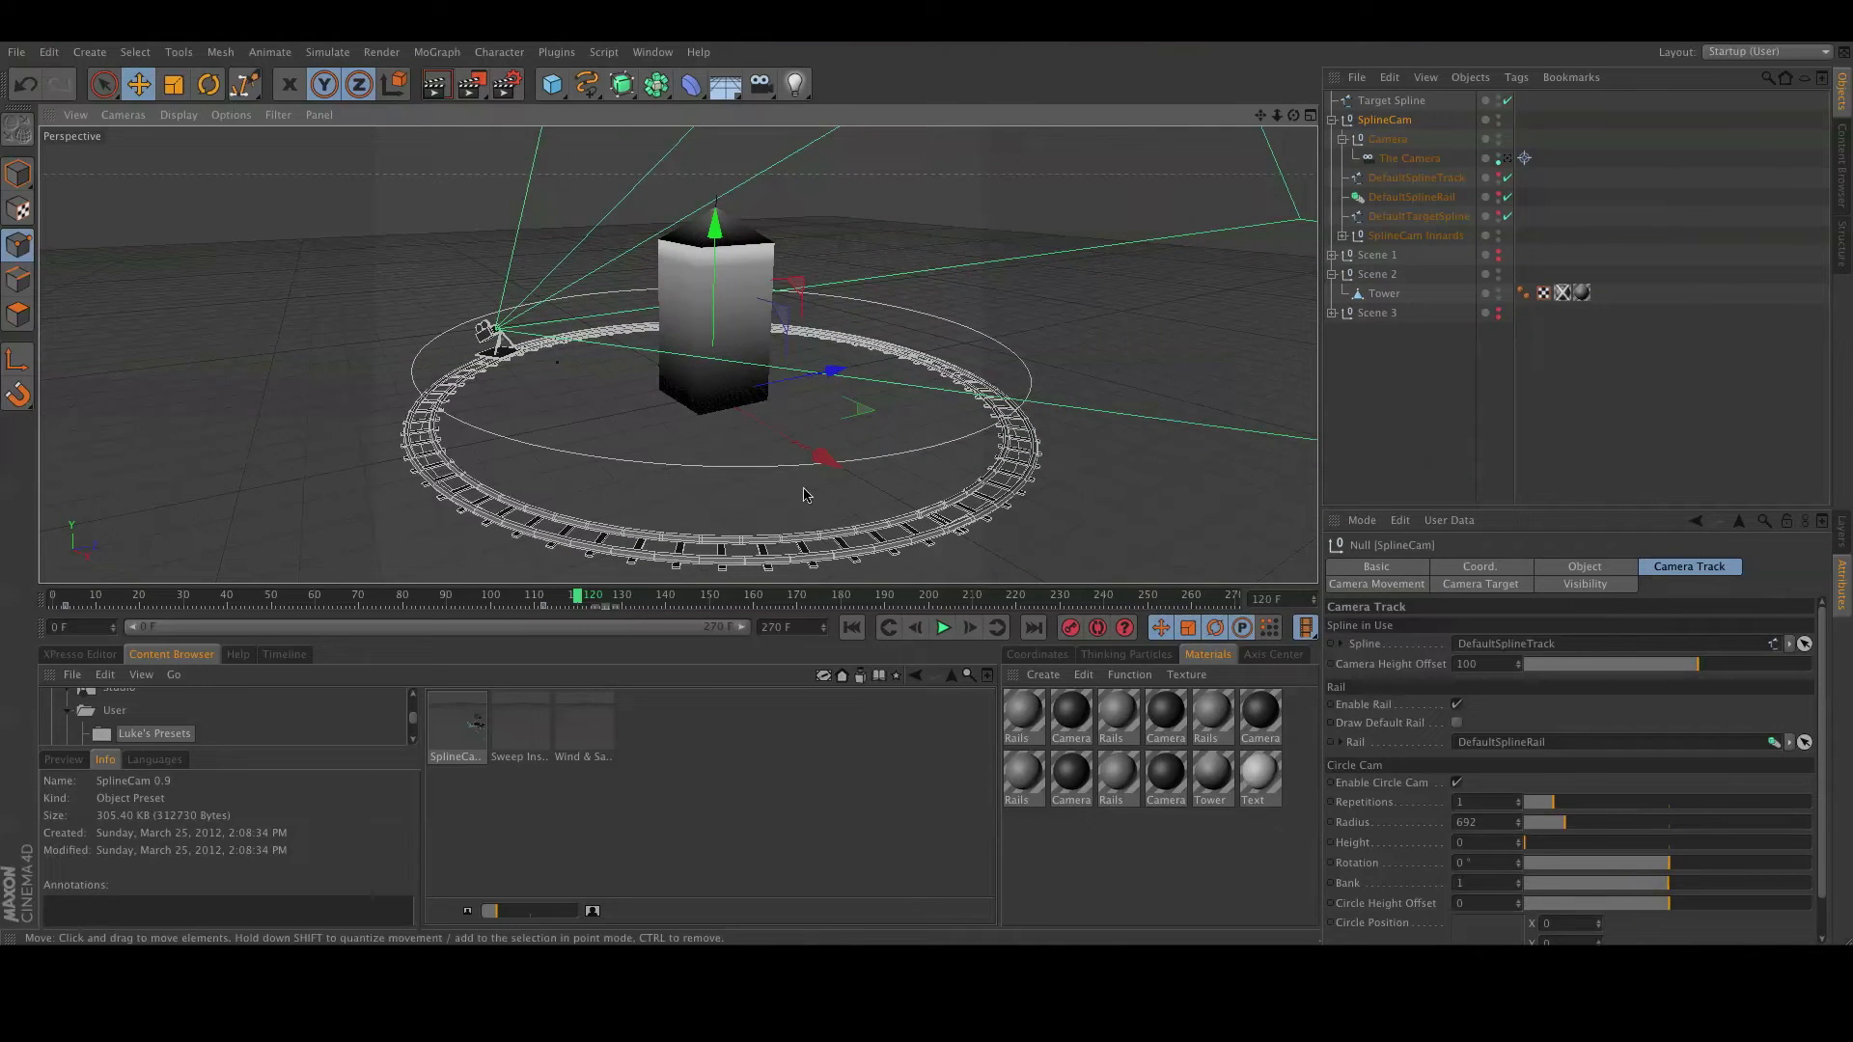
scroll(800, 458, down, 3)
alt+drag(800, 459, 791, 517)
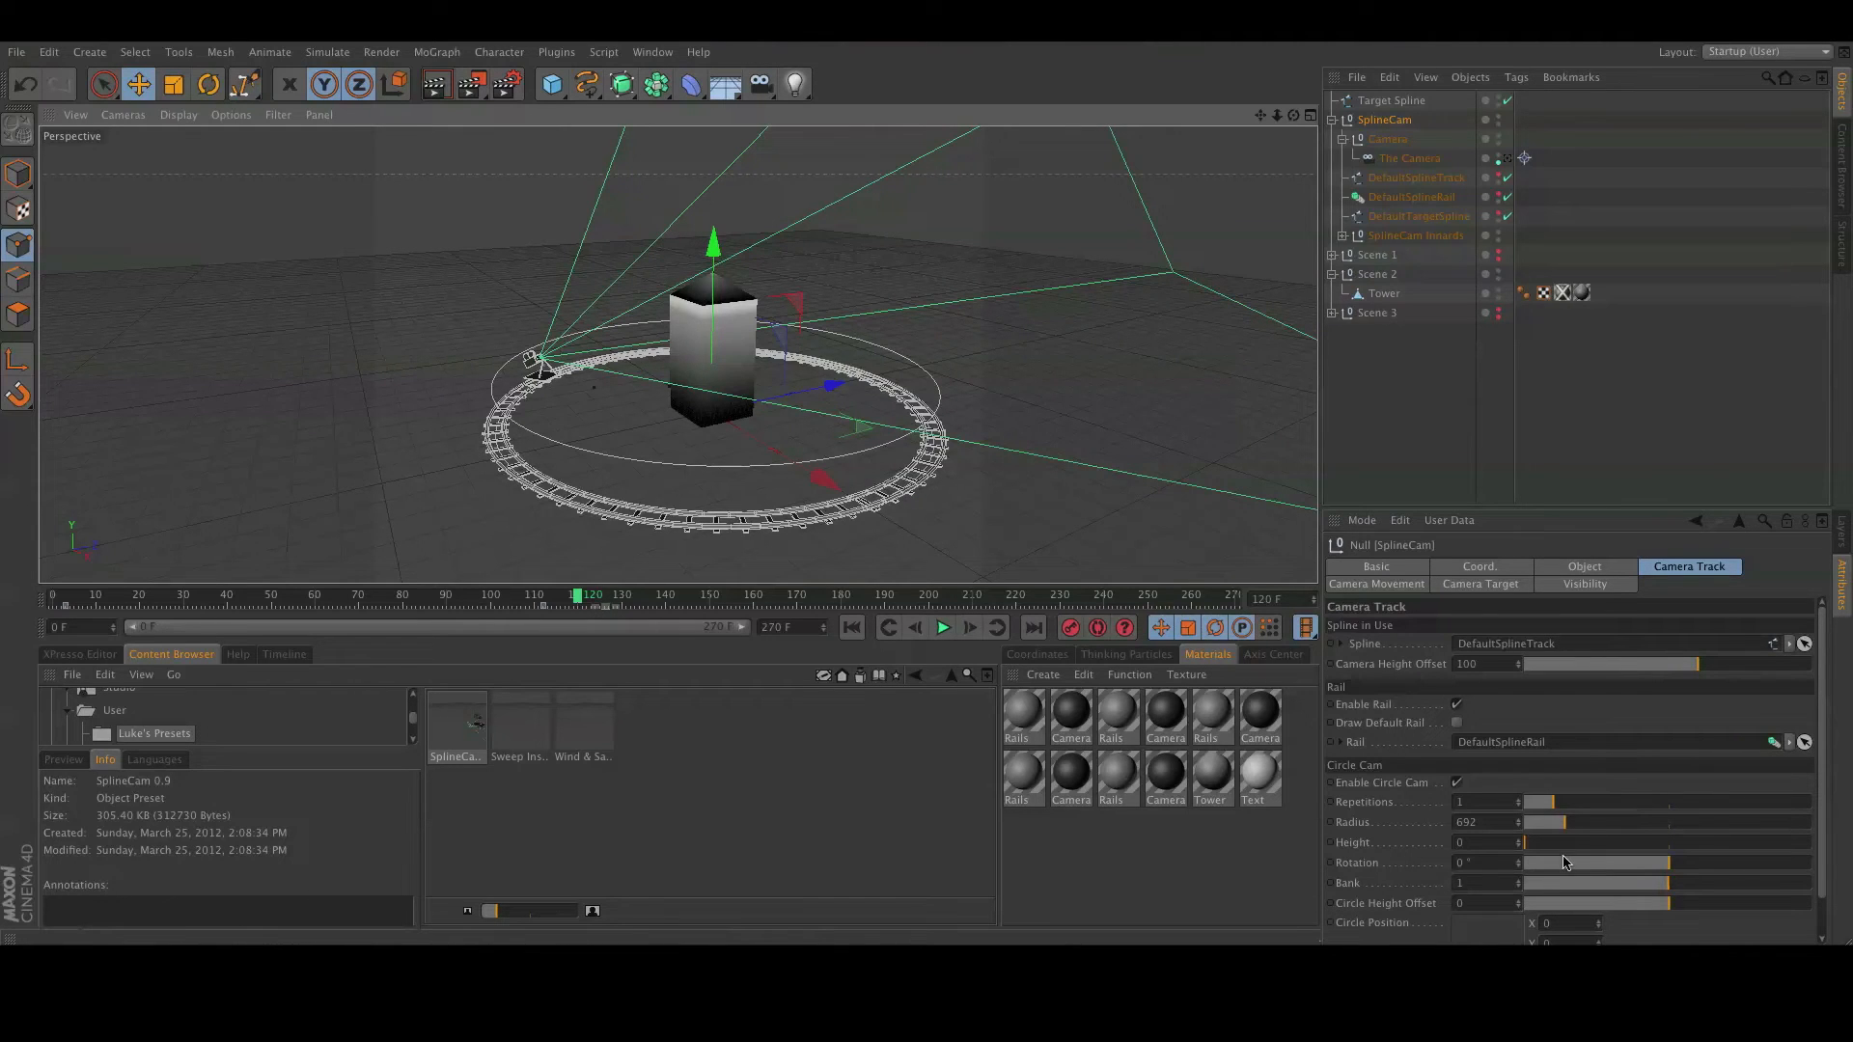
drag(1537, 849, 1600, 853)
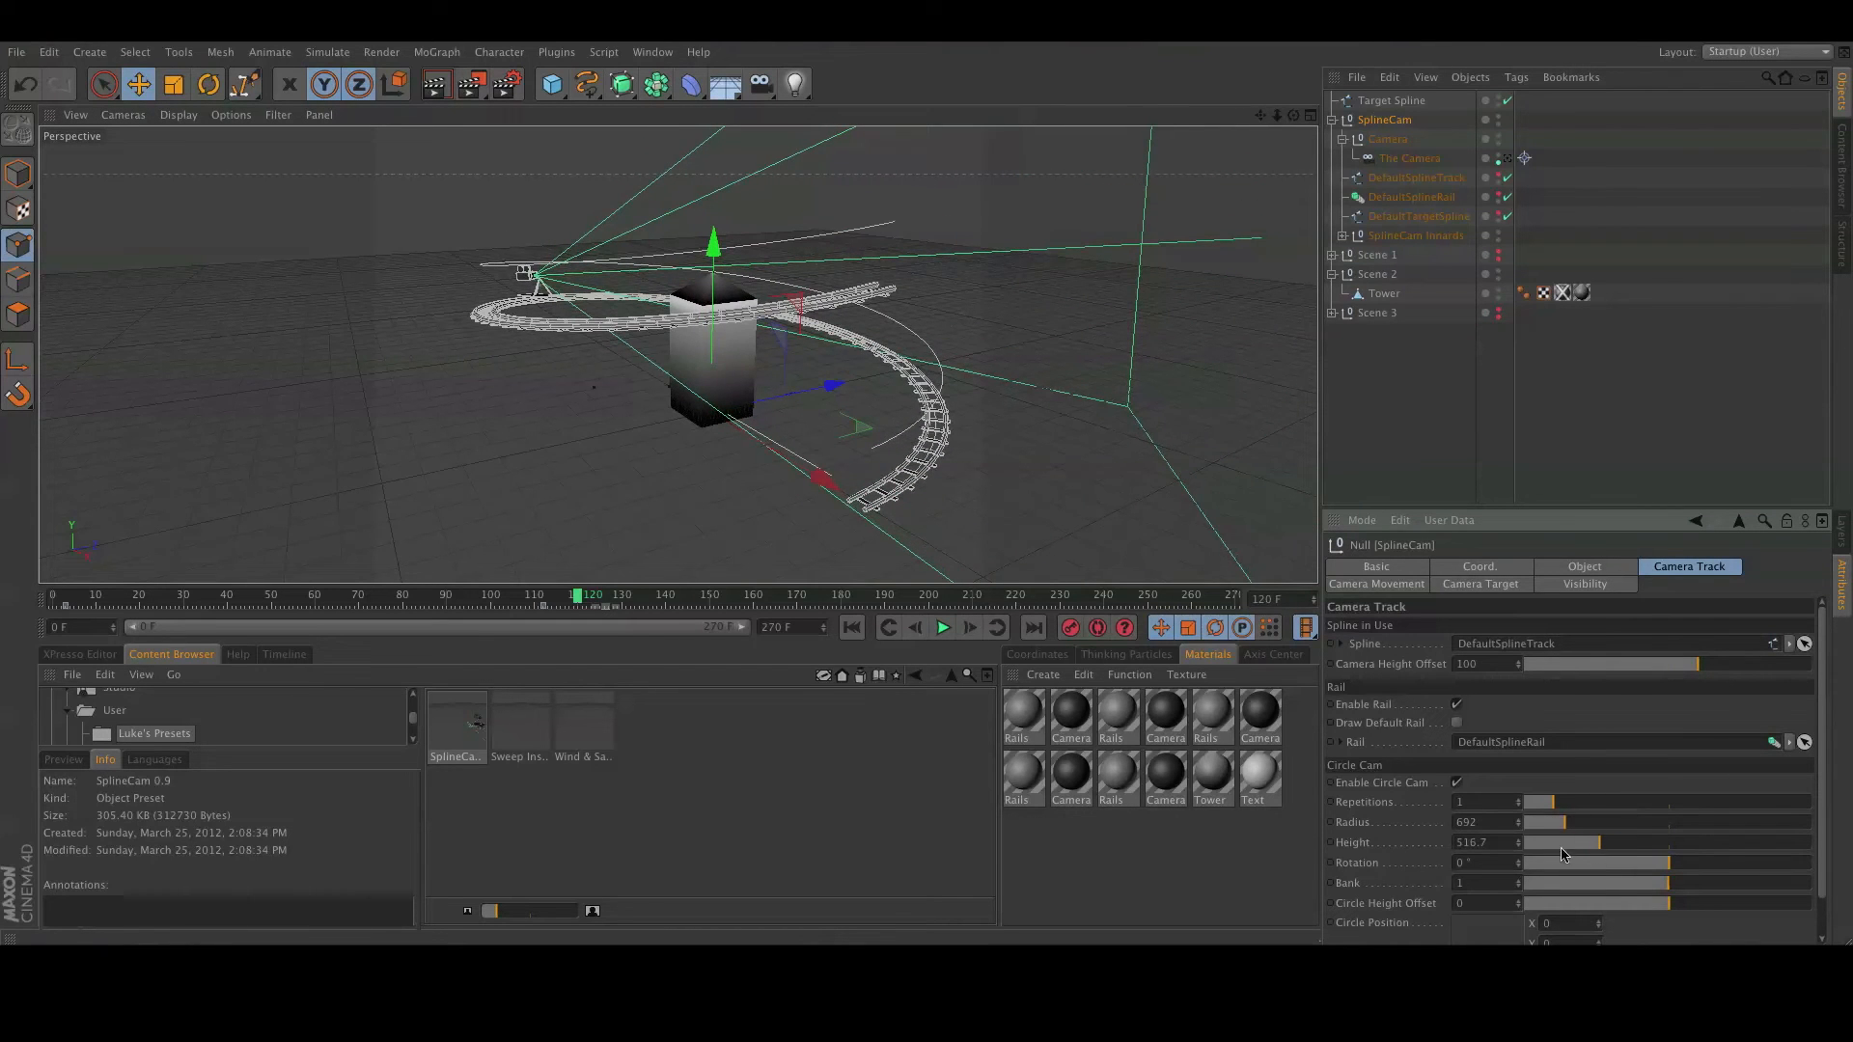
drag(1554, 804, 1563, 804)
drag(1573, 804, 1622, 805)
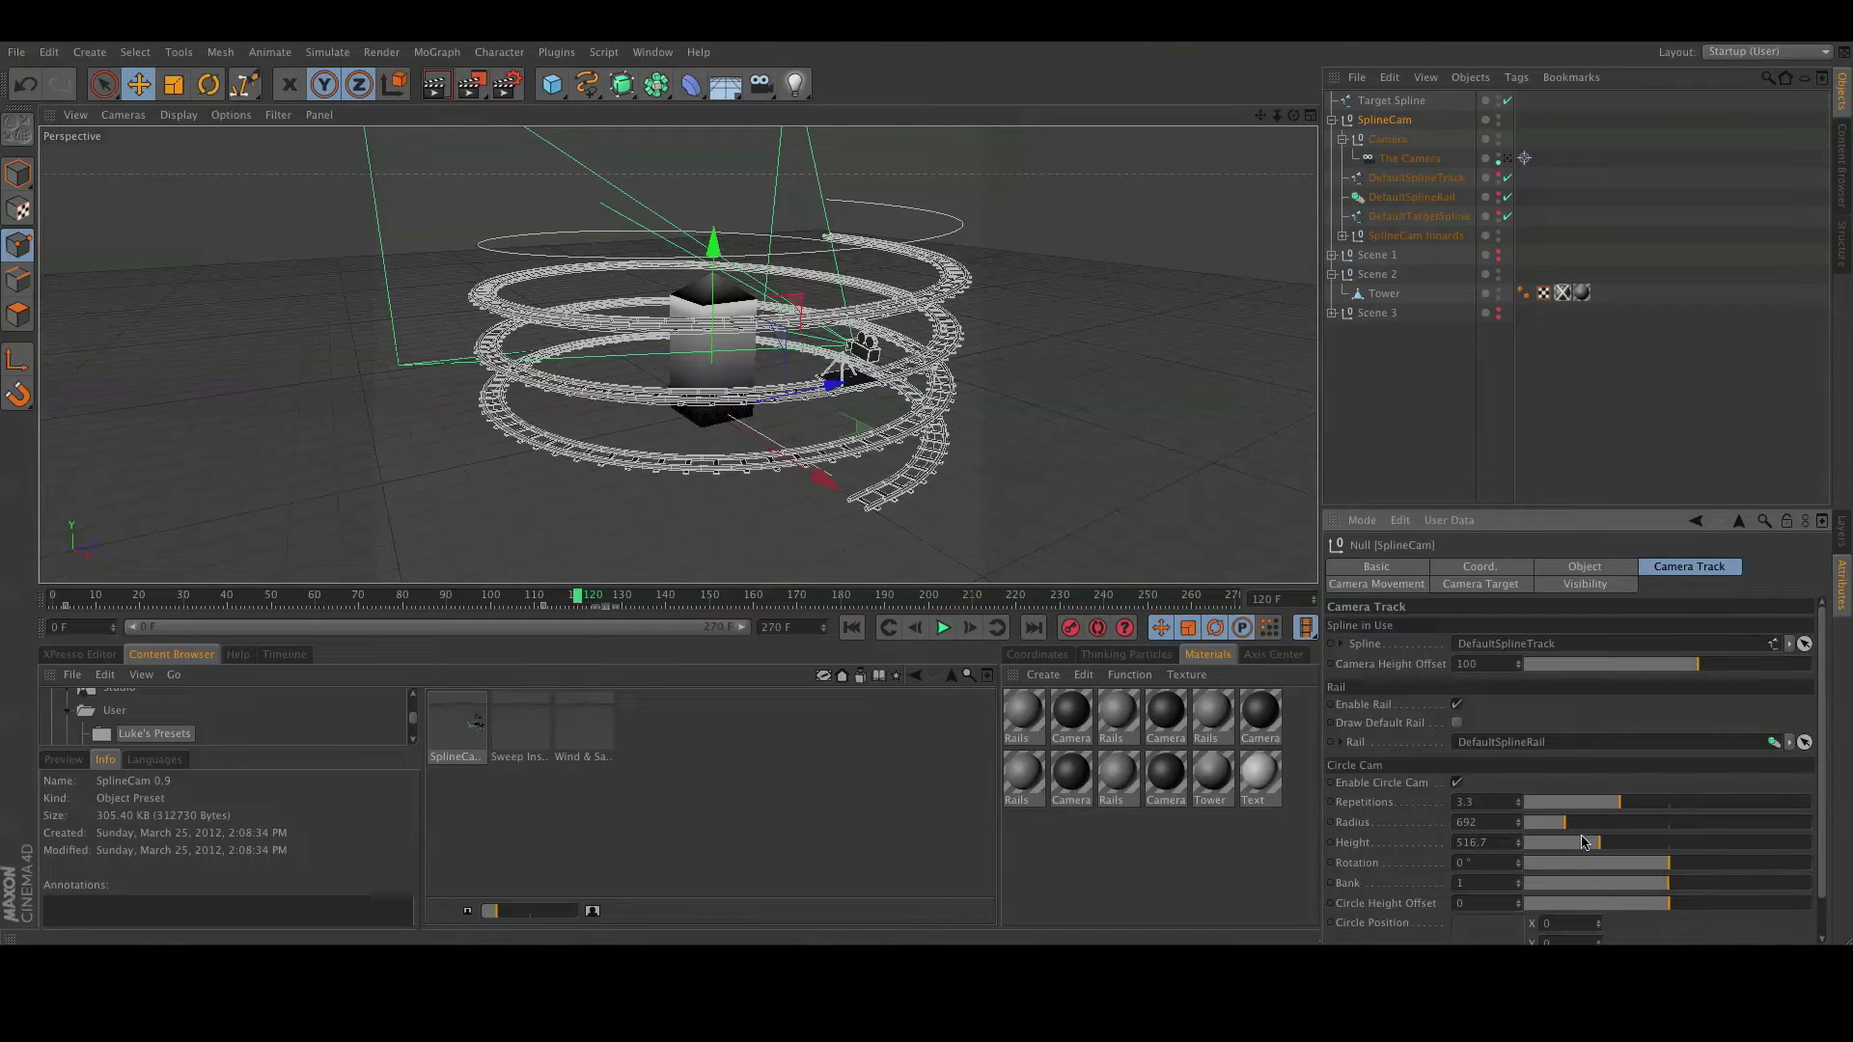
Refine the Circle Cam spiral to Height 936.7, Radius 675 and 2 Repetitions.
drag(1599, 845, 1660, 843)
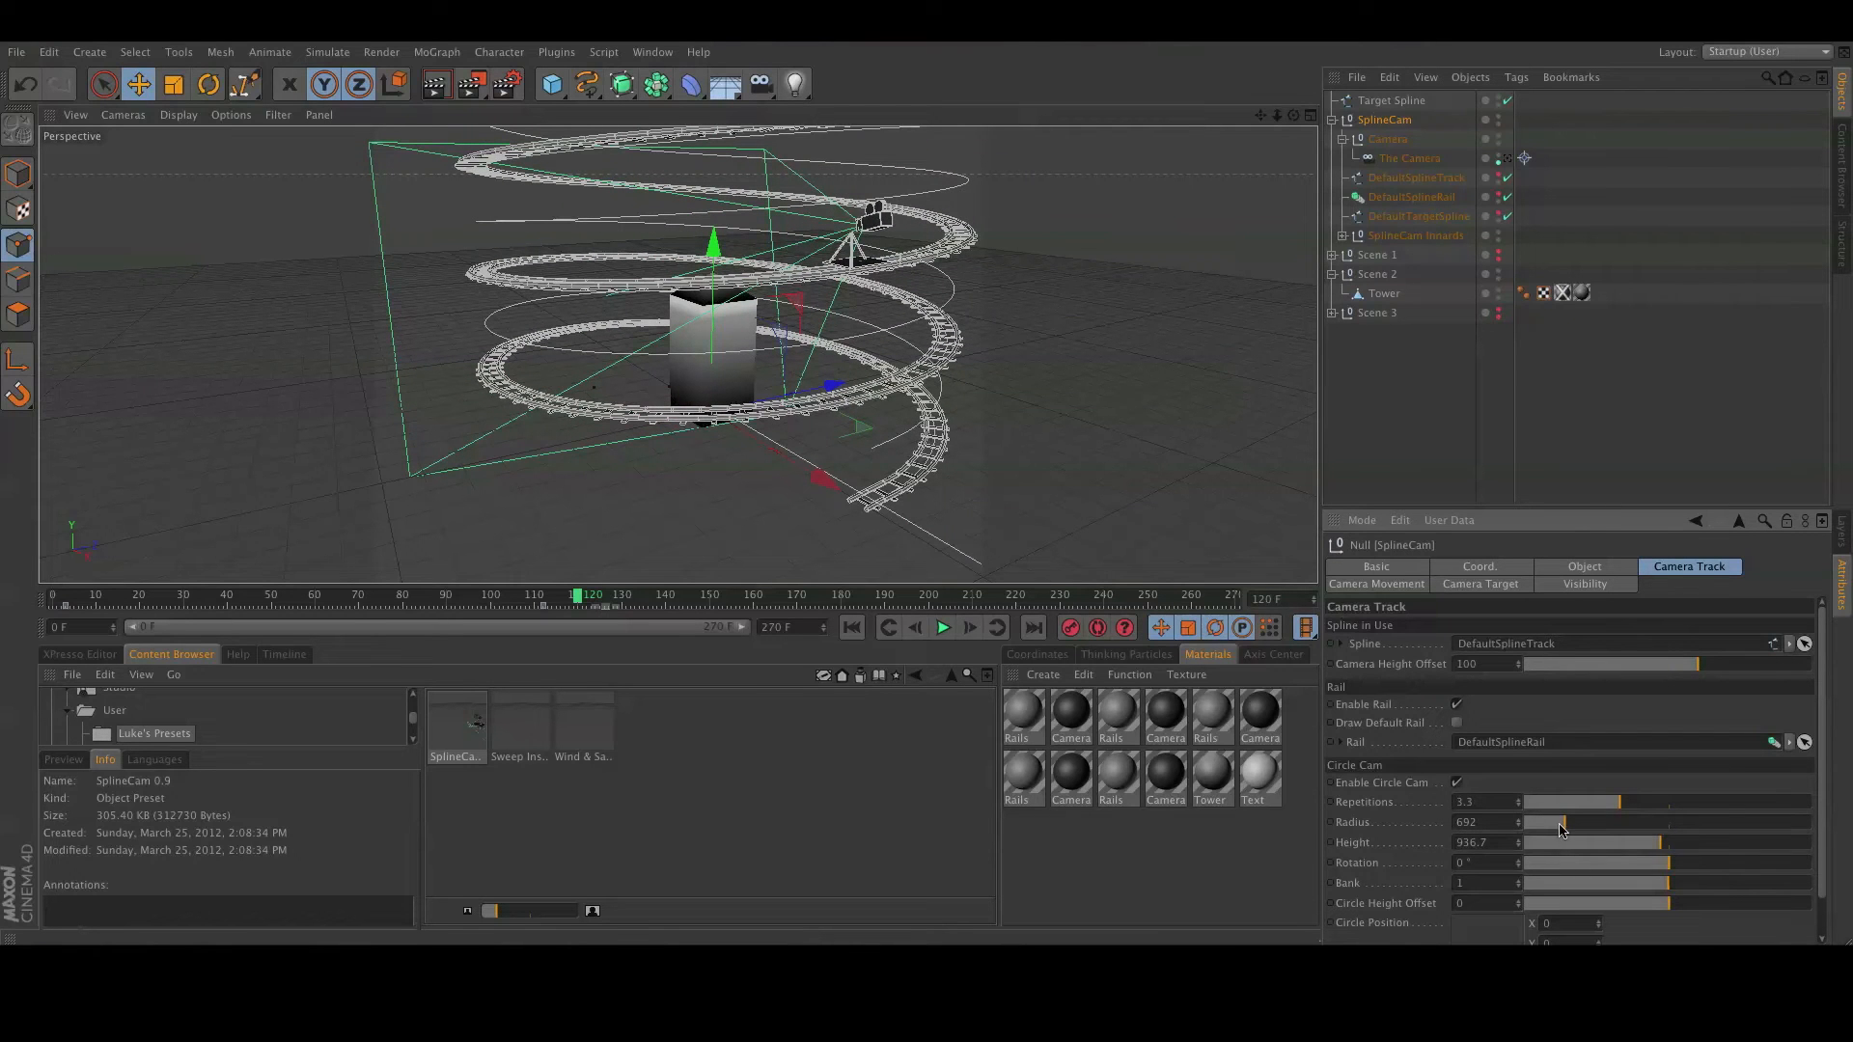
mouse_move(1565, 829)
mouse_down()
mouse_move(1609, 827)
mouse_move(1564, 828)
mouse_up()
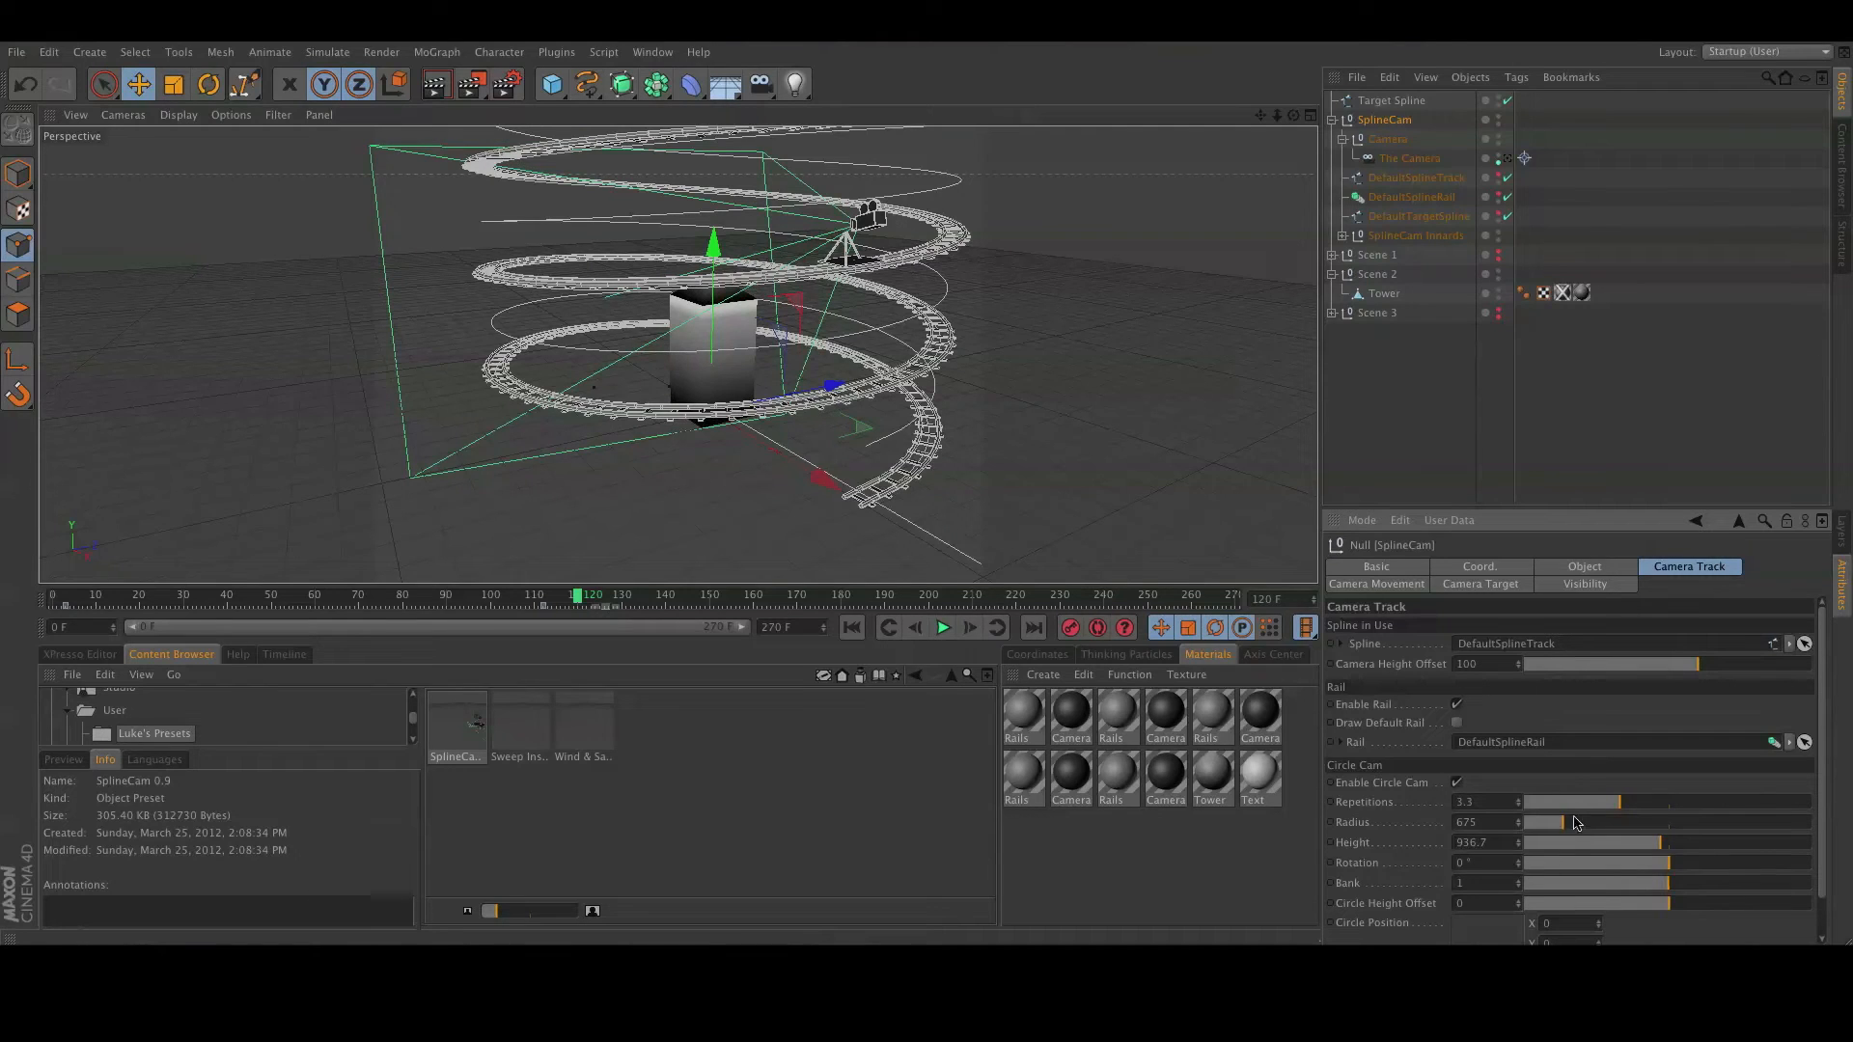
drag(1620, 810, 1584, 817)
scroll(1020, 492, down, 3)
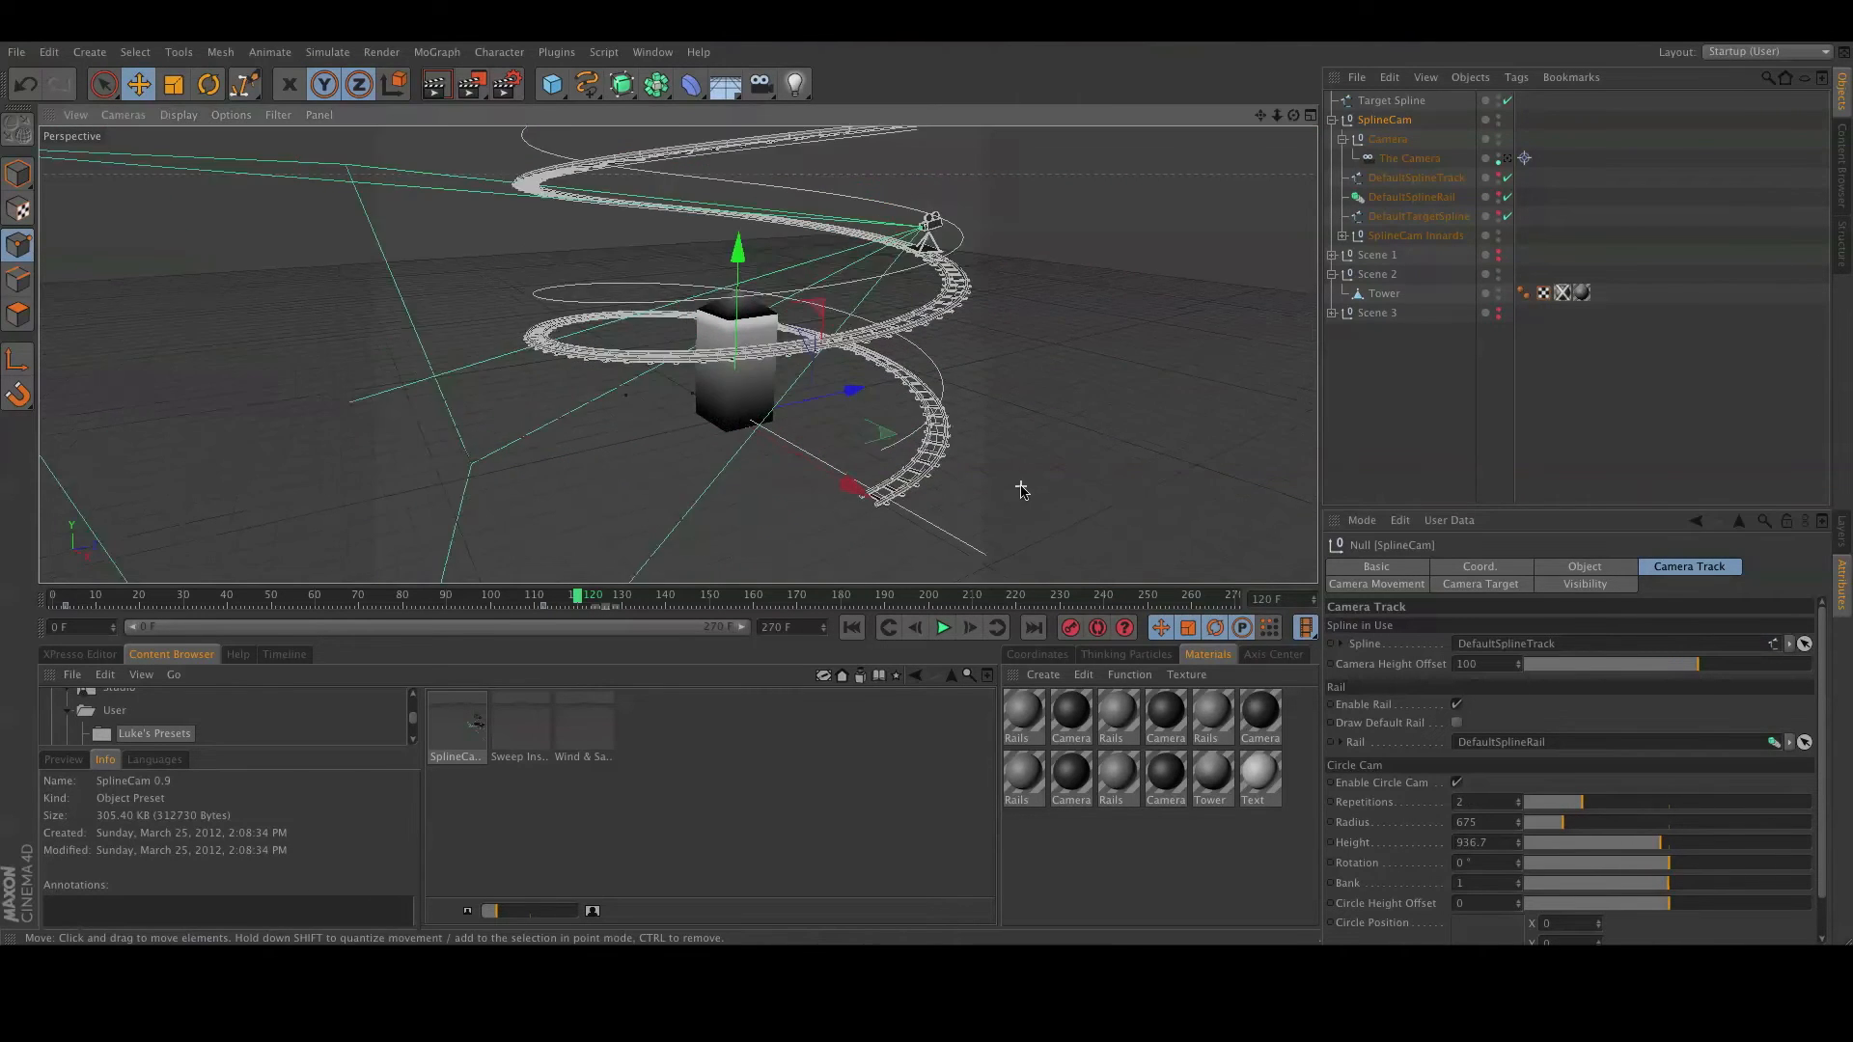
alt+middle_drag(1060, 490, 1028, 490)
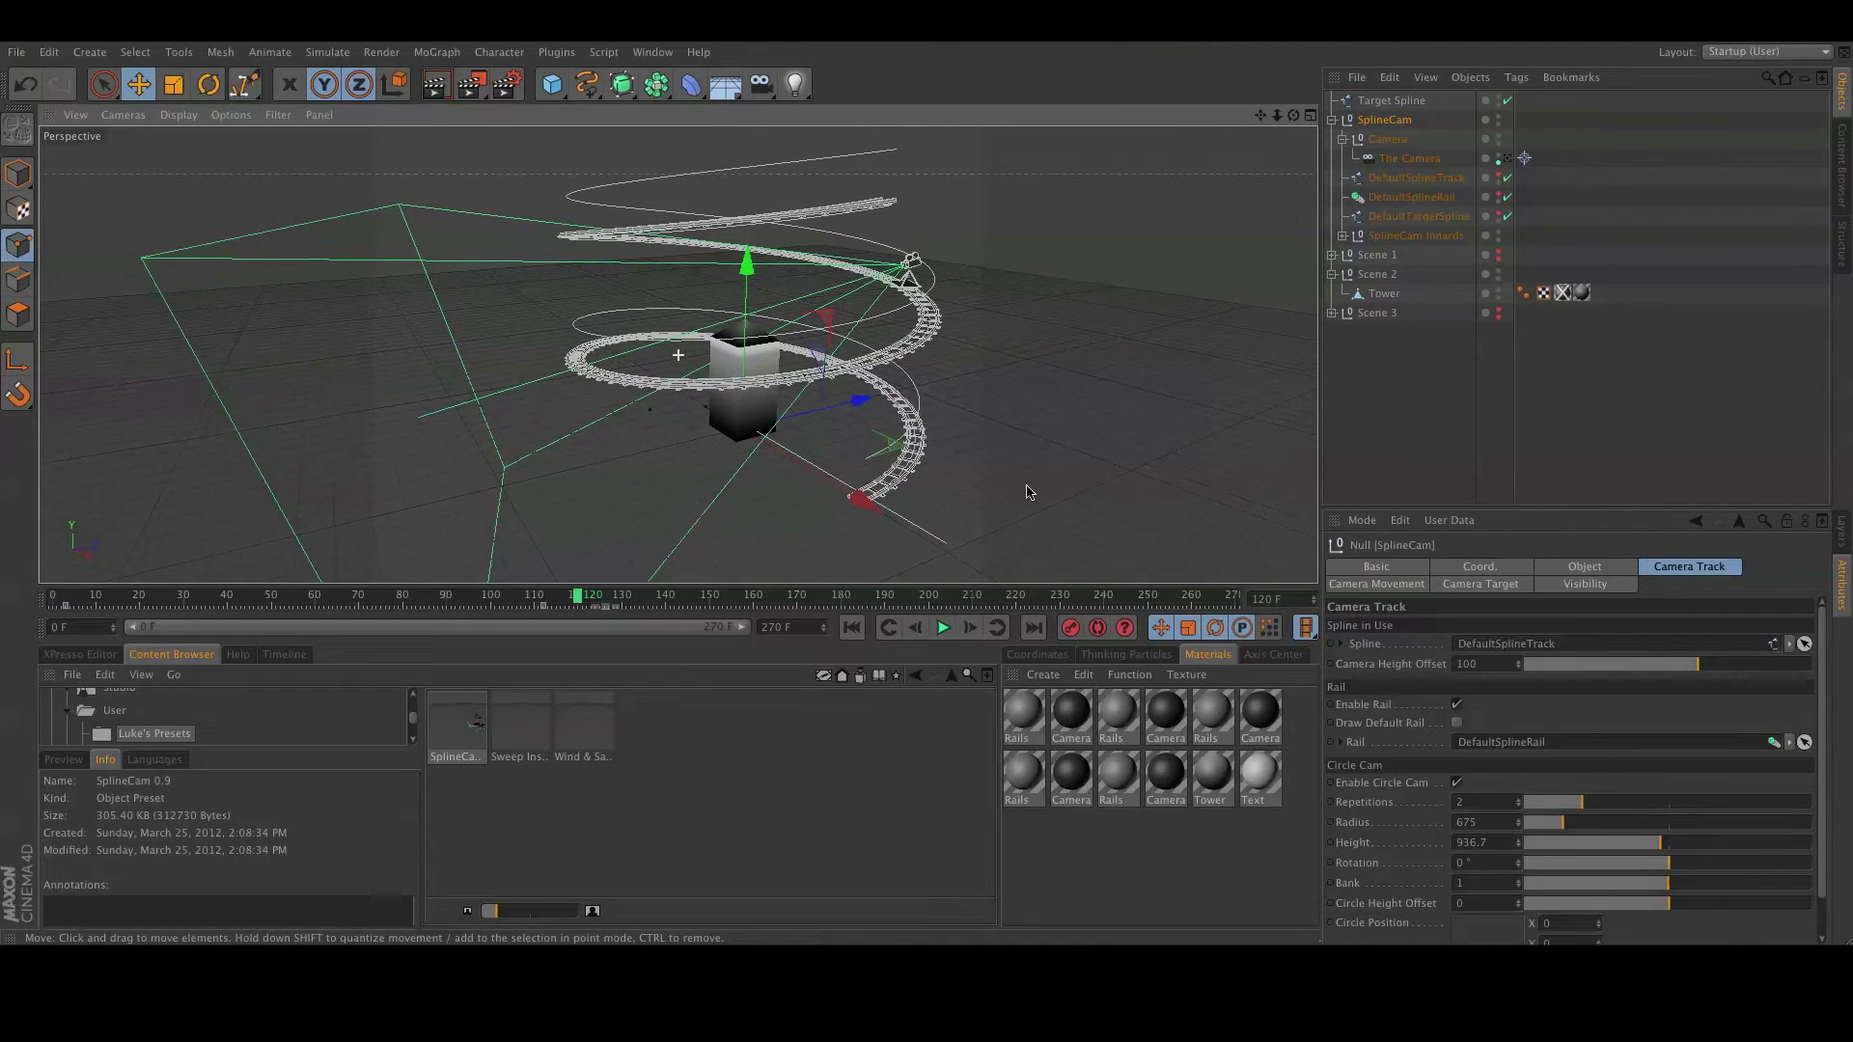
Try out the Circle Cam's Rotation and settle on 47°, keep Bank at 1, and raise the Height to 990.
drag(1664, 866, 1619, 865)
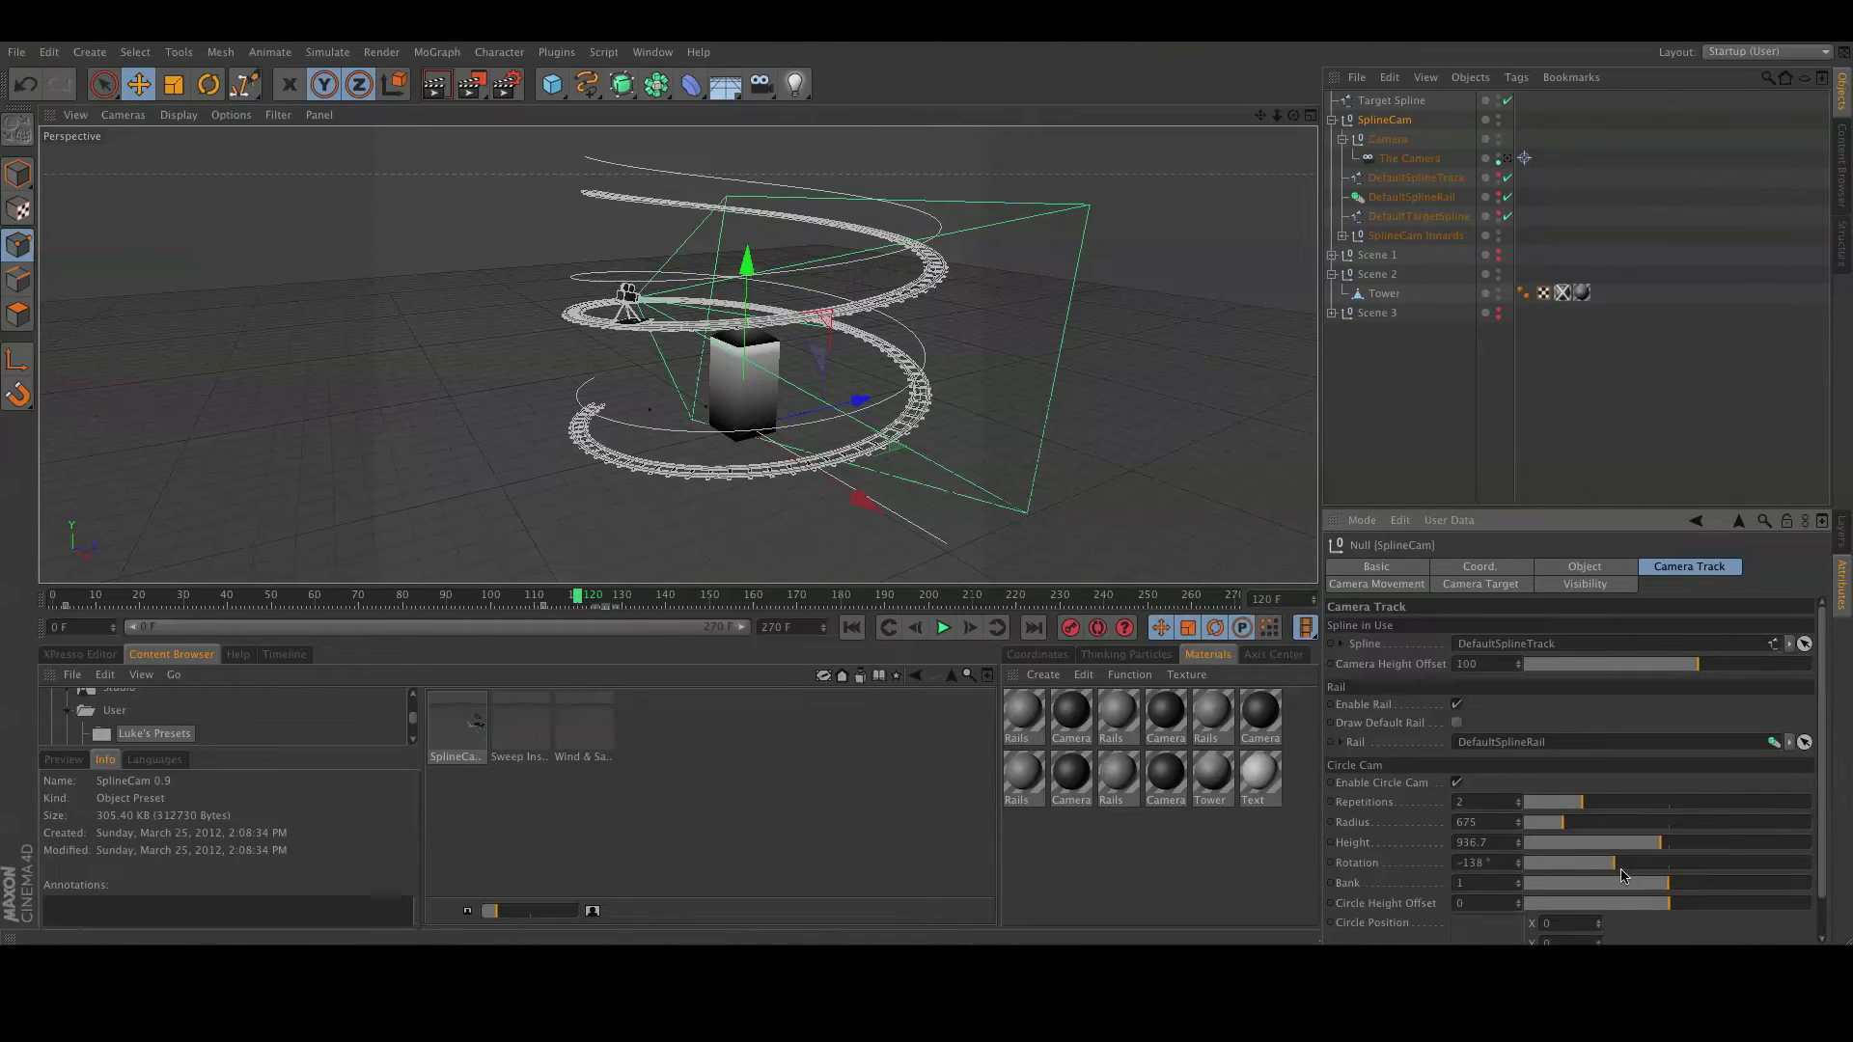
drag(1615, 866, 1689, 867)
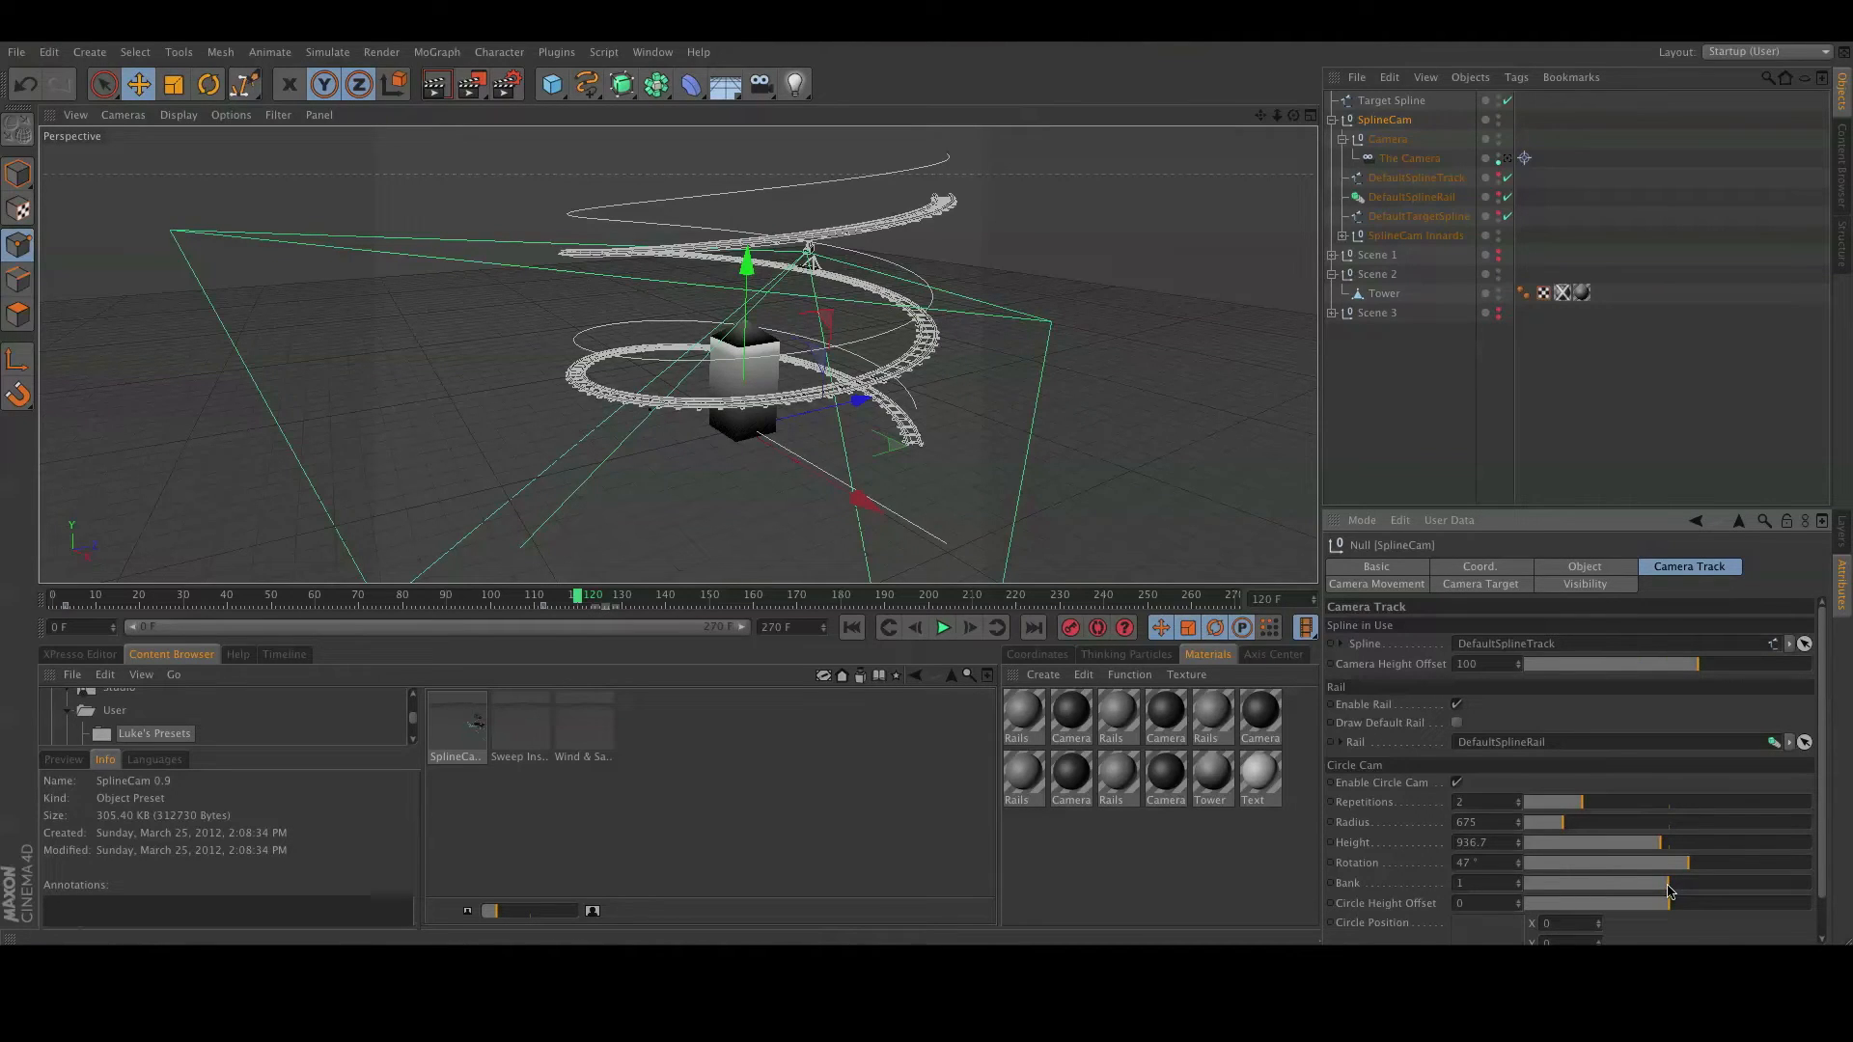
mouse_move(1673, 889)
mouse_down()
mouse_move(1691, 890)
mouse_move(1637, 894)
mouse_move(1699, 892)
mouse_up()
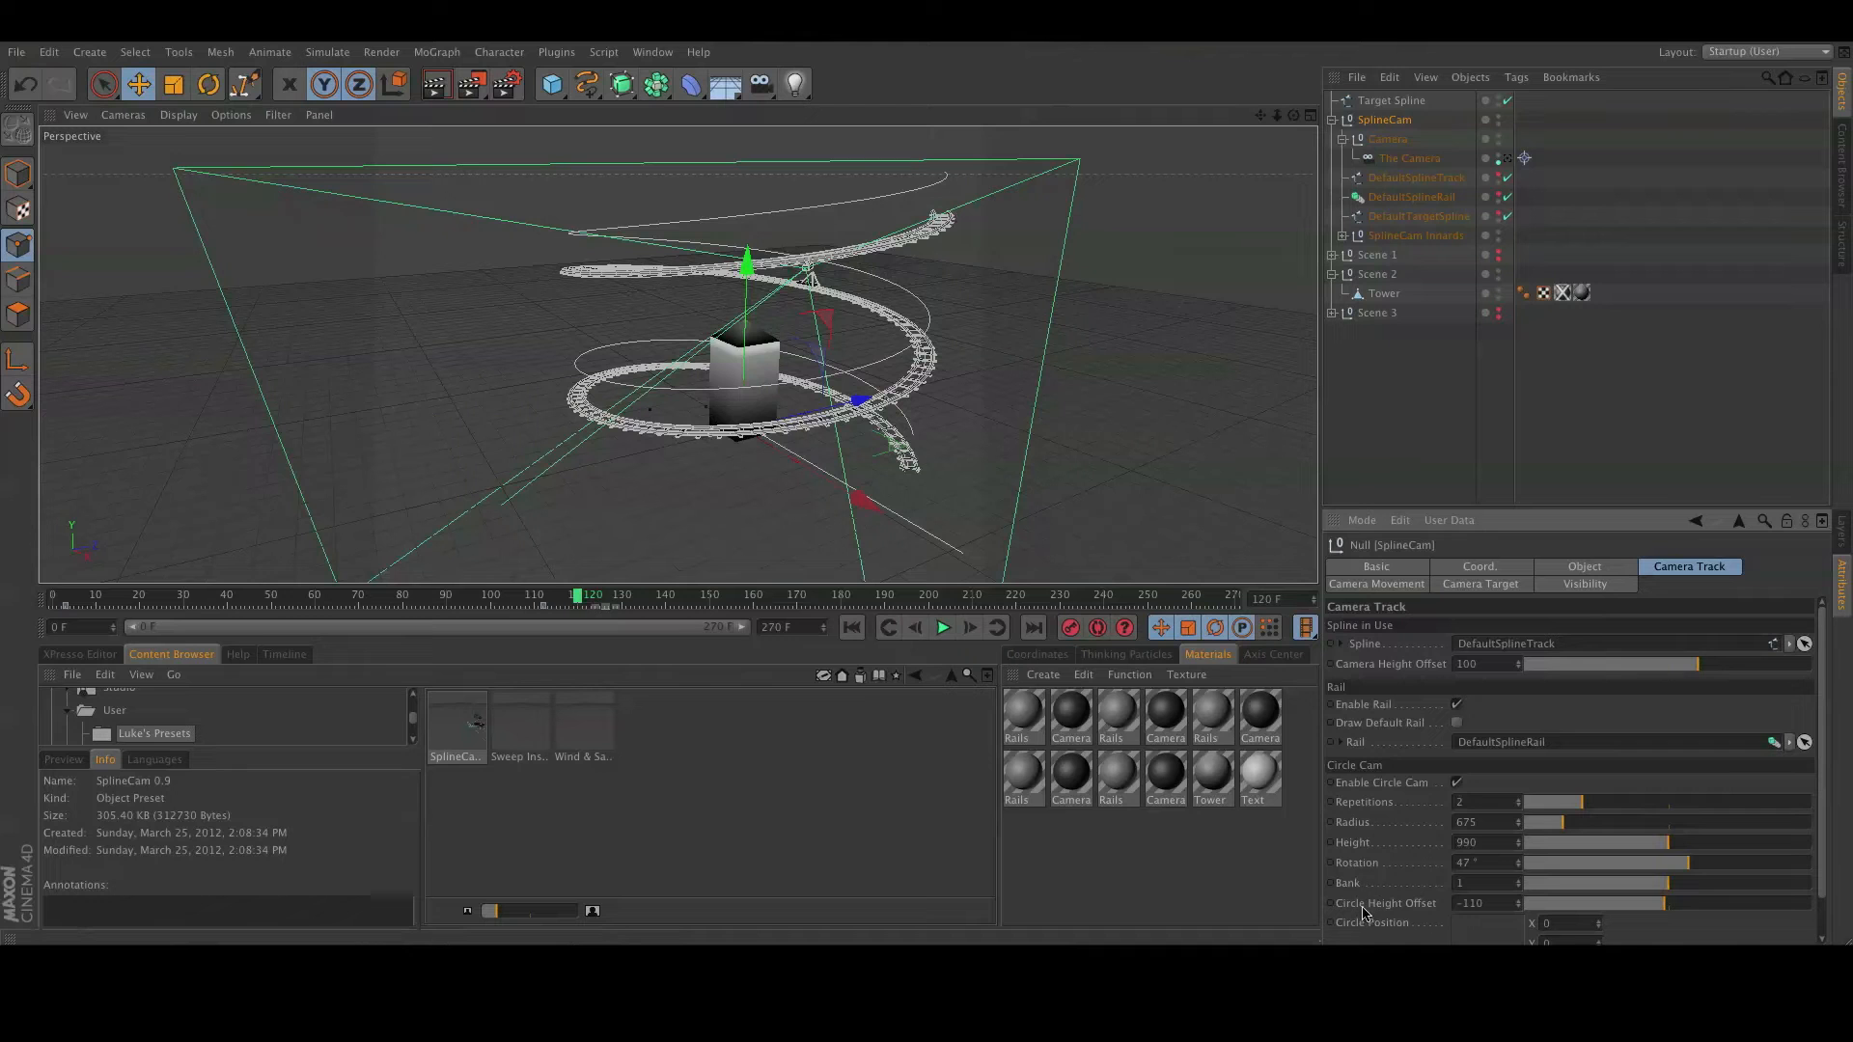
Try a Circle Height Offset of -670 and a shifted Circle Position, and reset the position's X and Y to 0.
mouse_move(1668, 914)
mouse_down()
mouse_move(1708, 905)
mouse_move(1637, 922)
mouse_up()
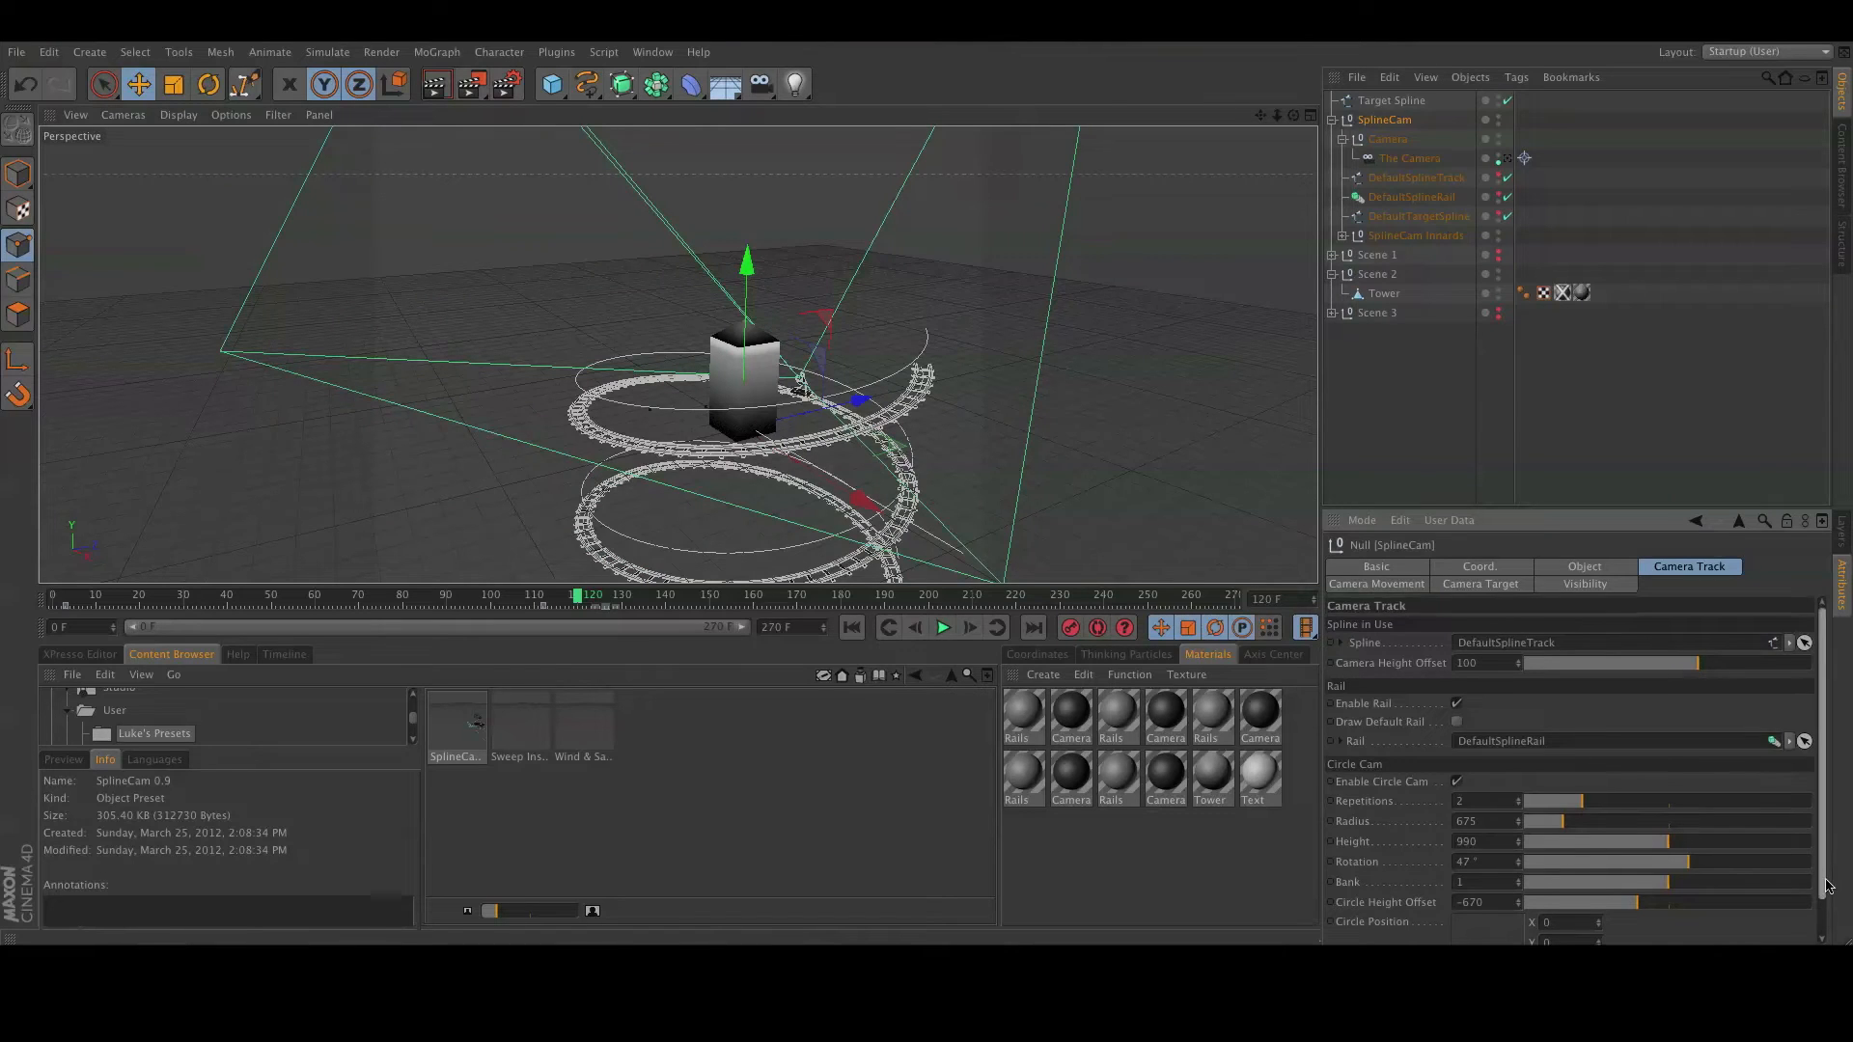
scroll(1827, 883, down, 2)
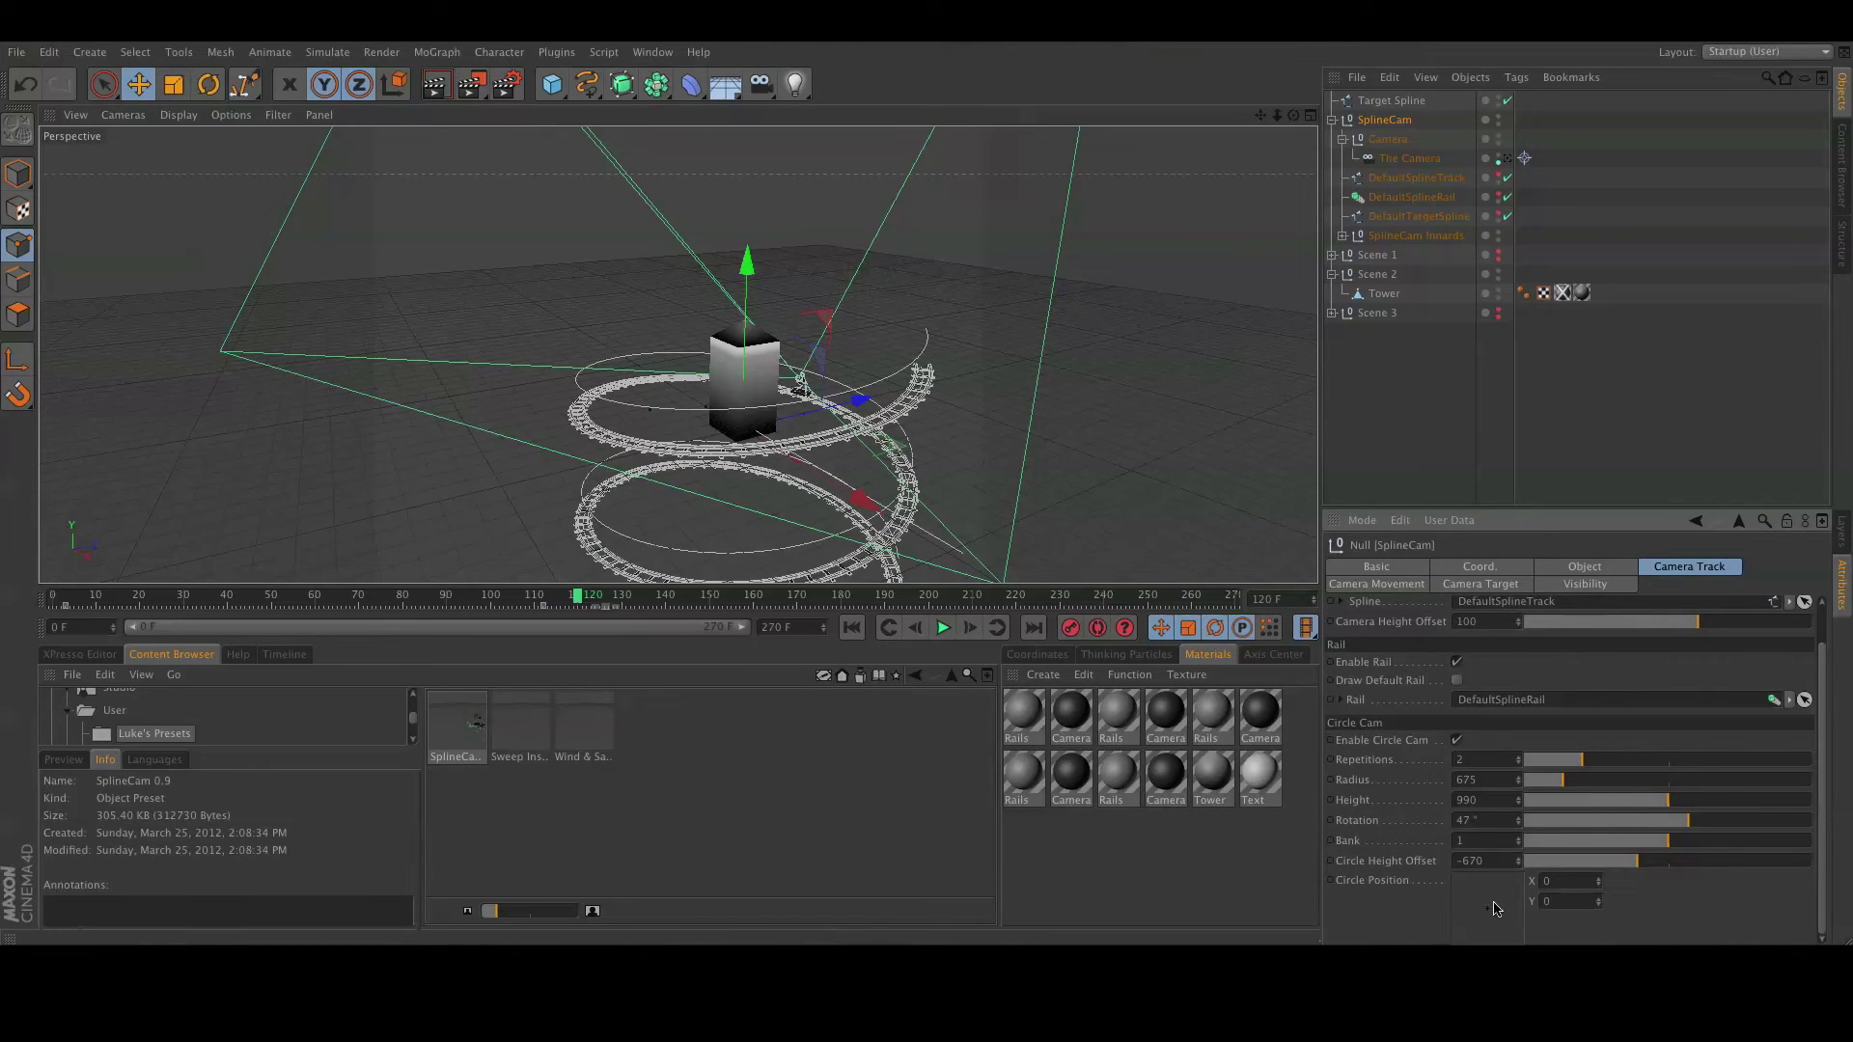
mouse_move(1488, 916)
mouse_down()
mouse_move(1497, 937)
mouse_move(1501, 893)
mouse_up()
double_click(1556, 881)
text(0)
key(Tab)
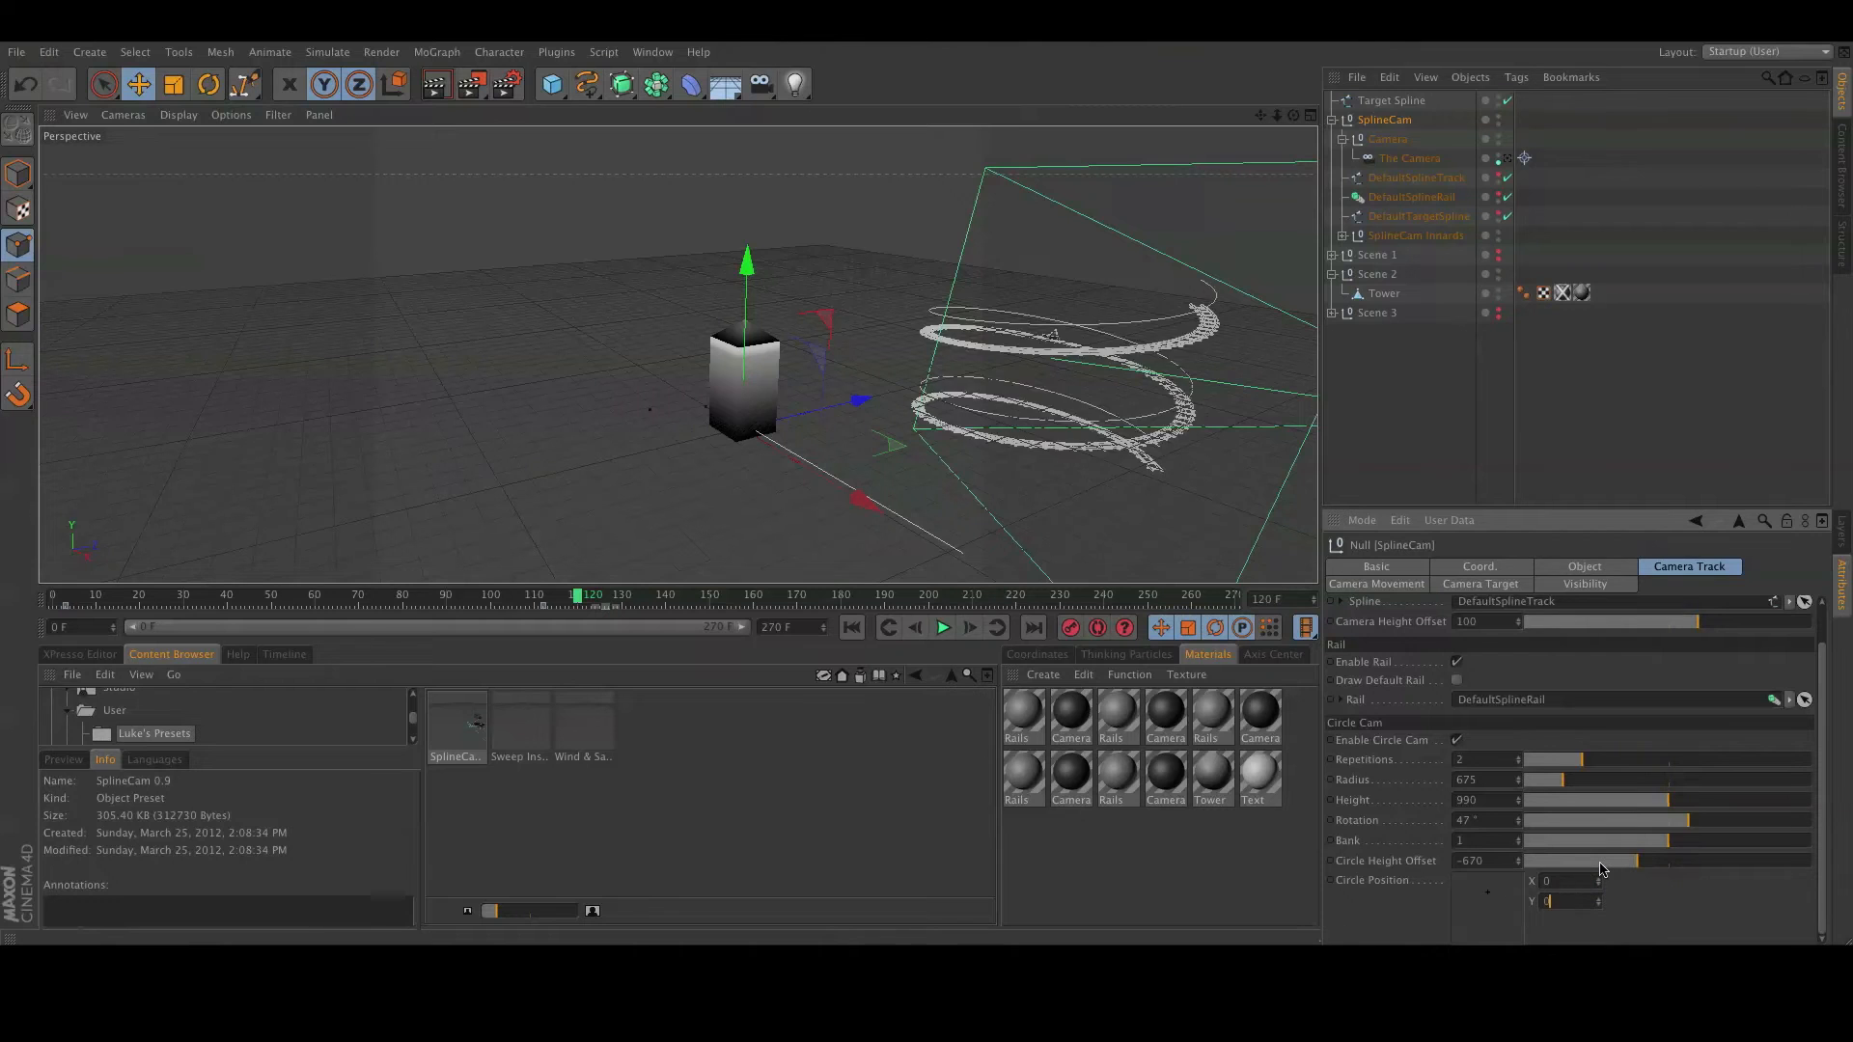
text(0)
key(Return)
Set the Circle Height Offset to -100.
drag(1632, 862, 1664, 868)
text(-1)
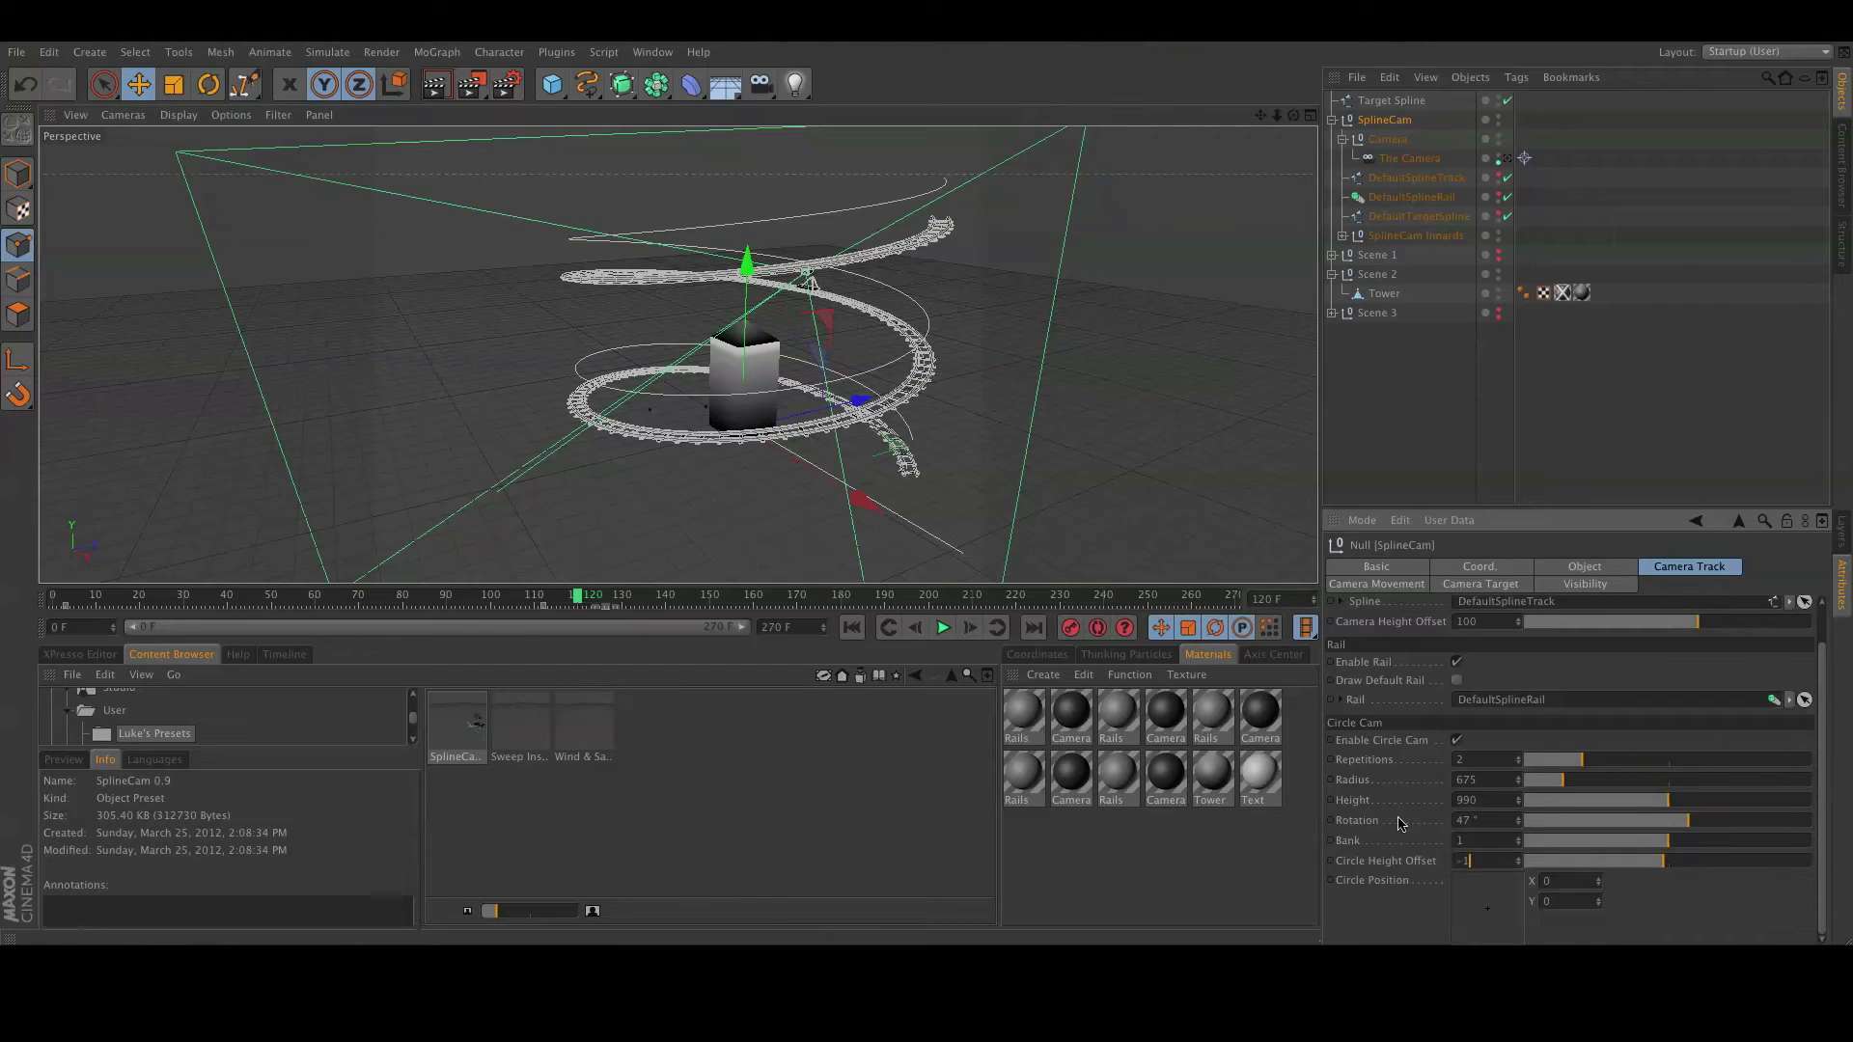
text(00)
key(Return)
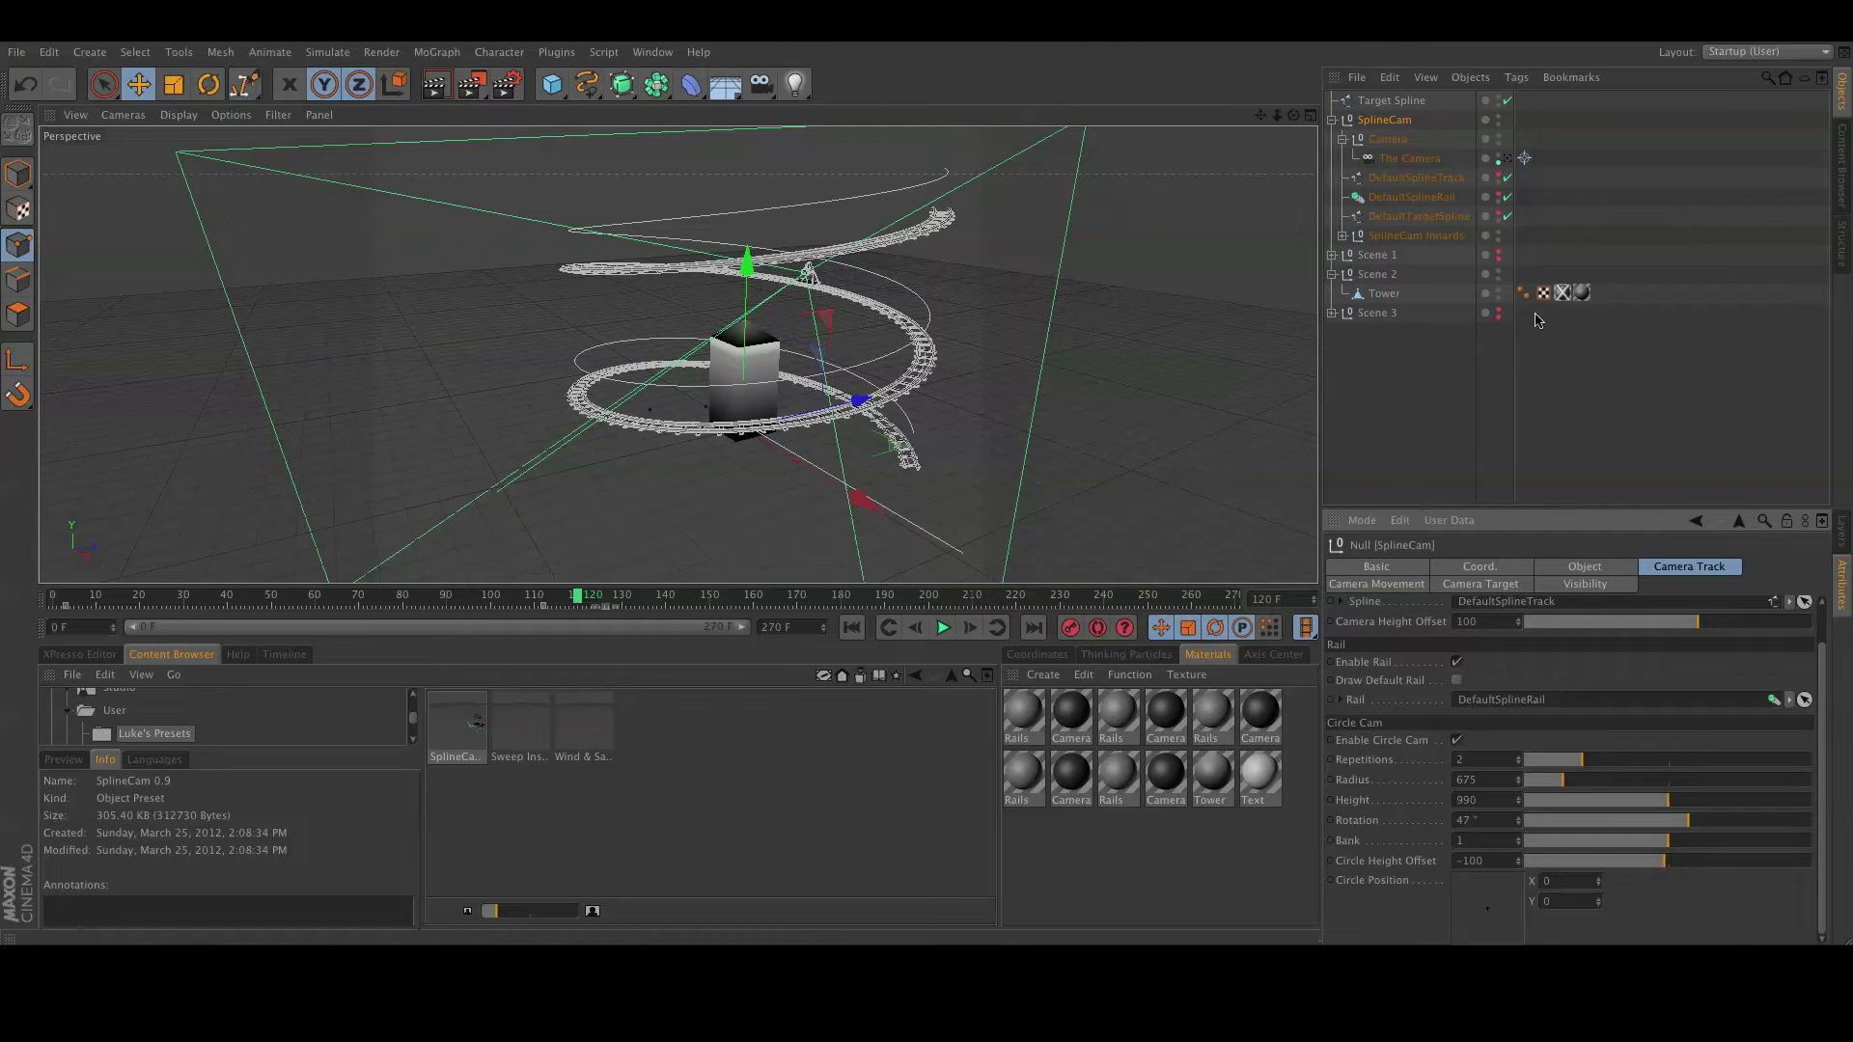
Look through The Camera, play the animation along the spiral track, and return to the first frame.
click(1507, 162)
click(943, 628)
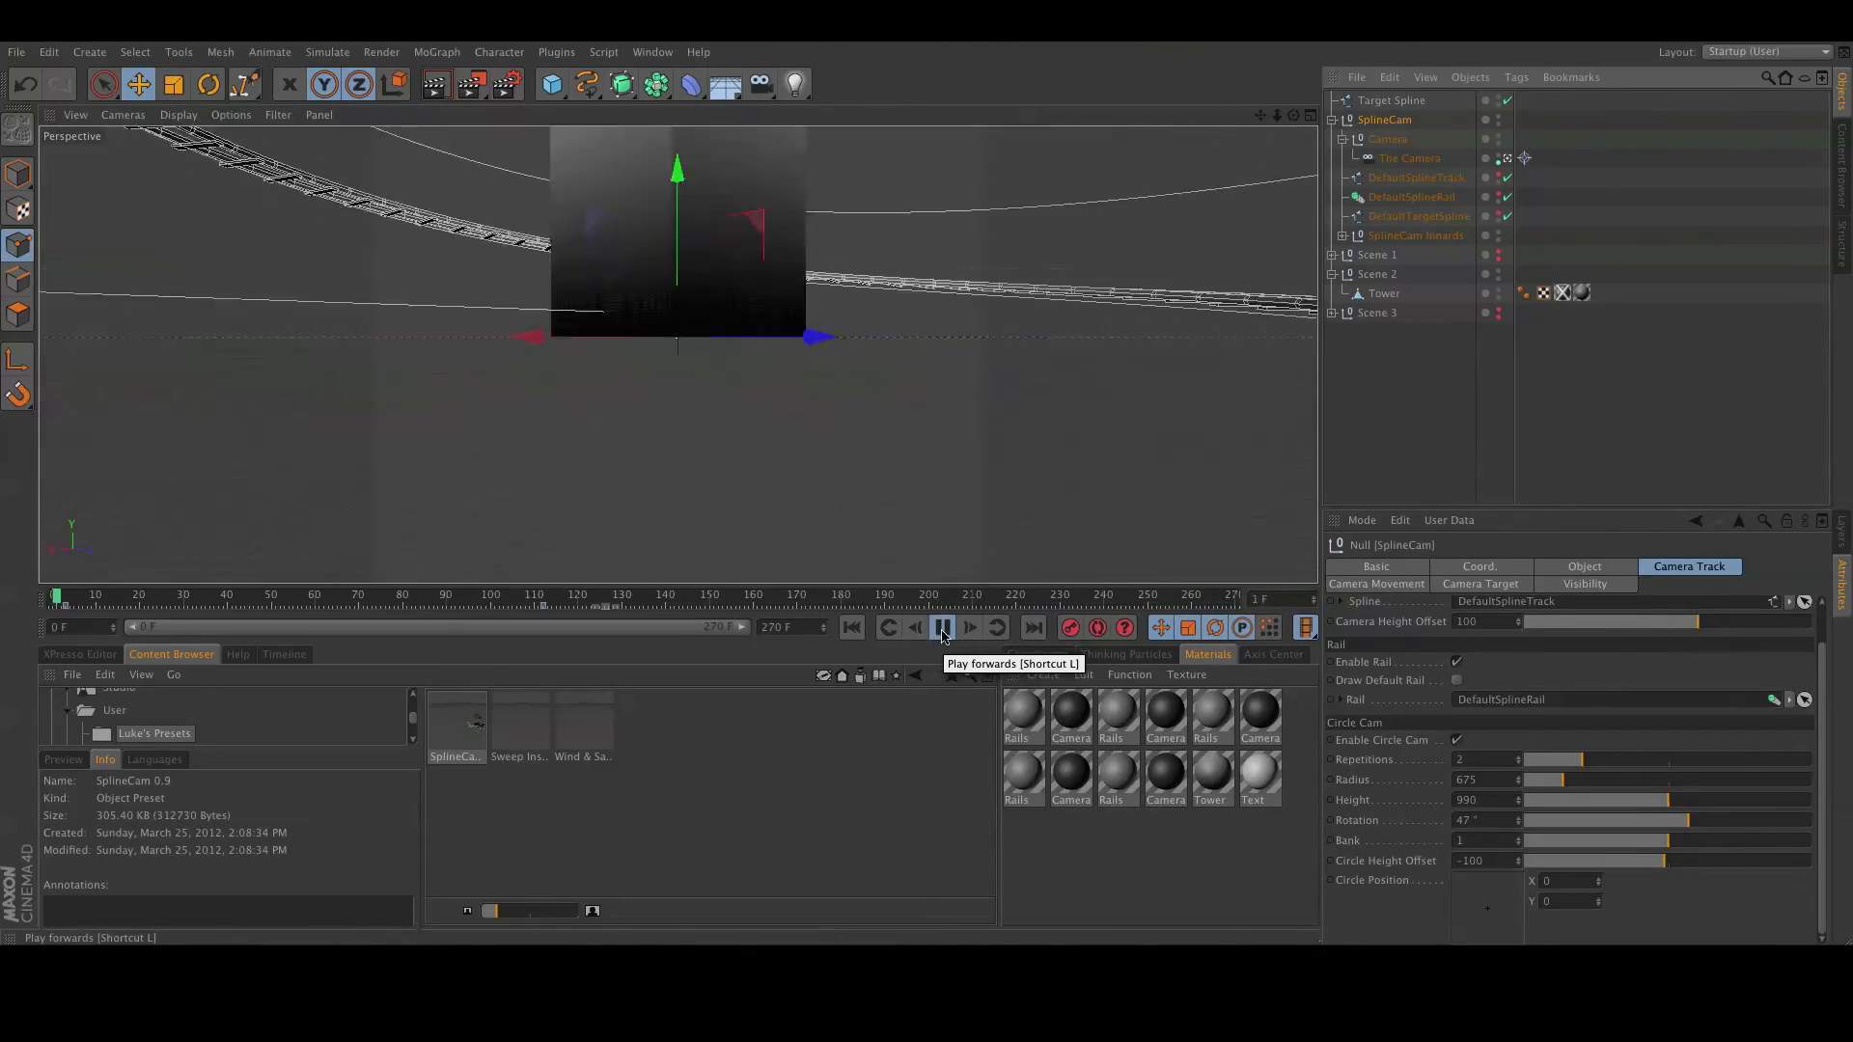
click(942, 629)
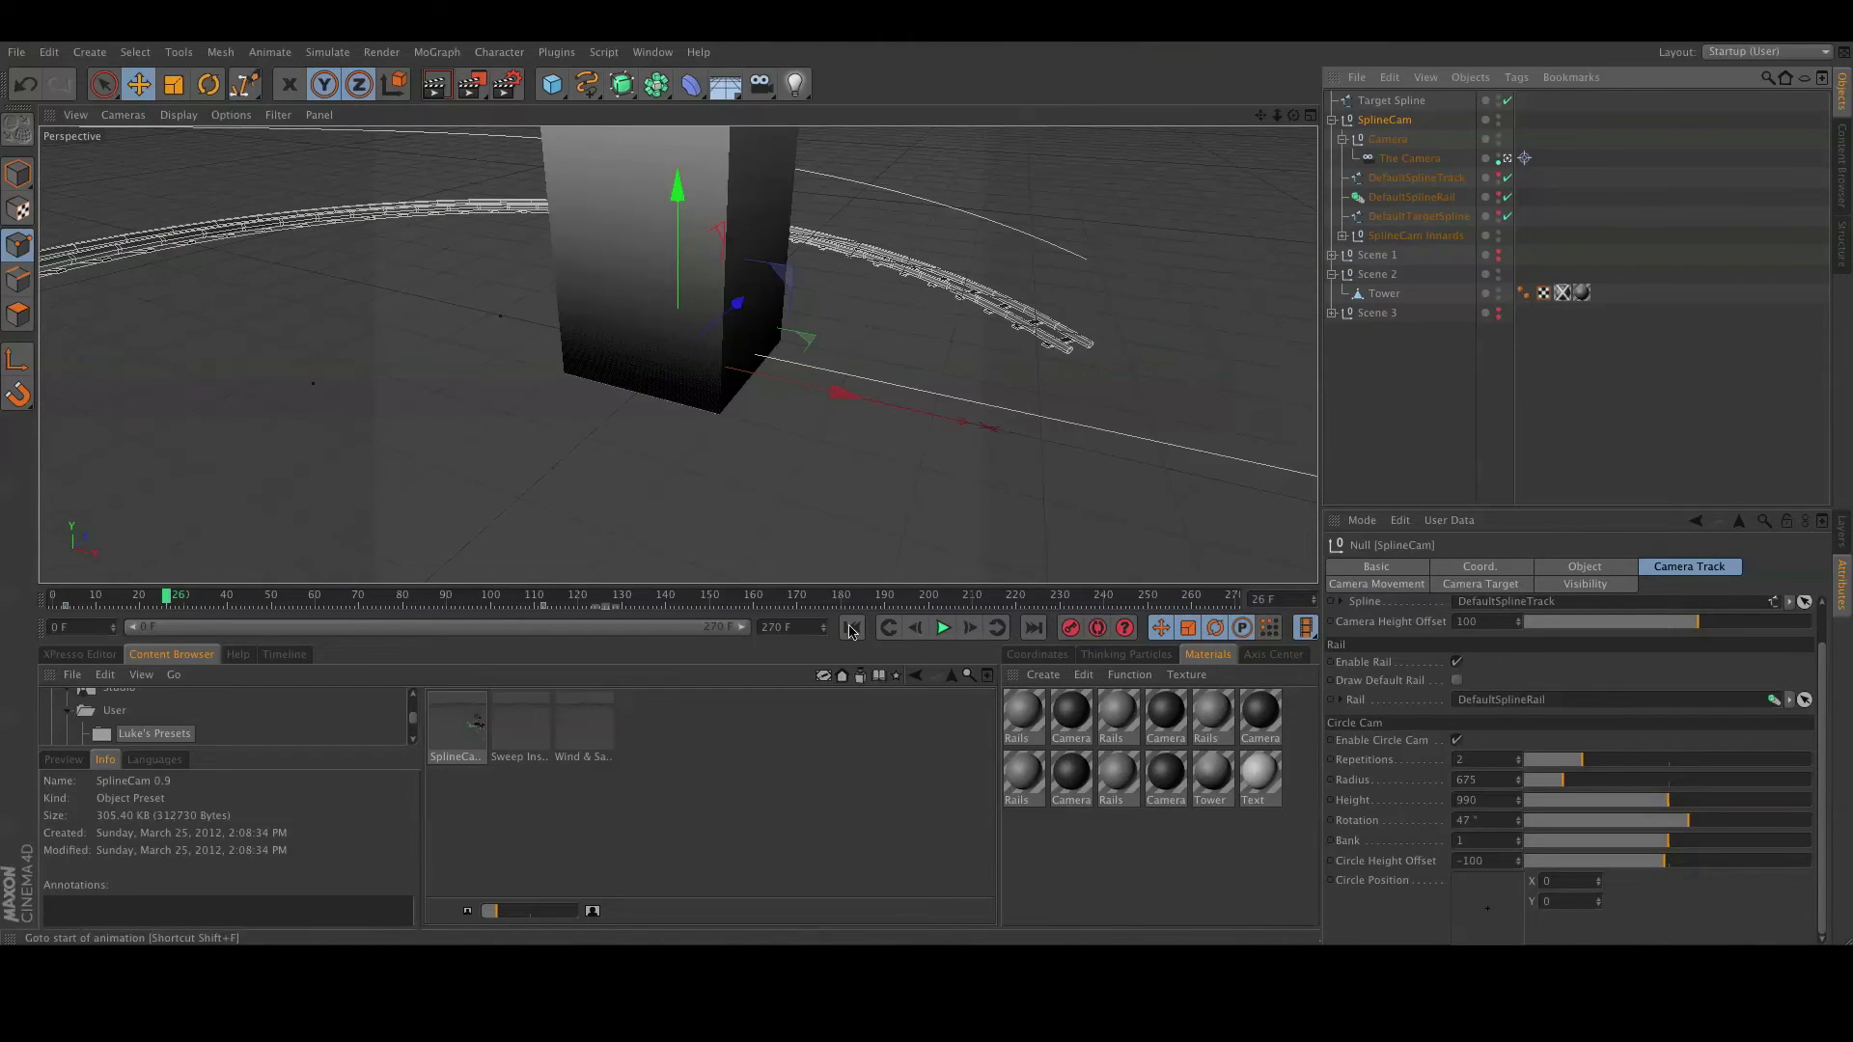
click(851, 628)
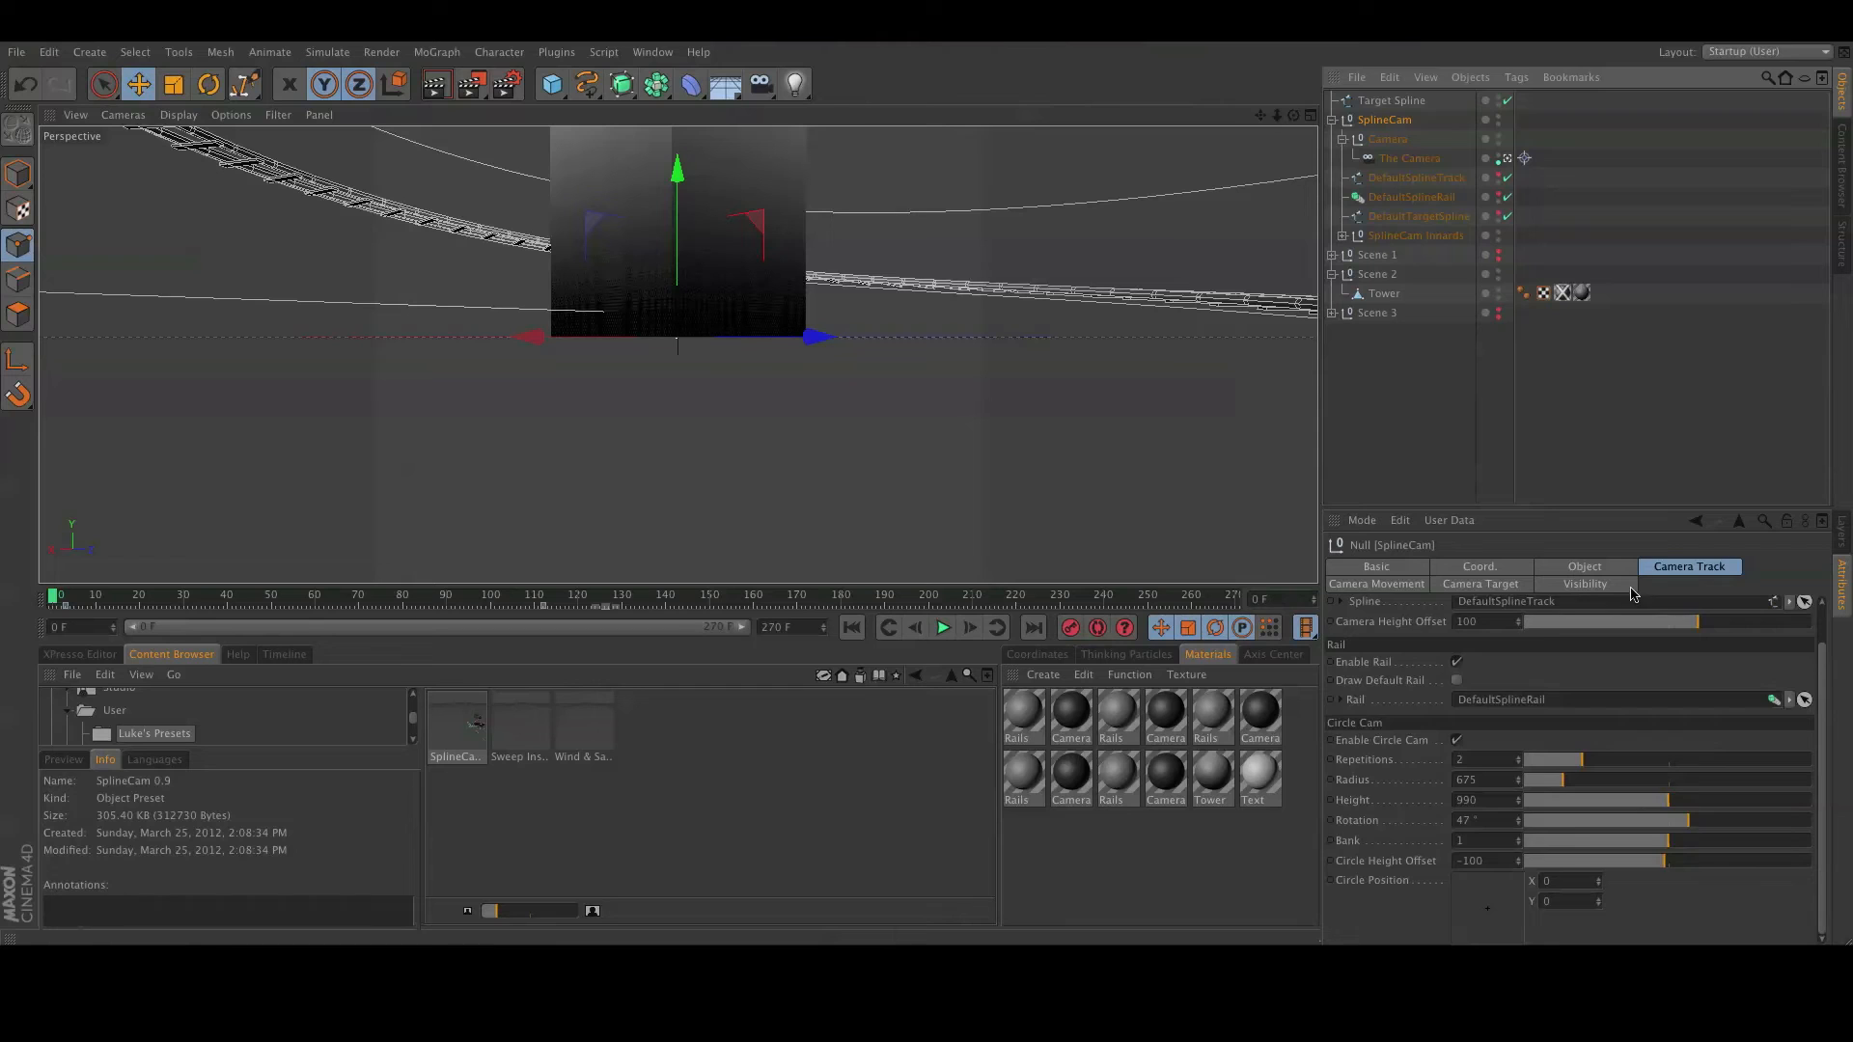
Switch SplineCam's movement from Motorized Dolly to Manual Position.
click(1409, 588)
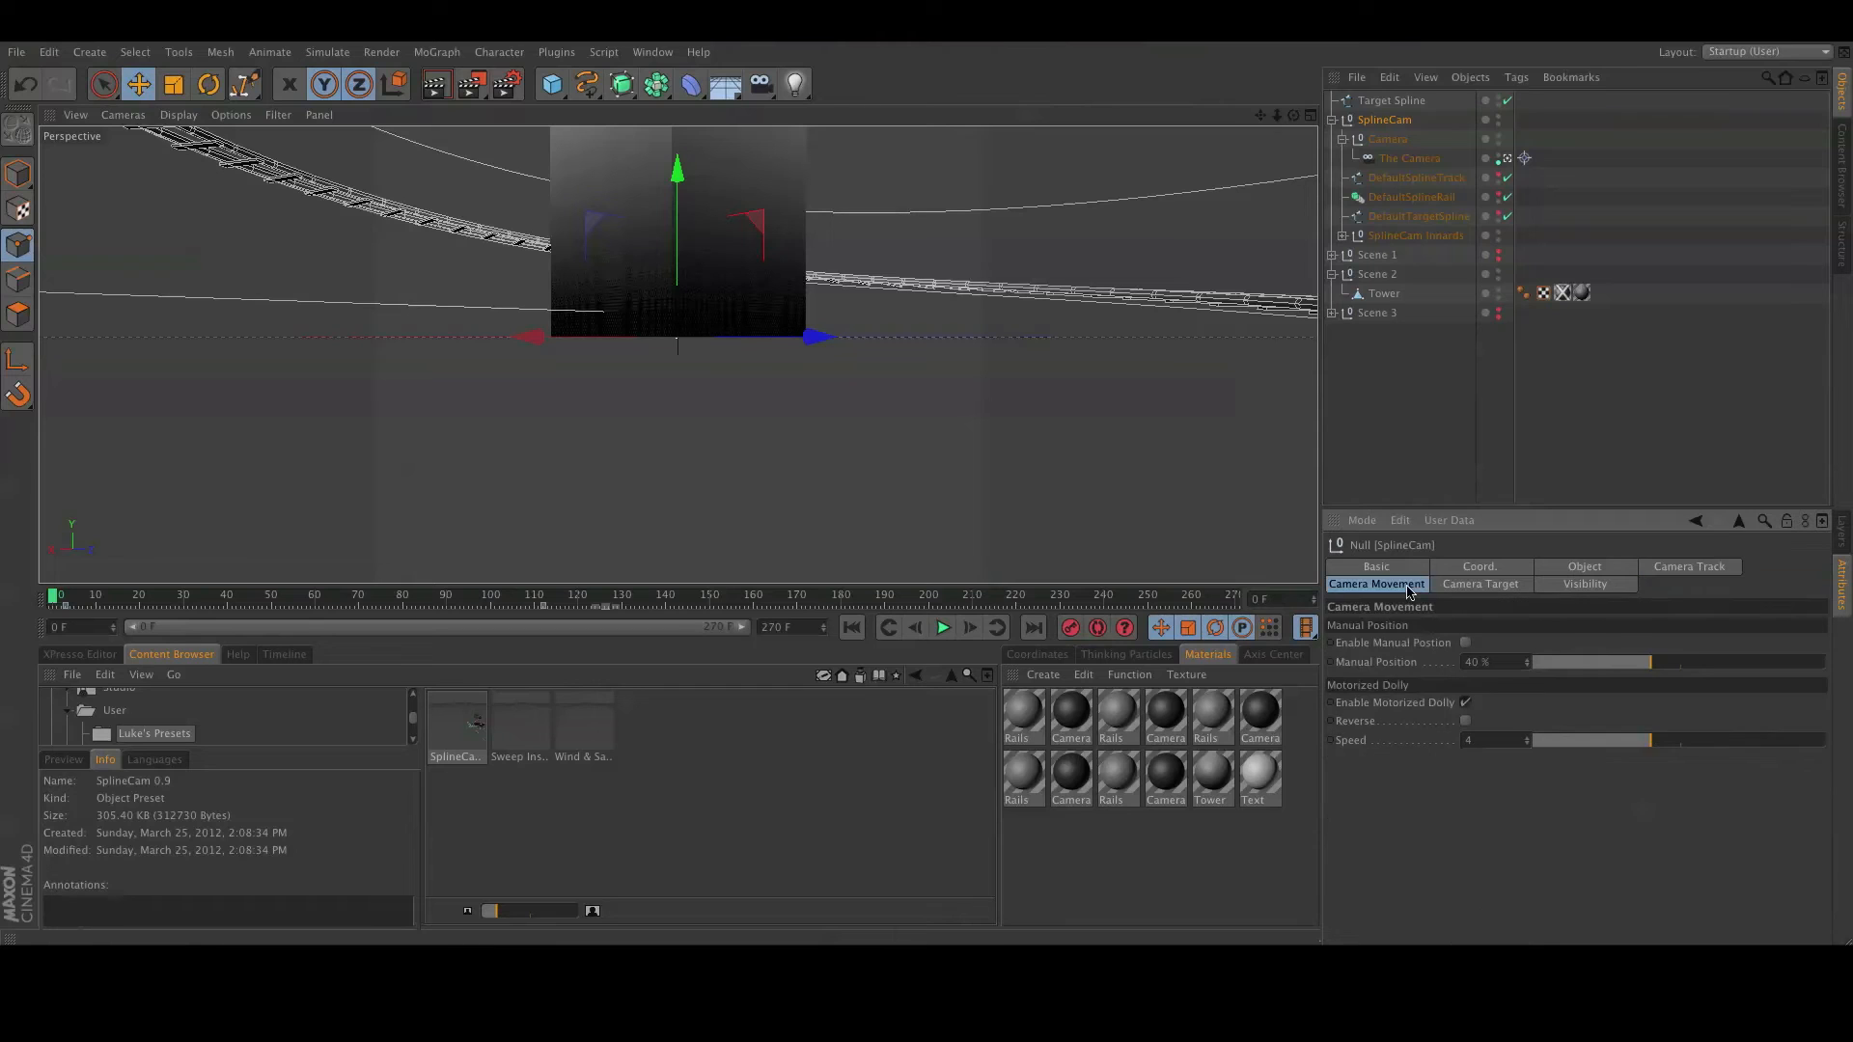
click(1465, 702)
click(1464, 644)
Set SplineCam's Manual Position to 2 % and keyframe it at frame 0.
drag(1579, 666, 1531, 669)
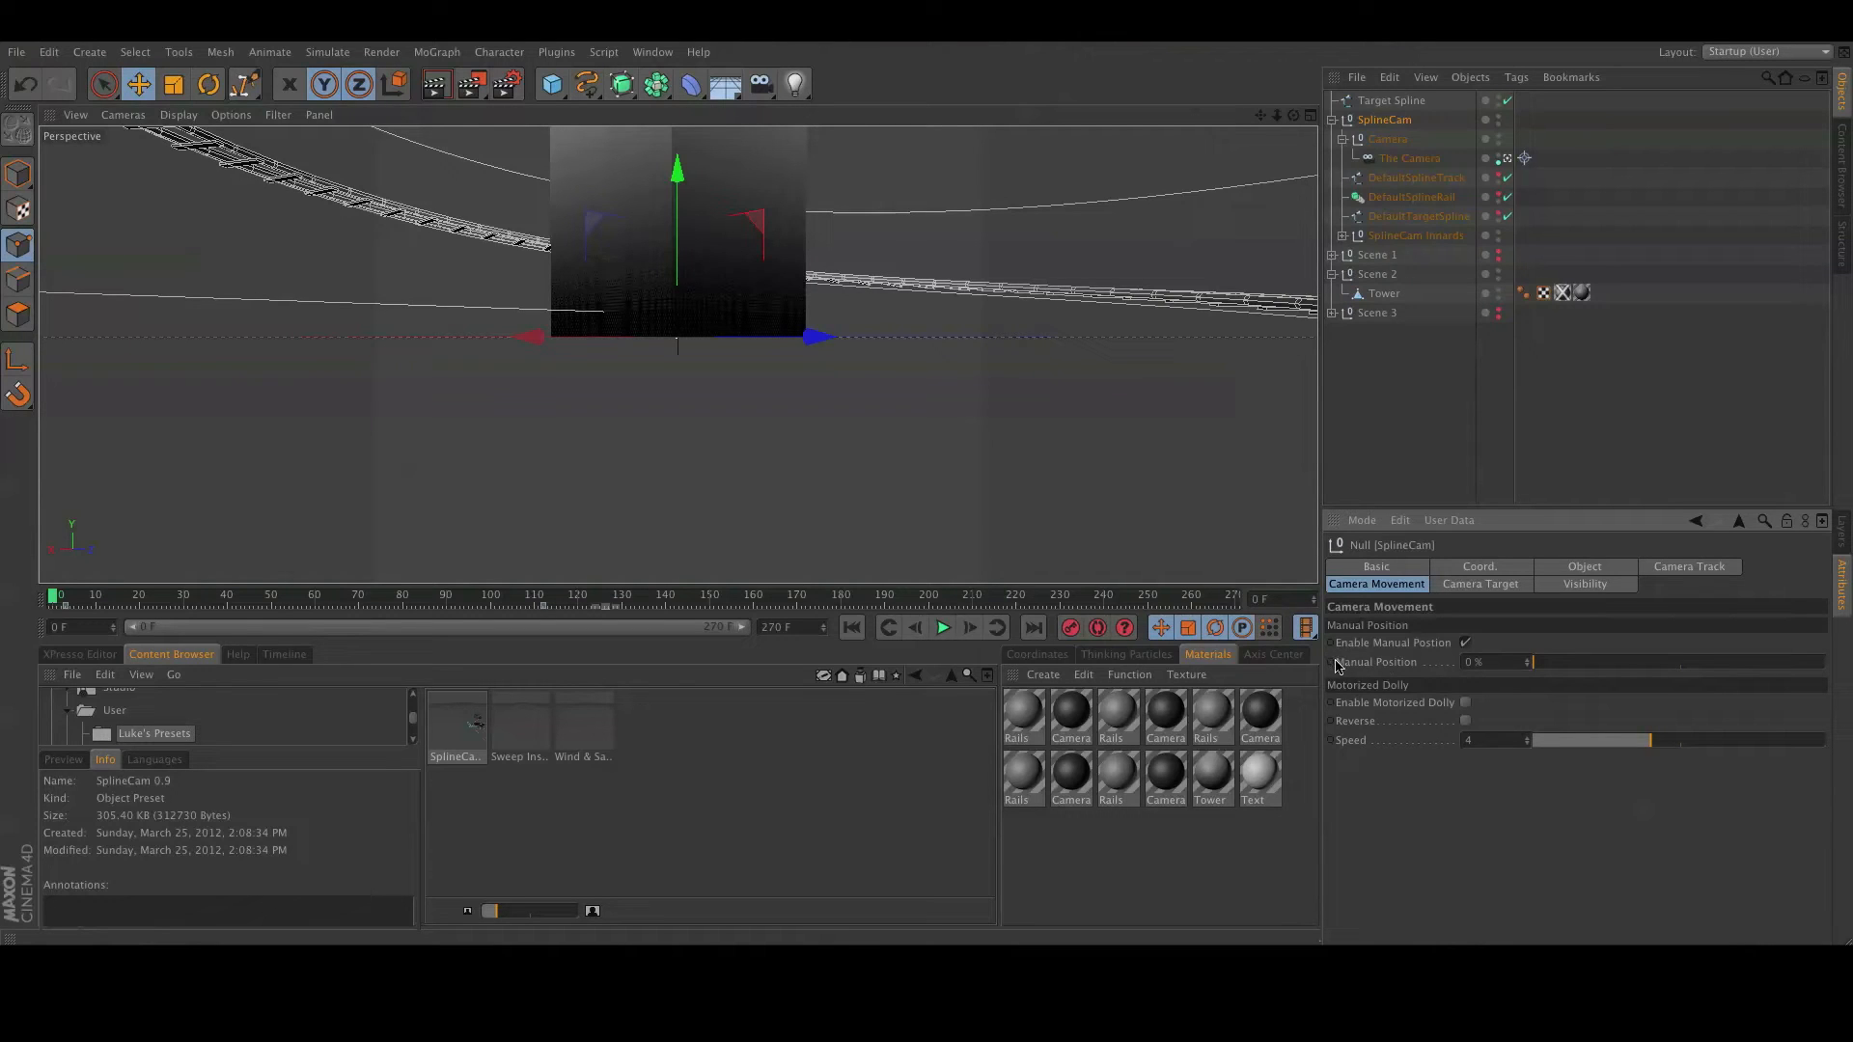
drag(1530, 673, 1537, 668)
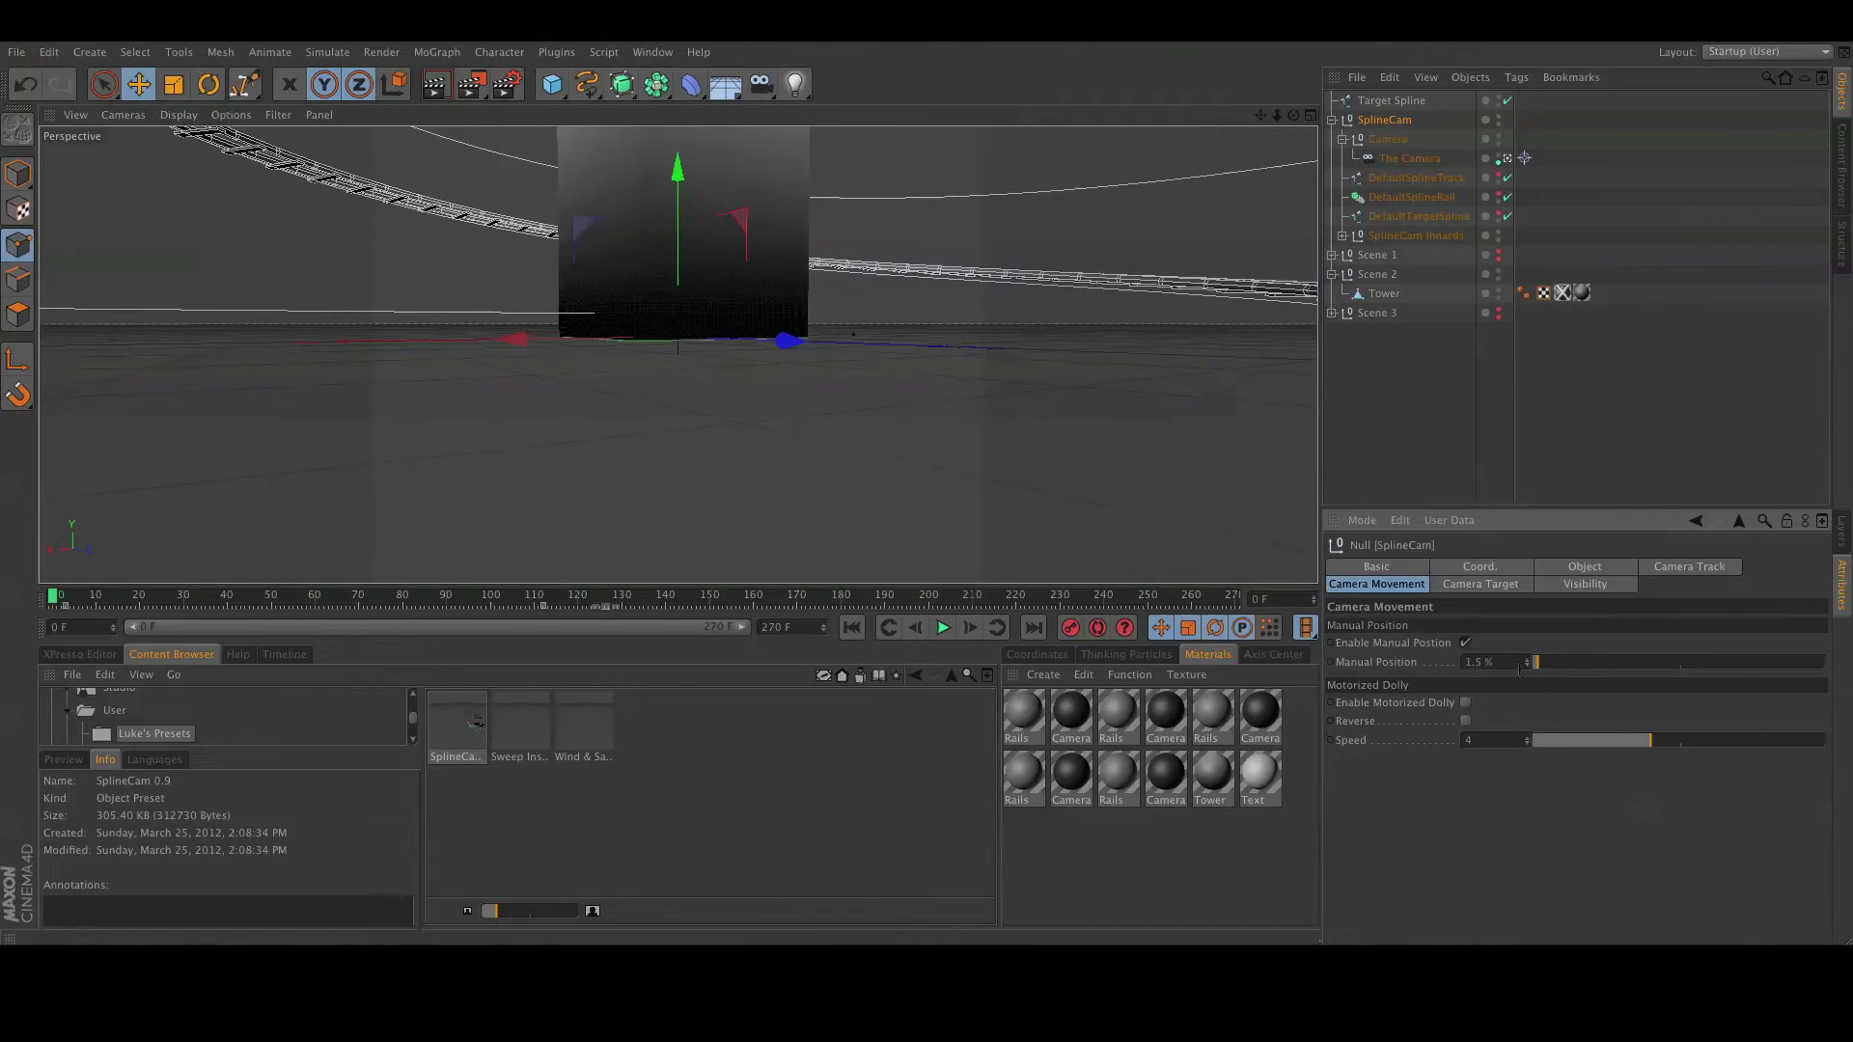
text(2)
key(Return)
ctrl+click(1331, 663)
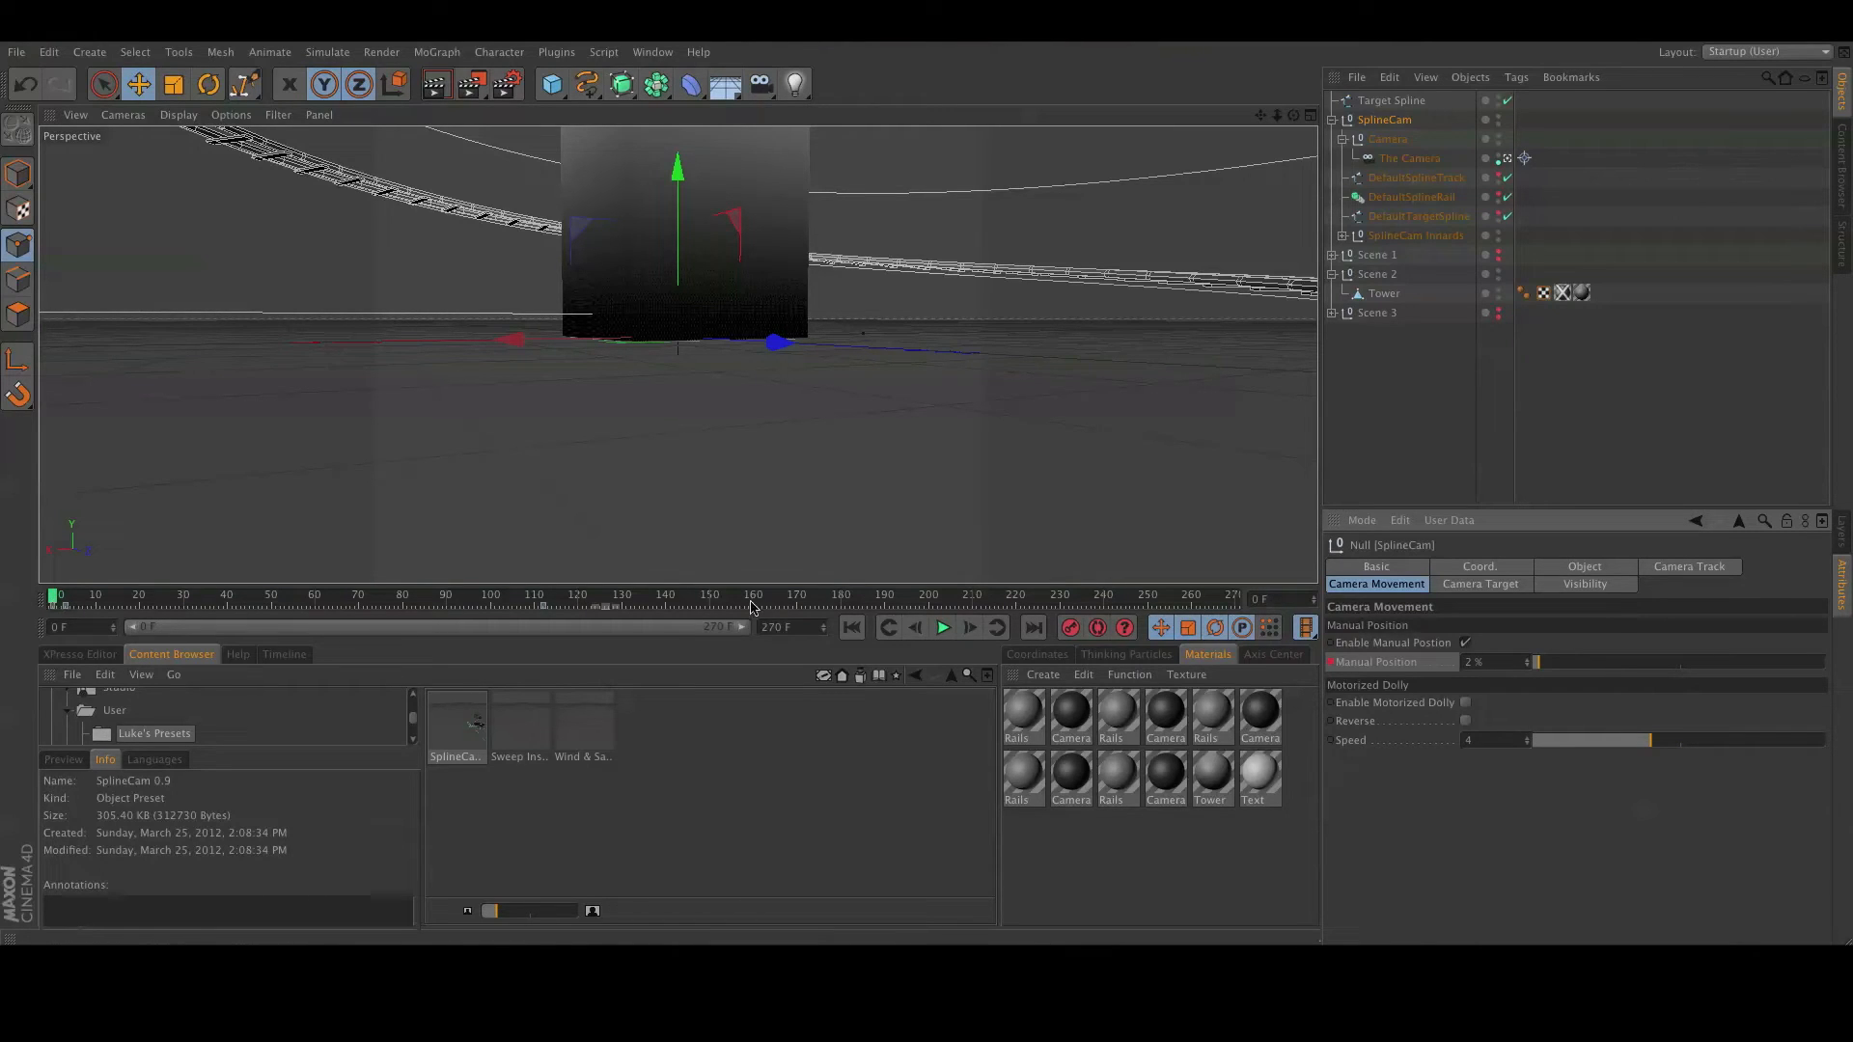
Move to frame 150 and keyframe SplineCam's Manual Position at 60 %.
click(706, 606)
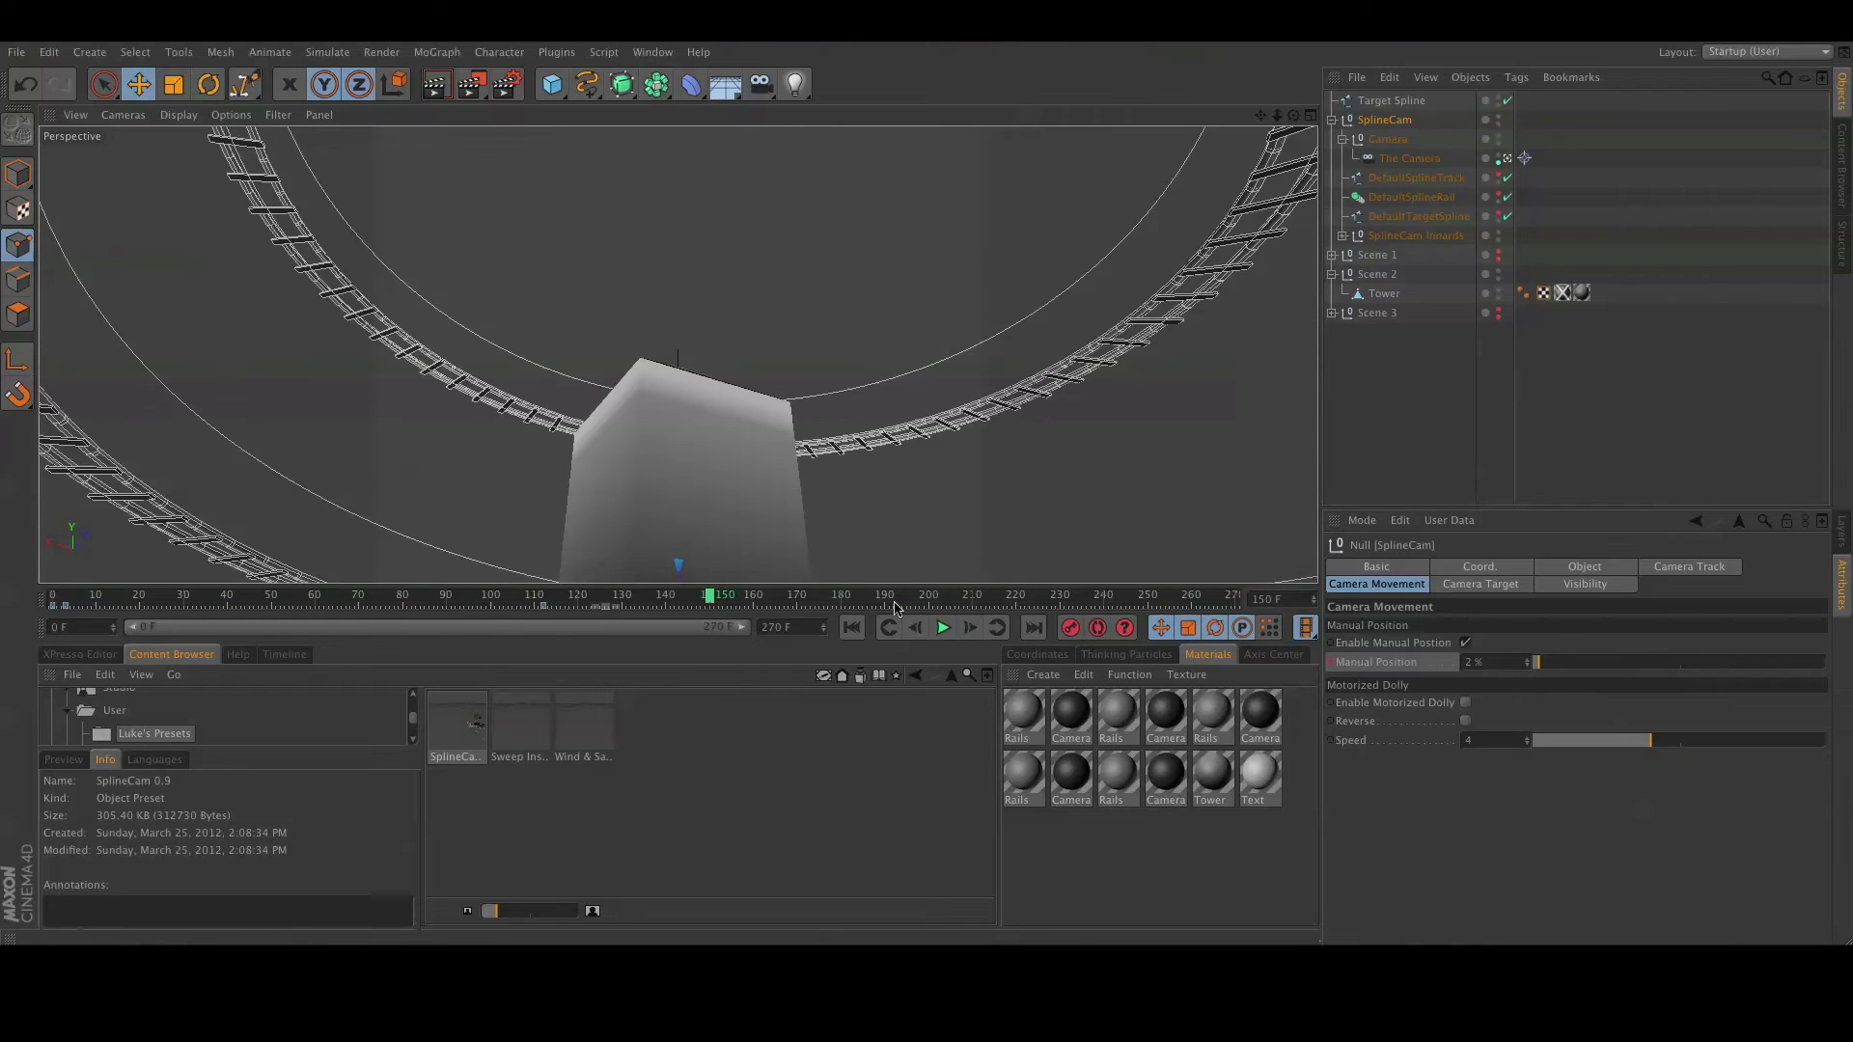
drag(1540, 665, 1714, 689)
click(1491, 662)
text(60)
key(Return)
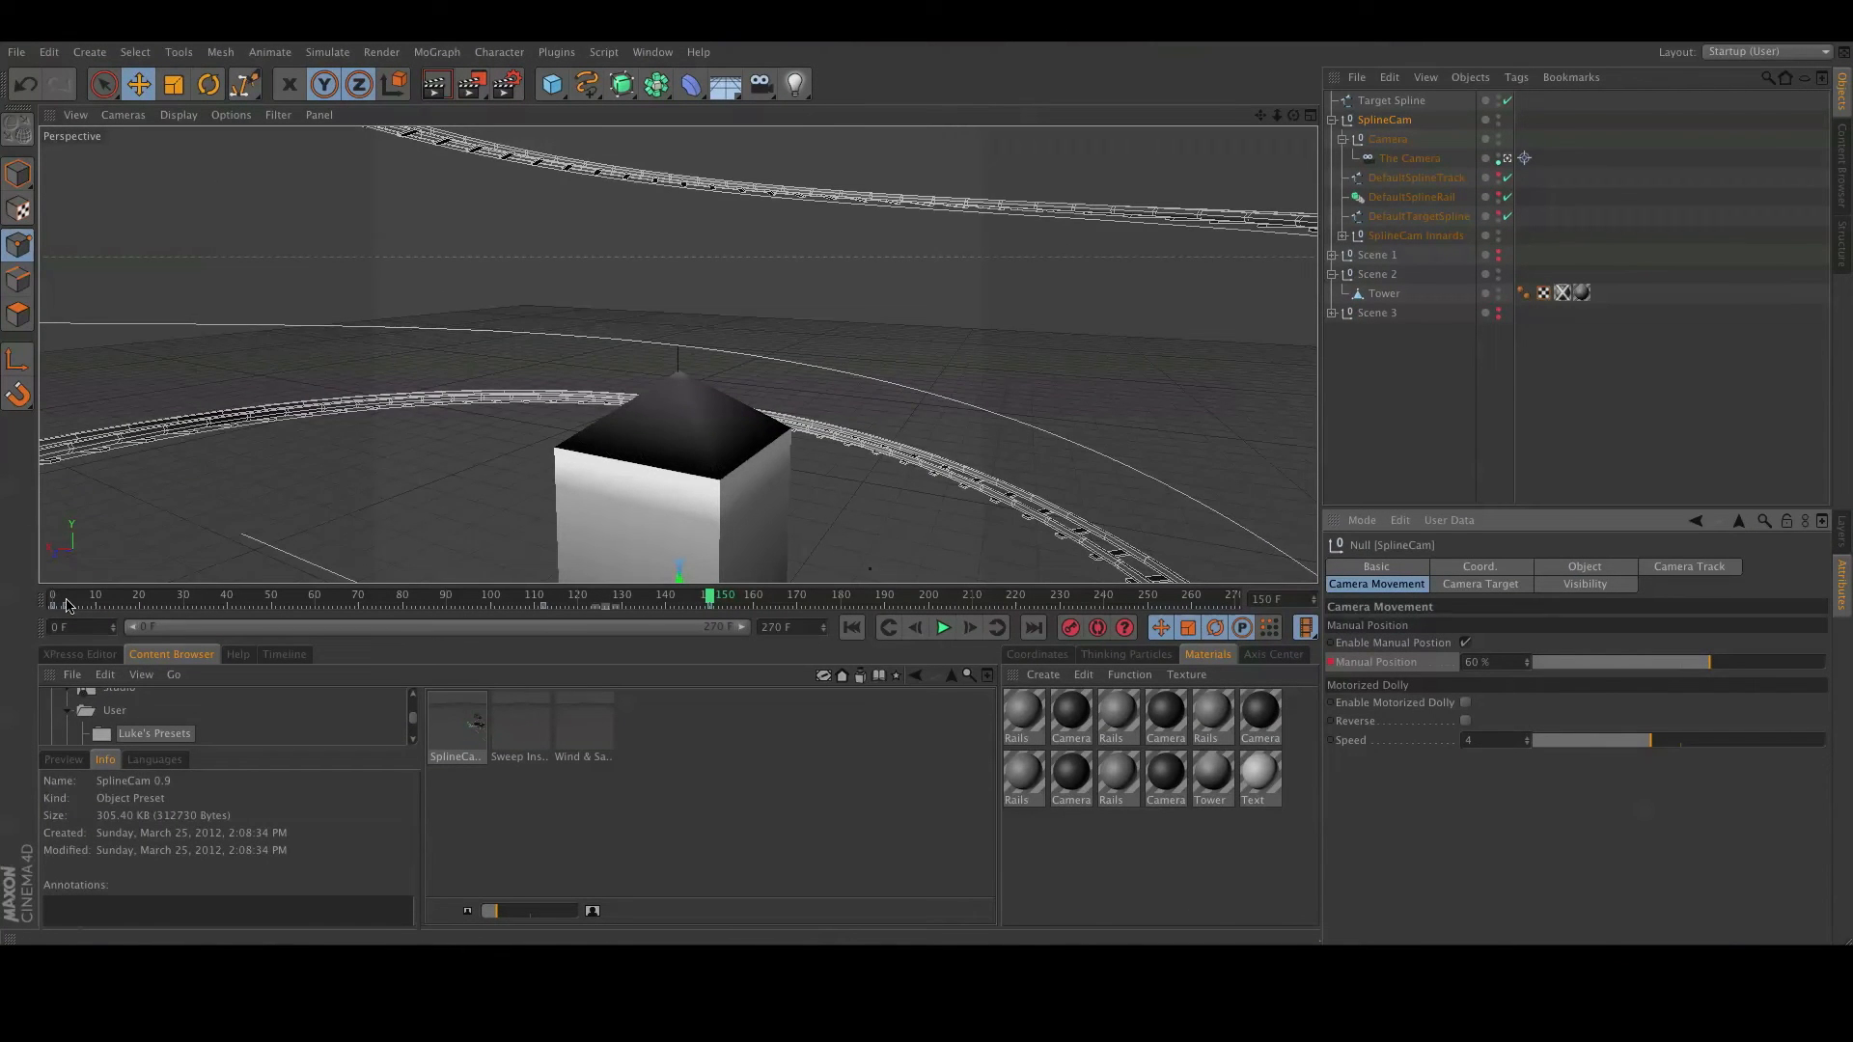
Keyframe SplineCam's target Position on Spline at 36.32 % on frame 0 and at 64.74 % on frame 150.
click(54, 601)
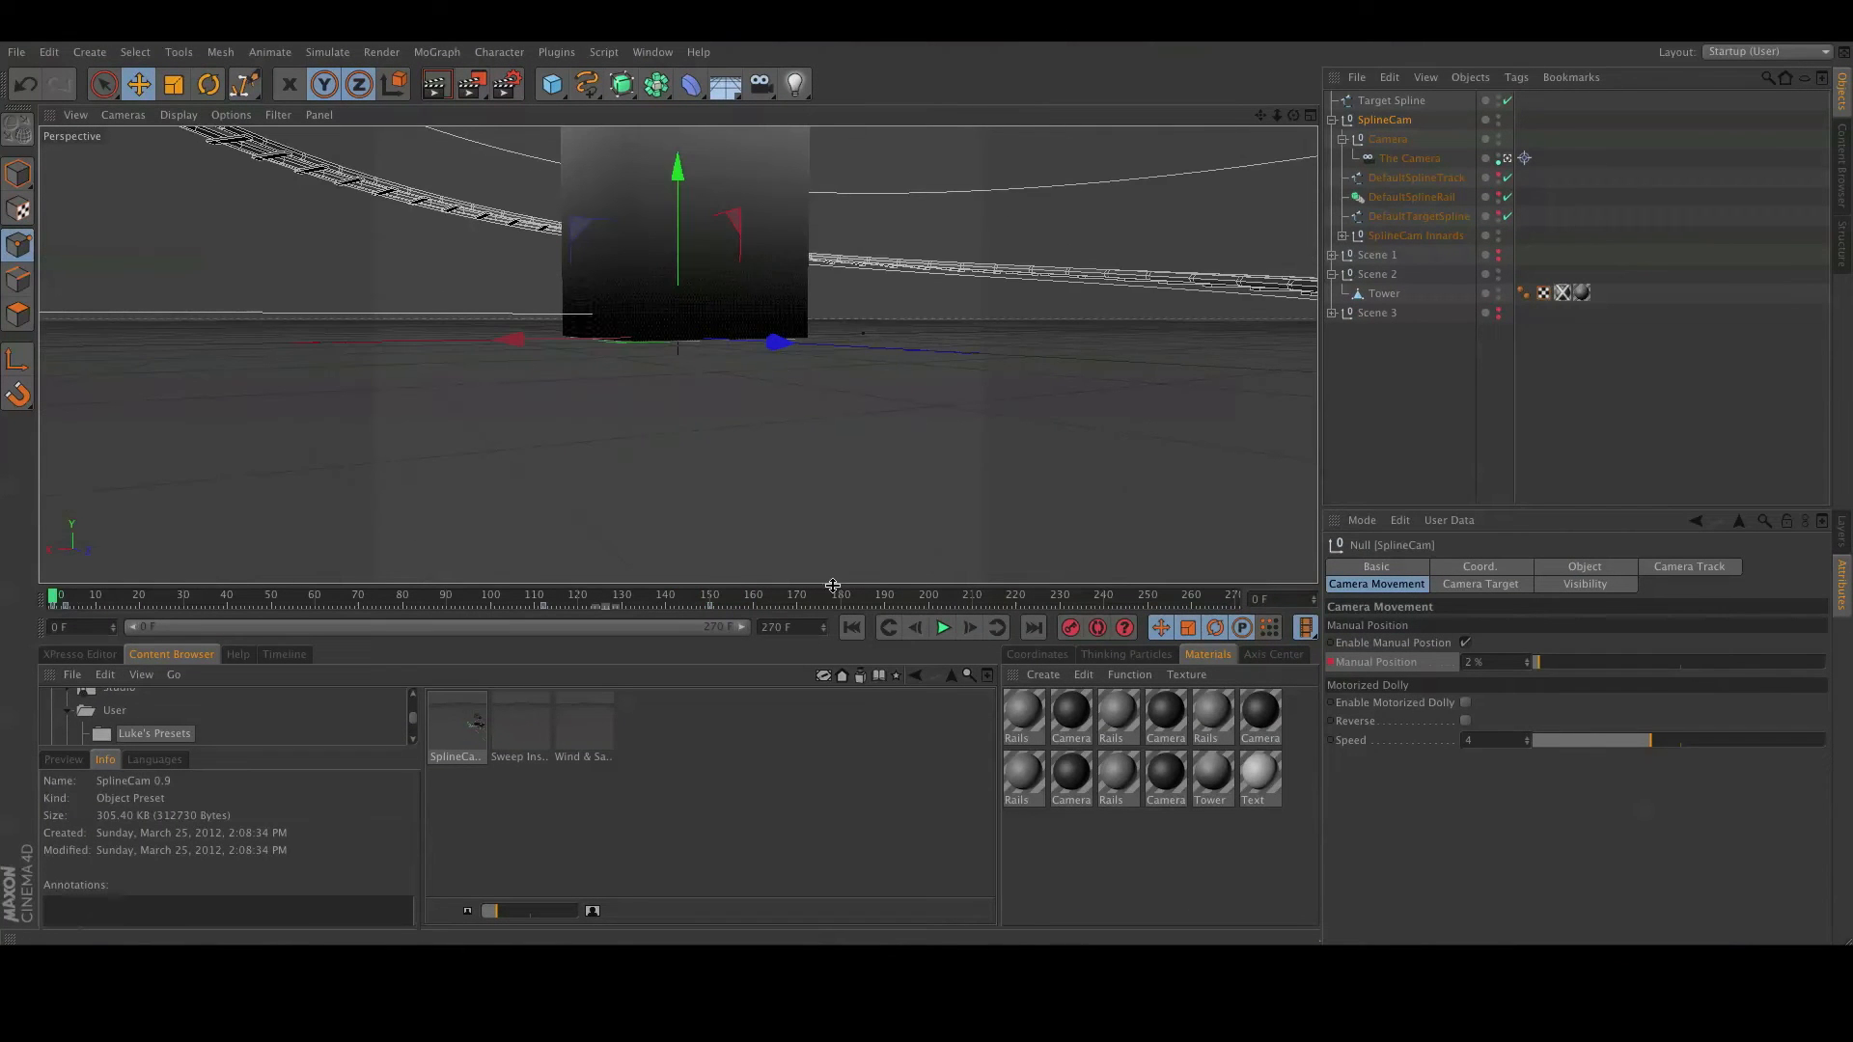
click(1482, 585)
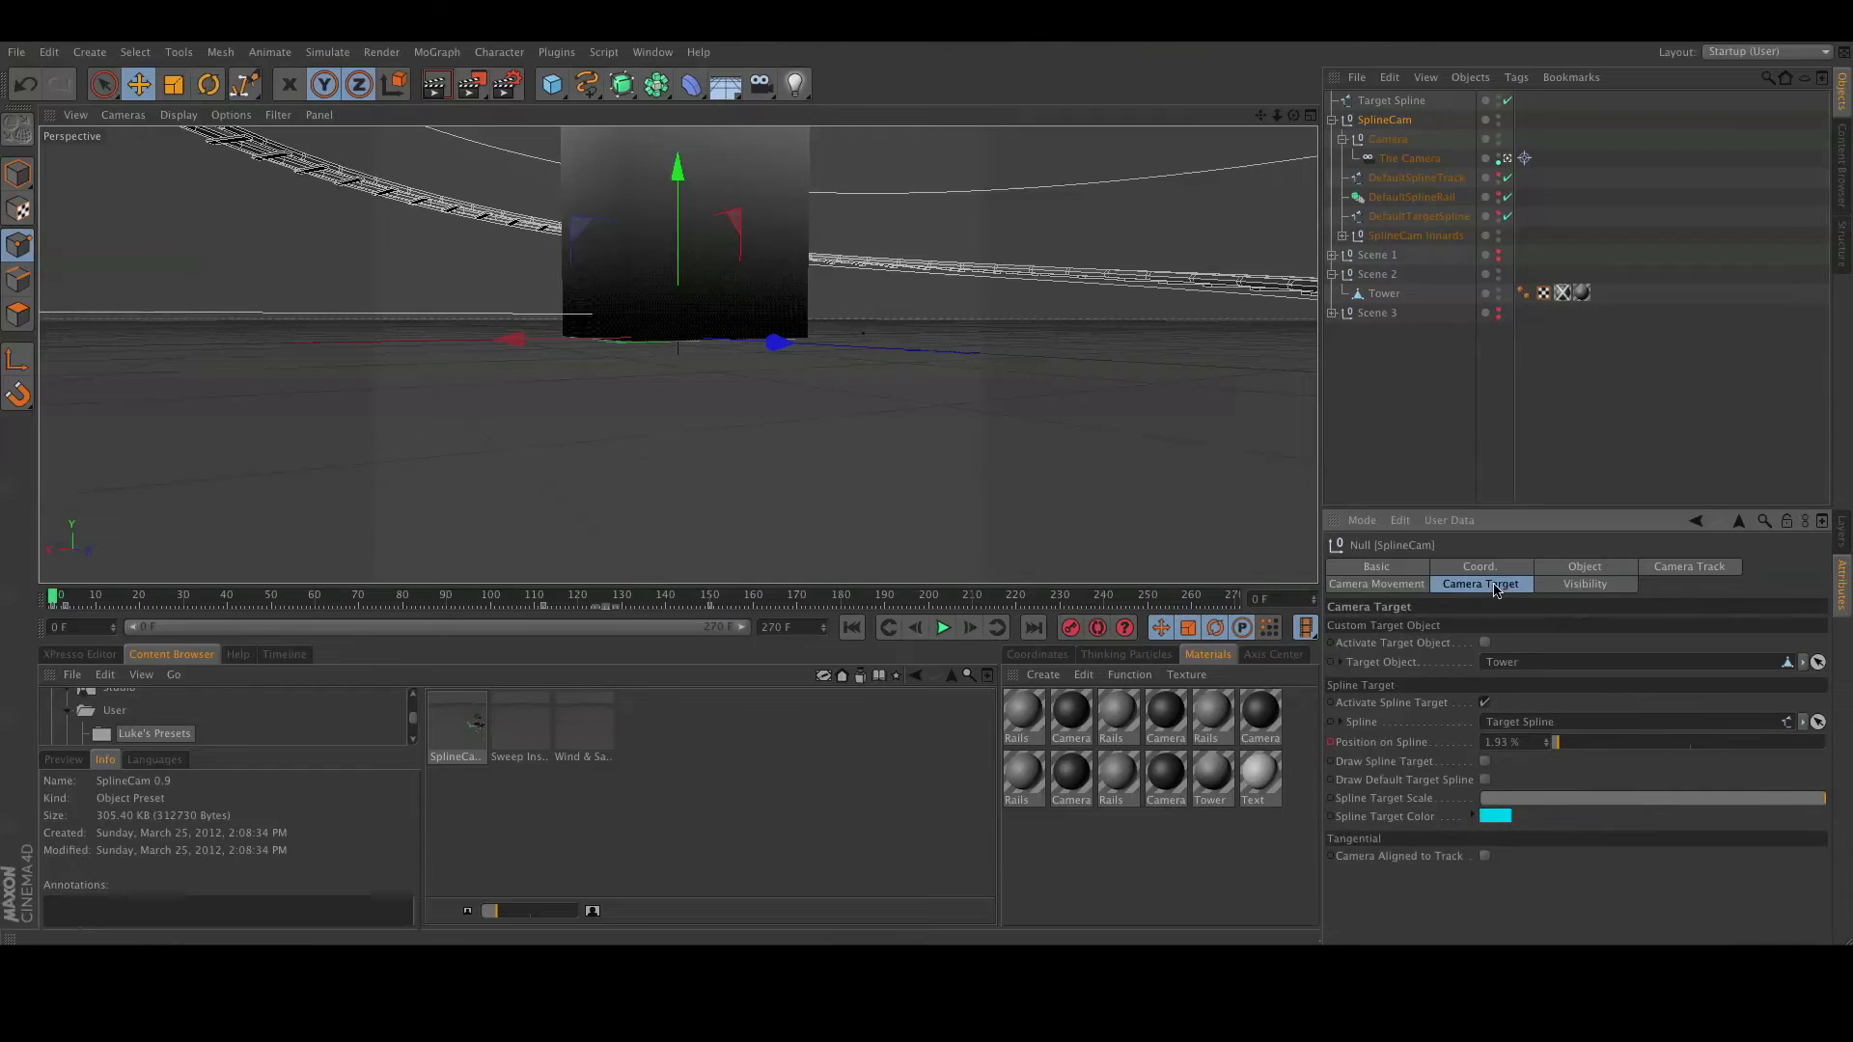
drag(1561, 749, 1652, 759)
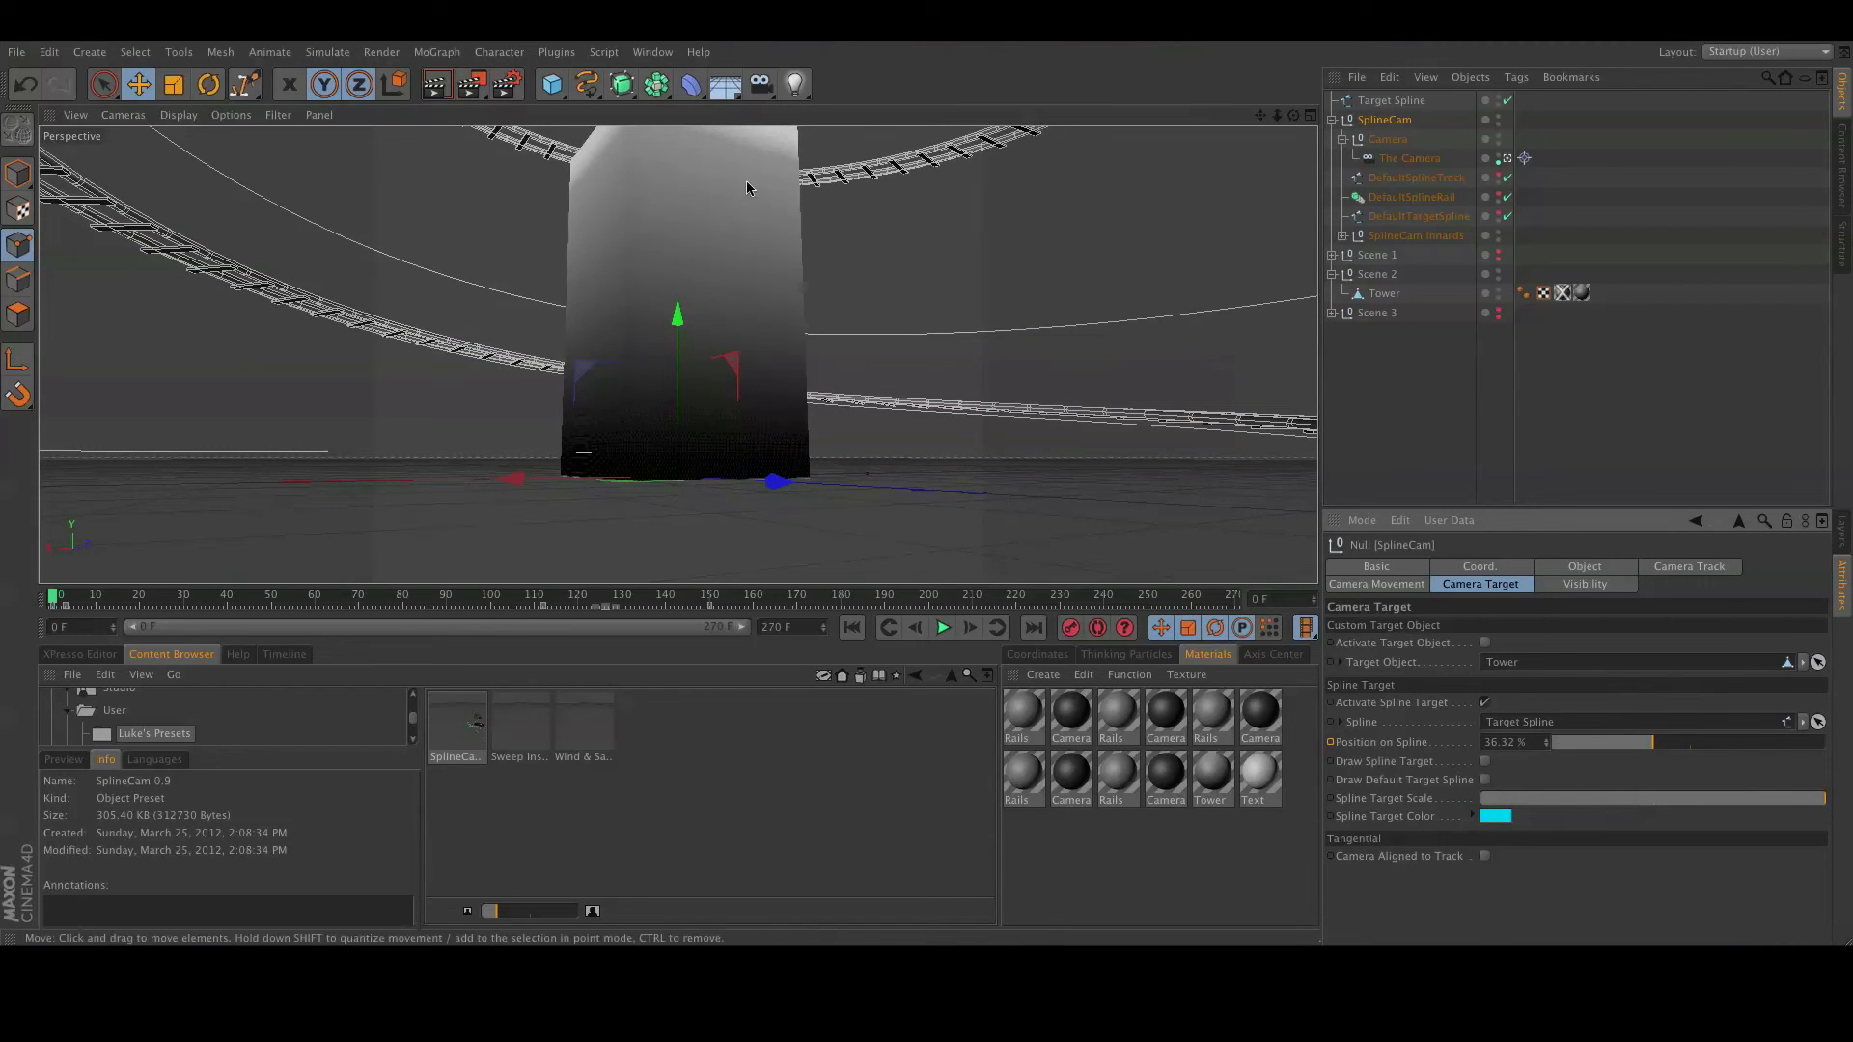
right_click(1363, 745)
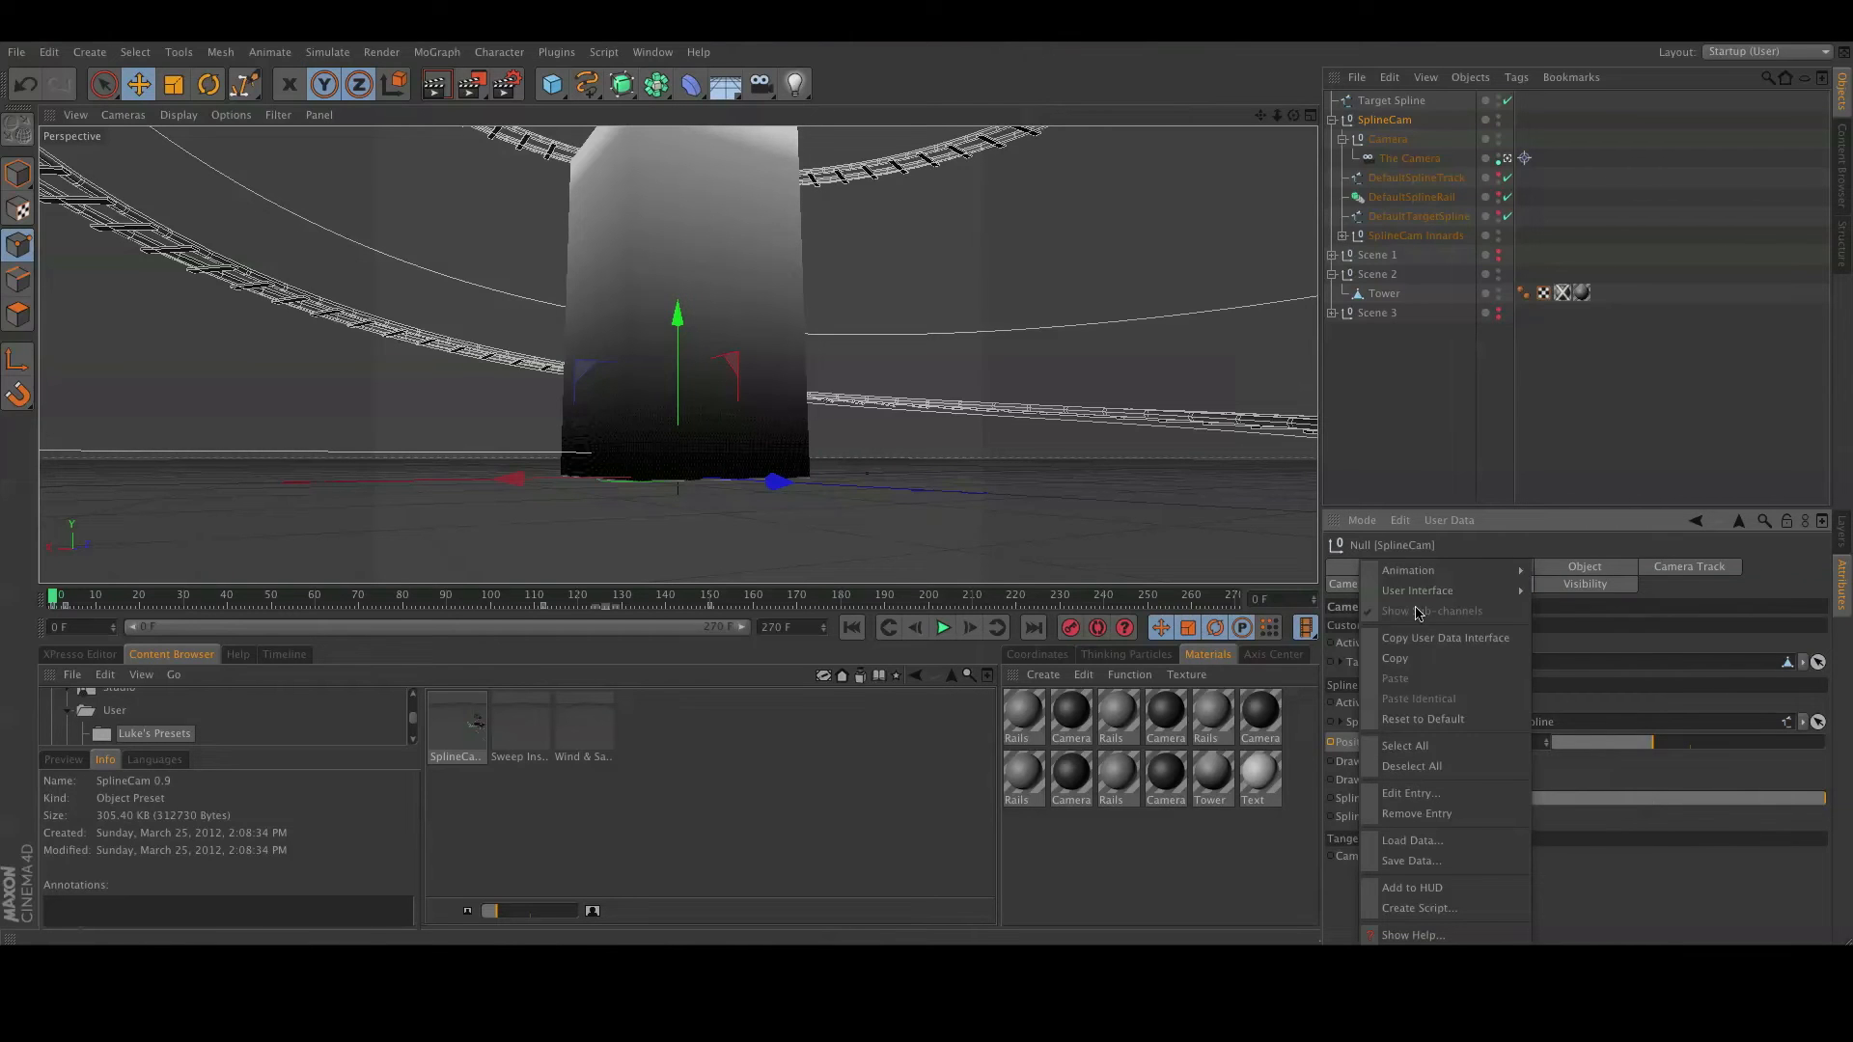
mouse_move(1419, 579)
click(1599, 718)
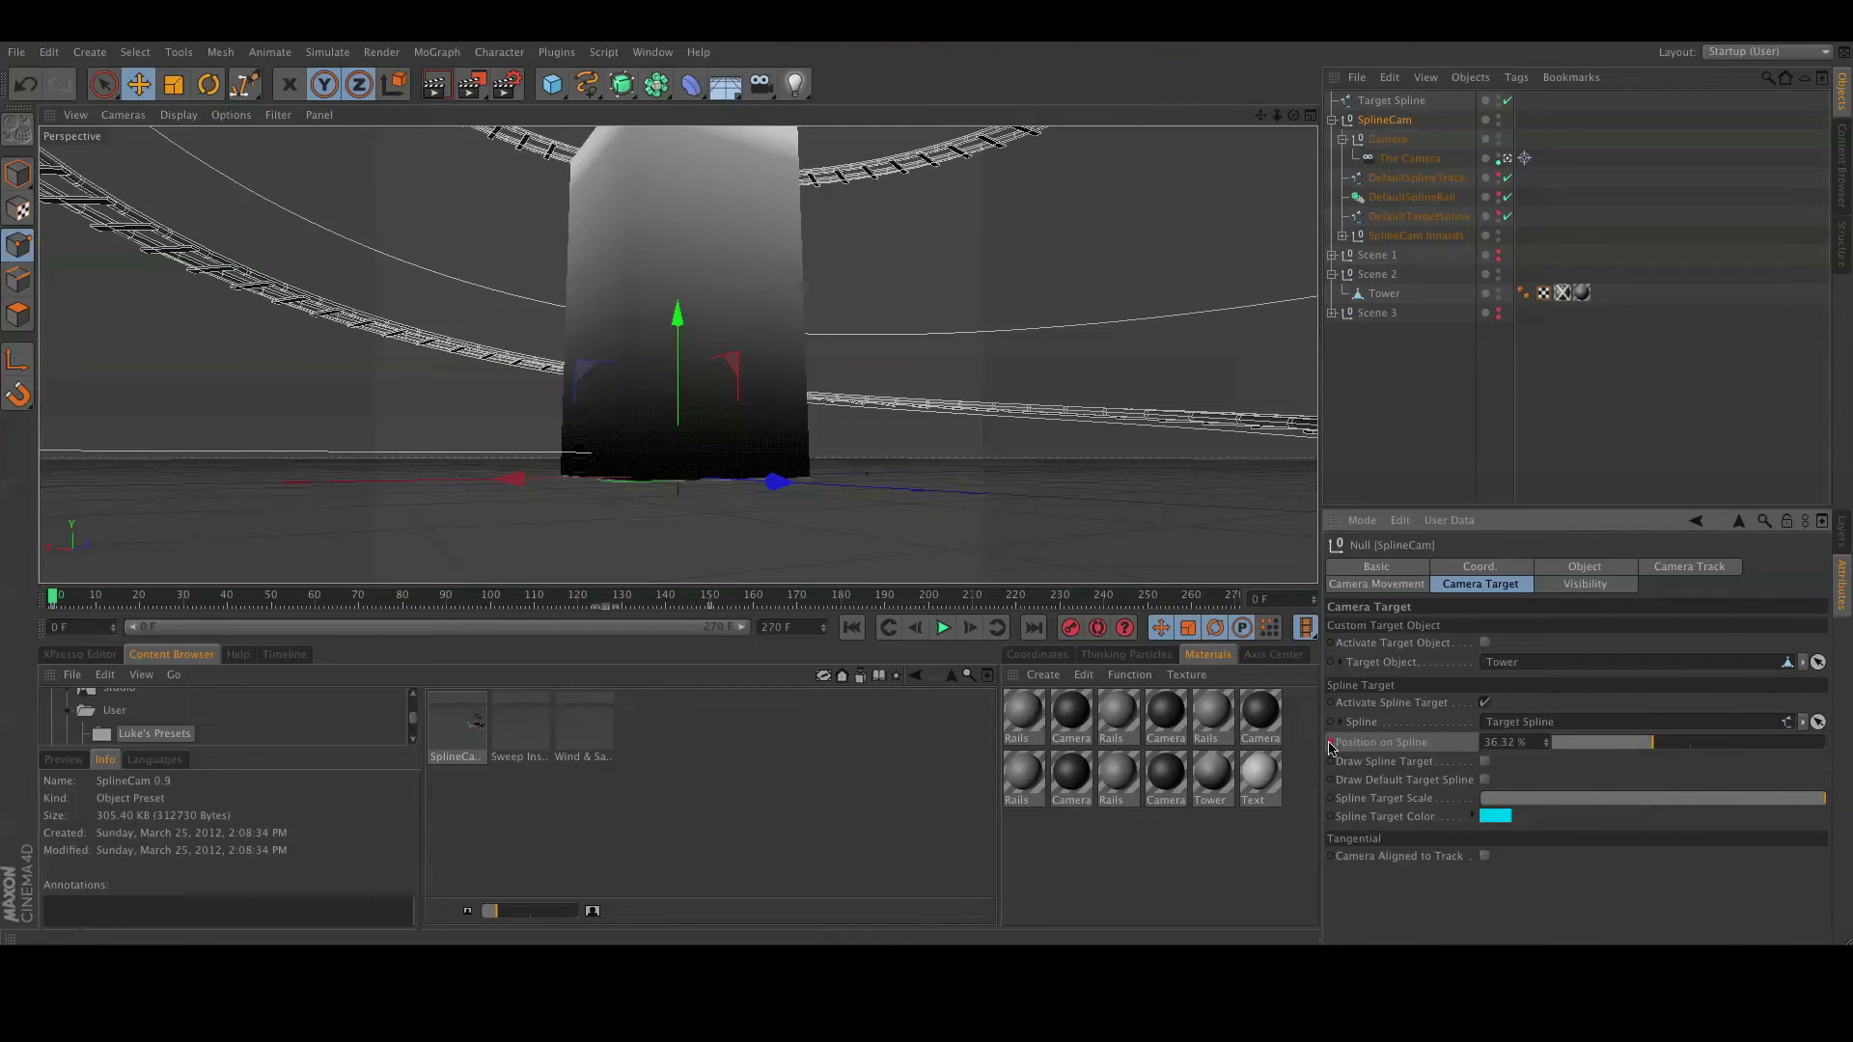
click(710, 599)
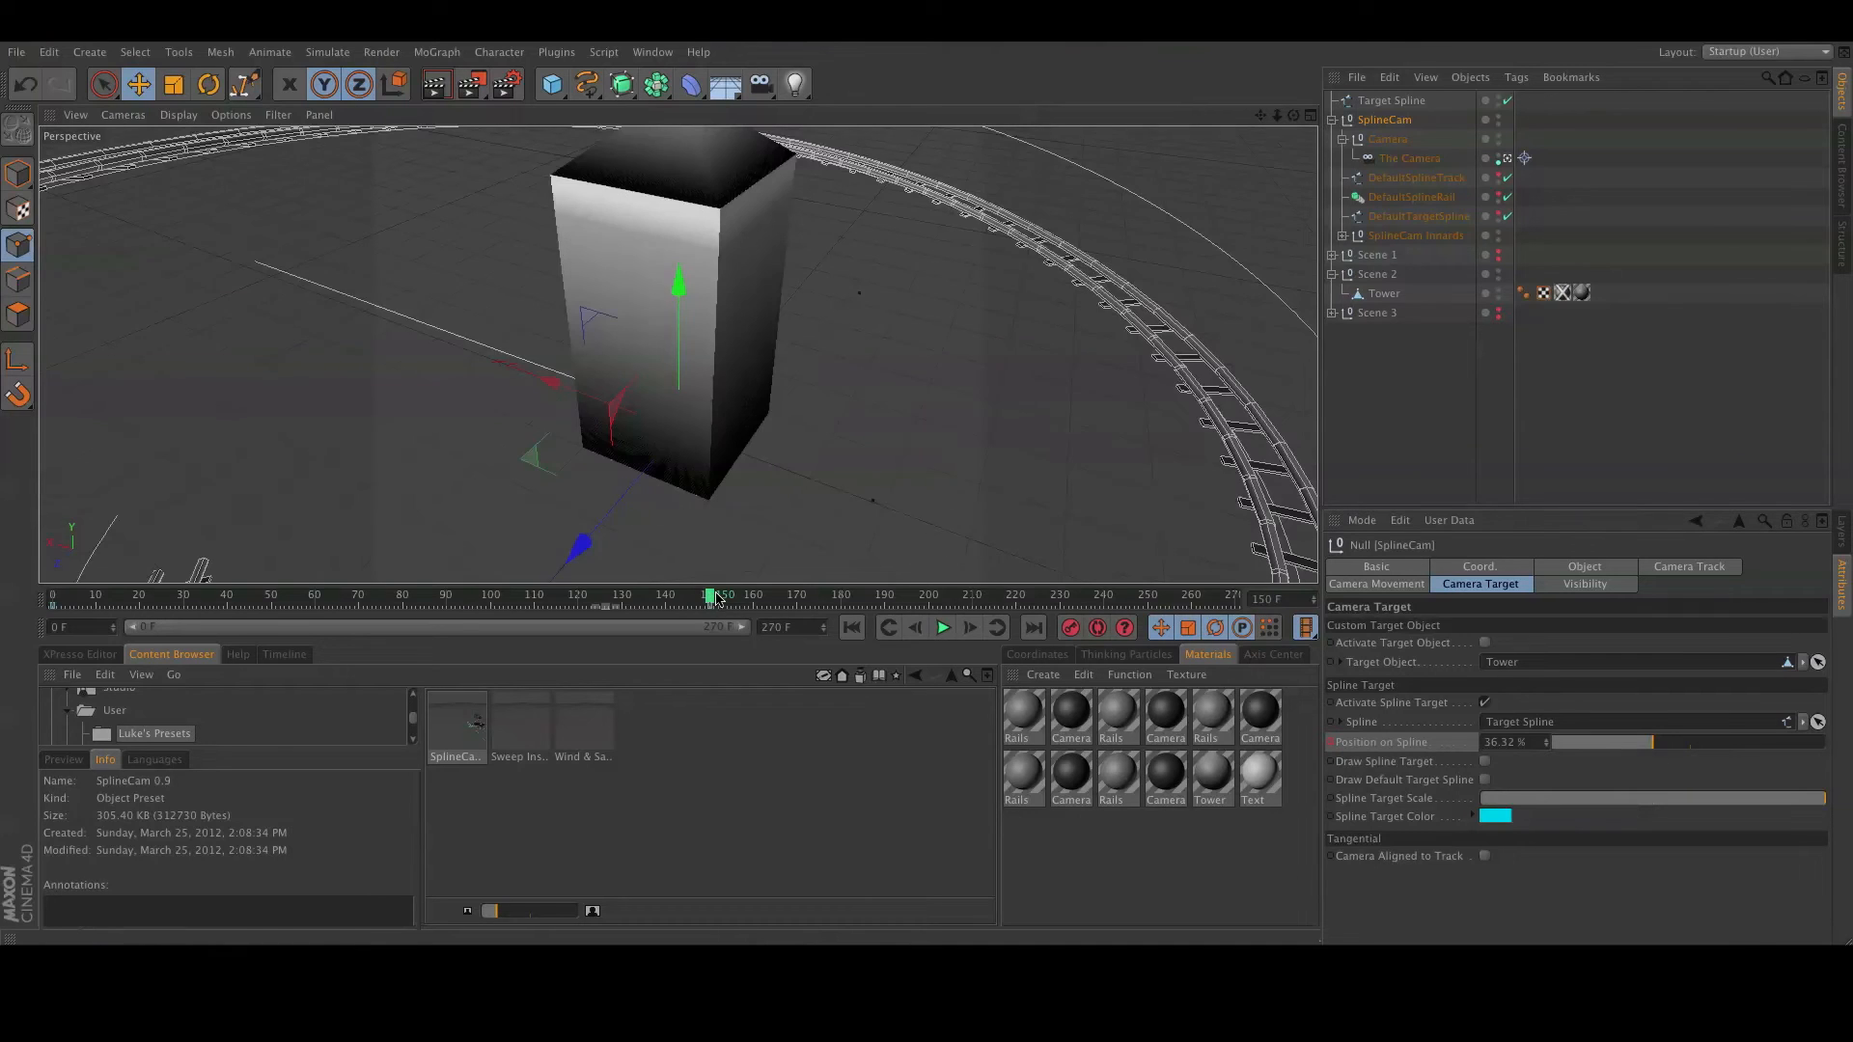
drag(1654, 742, 1731, 756)
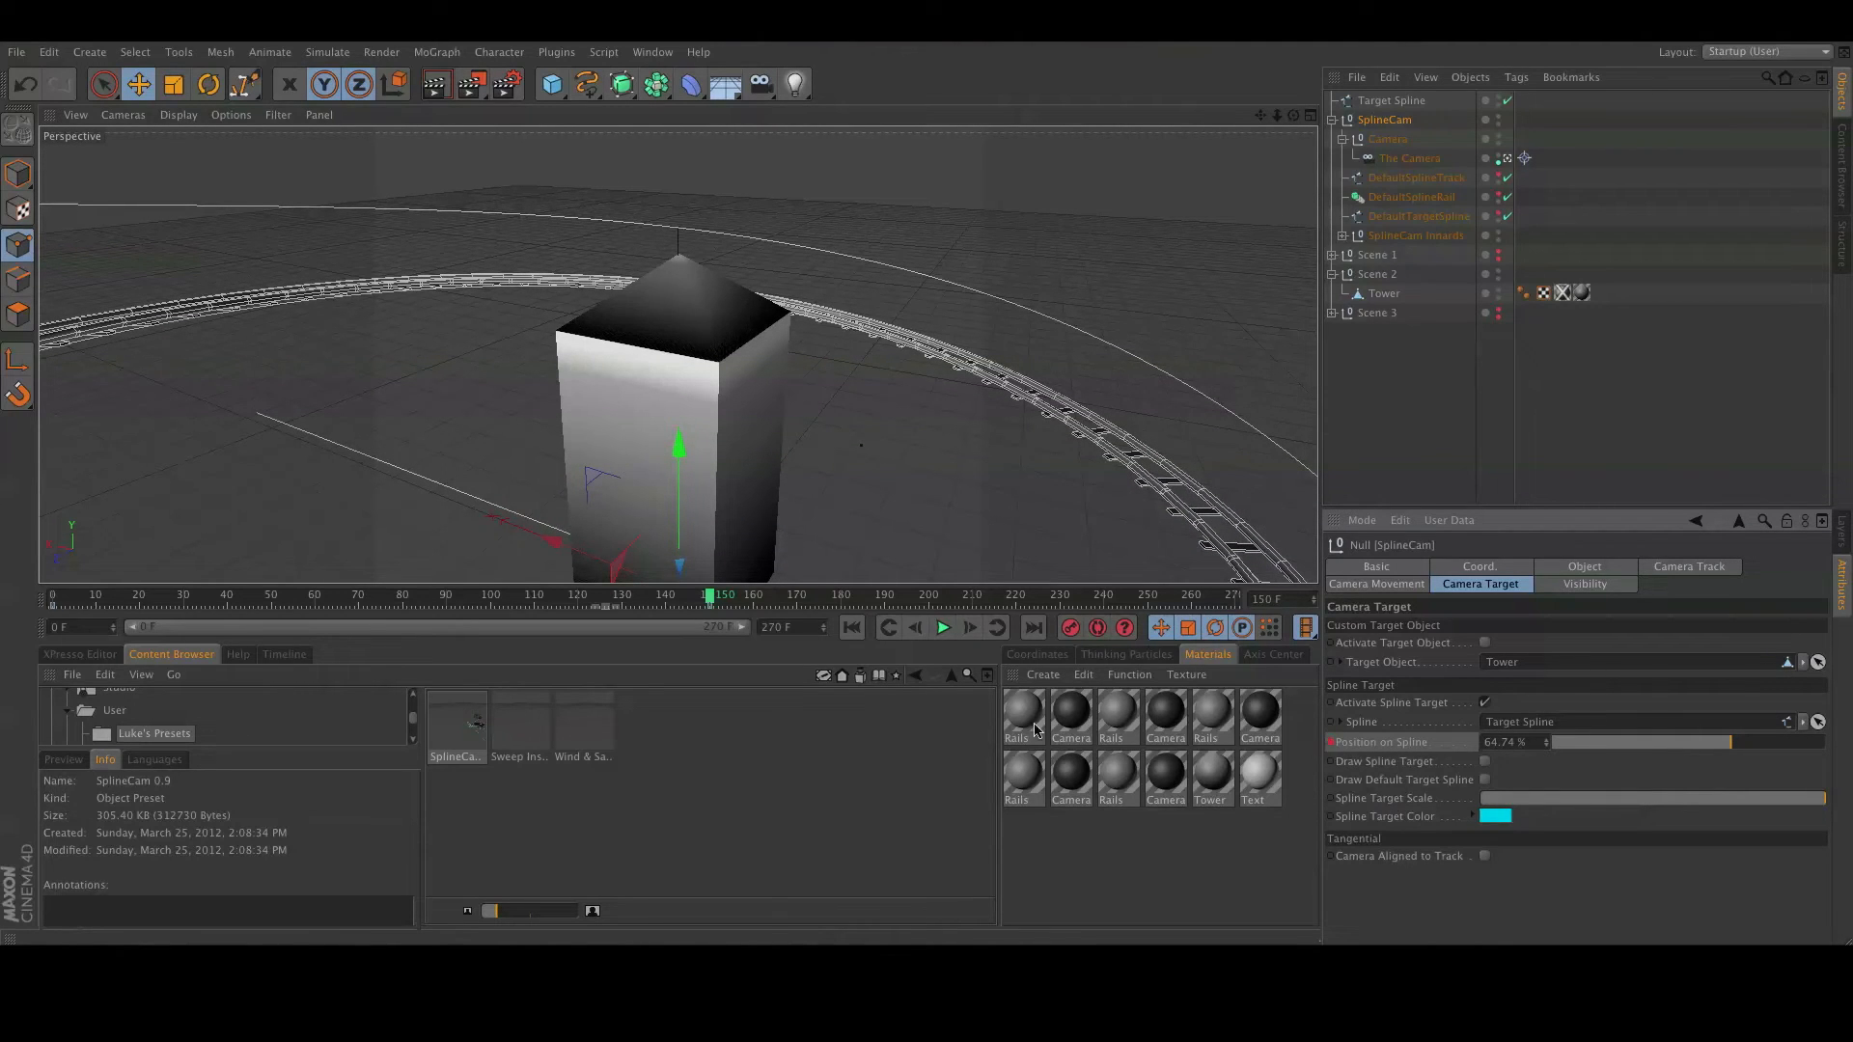
Play the animation from the first frame to review the keyframed camera and target moves, and stop it.
click(852, 628)
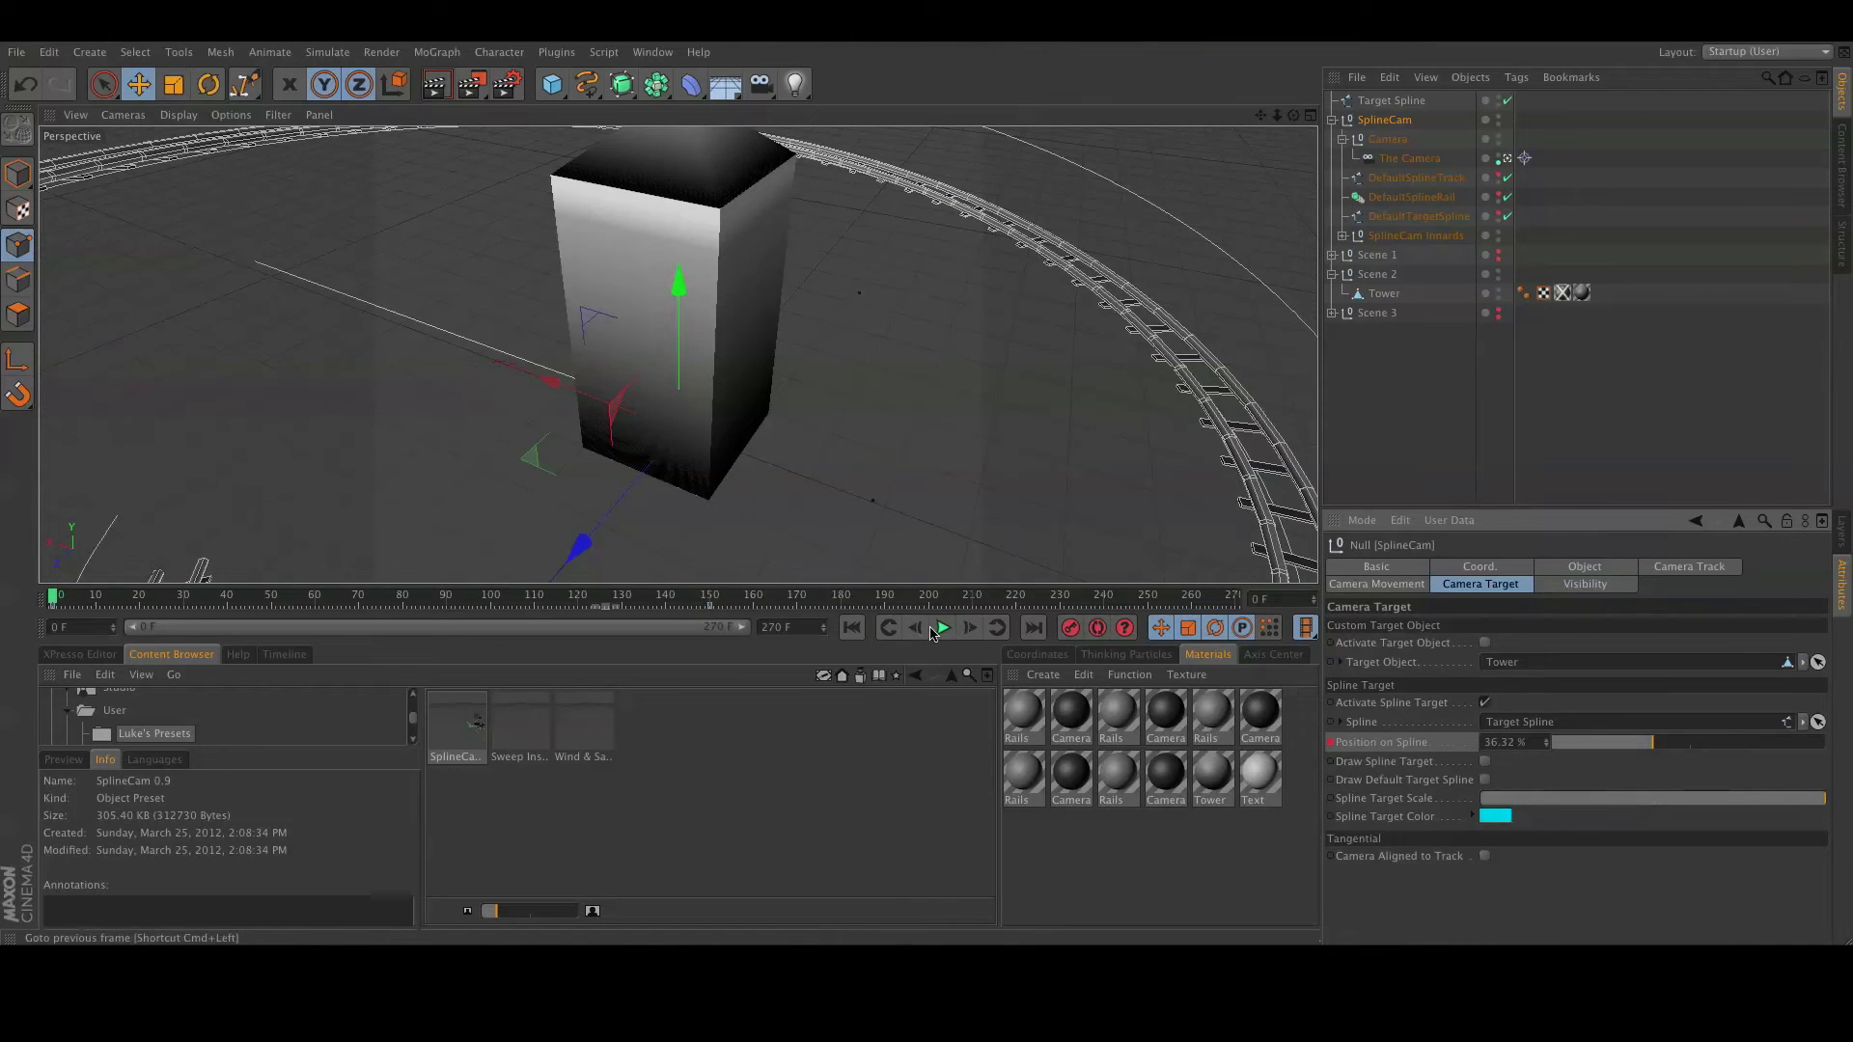
click(863, 631)
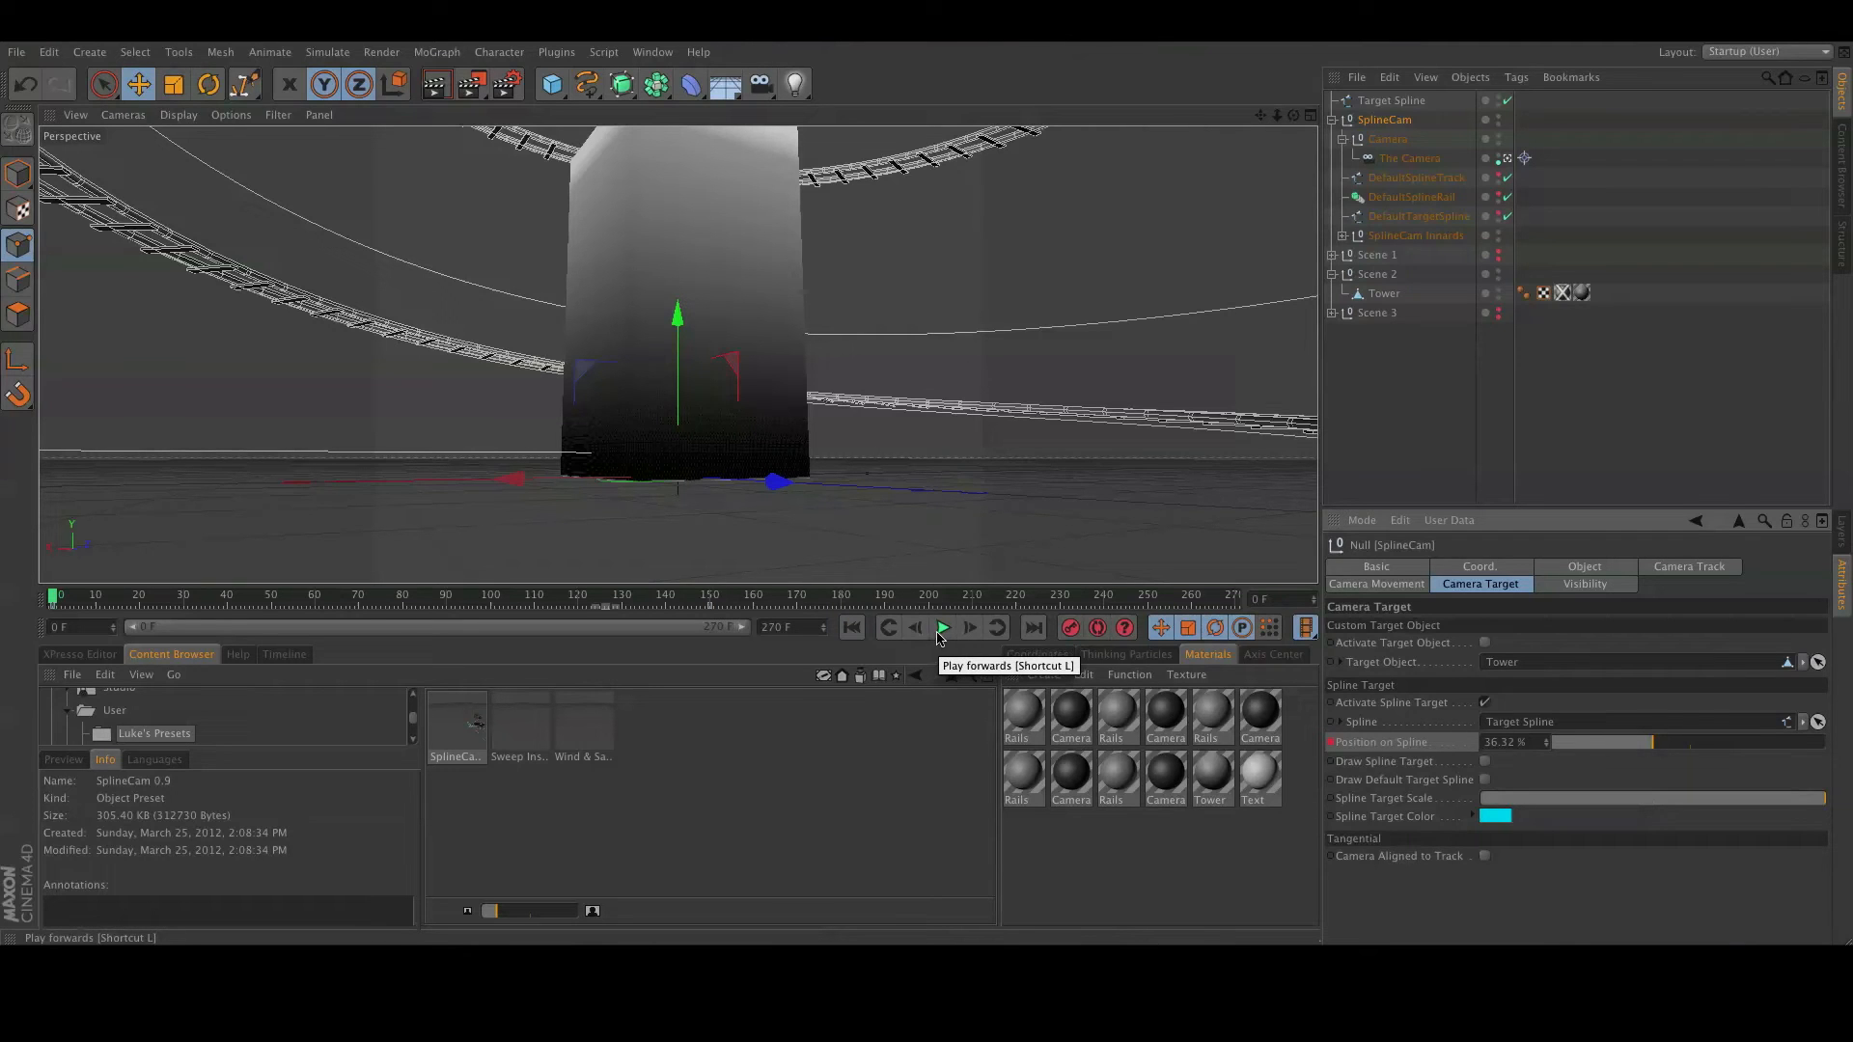
click(936, 636)
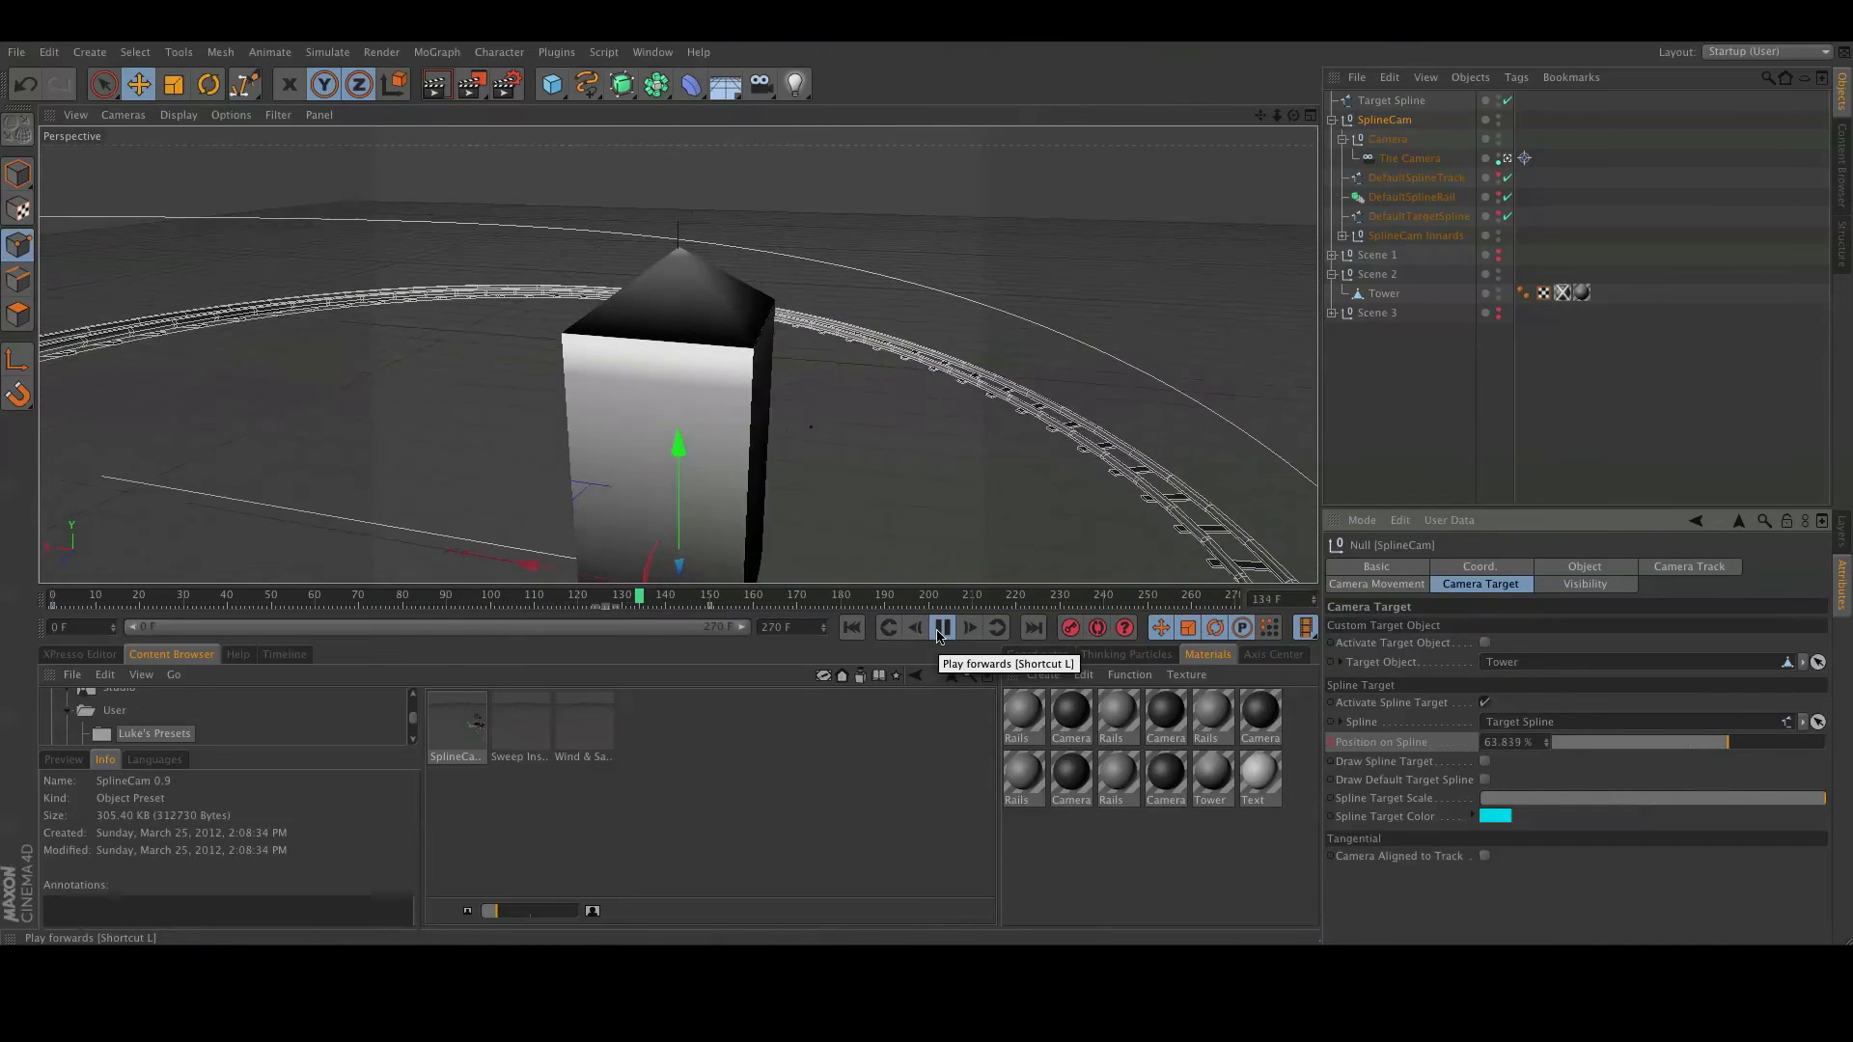
click(940, 628)
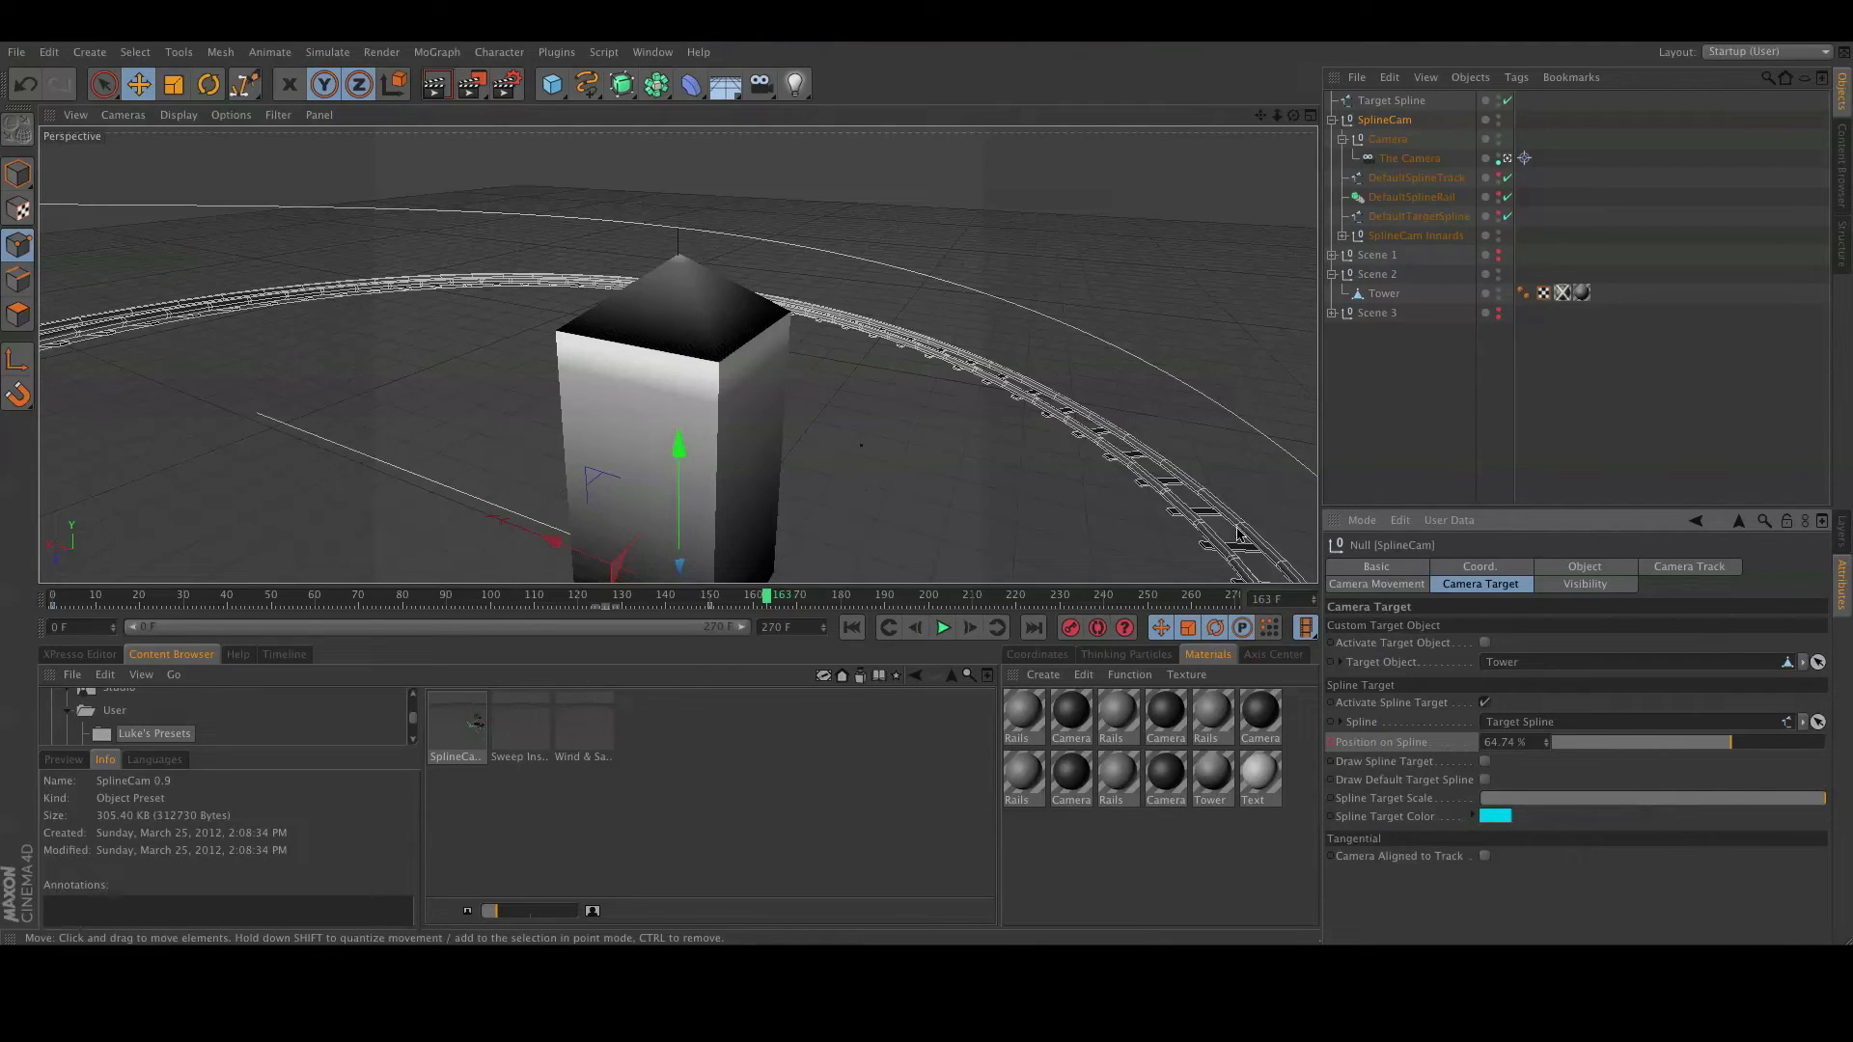
Hide SplineCam's track, camera and tripod in the editor and play the animation without them.
click(1597, 584)
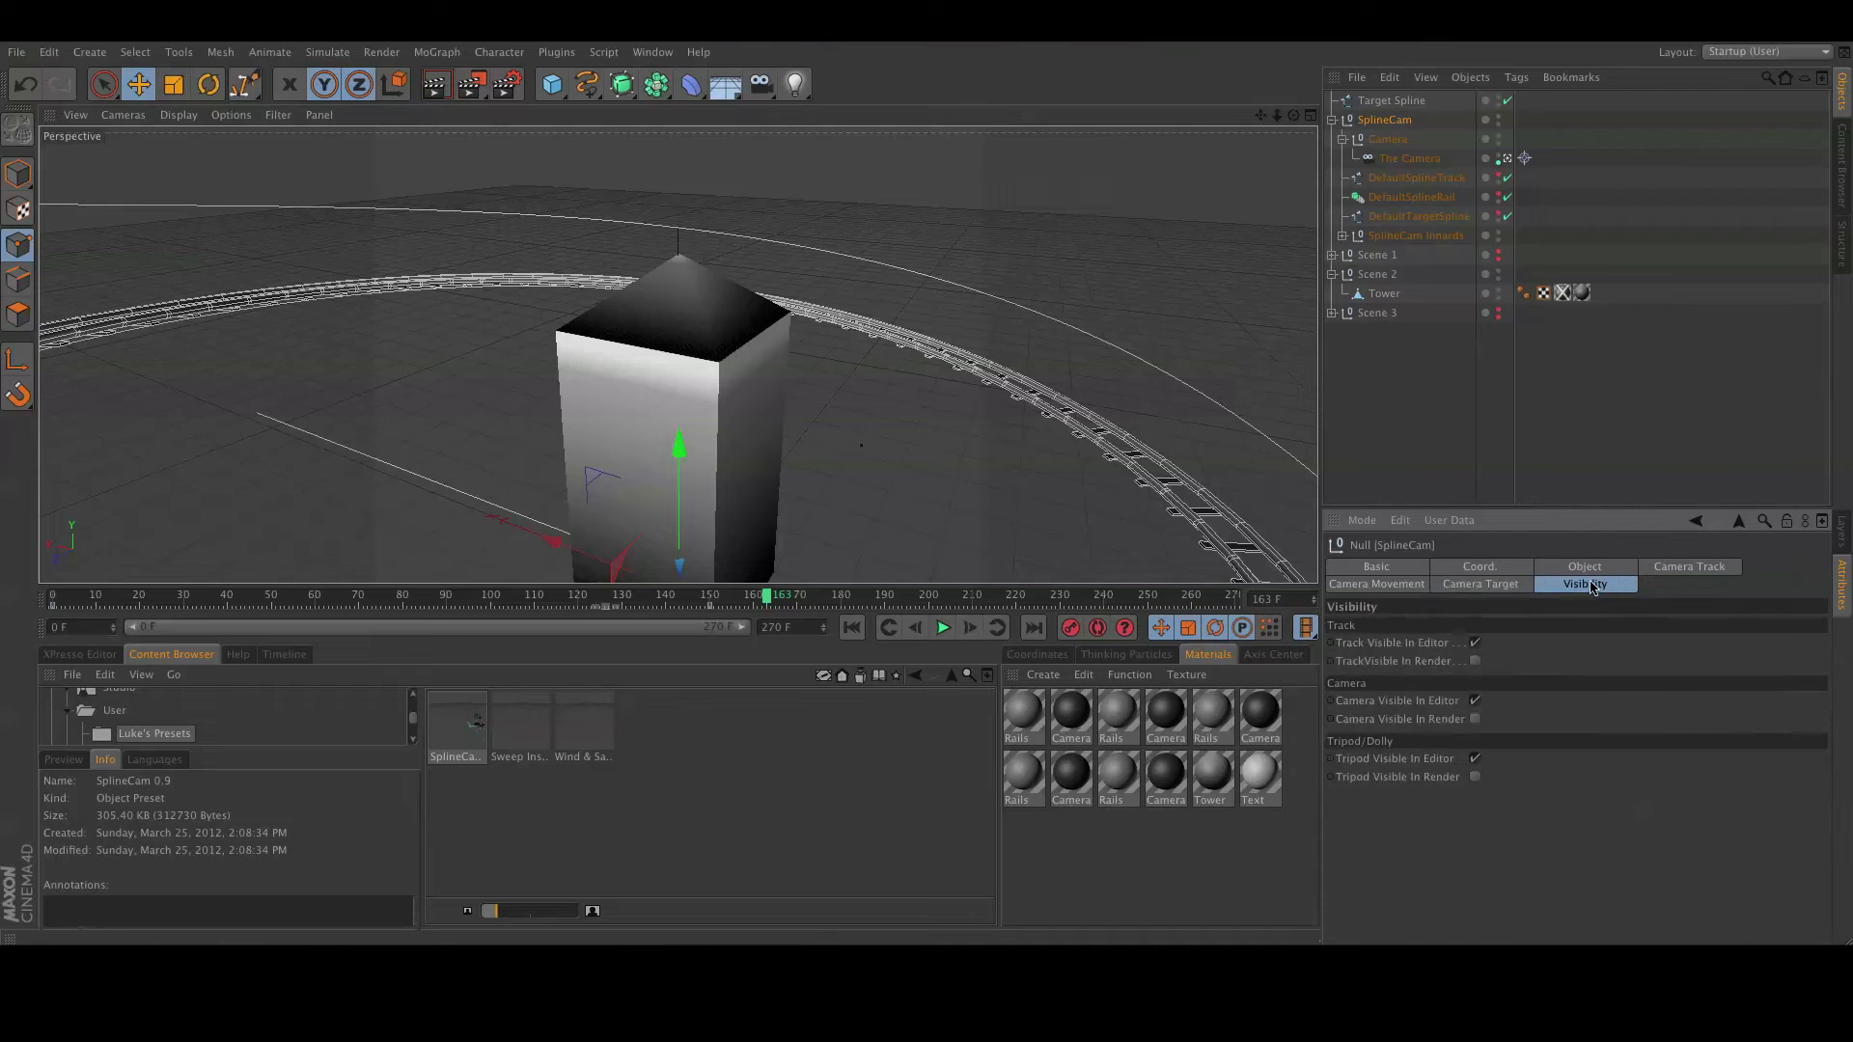
click(1475, 643)
click(1474, 701)
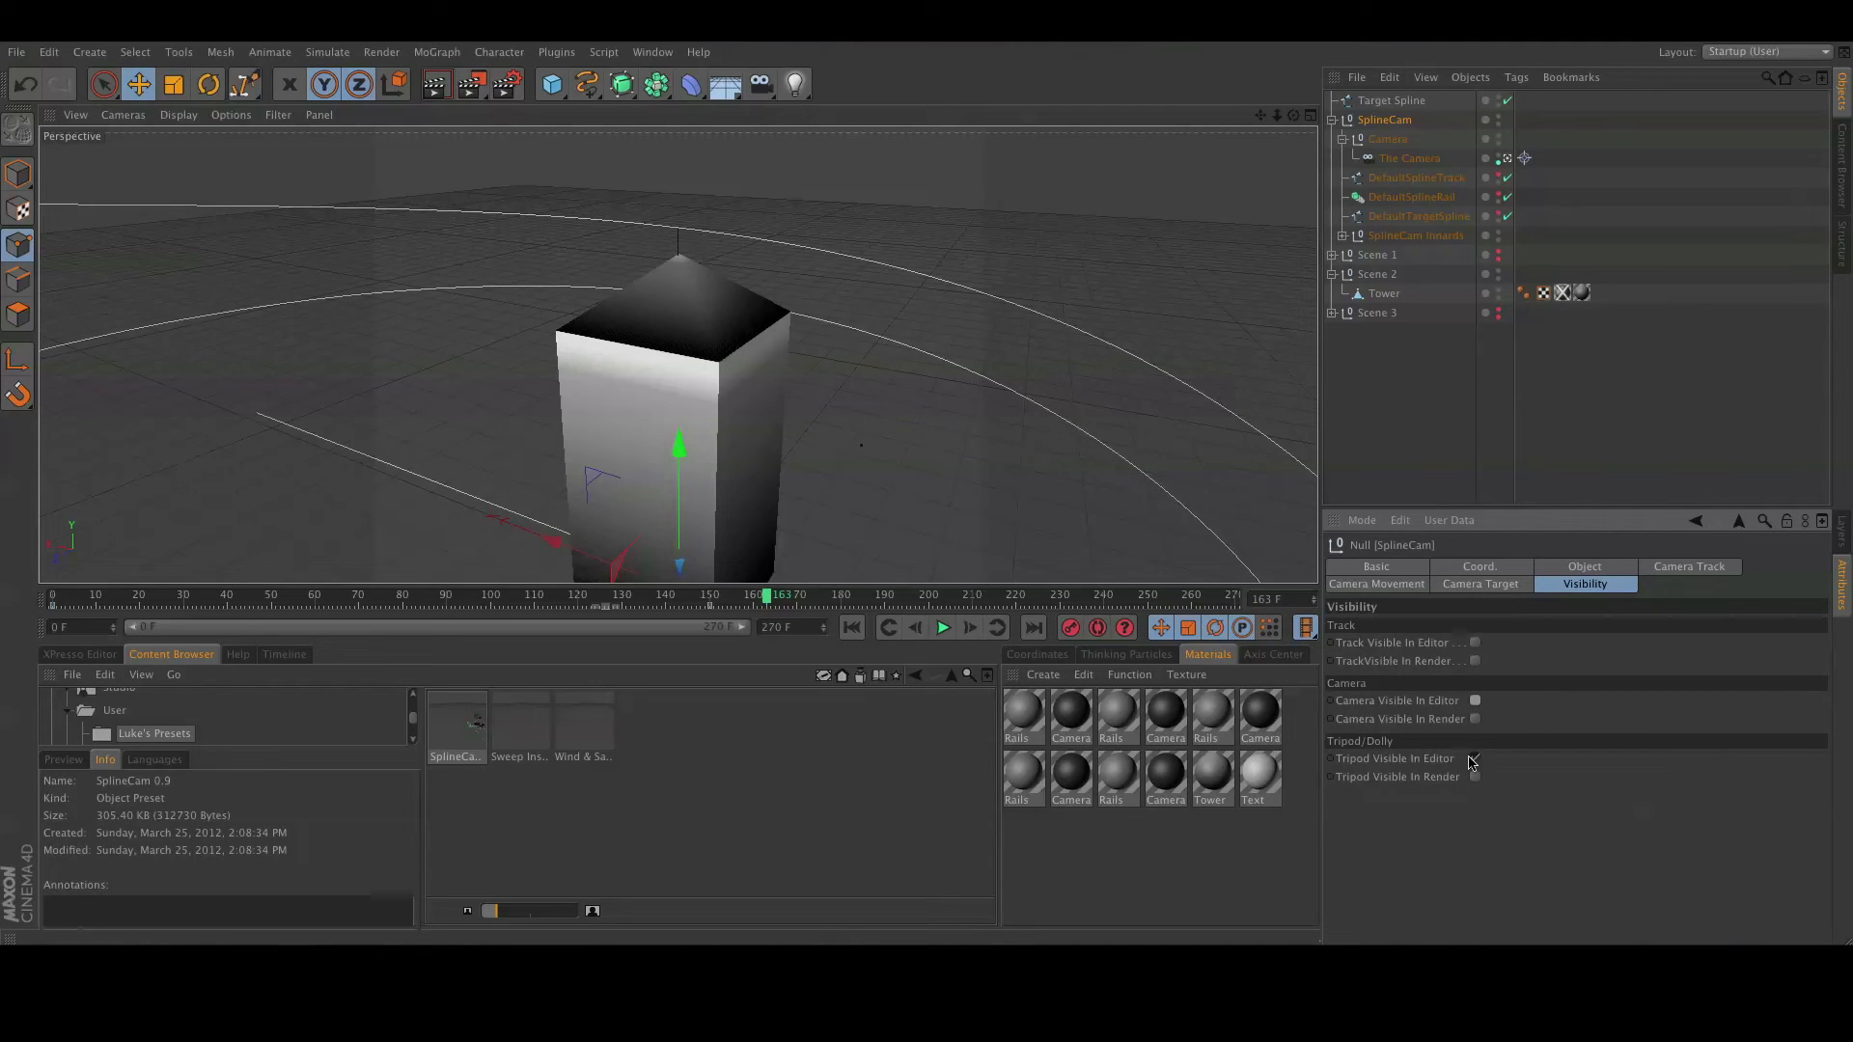
click(943, 628)
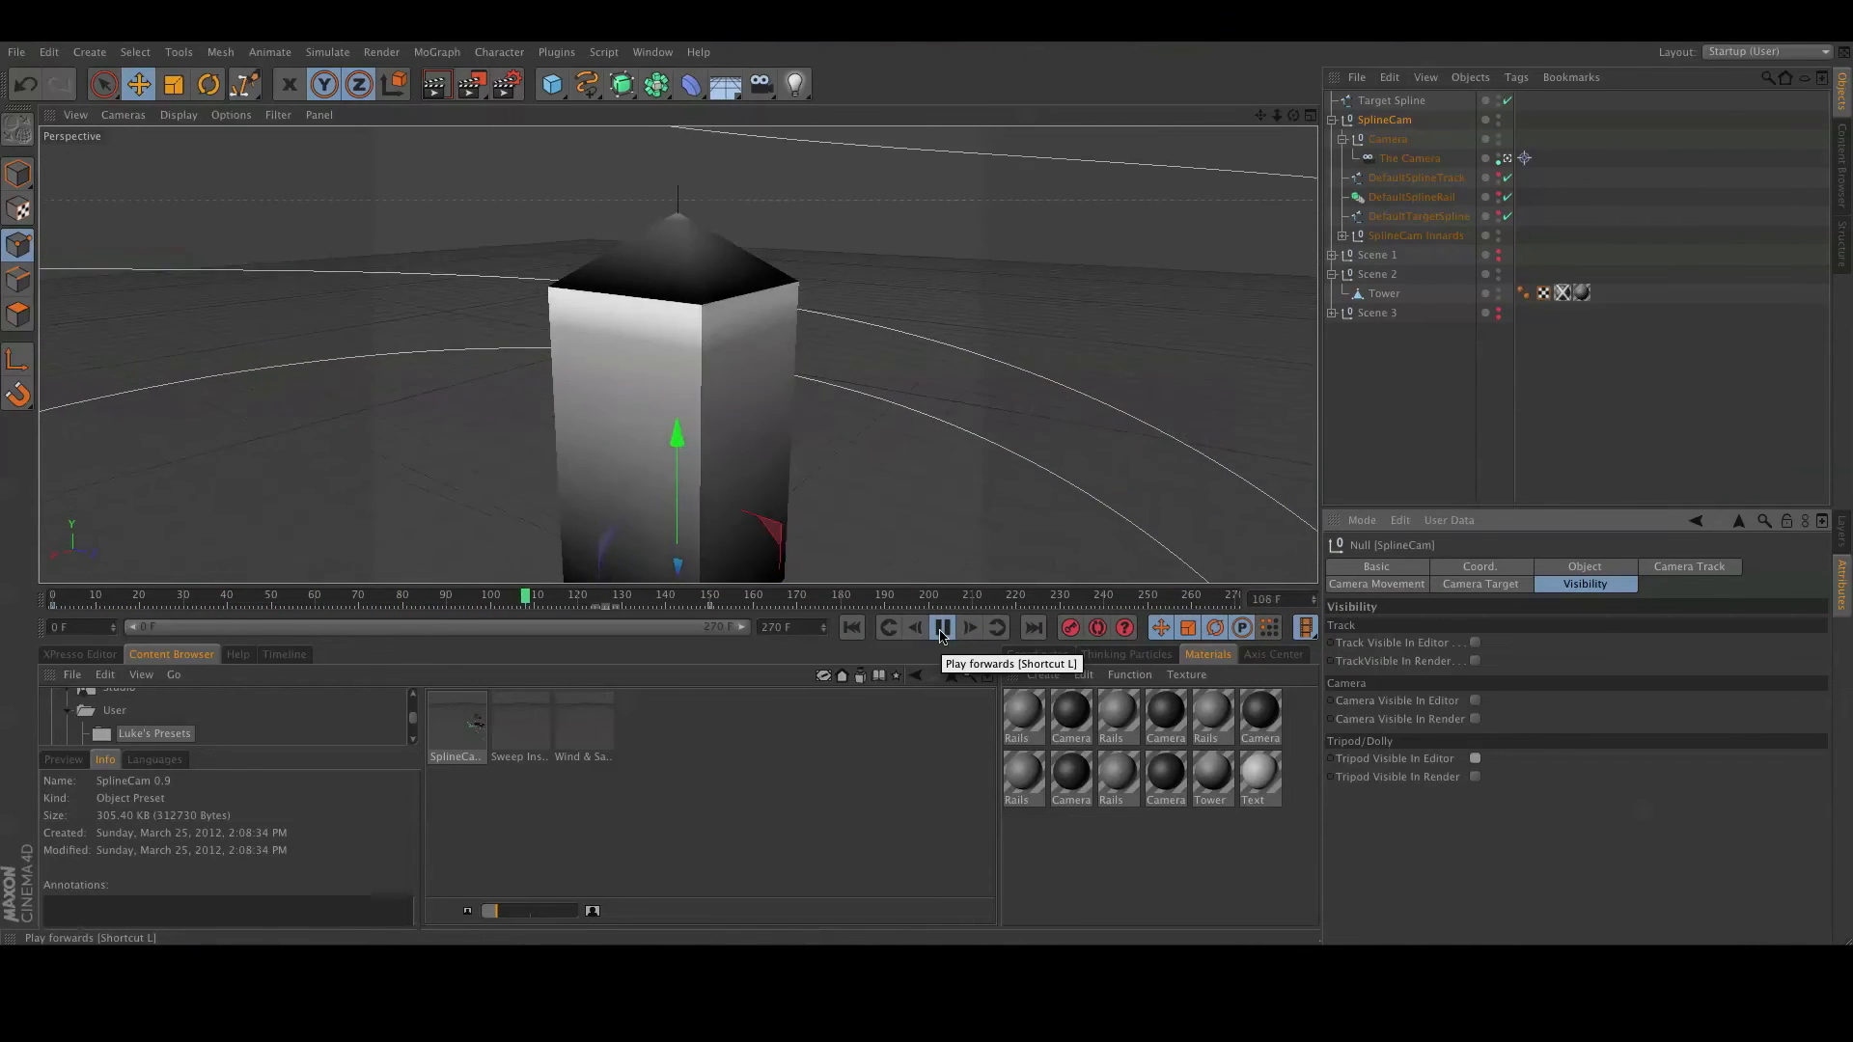
click(942, 629)
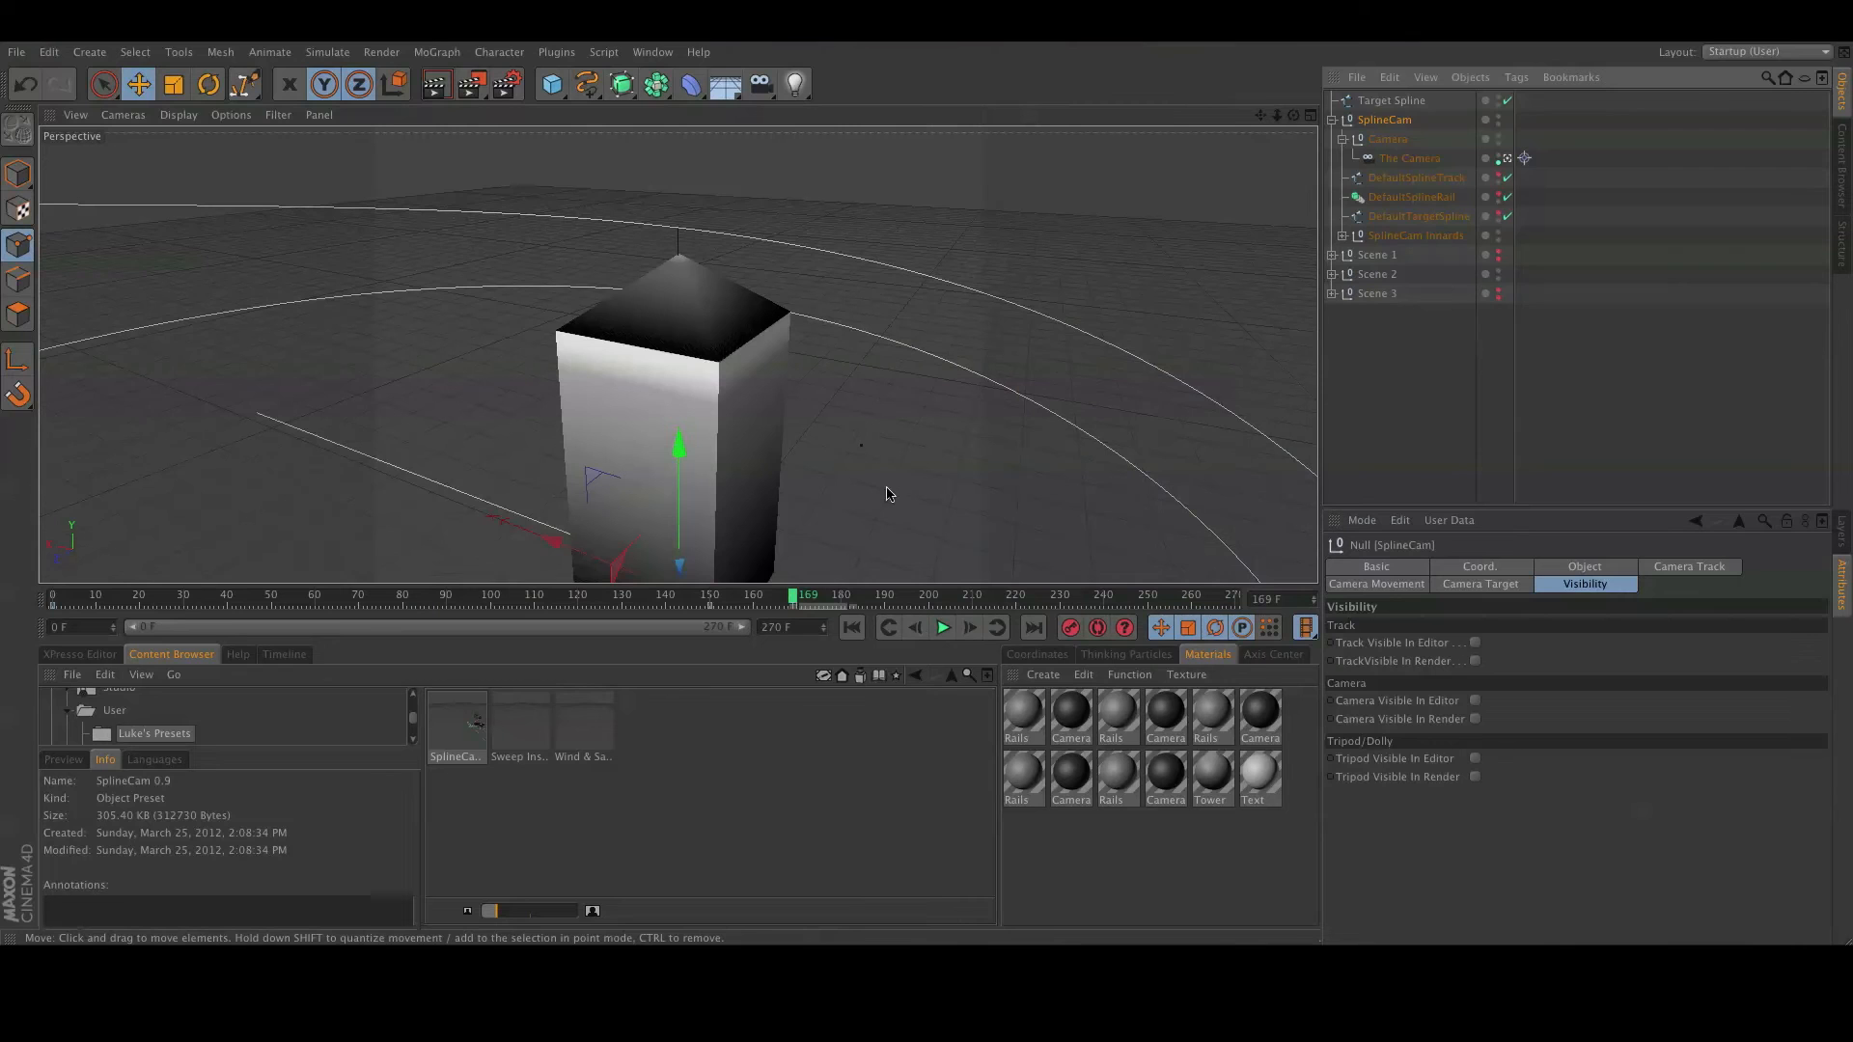
Hide Scene 2 and delete the Target Spline together with the SplineCam rig.
click(1499, 276)
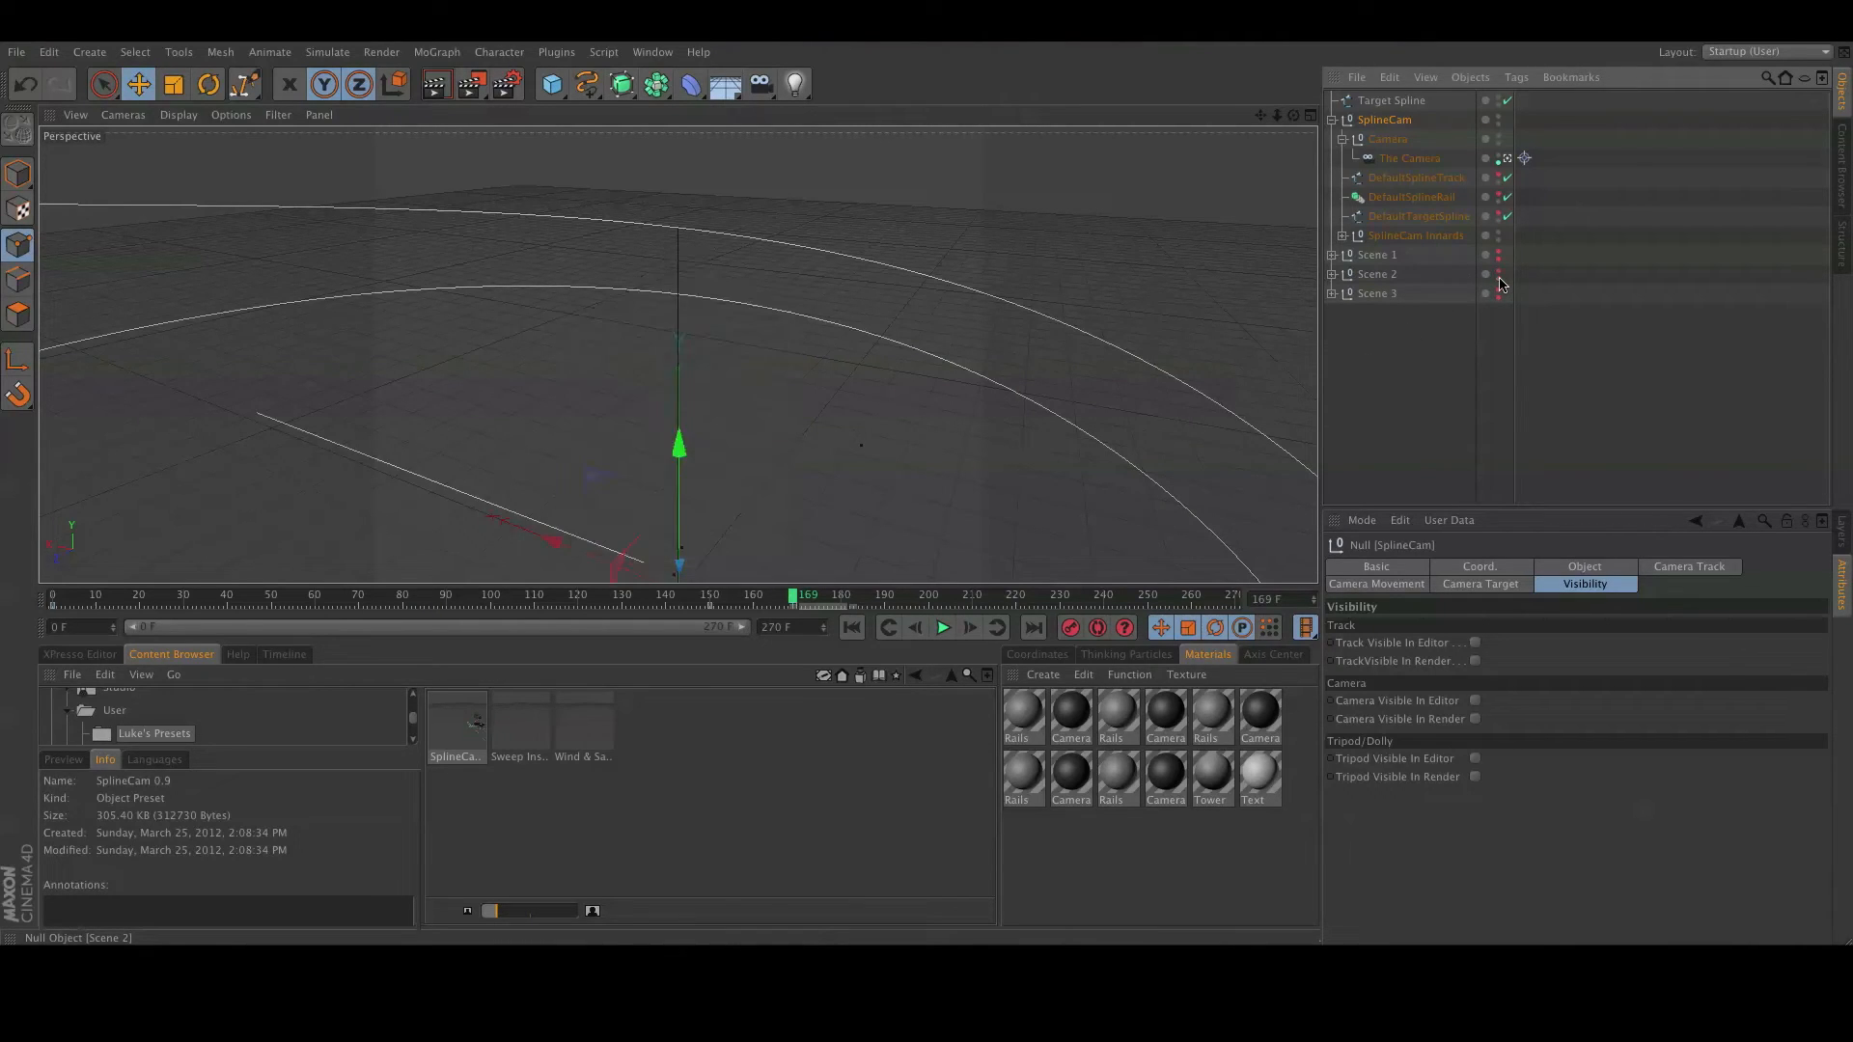
ctrl+click(1392, 102)
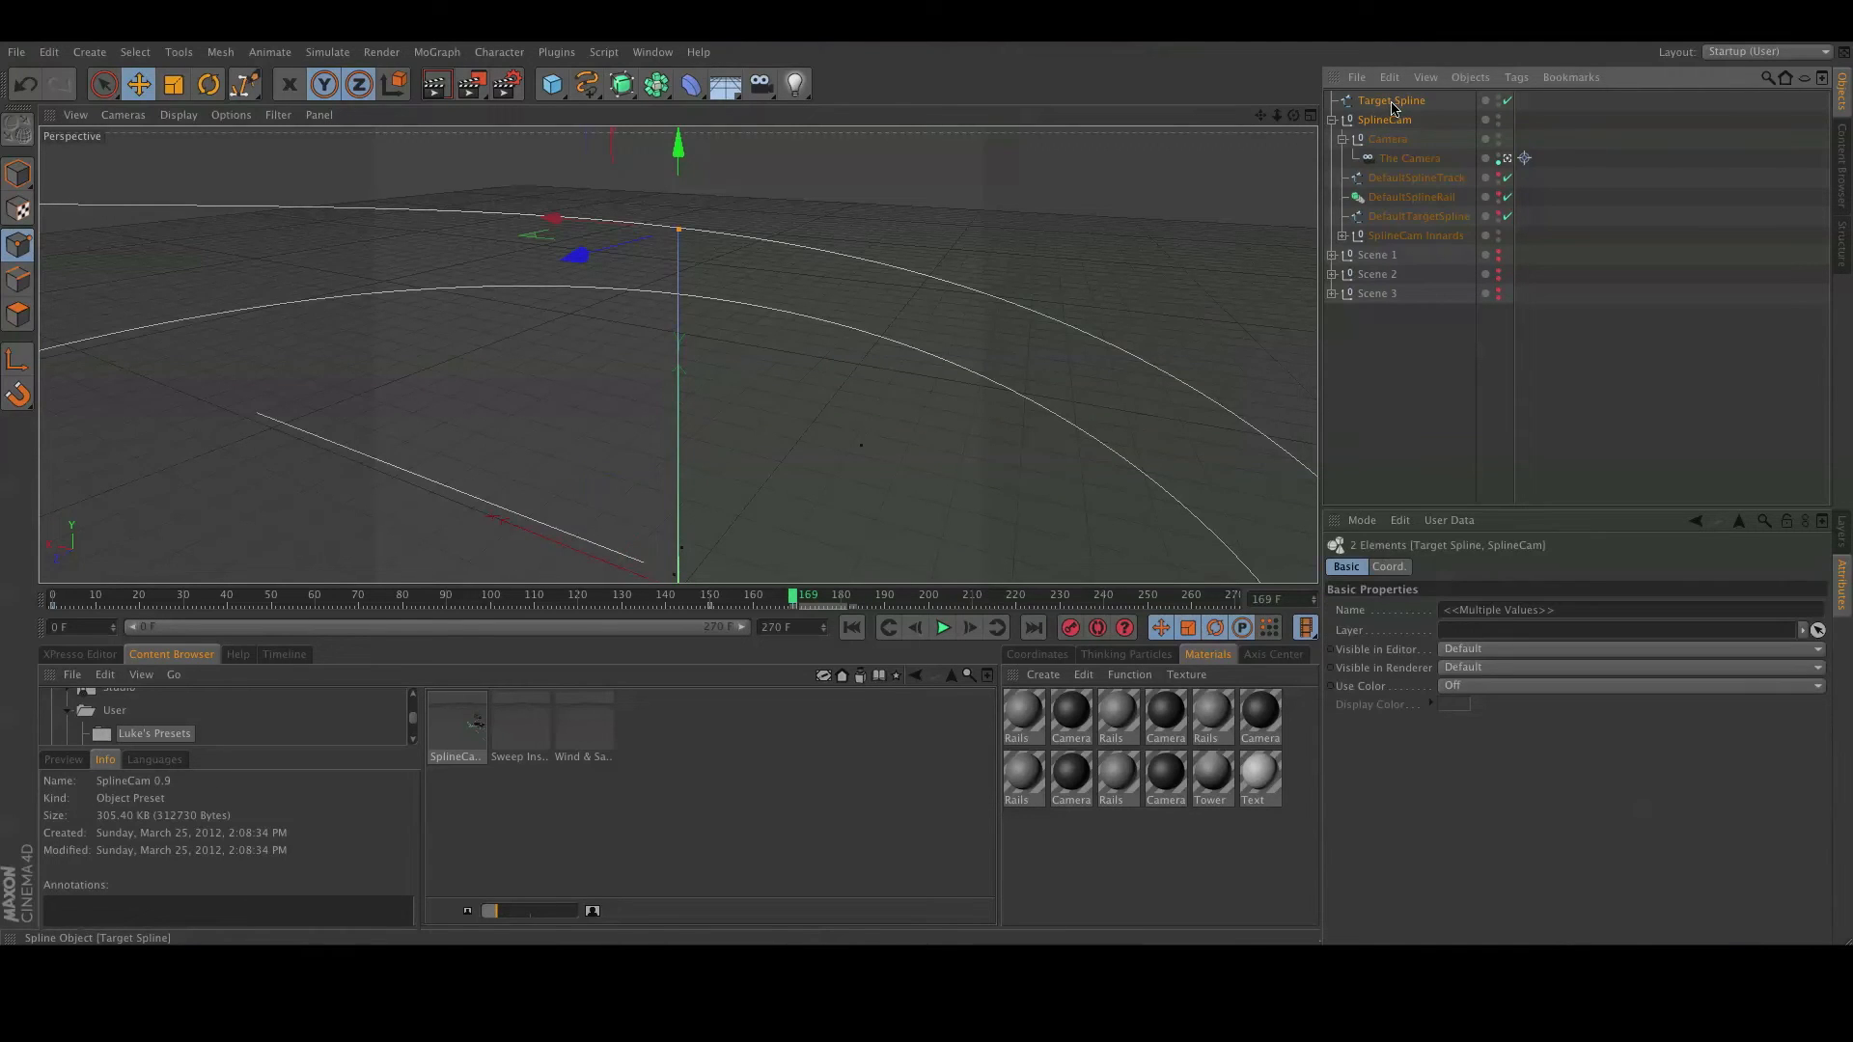
key(Delete)
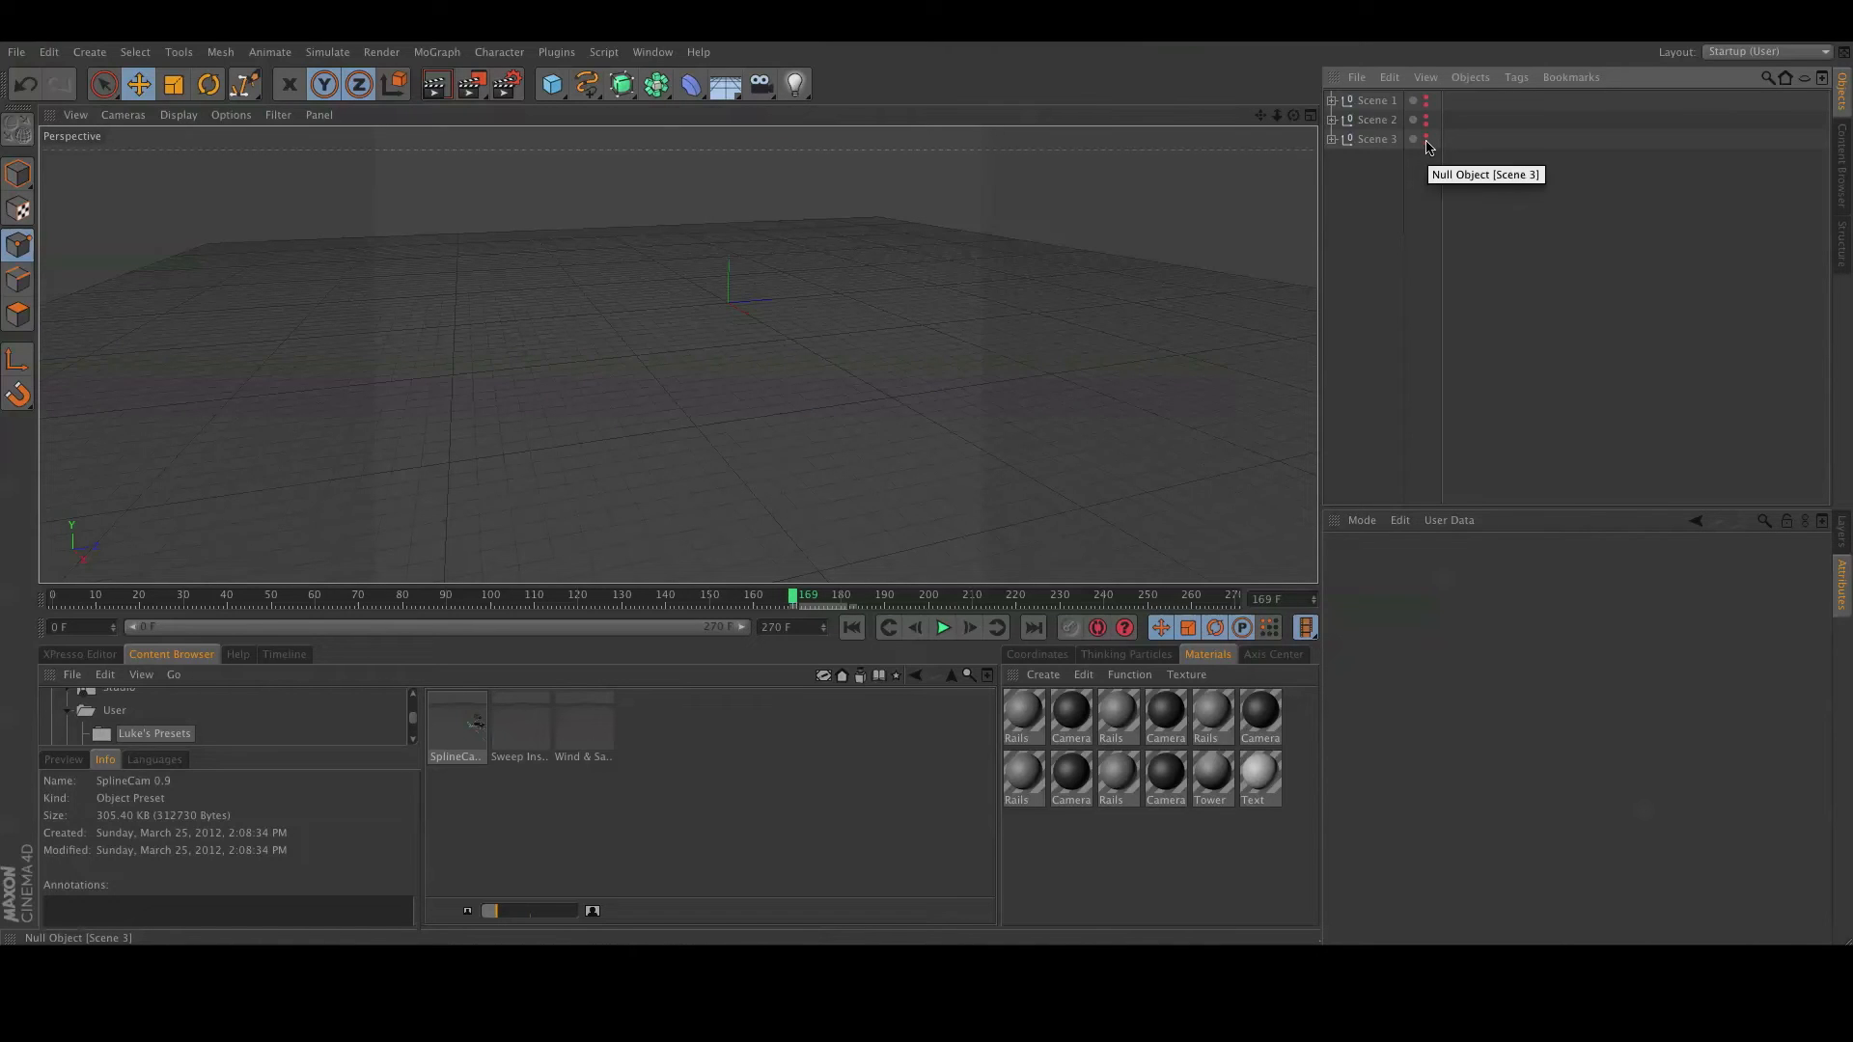
Show Scene 3 and add a fresh SplineCam 0.9 rig to it from the preset library.
click(1426, 138)
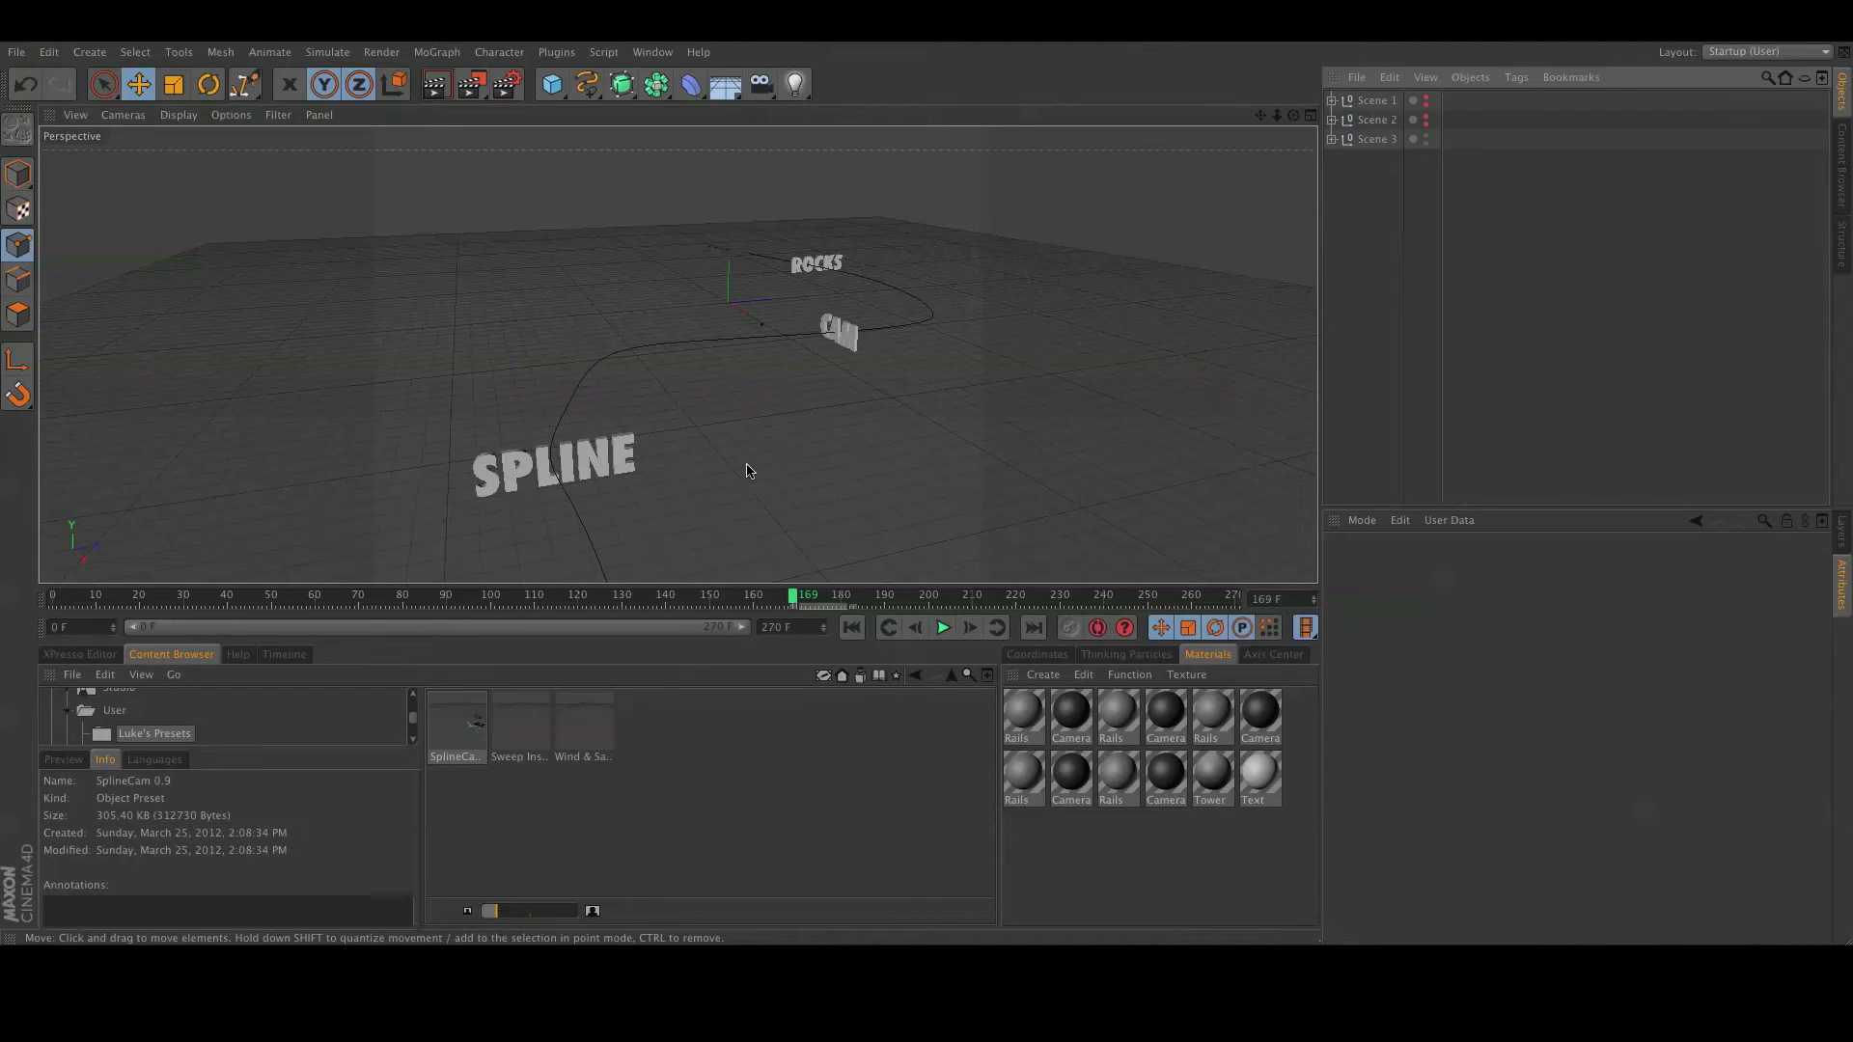
alt+drag(667, 531, 664, 515)
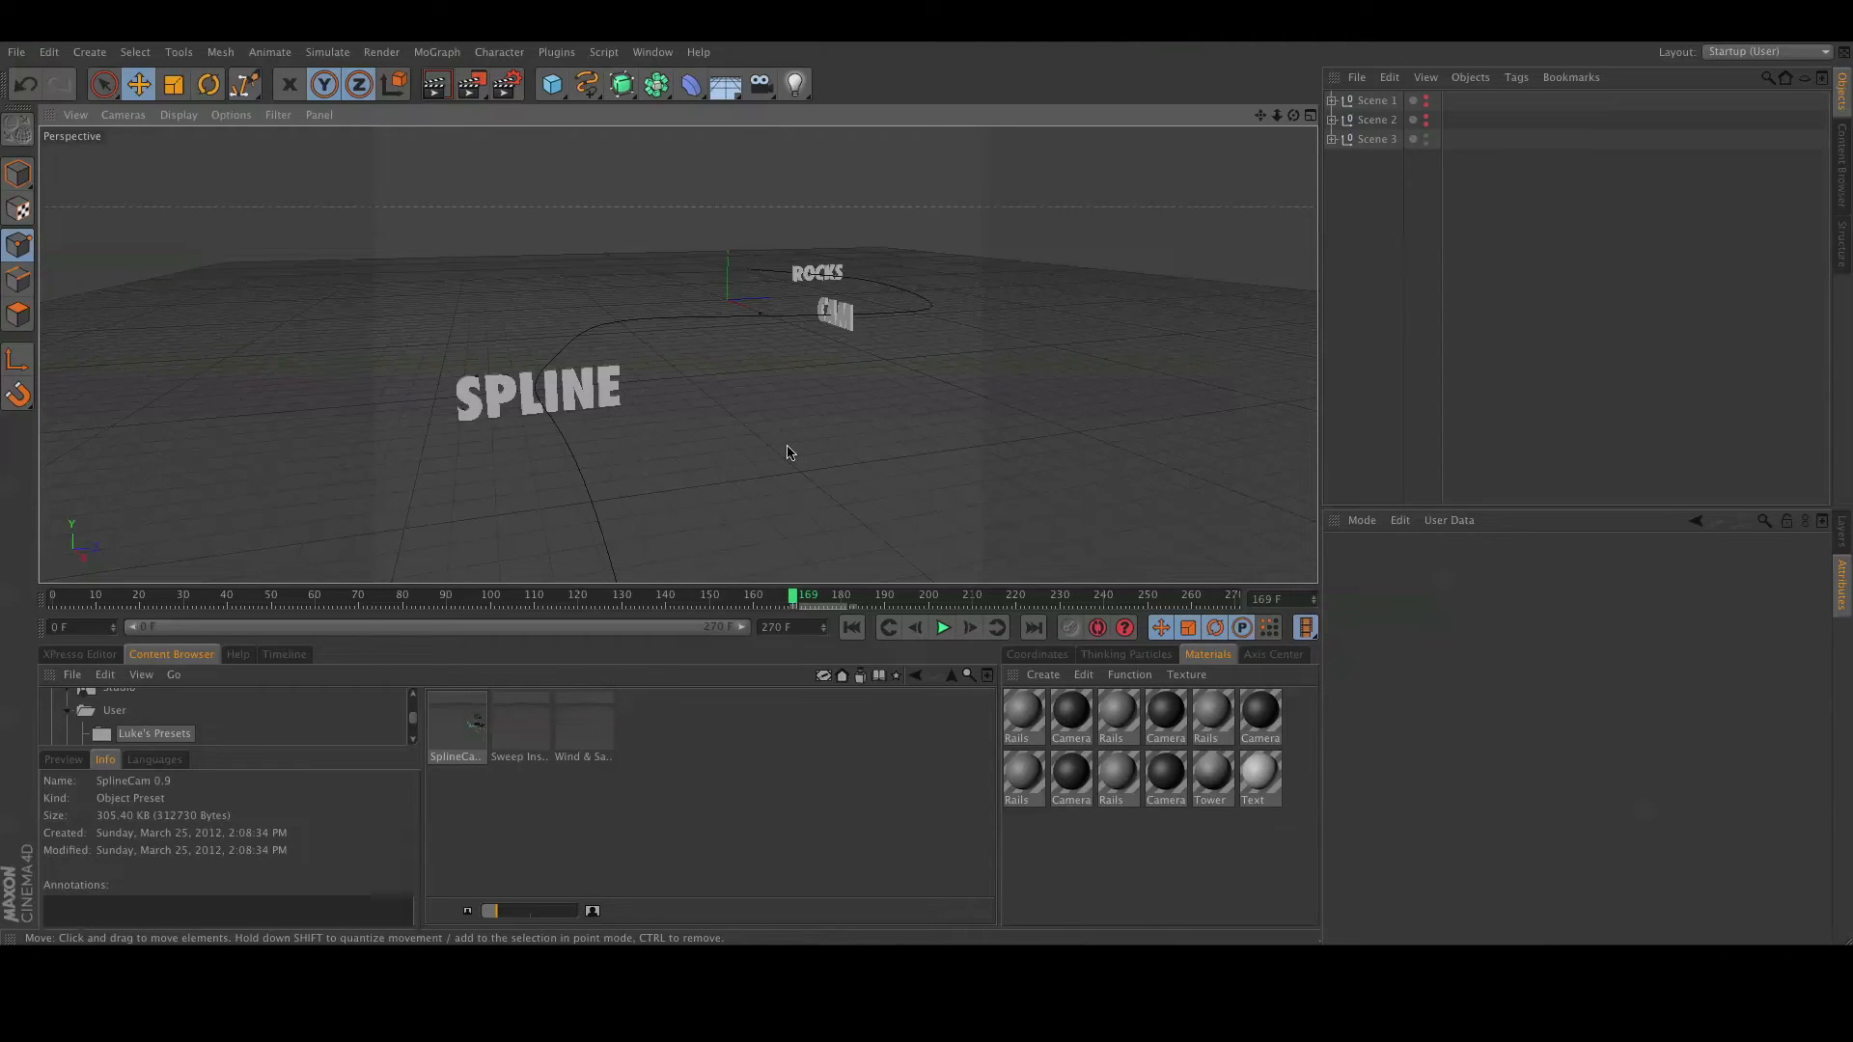
drag(460, 738, 765, 504)
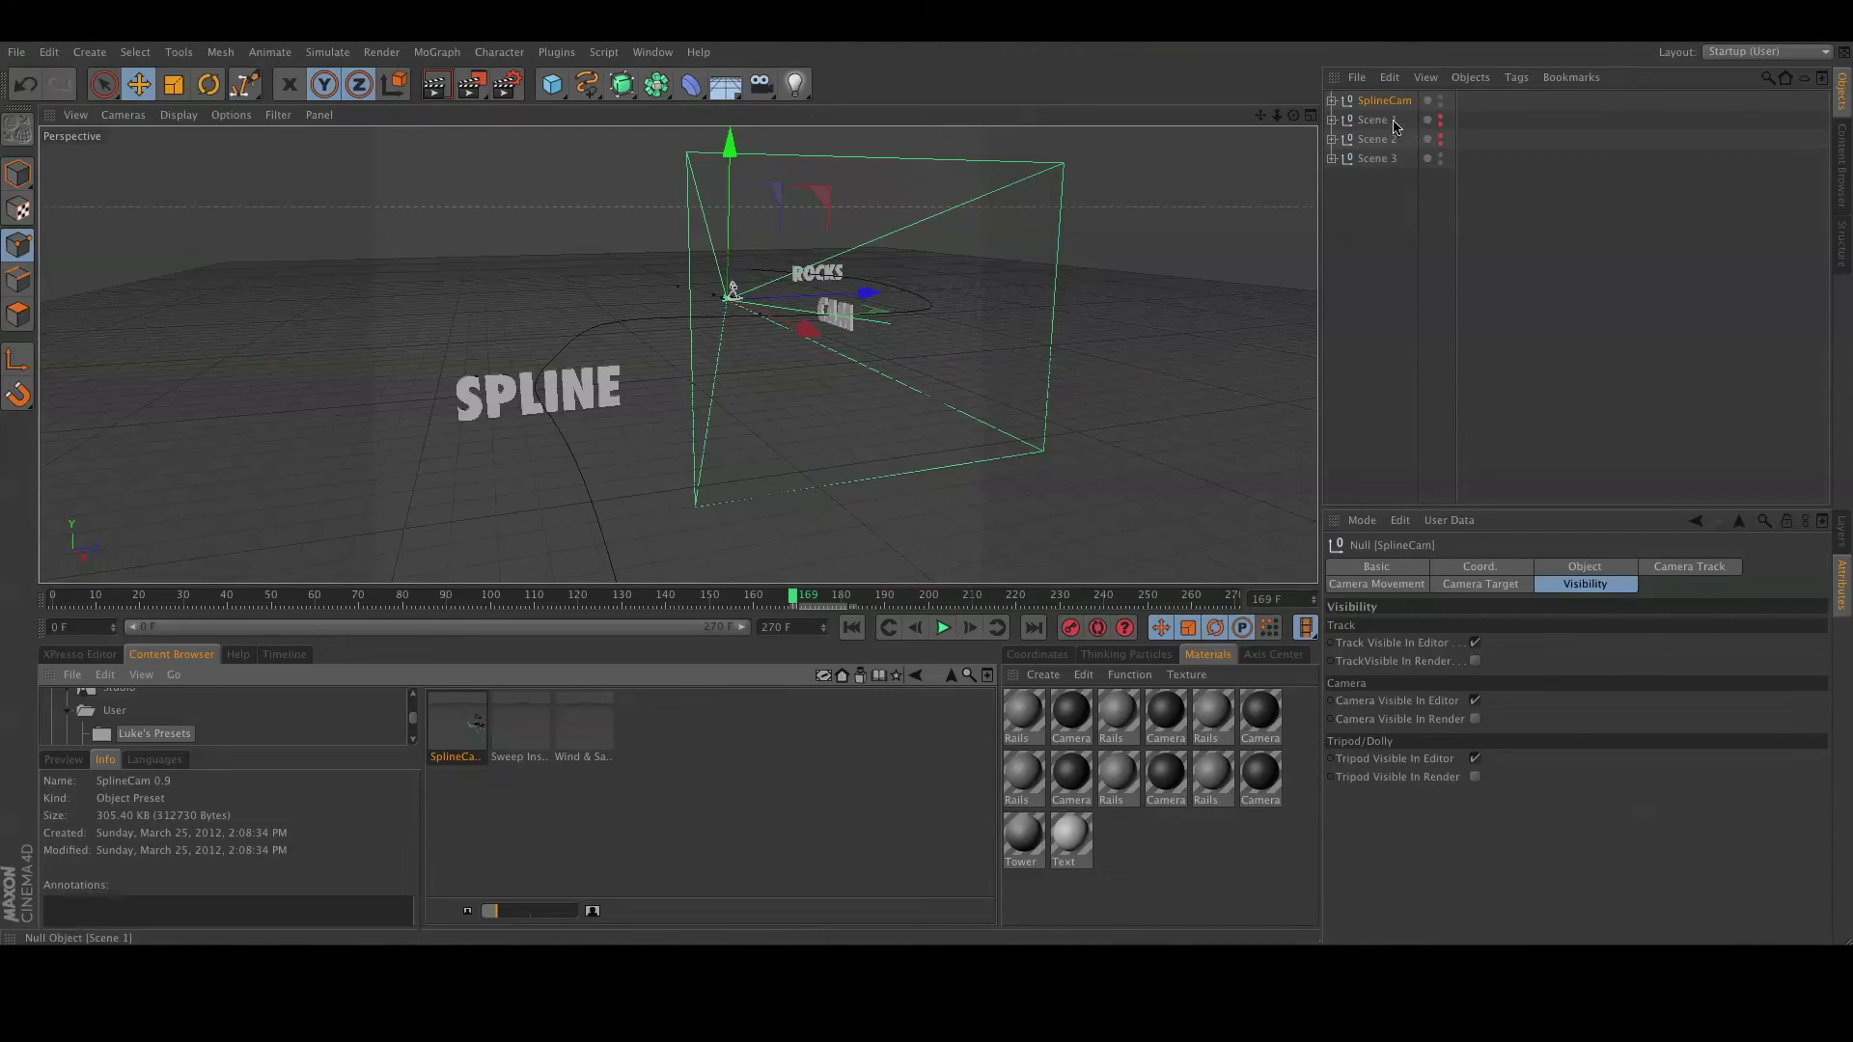
Assign Scene 3's Track spline as the spline in use for SplineCam's camera track.
click(1332, 101)
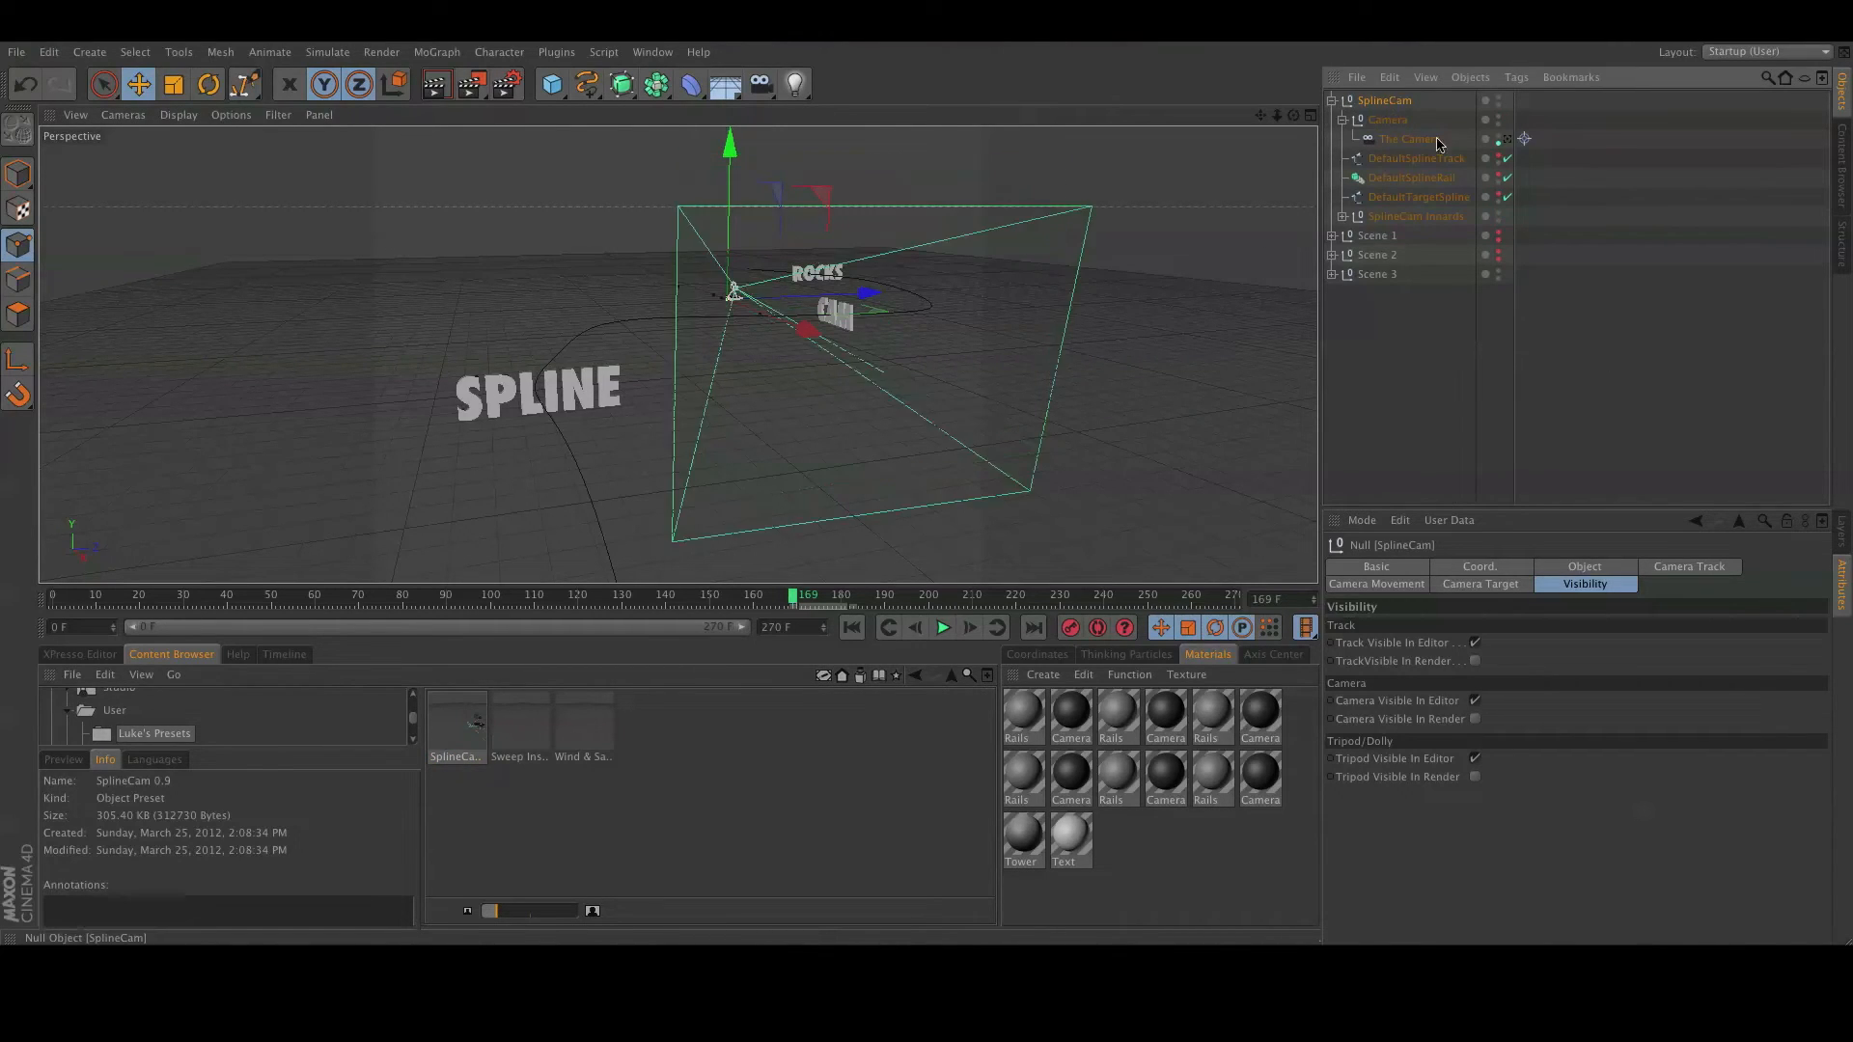
click(1689, 568)
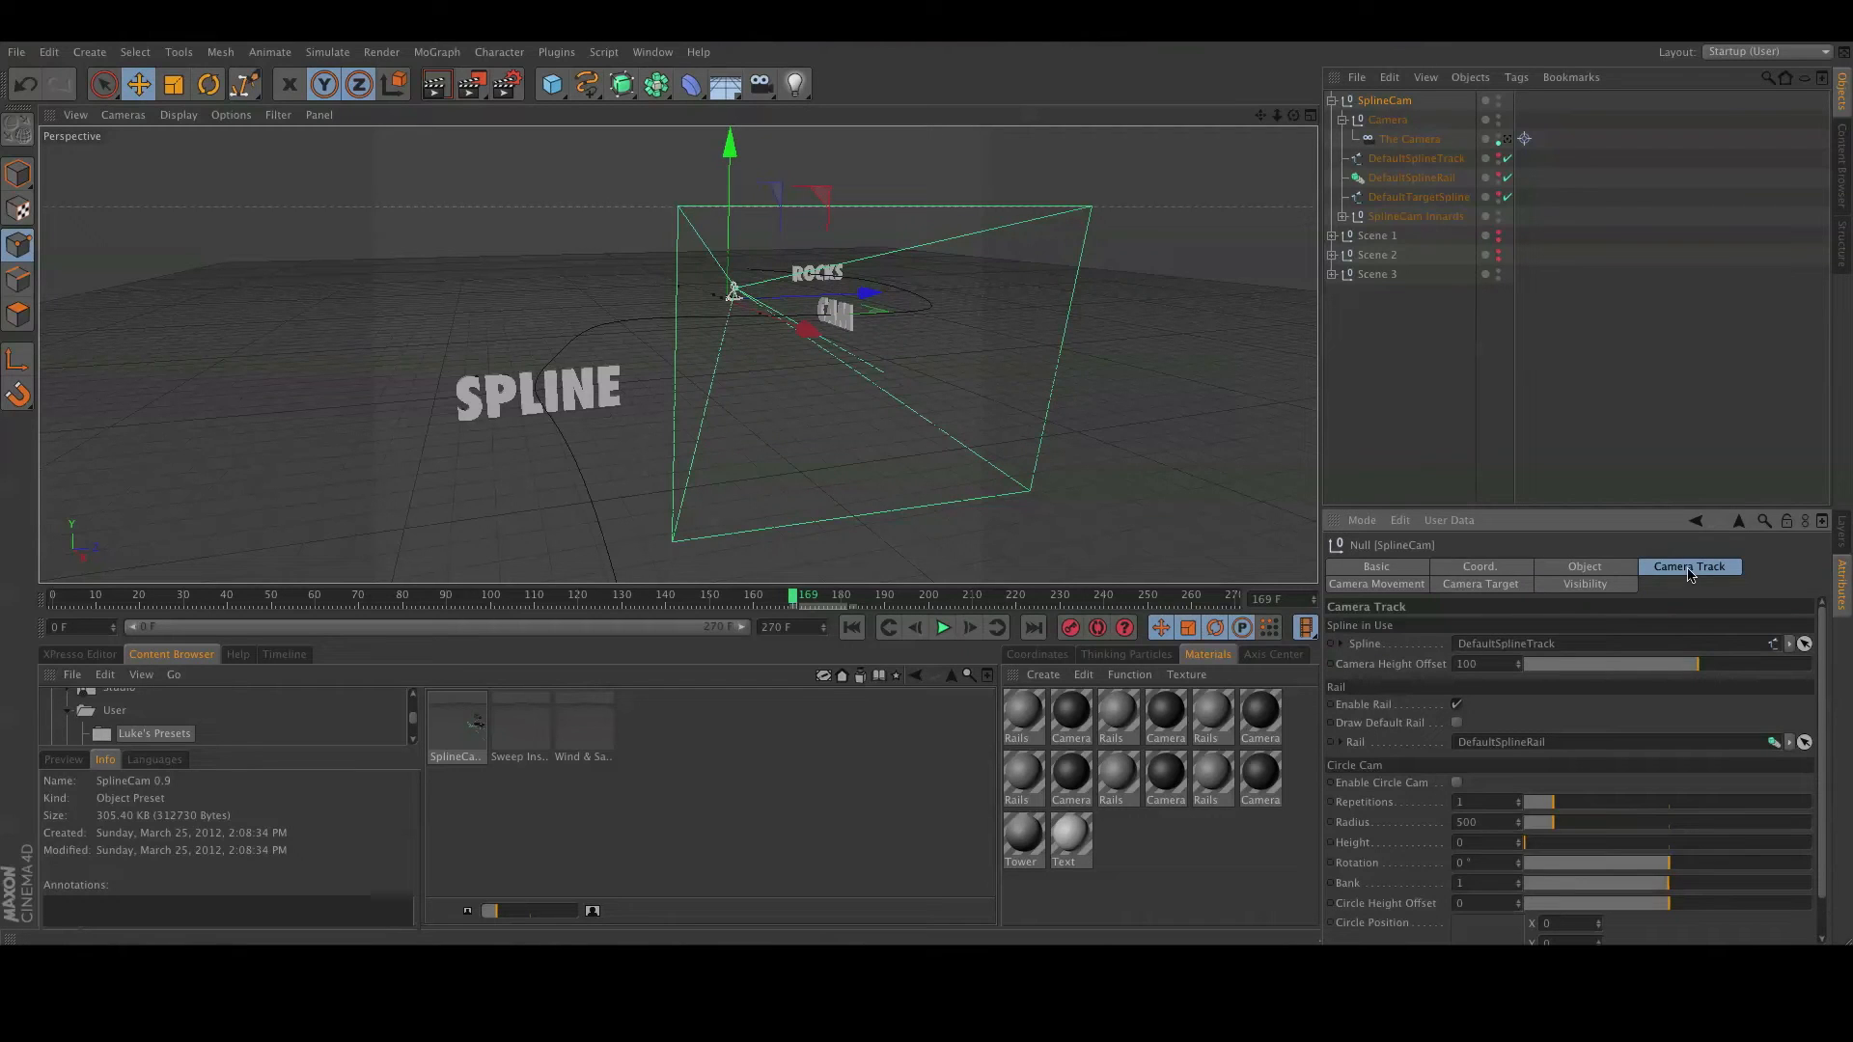
click(1331, 275)
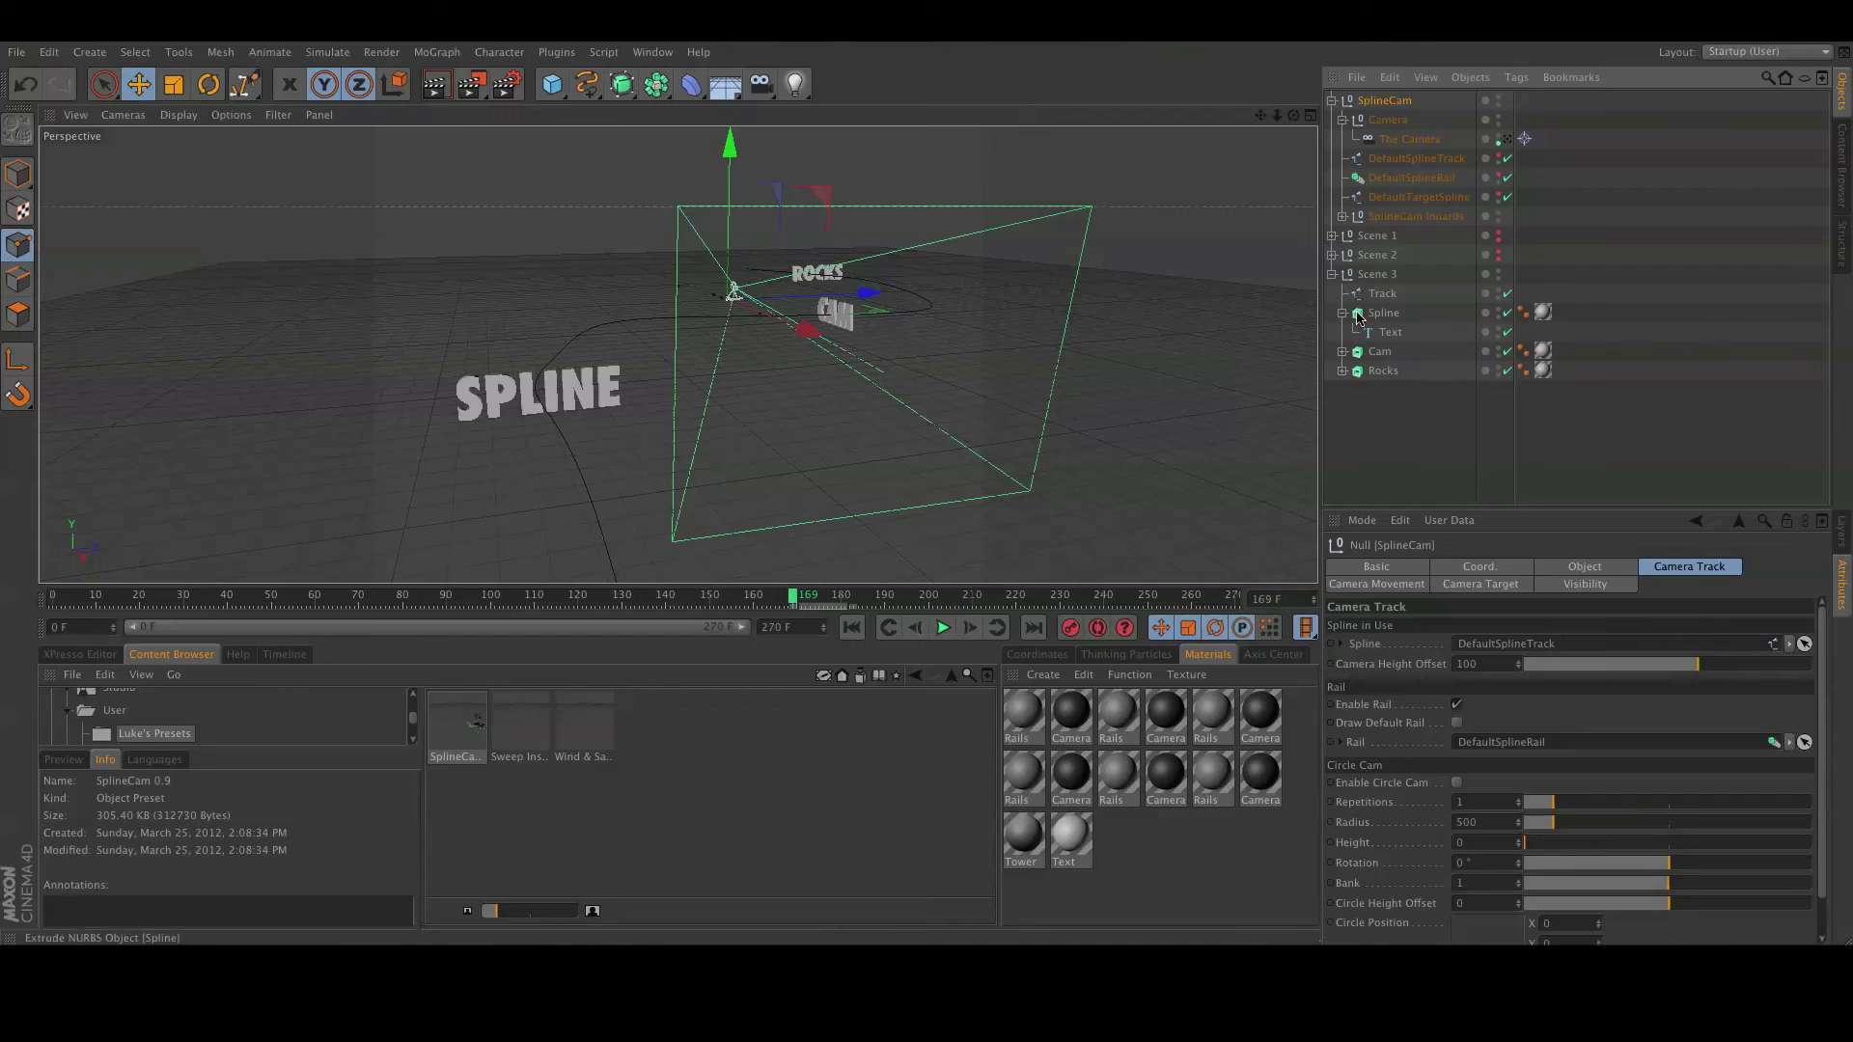
click(1342, 313)
click(1380, 295)
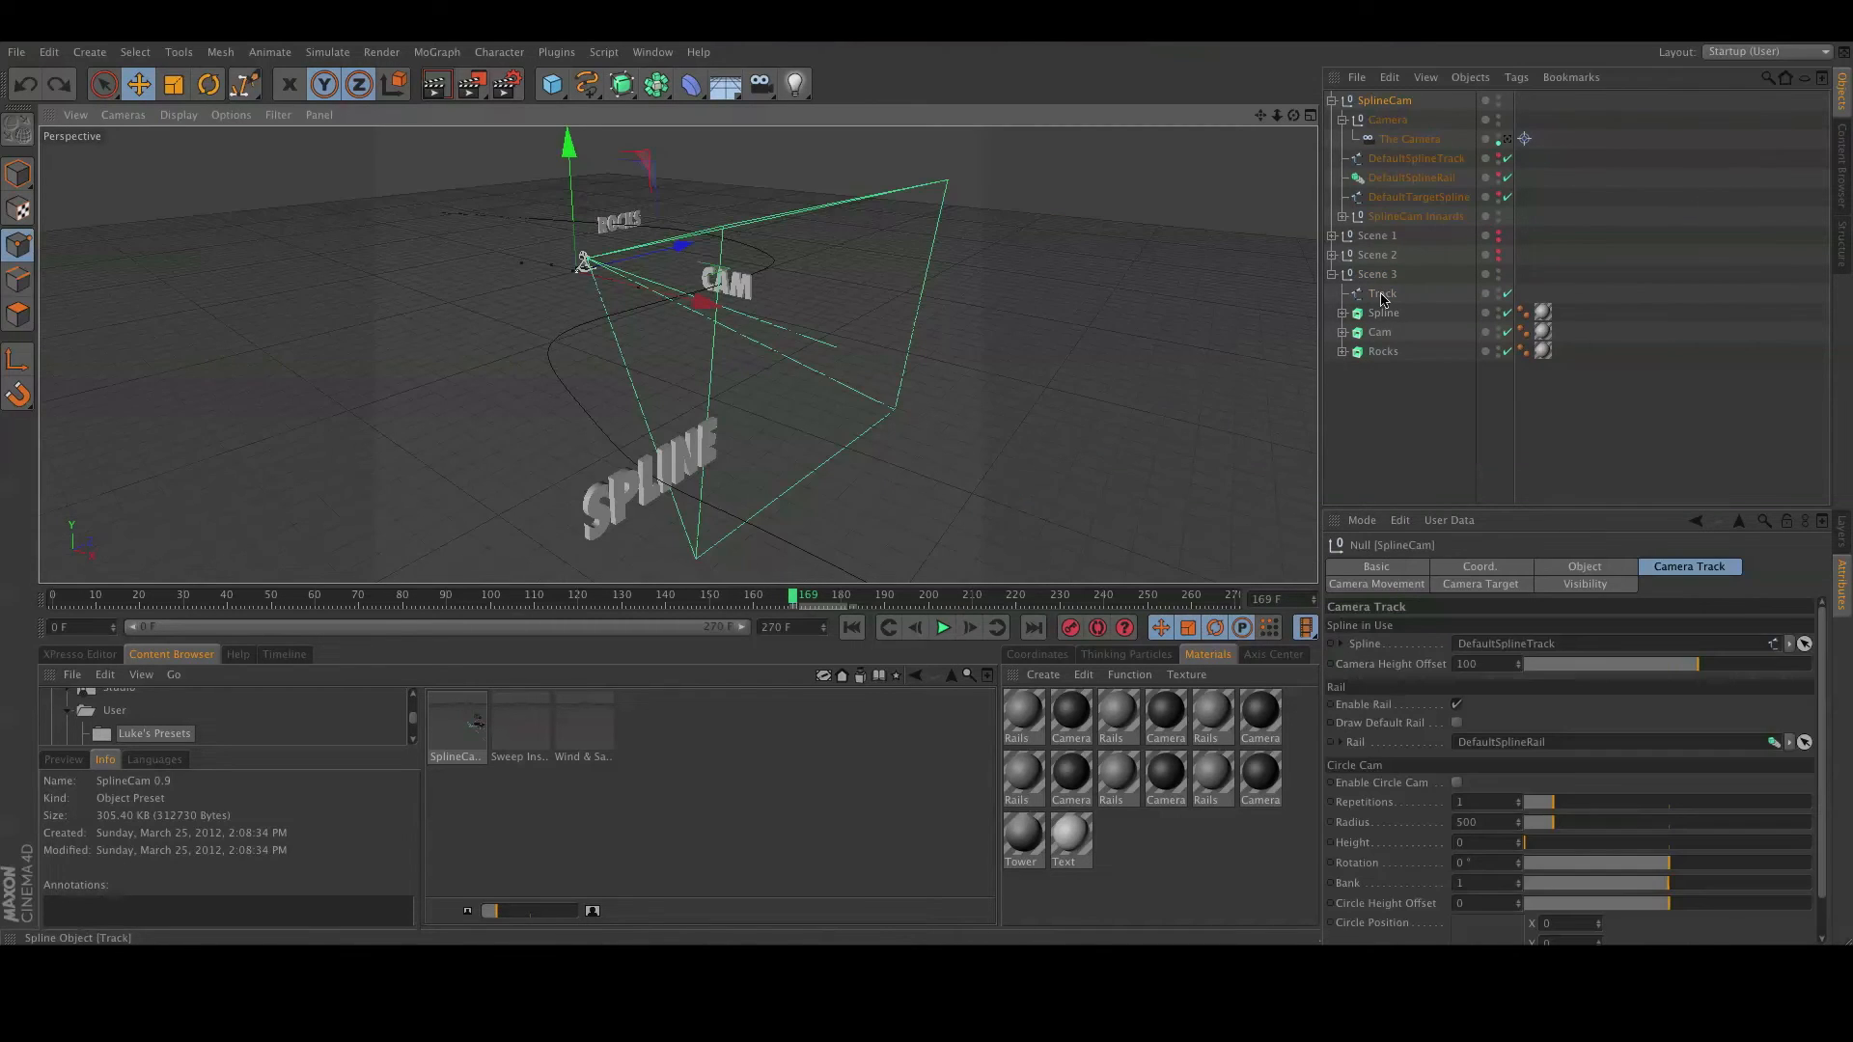
click(1383, 295)
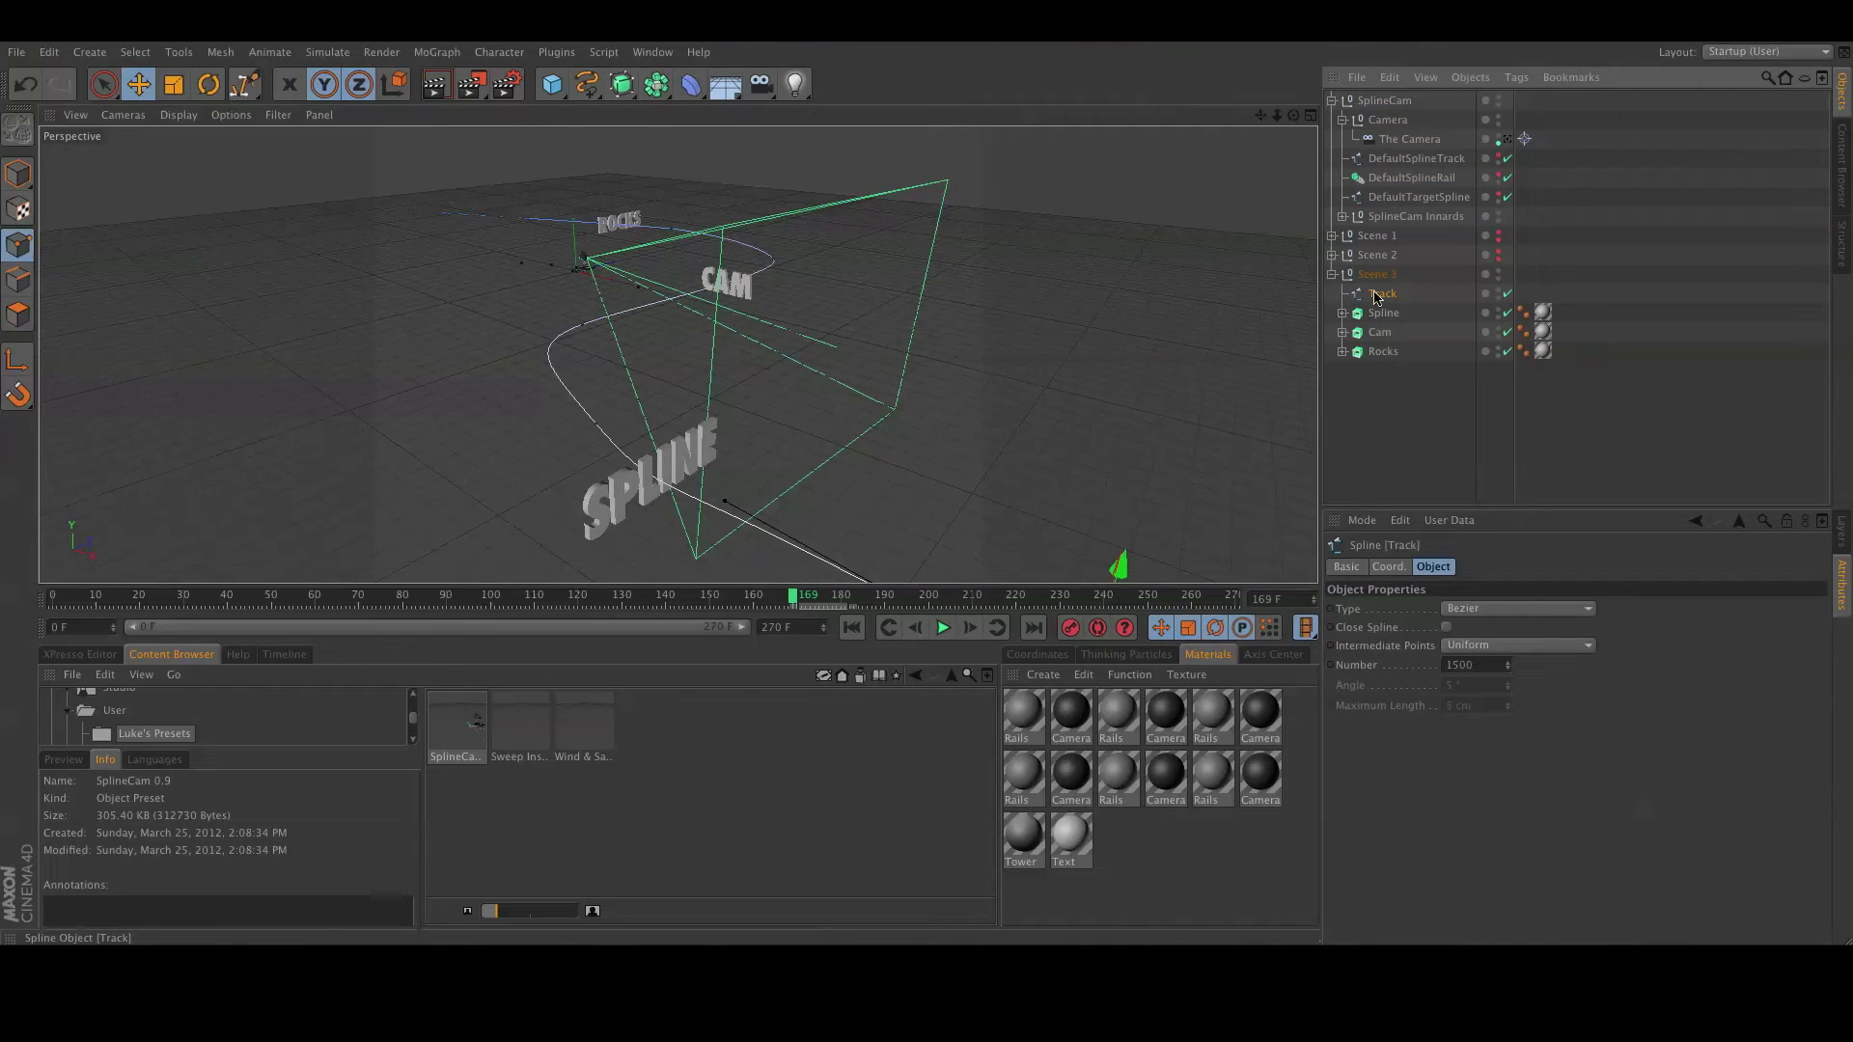
drag(1374, 105, 1507, 645)
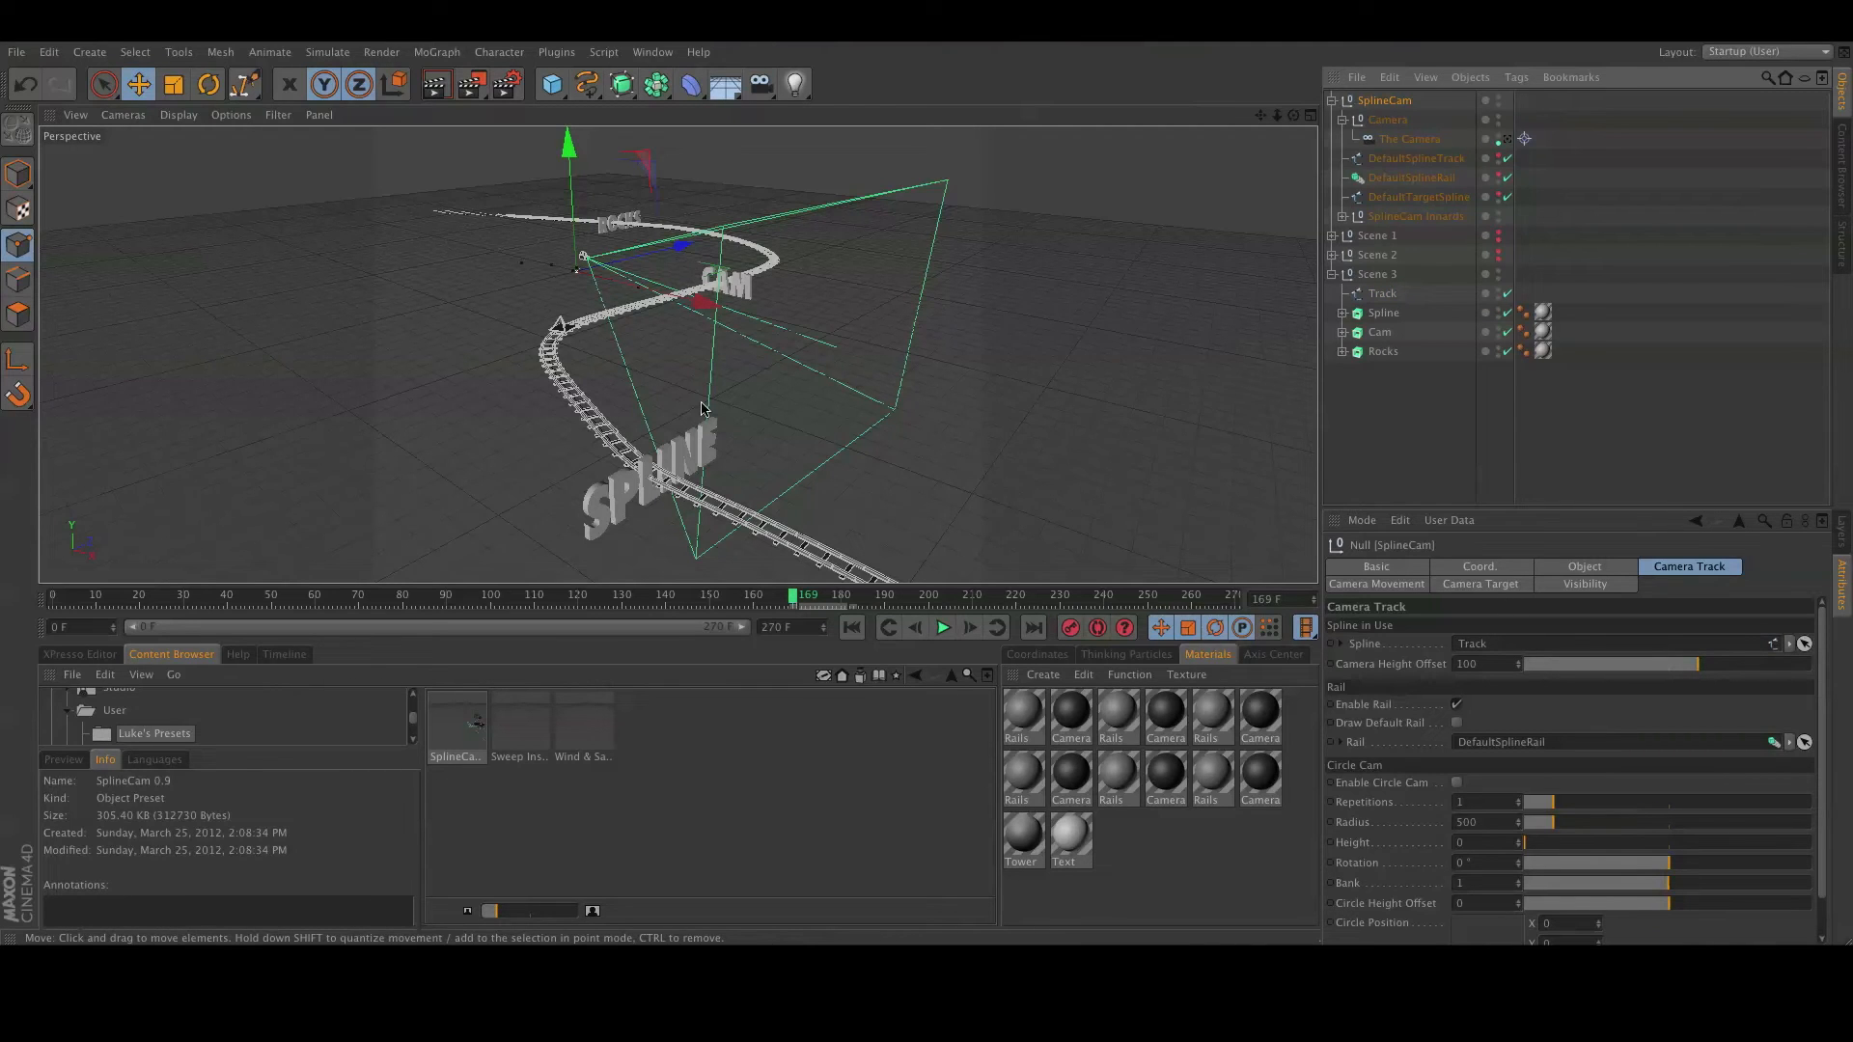
alt+drag(741, 480, 602, 451)
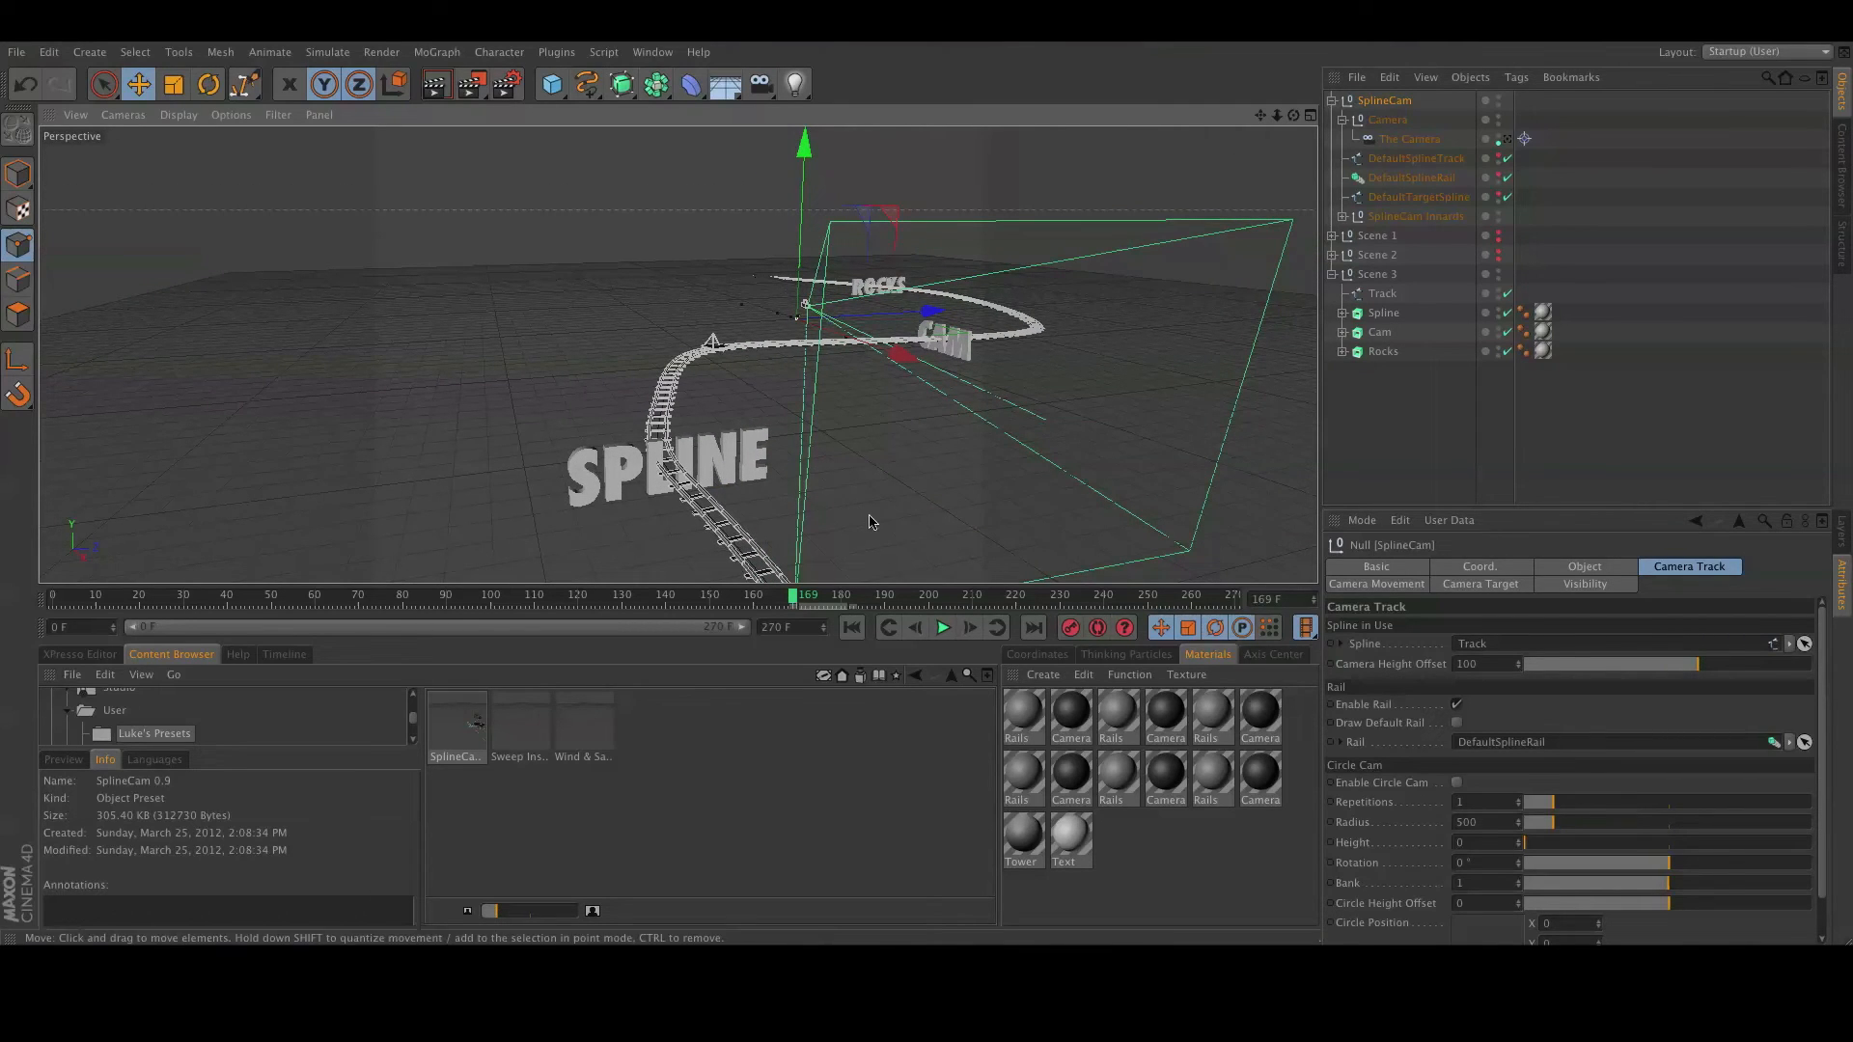
Hide SplineCam's track and tripod in the editor, leaving its camera visible.
click(1568, 587)
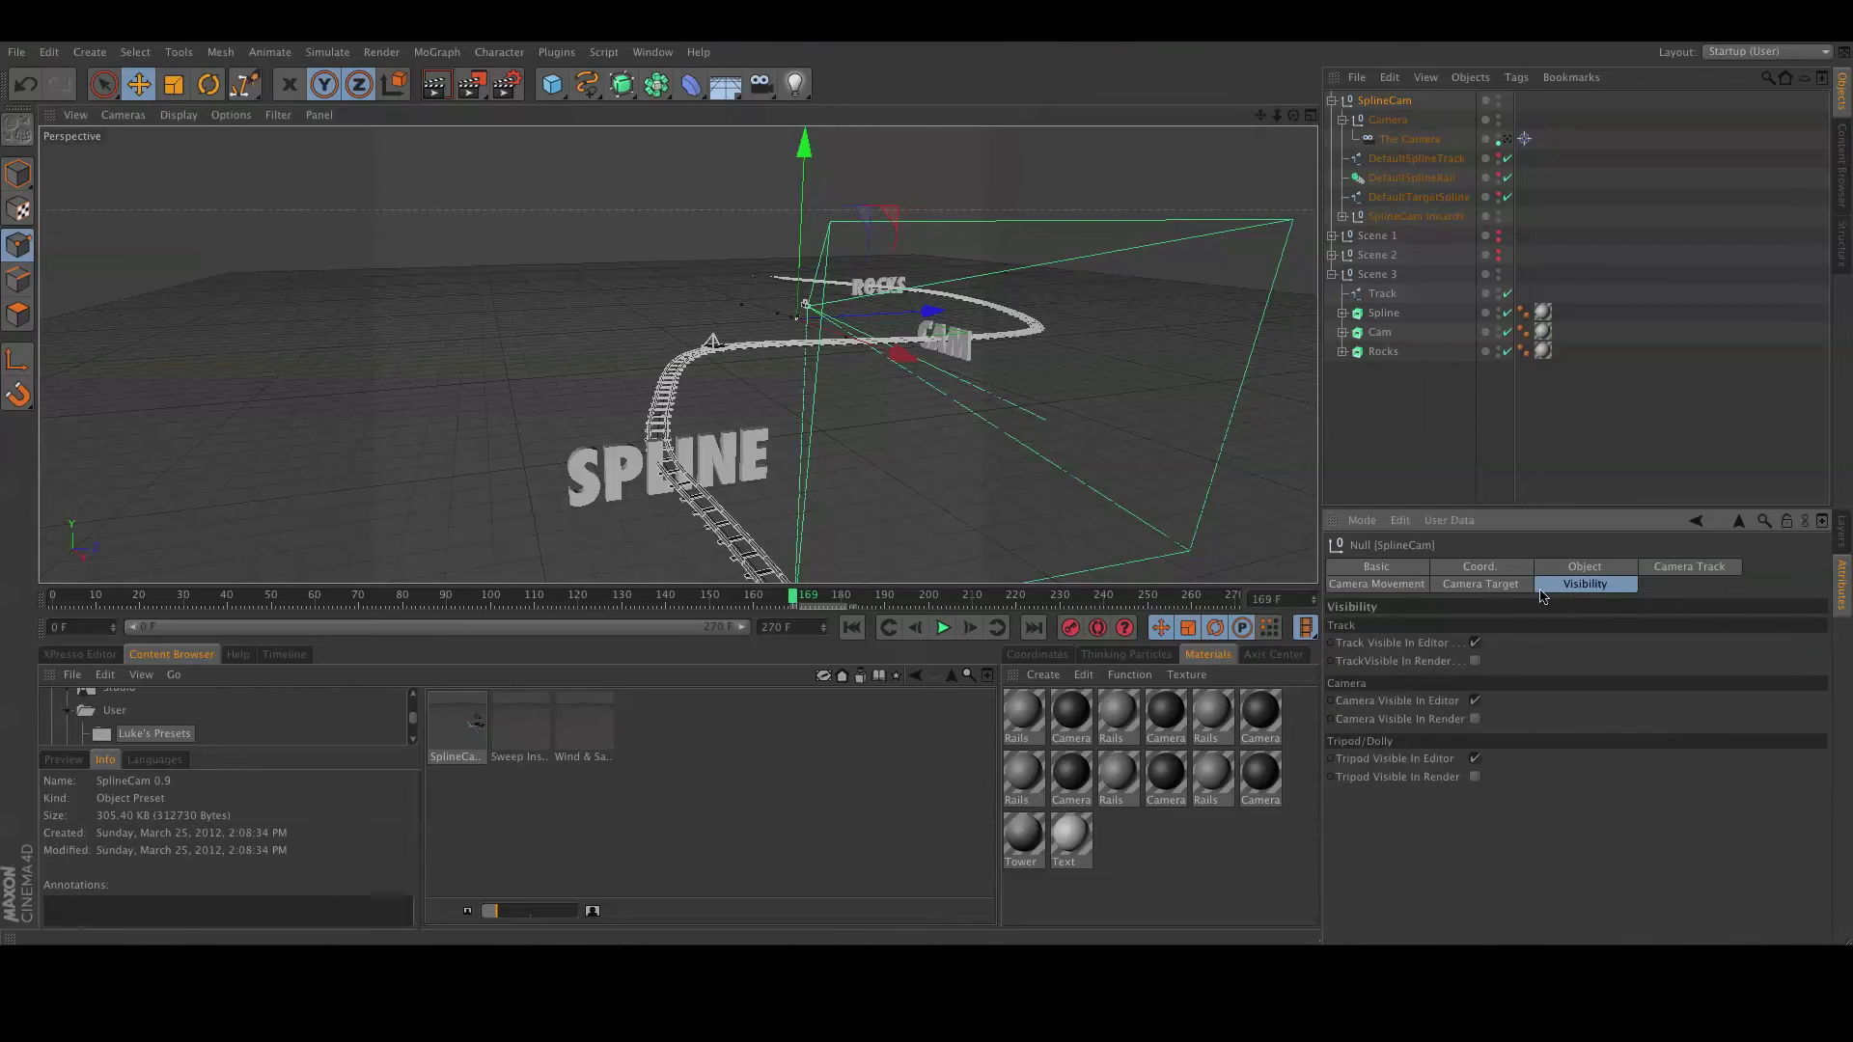
click(1475, 642)
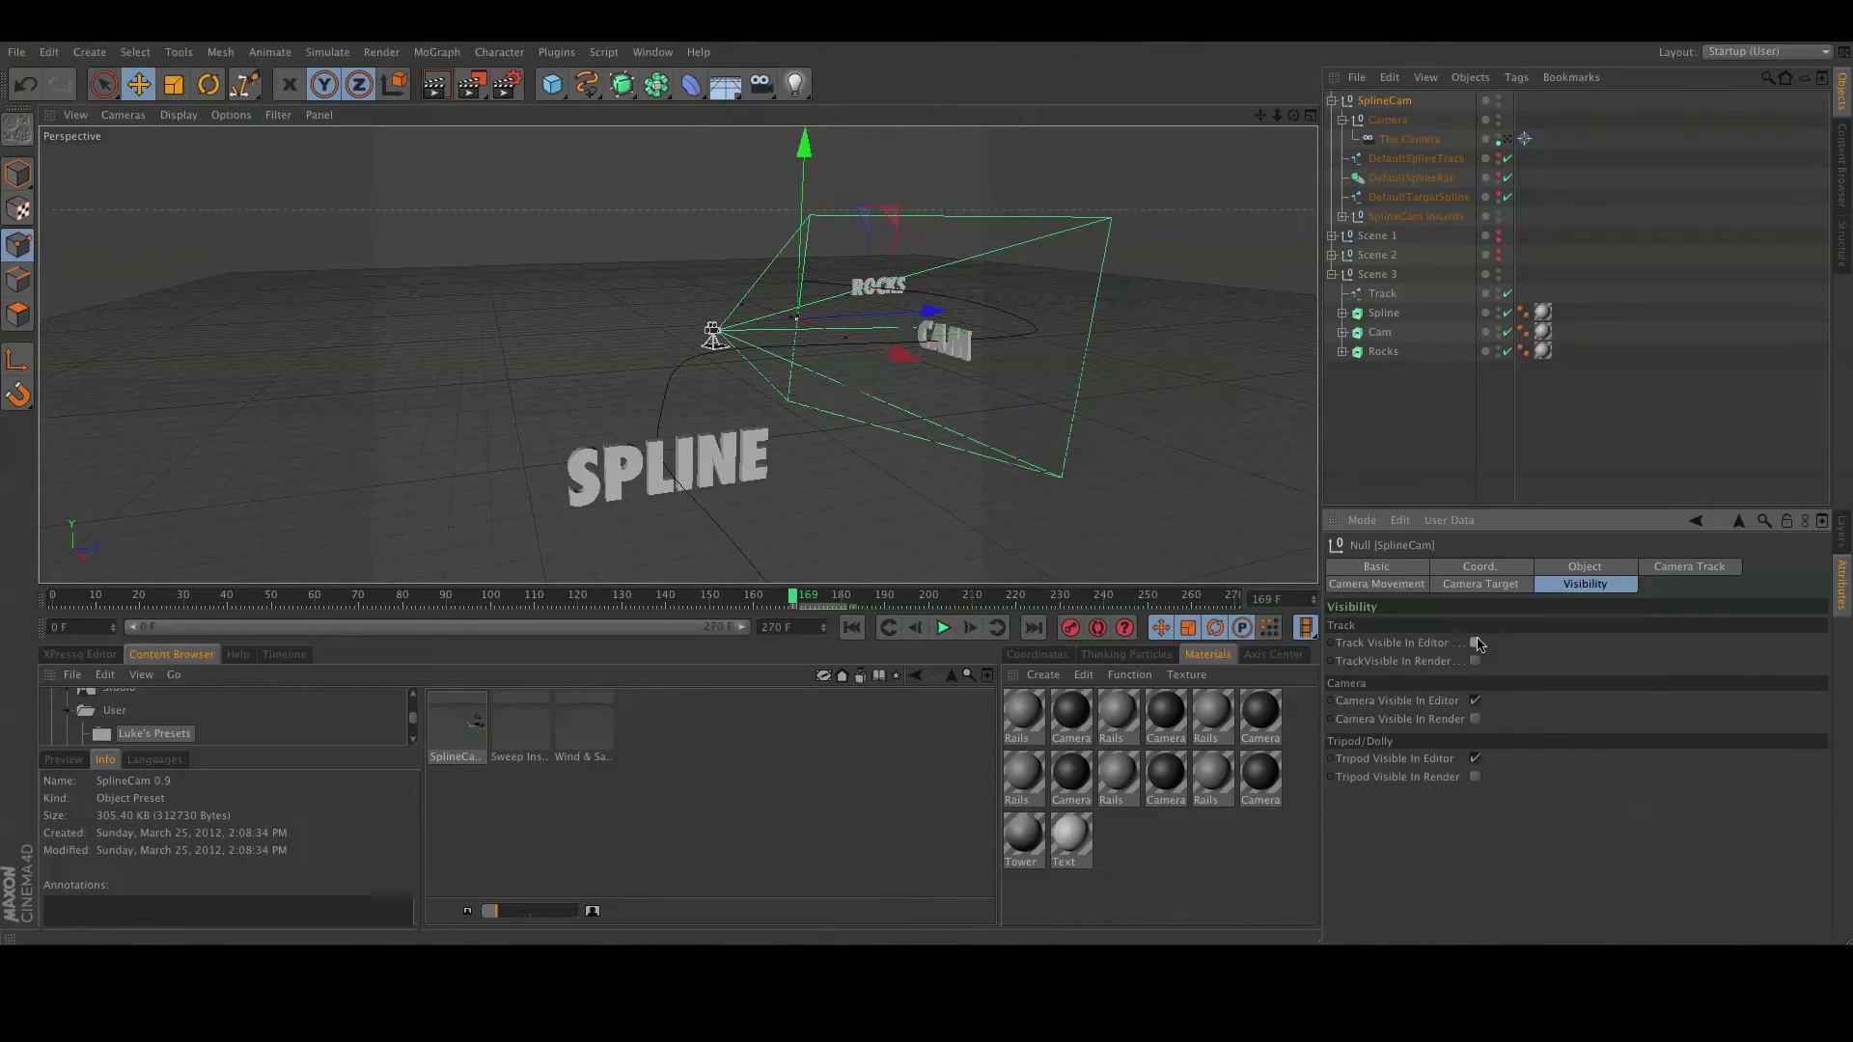
click(1475, 759)
alt+drag(999, 514, 1040, 500)
mouse_move(845, 447)
alt+mouse_down()
mouse_move(913, 459)
mouse_move(870, 465)
alt+mouse_up()
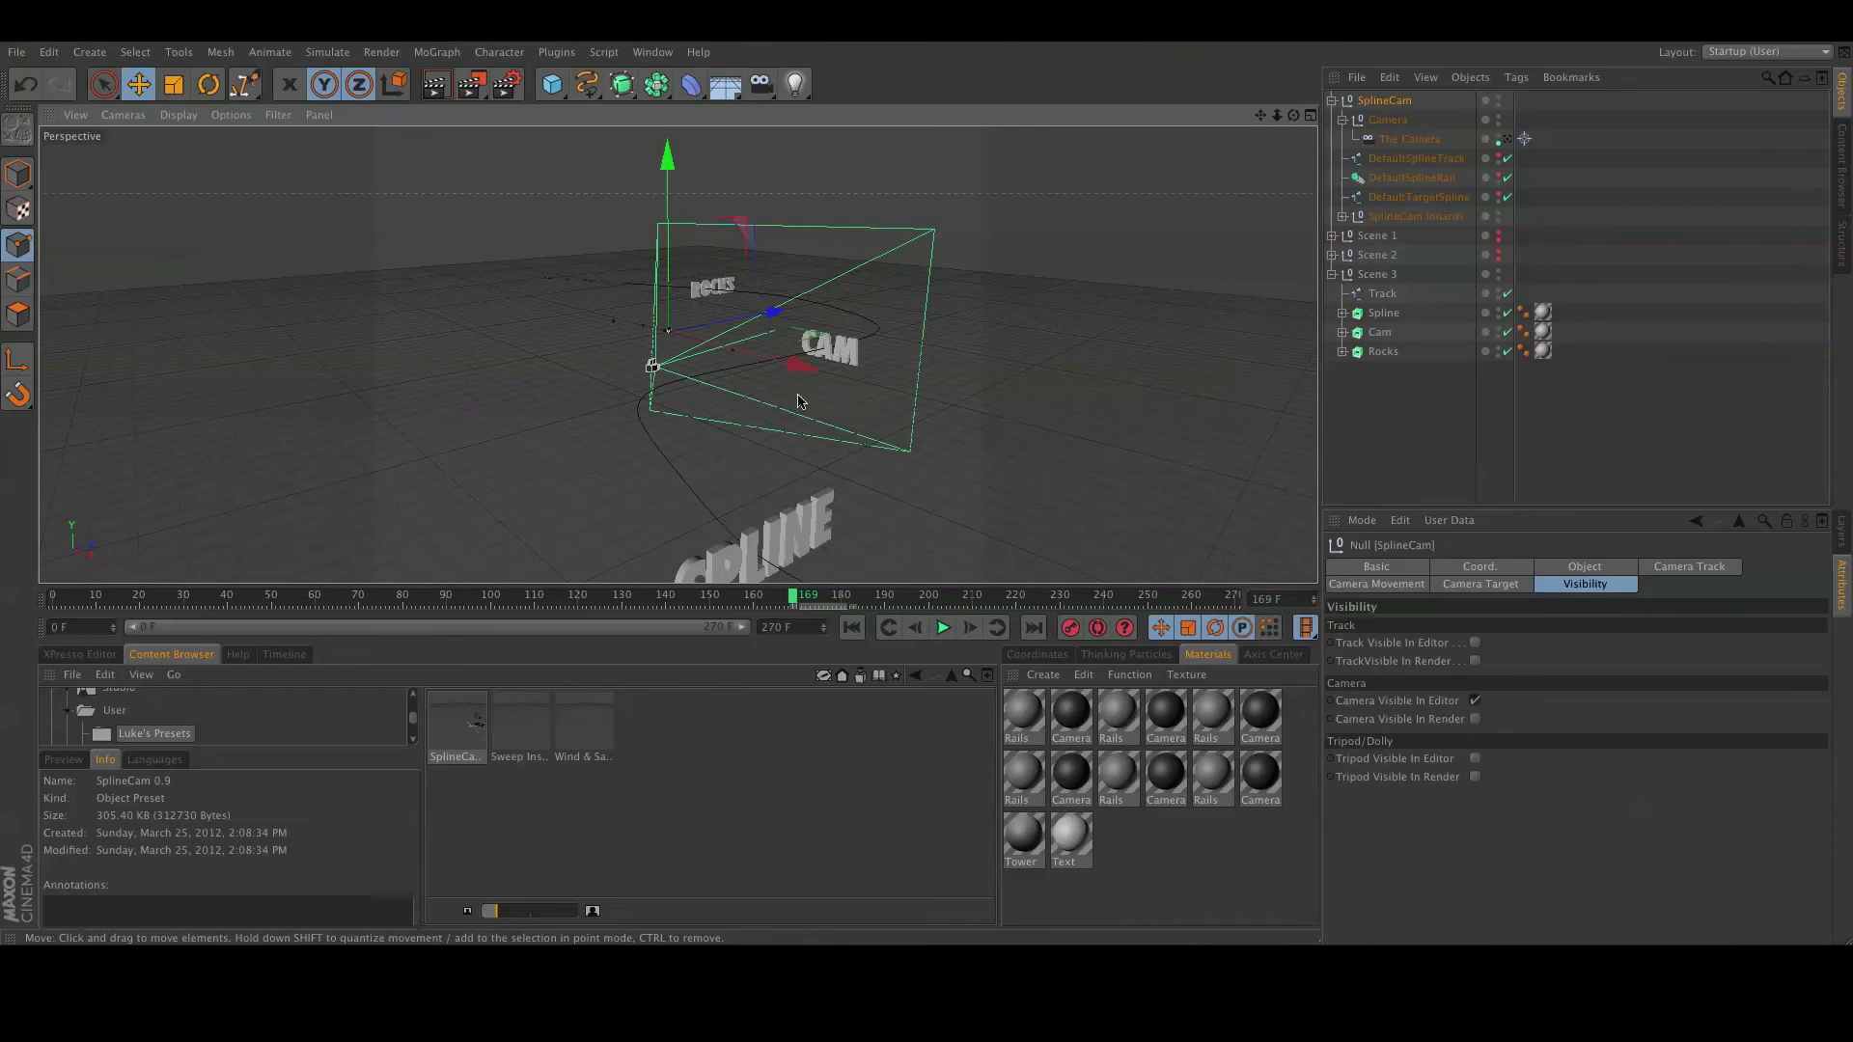
alt+drag(829, 362, 853, 349)
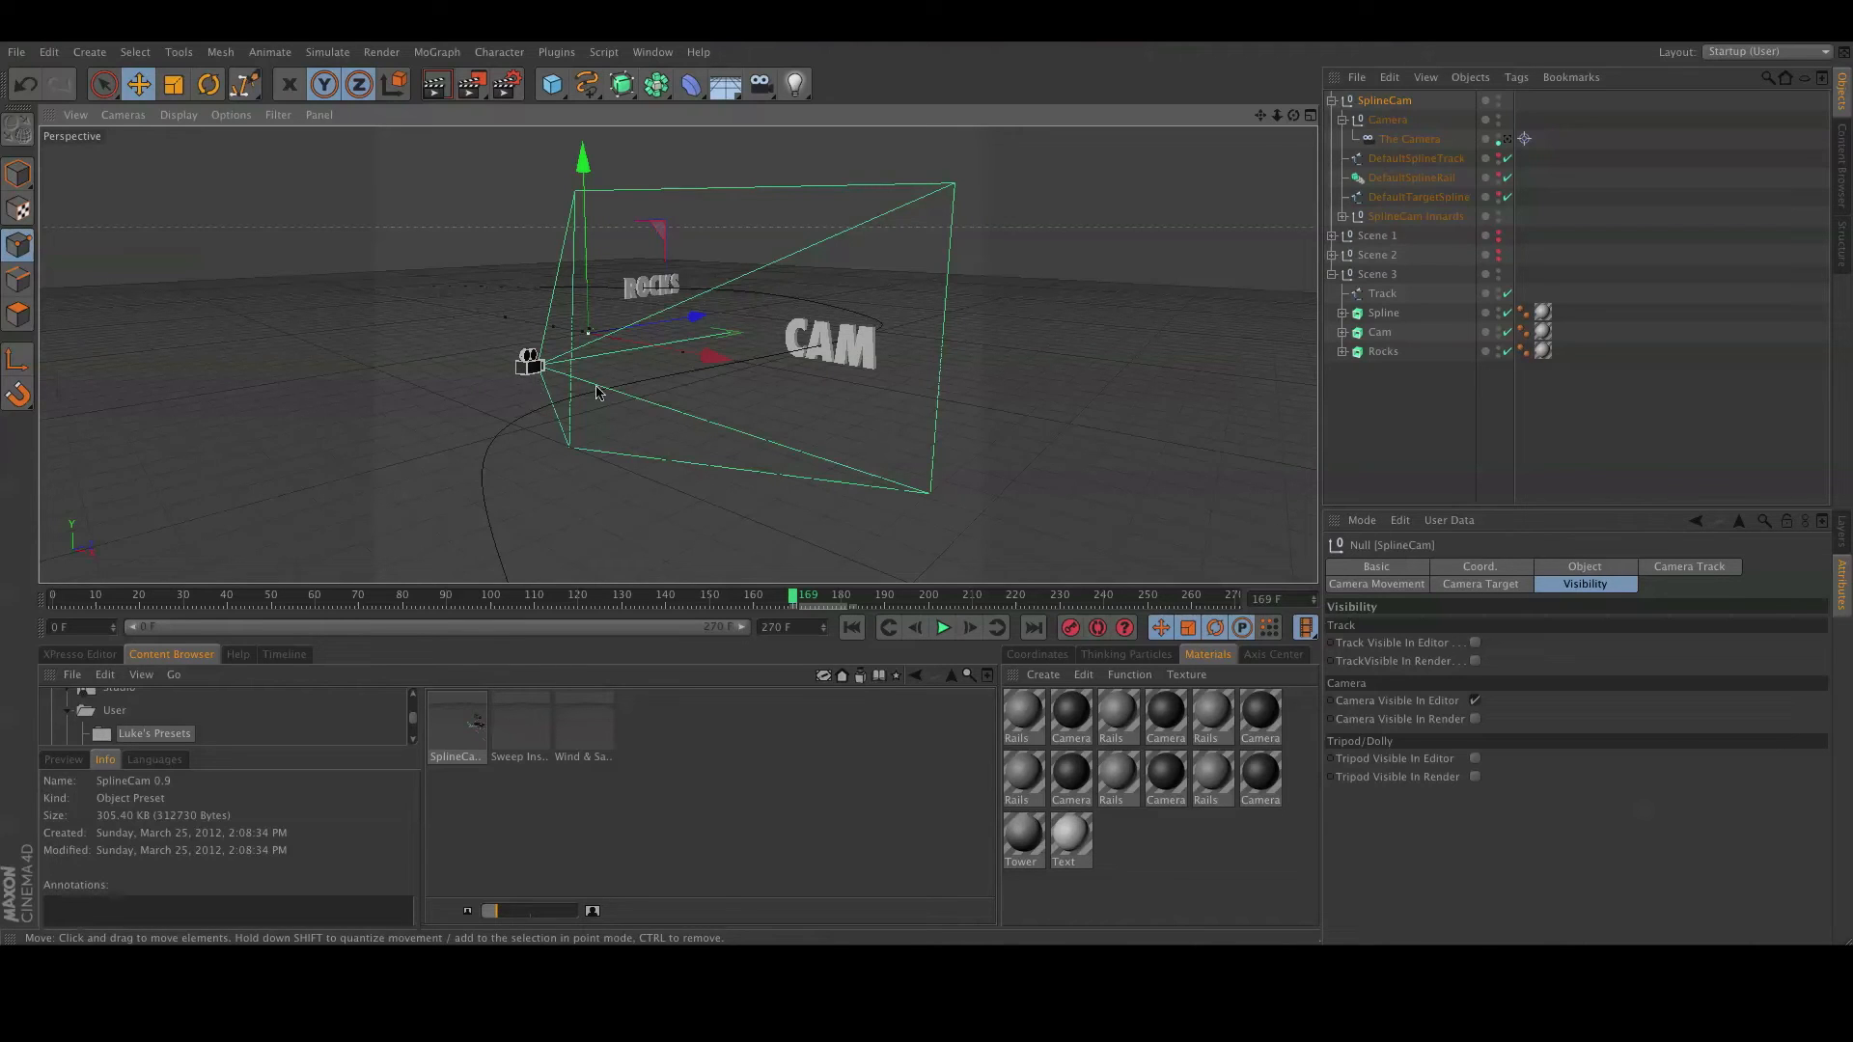
Set SplineCam's Camera Height Offset to 0 so the camera sits directly on the spline.
click(1701, 567)
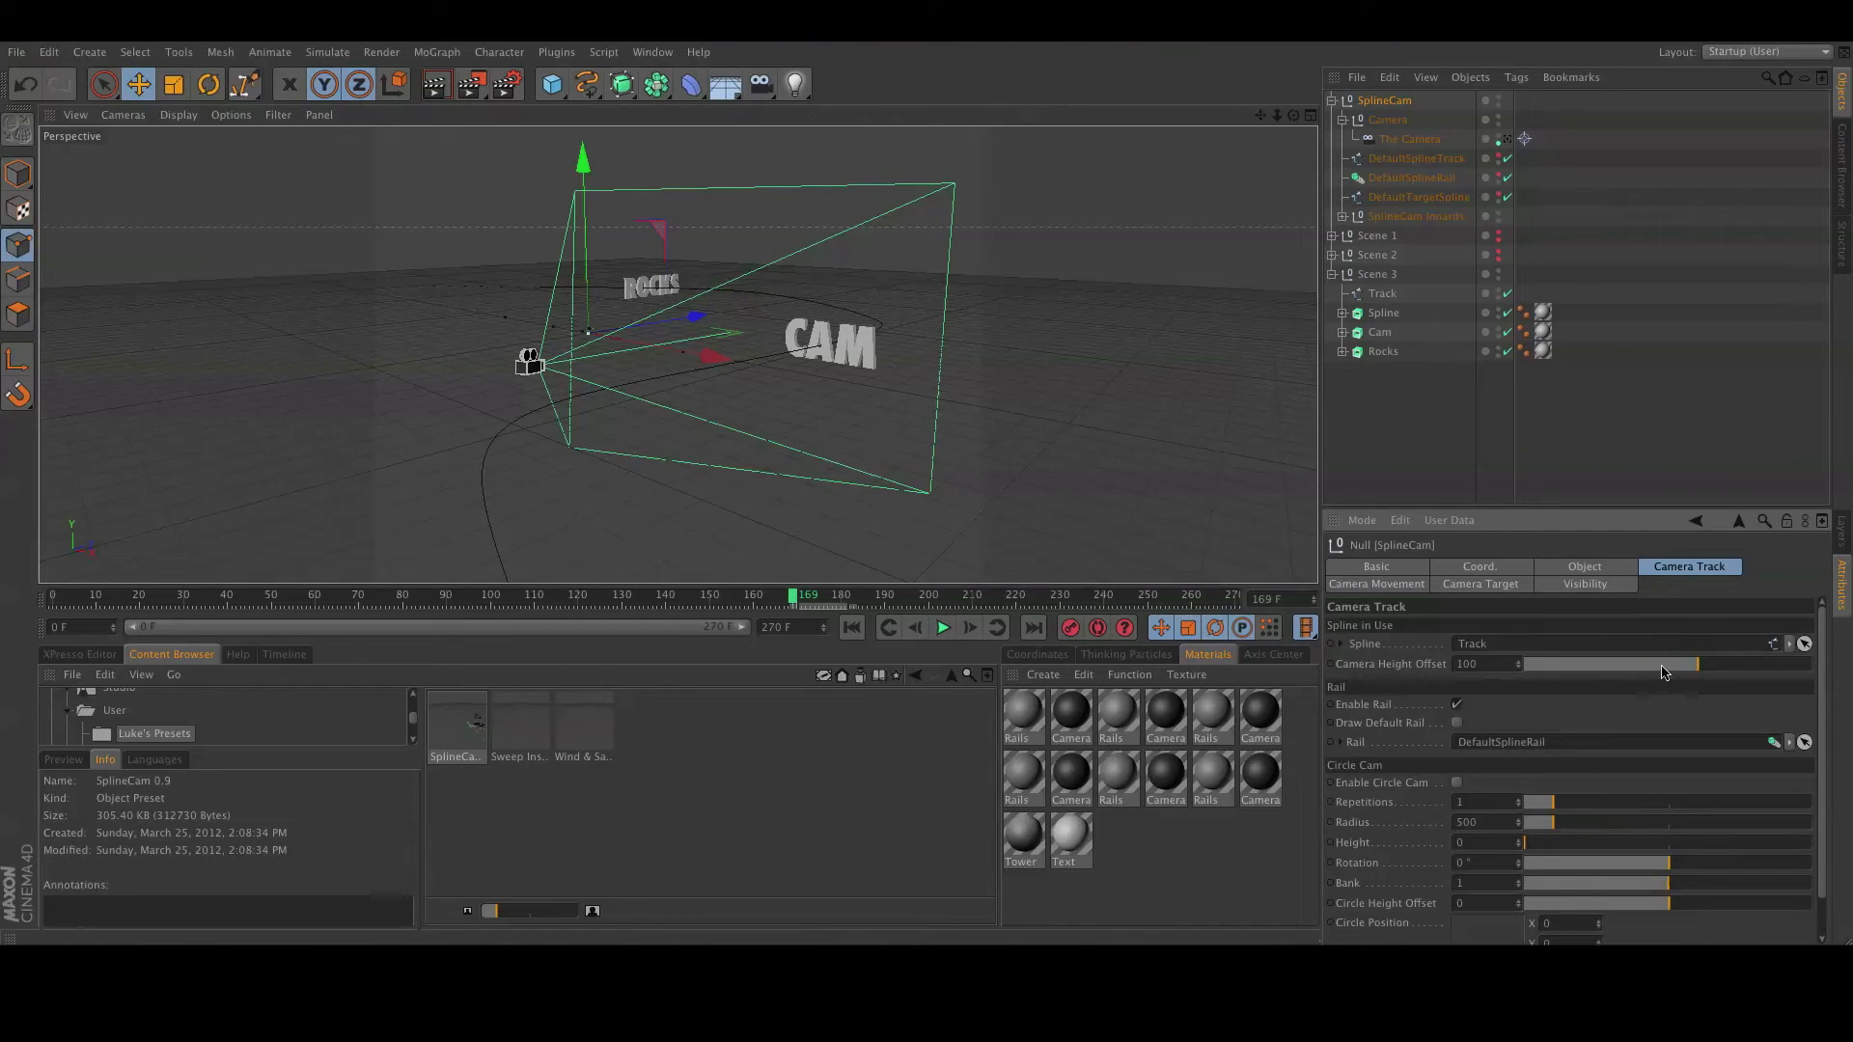
double_click(1466, 664)
text(0)
key(Return)
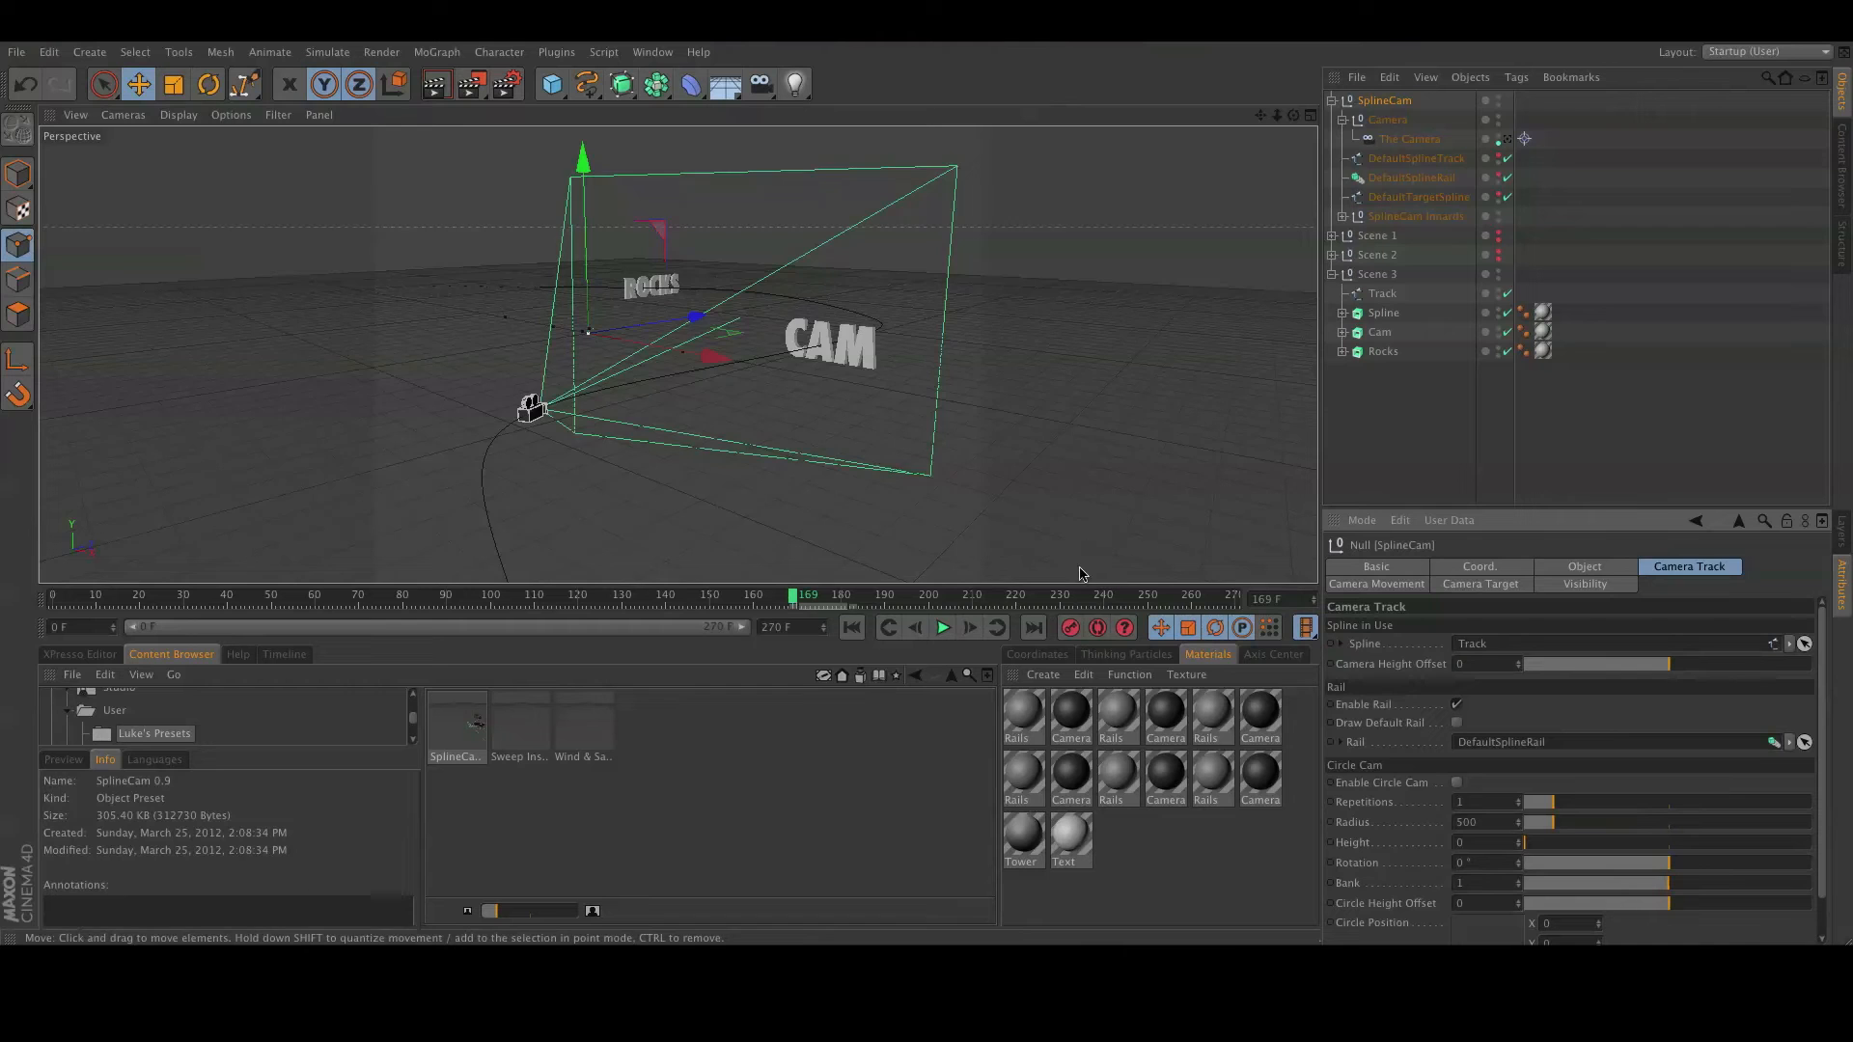
alt+right_drag(1080, 574, 1005, 542)
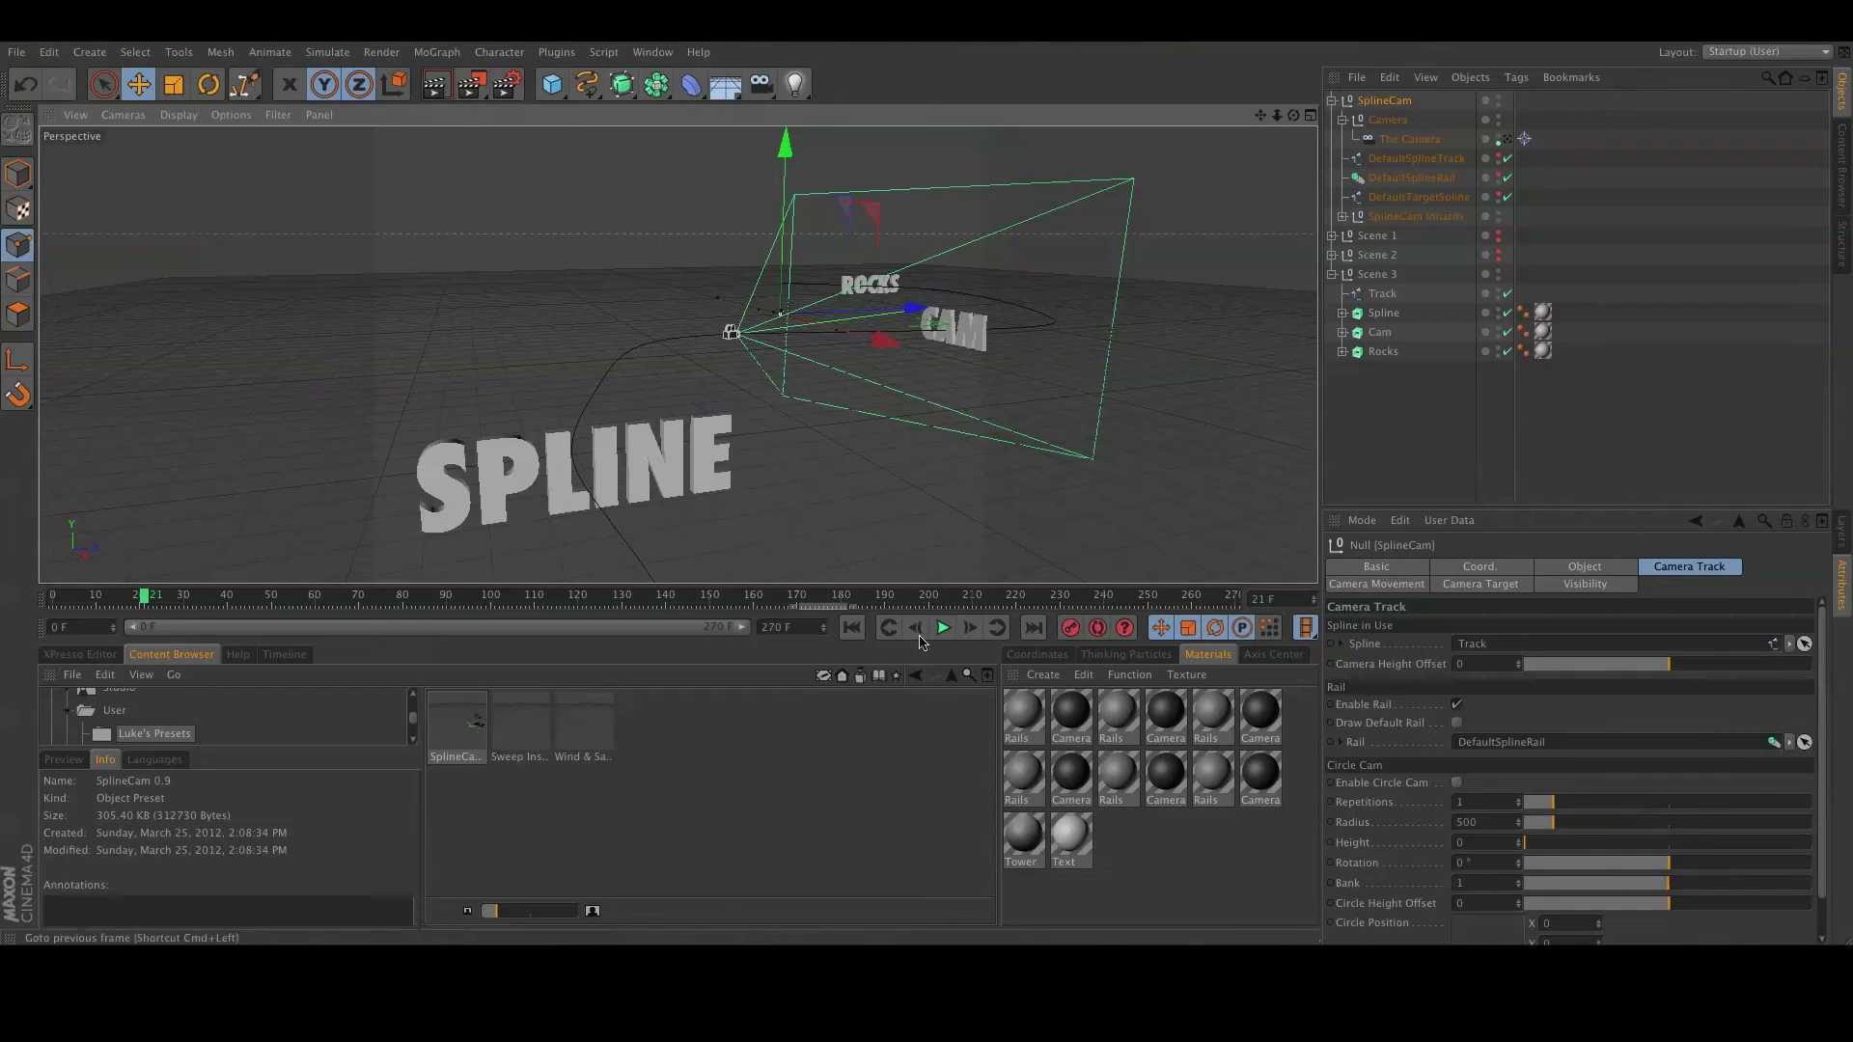
Preview the camera's flight, deactivate SplineCam's spline target, and enable Camera Aligned to Track.
click(943, 628)
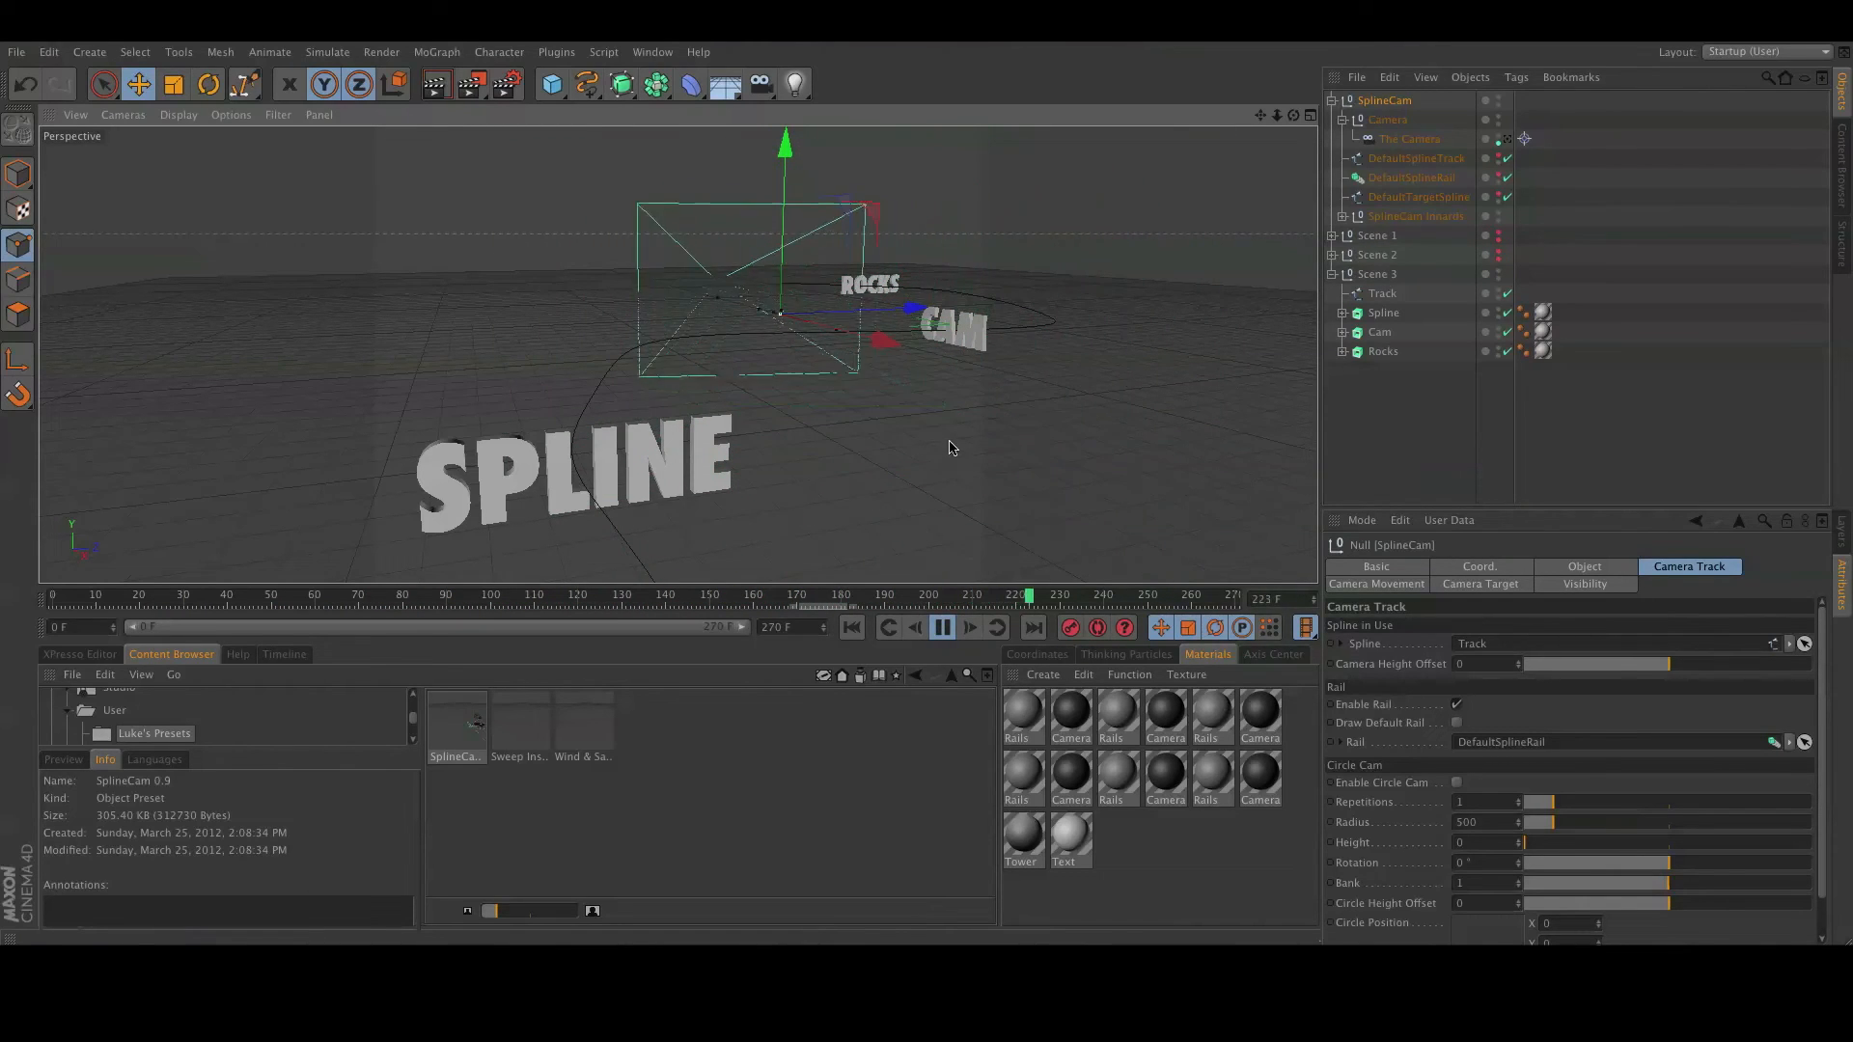
click(945, 629)
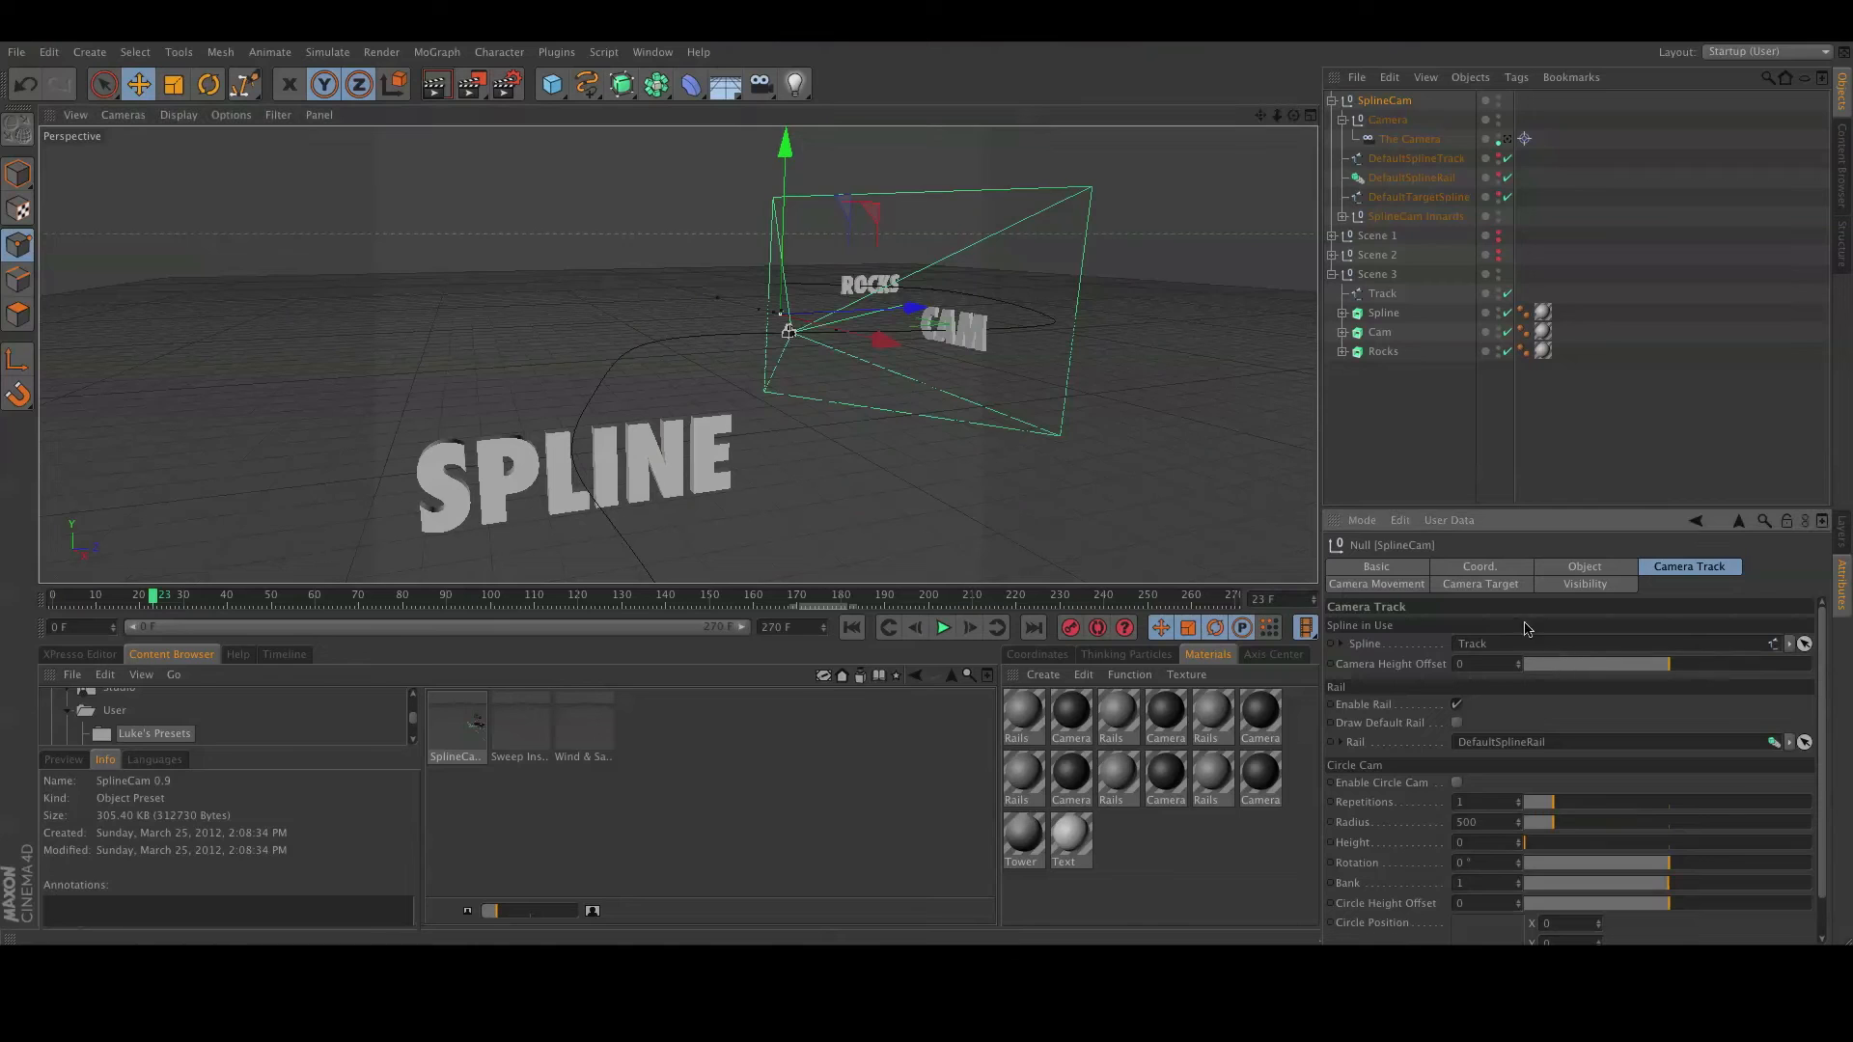
click(1510, 586)
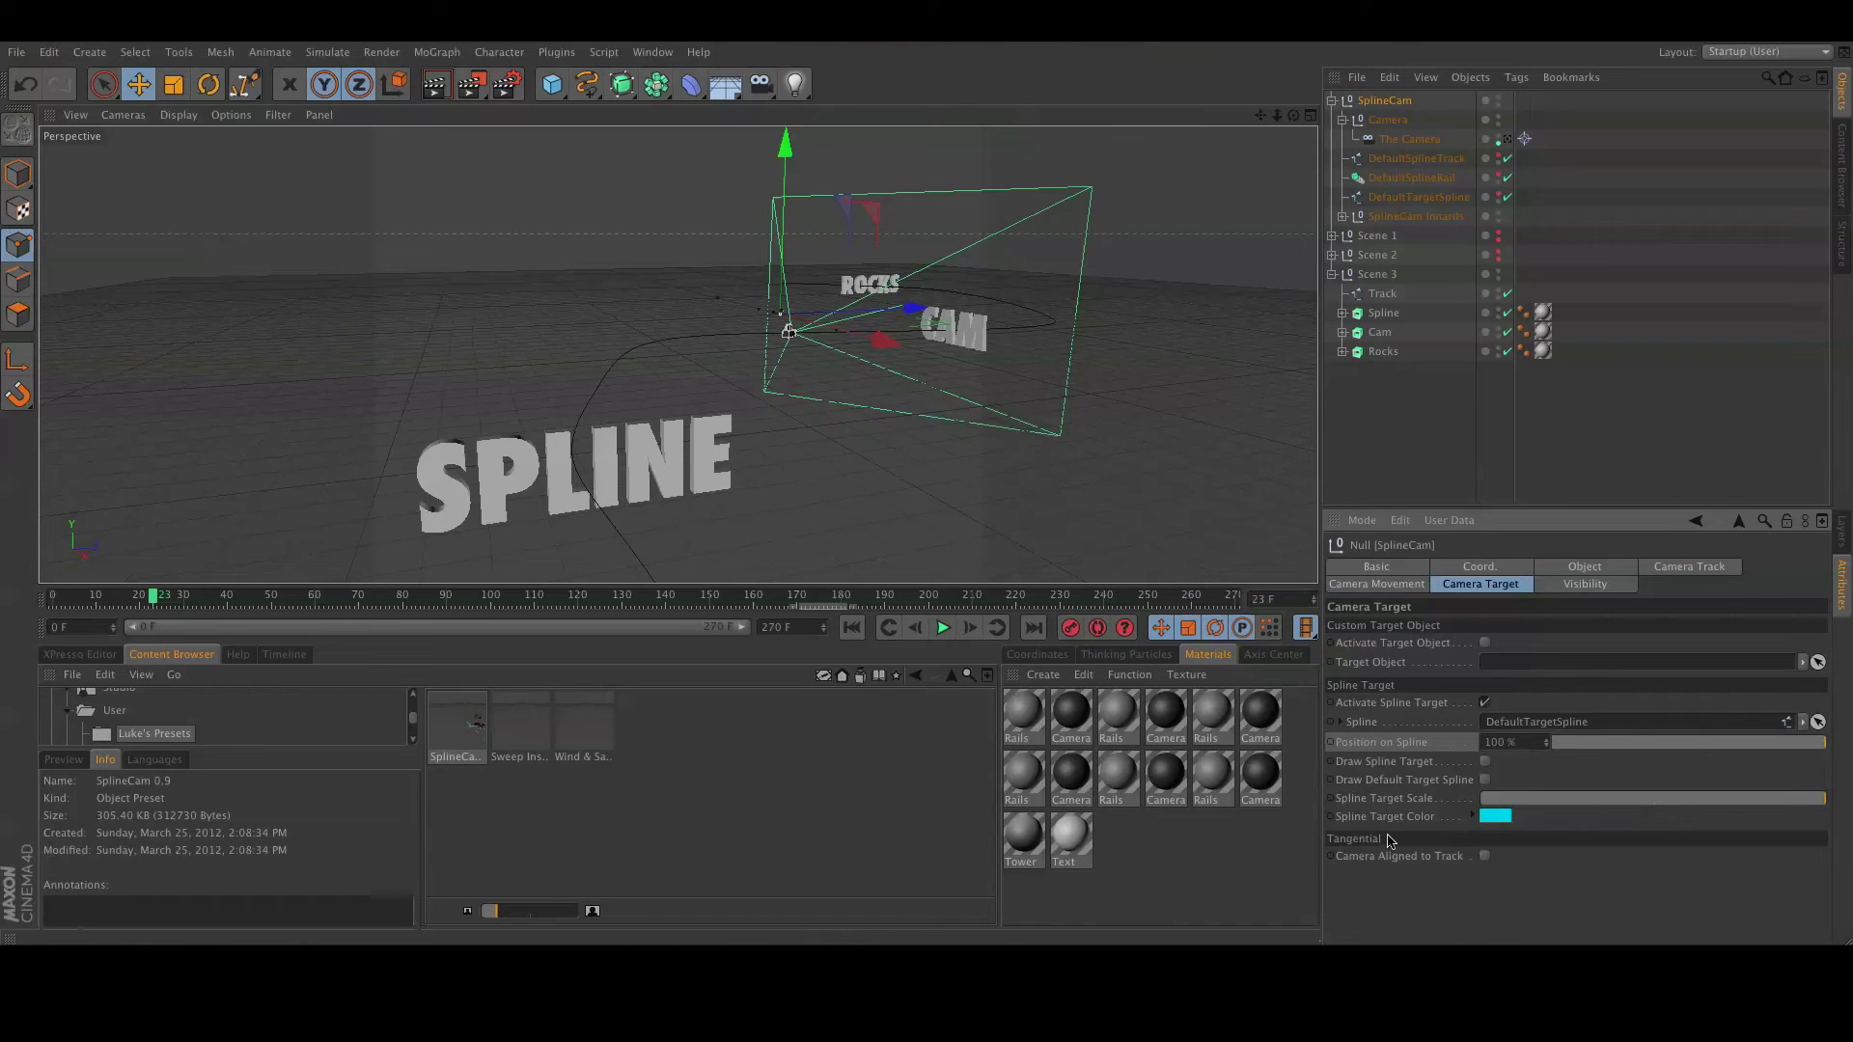
click(1485, 703)
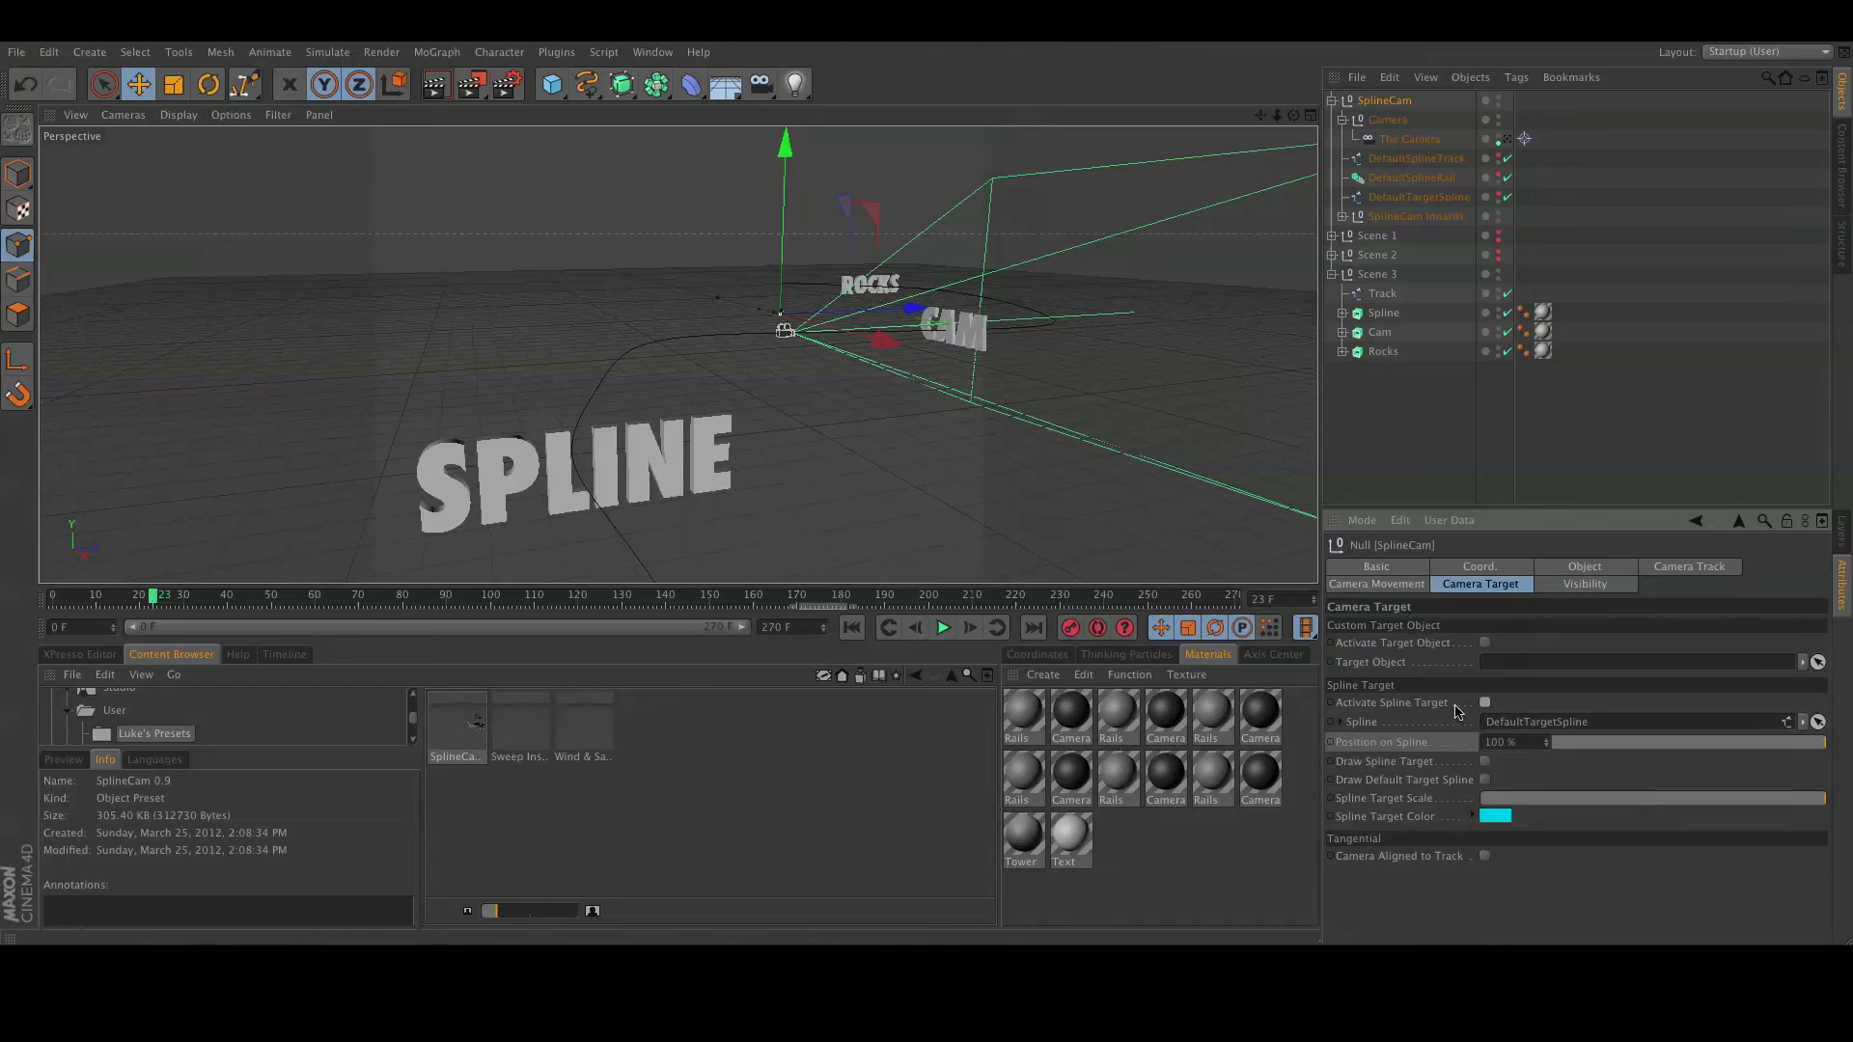
click(1485, 857)
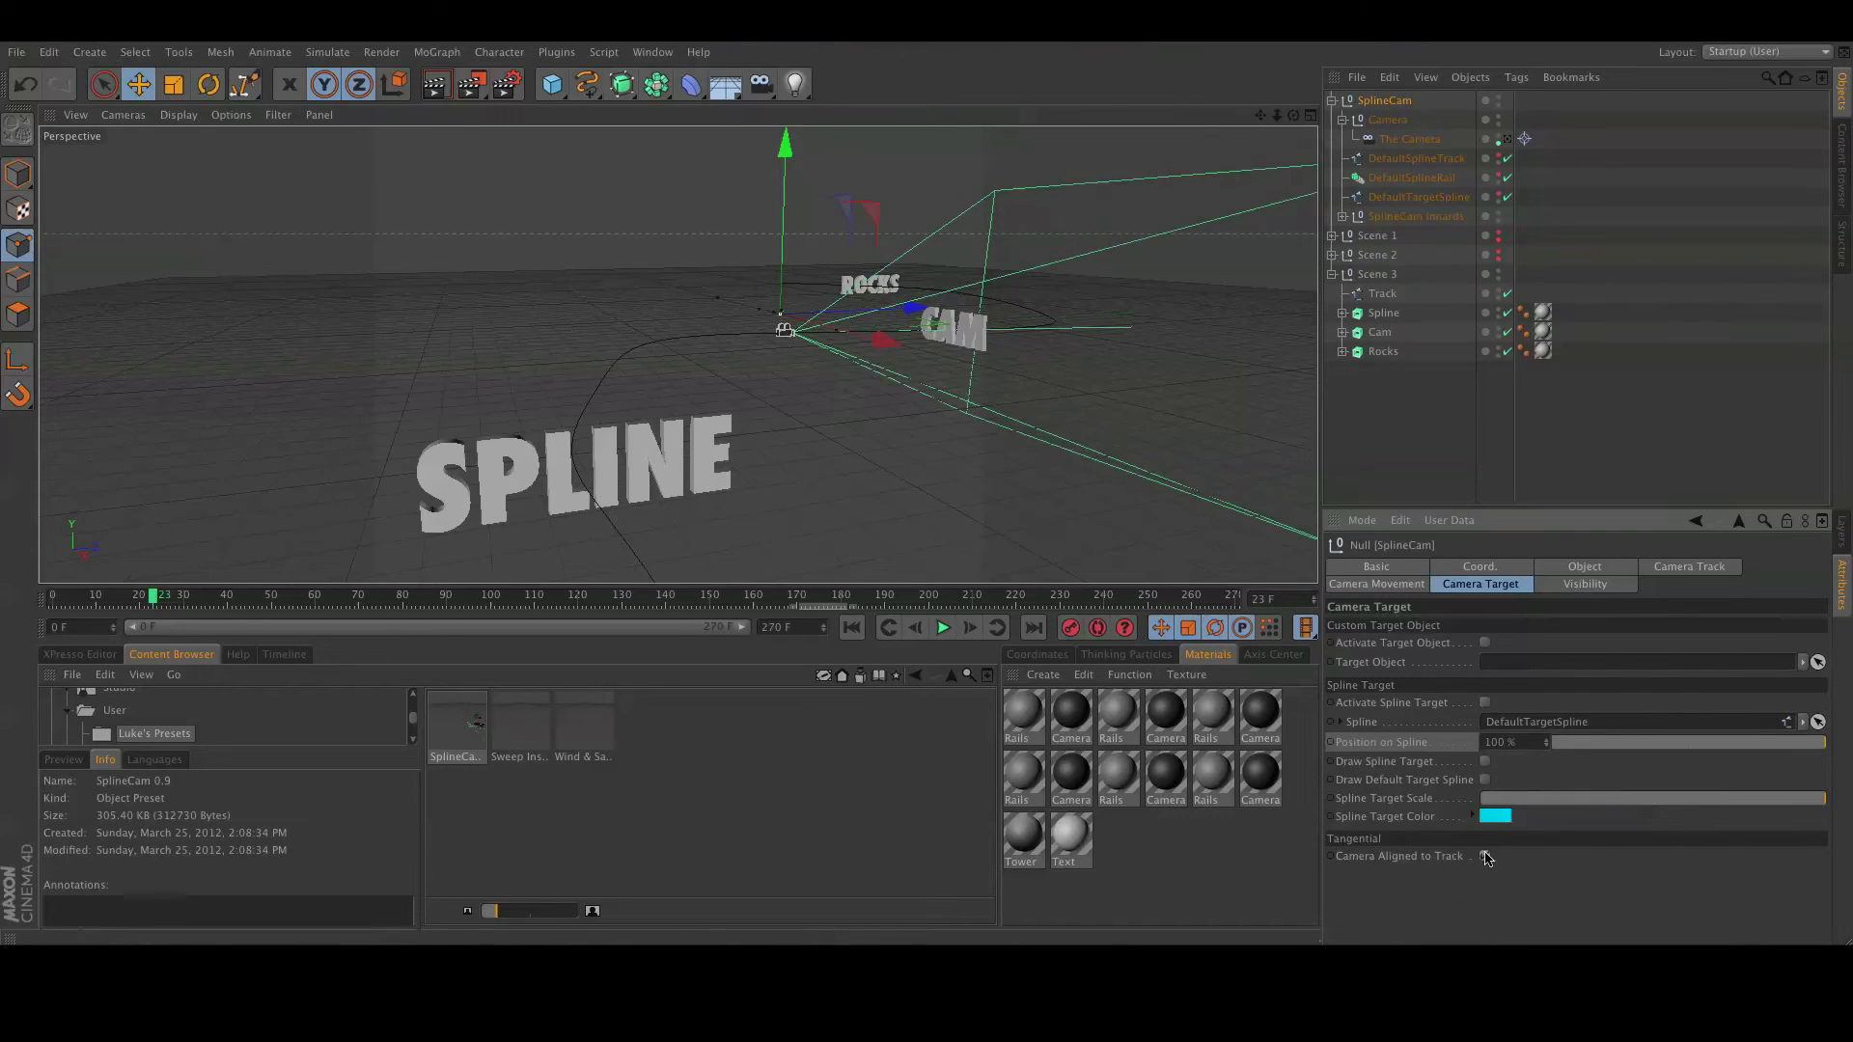
Play the track-aligned motion in the perspective view, and replay it from the first frame through The Camera.
click(944, 630)
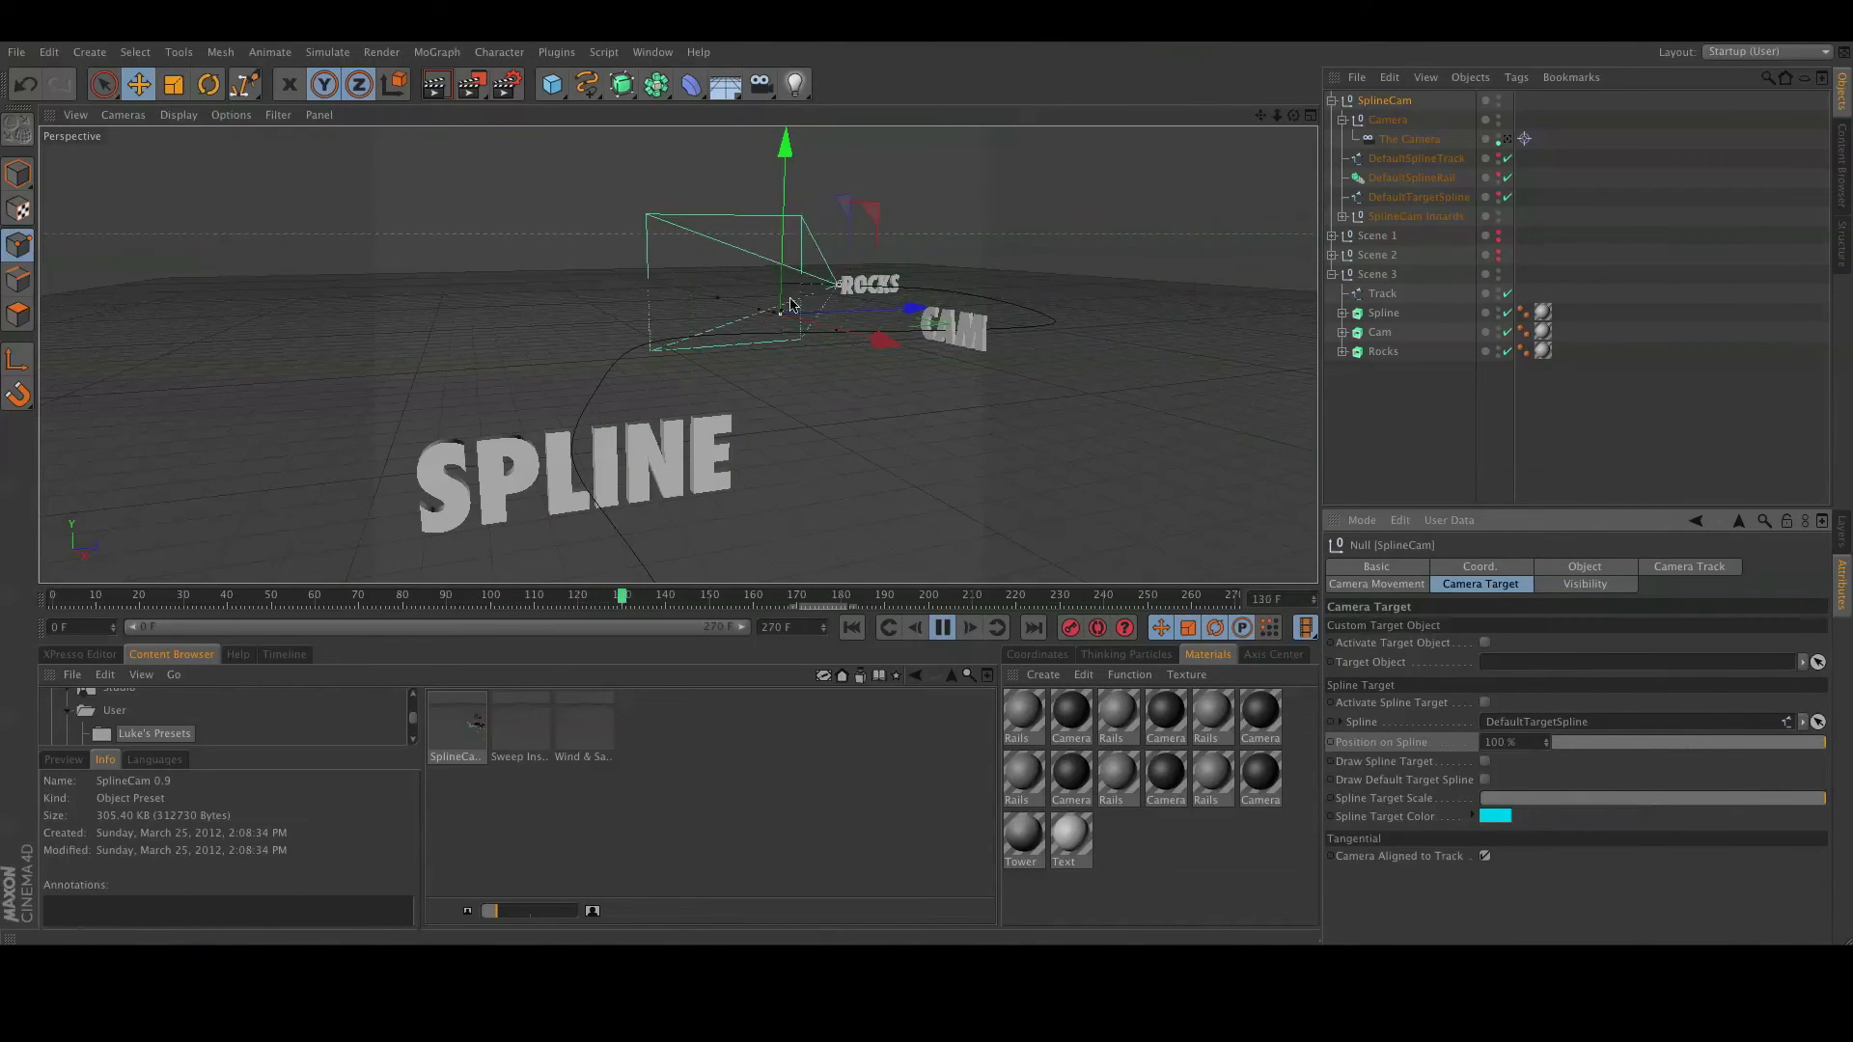
click(941, 628)
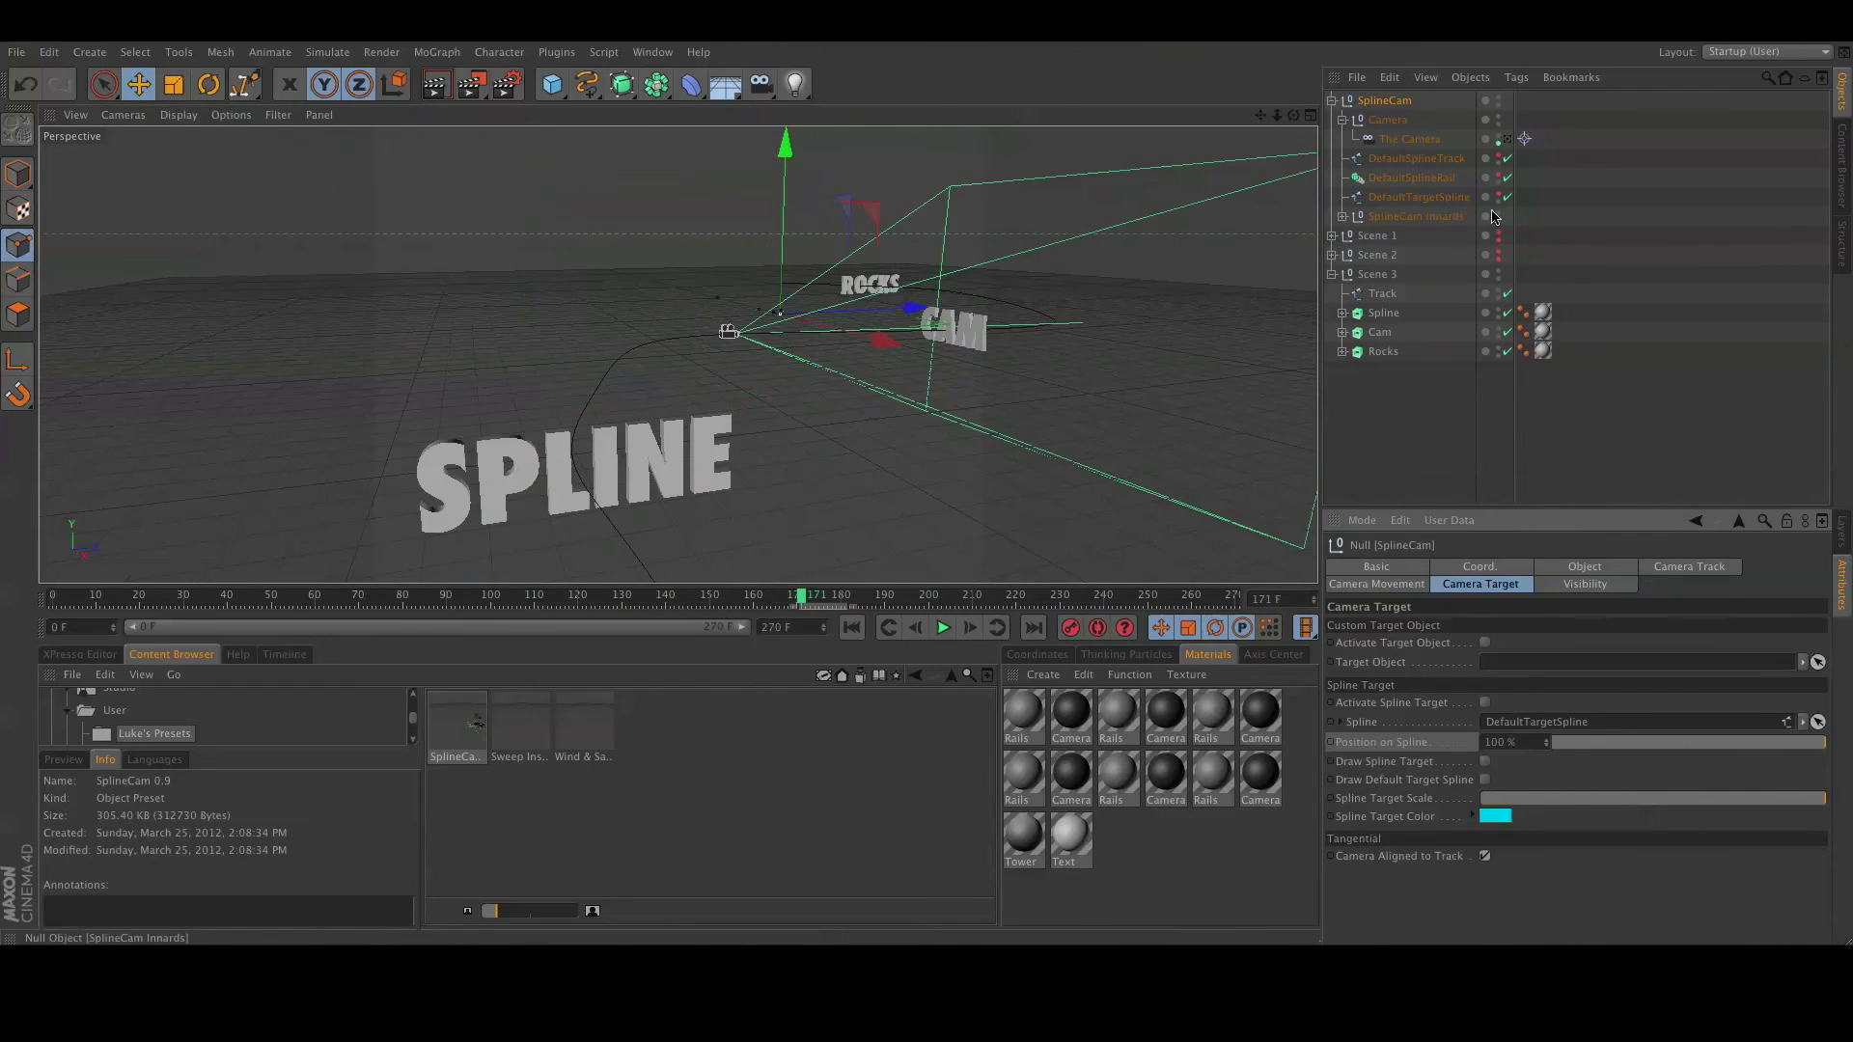
click(1507, 140)
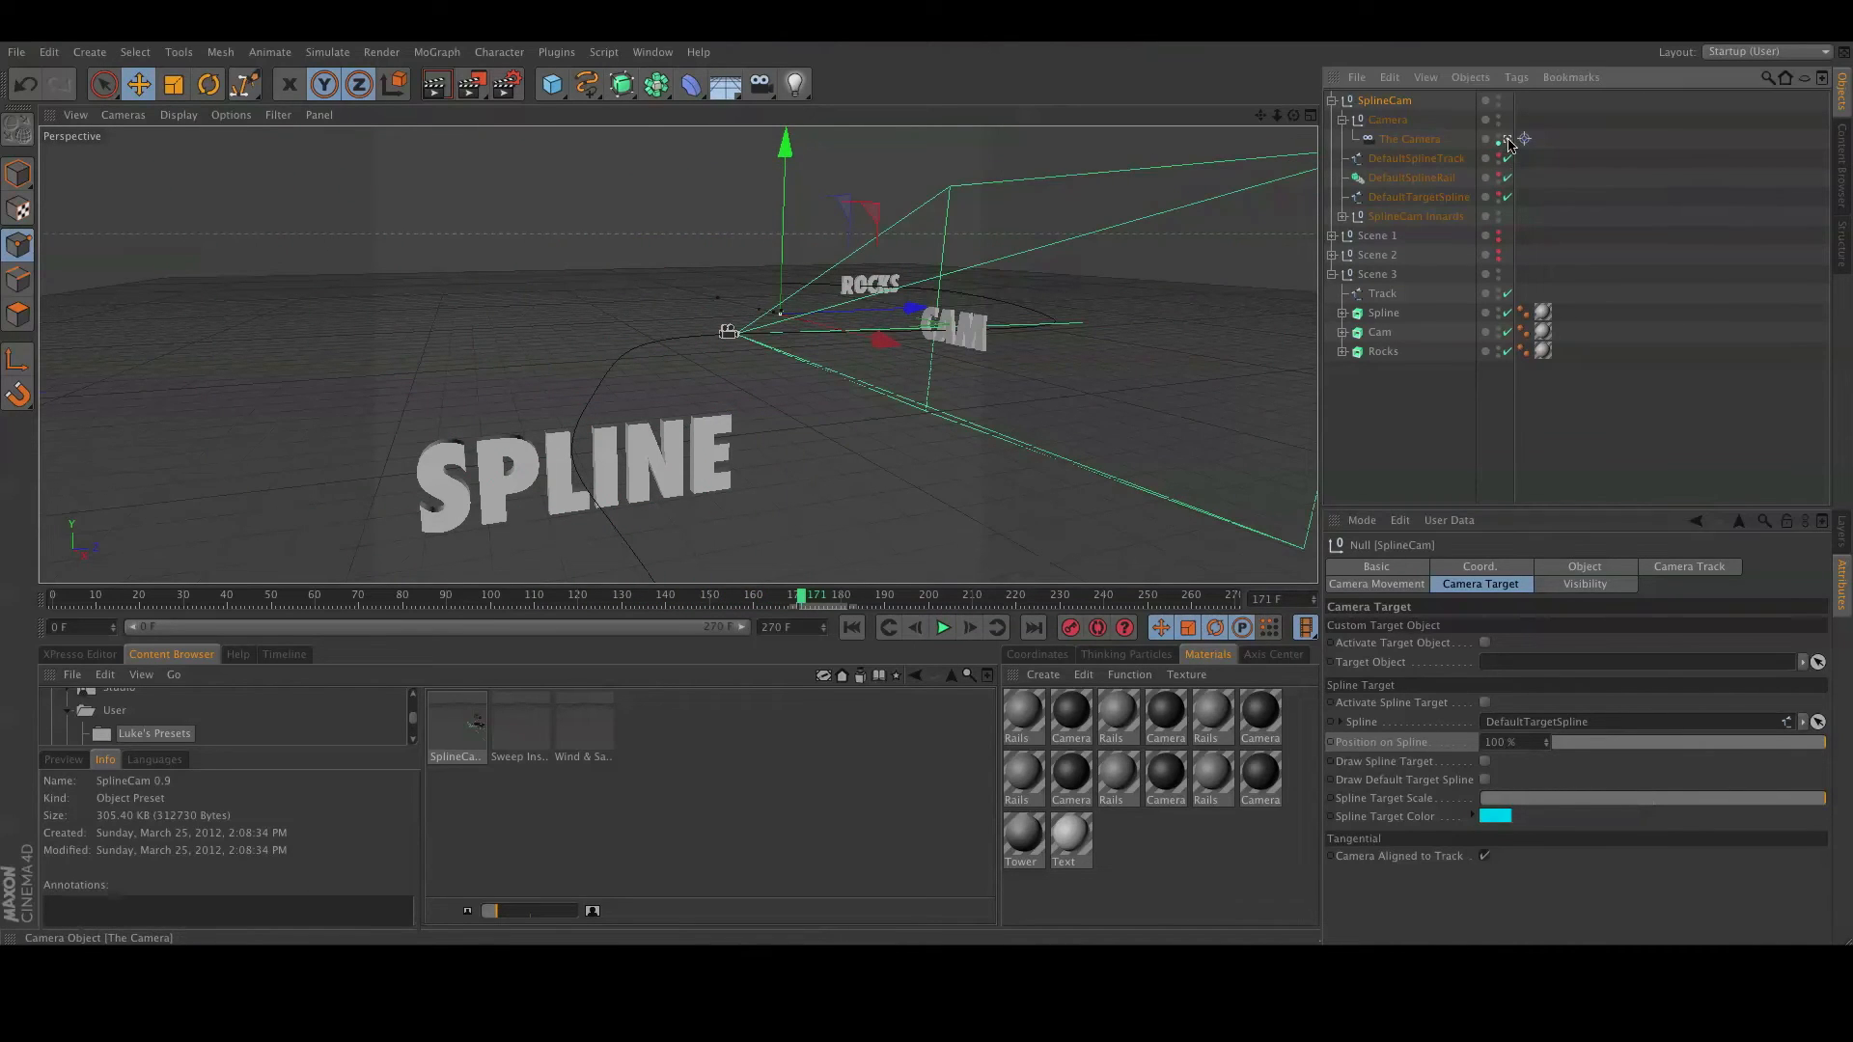
click(863, 628)
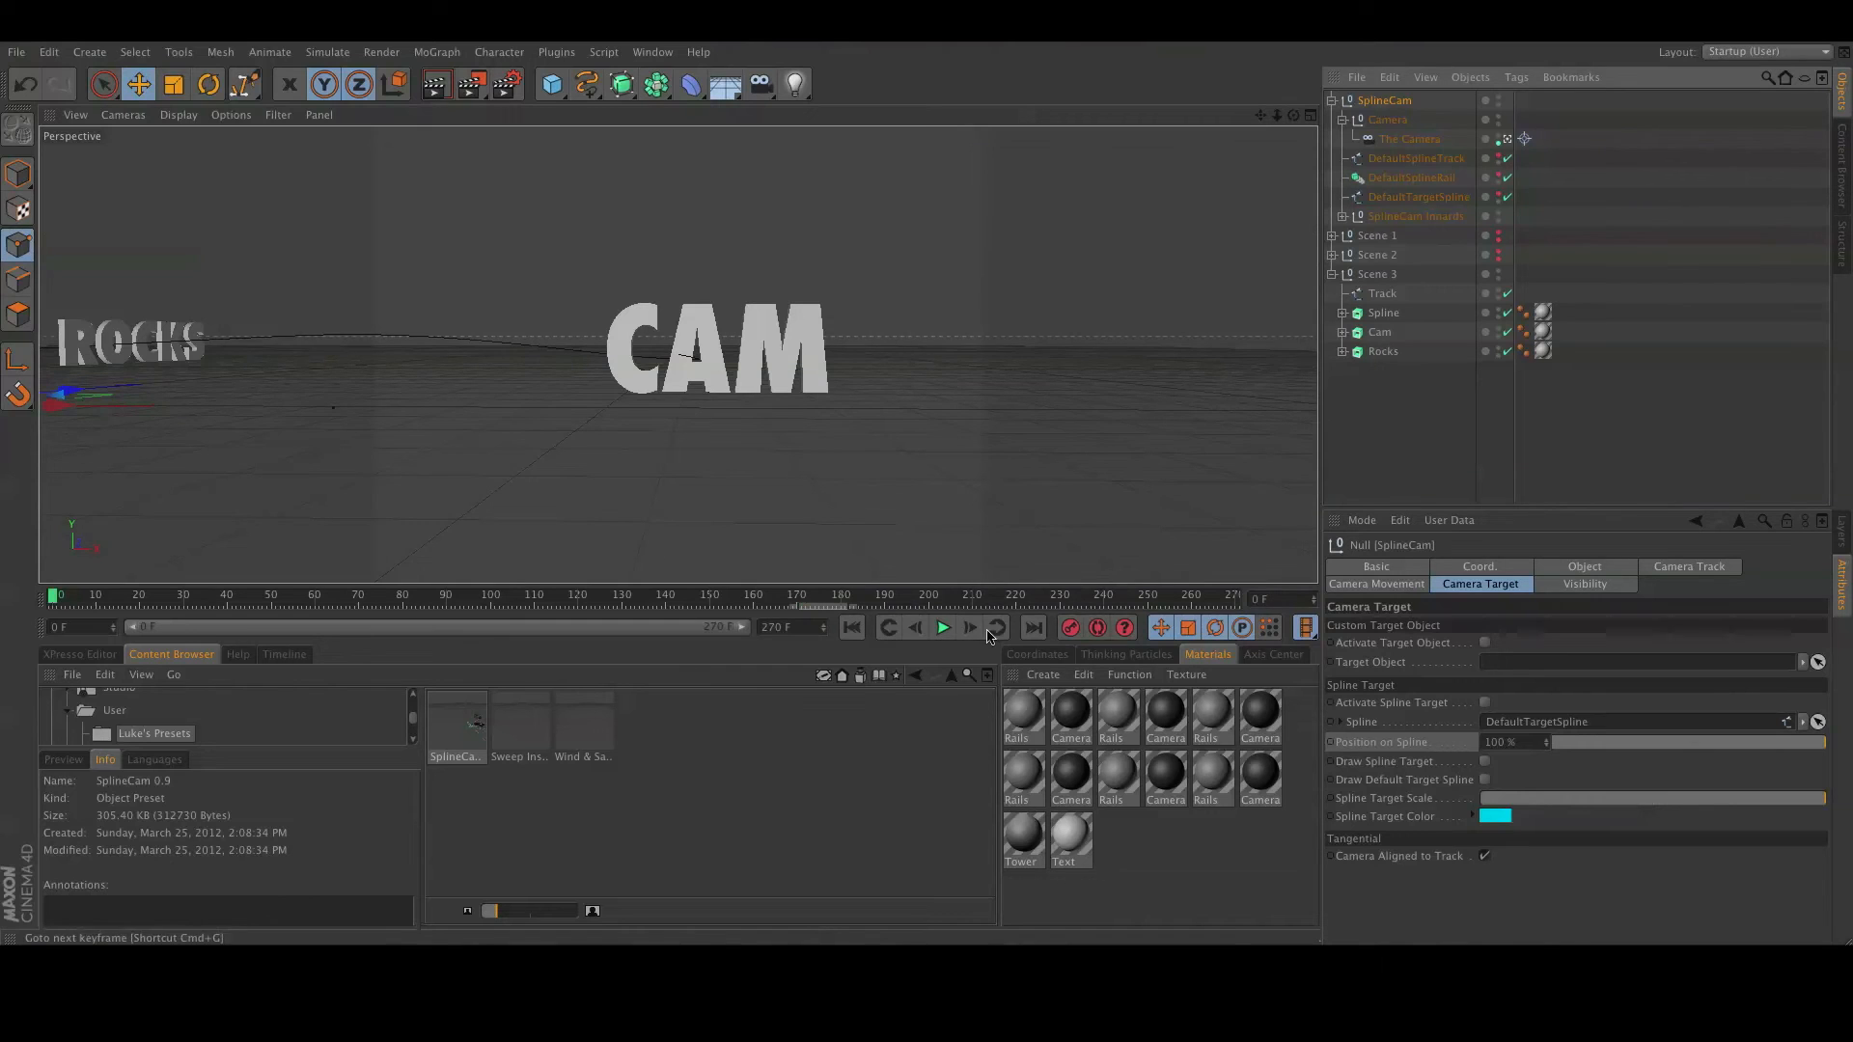
click(943, 628)
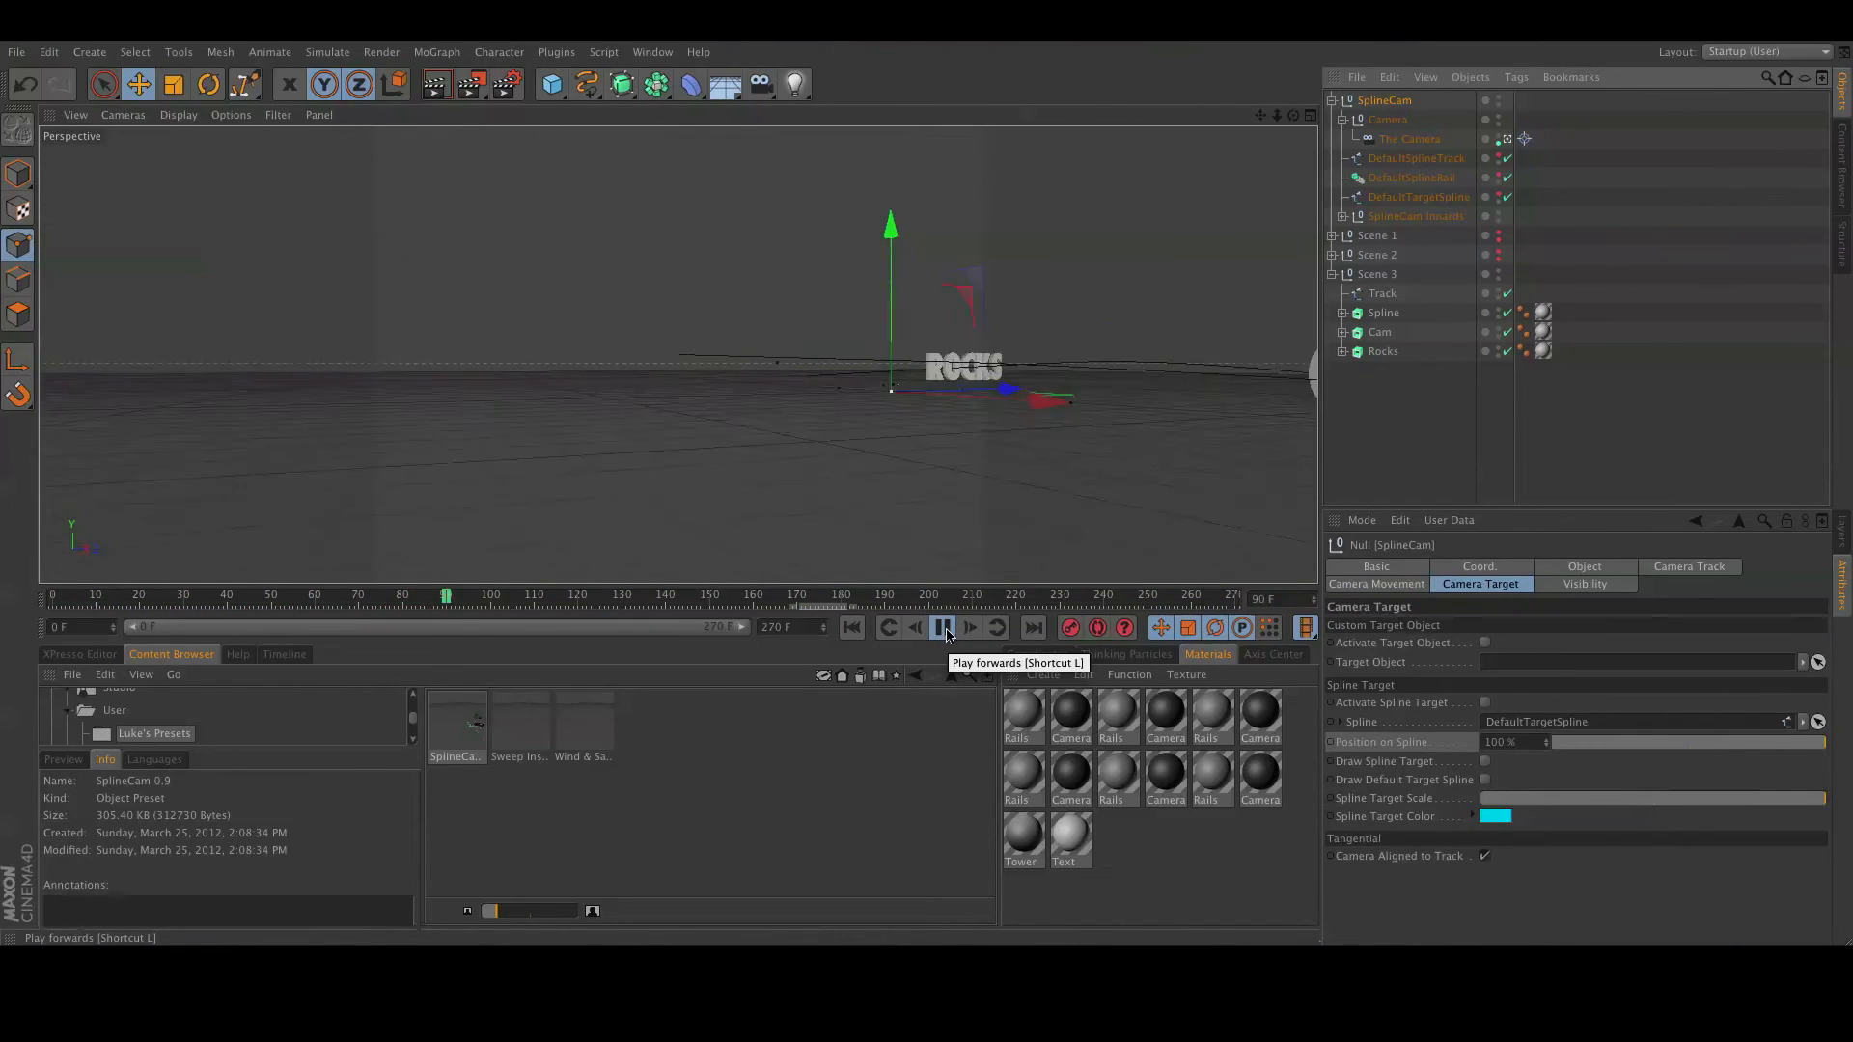
click(944, 629)
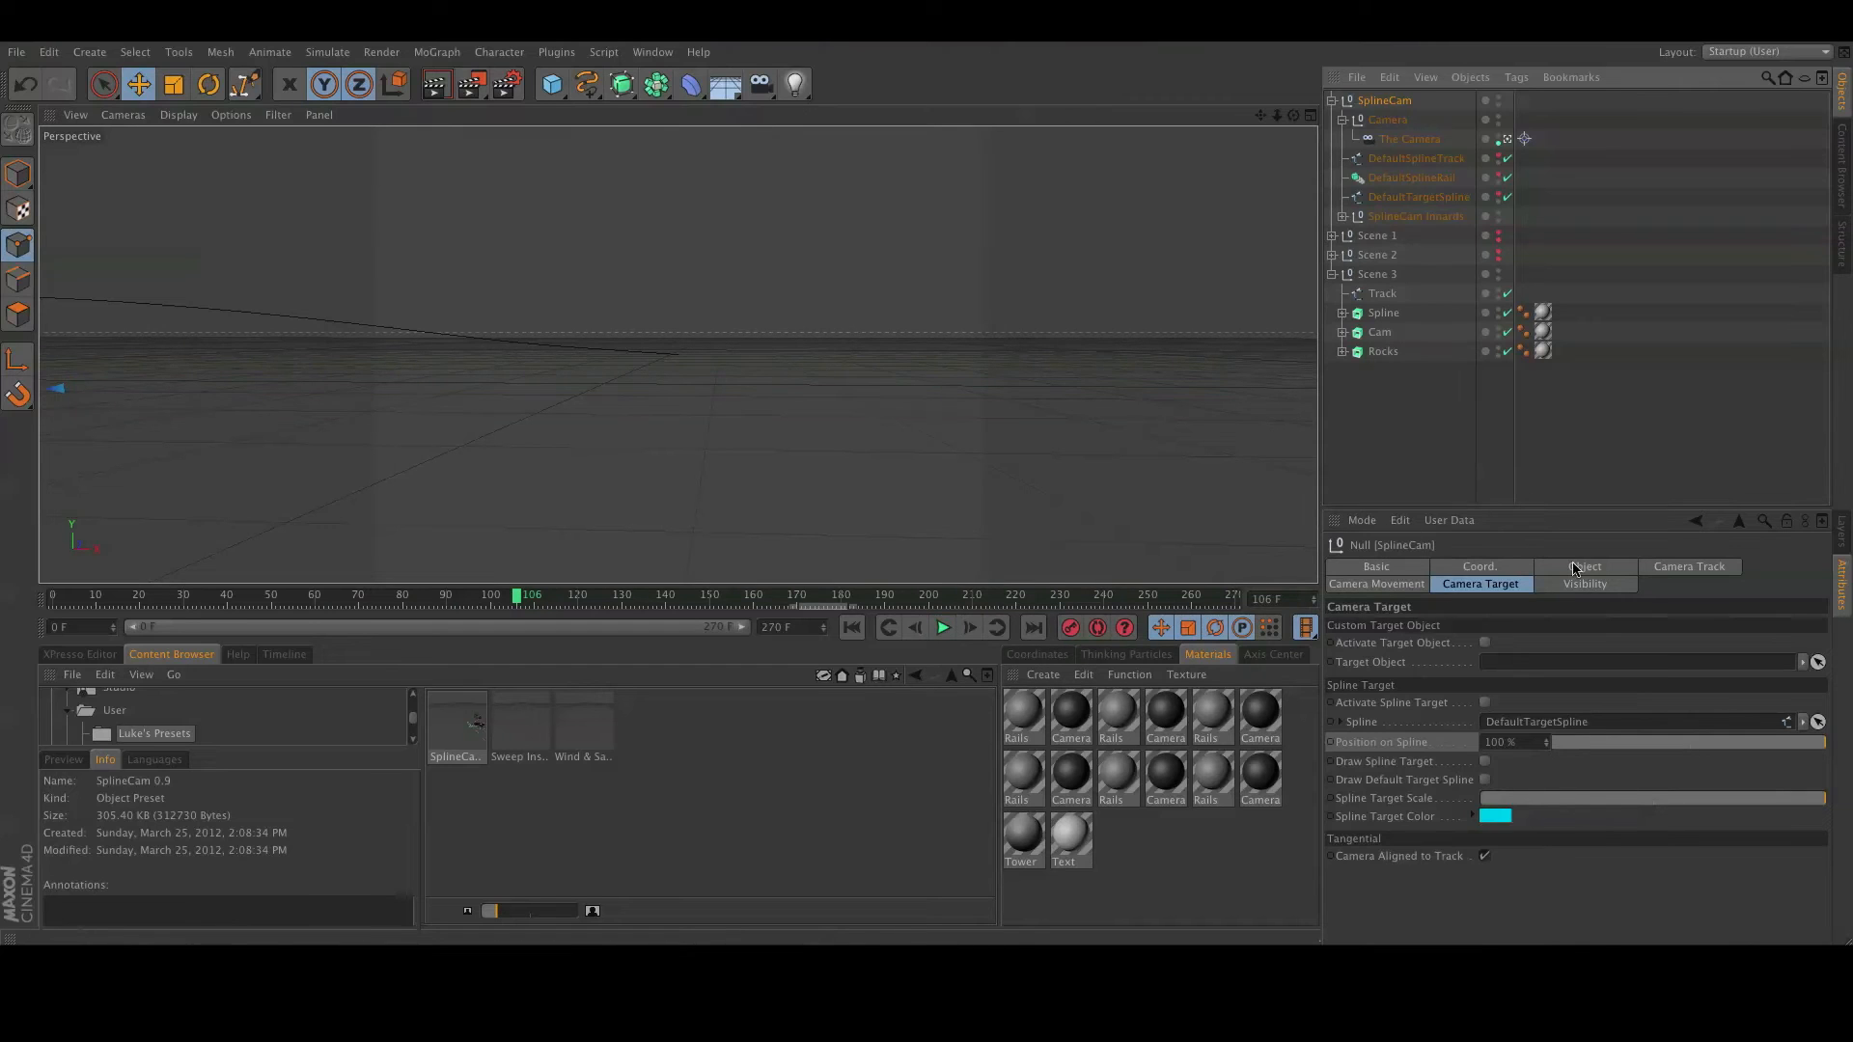
Set SplineCam's Motorized Dolly Speed to 1.52 and review the camera's flight past the text from the first frame.
click(1380, 585)
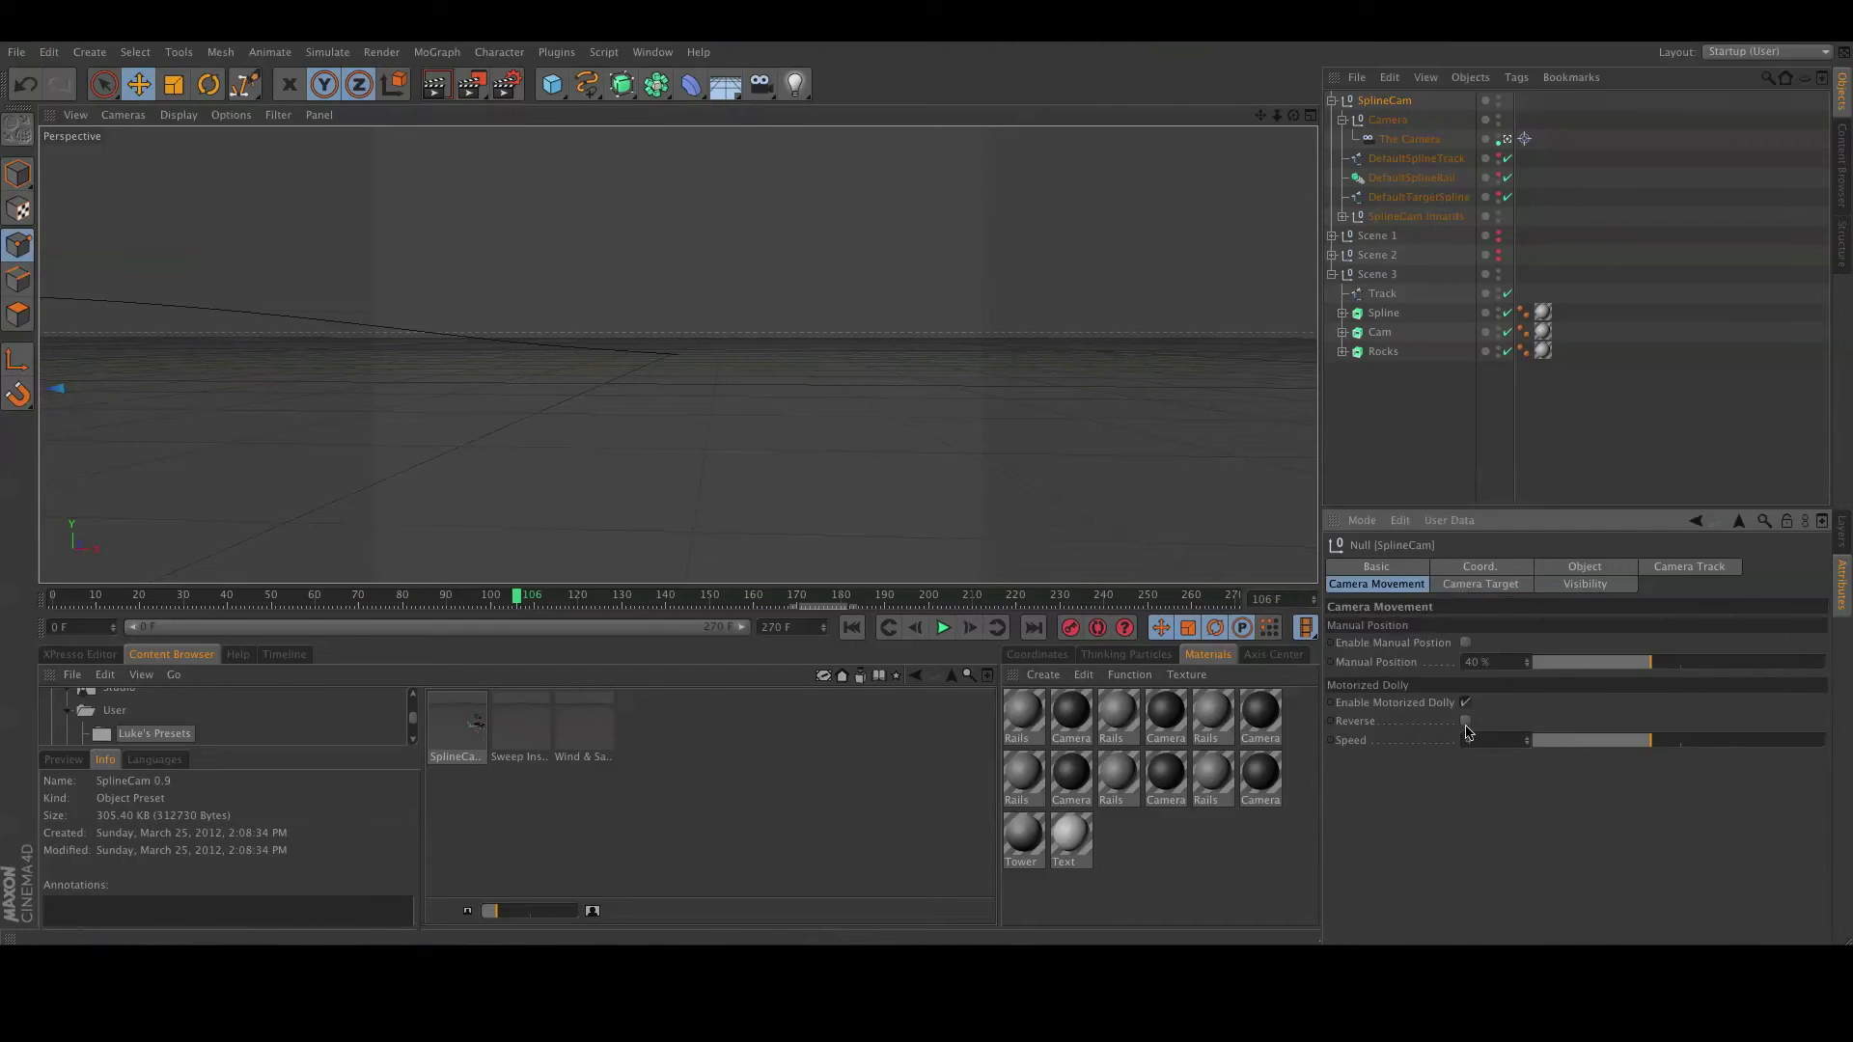
drag(1631, 751, 1580, 751)
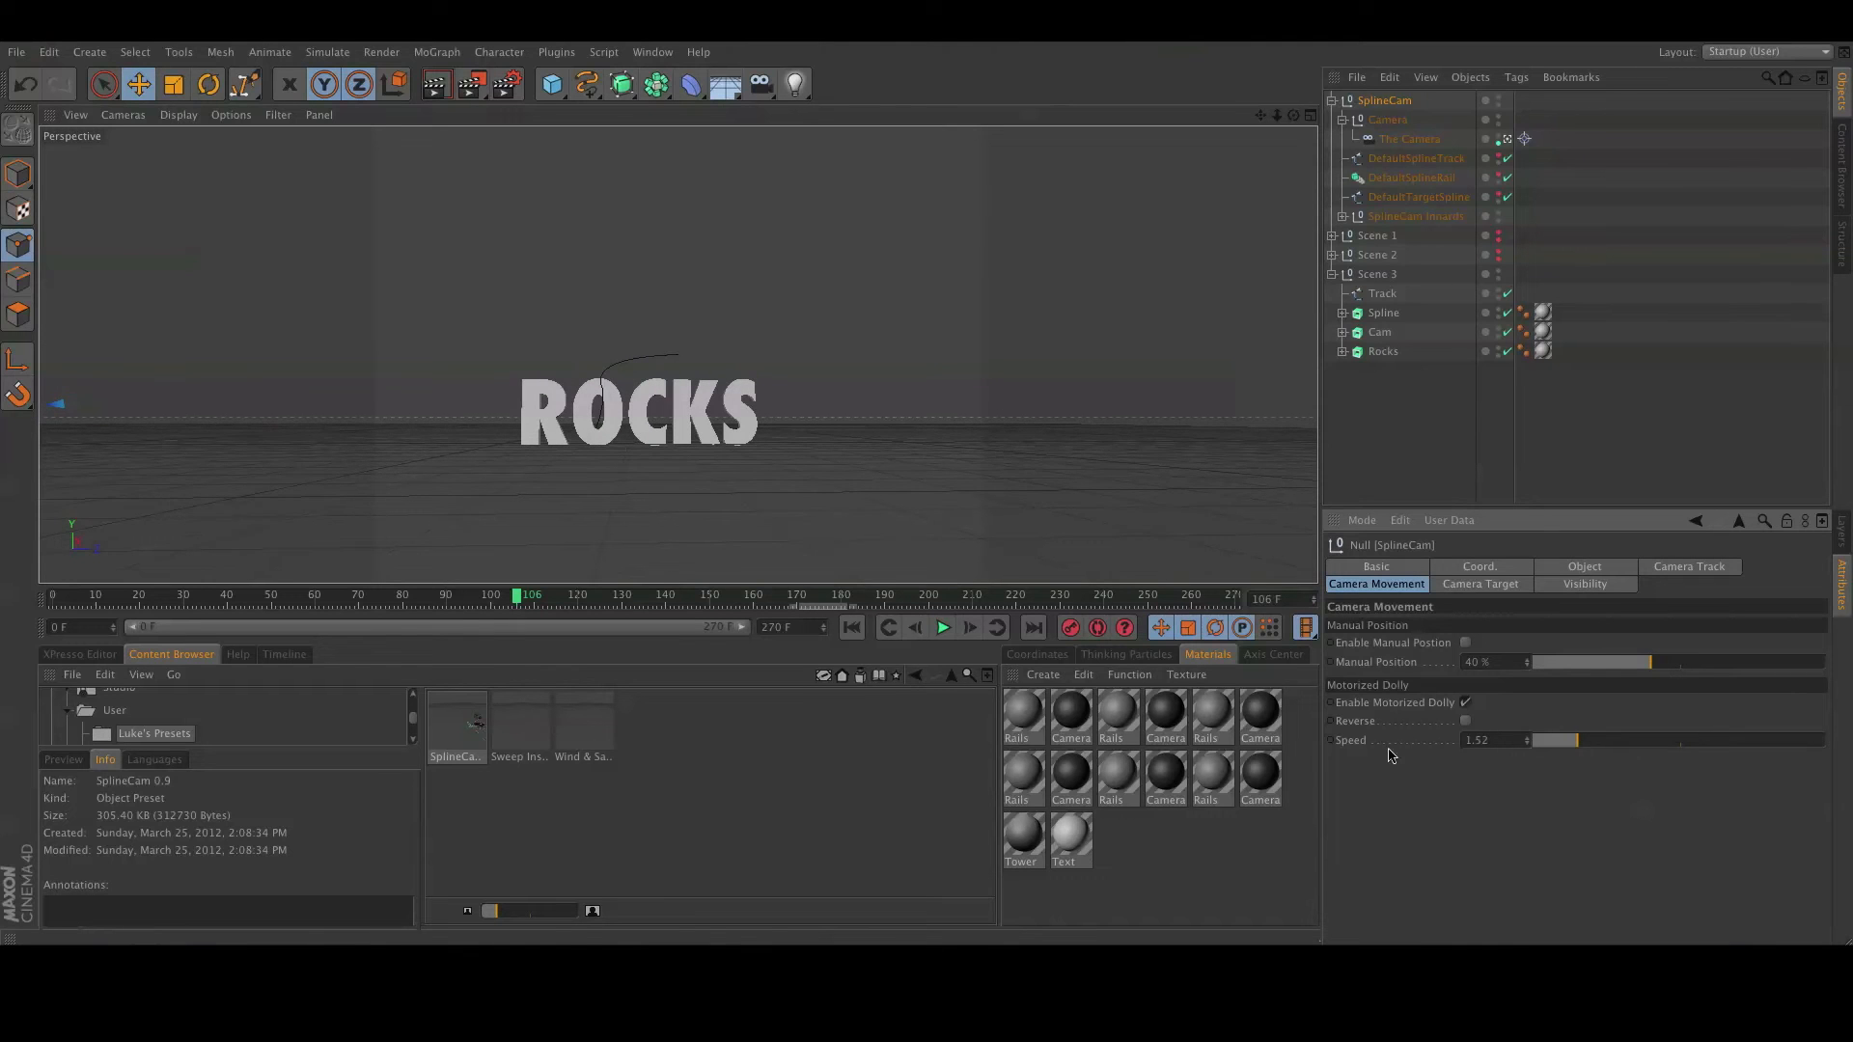
click(851, 627)
click(942, 628)
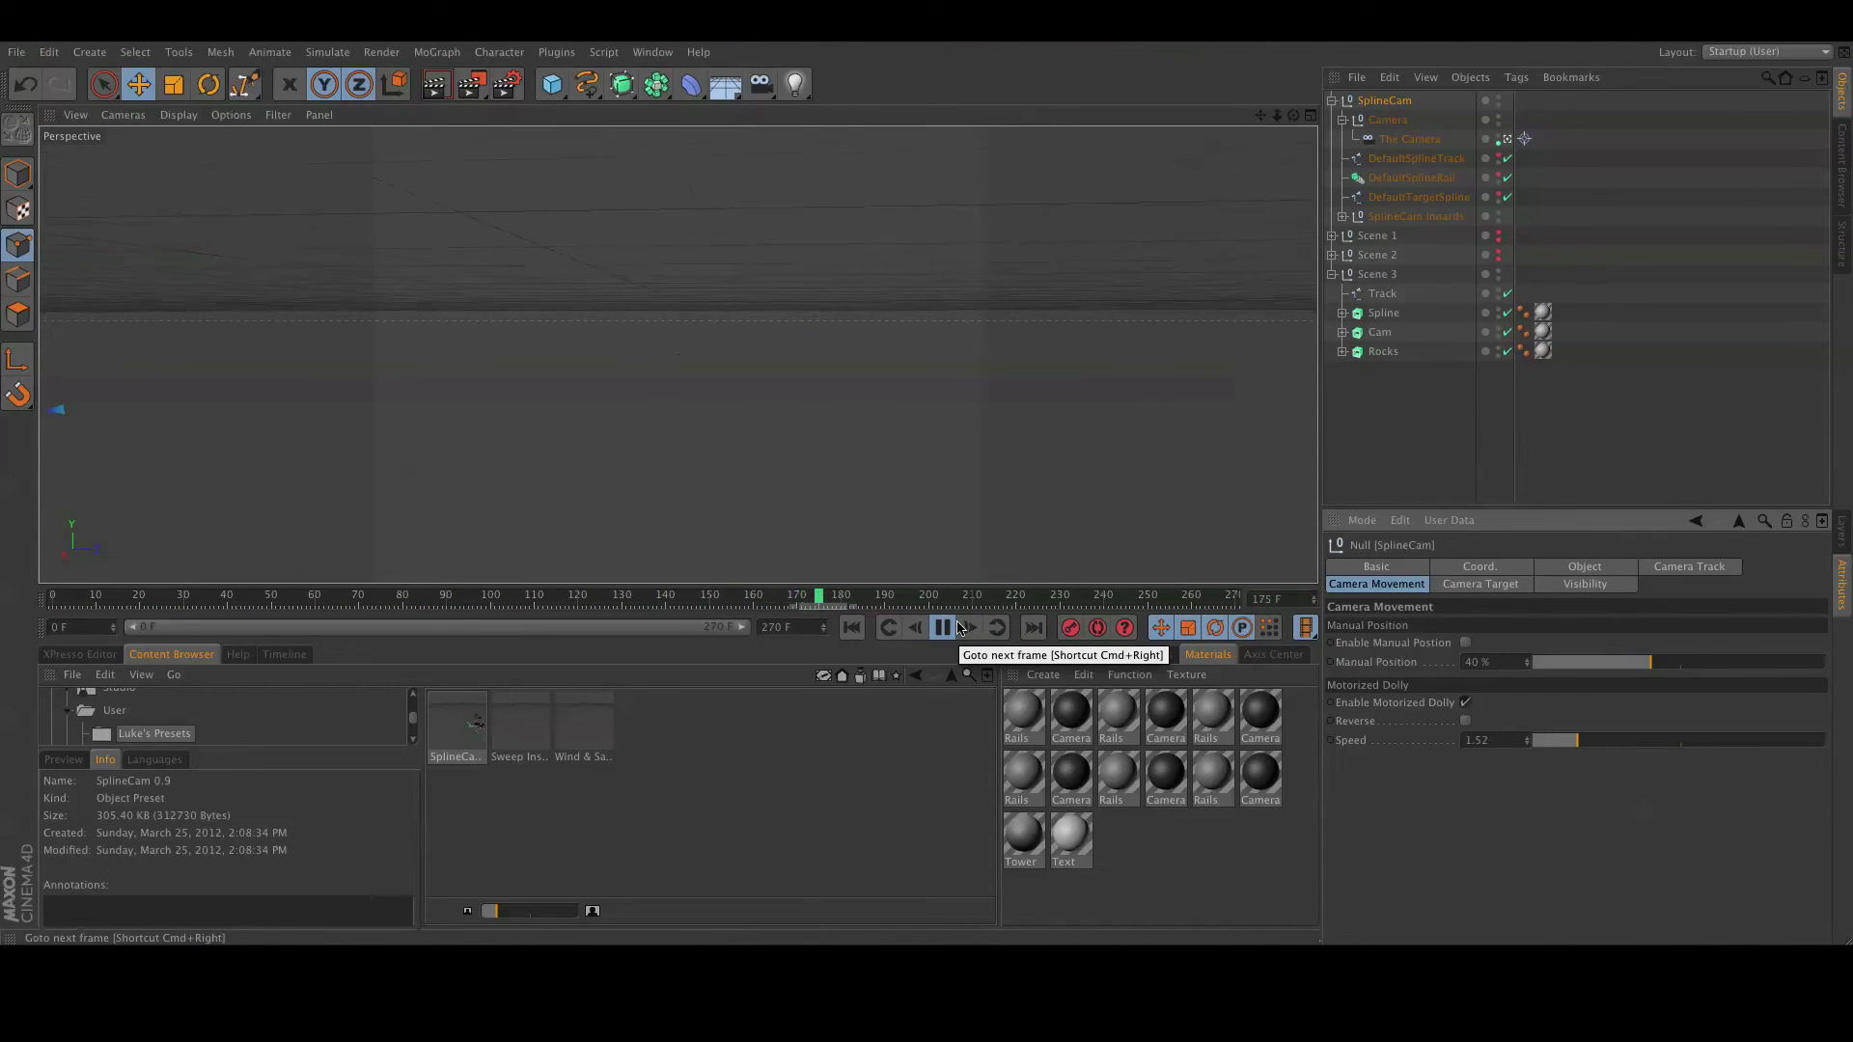
click(59, 606)
drag(60, 612, 333, 624)
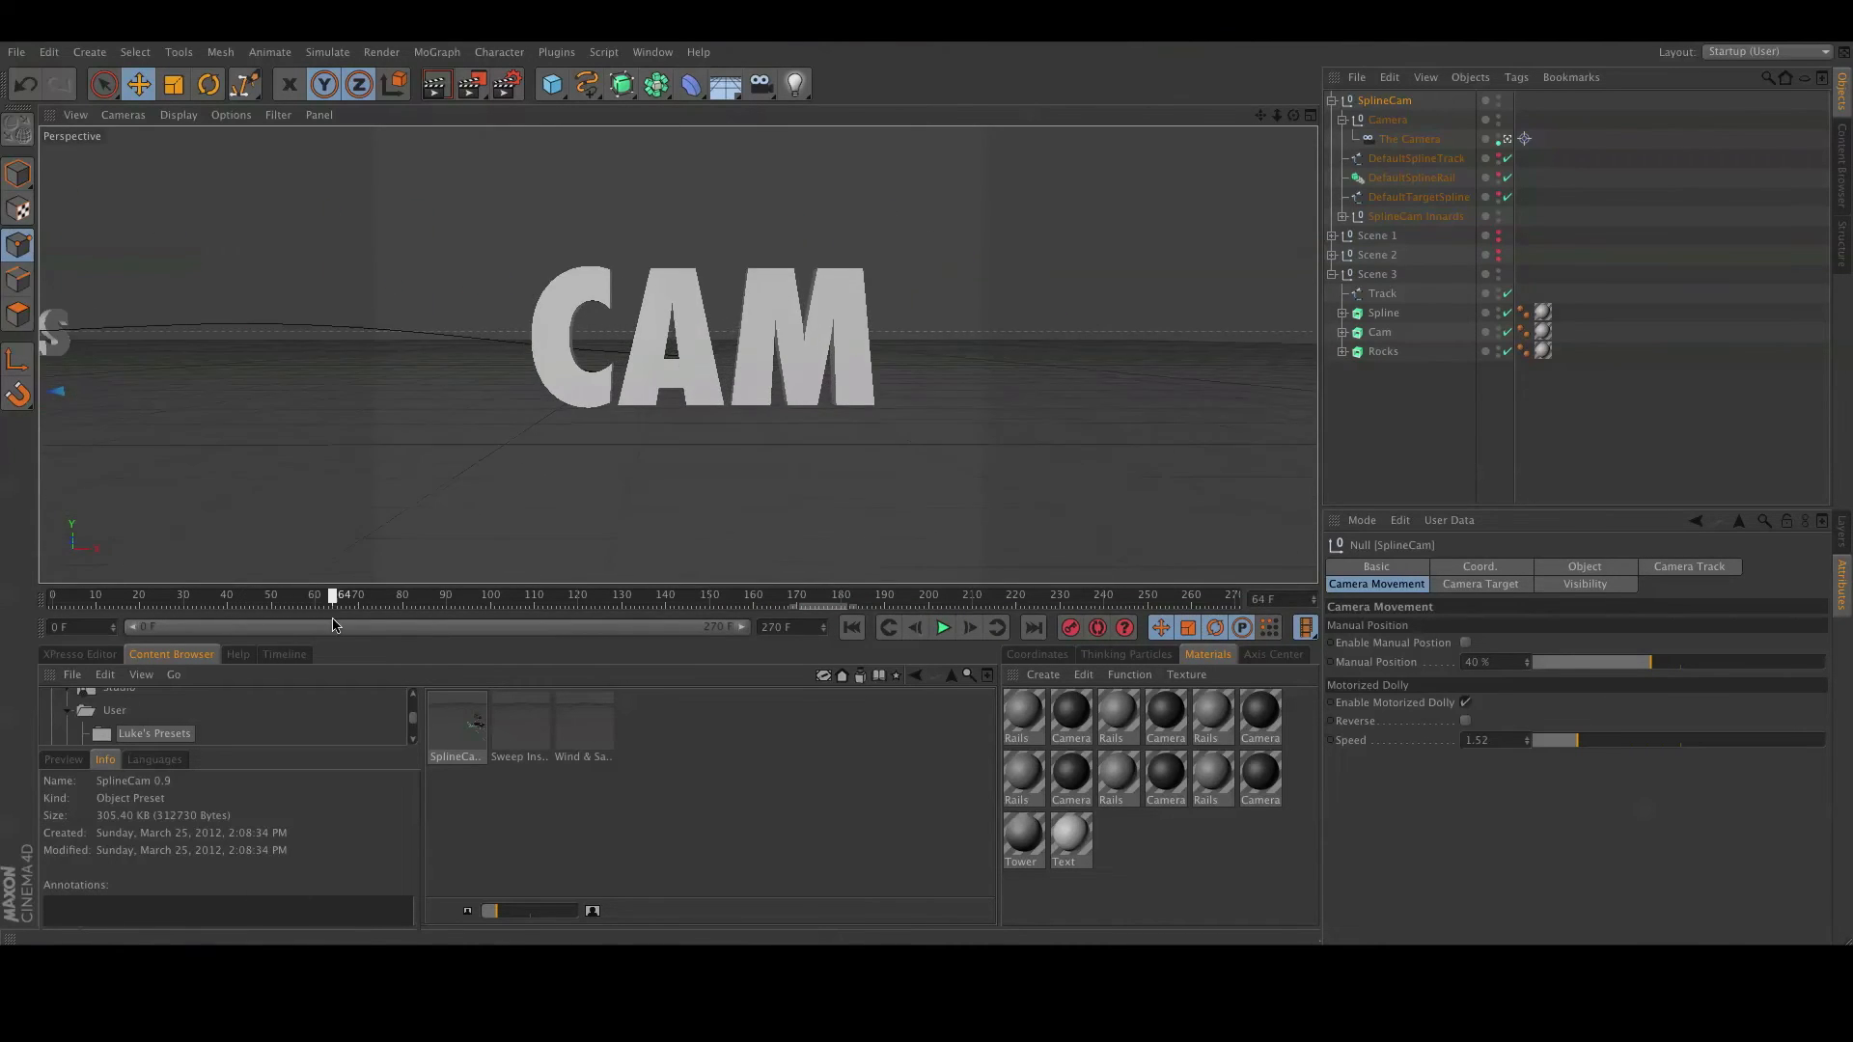
drag(382, 630, 289, 680)
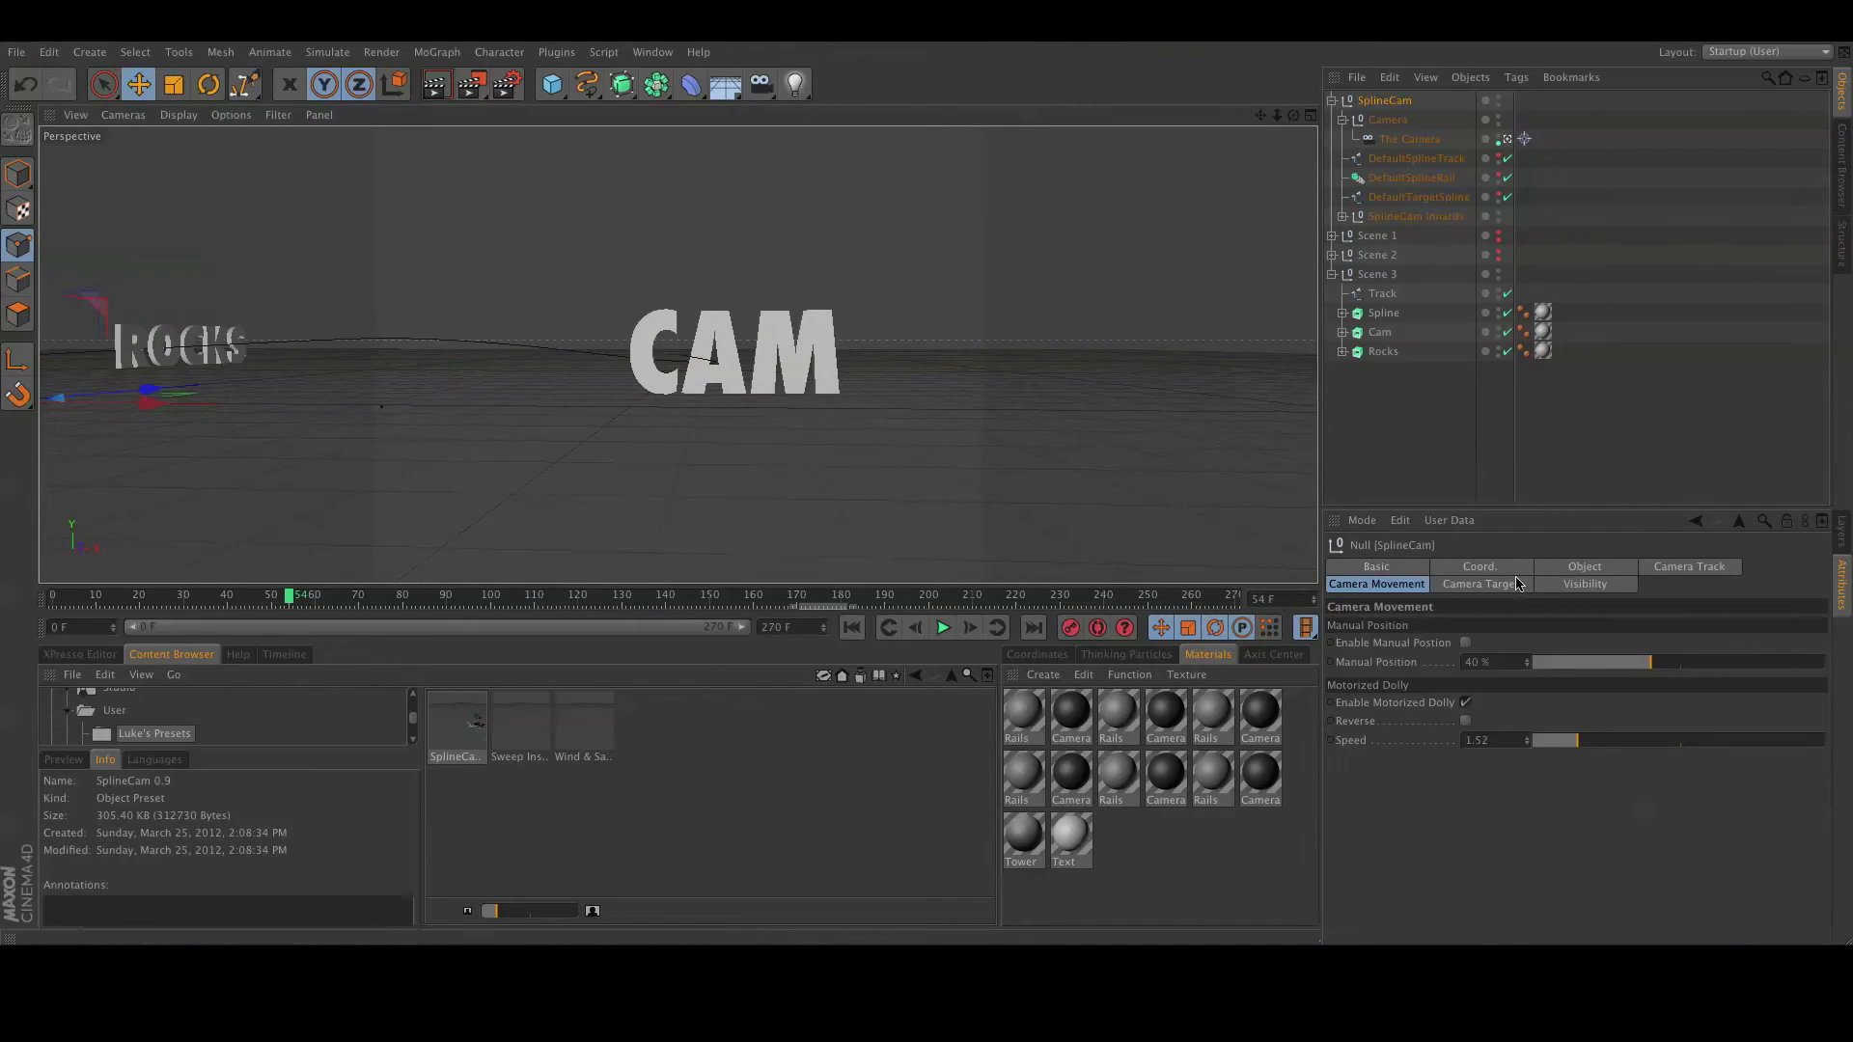
Leave The Camera's view, duplicate Scene 3's Track spline and rename the copy Rail.
click(1682, 570)
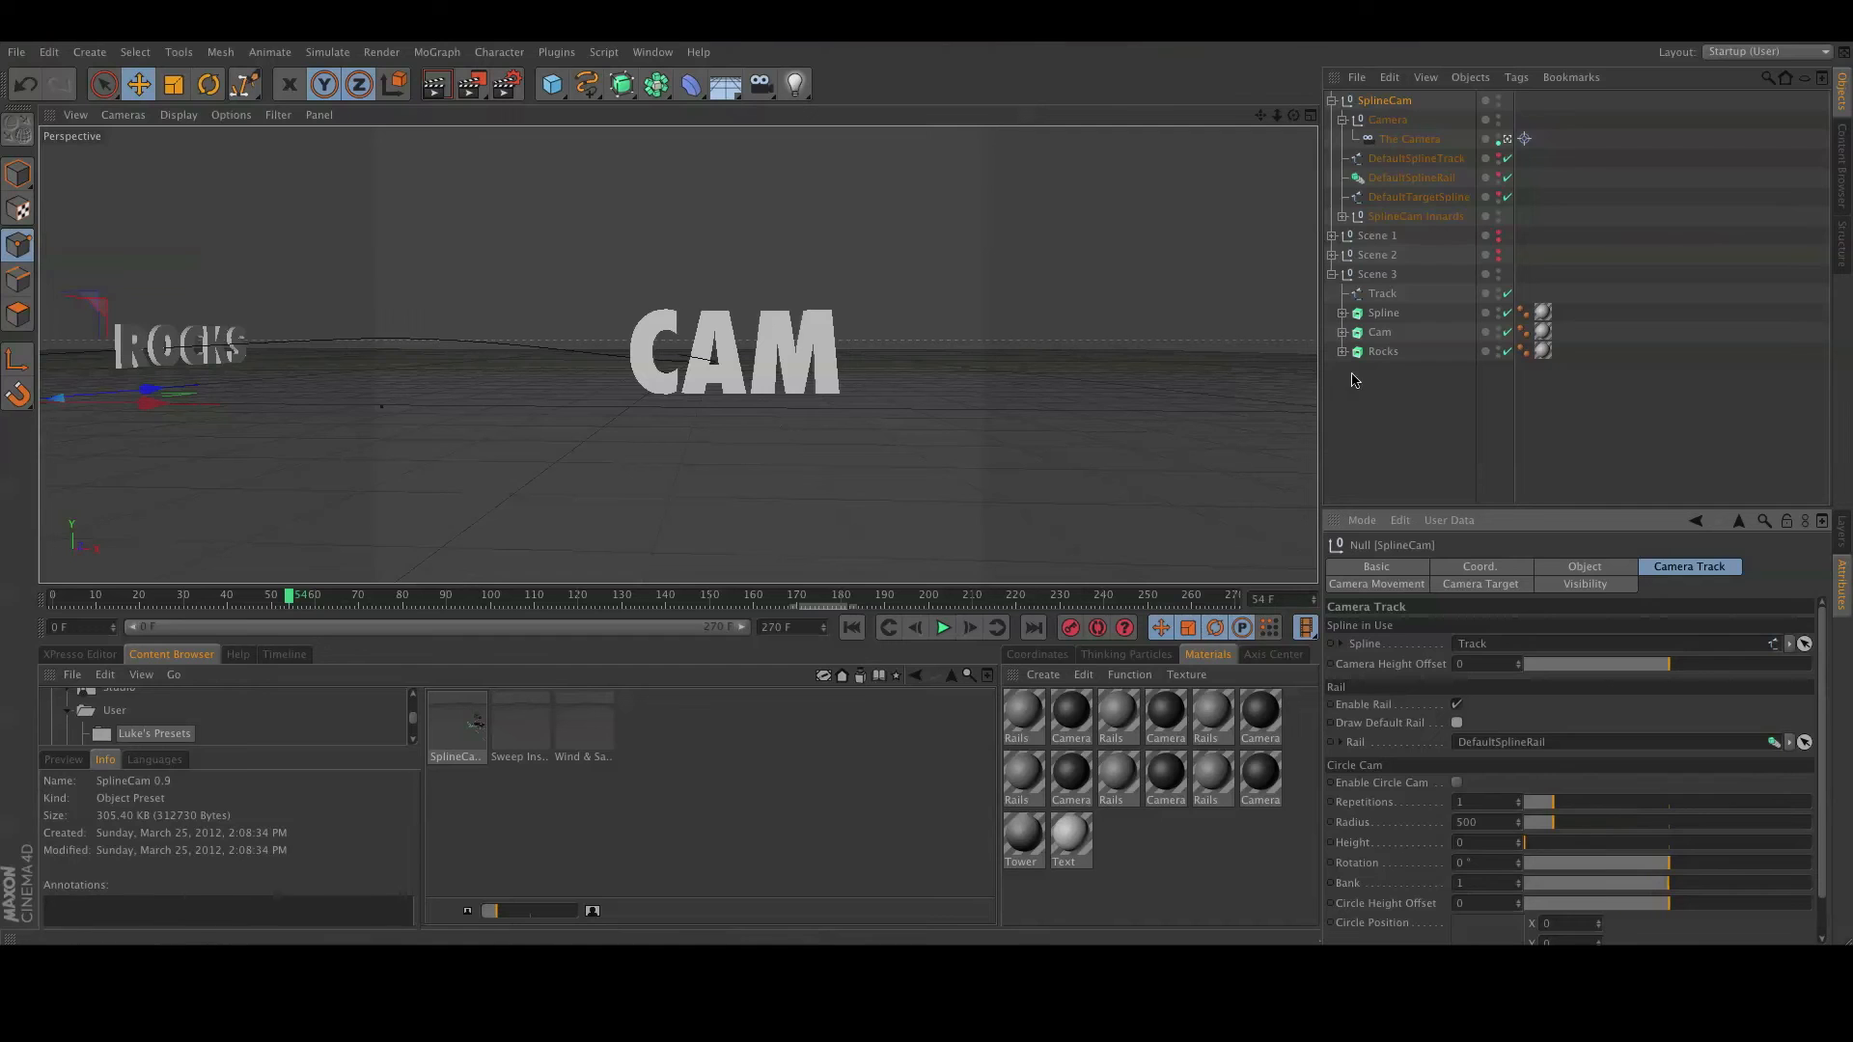
click(1508, 140)
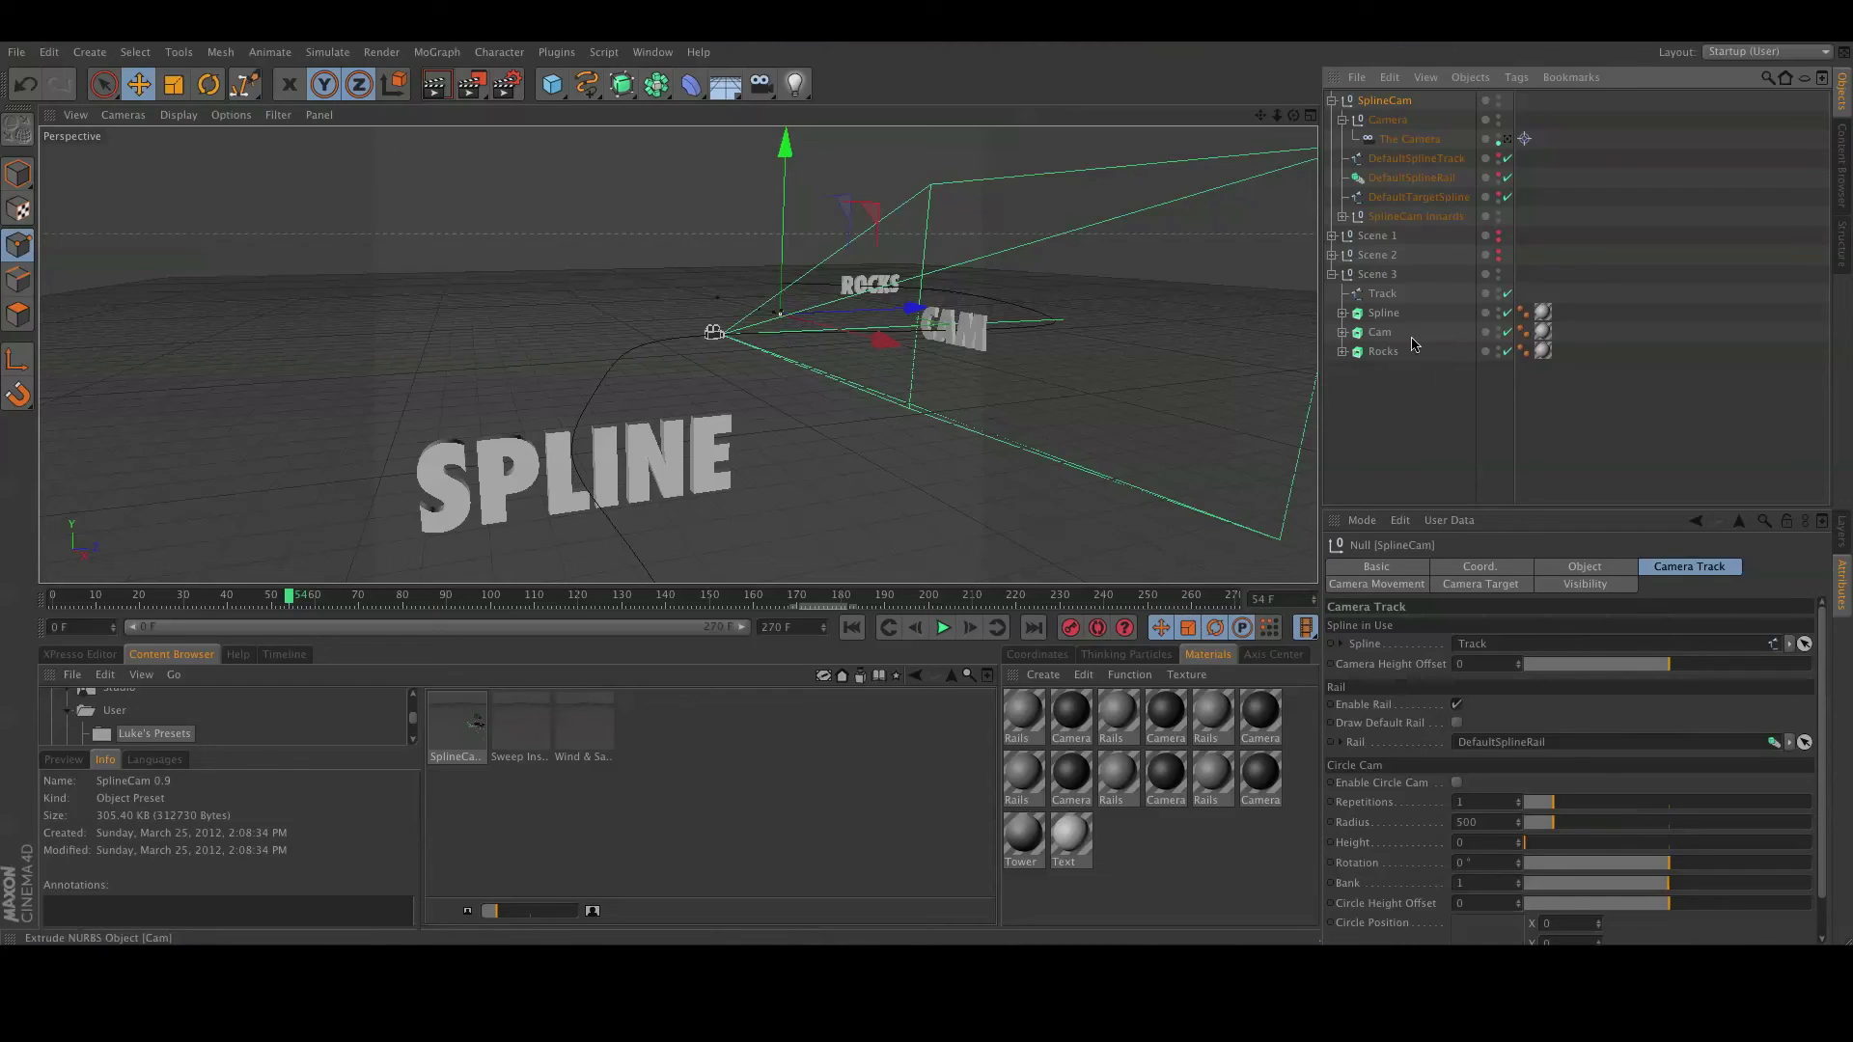
click(1380, 296)
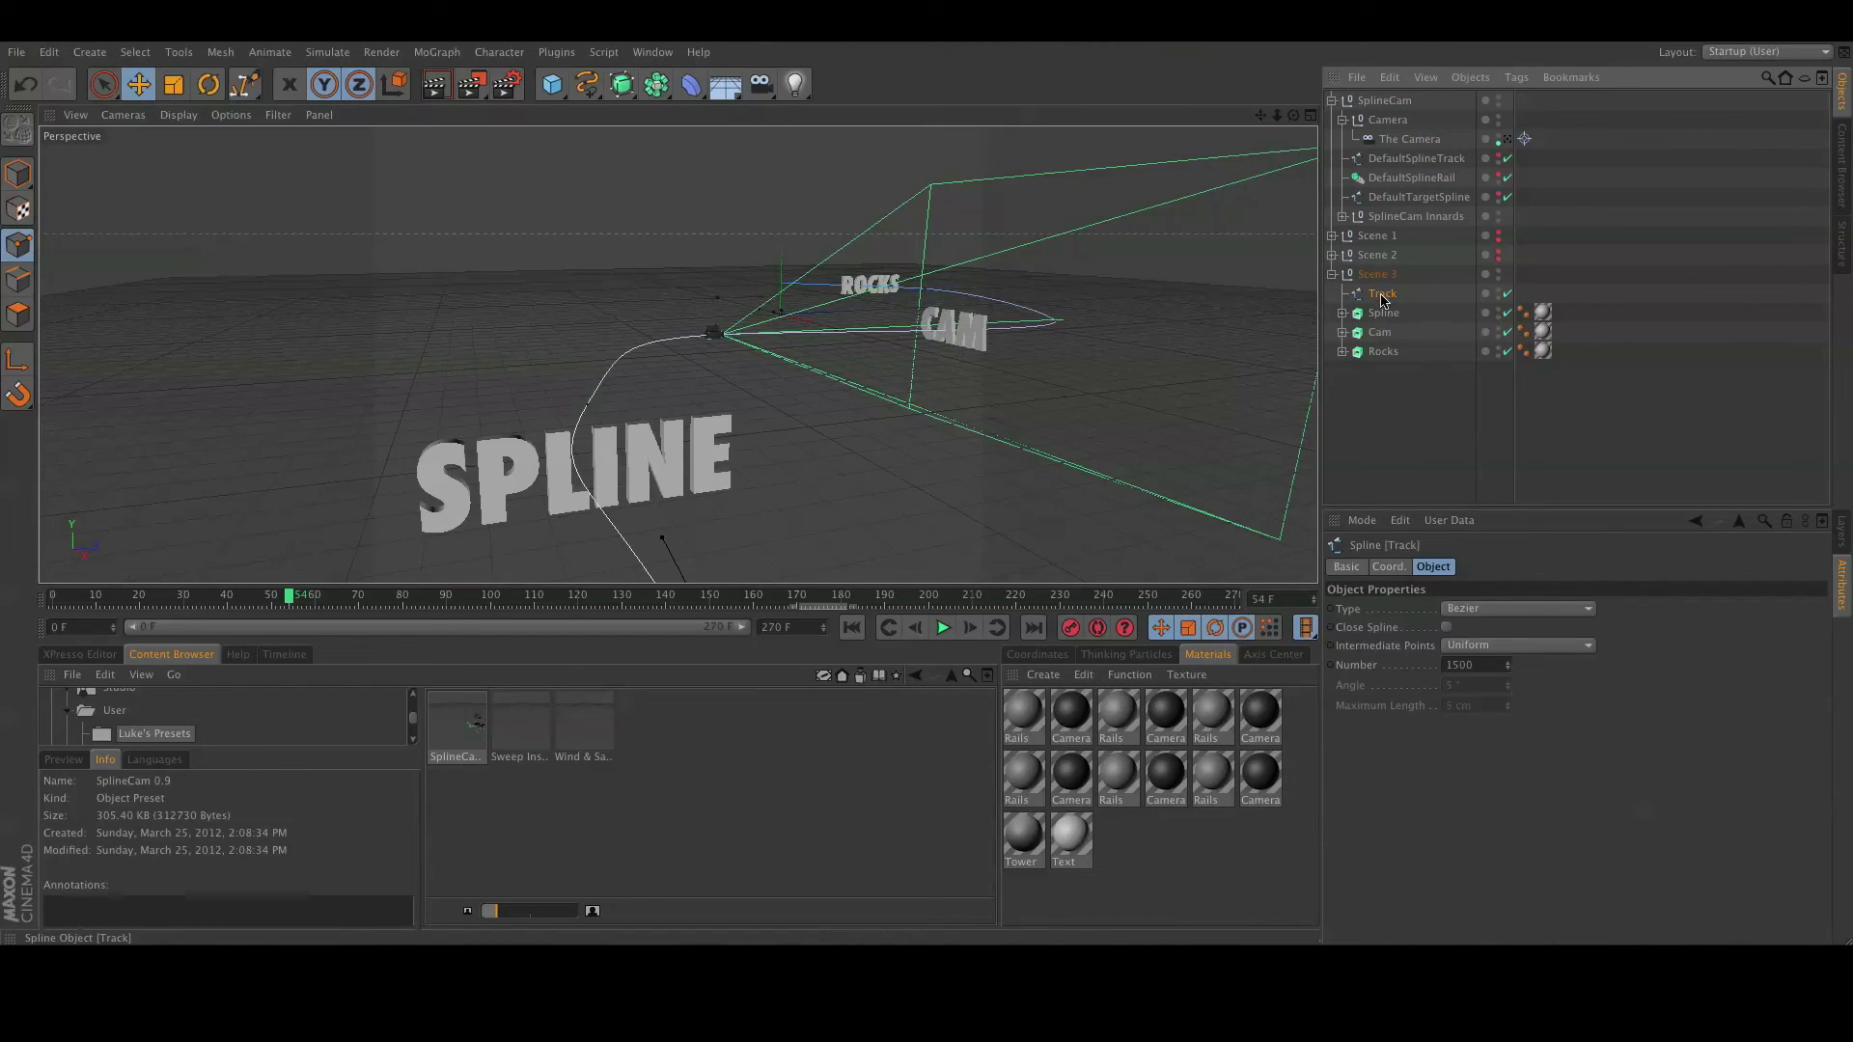
ctrl+drag(1381, 295, 1384, 303)
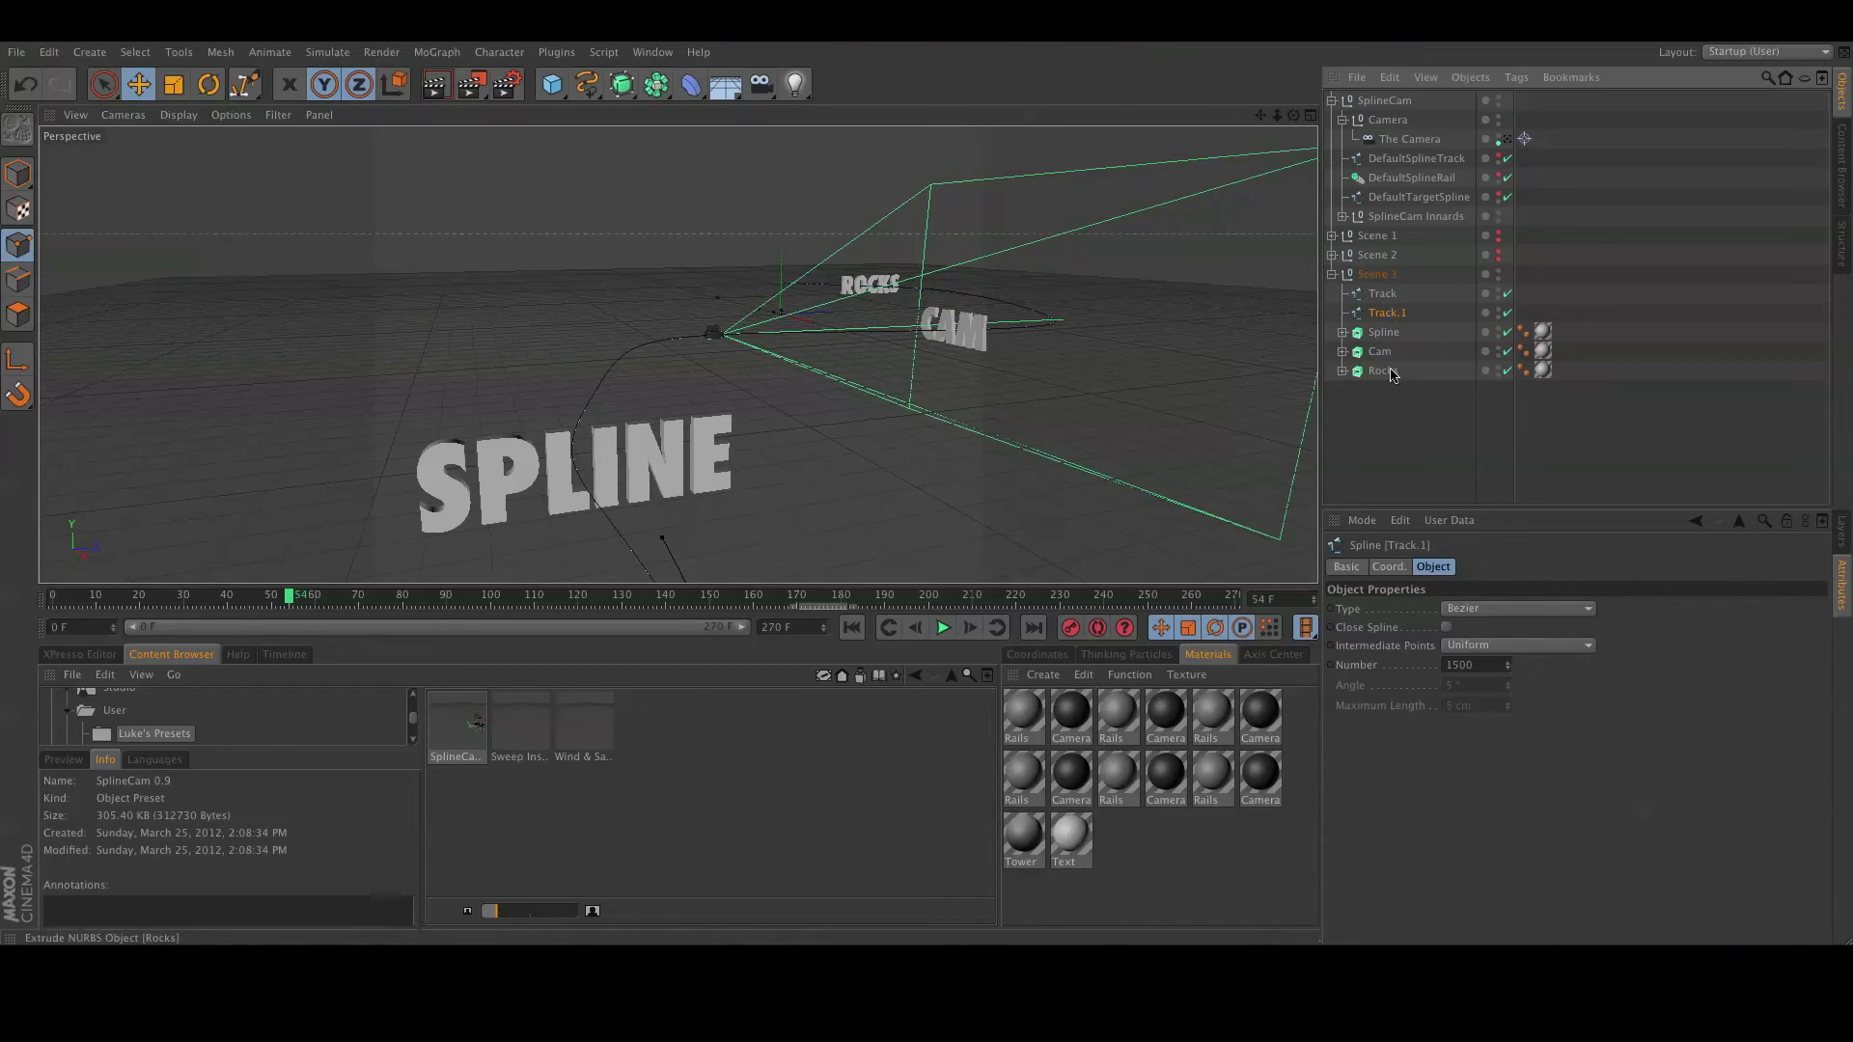
key(Return)
text(R)
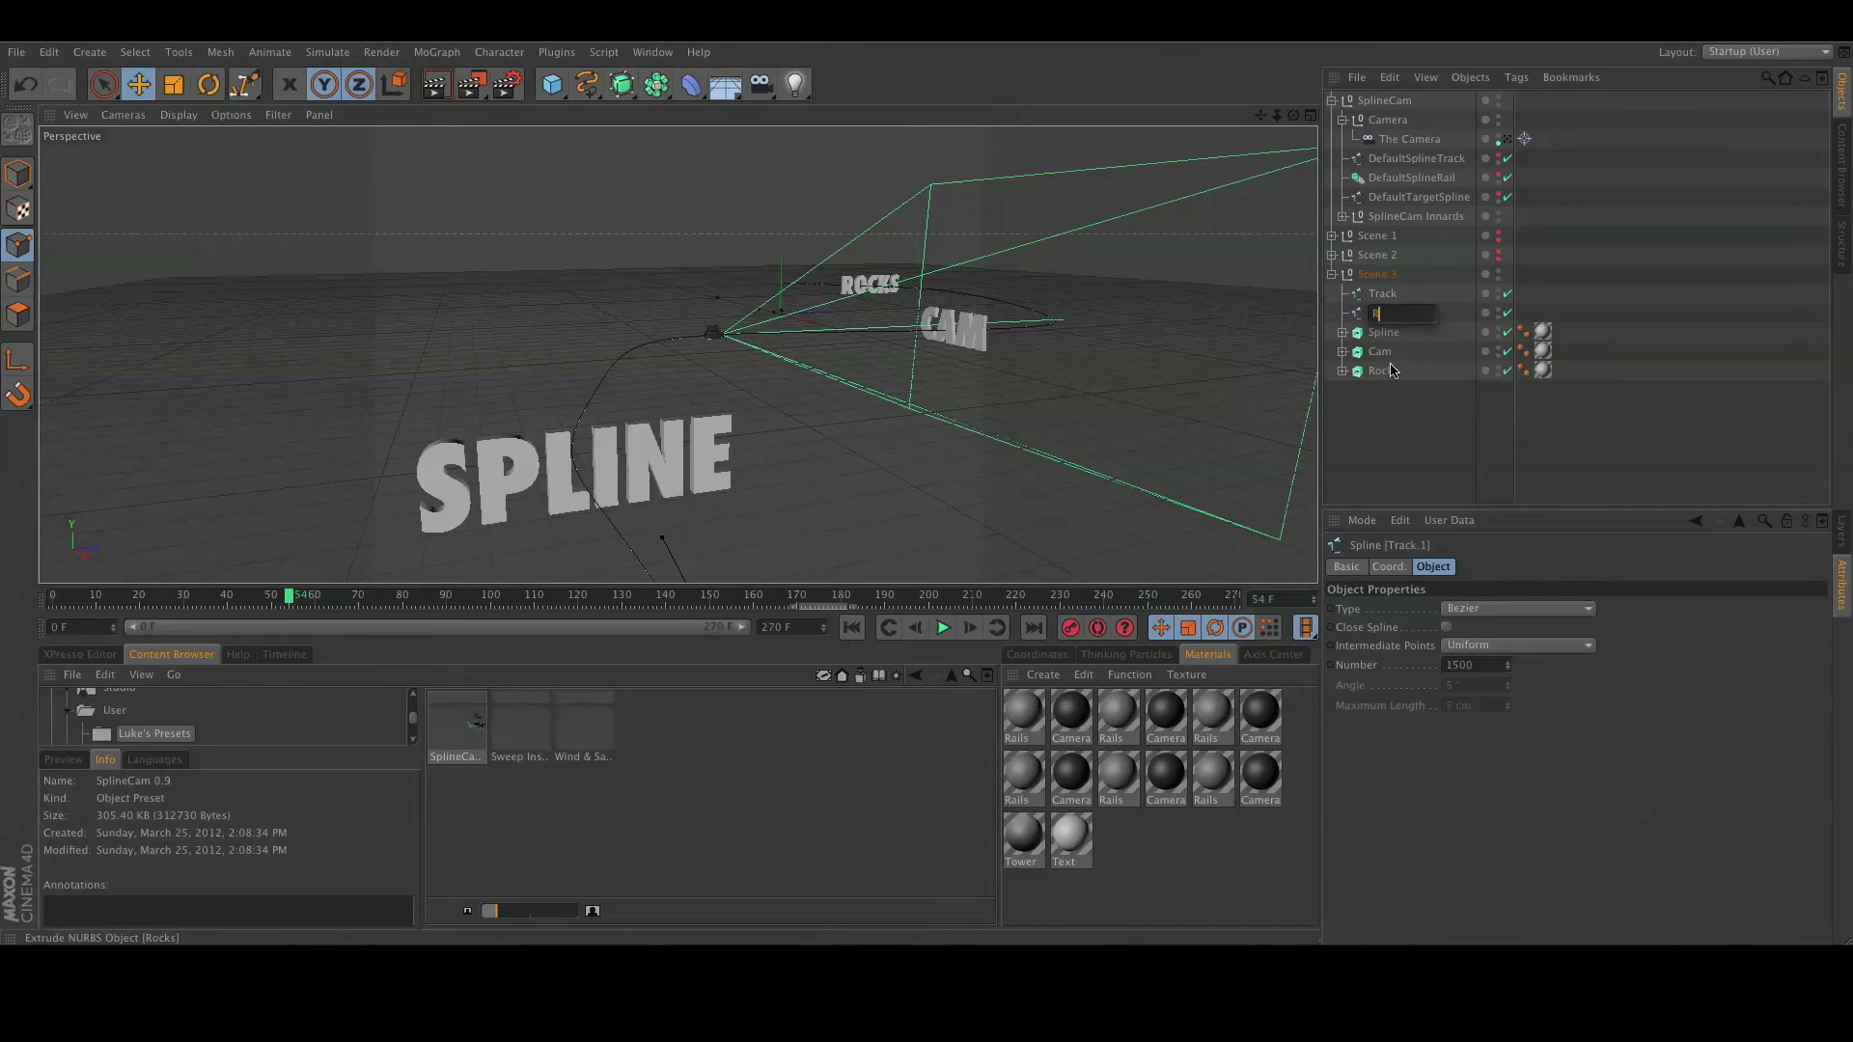
text(ail)
key(Return)
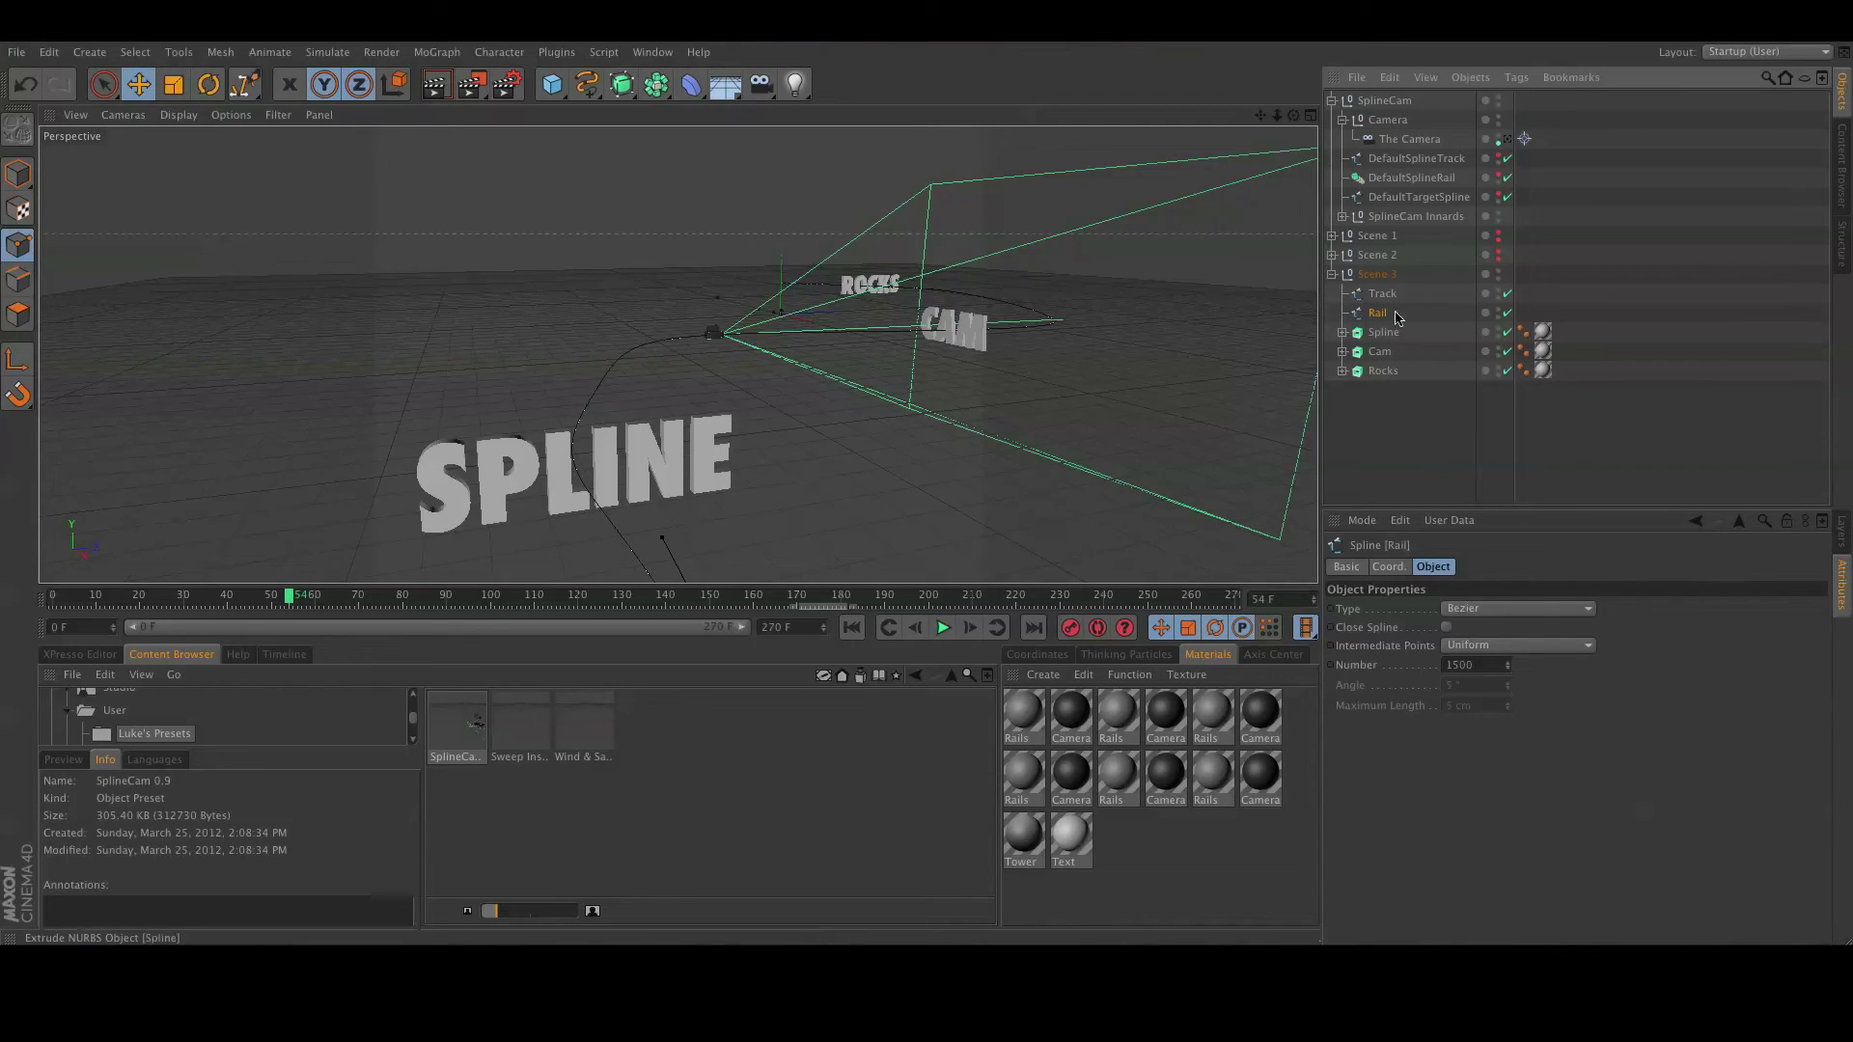
Show SplineCam's track in the editor and assign Scene 3's Rail spline as the track's rail.
click(1382, 102)
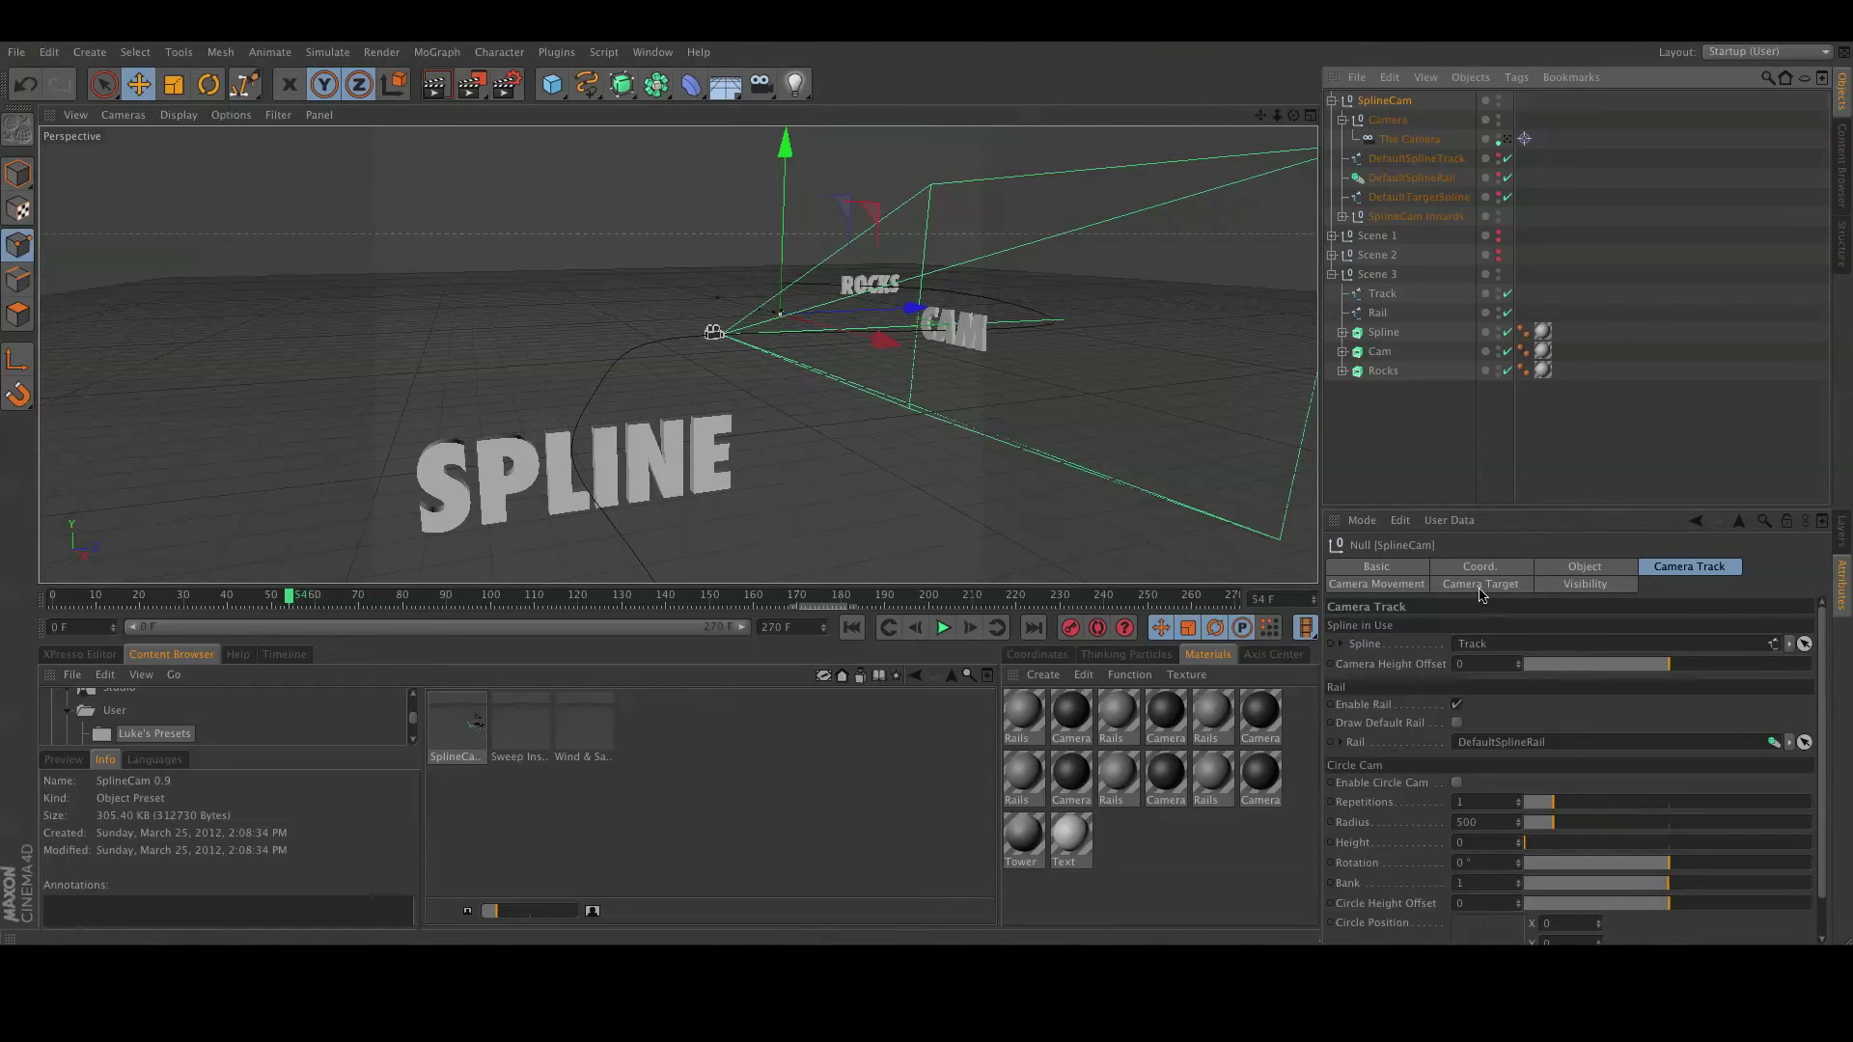
click(1558, 585)
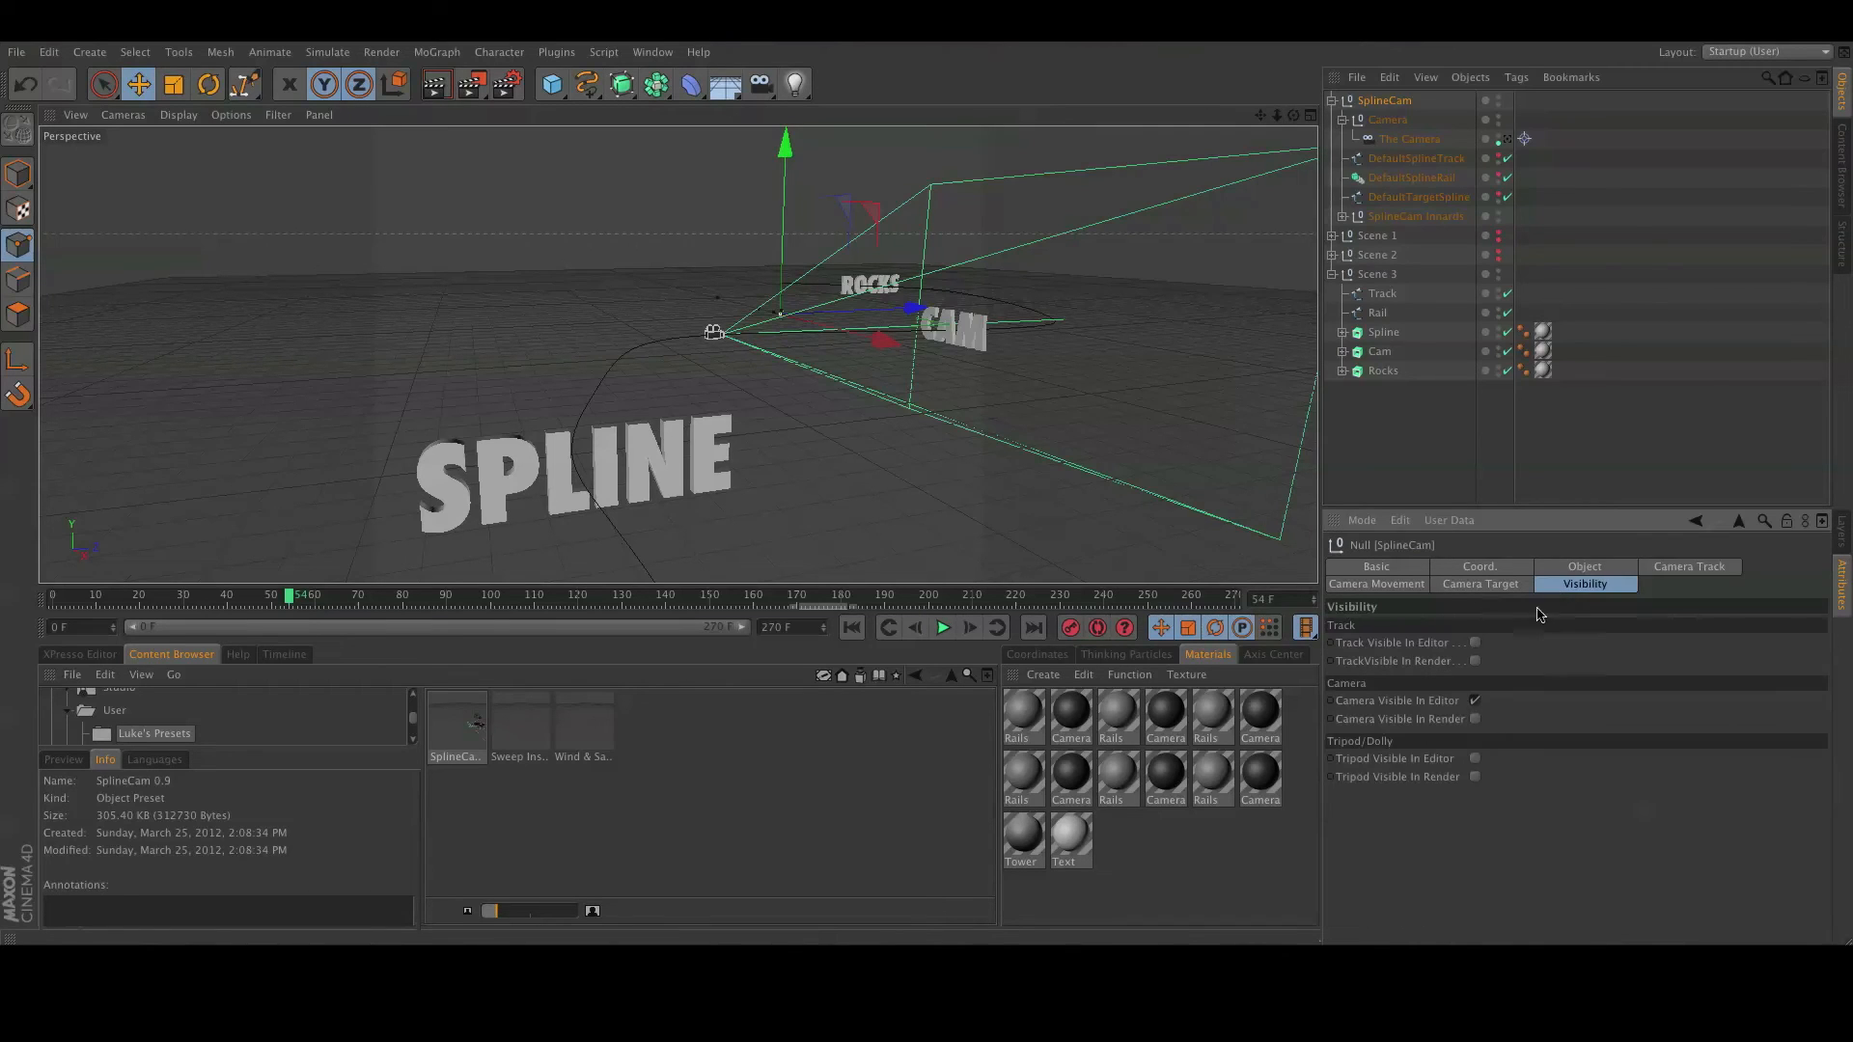
click(1475, 644)
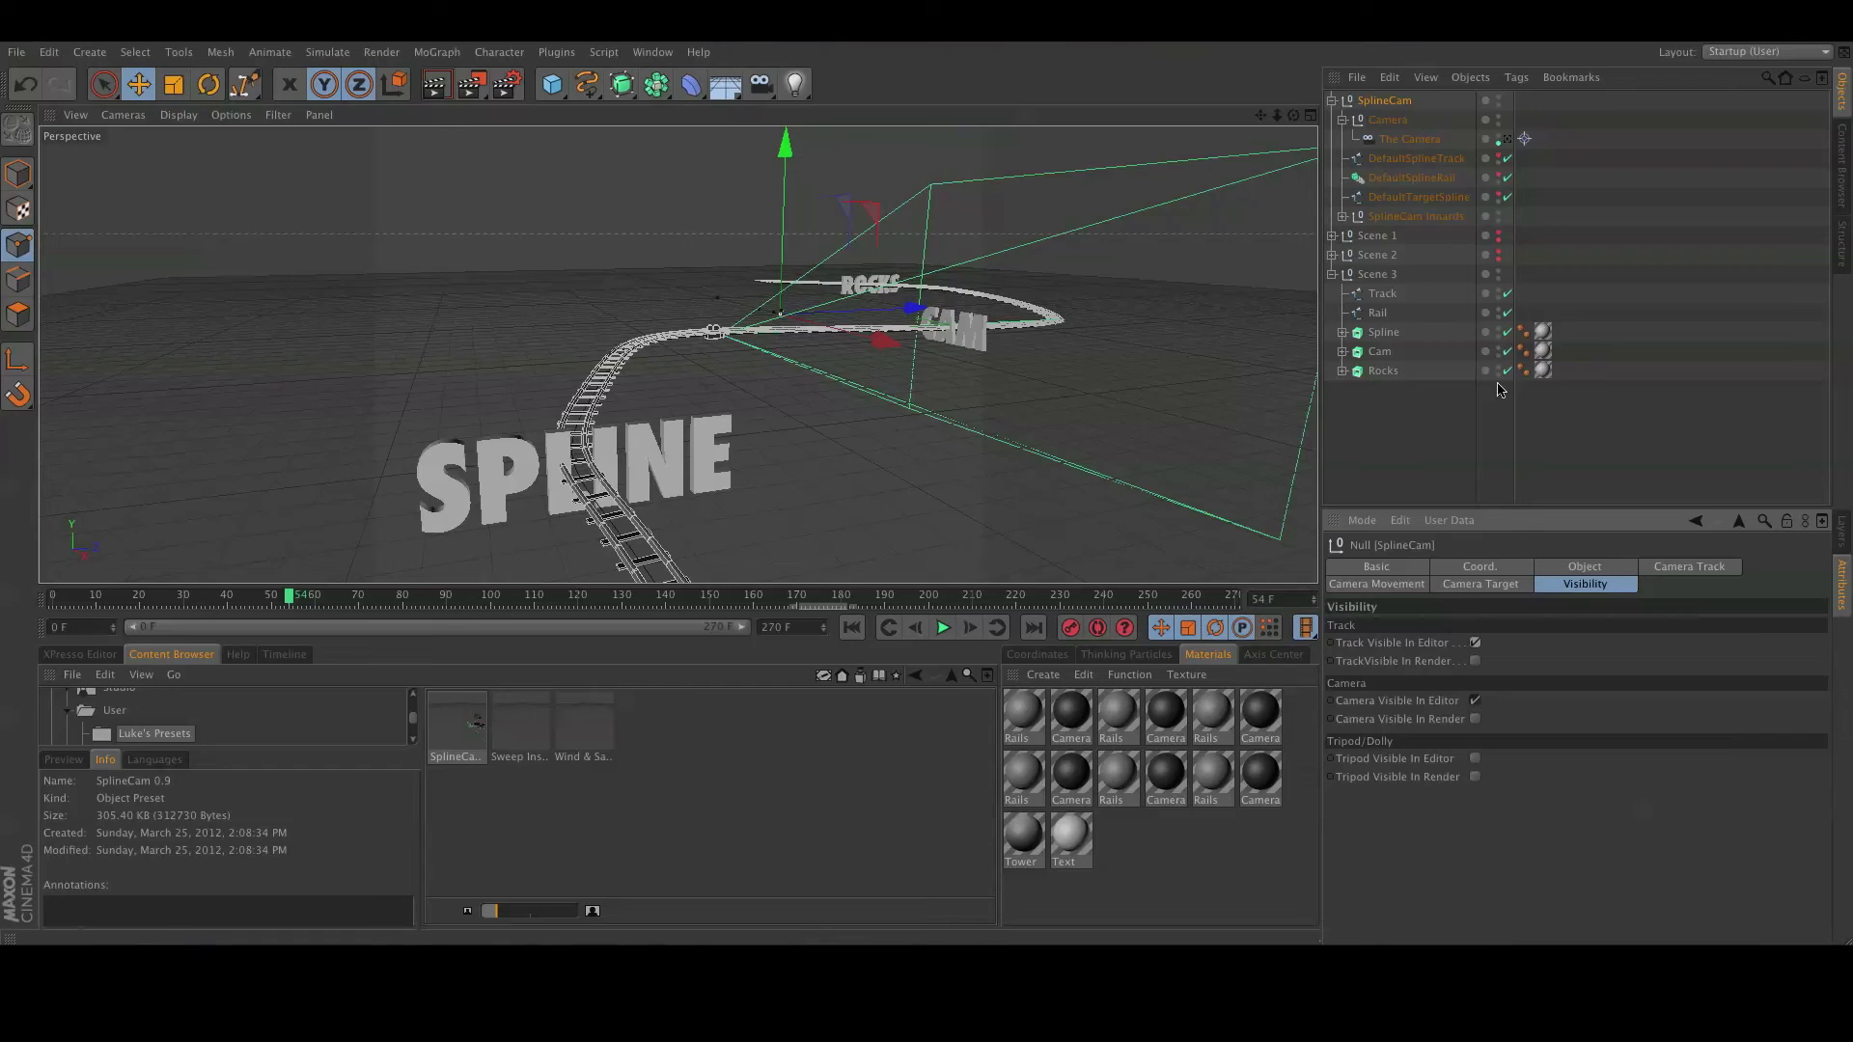
click(1691, 572)
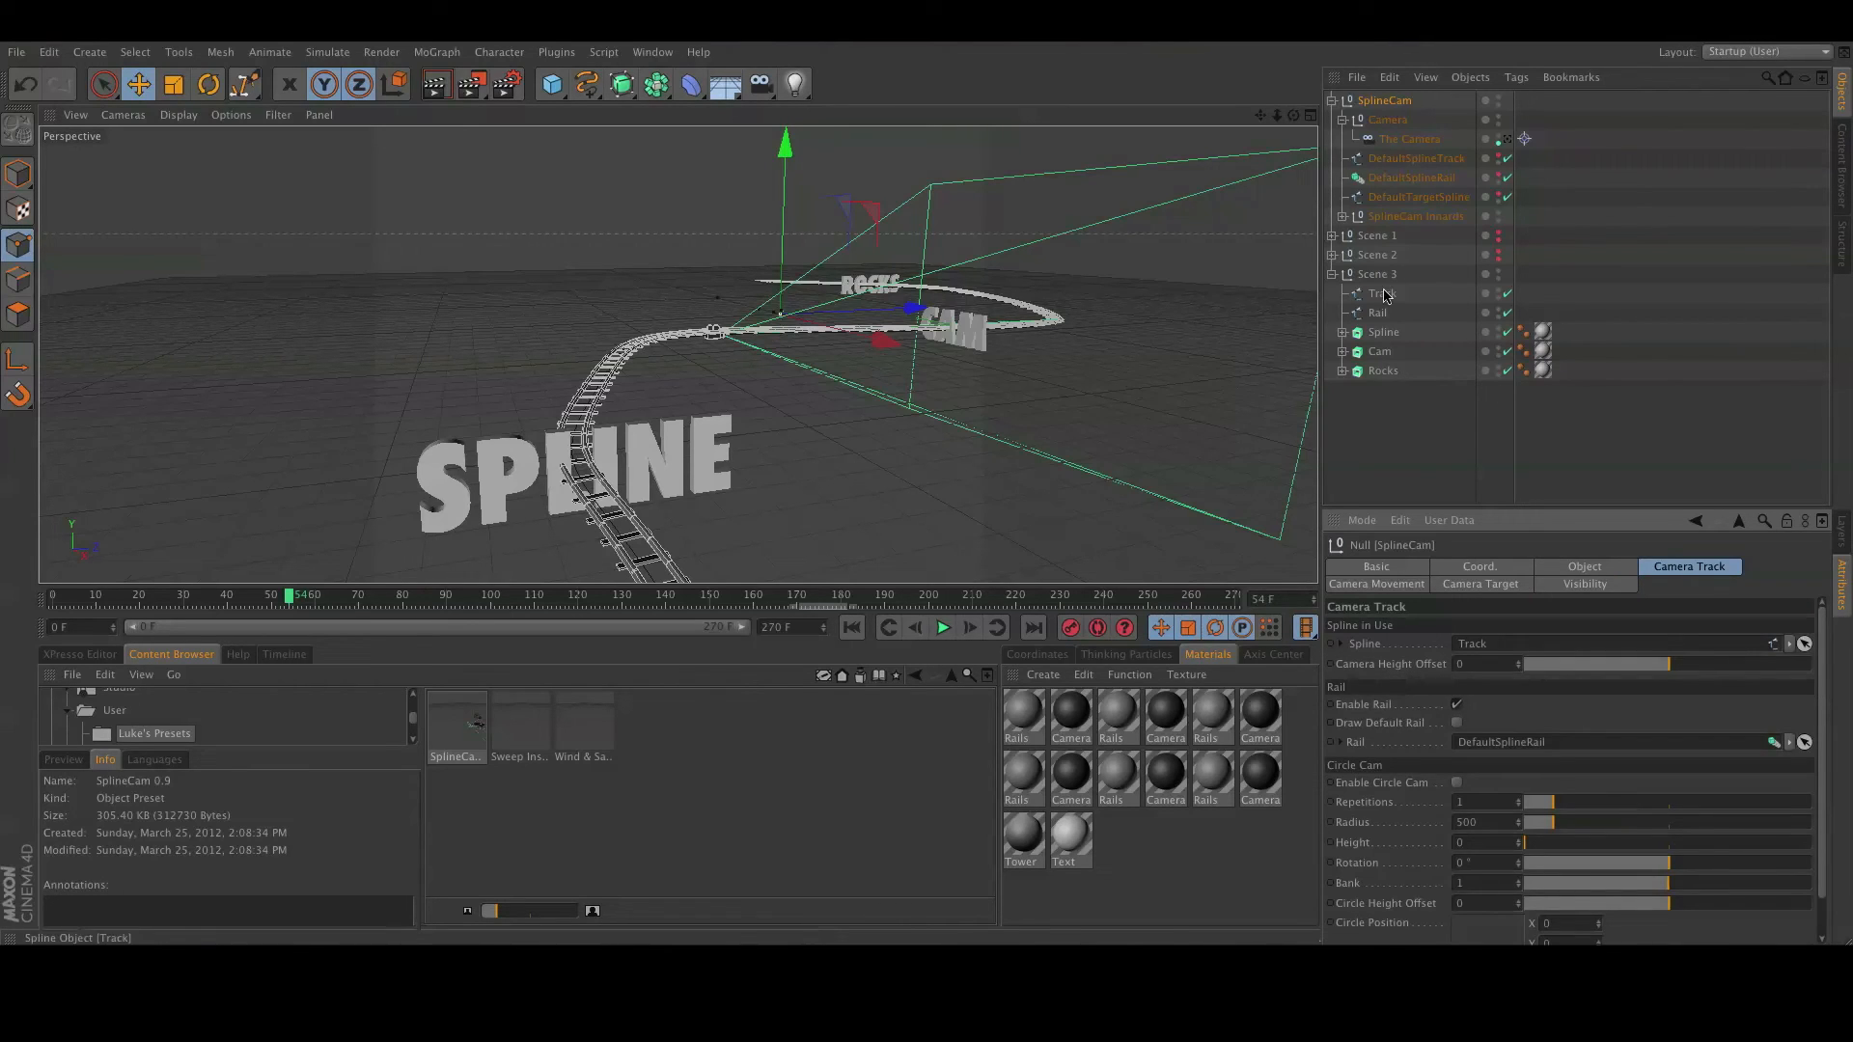
drag(1380, 318, 1516, 746)
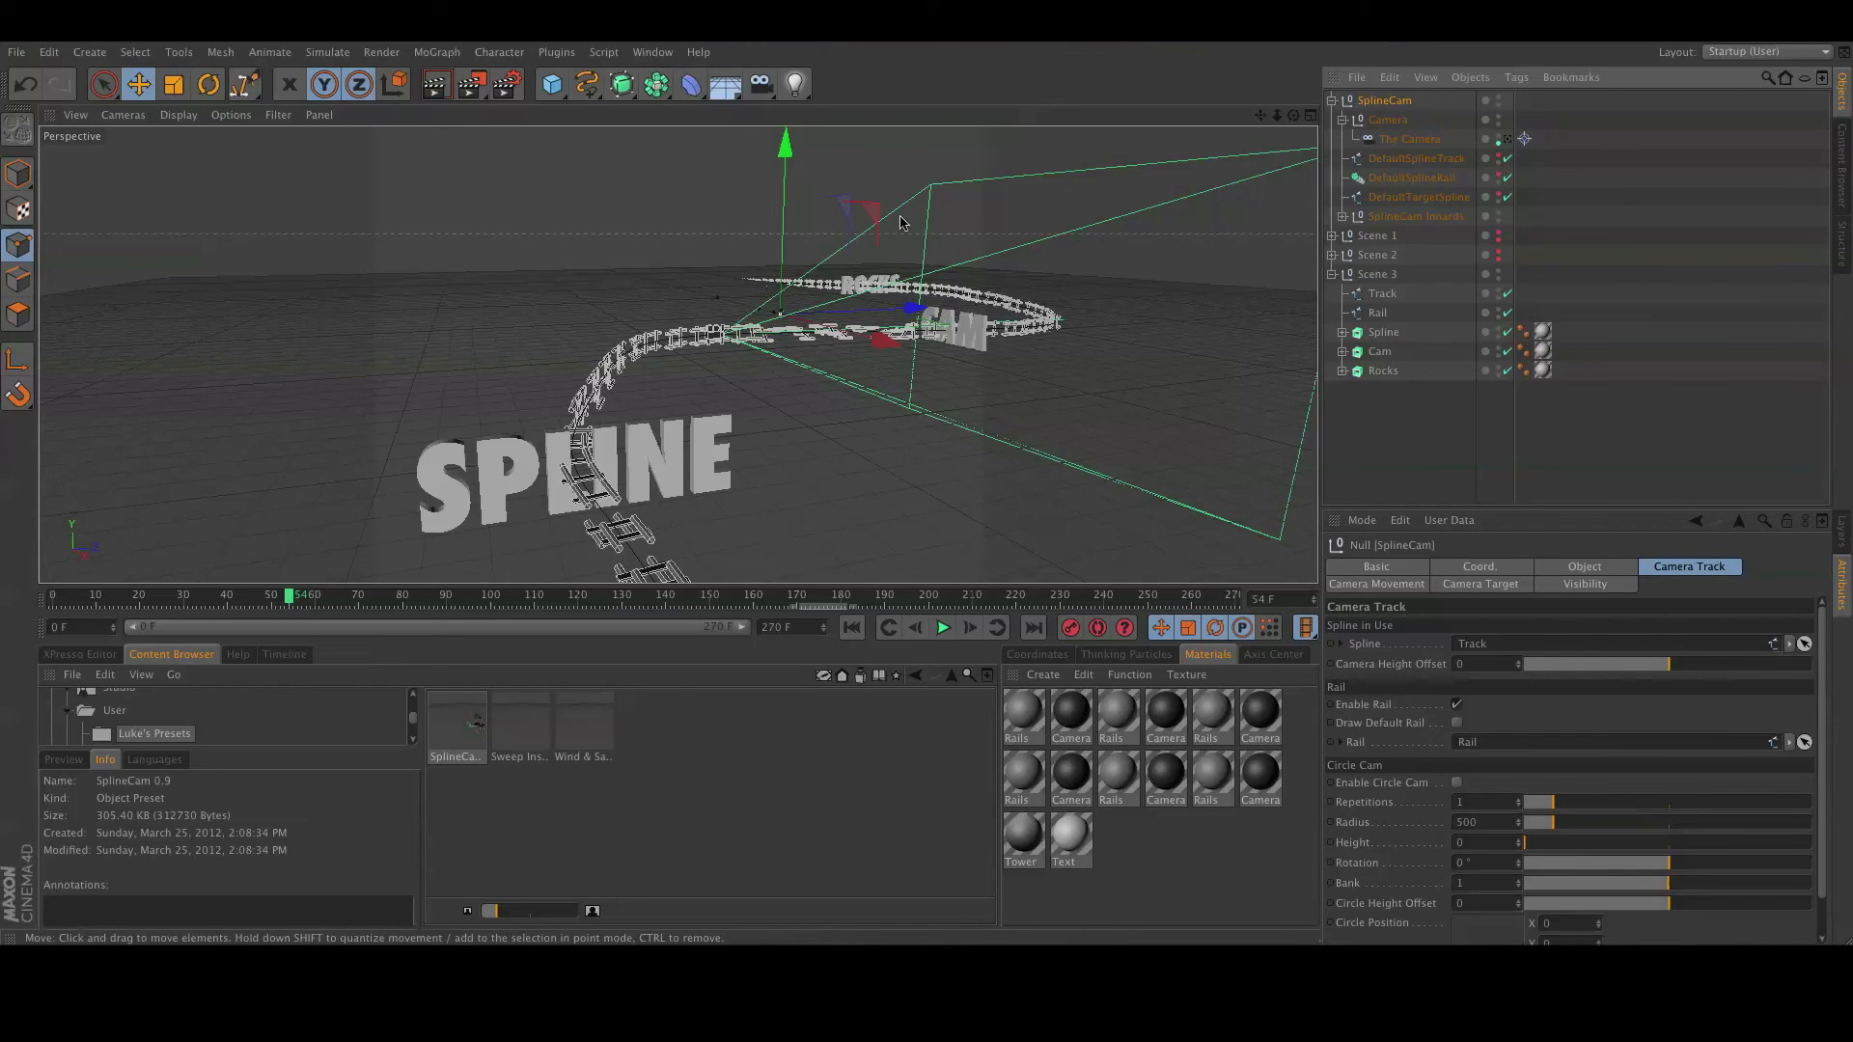
Raise the Rail spline above the track by setting its Y position to 204 cm.
click(1378, 313)
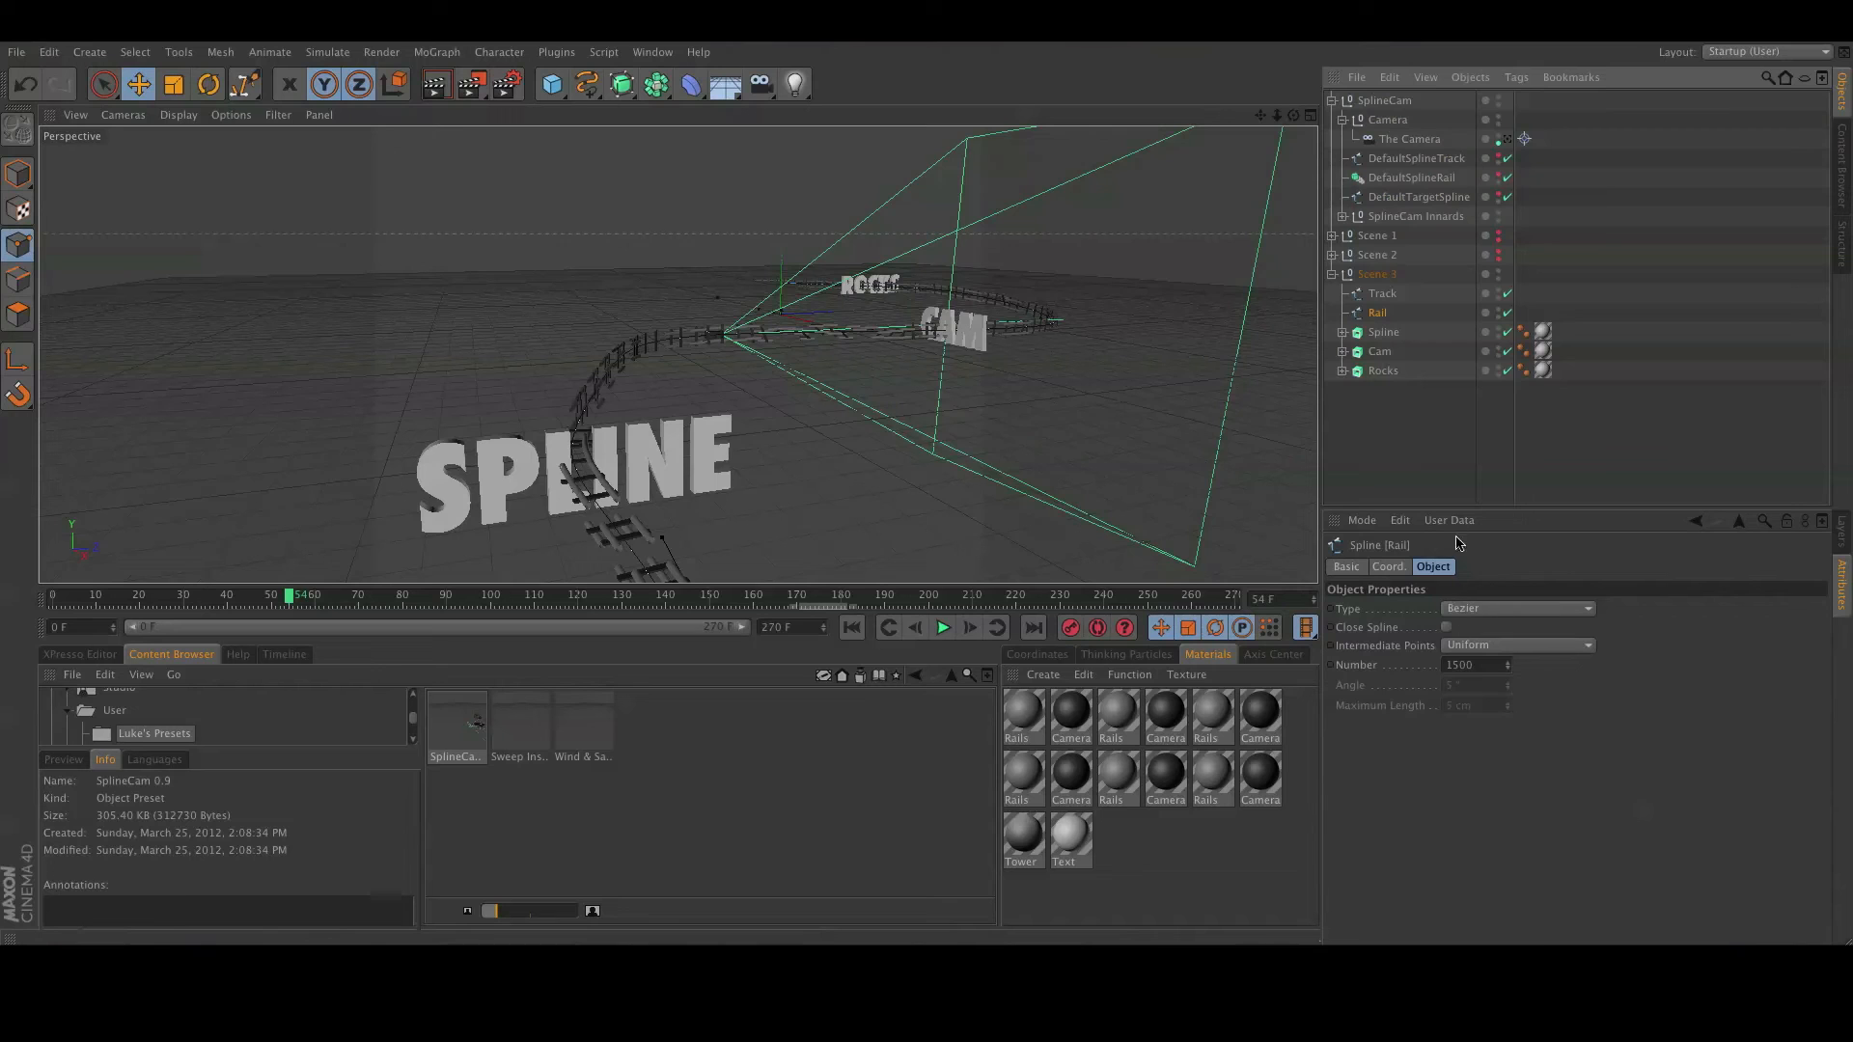
click(1389, 567)
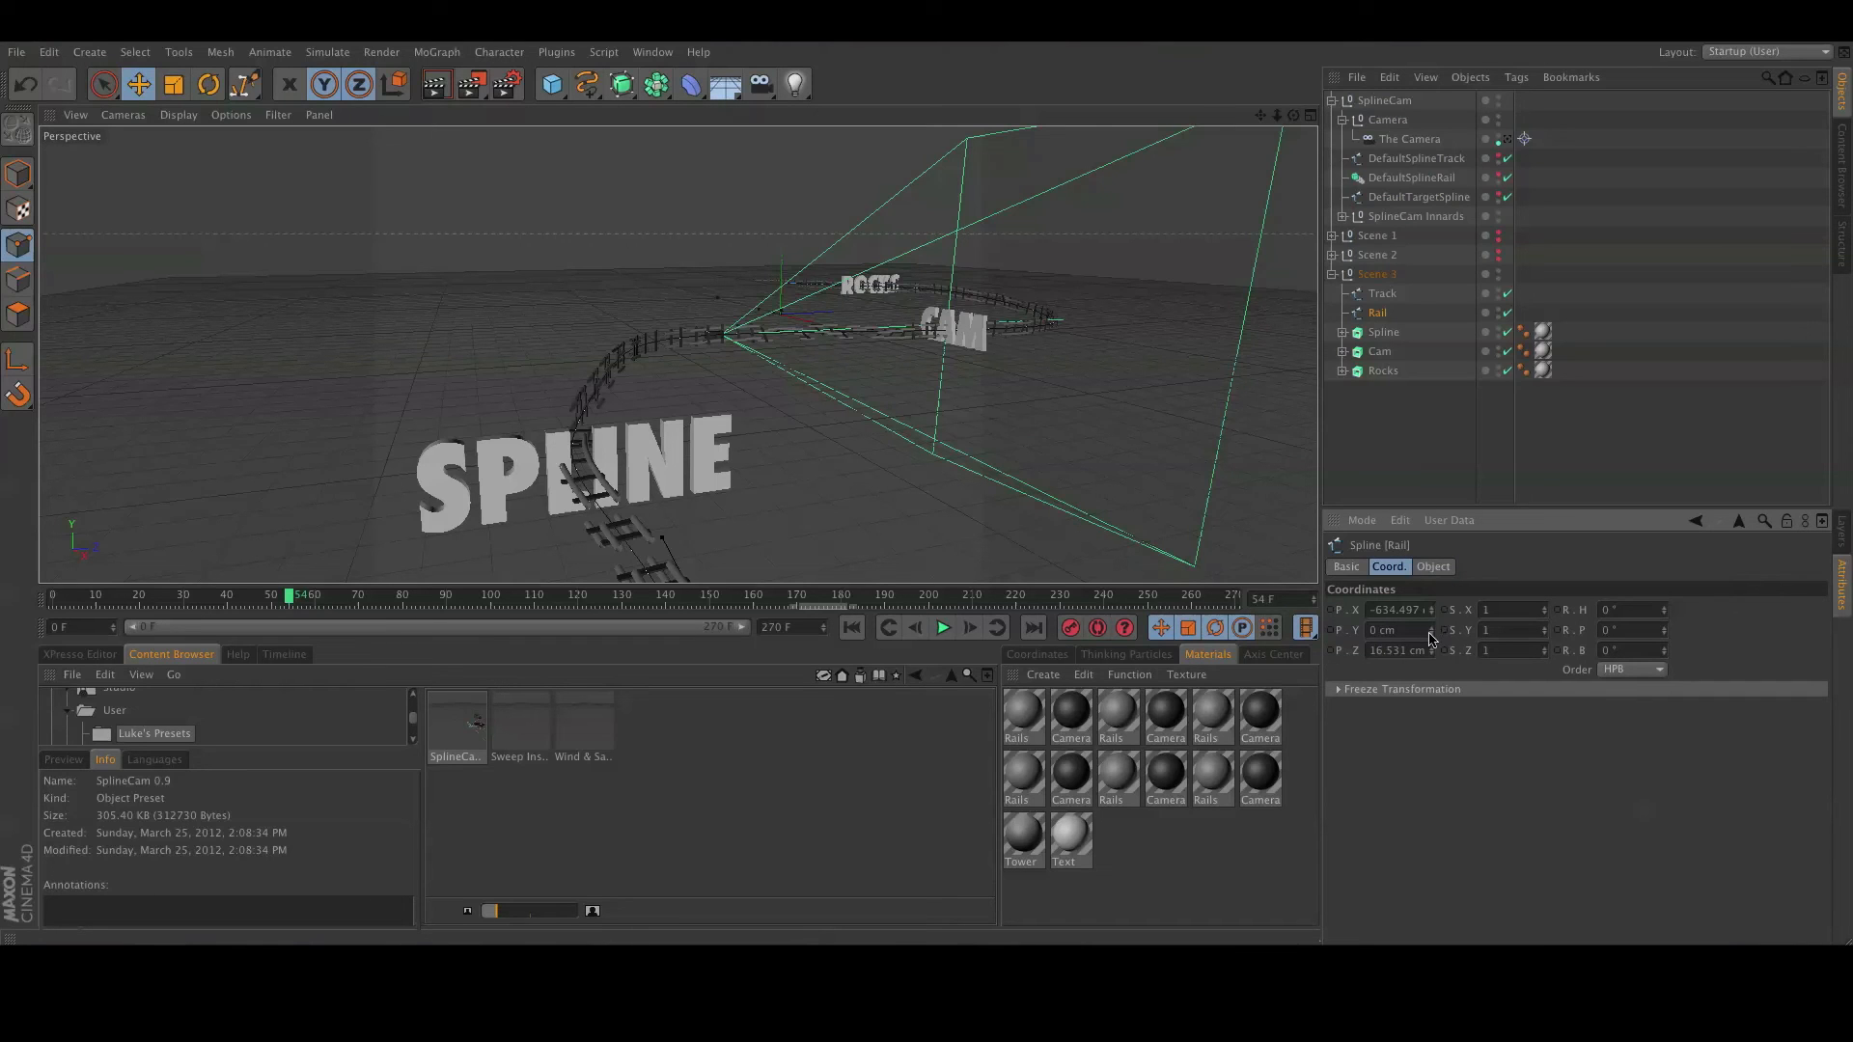
drag(1432, 632, 1433, 435)
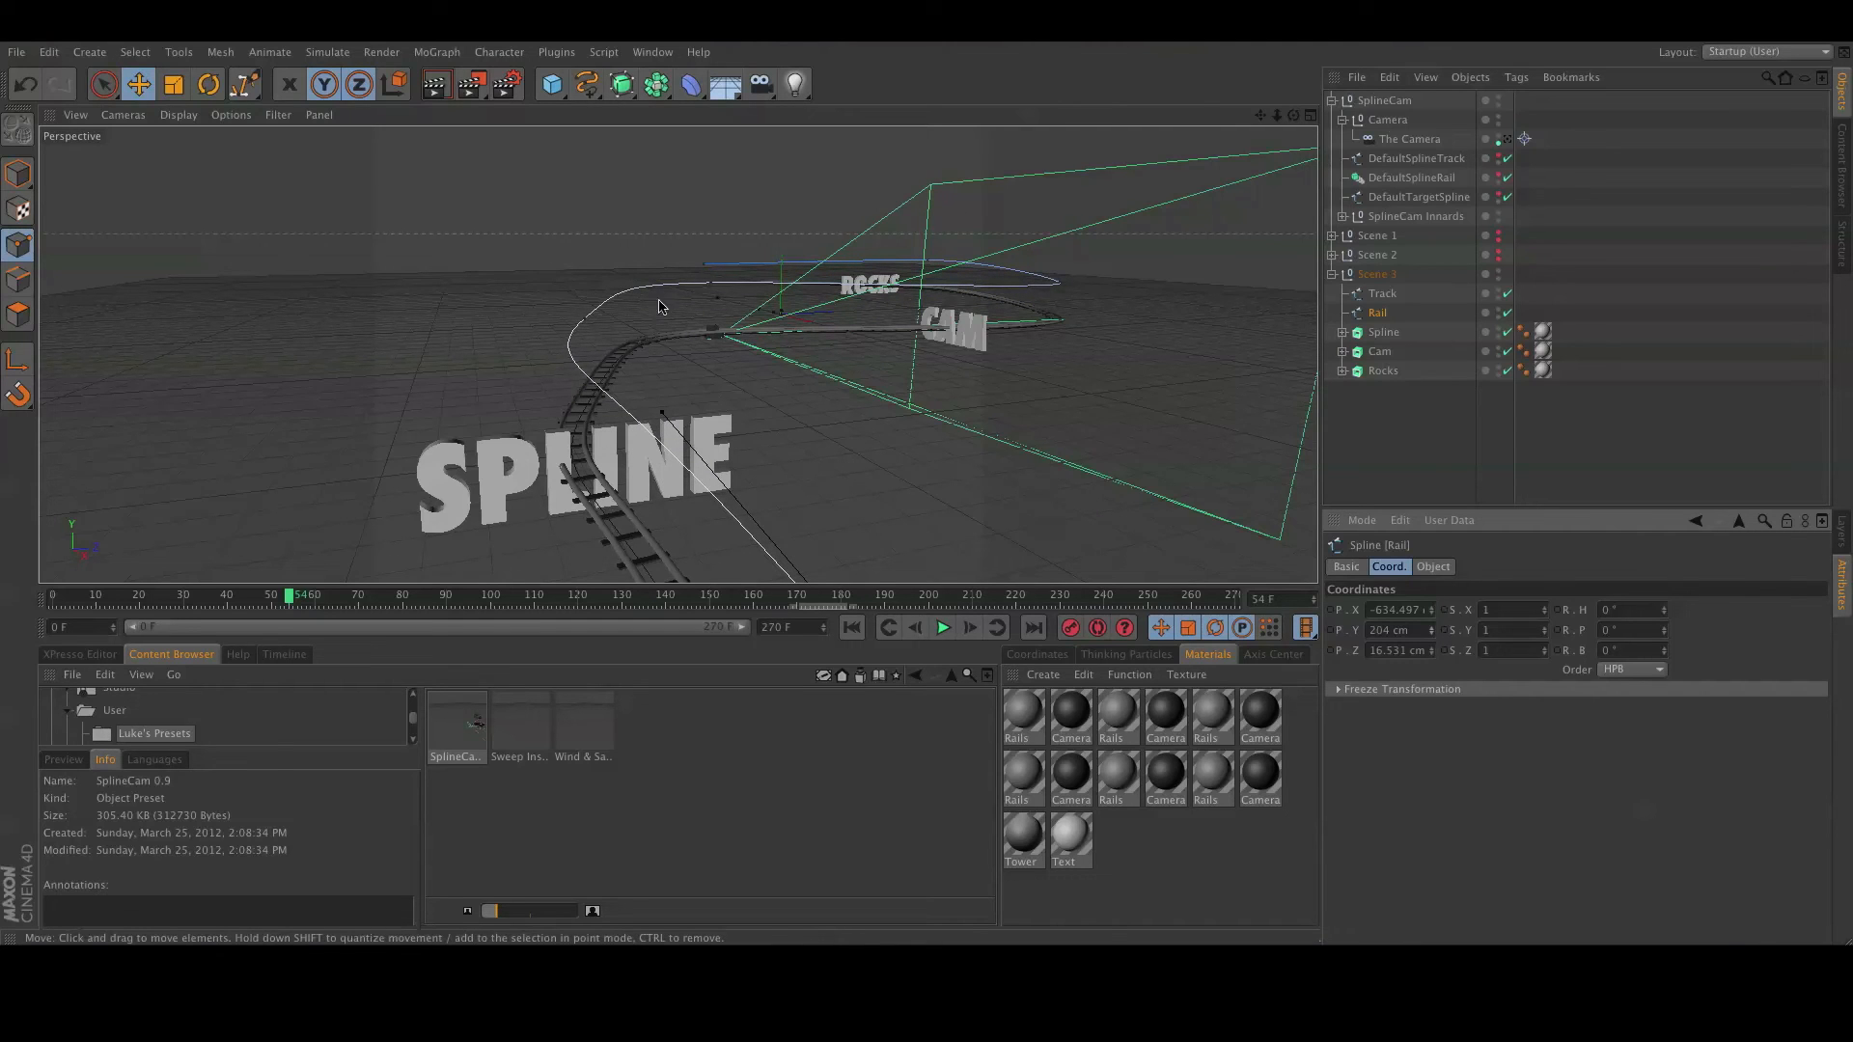
alt+drag(529, 384, 591, 543)
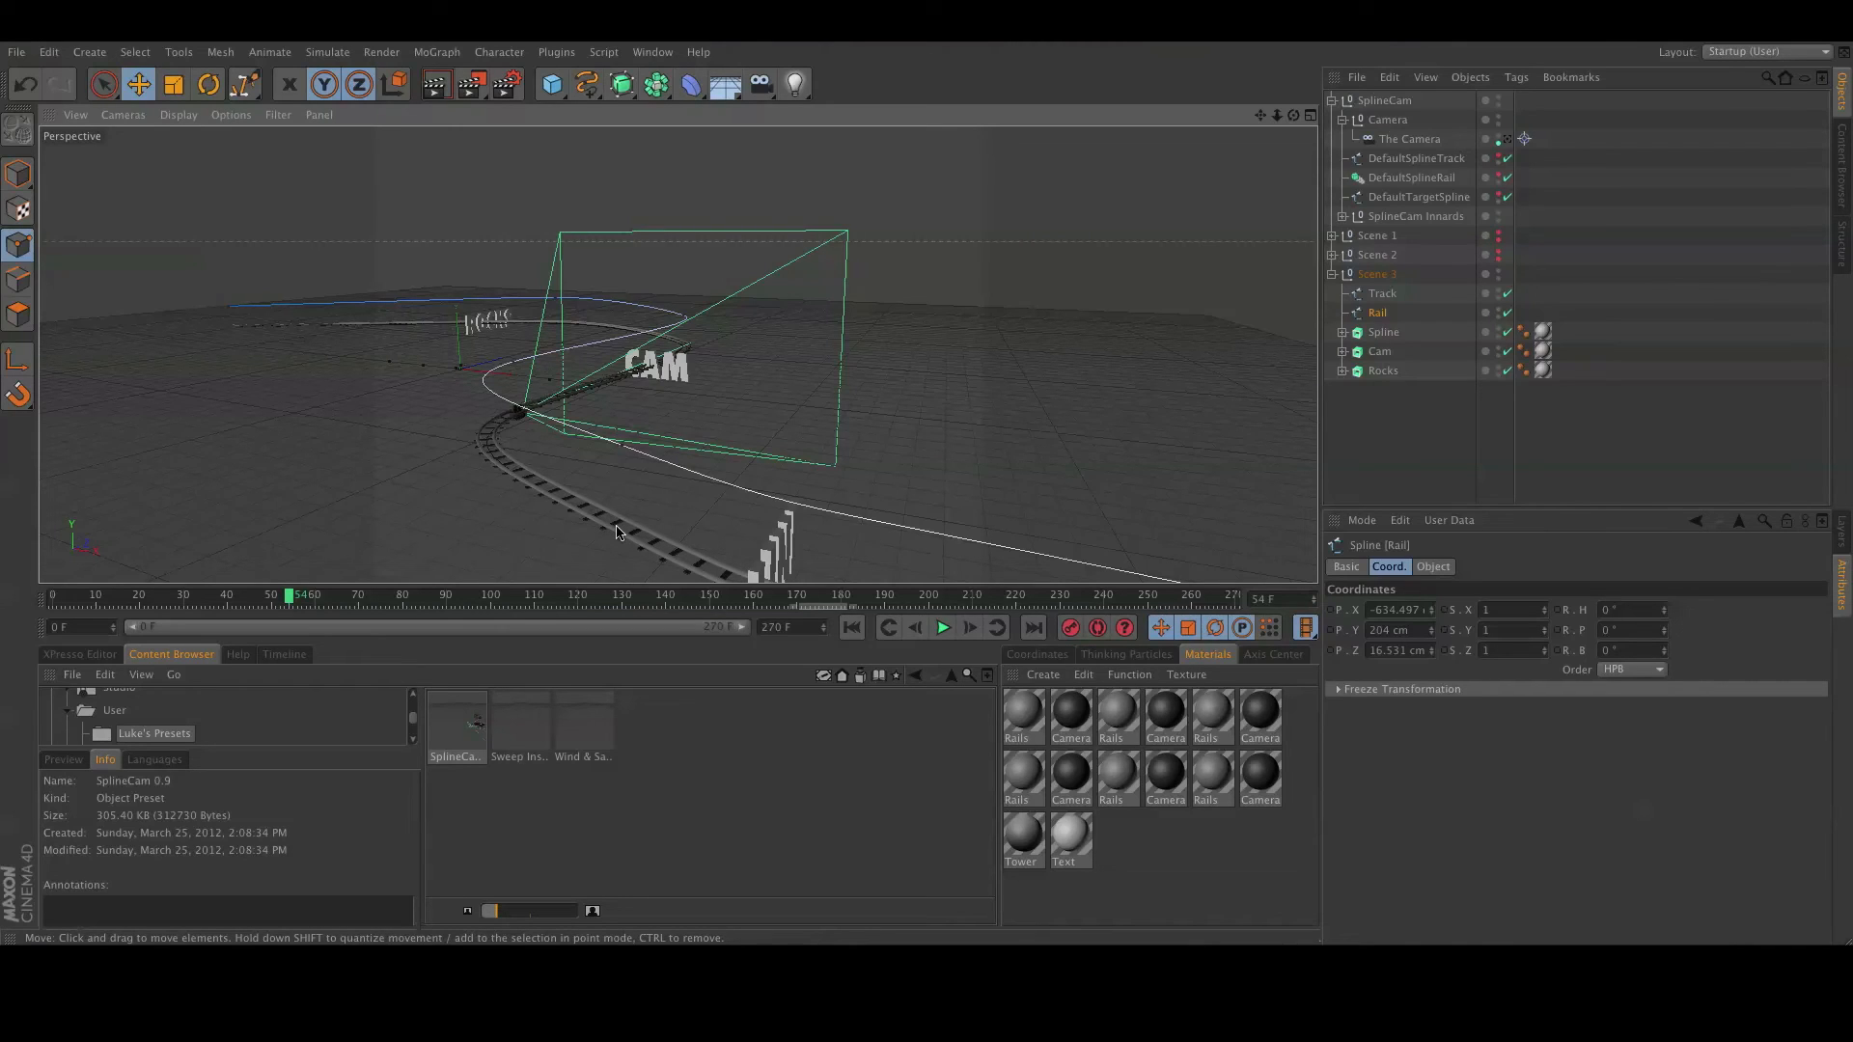
mouse_move(620, 539)
alt+mouse_down()
mouse_move(655, 528)
mouse_move(636, 532)
alt+mouse_up()
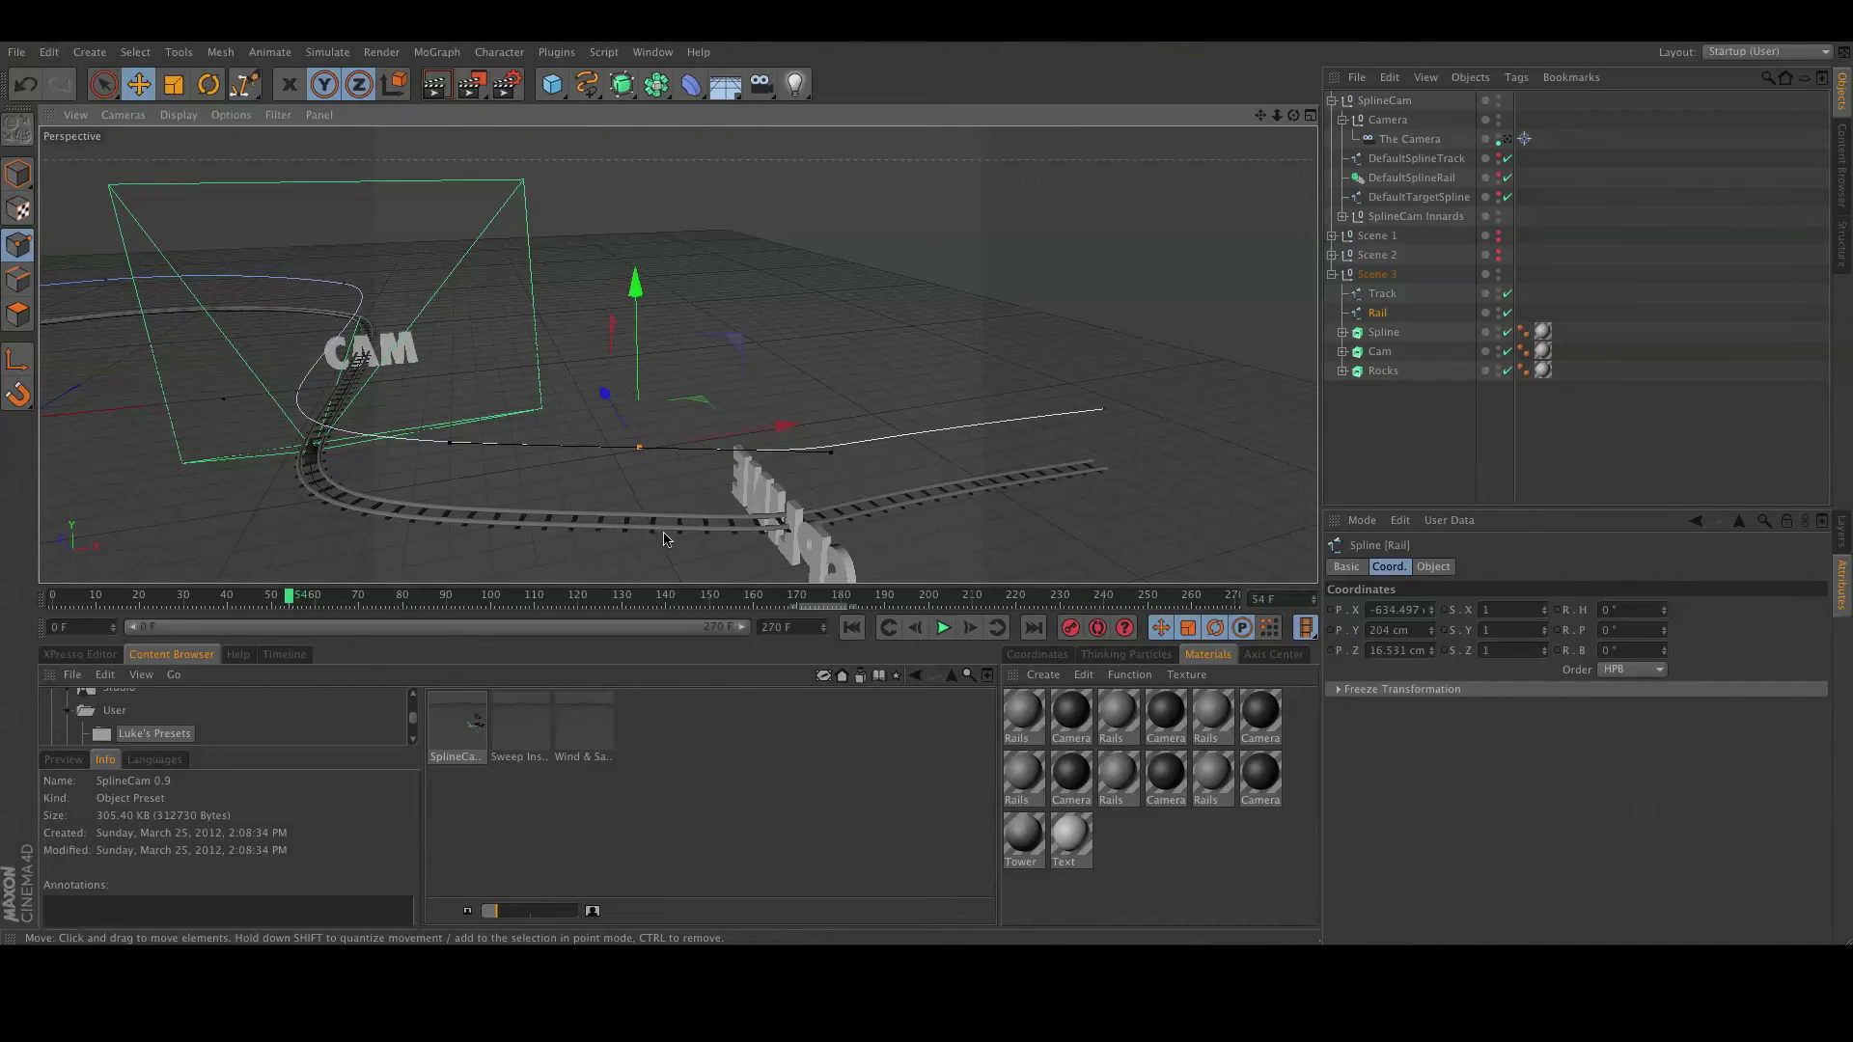
alt+drag(671, 537, 601, 504)
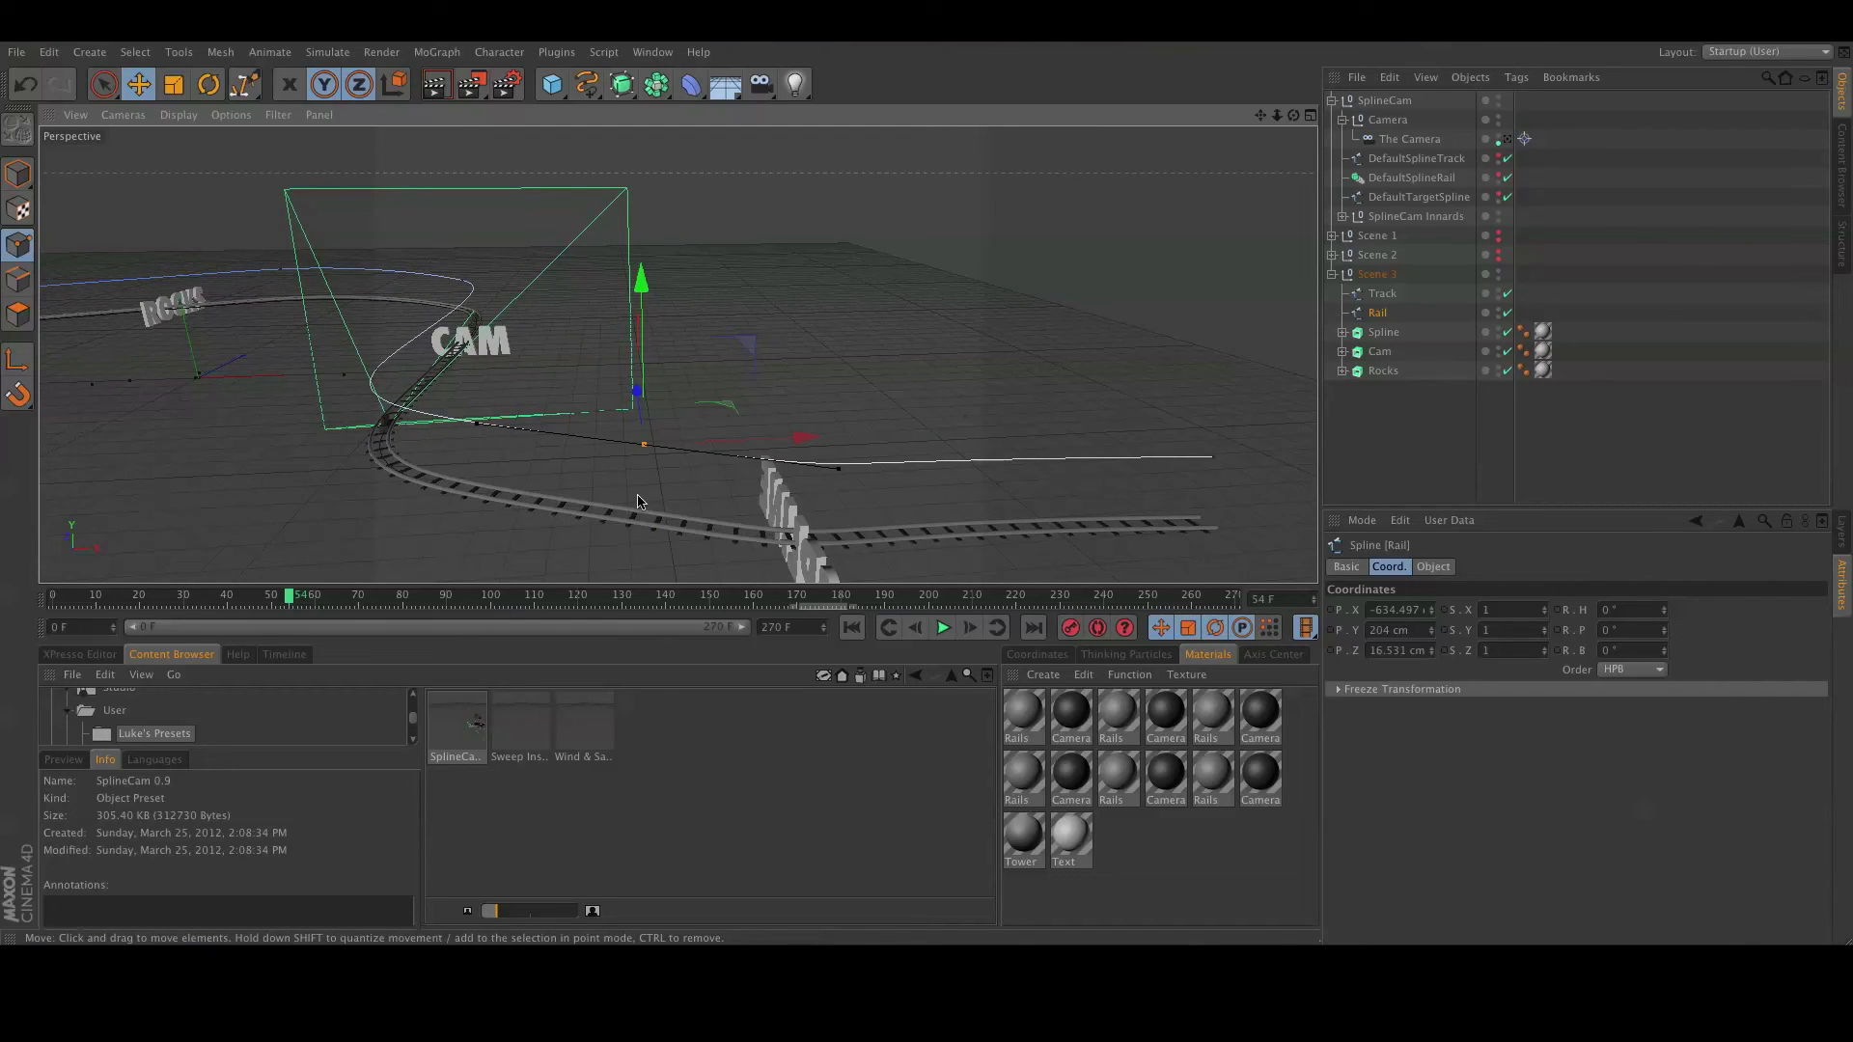
alt+drag(656, 516, 648, 444)
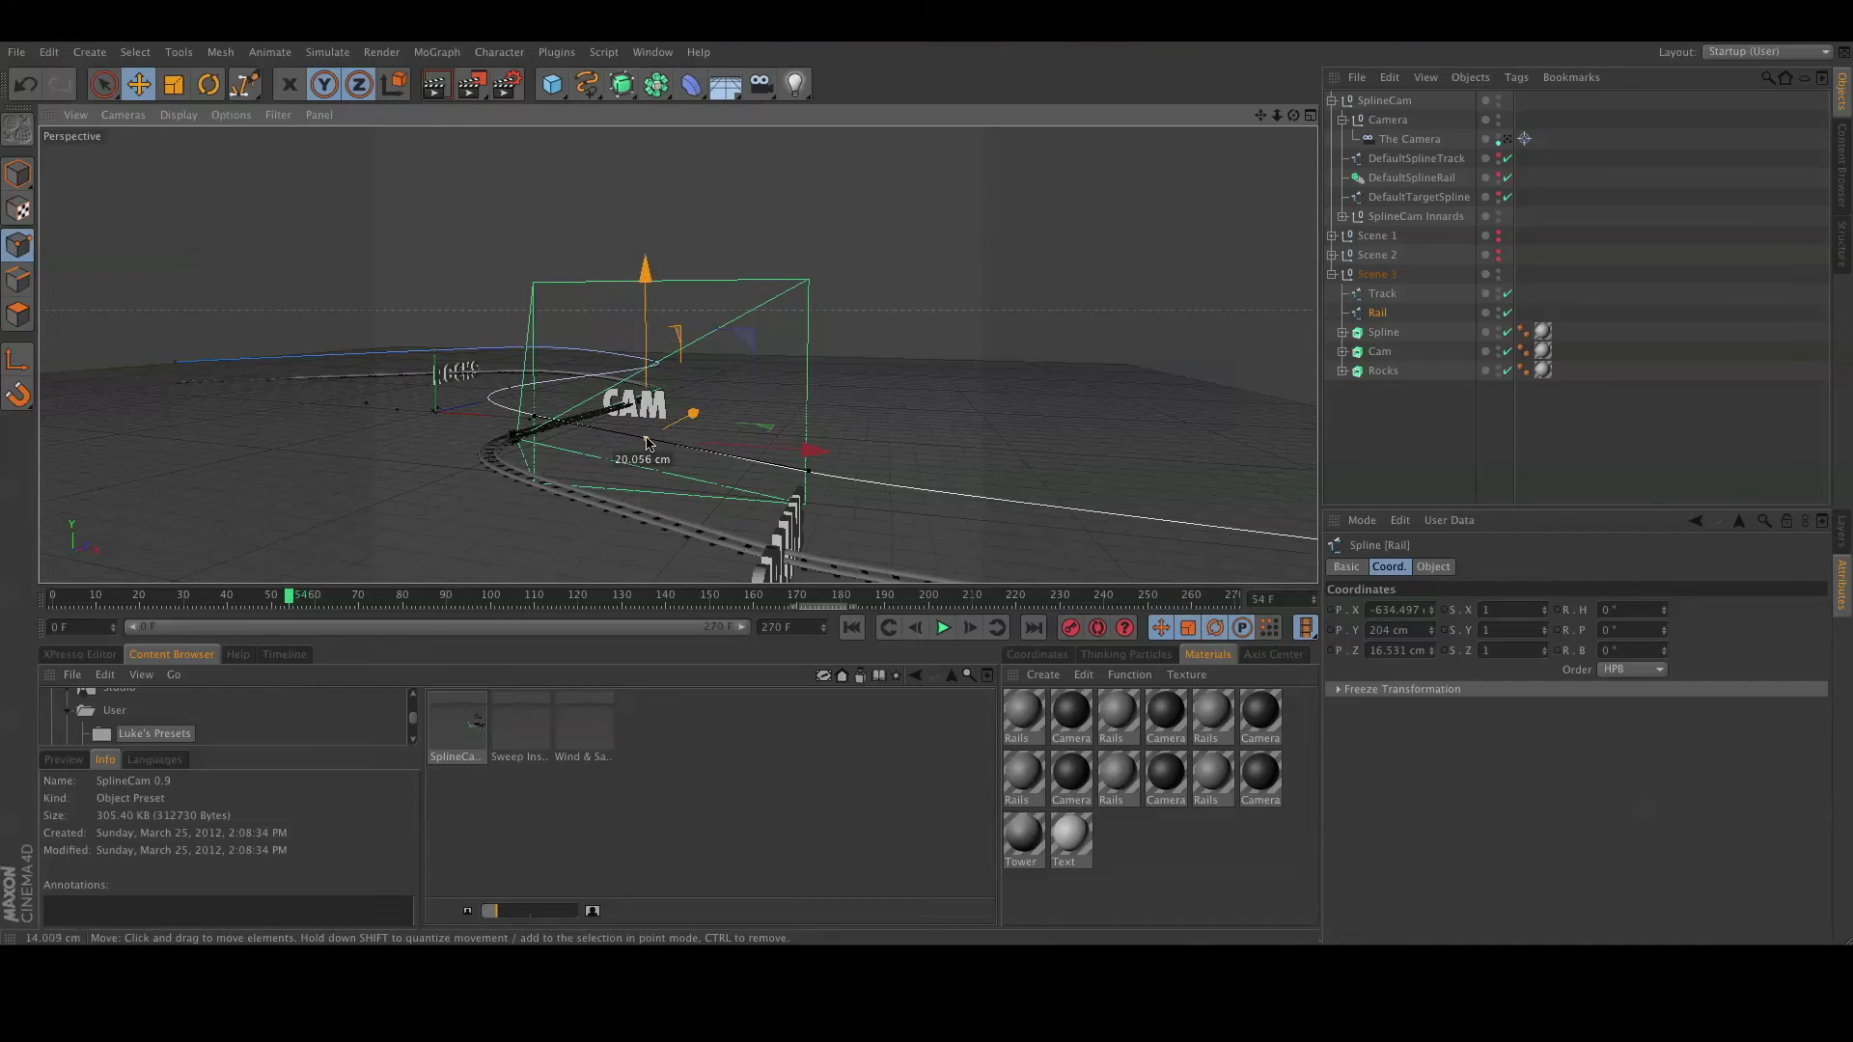
alt+drag(681, 507, 595, 526)
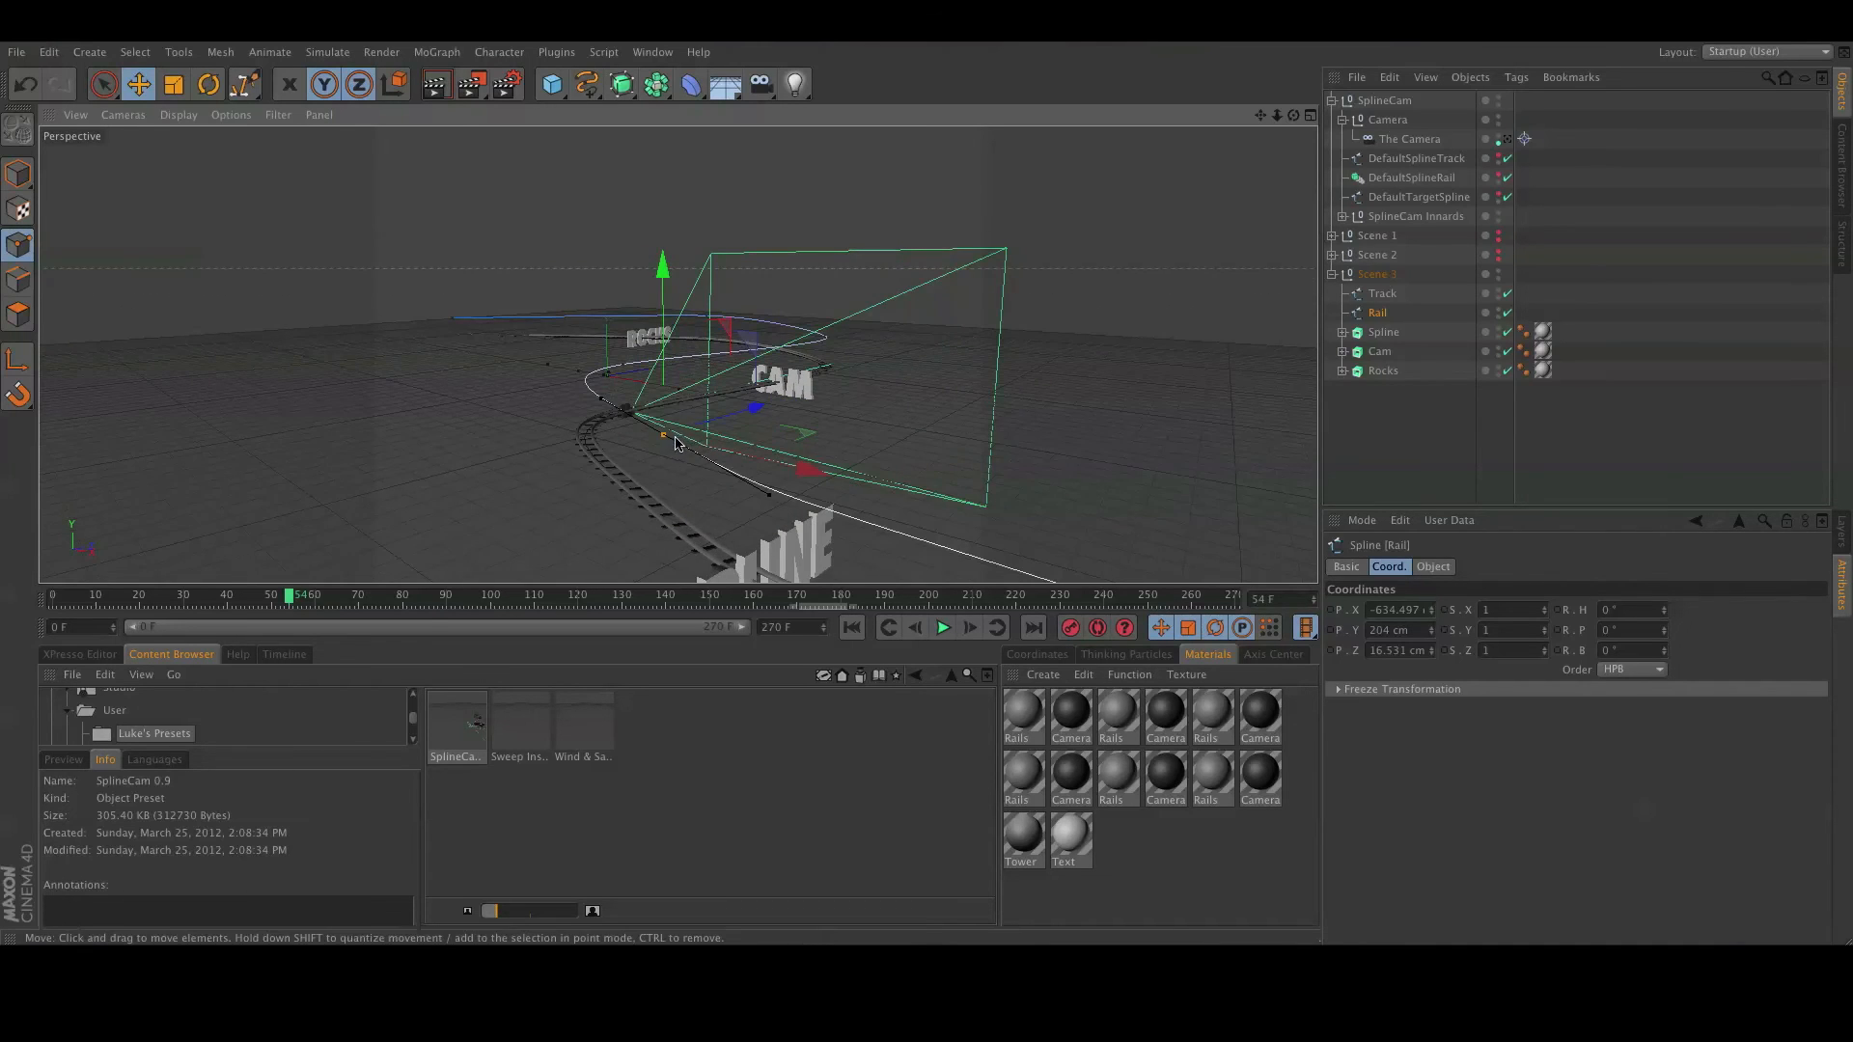
drag(665, 441, 631, 460)
key(ctrl+z)
Raise the Rail spline's point at the bend before the CAM text and shift it outward along X.
alt+middle_drag(544, 474, 638, 547)
alt+drag(621, 478, 732, 545)
alt+right_drag(591, 494, 618, 526)
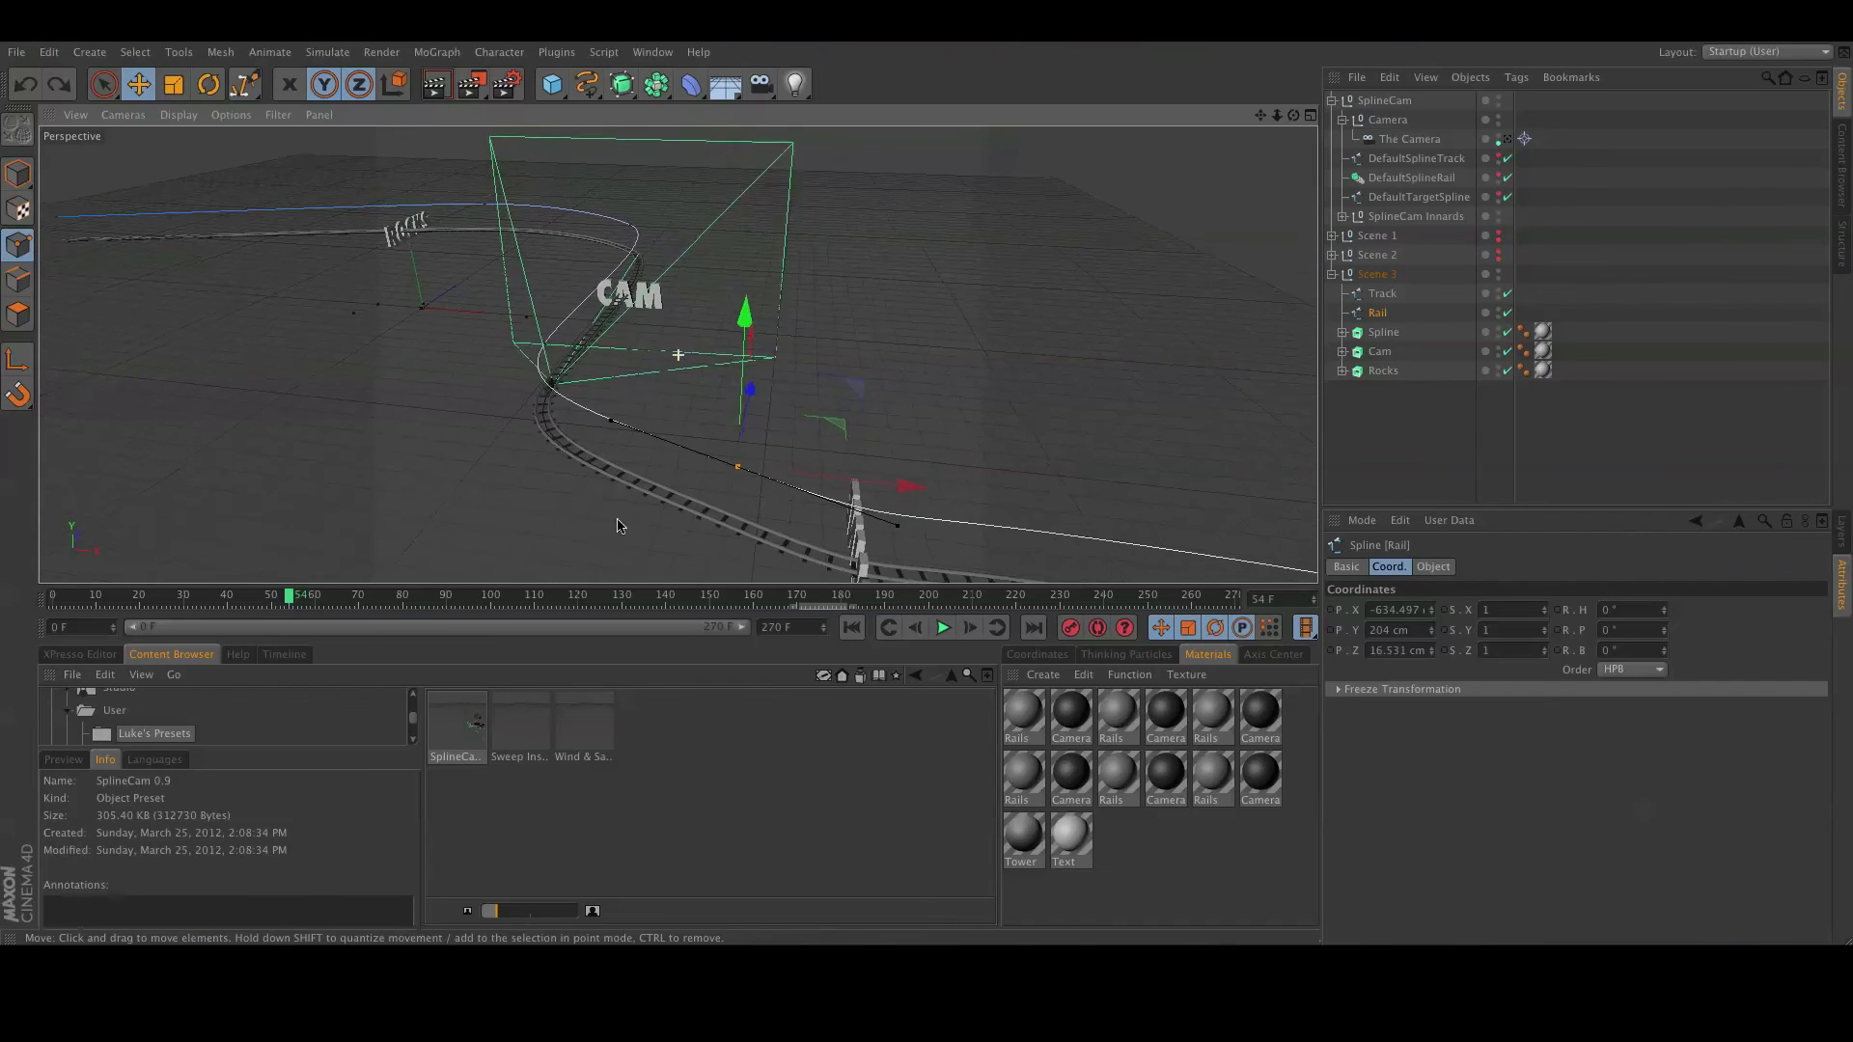
alt+middle_drag(618, 526, 683, 469)
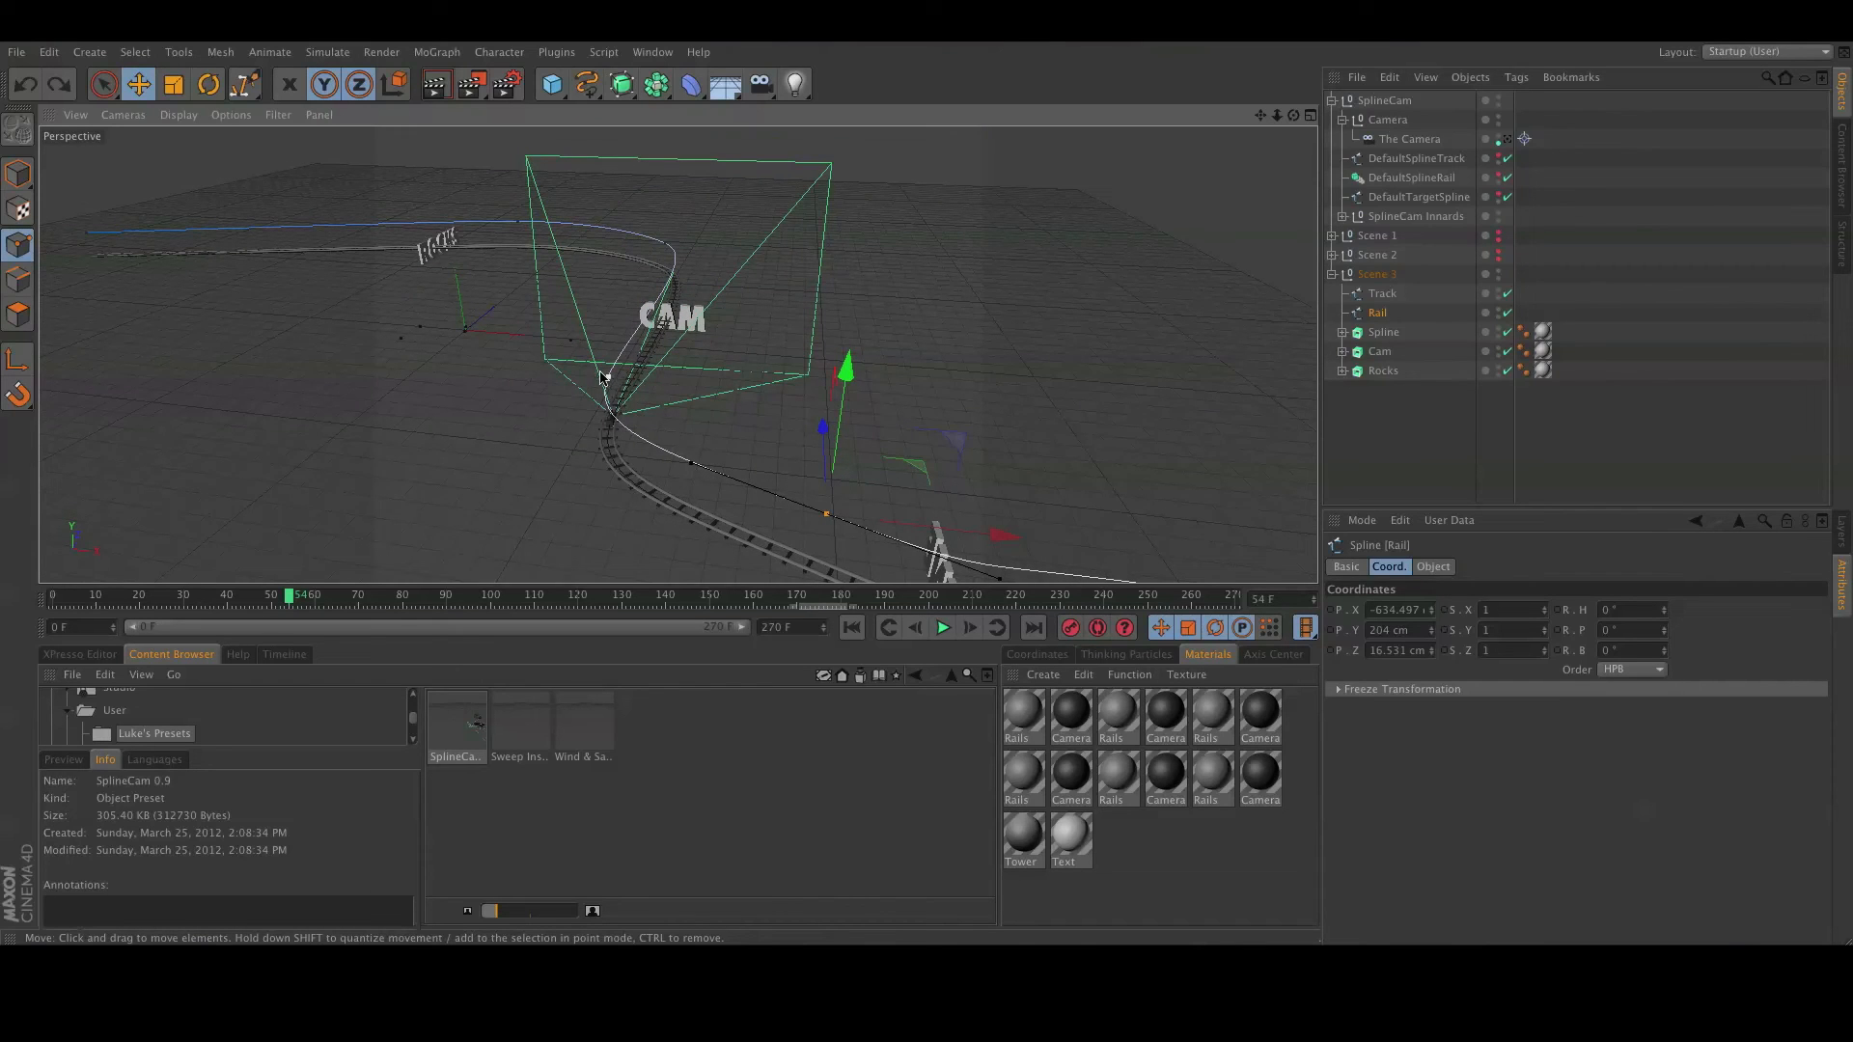
alt+drag(603, 479, 711, 531)
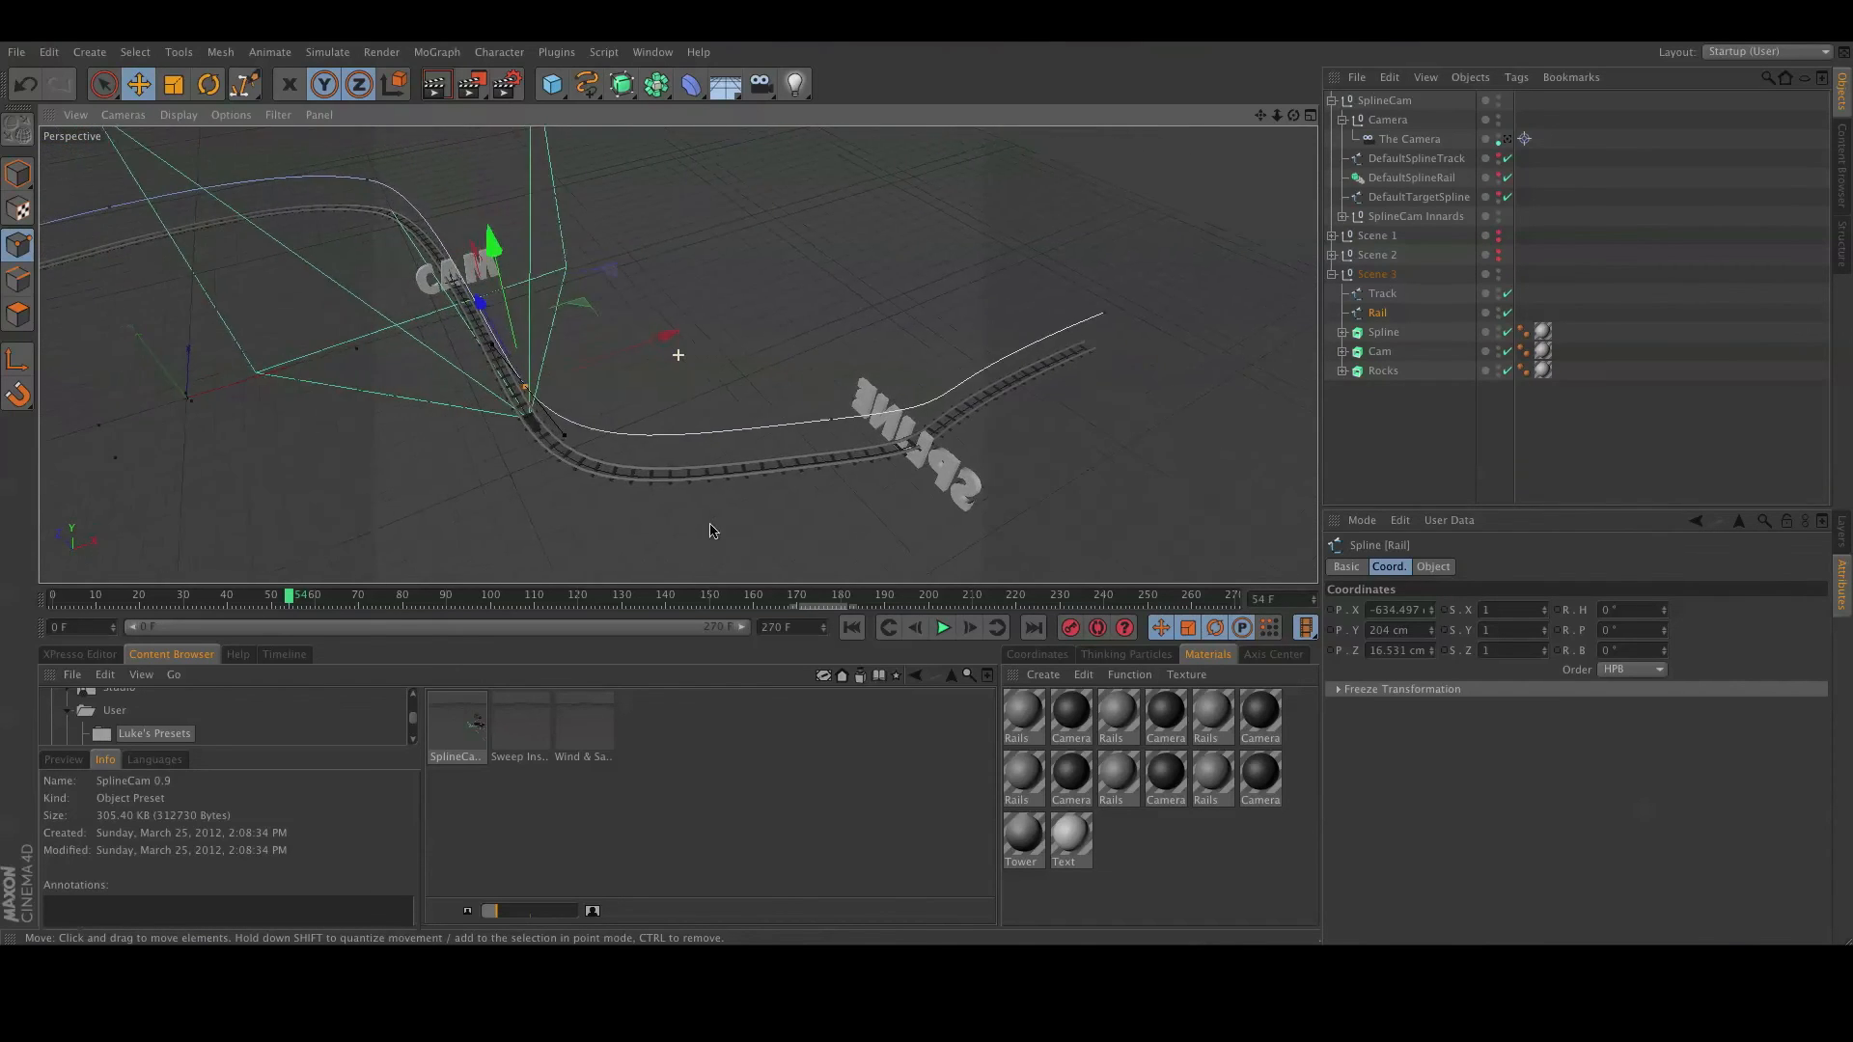
alt+middle_drag(711, 531, 840, 525)
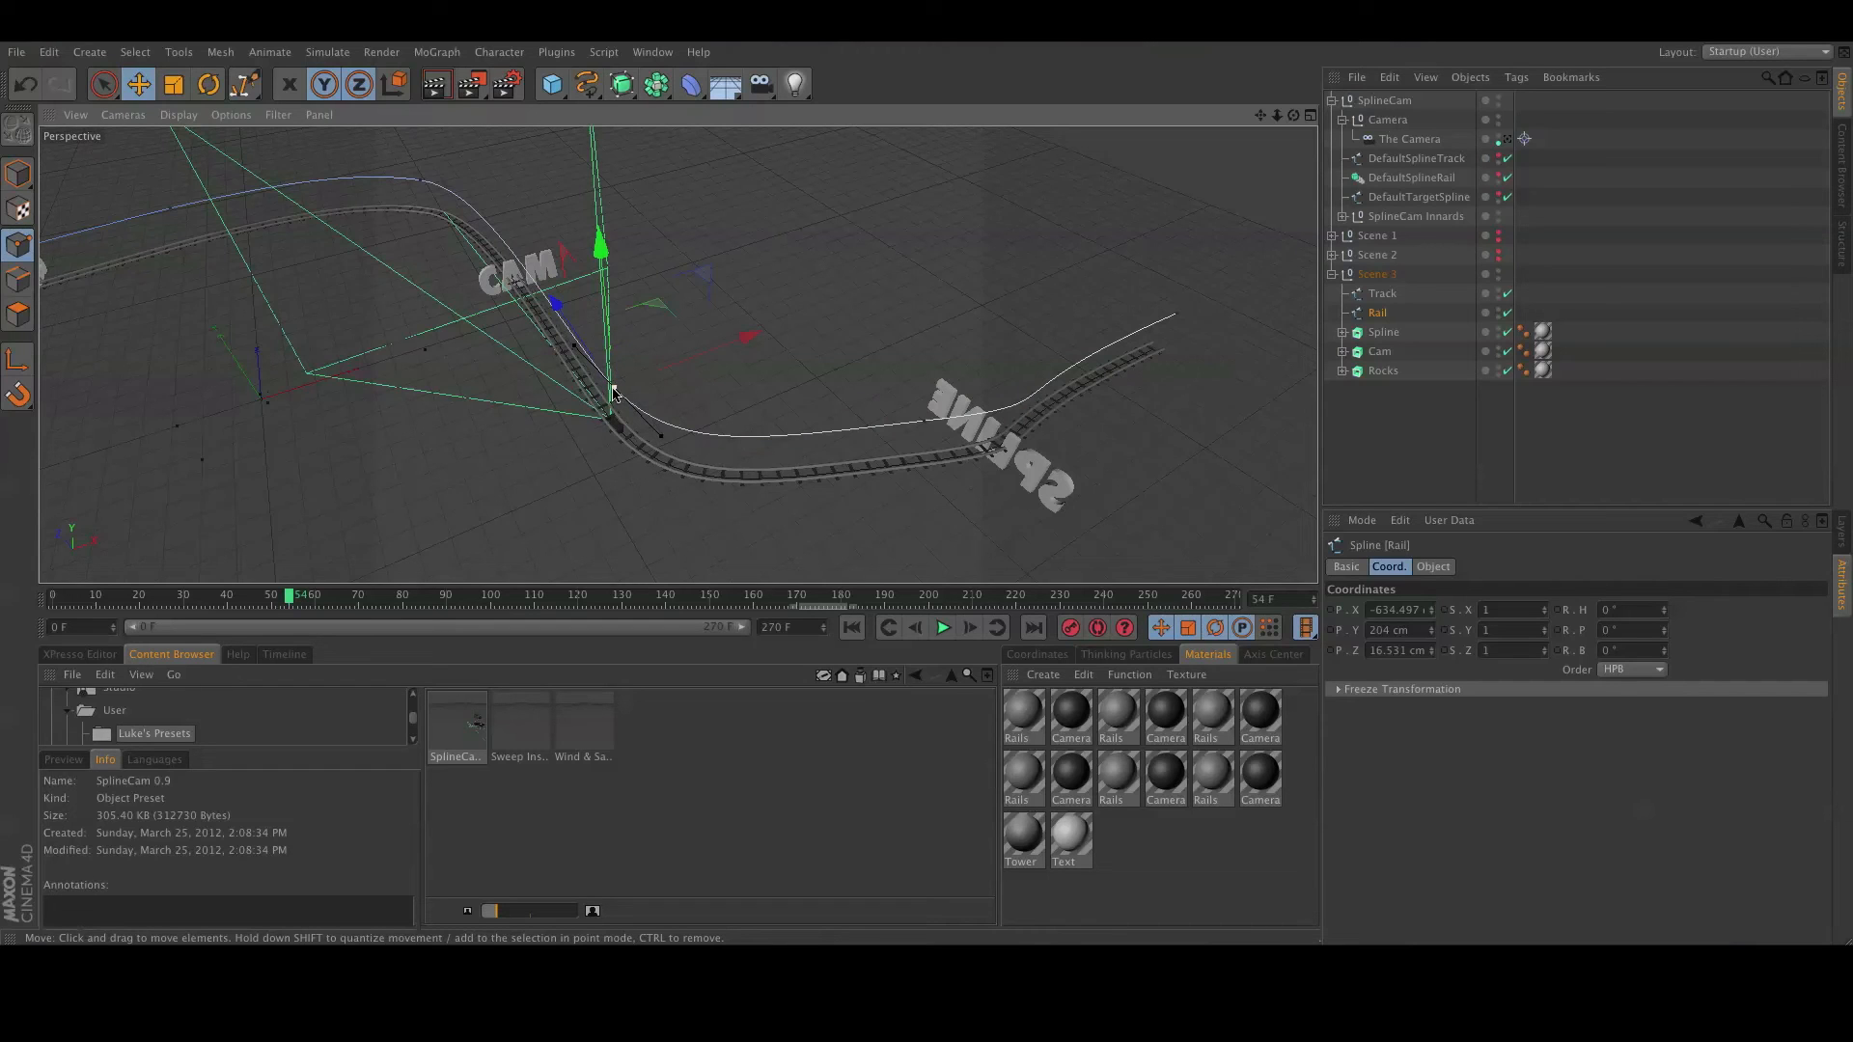
drag(614, 393, 573, 442)
alt+middle_drag(597, 517, 592, 360)
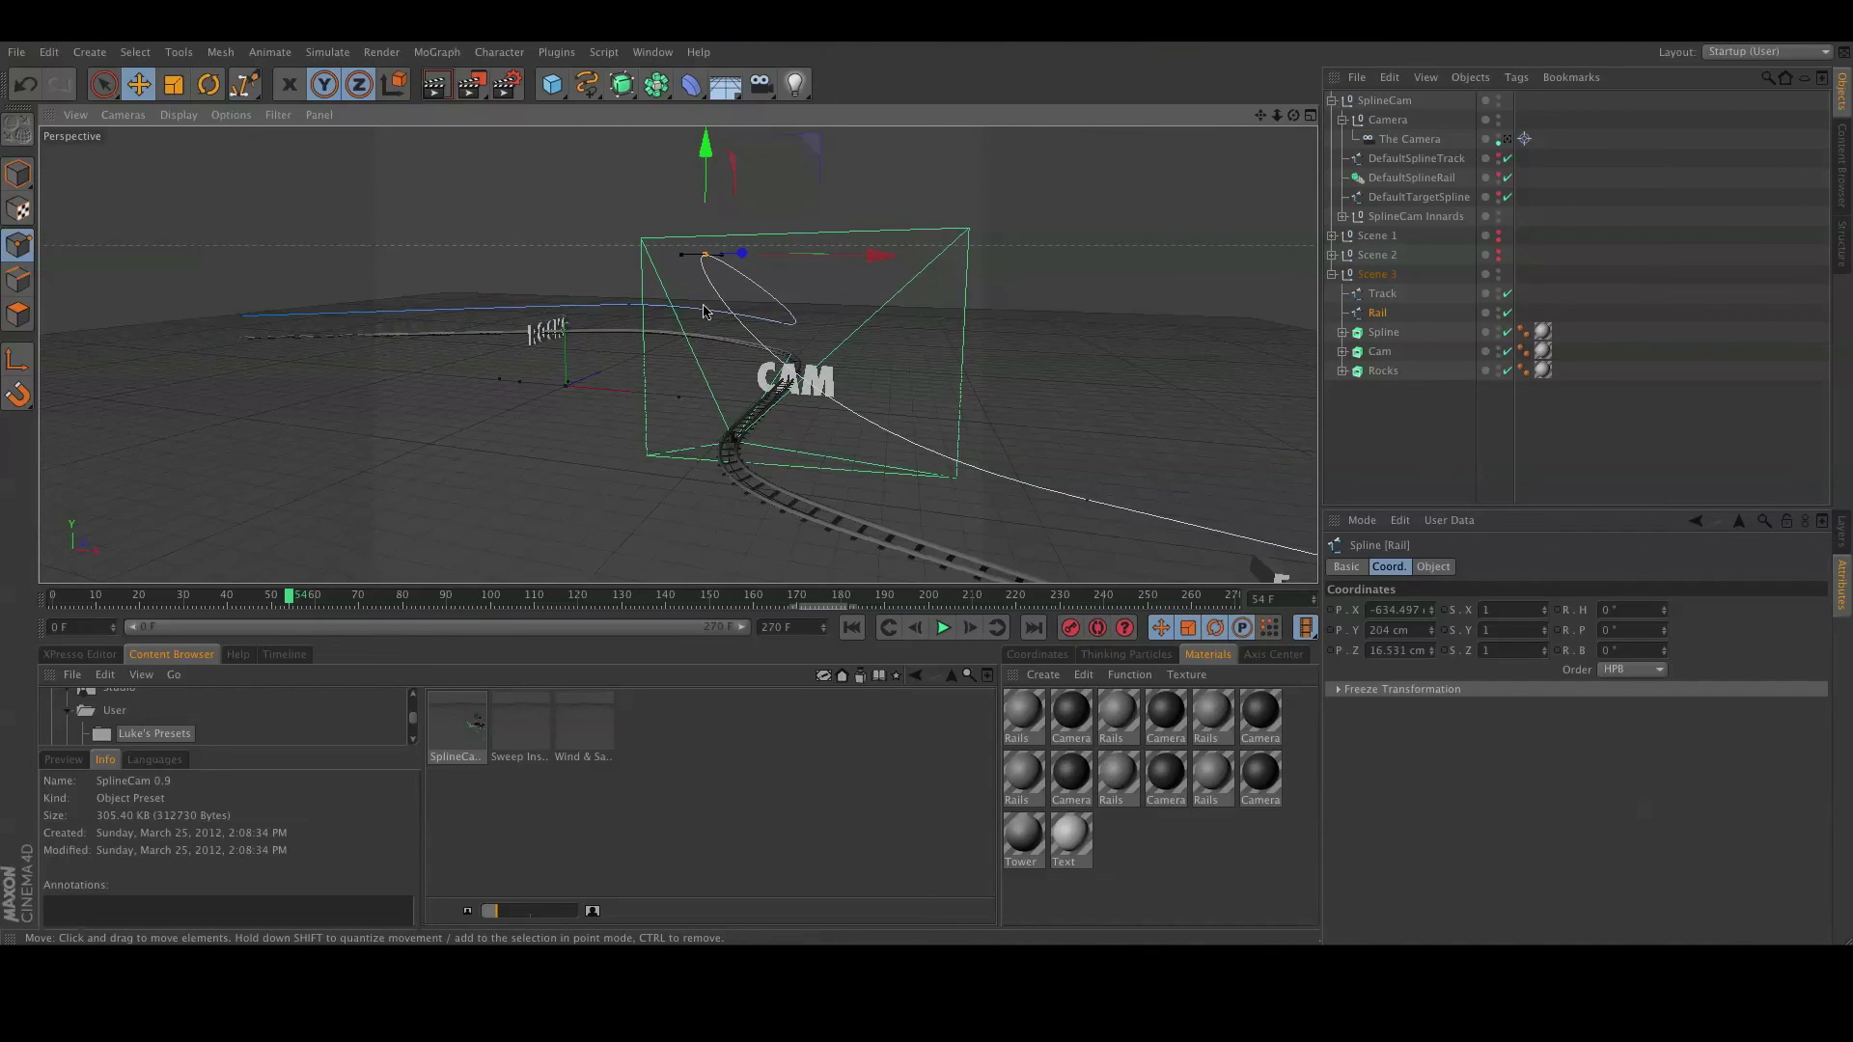
drag(891, 254, 1050, 279)
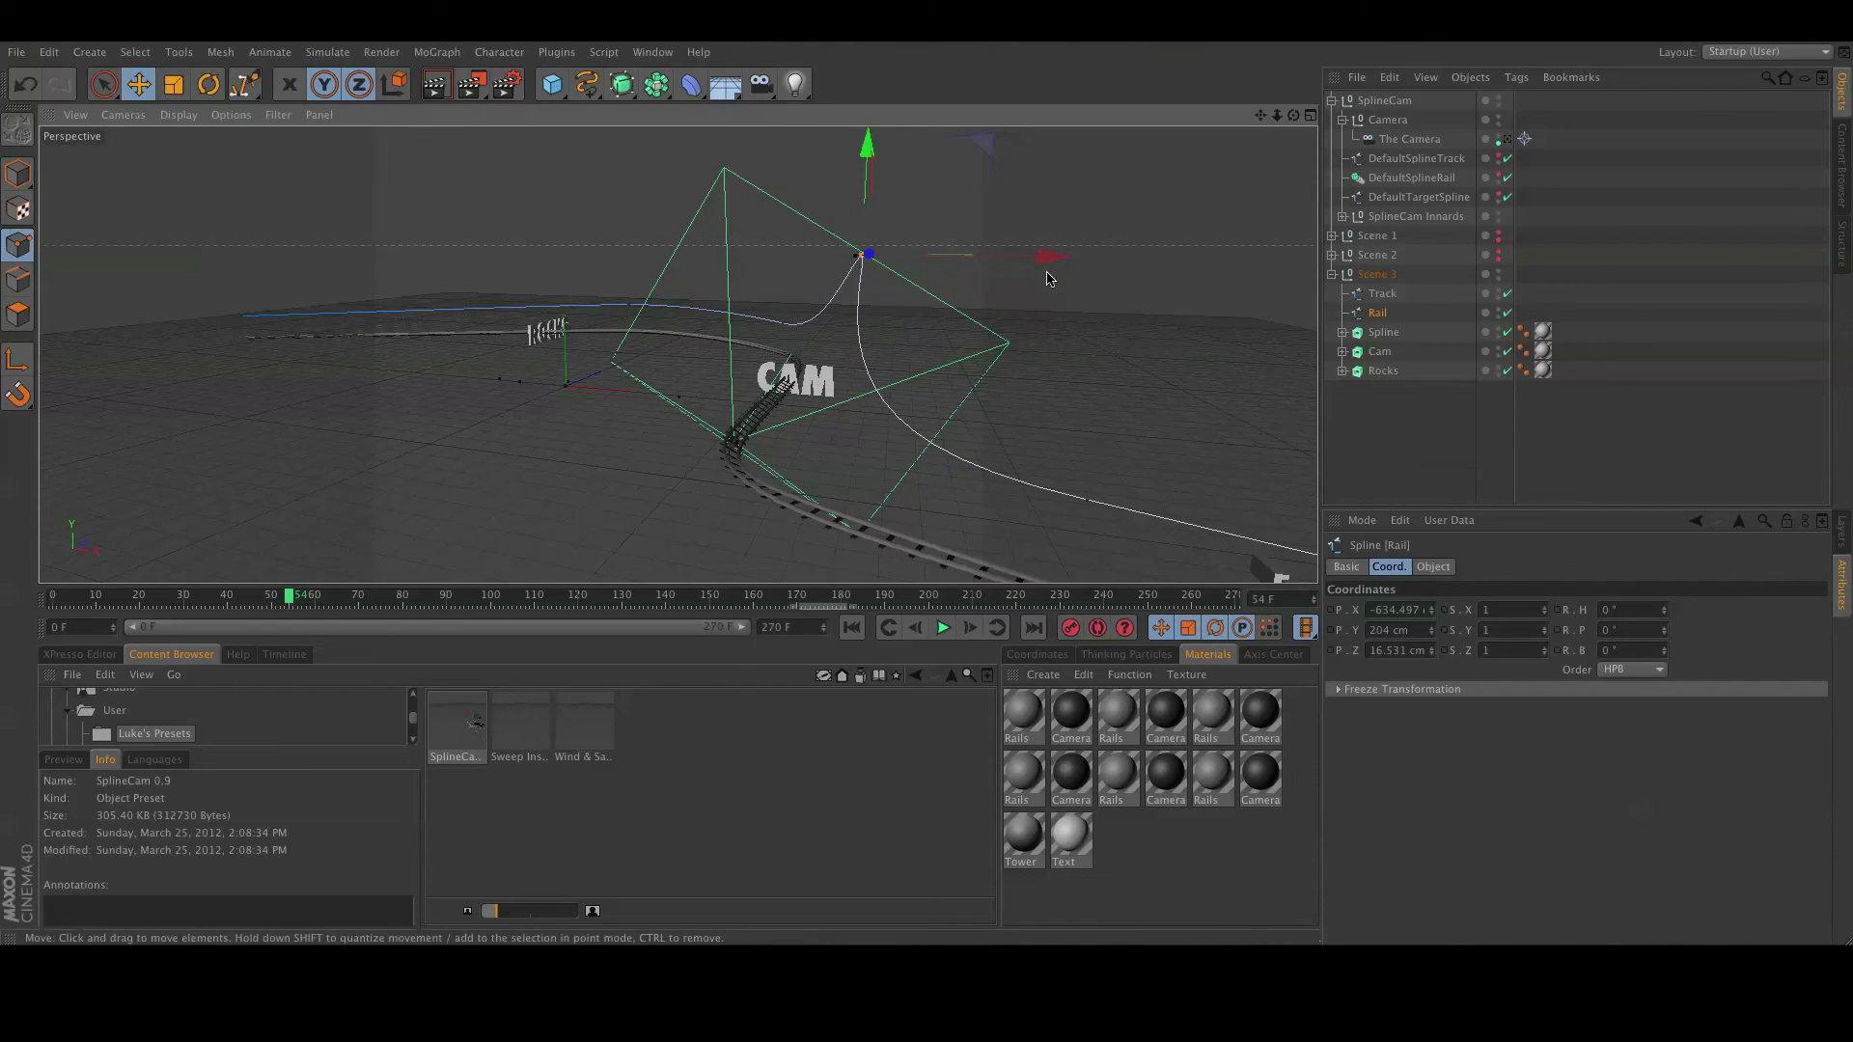
Play the animation from the first frame to review how the camera banks along the reshaped Rail.
click(851, 628)
click(942, 628)
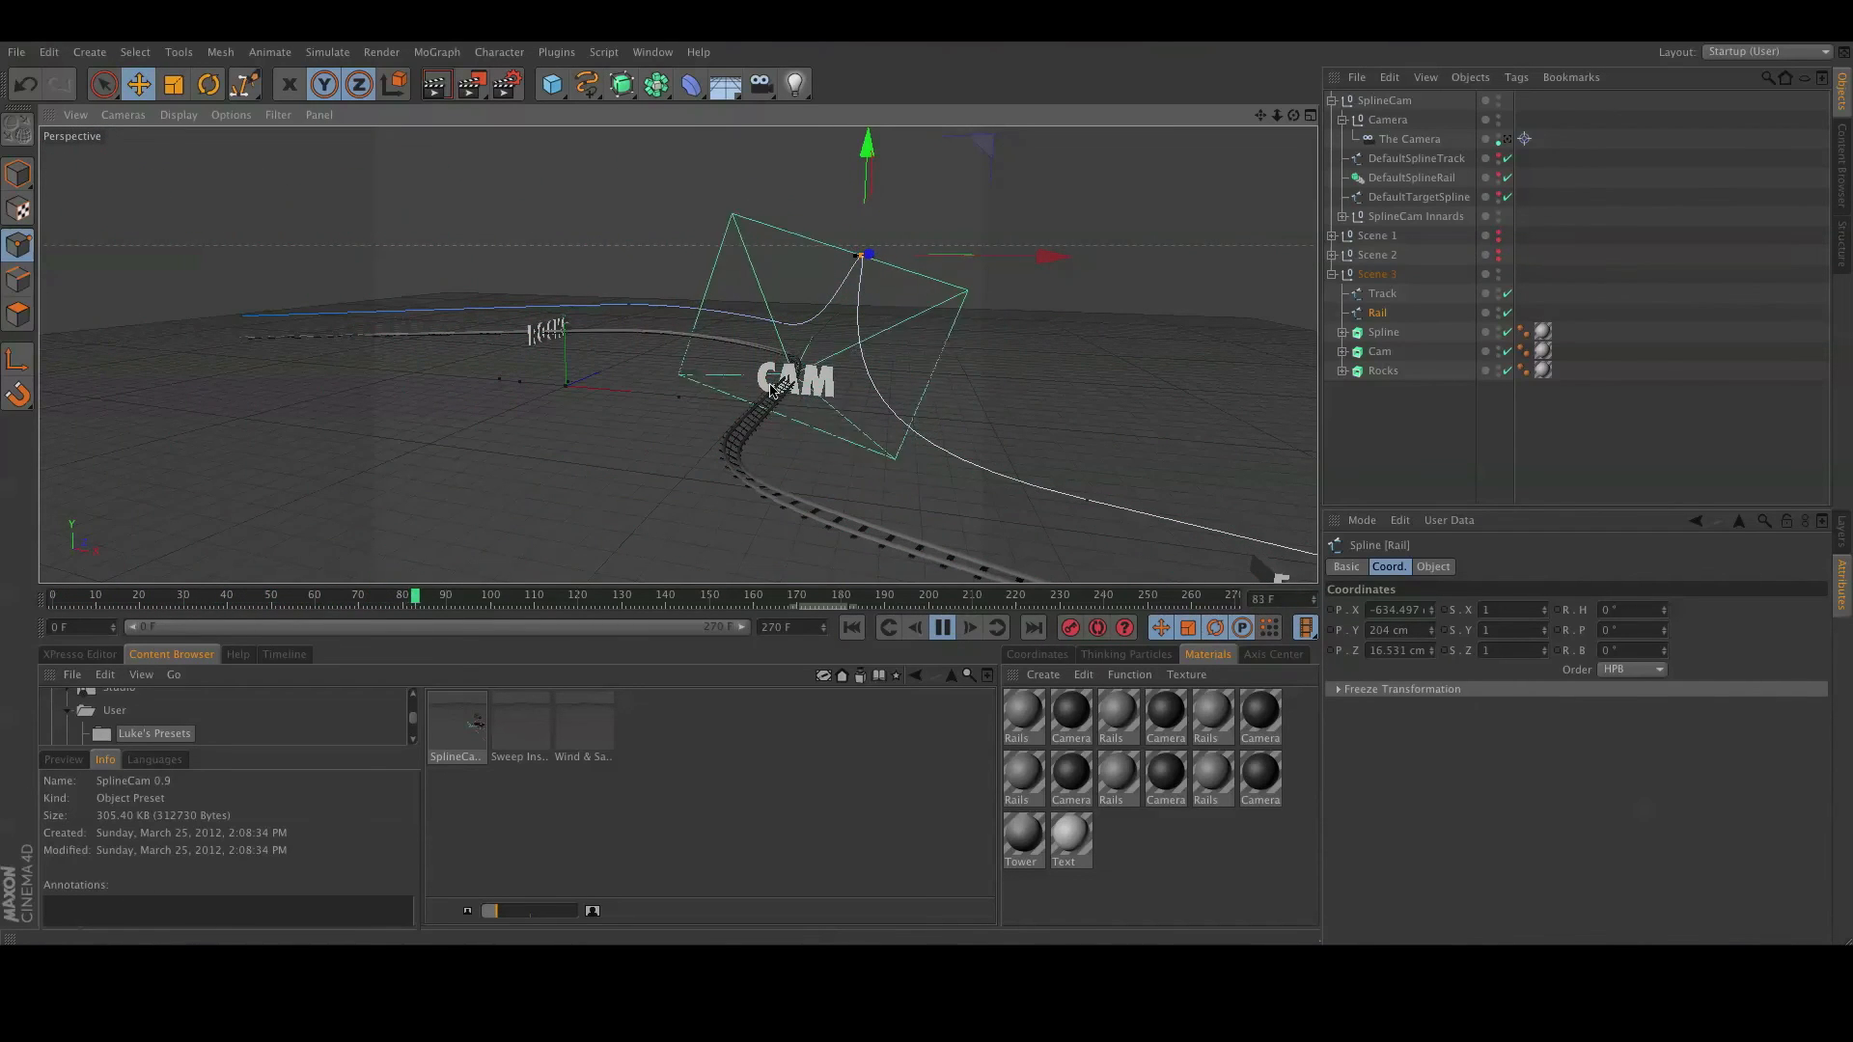
click(942, 627)
Lower the raised Rail point near CAM and reposition the next Rail point at the bend between CAM and ROCKS.
alt+drag(861, 511, 879, 462)
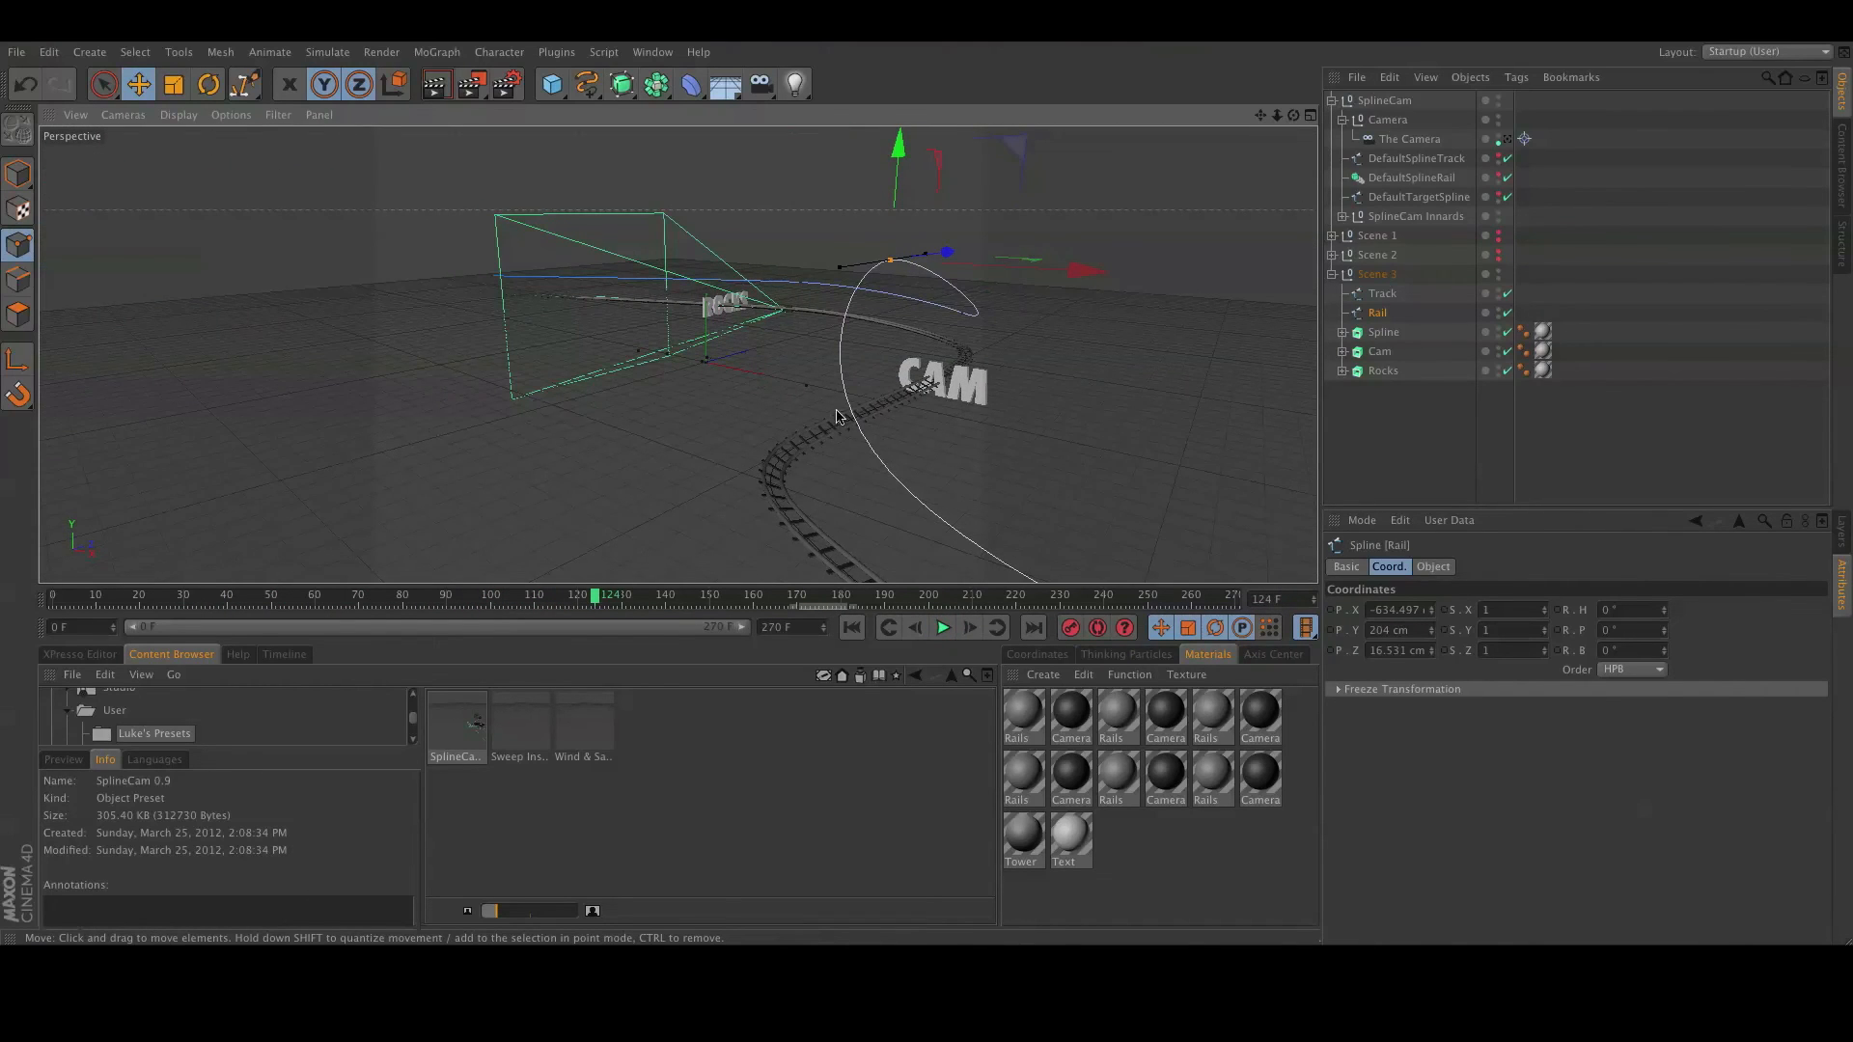
drag(893, 156, 884, 245)
alt+drag(849, 522, 828, 472)
click(840, 341)
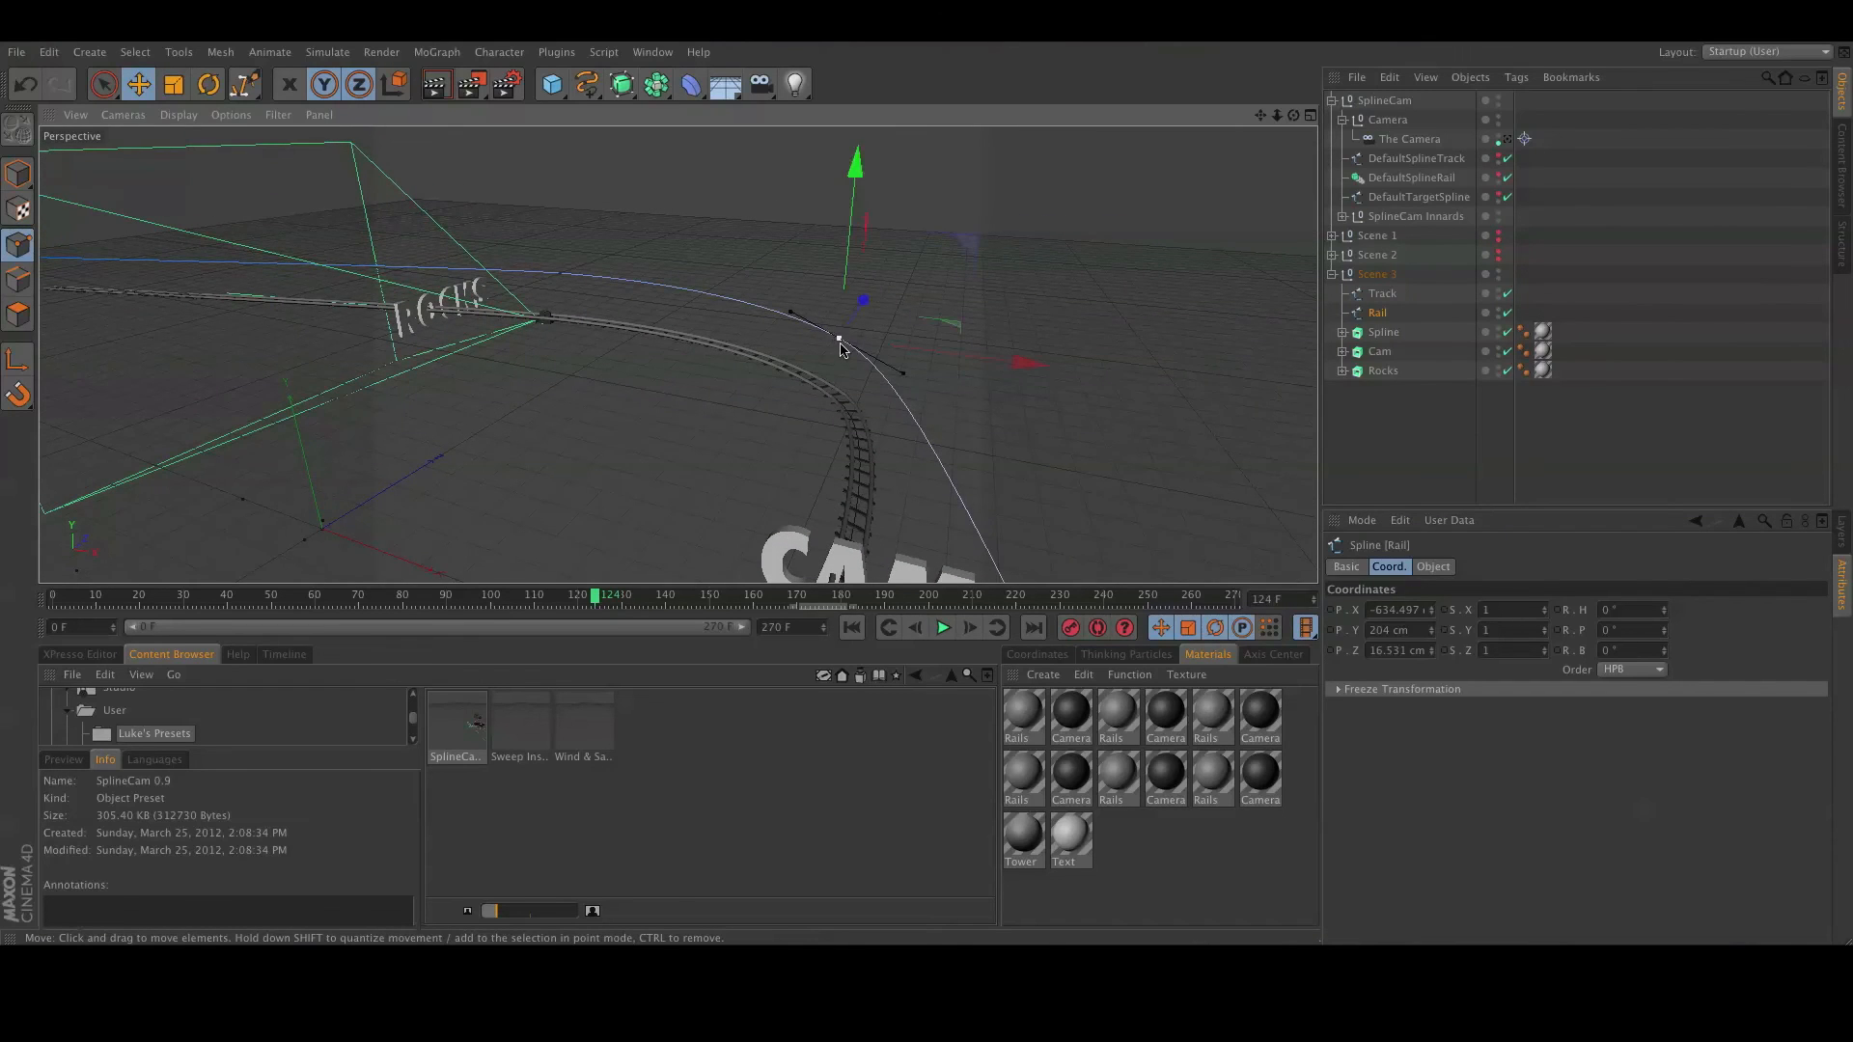
alt+drag(985, 411, 871, 396)
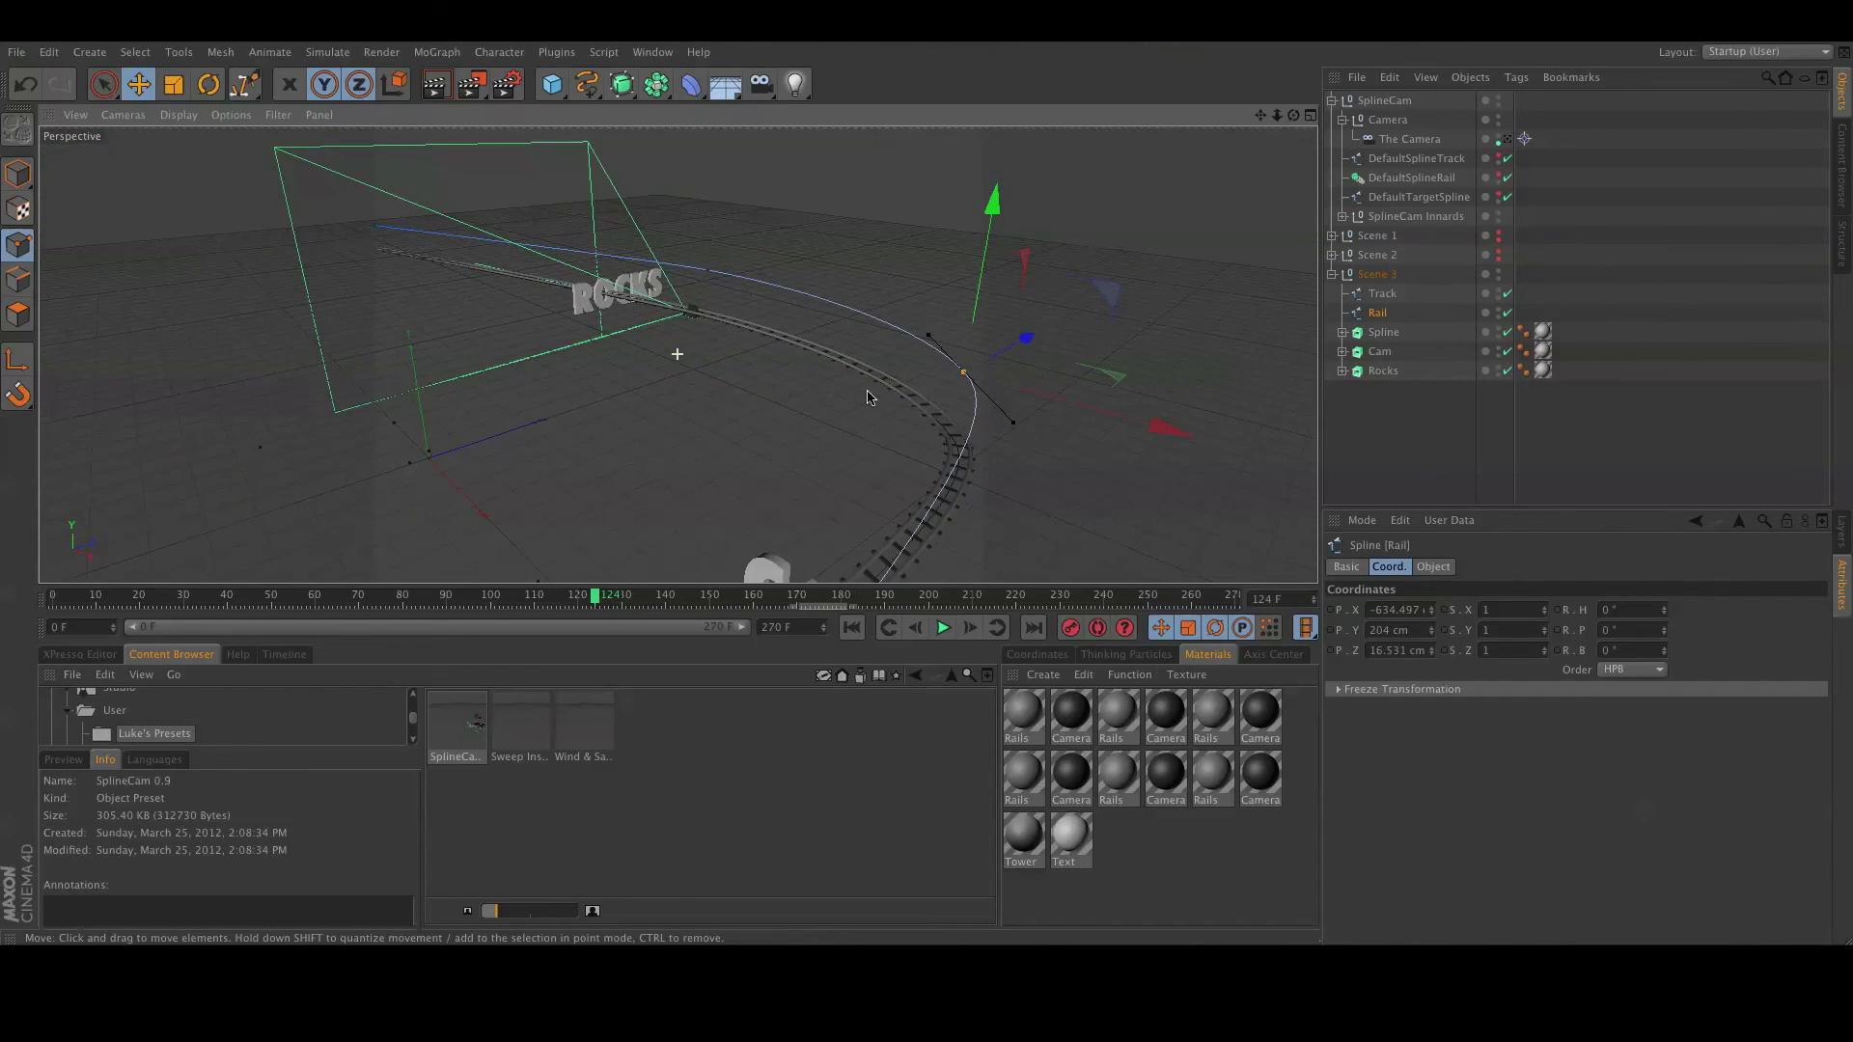
drag(1120, 383, 974, 394)
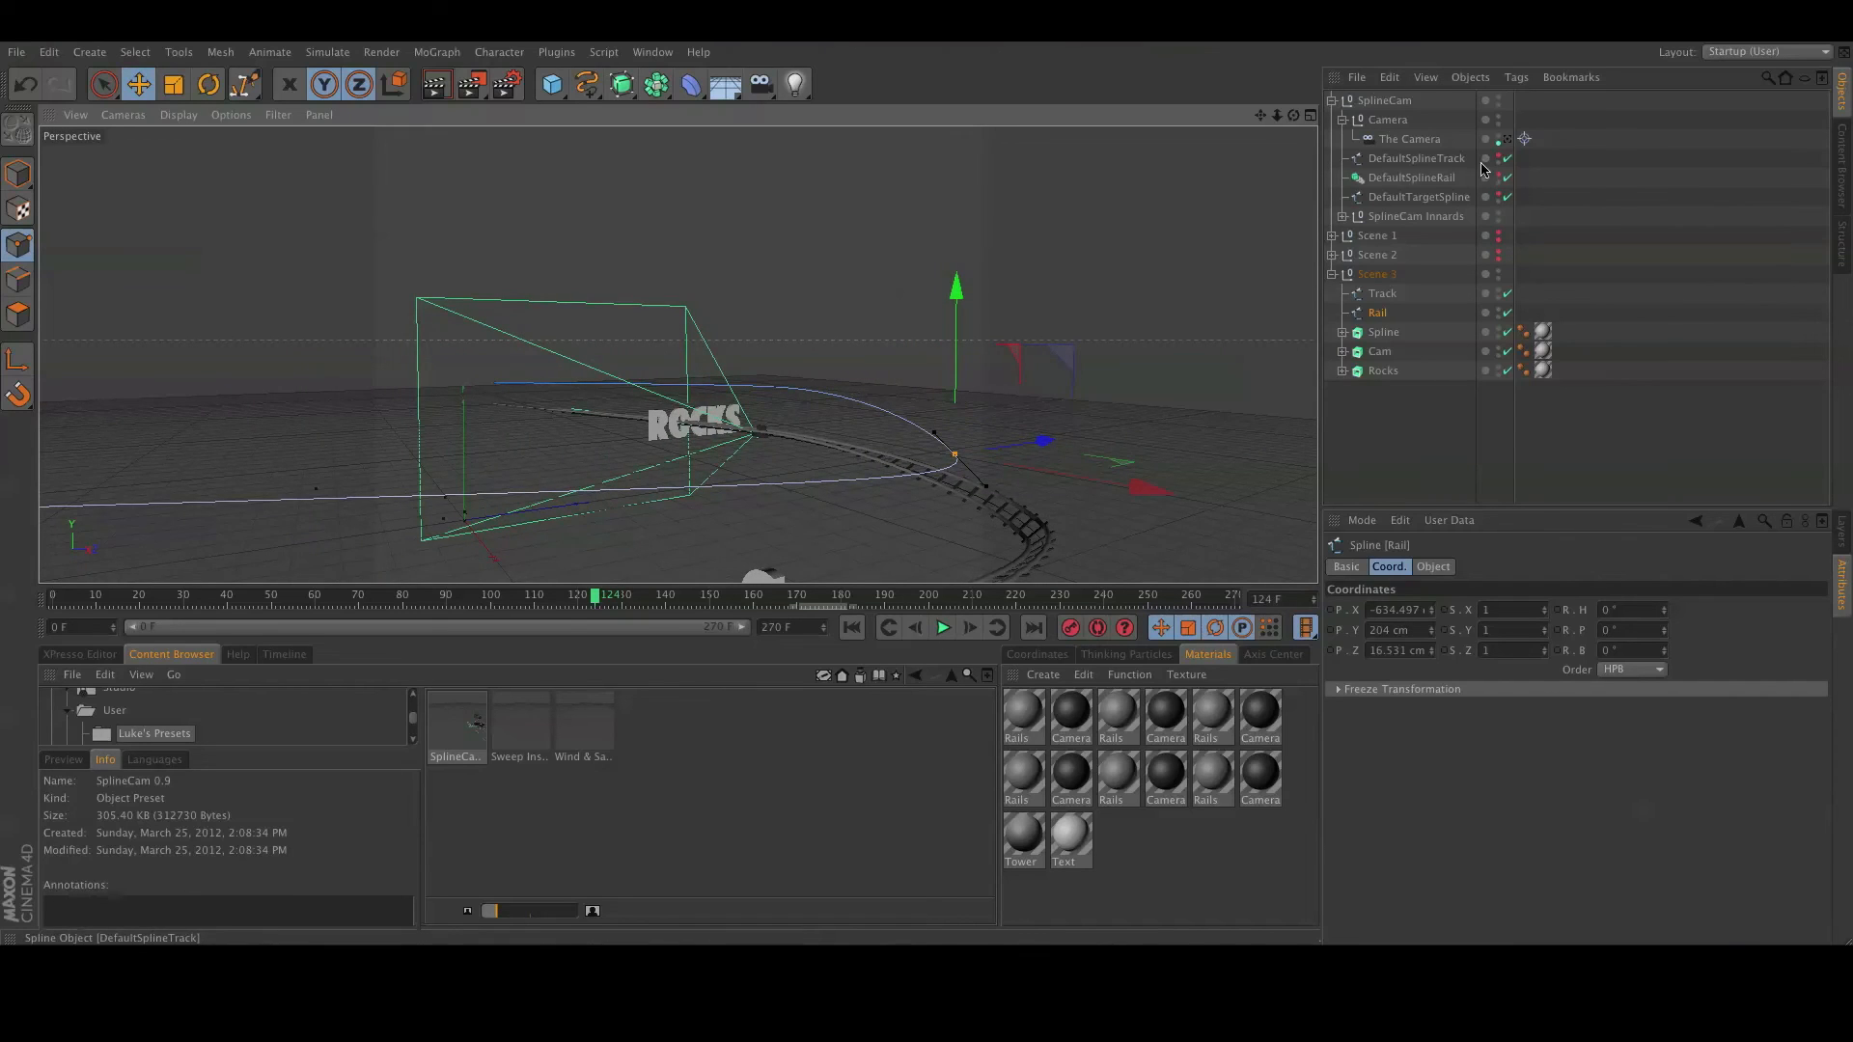
Hide SplineCam's track in the editor and review the flight through The Camera's view.
click(1507, 139)
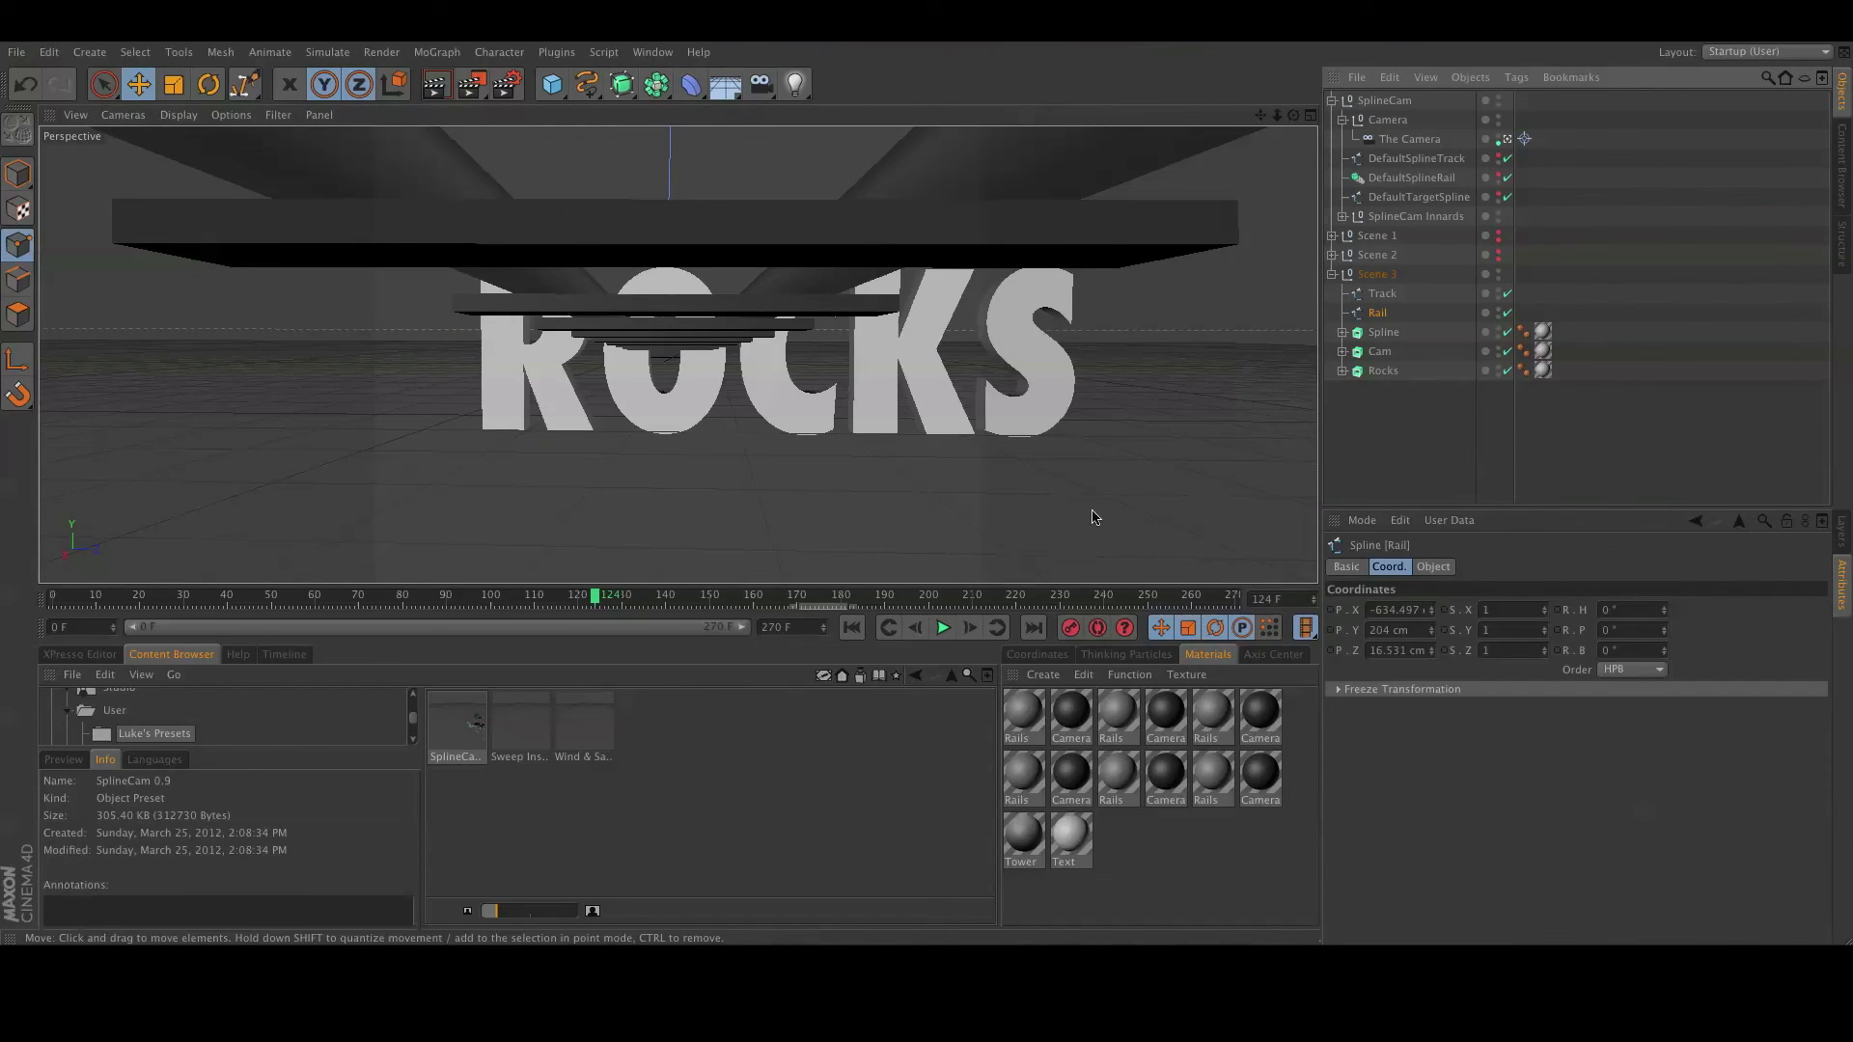
click(1432, 567)
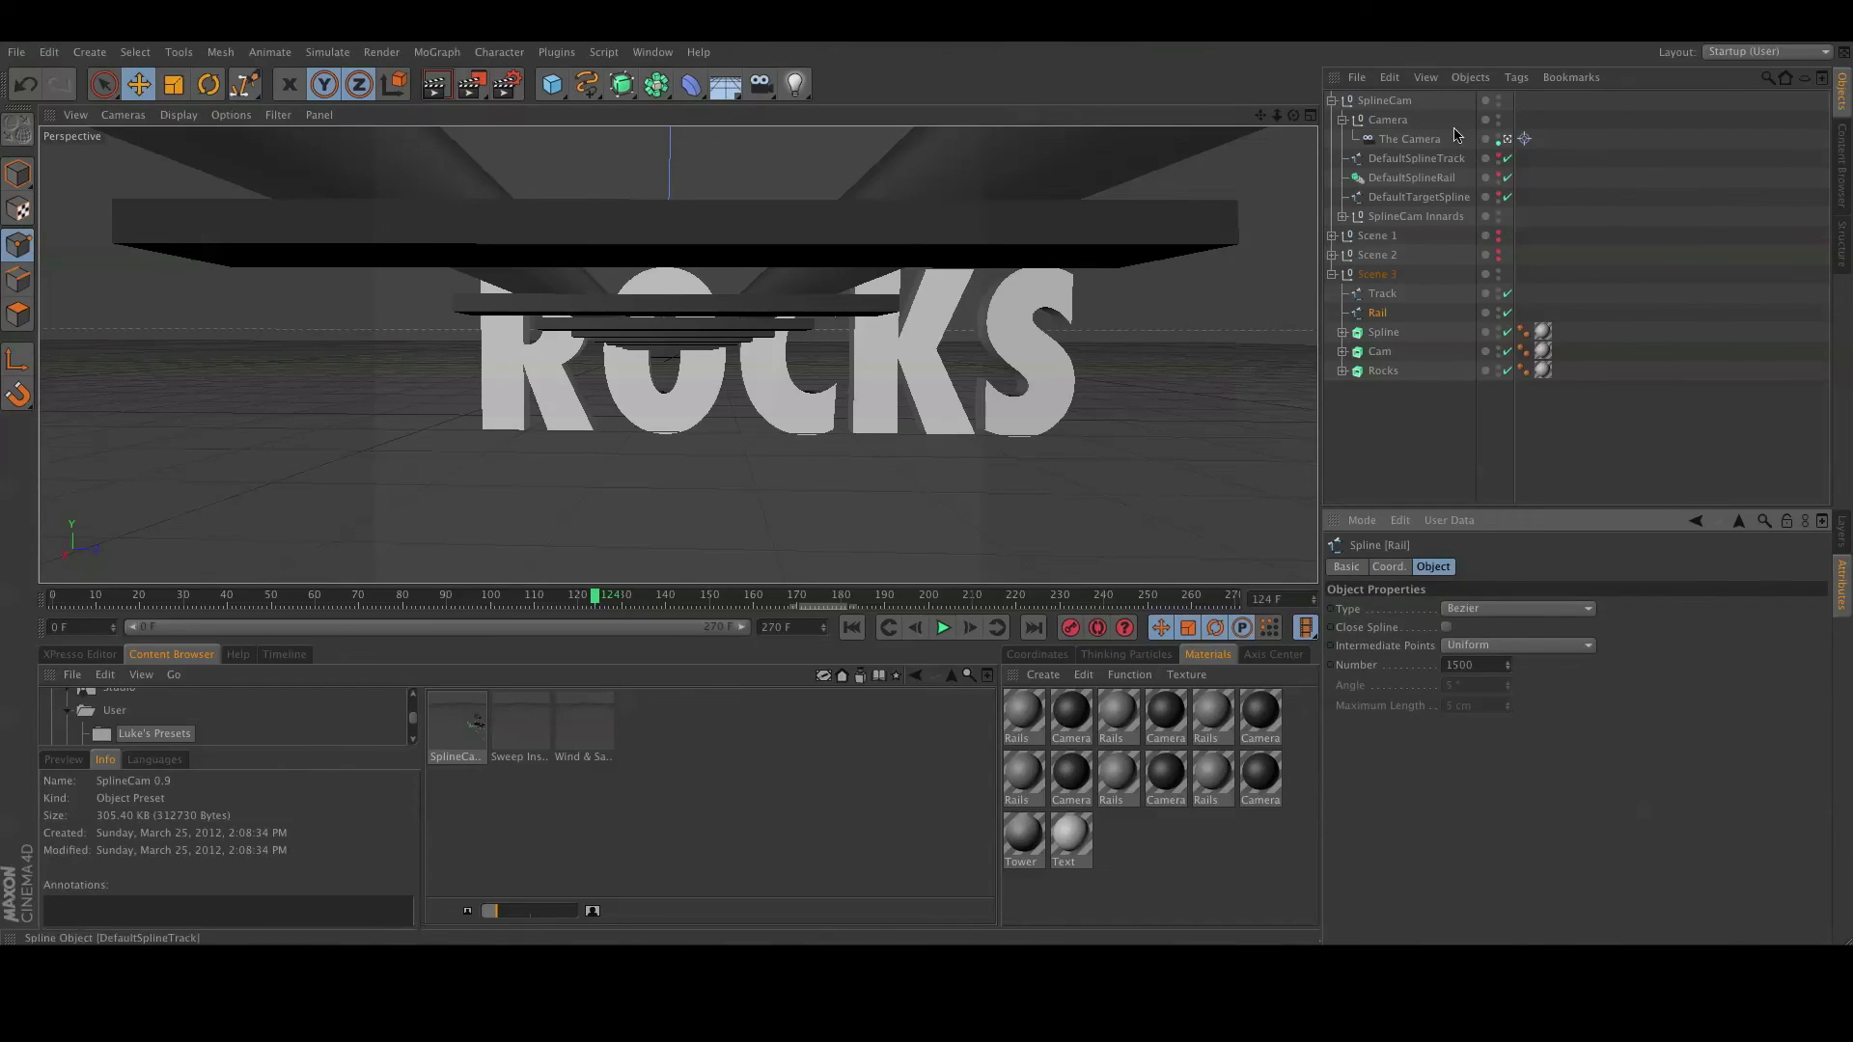
click(1403, 102)
click(1542, 584)
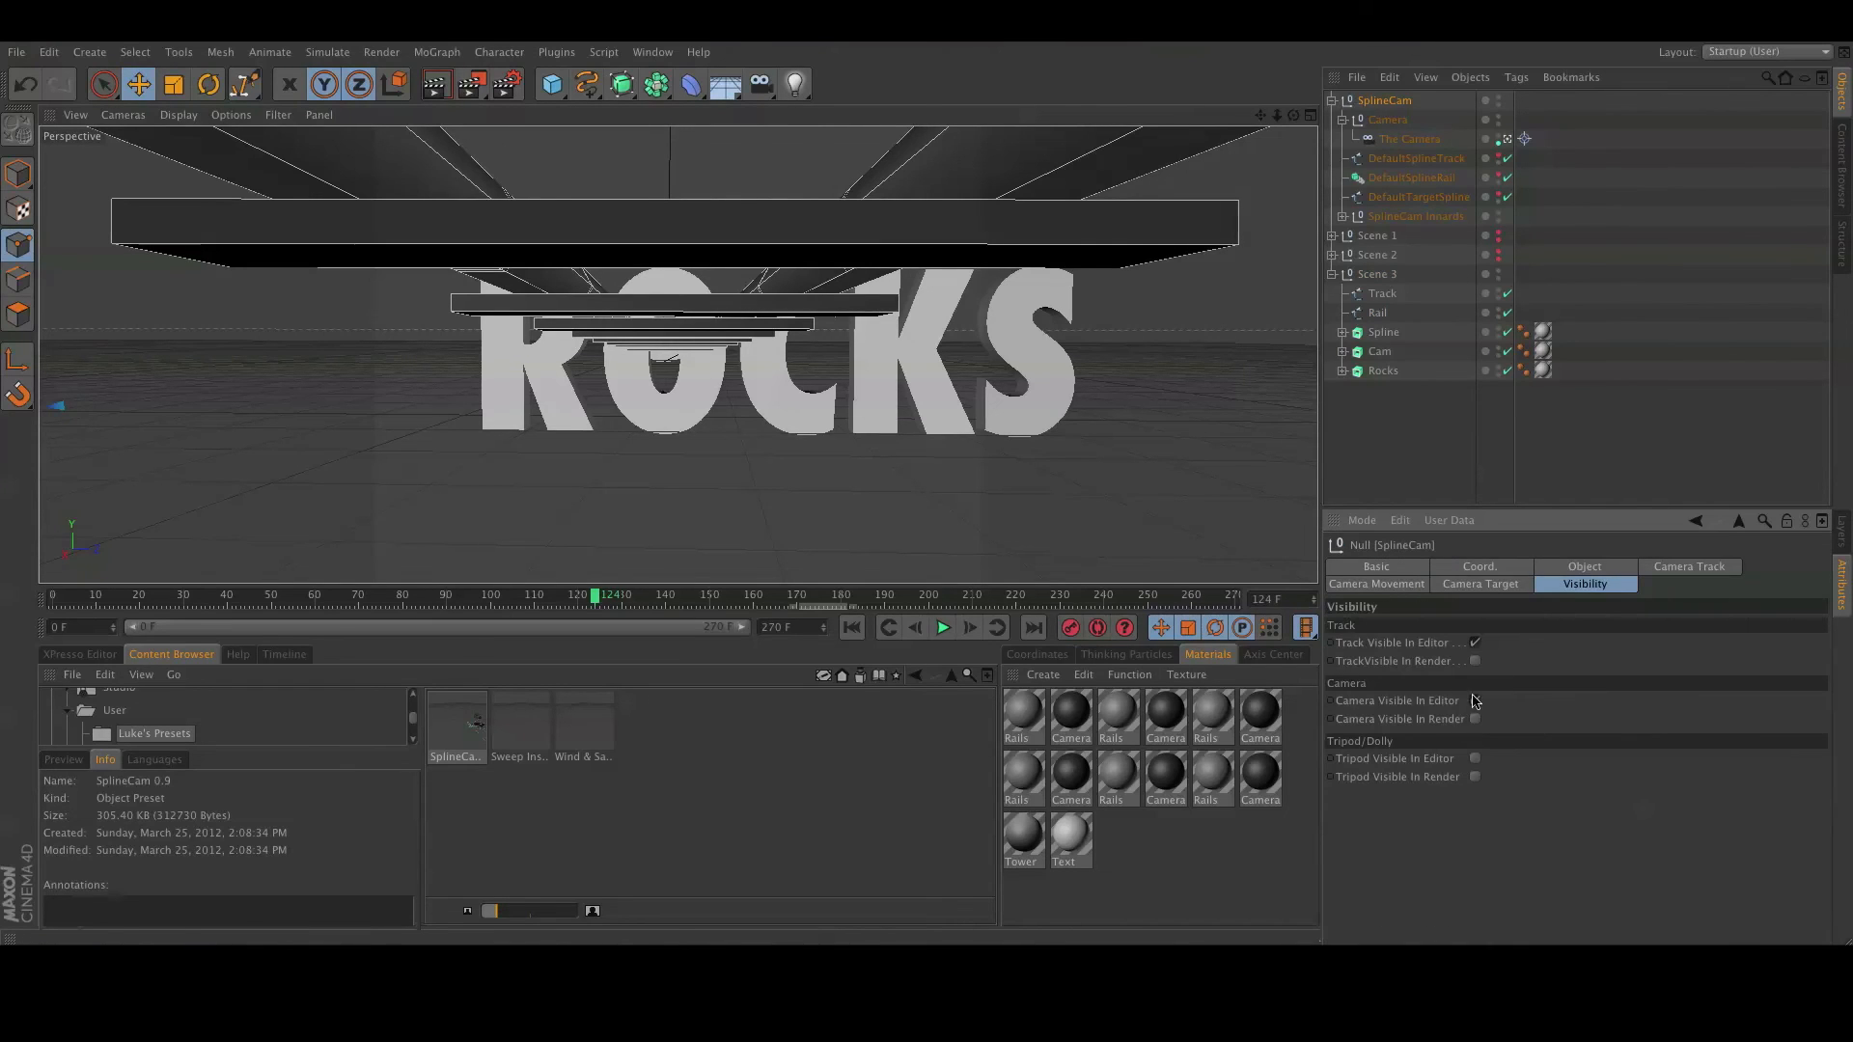
click(1476, 642)
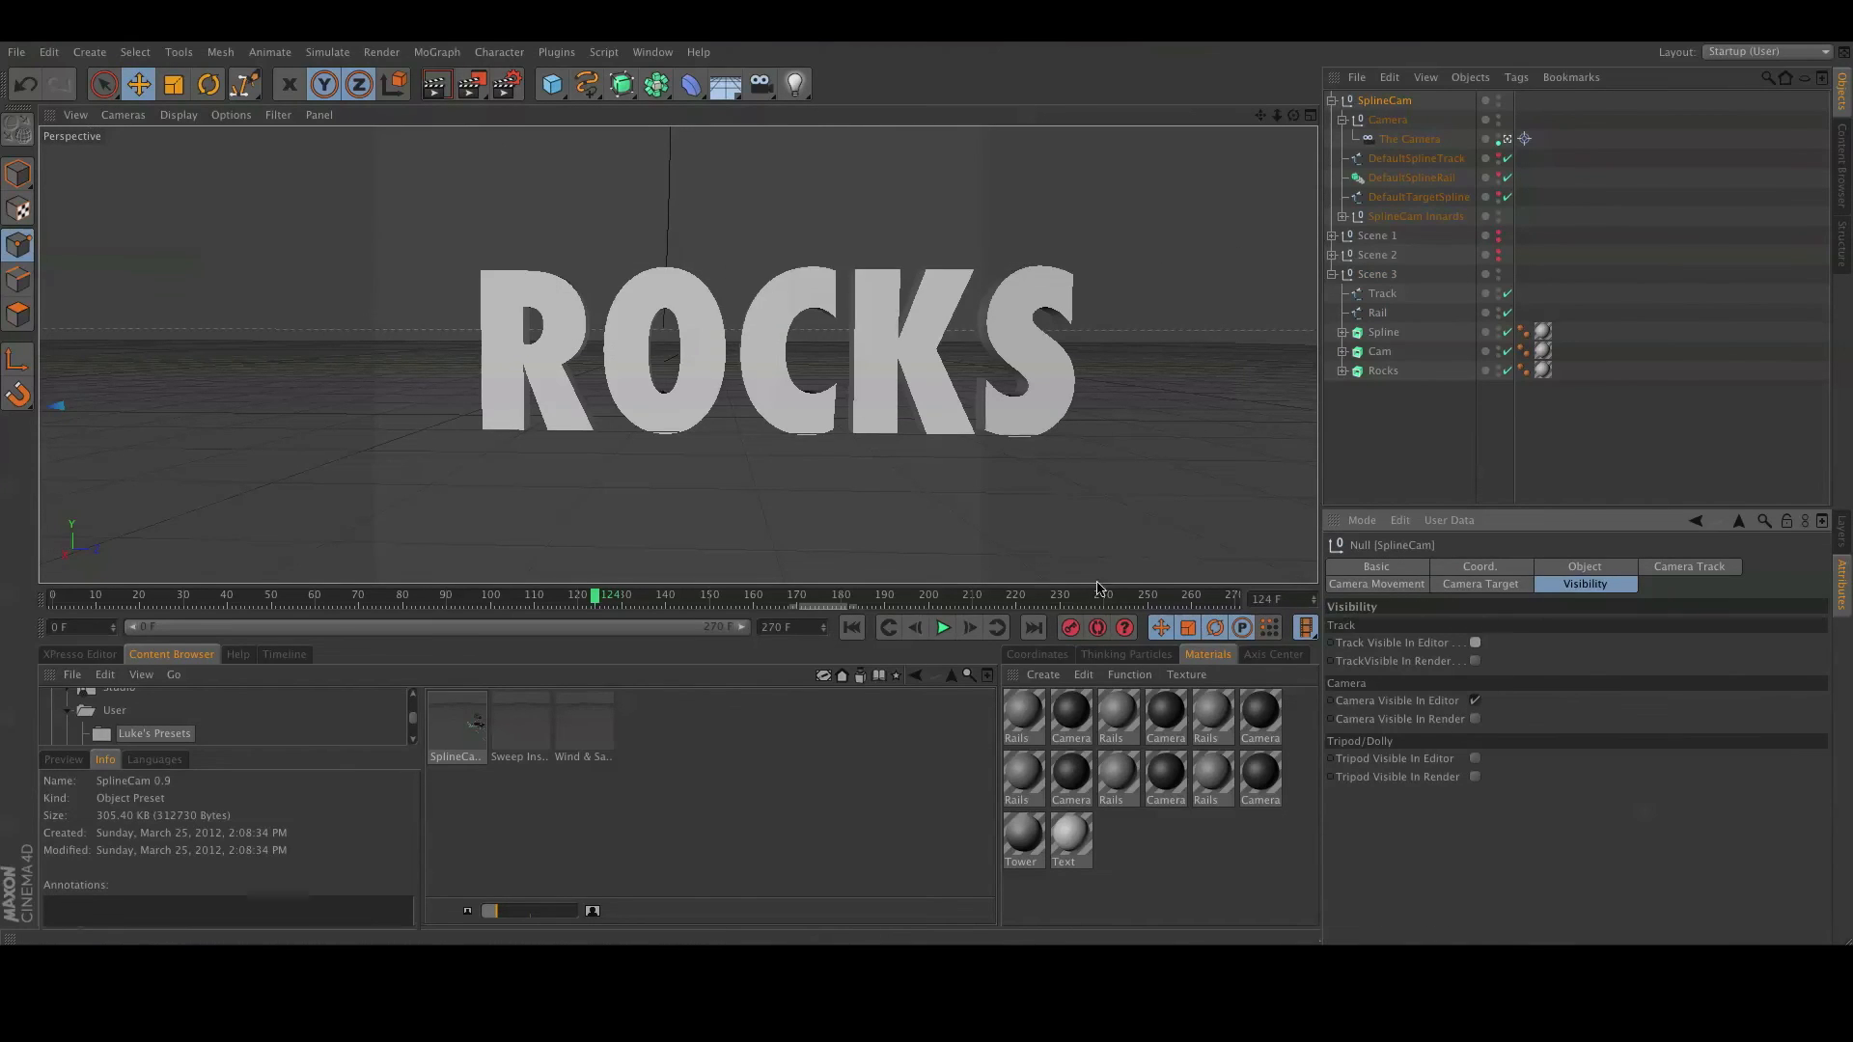
click(942, 628)
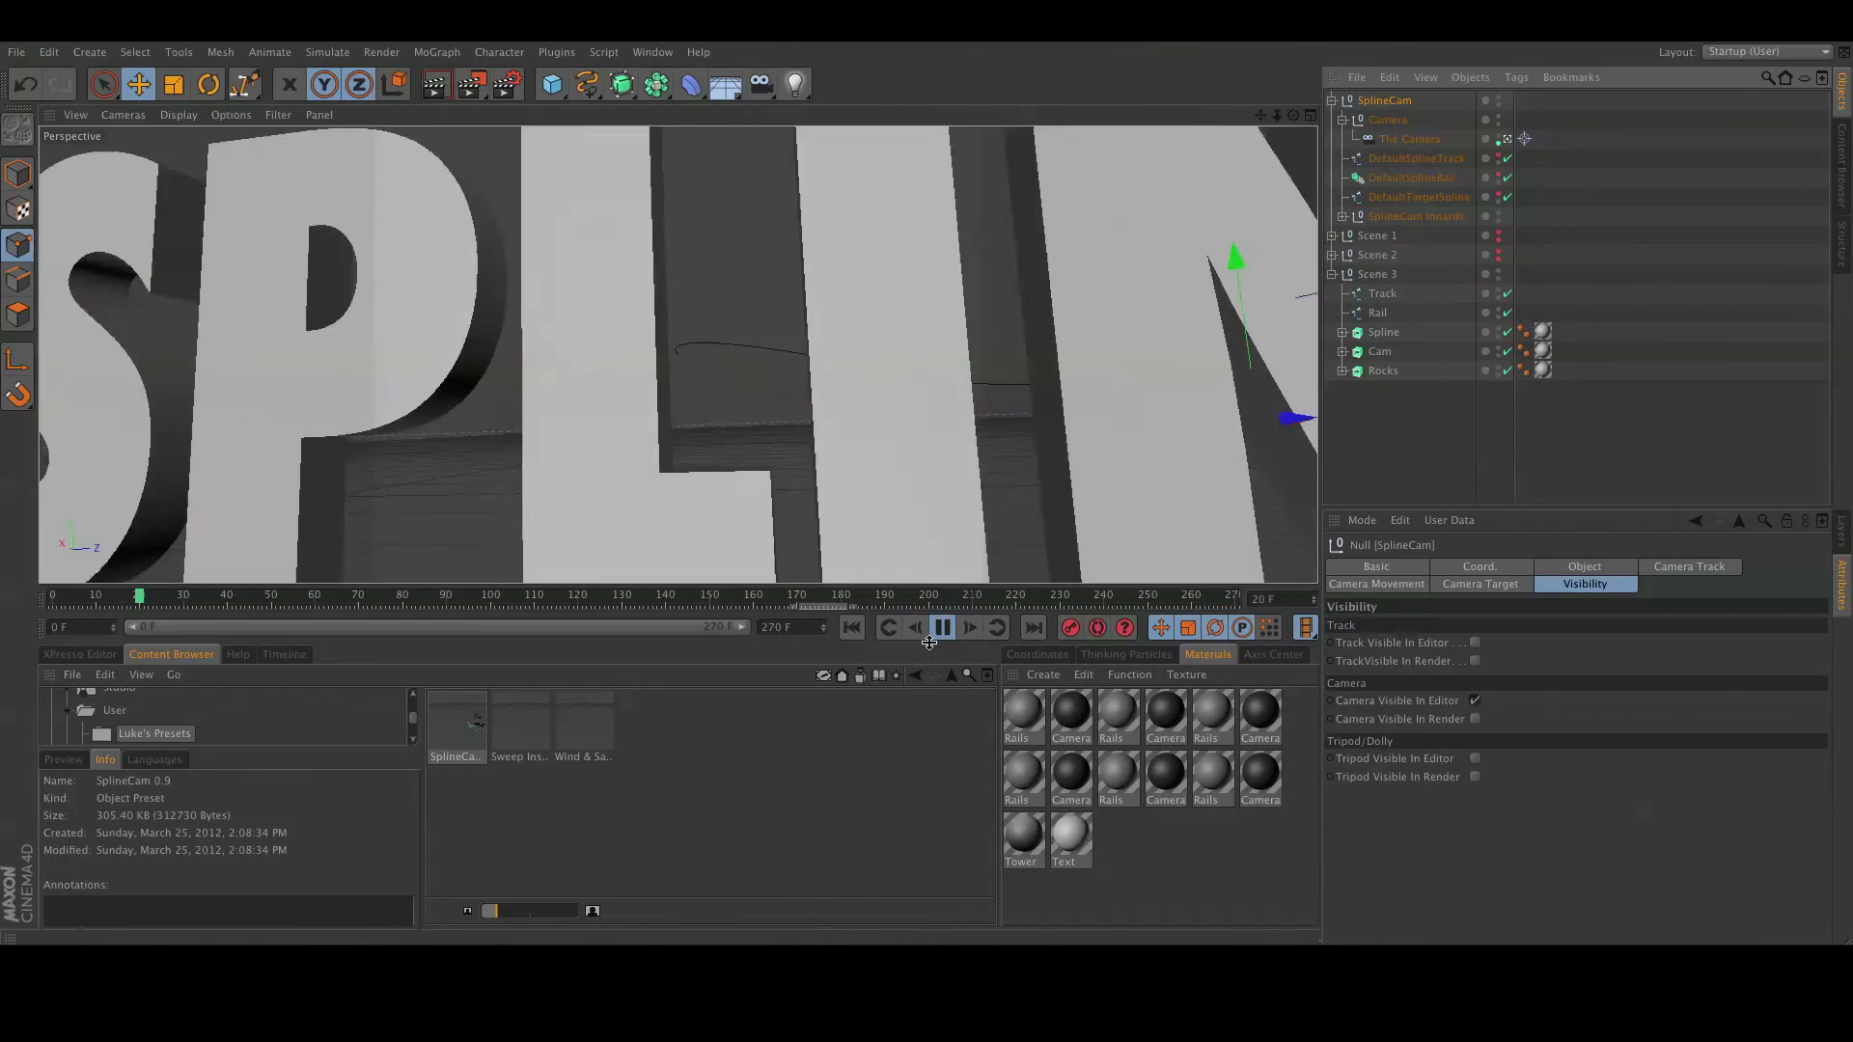
click(943, 628)
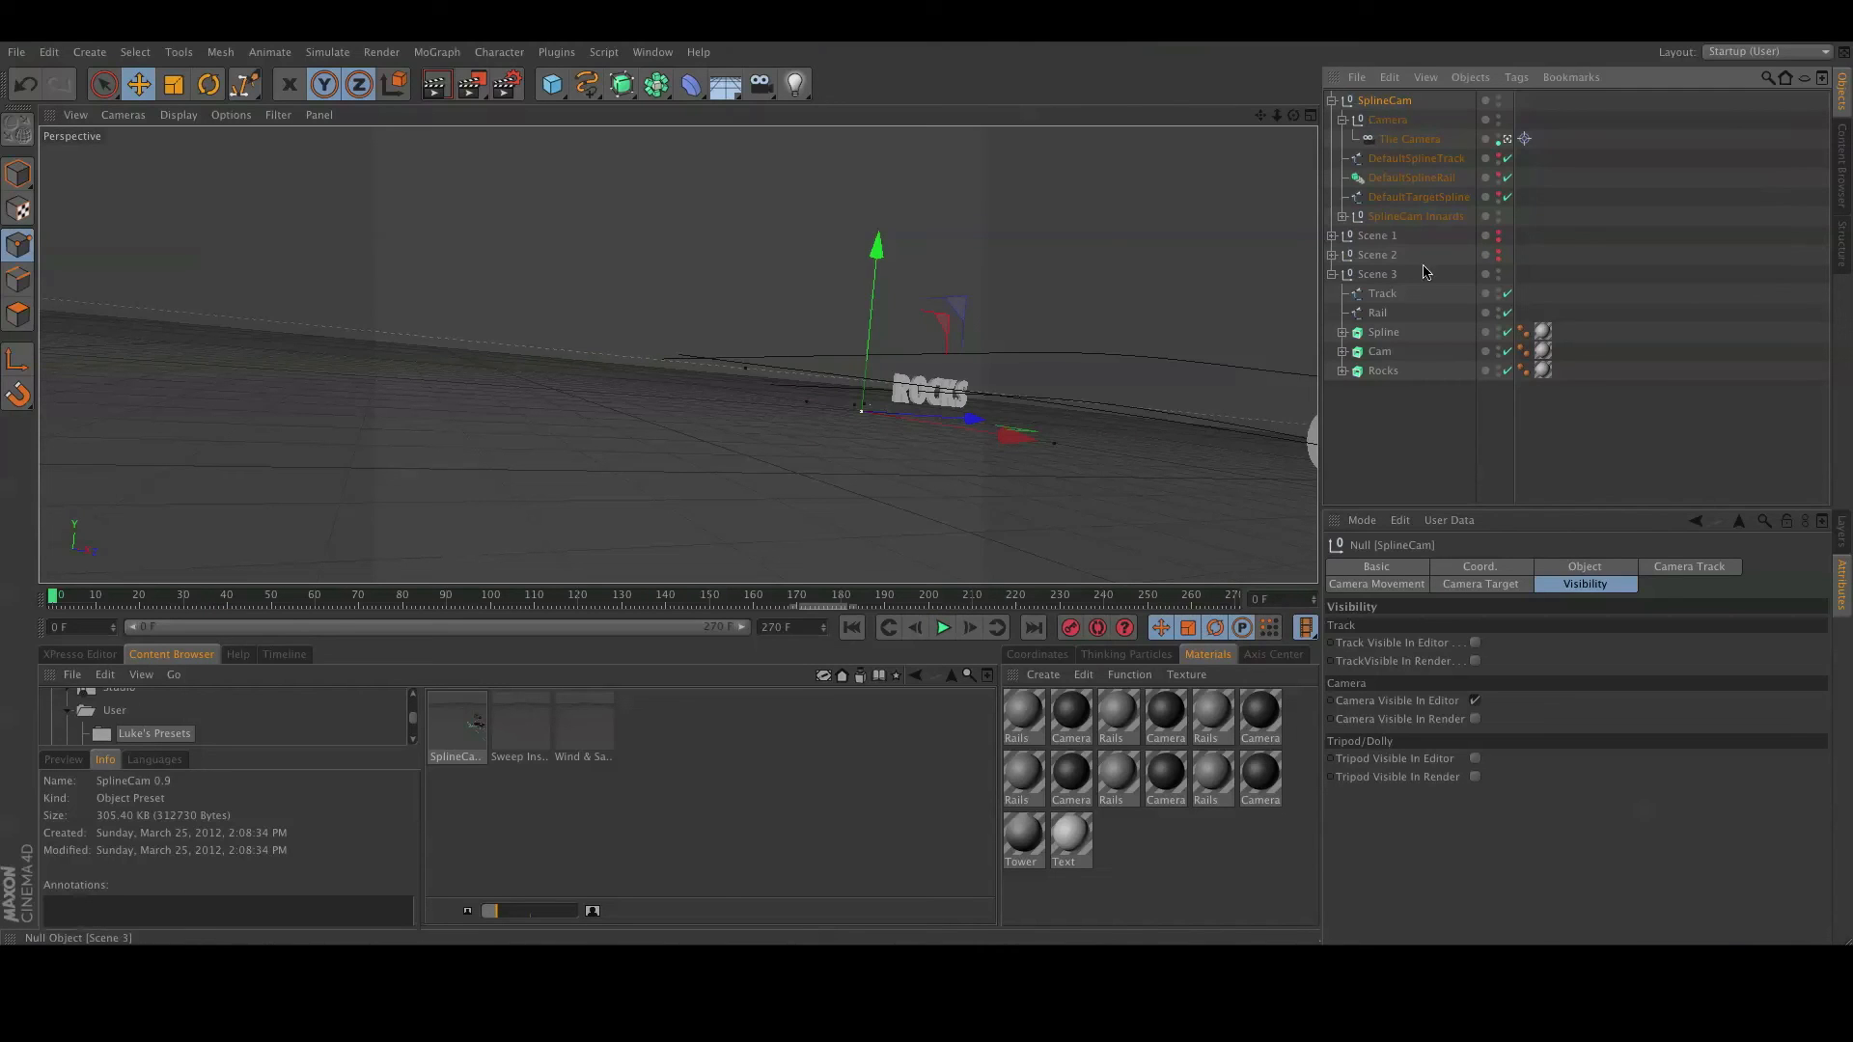
Leave The Camera's view and move the Rail spline's point beside the CAM text outward along X and downward.
click(1508, 140)
click(1378, 312)
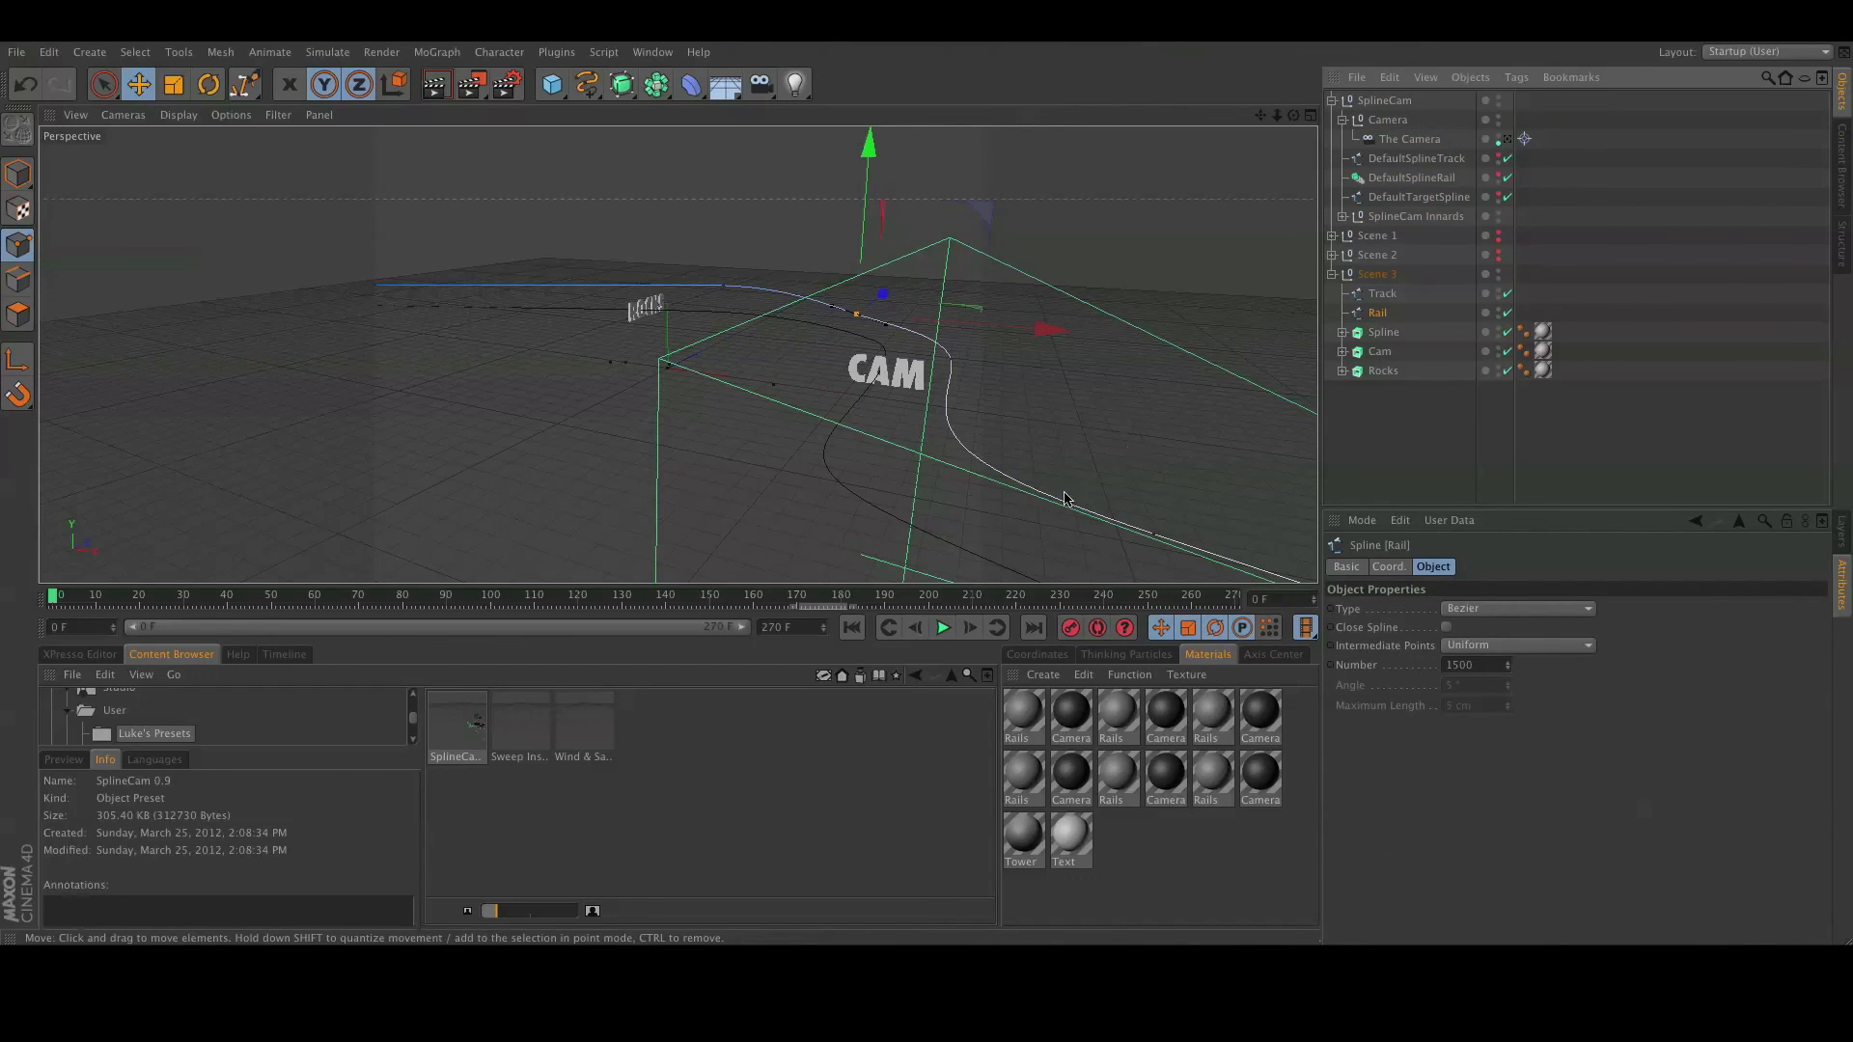
alt+drag(1129, 459, 980, 413)
click(950, 397)
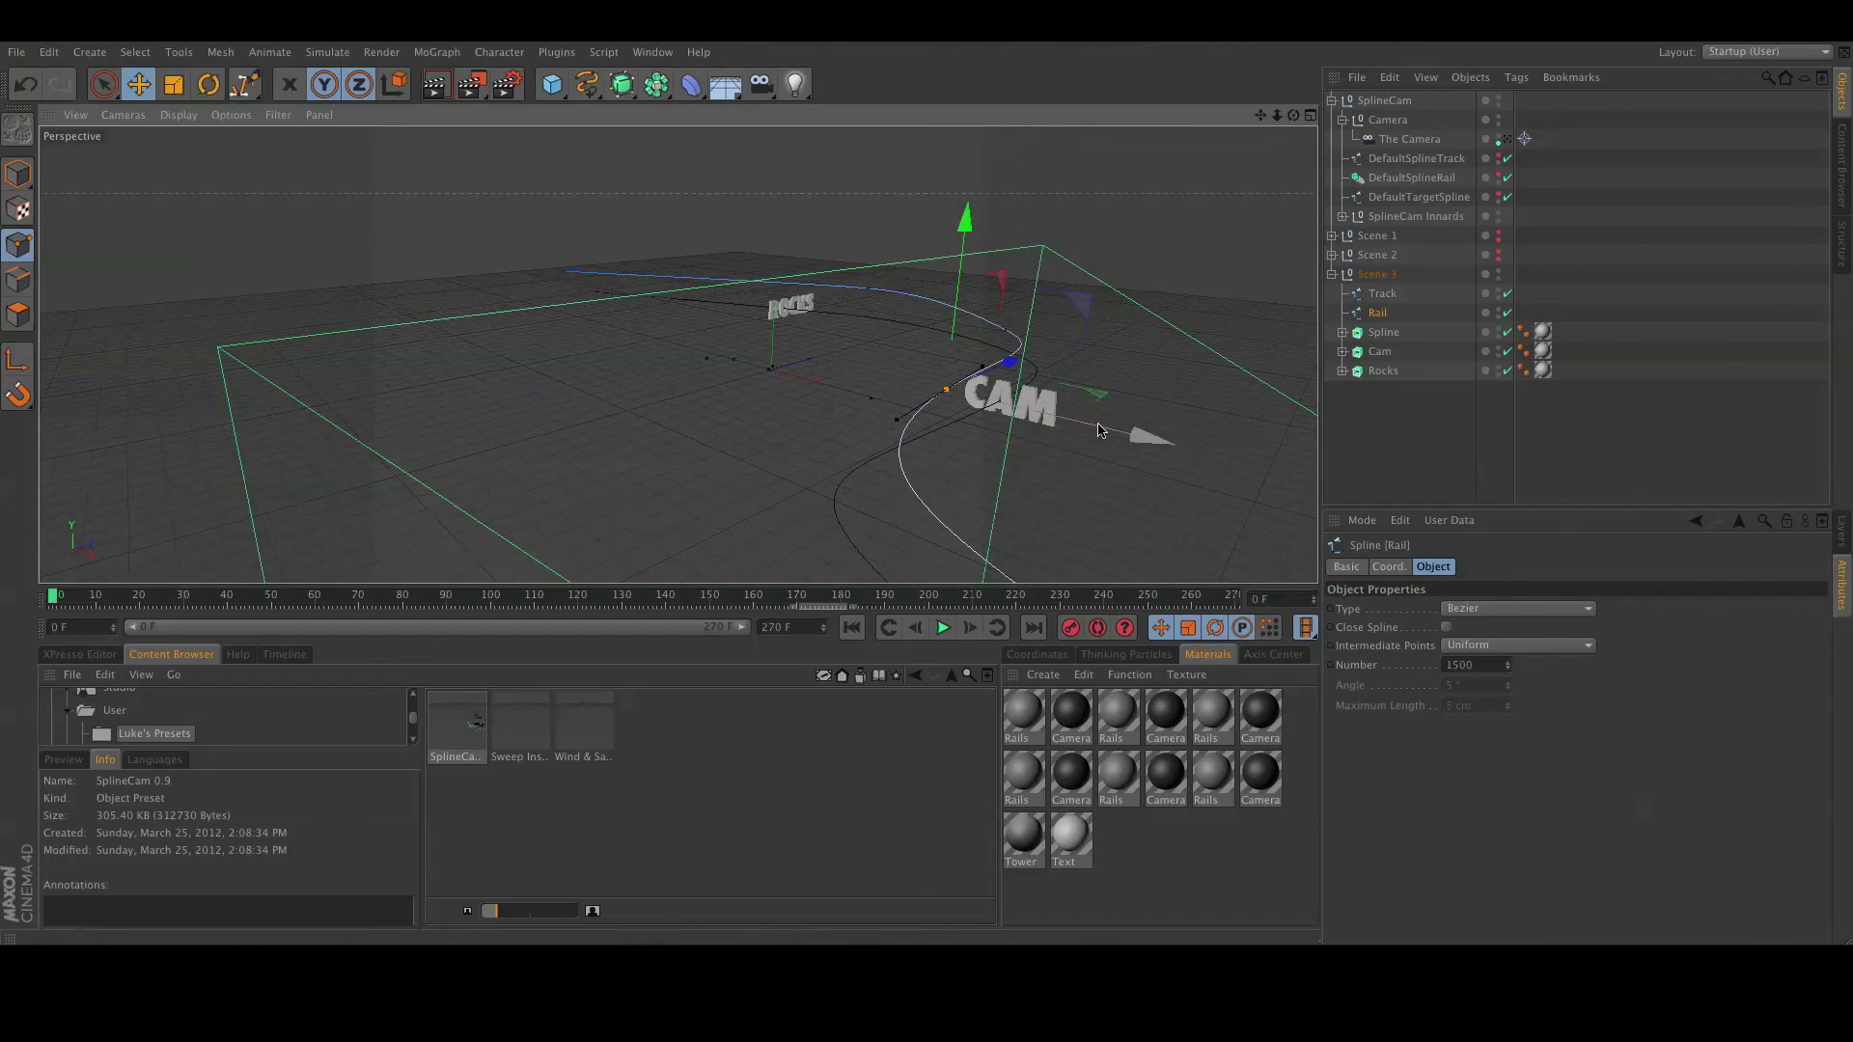
drag(1110, 426, 1202, 443)
drag(1049, 246, 1039, 324)
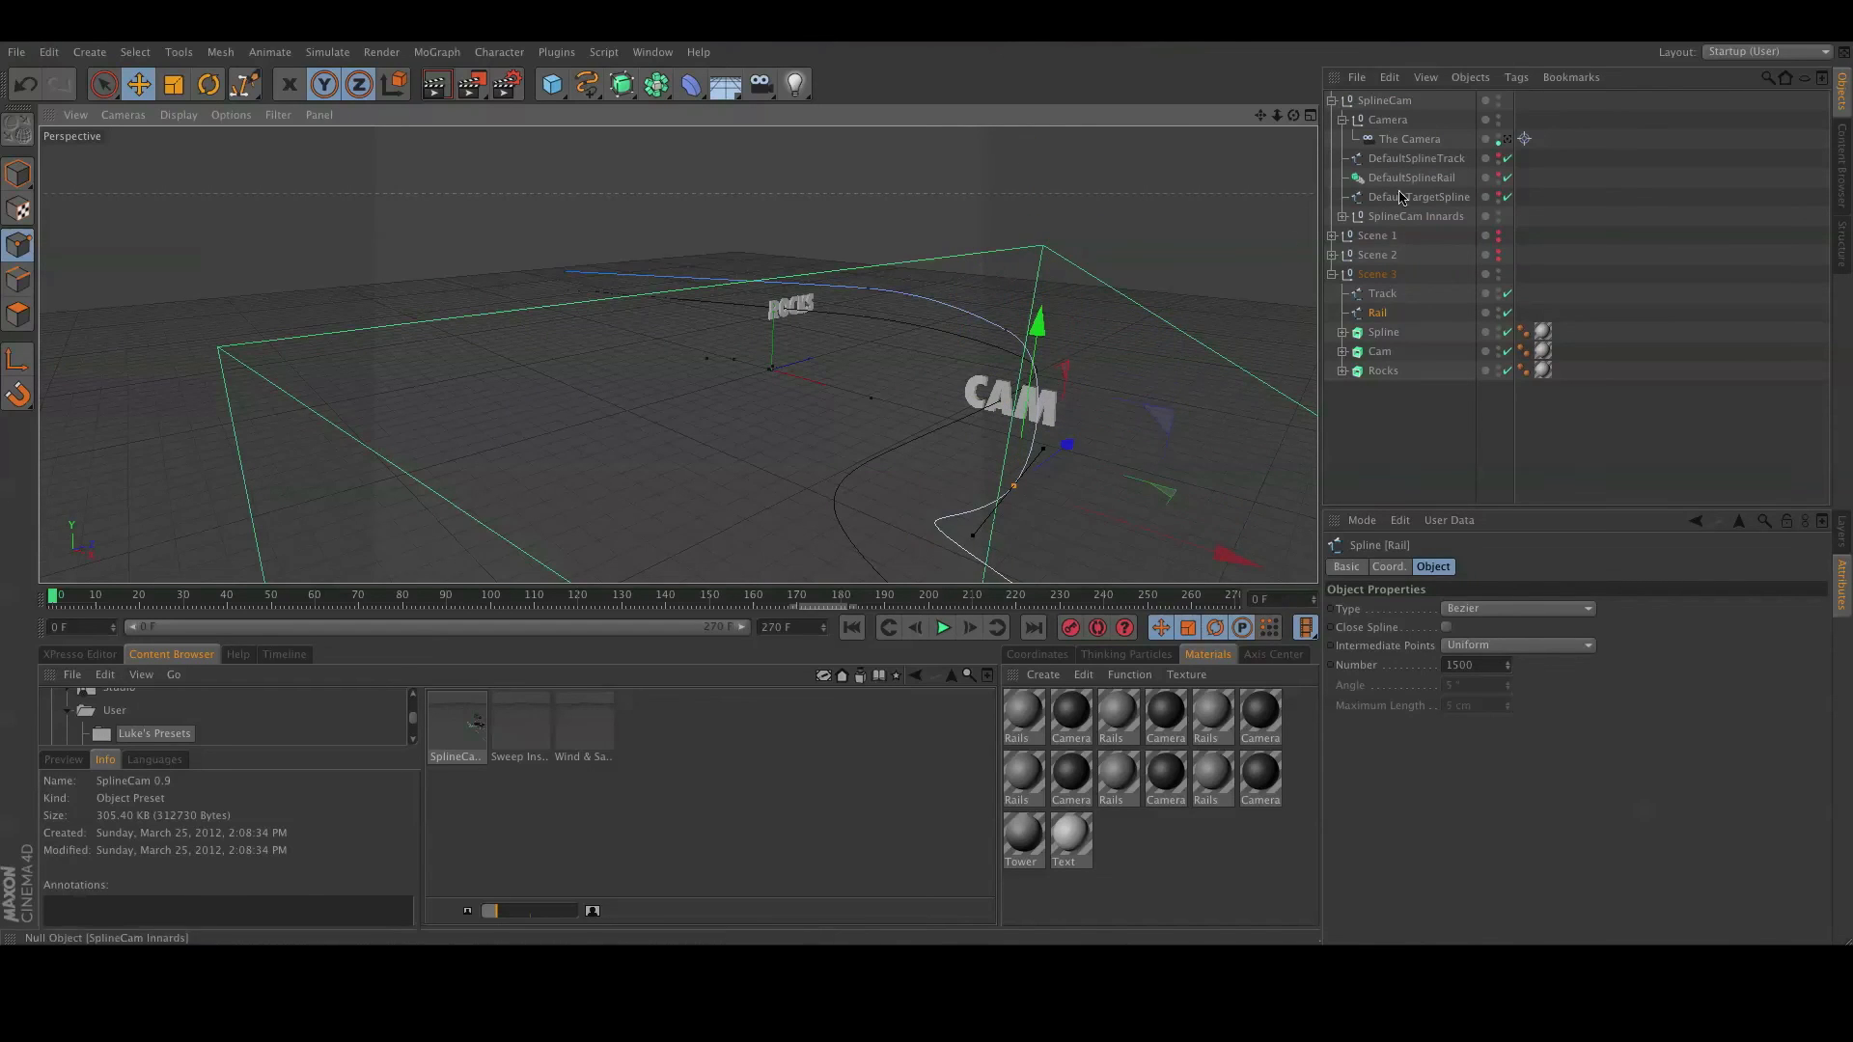
Make SplineCam's track visible in the editor and lower the Track spline's bend point between SPLINE and CAM.
click(1384, 100)
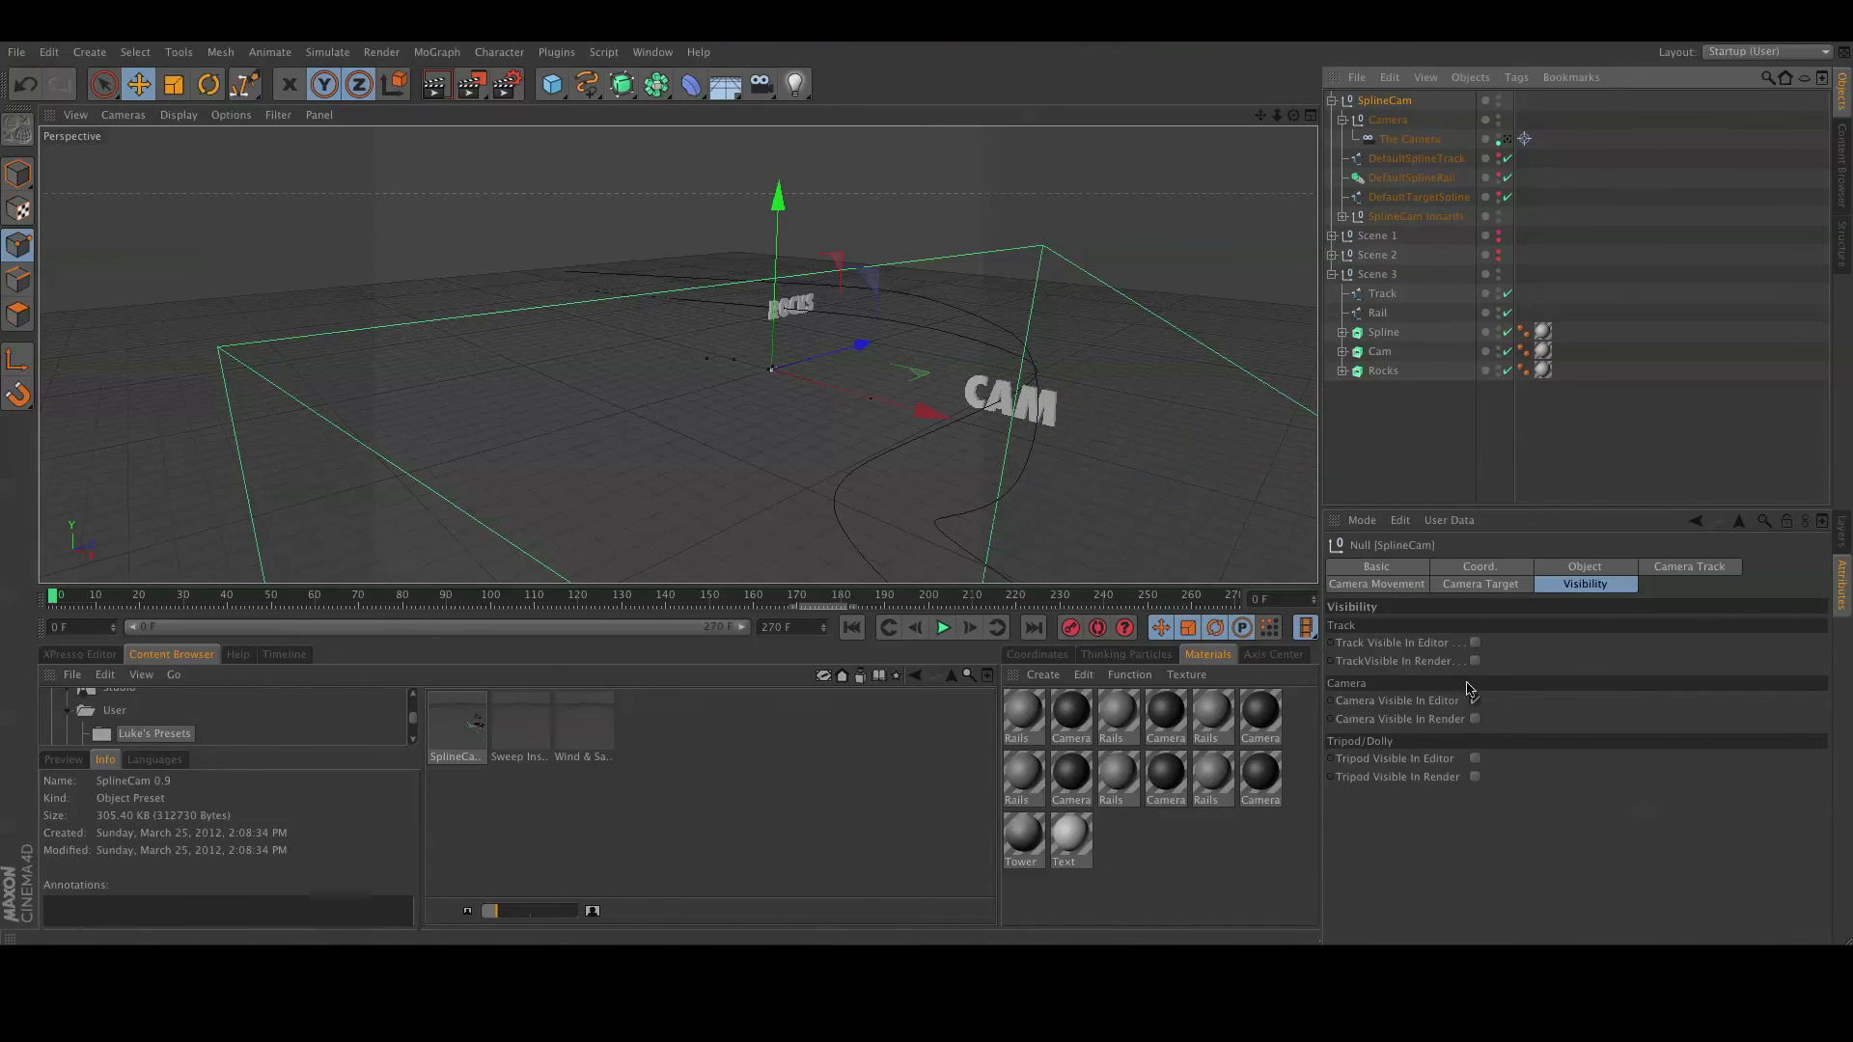
click(1475, 643)
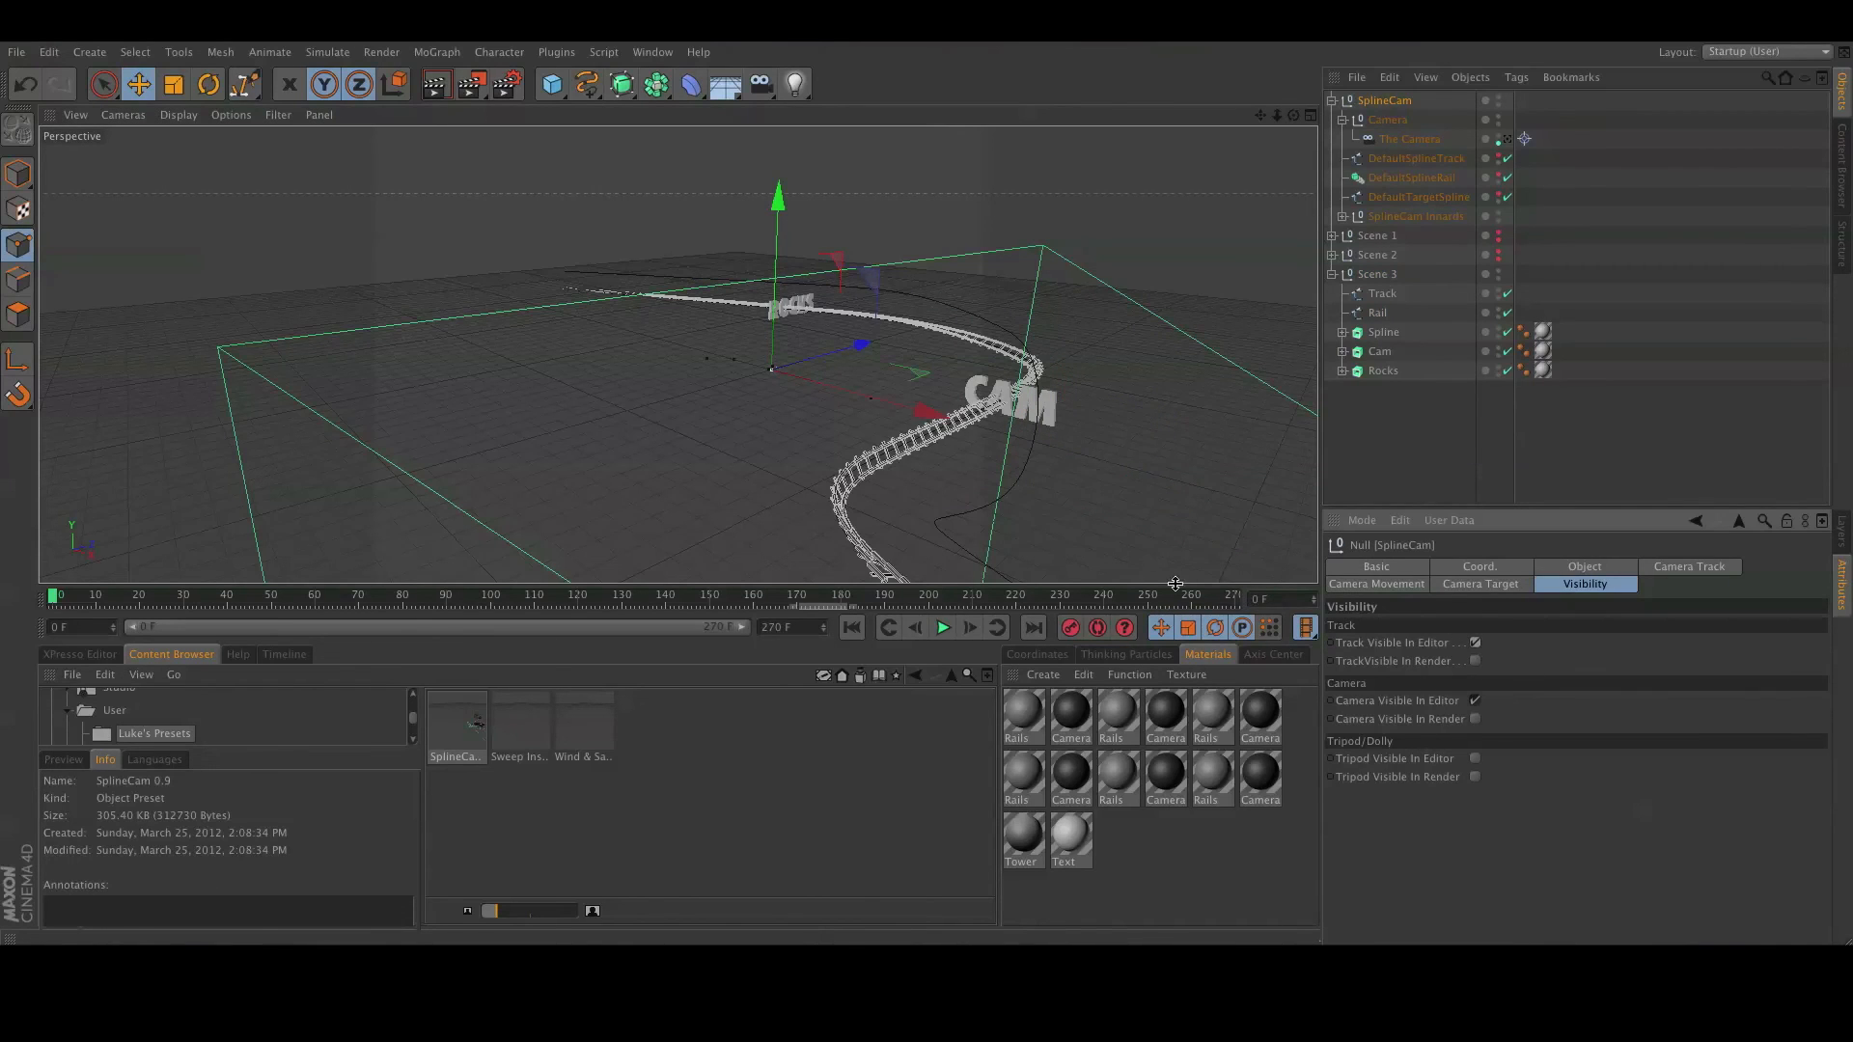
click(1380, 314)
click(1386, 295)
alt+drag(848, 513, 932, 507)
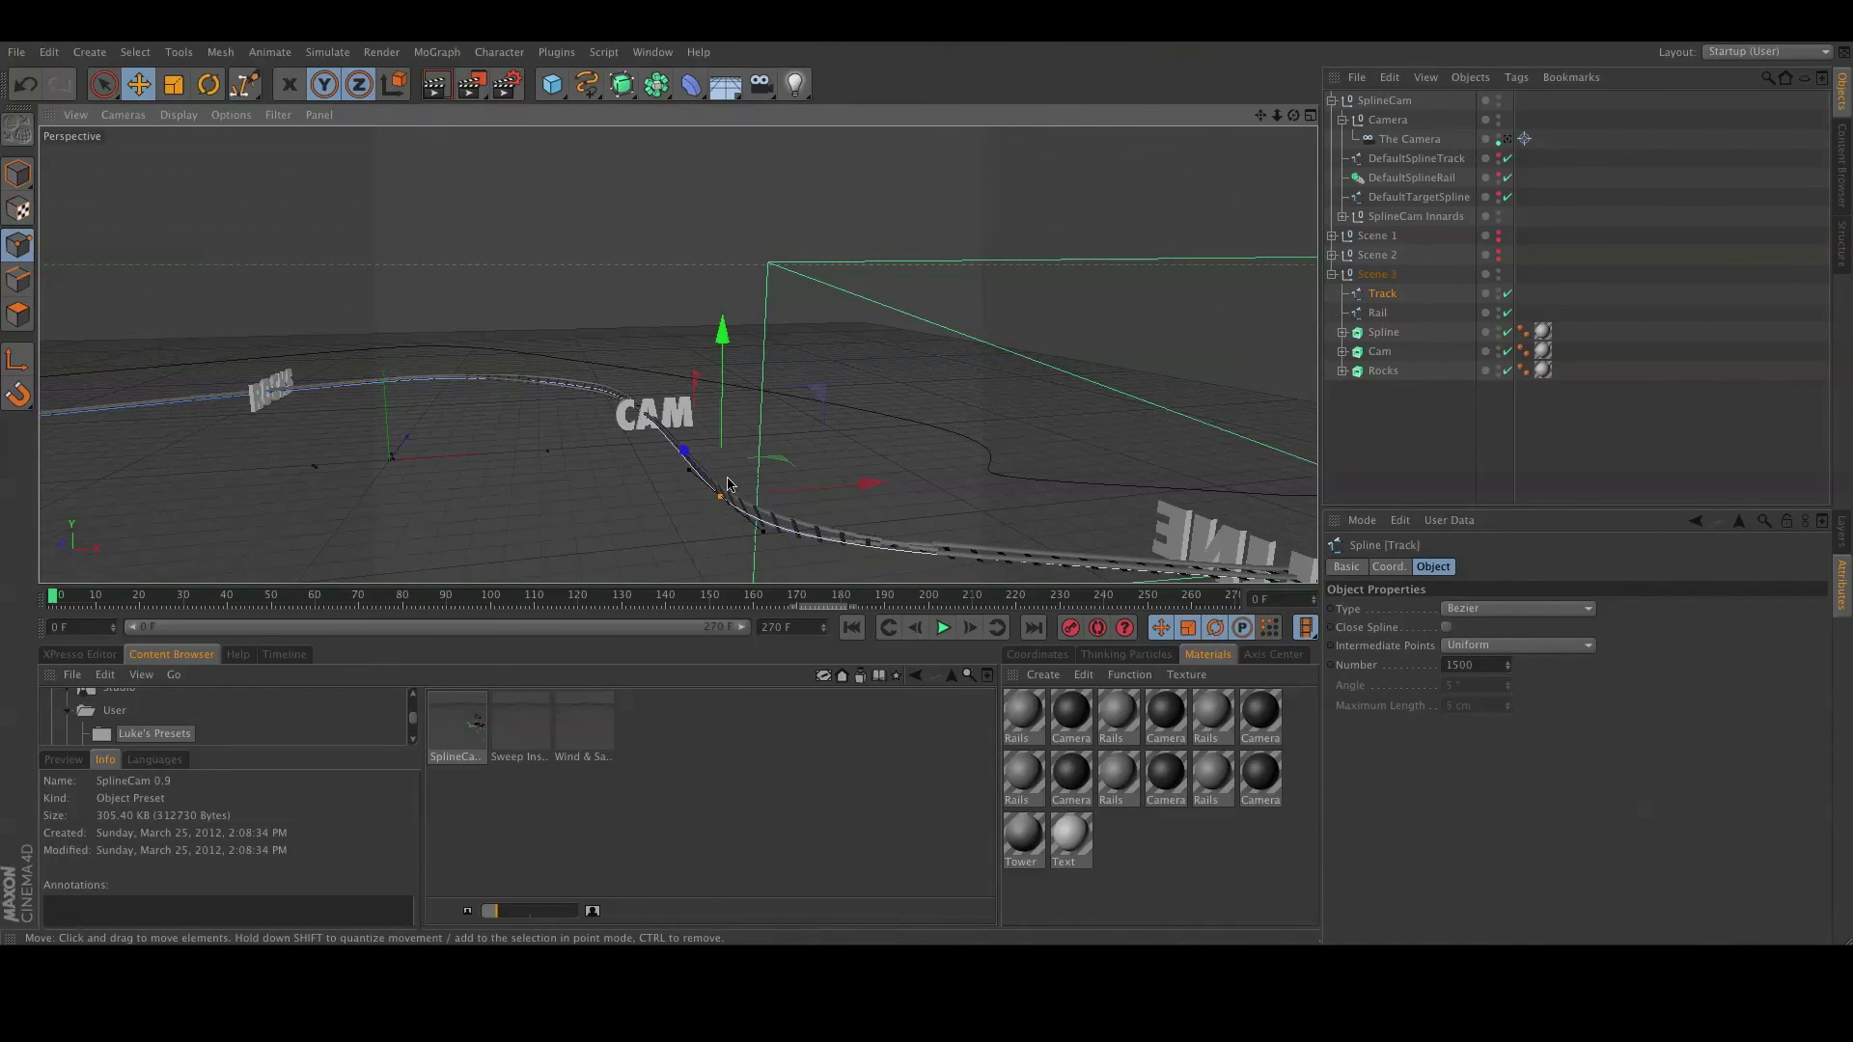
drag(723, 403, 1042, 409)
alt+drag(1138, 446, 1085, 434)
alt+middle_drag(1145, 485, 843, 402)
drag(843, 401, 787, 445)
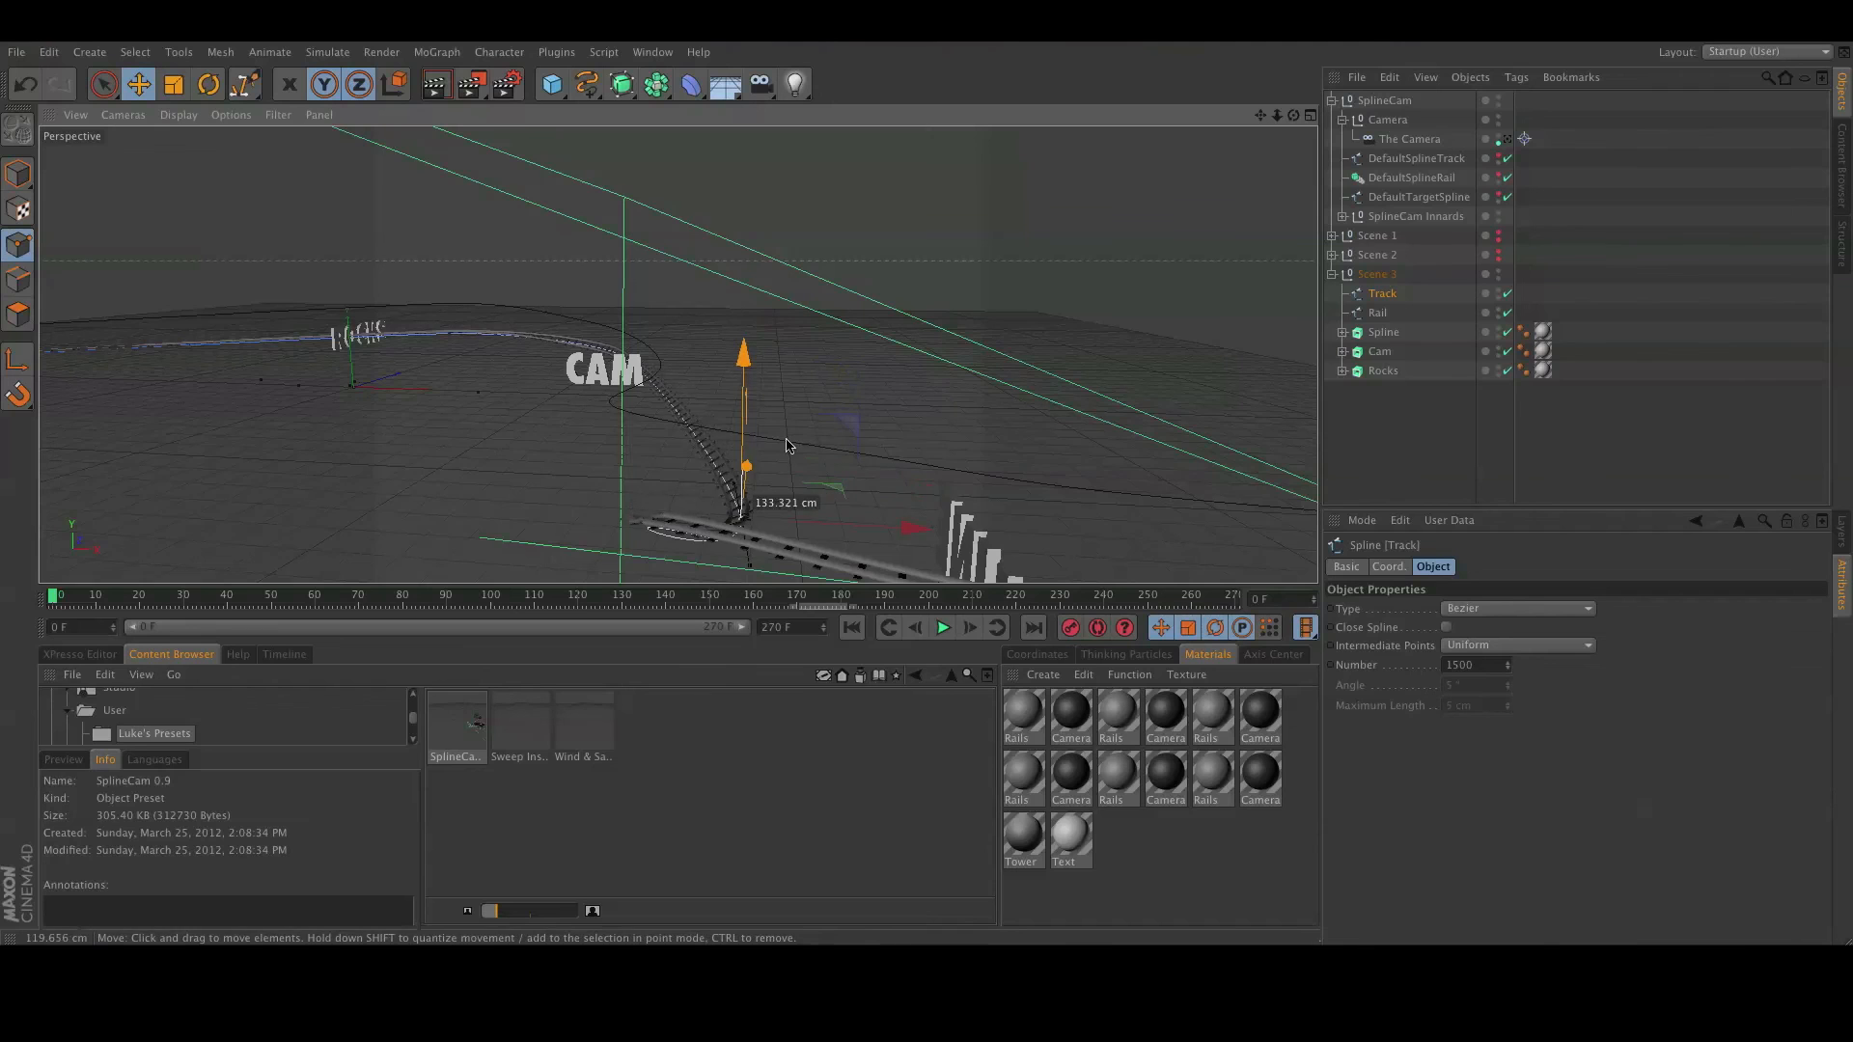
mouse_move(867, 531)
mouse_down()
mouse_move(830, 513)
mouse_move(849, 508)
mouse_up()
Shift the Track spline's bend point before CAM along X away from the Rail and raise it.
alt+drag(707, 526, 720, 561)
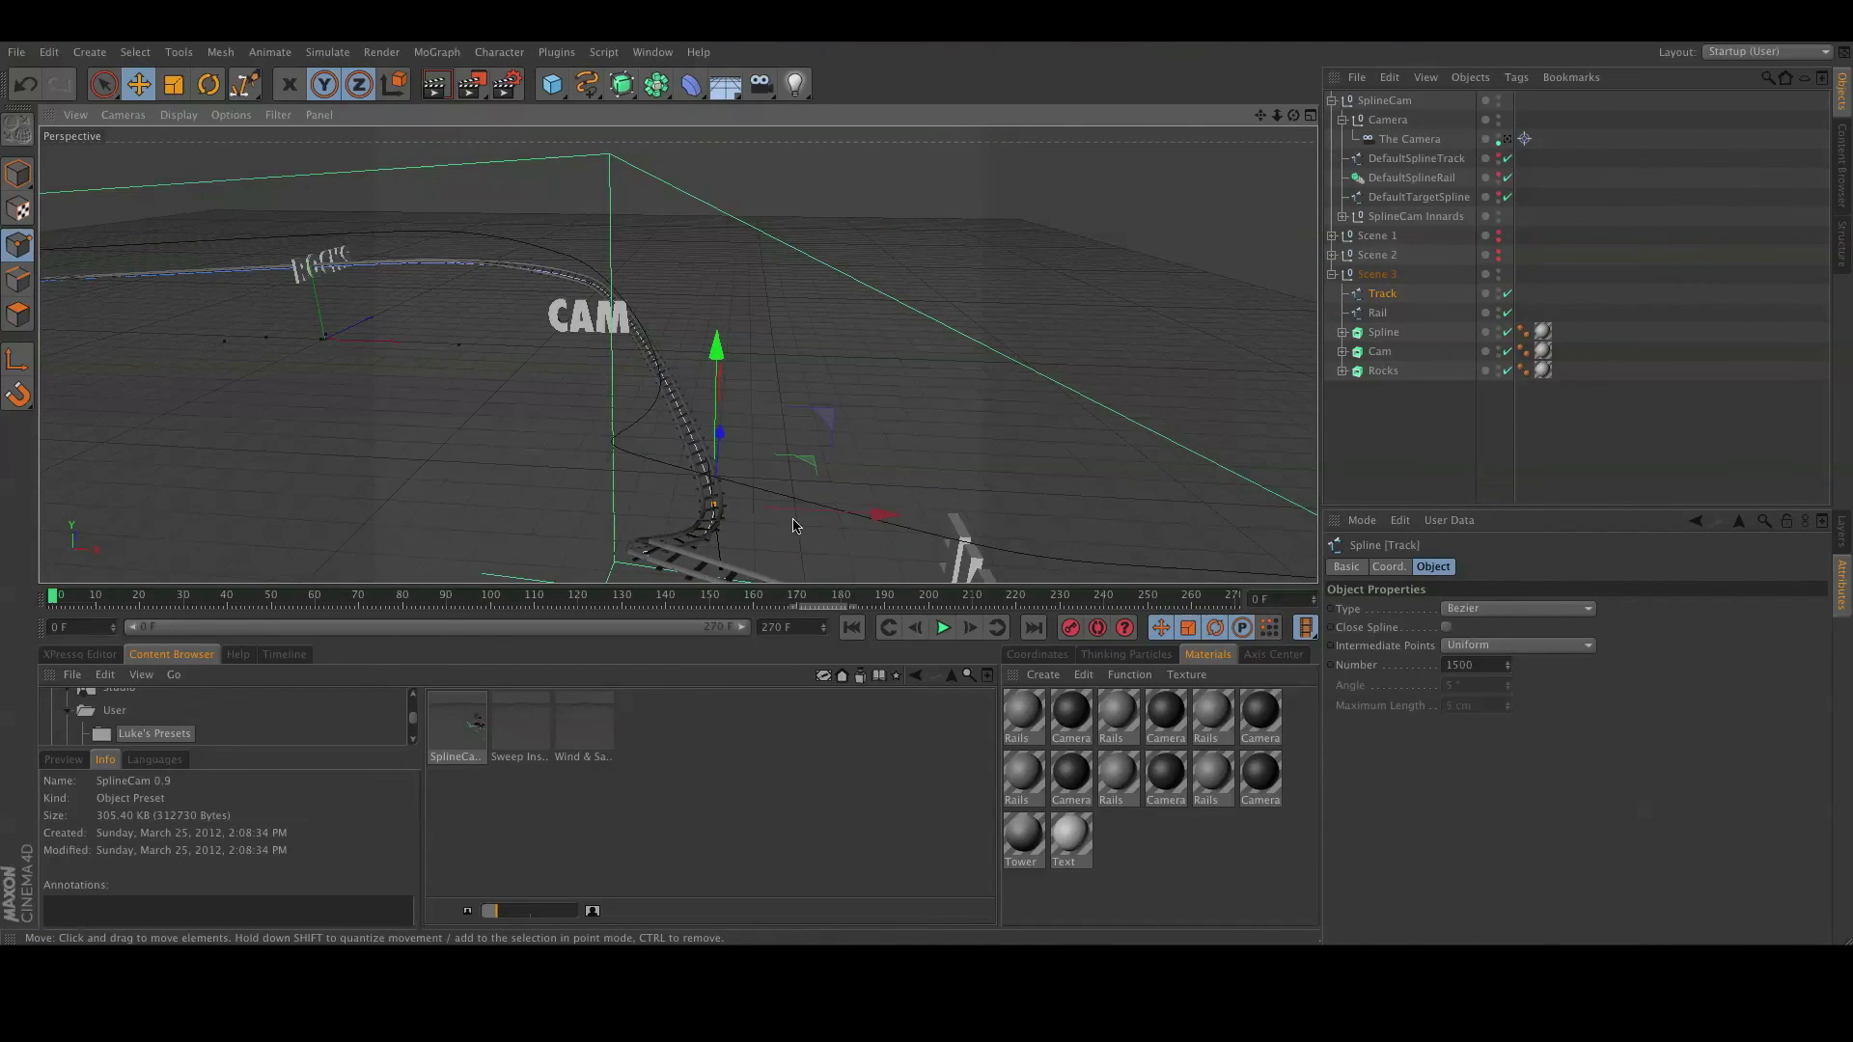
drag(815, 511, 565, 482)
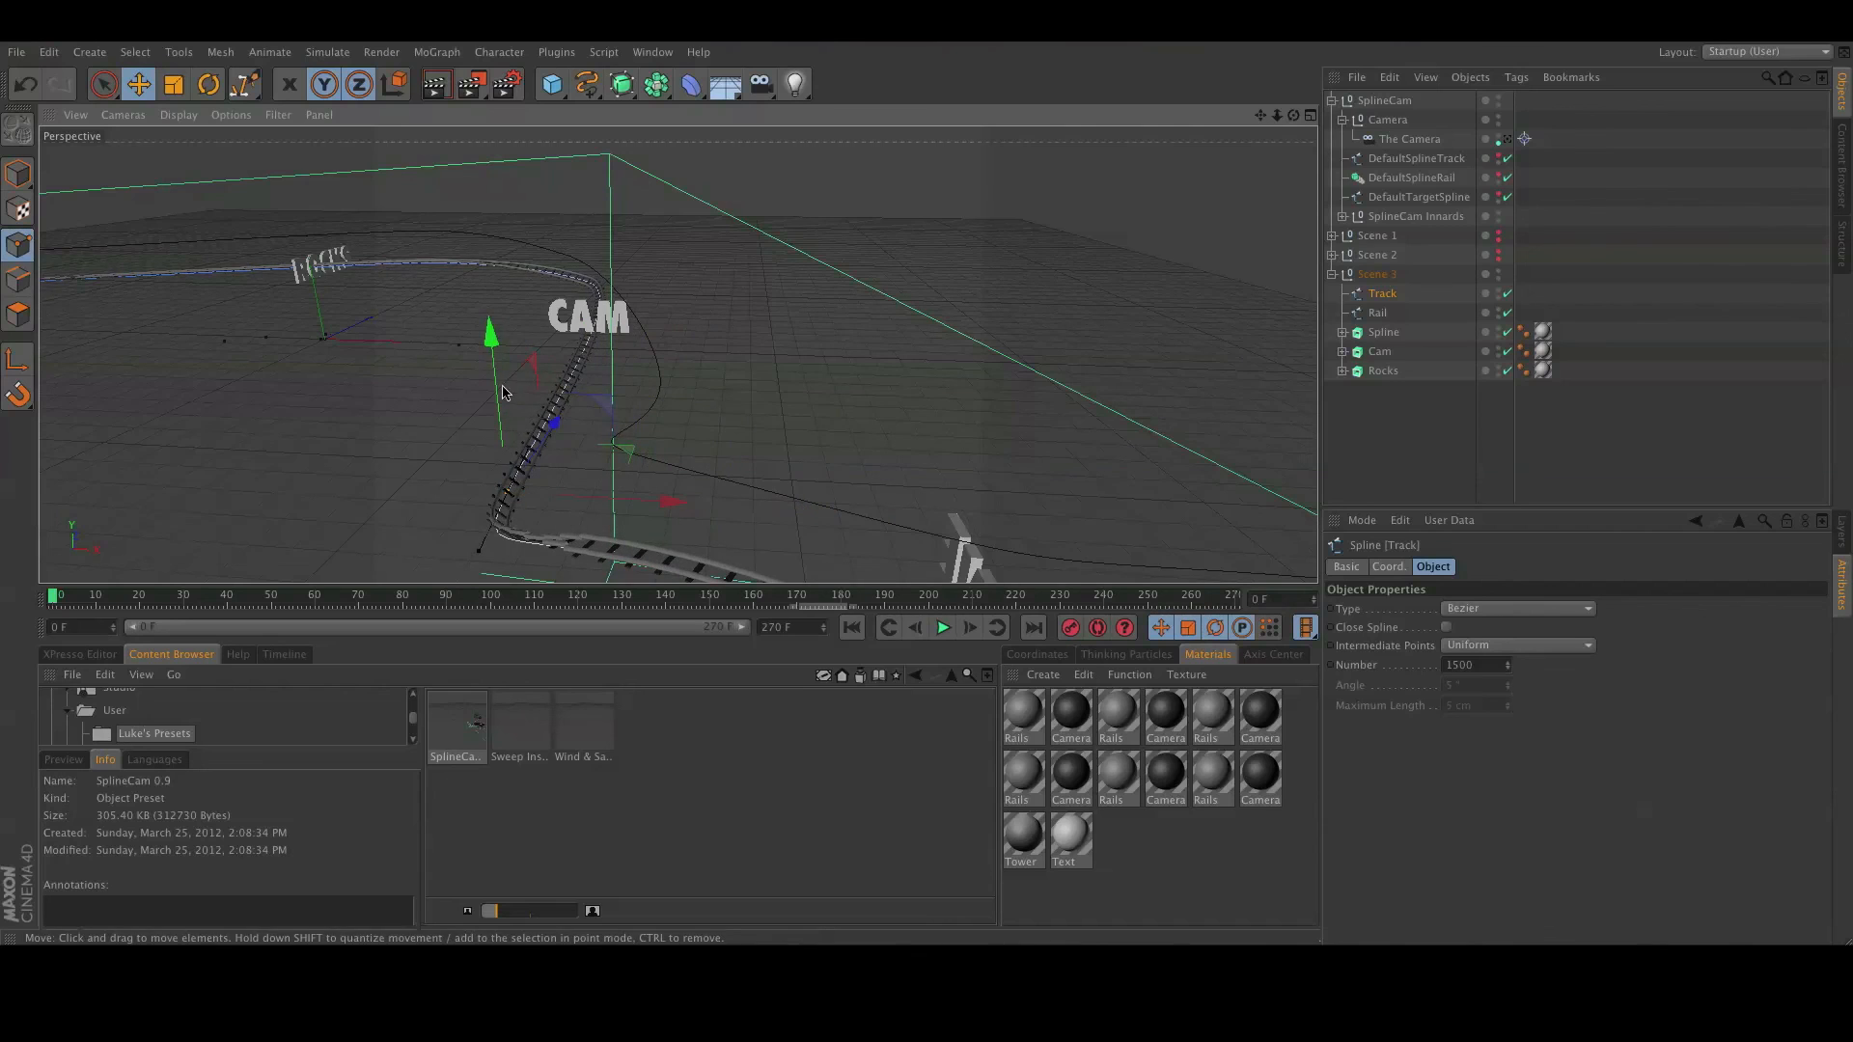
drag(491, 380, 485, 269)
click(626, 404)
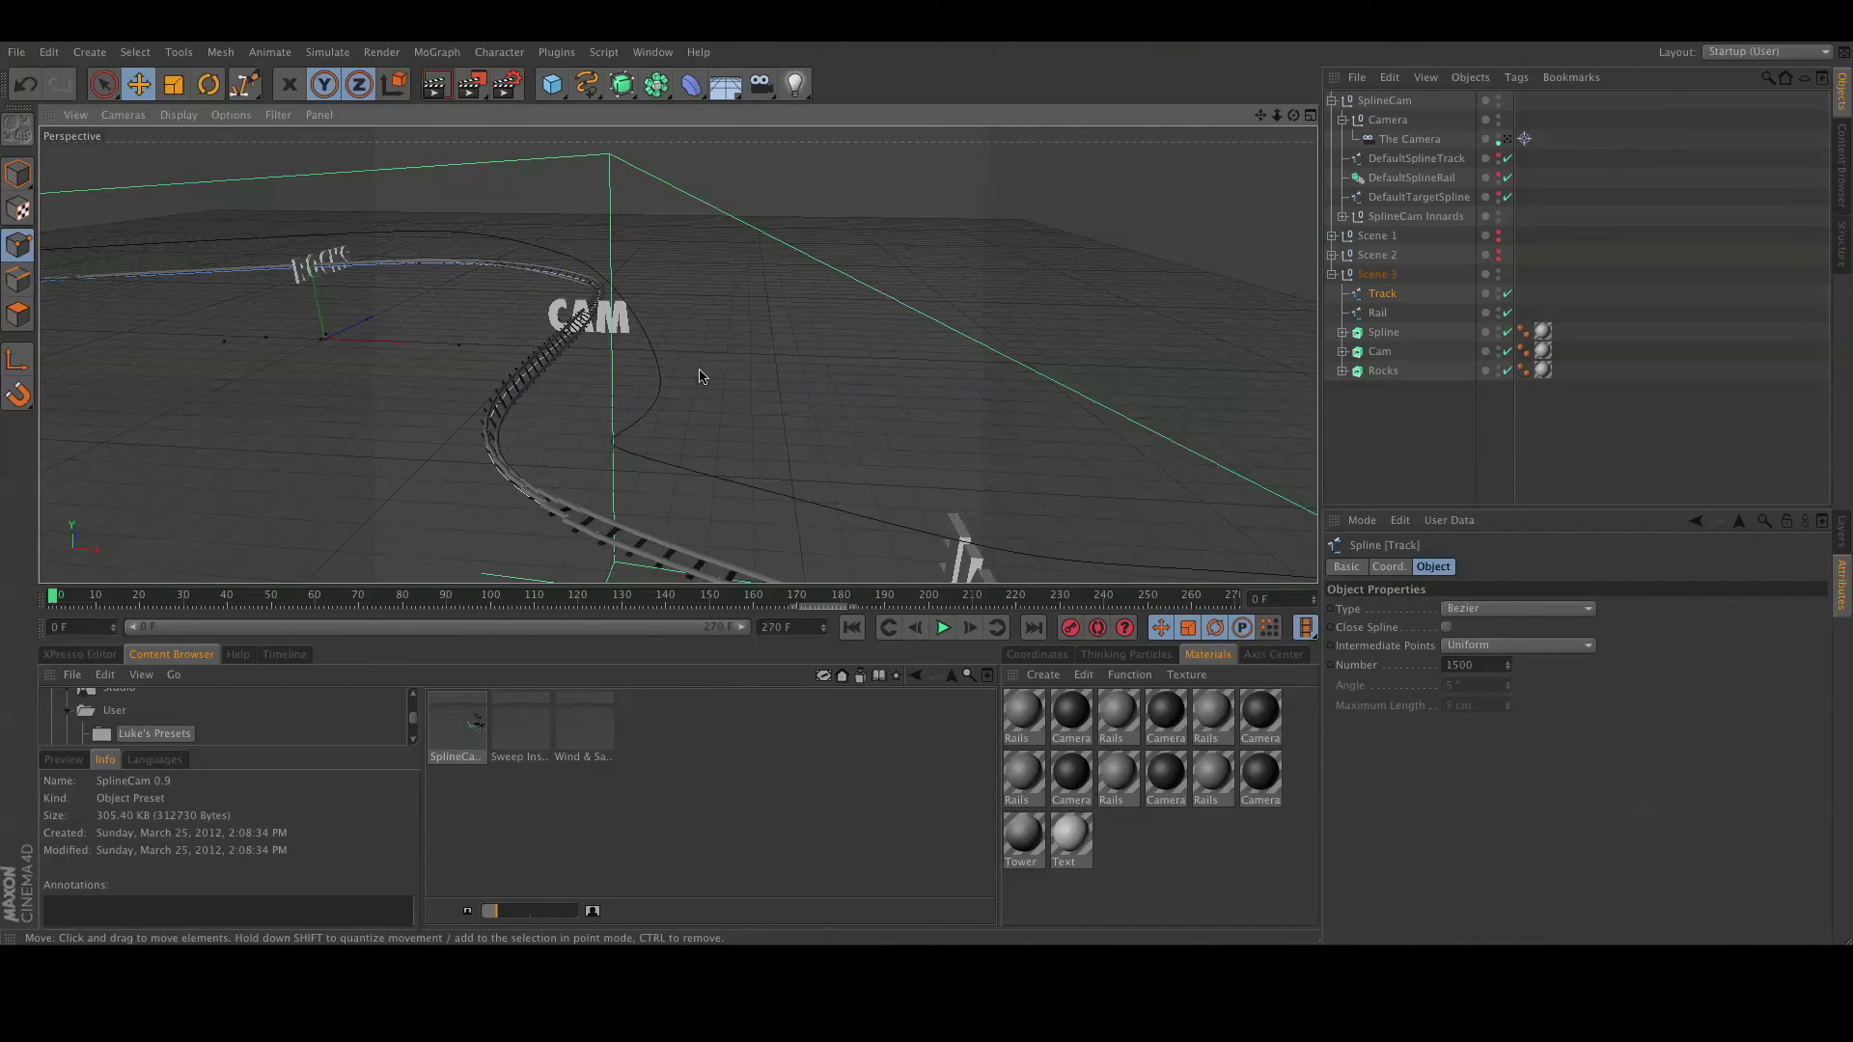
Delete Scene 3's Rail spline and play the animation to review the camera's motion along the track.
click(1377, 313)
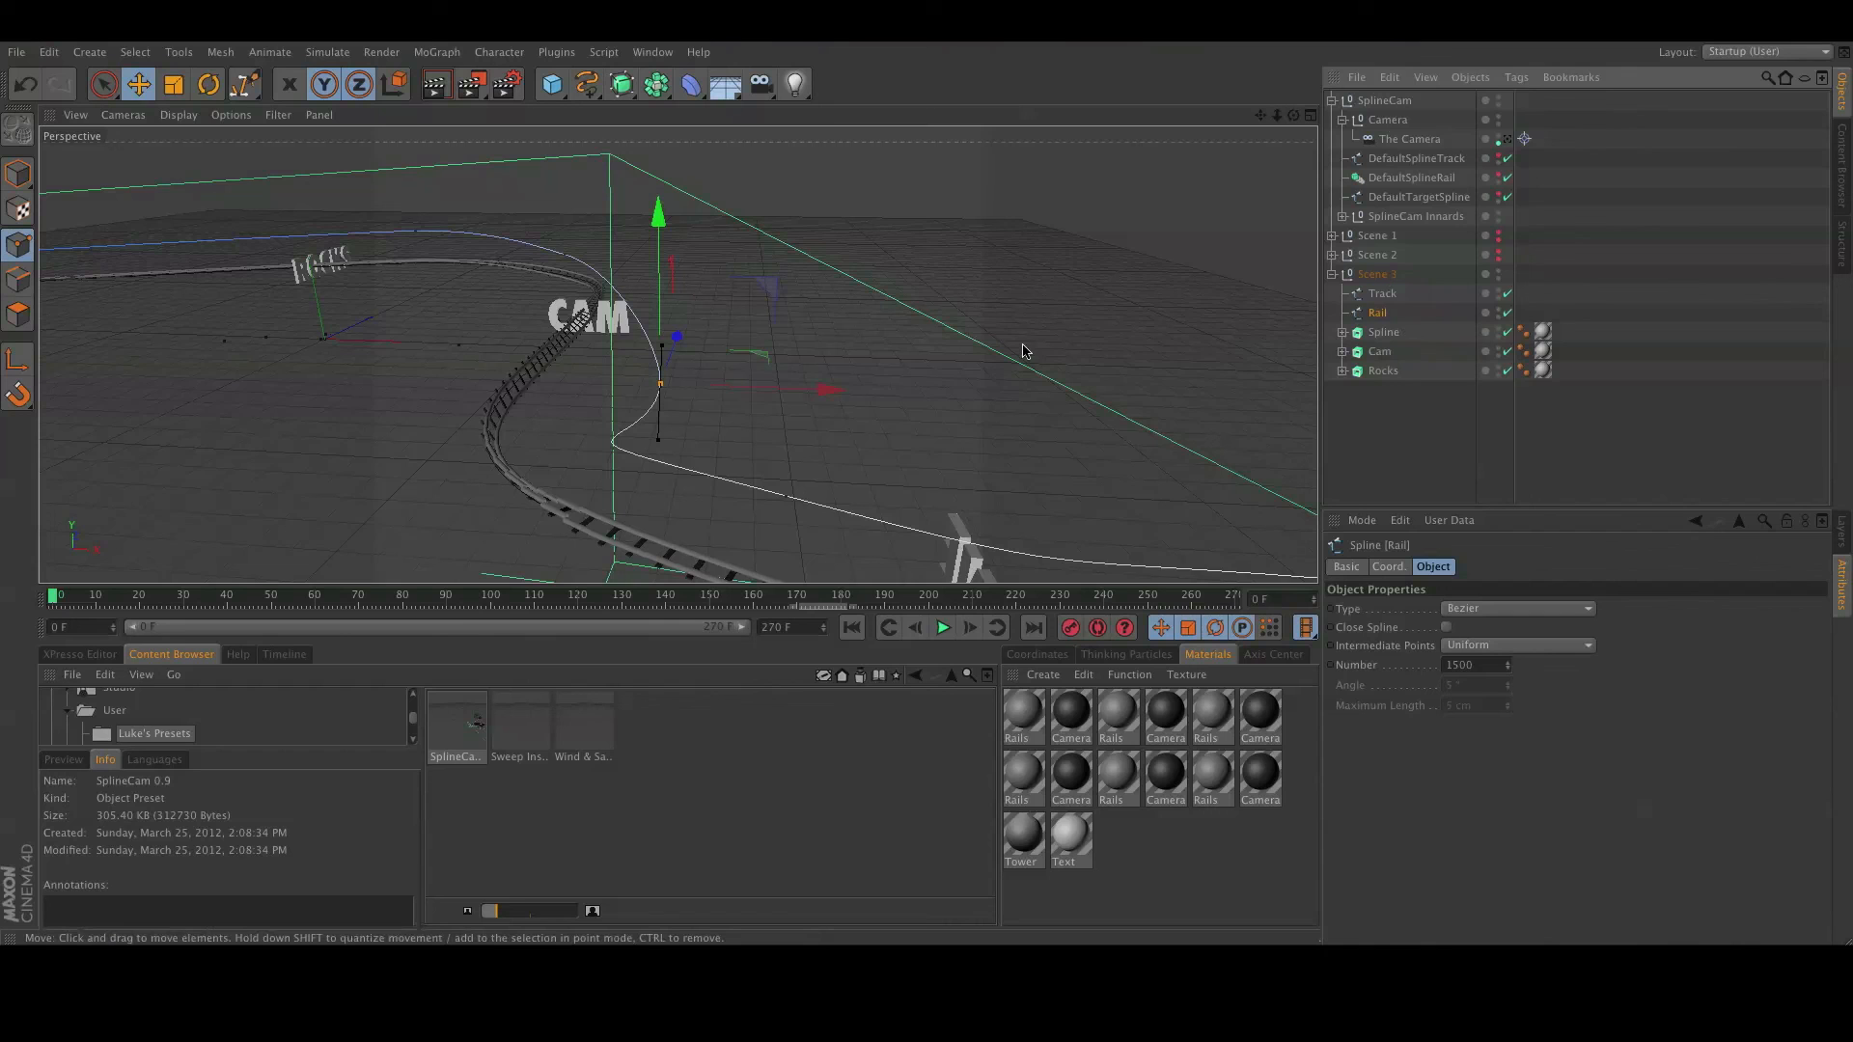
key(Delete)
click(942, 628)
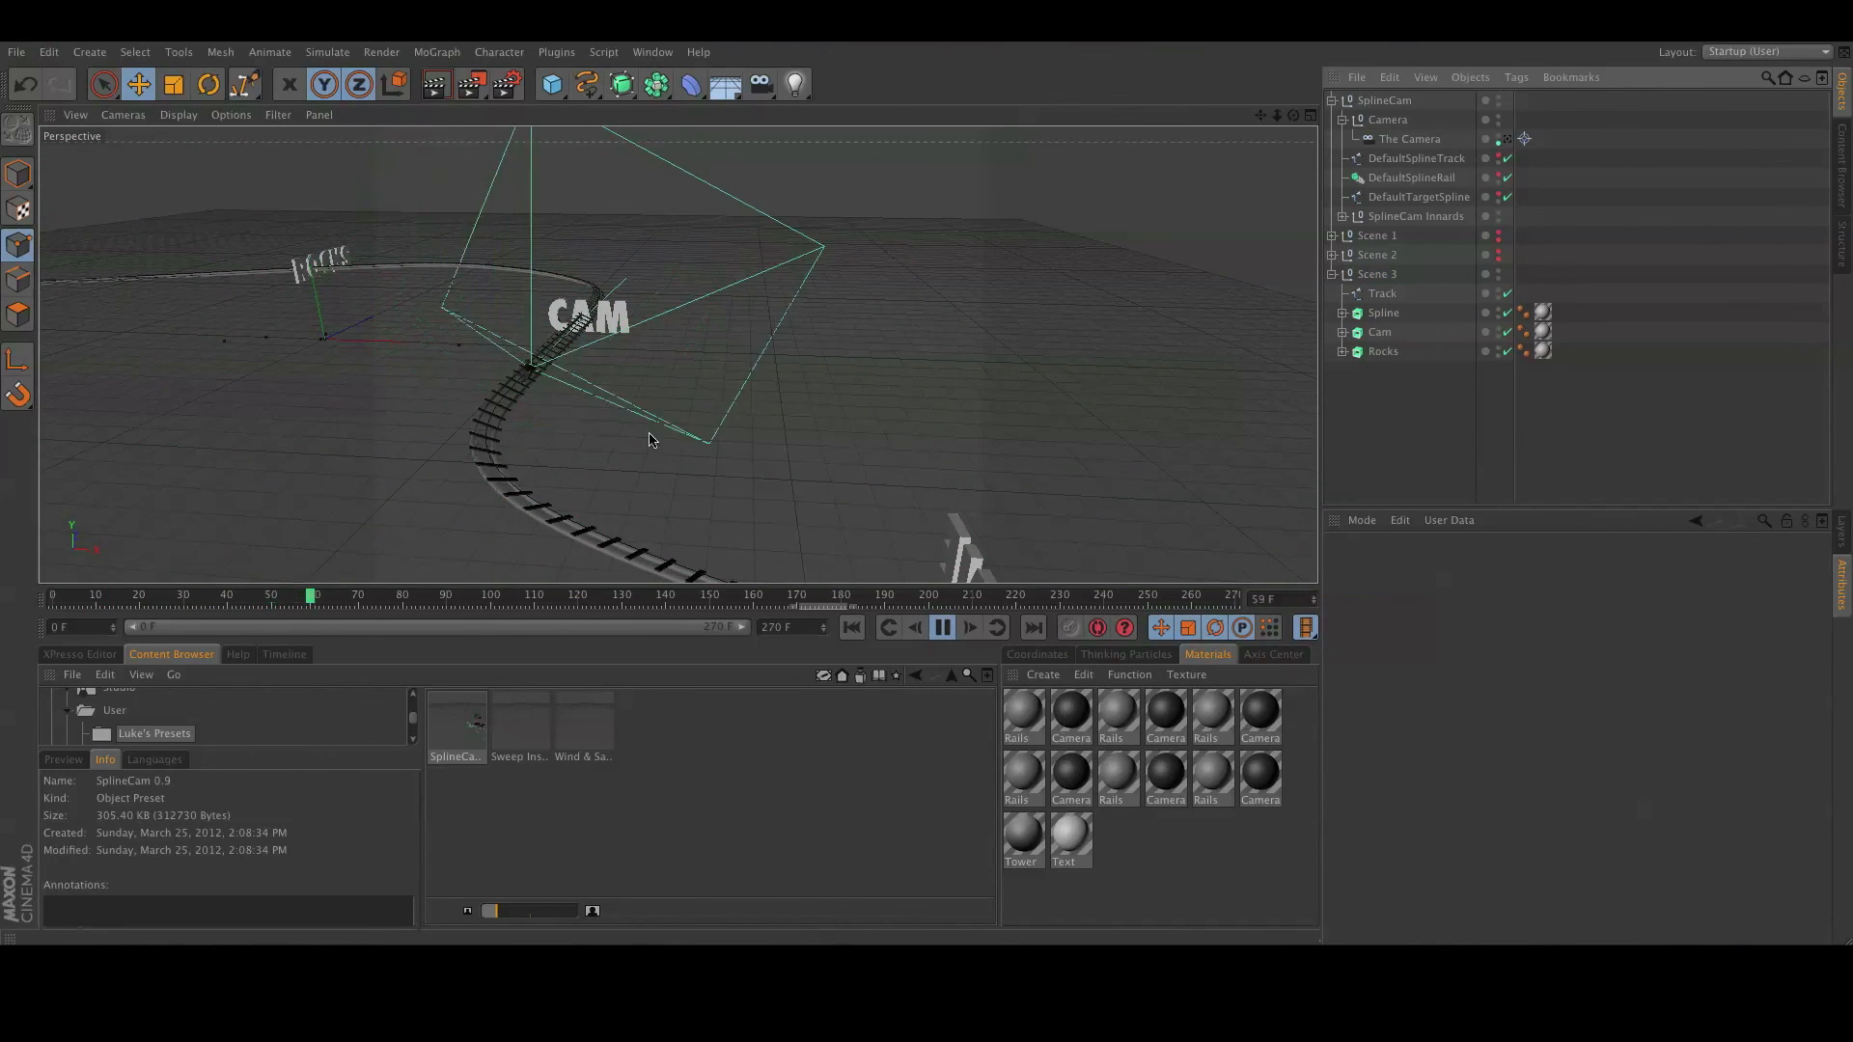
click(942, 628)
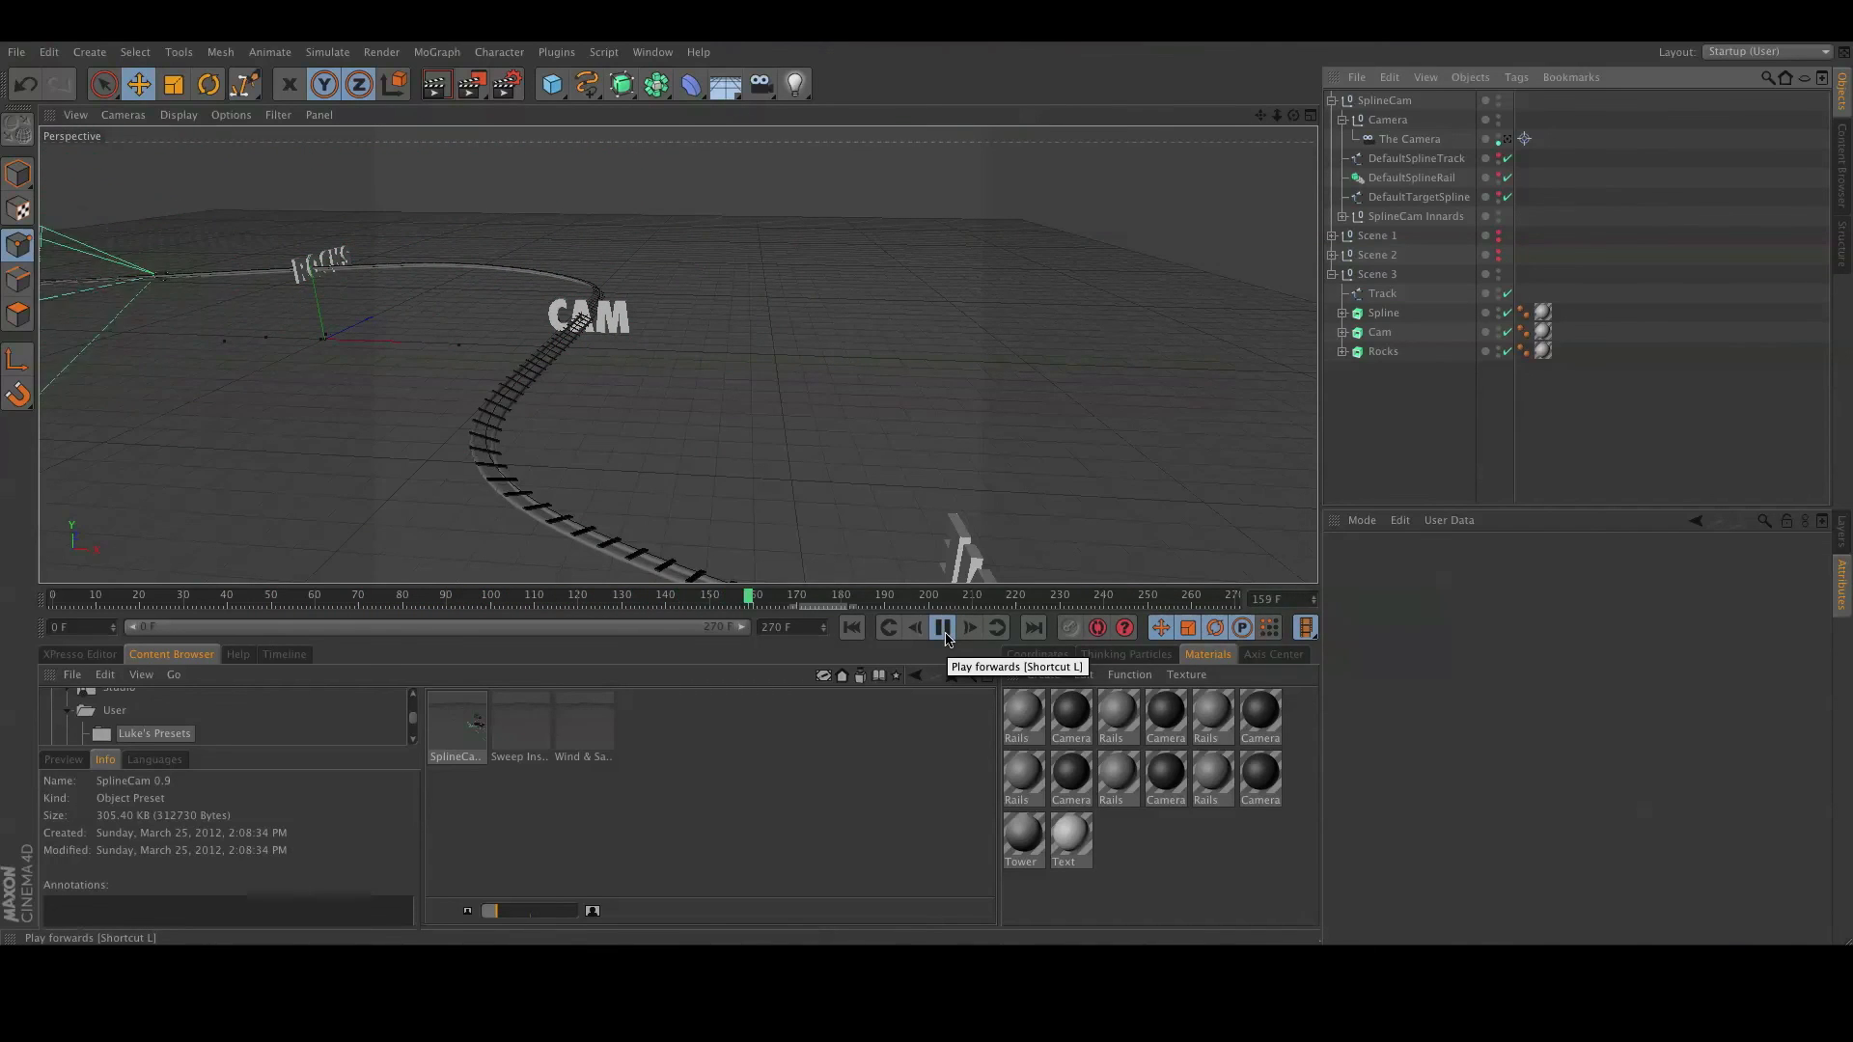
Replay the animation from frame 0 and pause at frame 51 to examine the camera's orientation on the track.
click(943, 629)
click(852, 627)
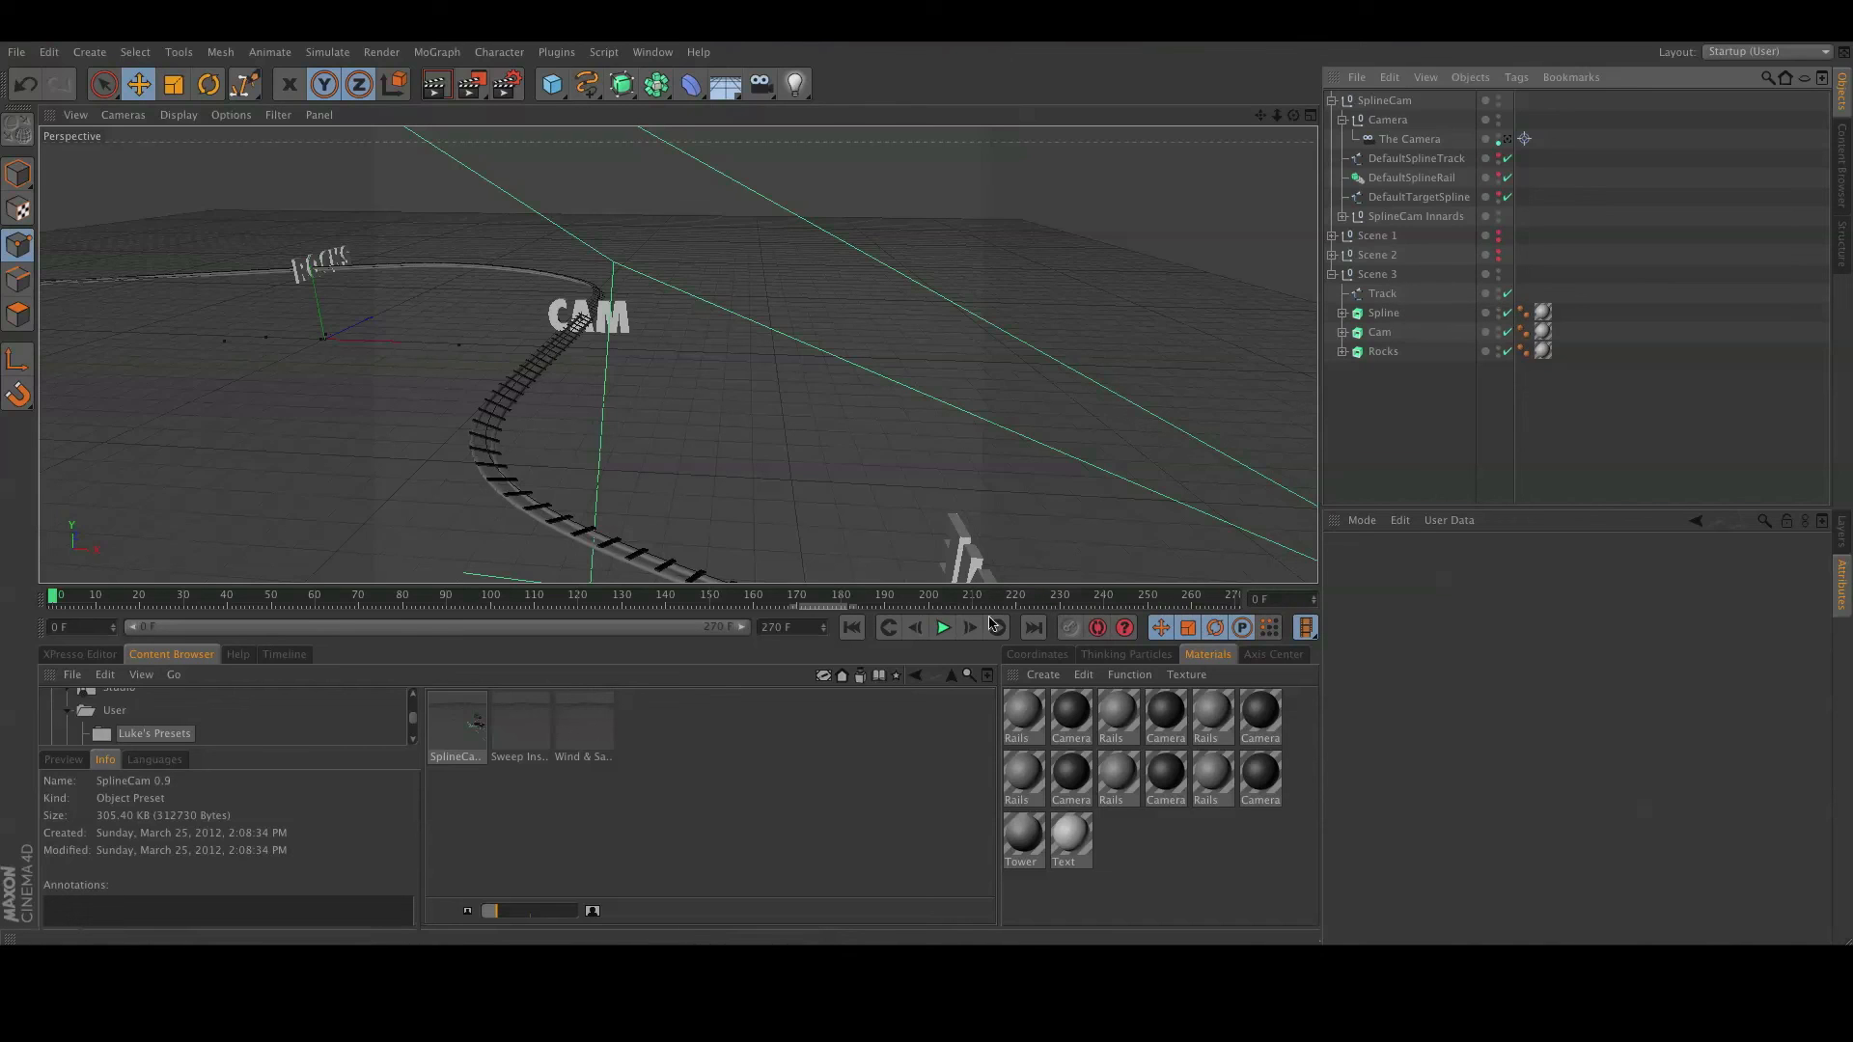
click(944, 628)
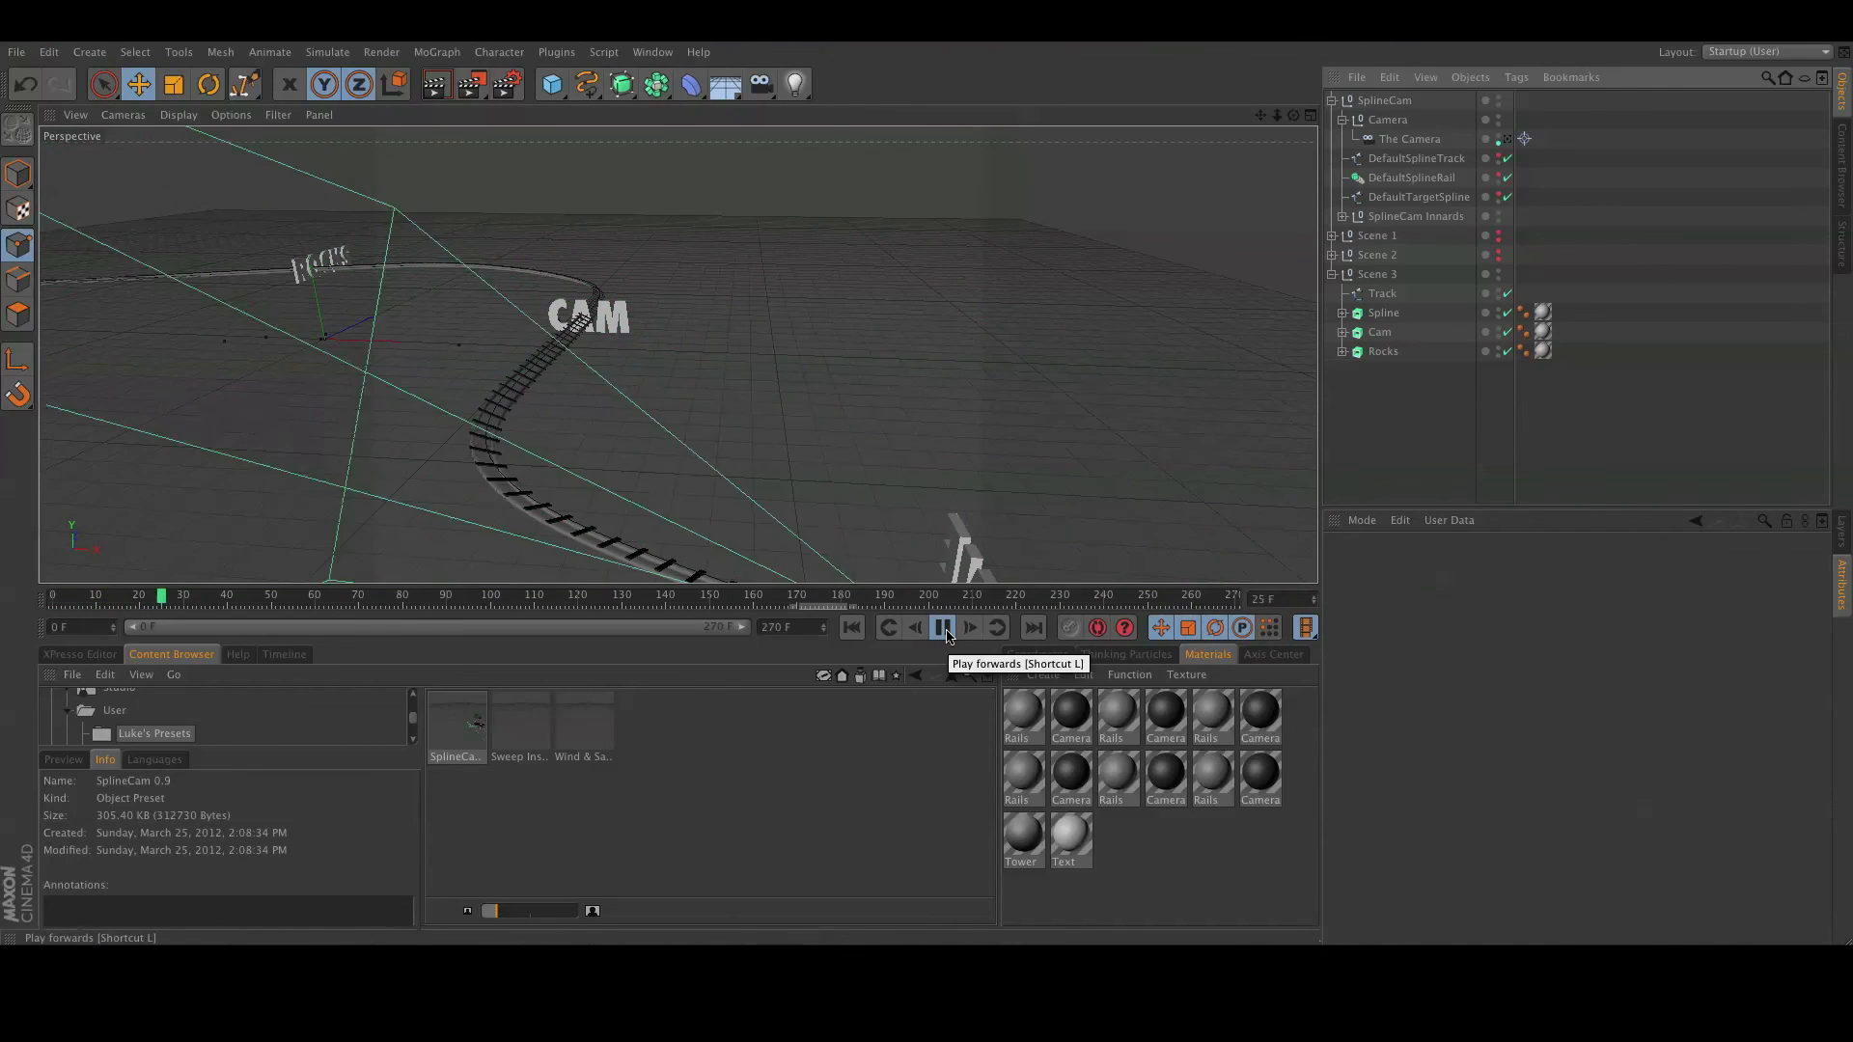
click(944, 629)
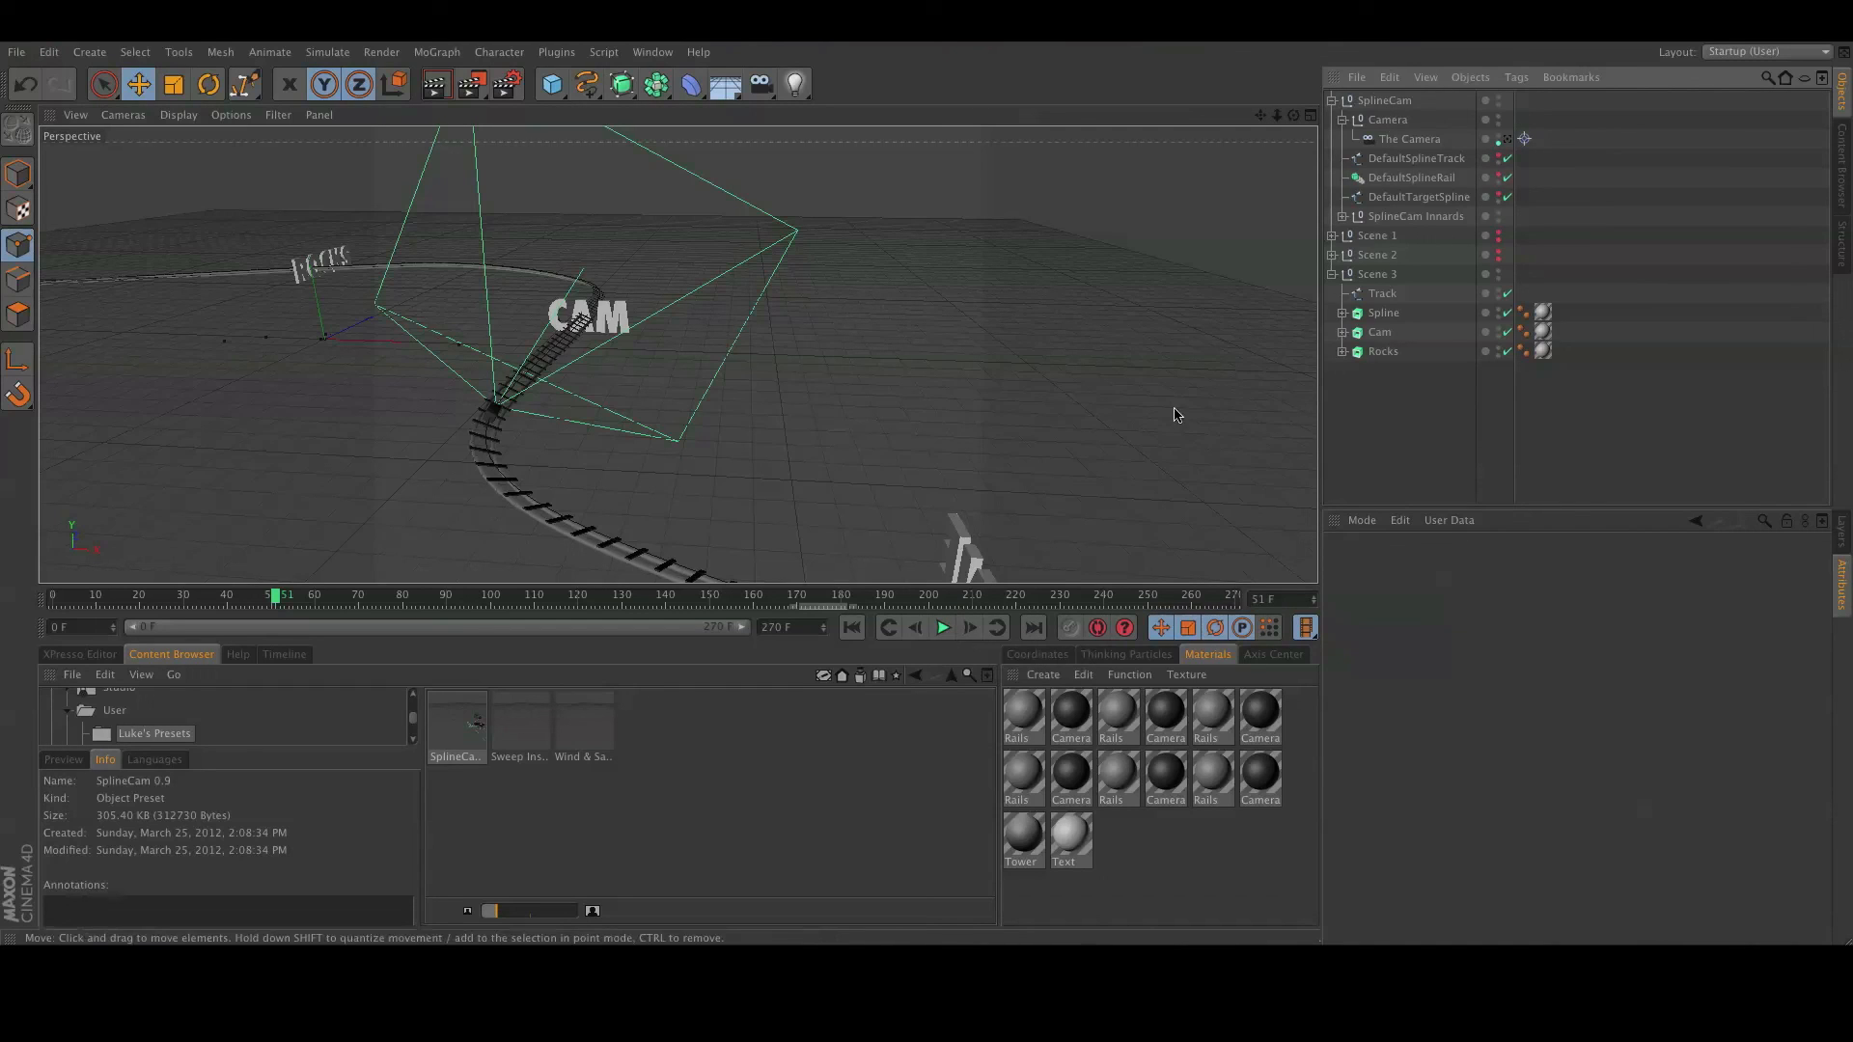
Check SplineCam's Camera Track and Camera Target settings, and replace the rig with a fresh SplineCam preset.
click(1384, 101)
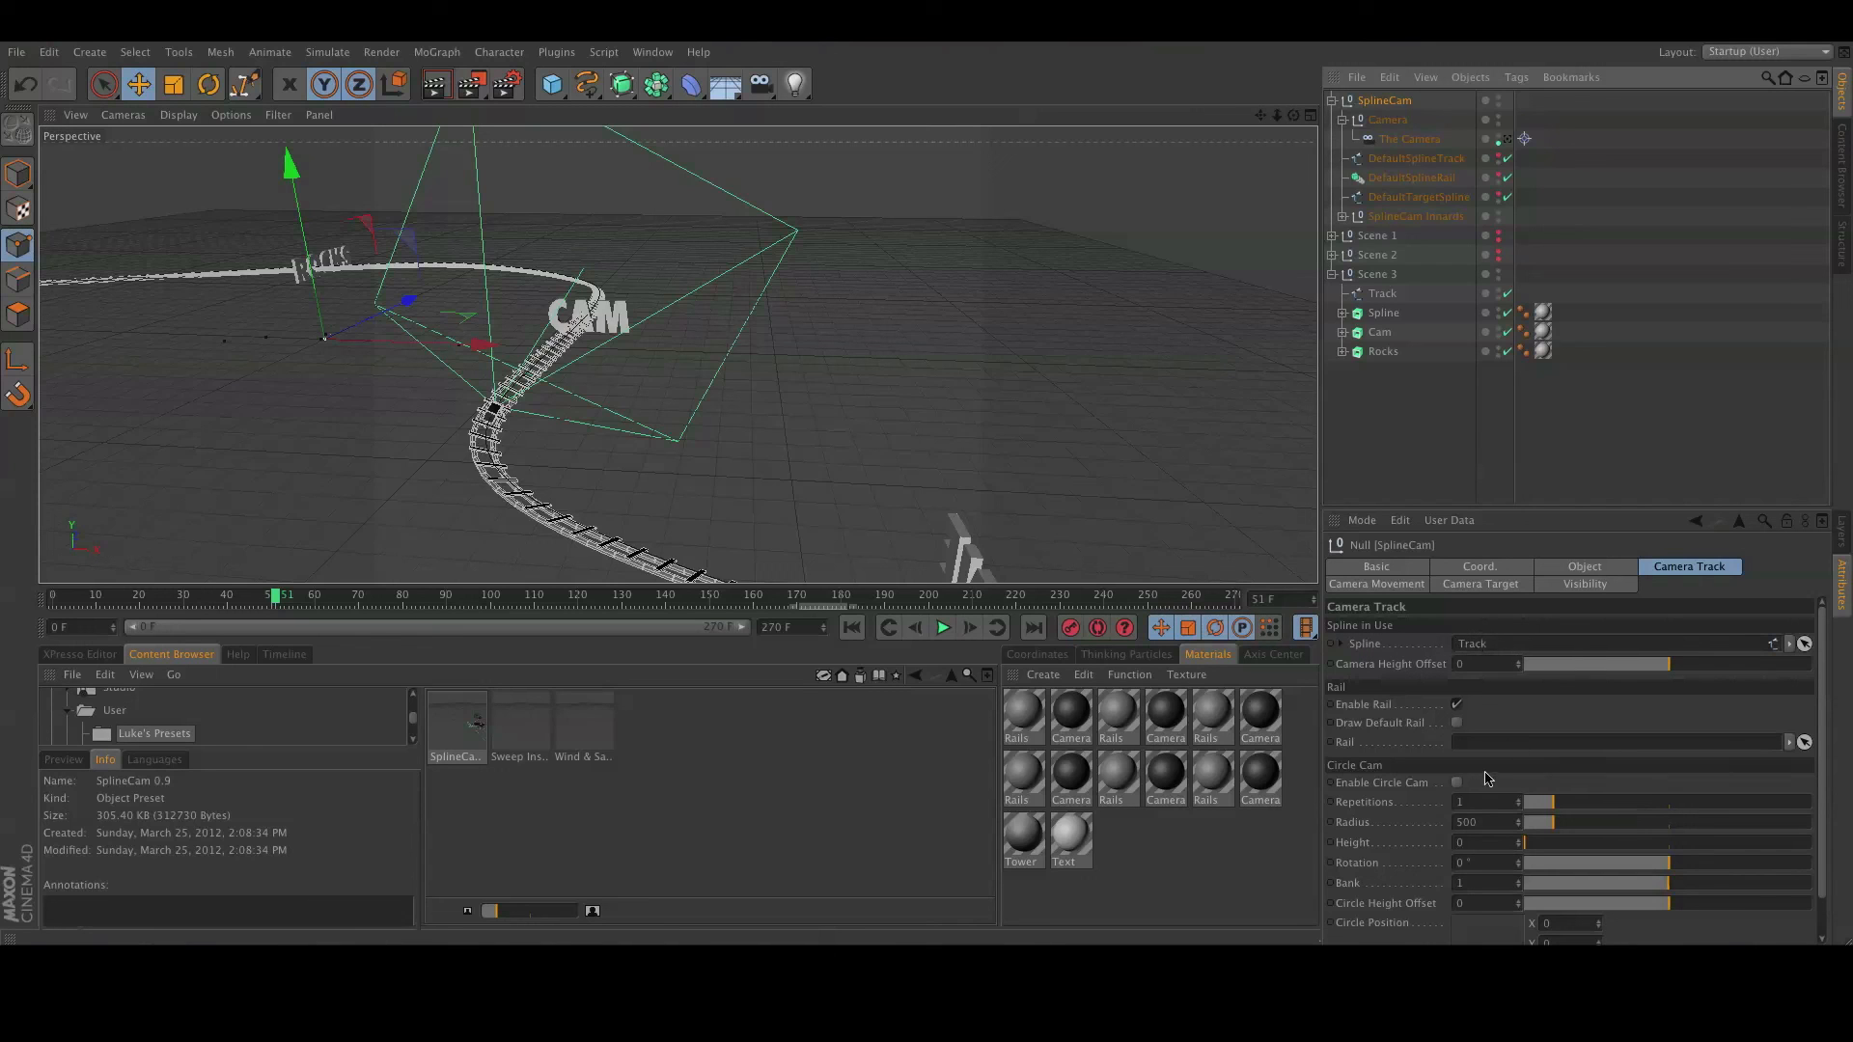
click(1480, 586)
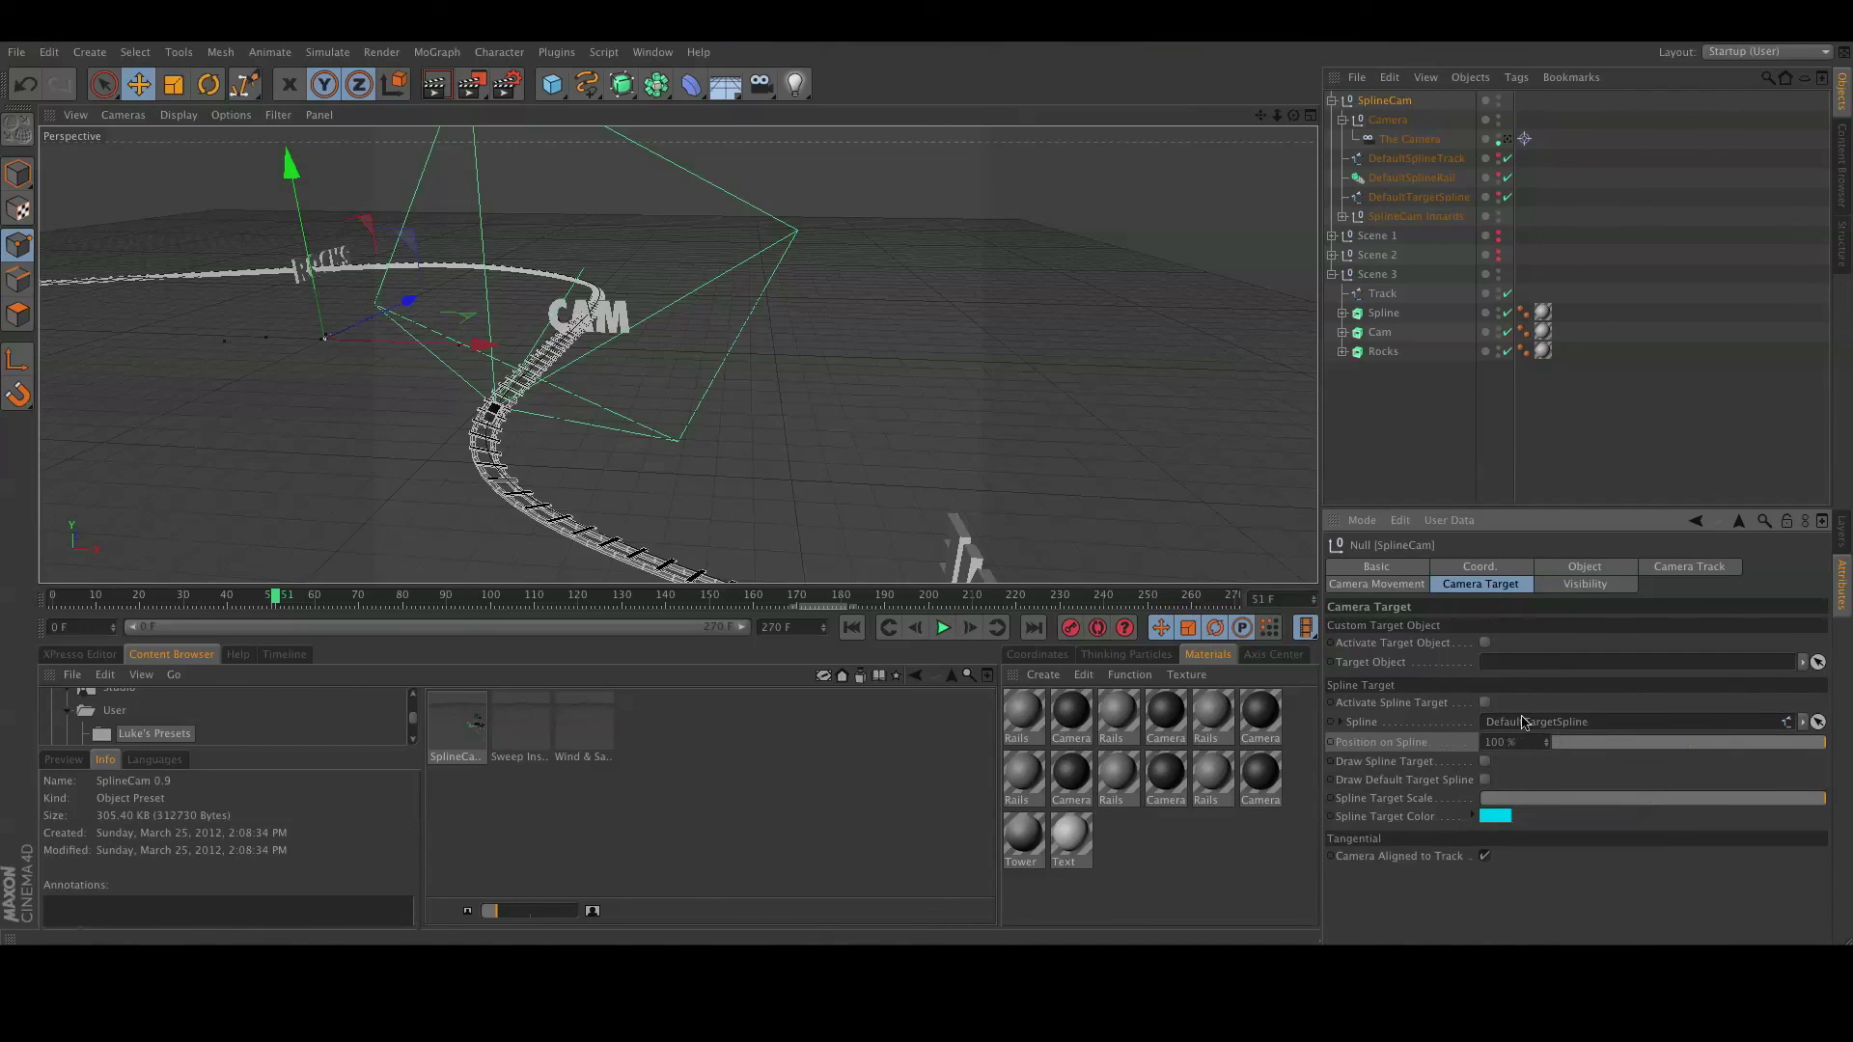
click(1692, 568)
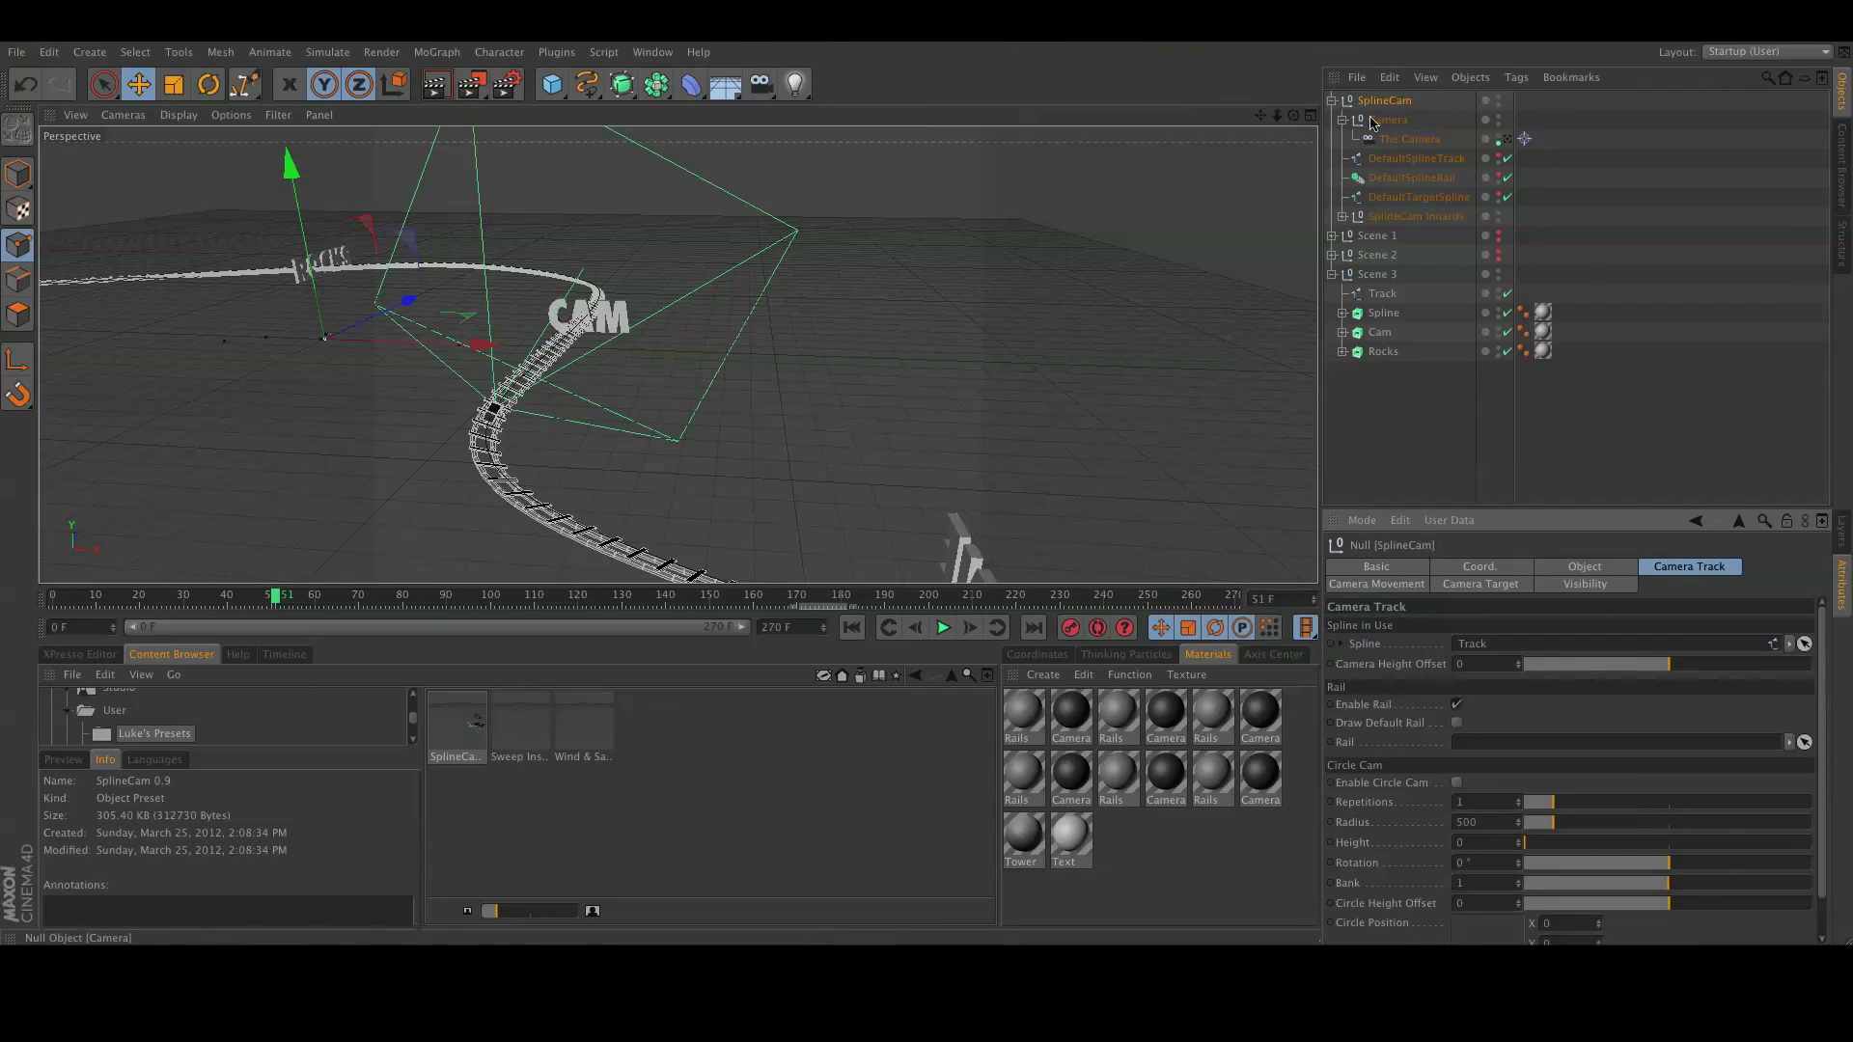
key(Delete)
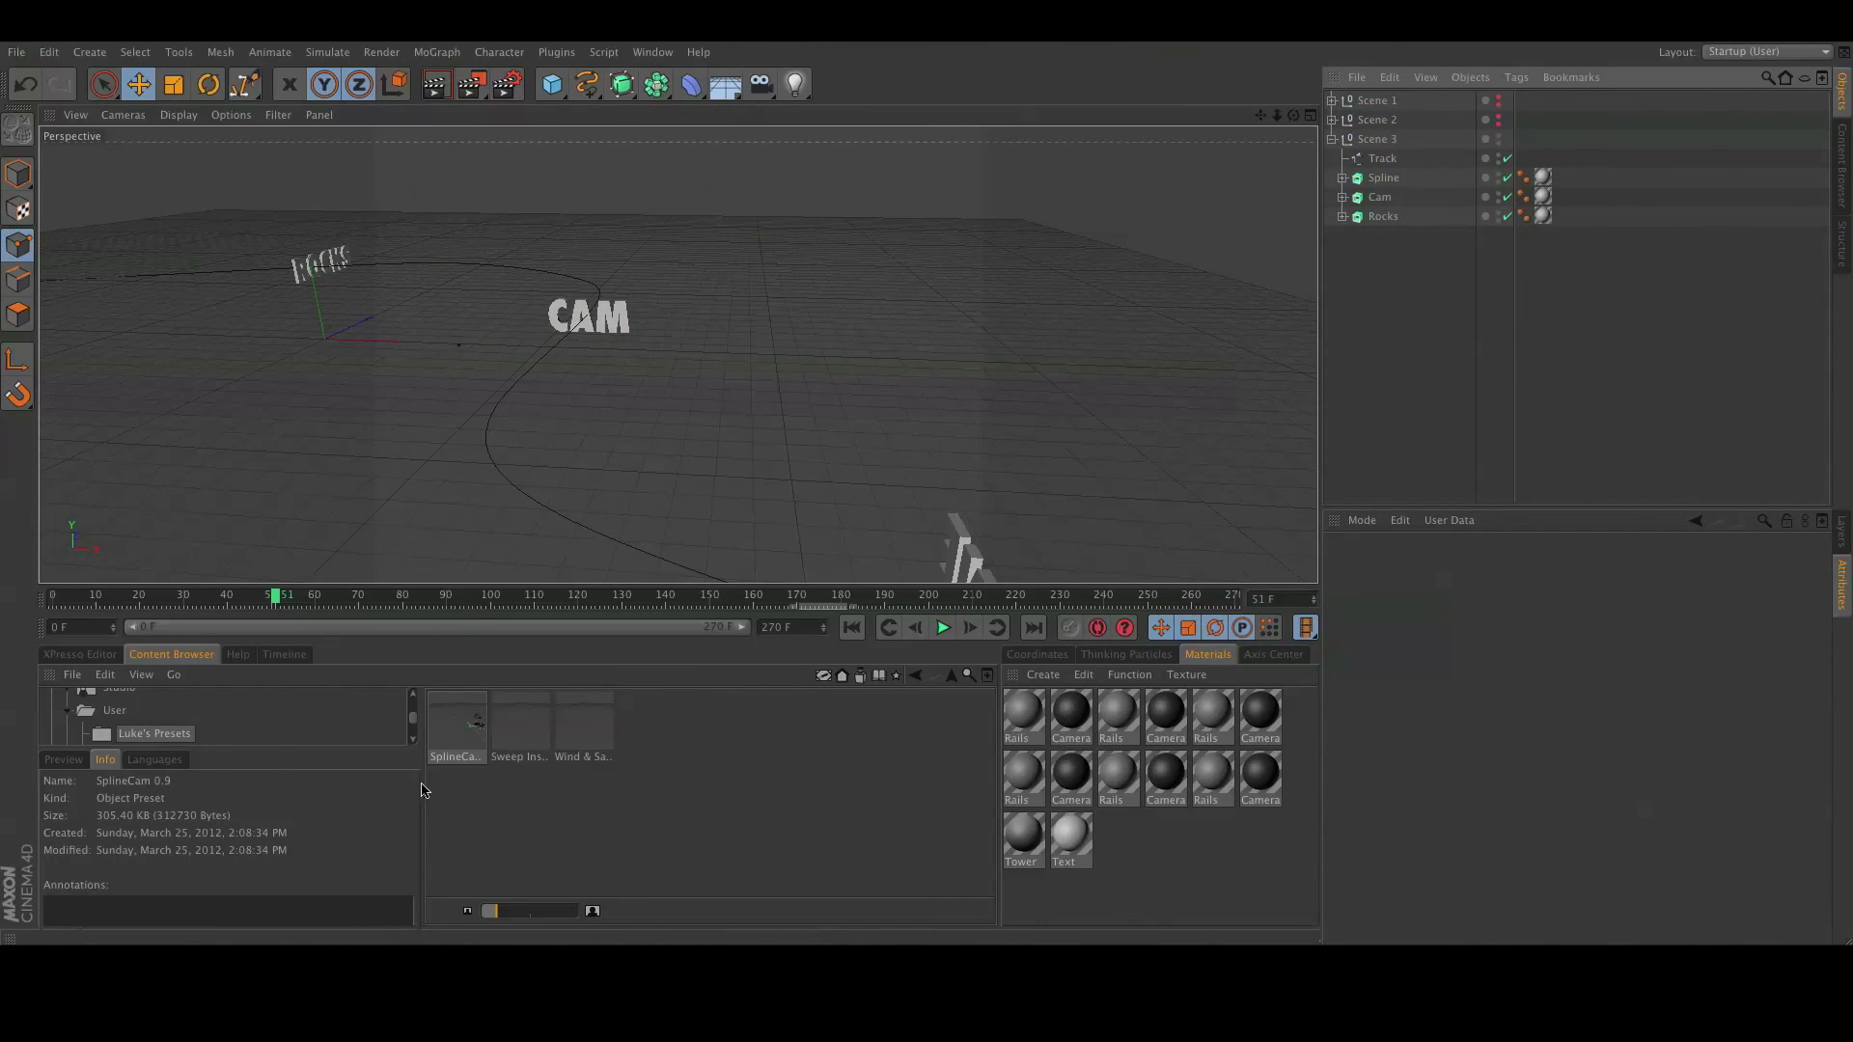
drag(450, 714, 629, 524)
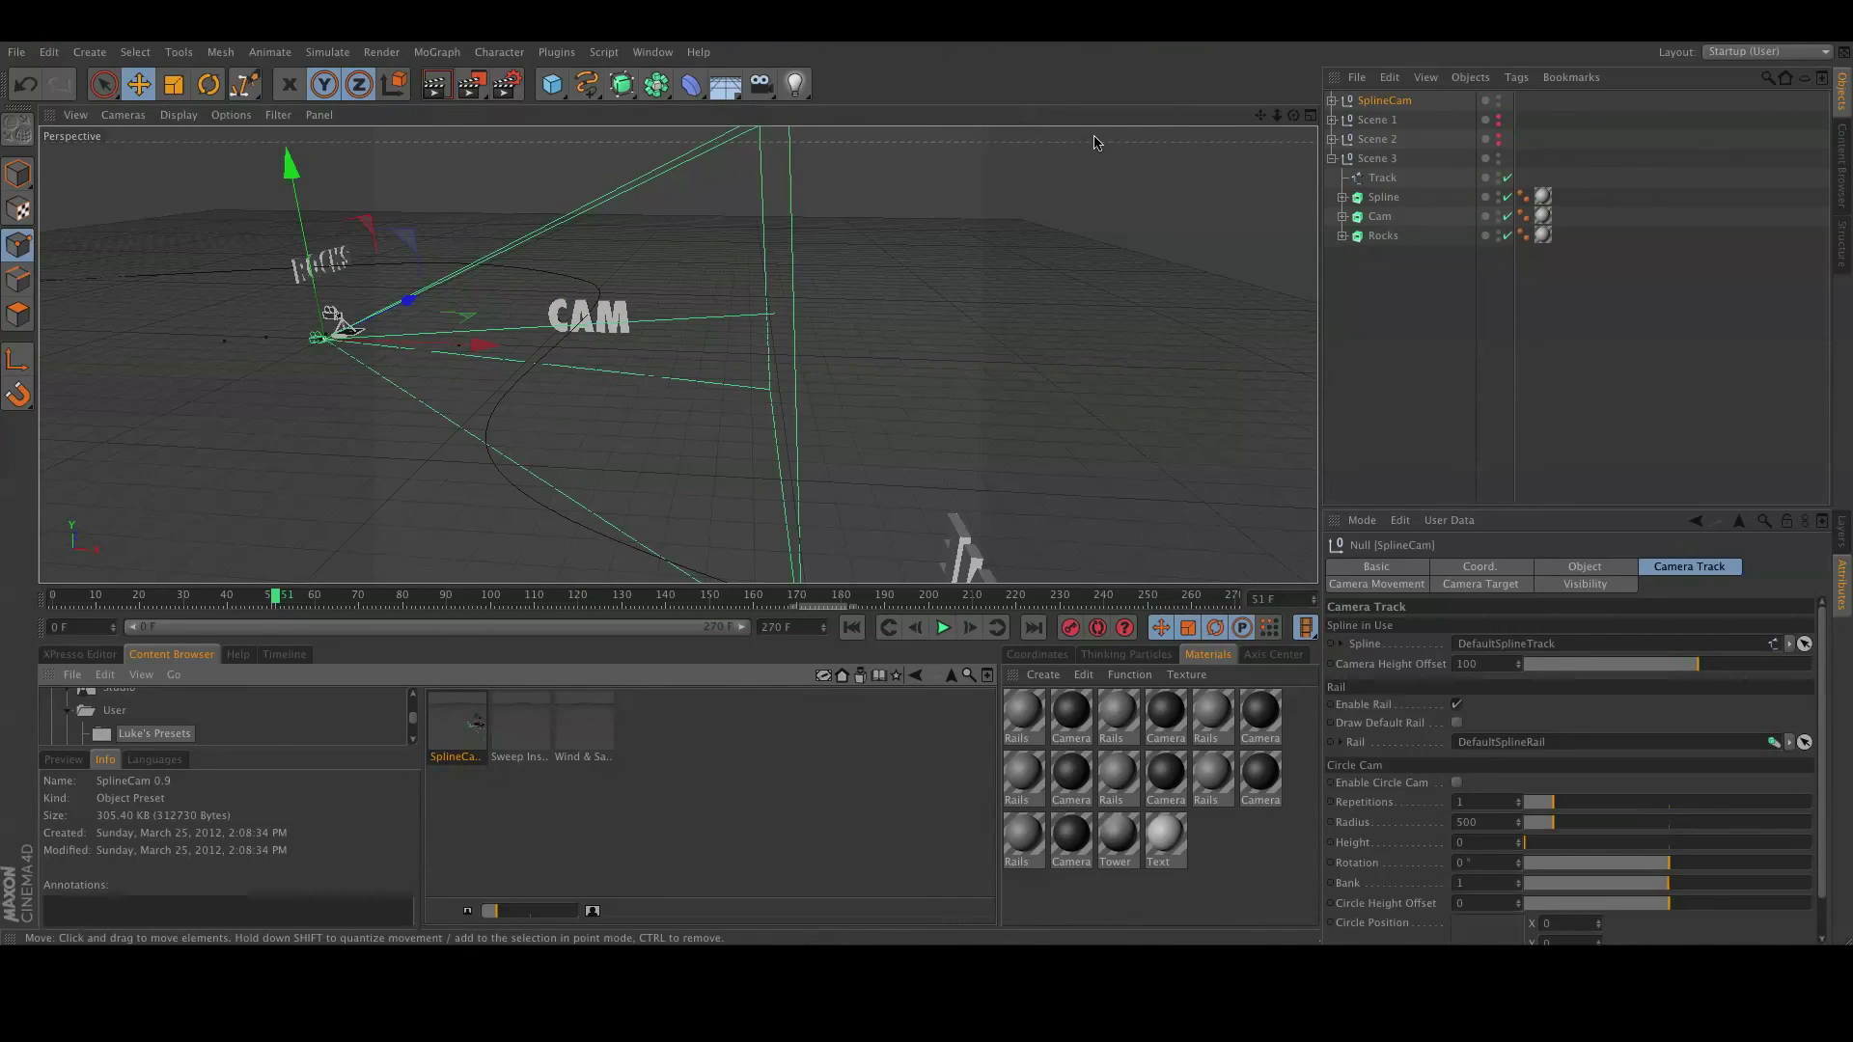
Assign Scene 3's Track as the spline in the new SplineCam's Camera Track settings.
click(1332, 101)
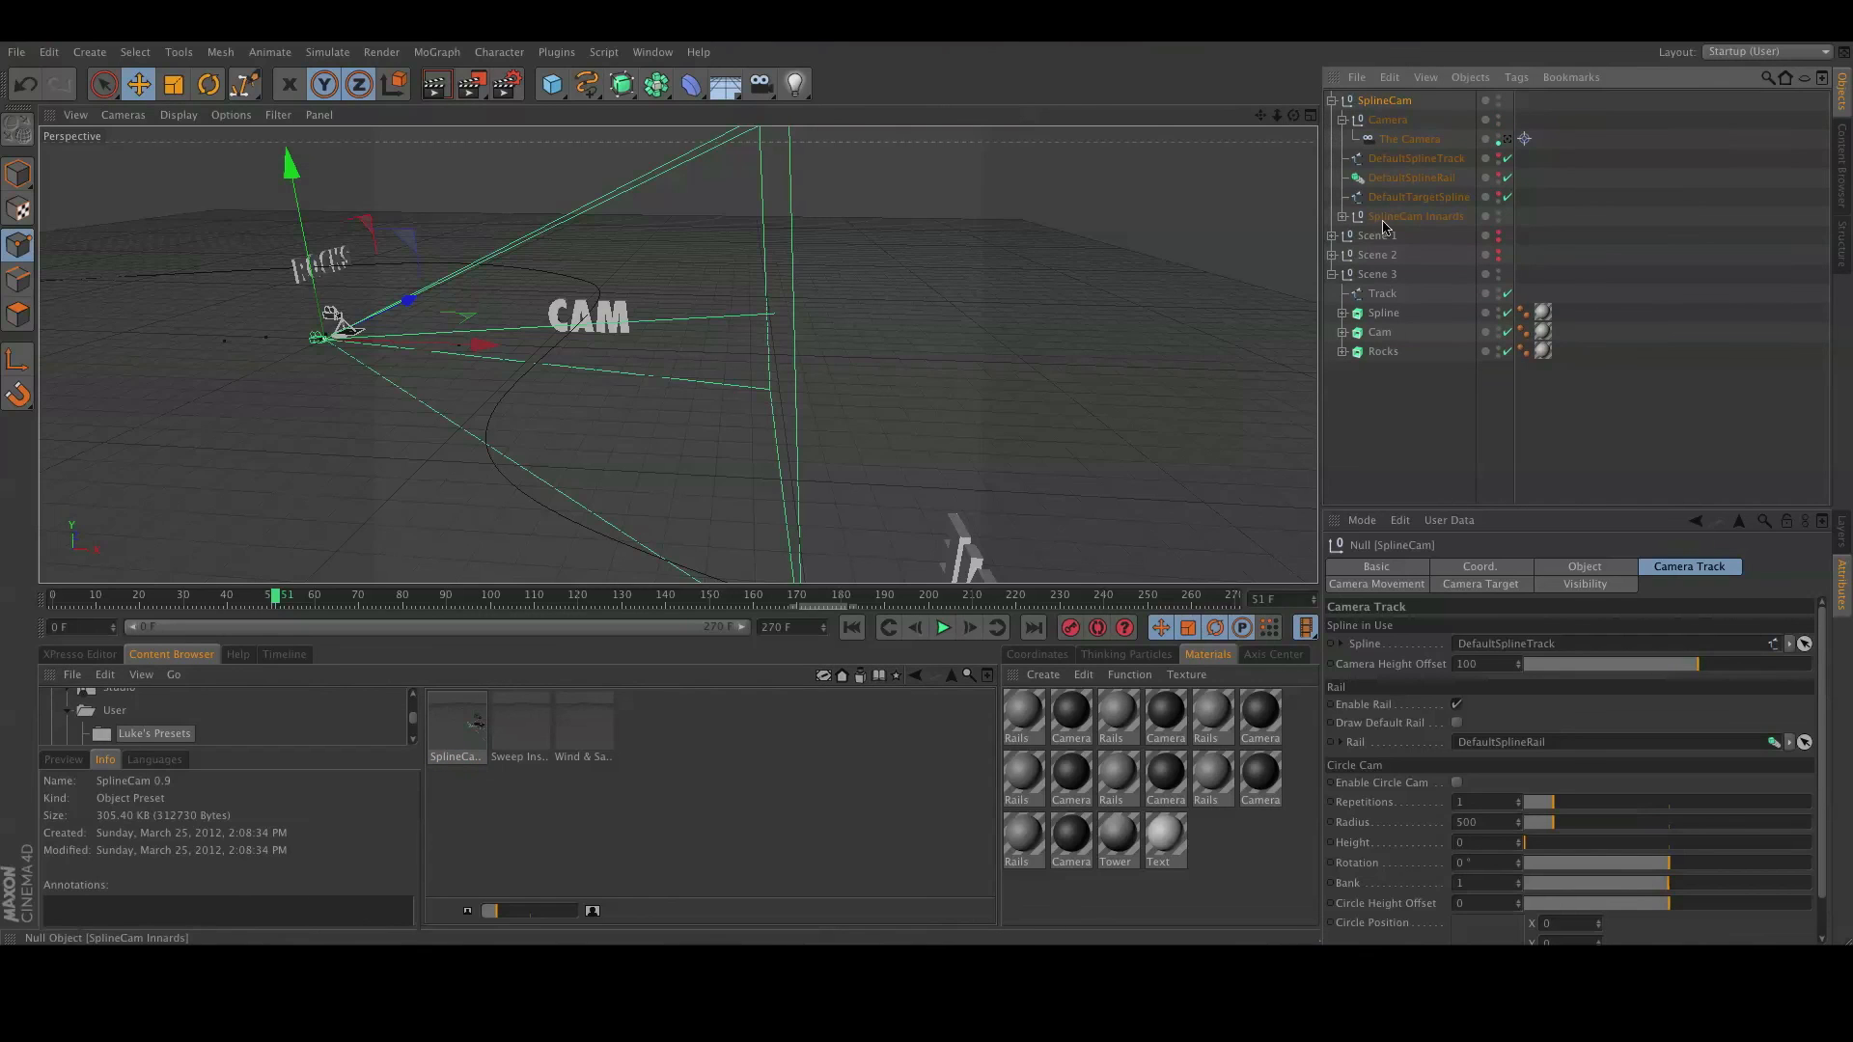
drag(1382, 293, 1500, 436)
drag(1529, 637, 1530, 642)
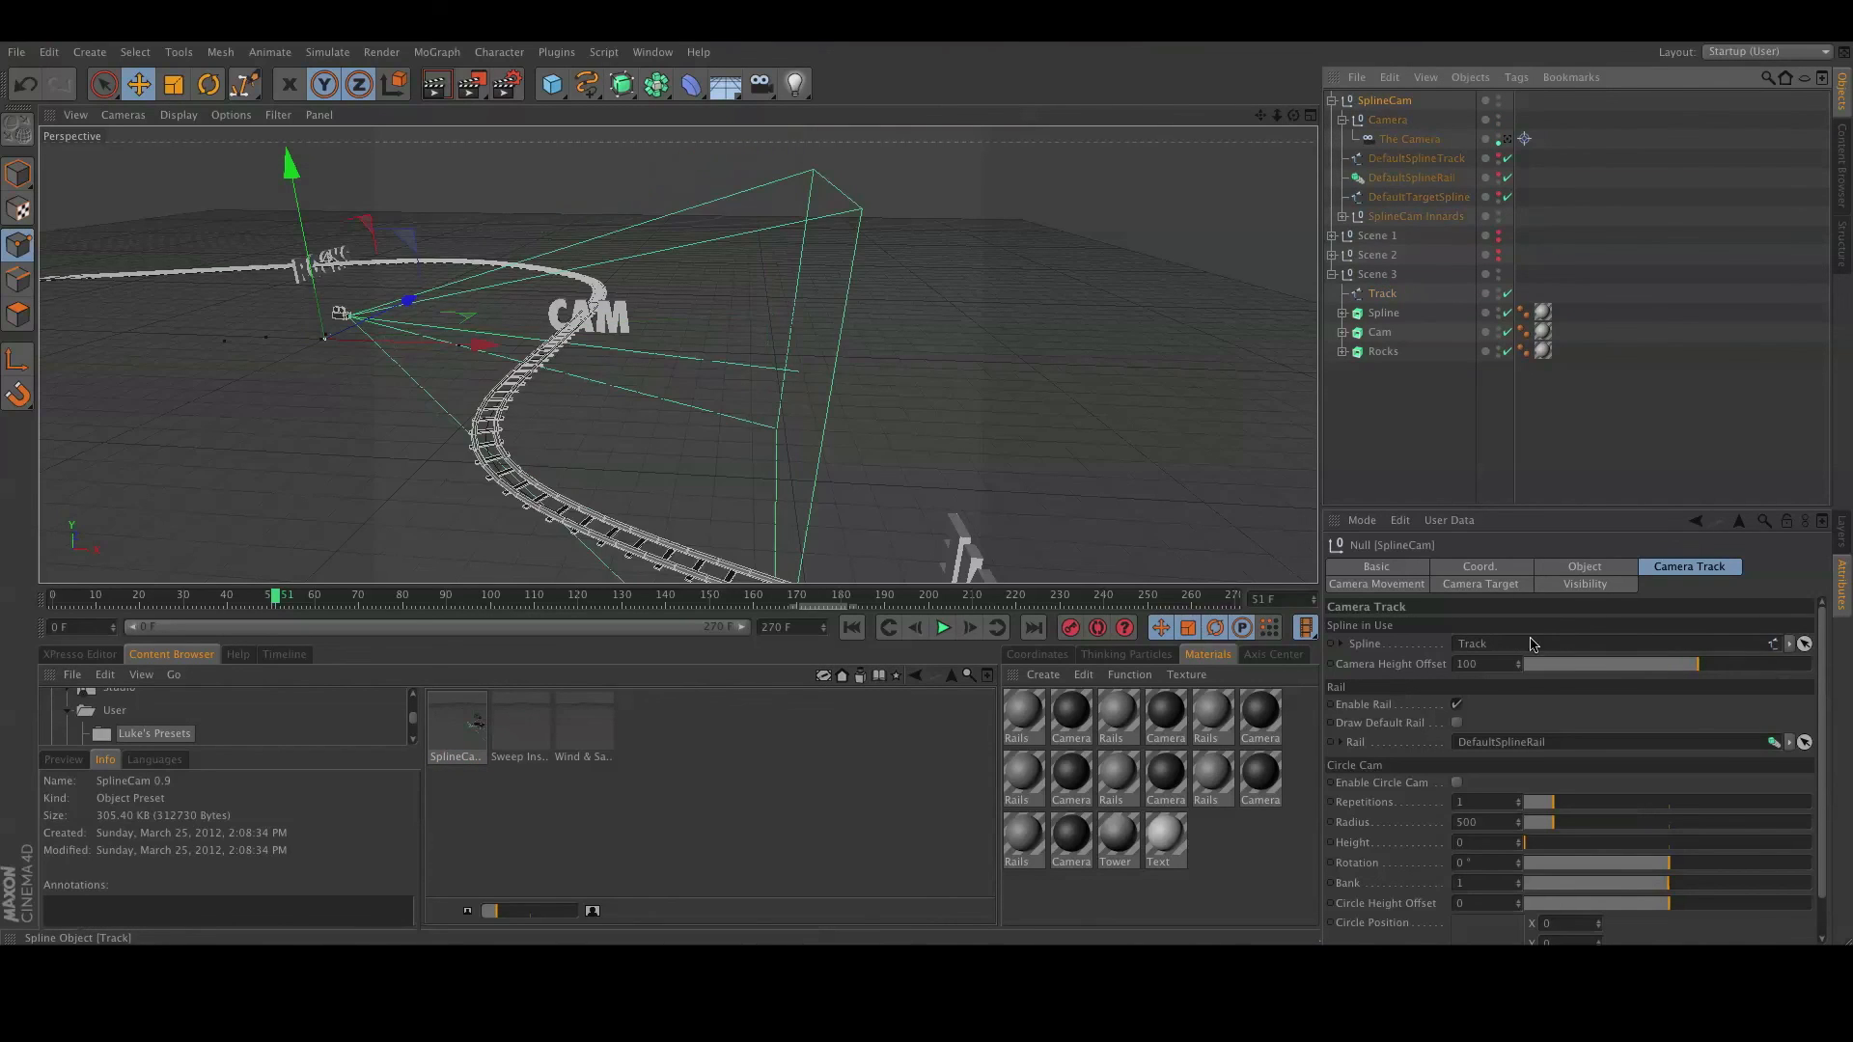
Duplicate Scene 3's Track spline directly below the original and rename the copy Track Rail.
click(1390, 301)
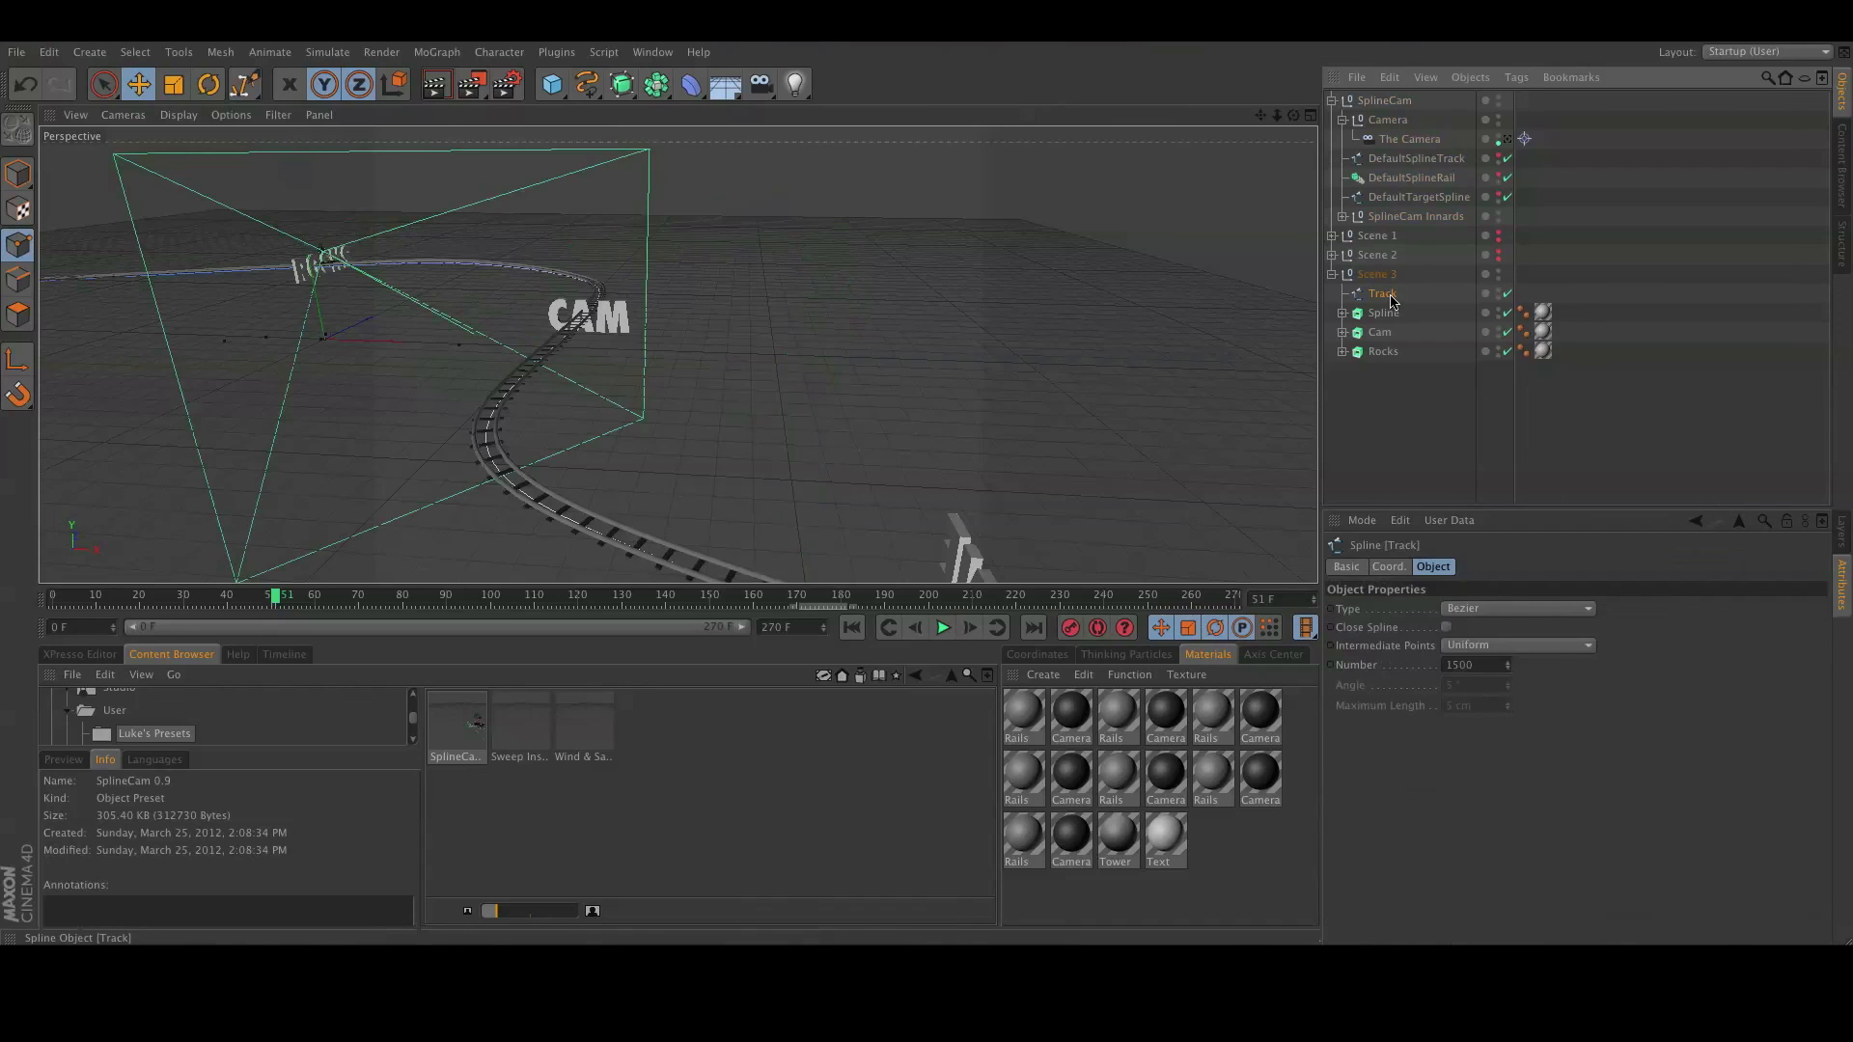
ctrl+drag(1390, 295, 1392, 312)
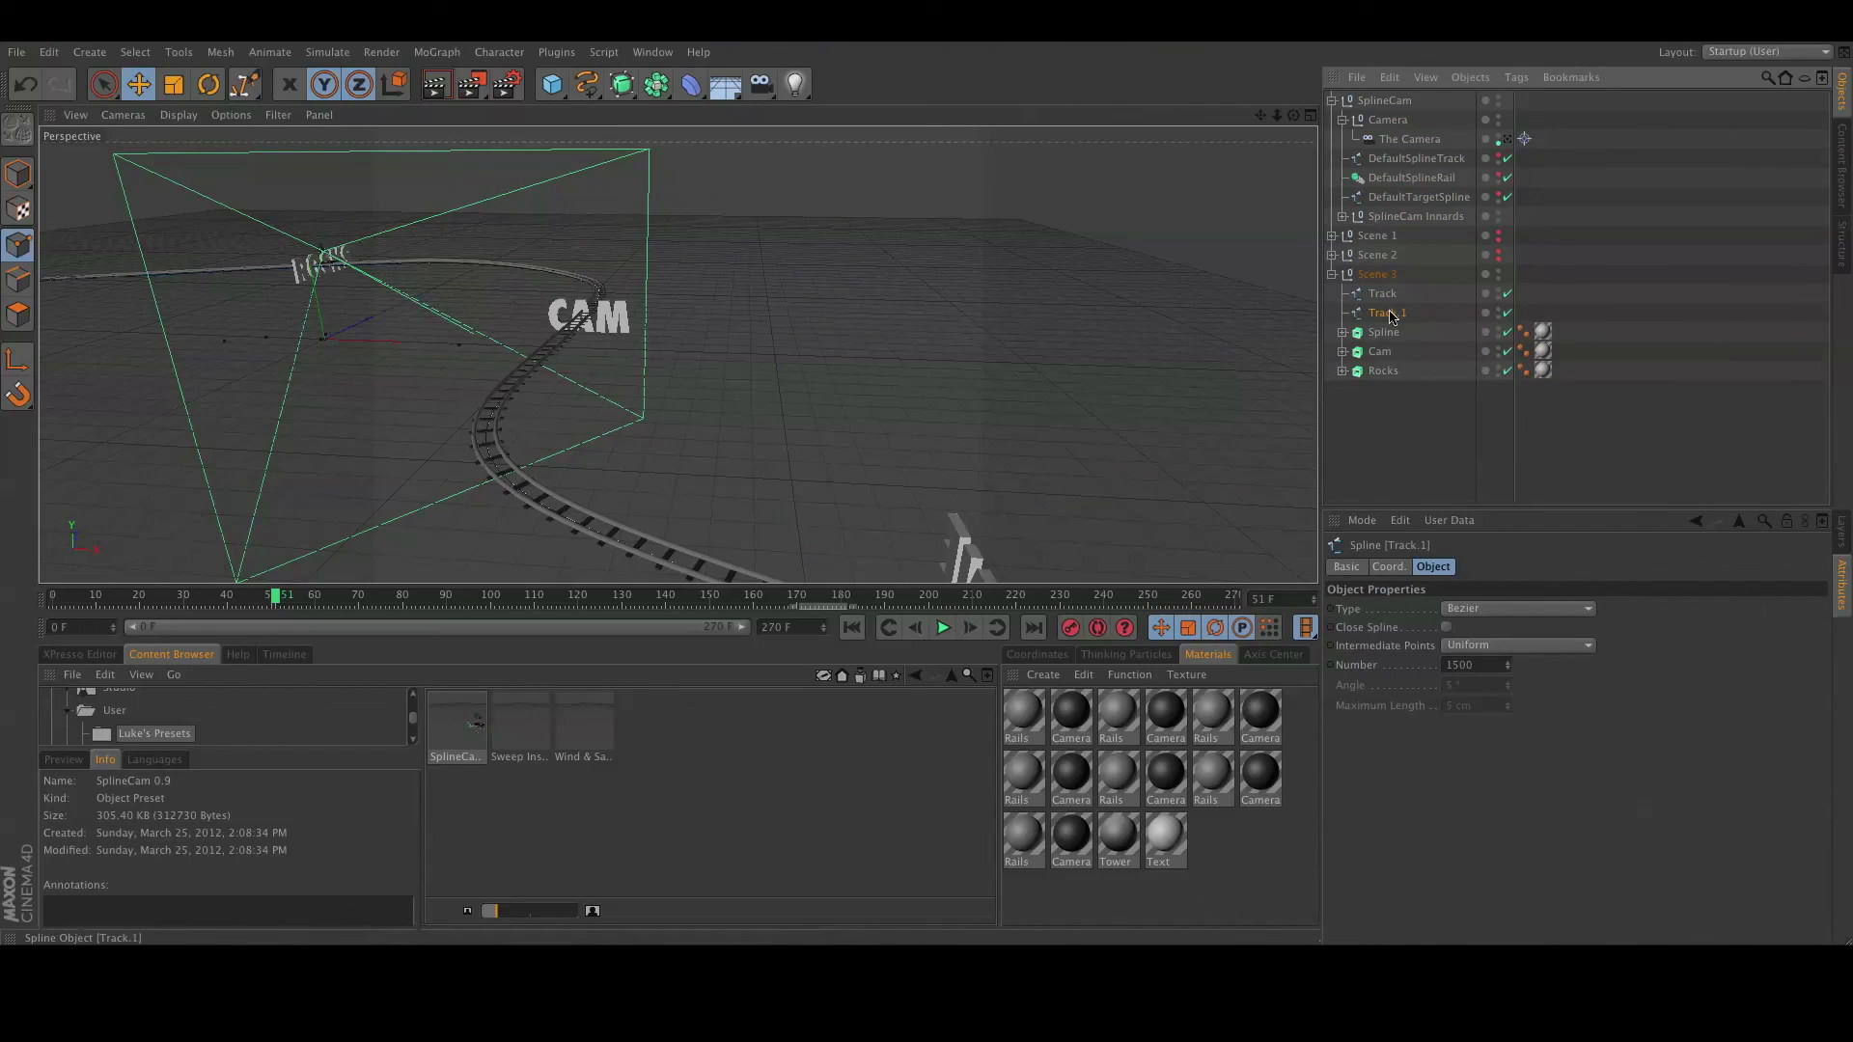
key(Return)
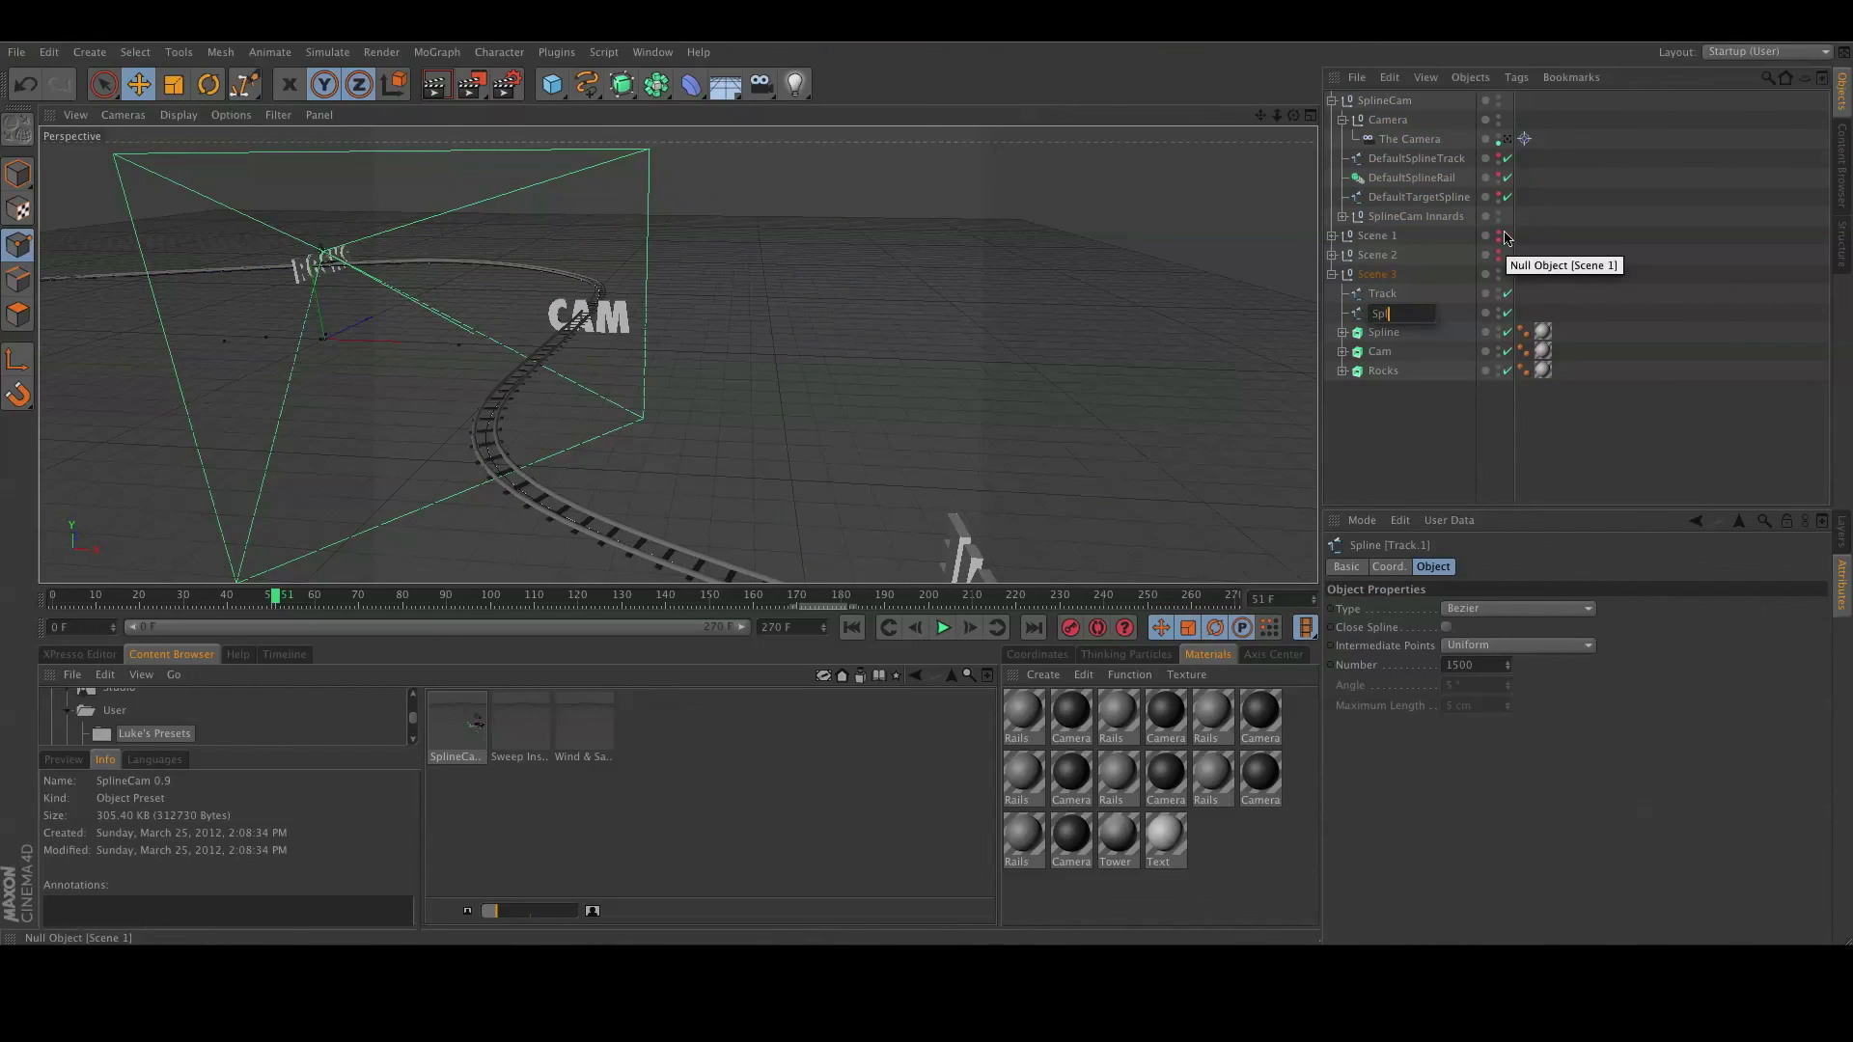
key(BackSpace)
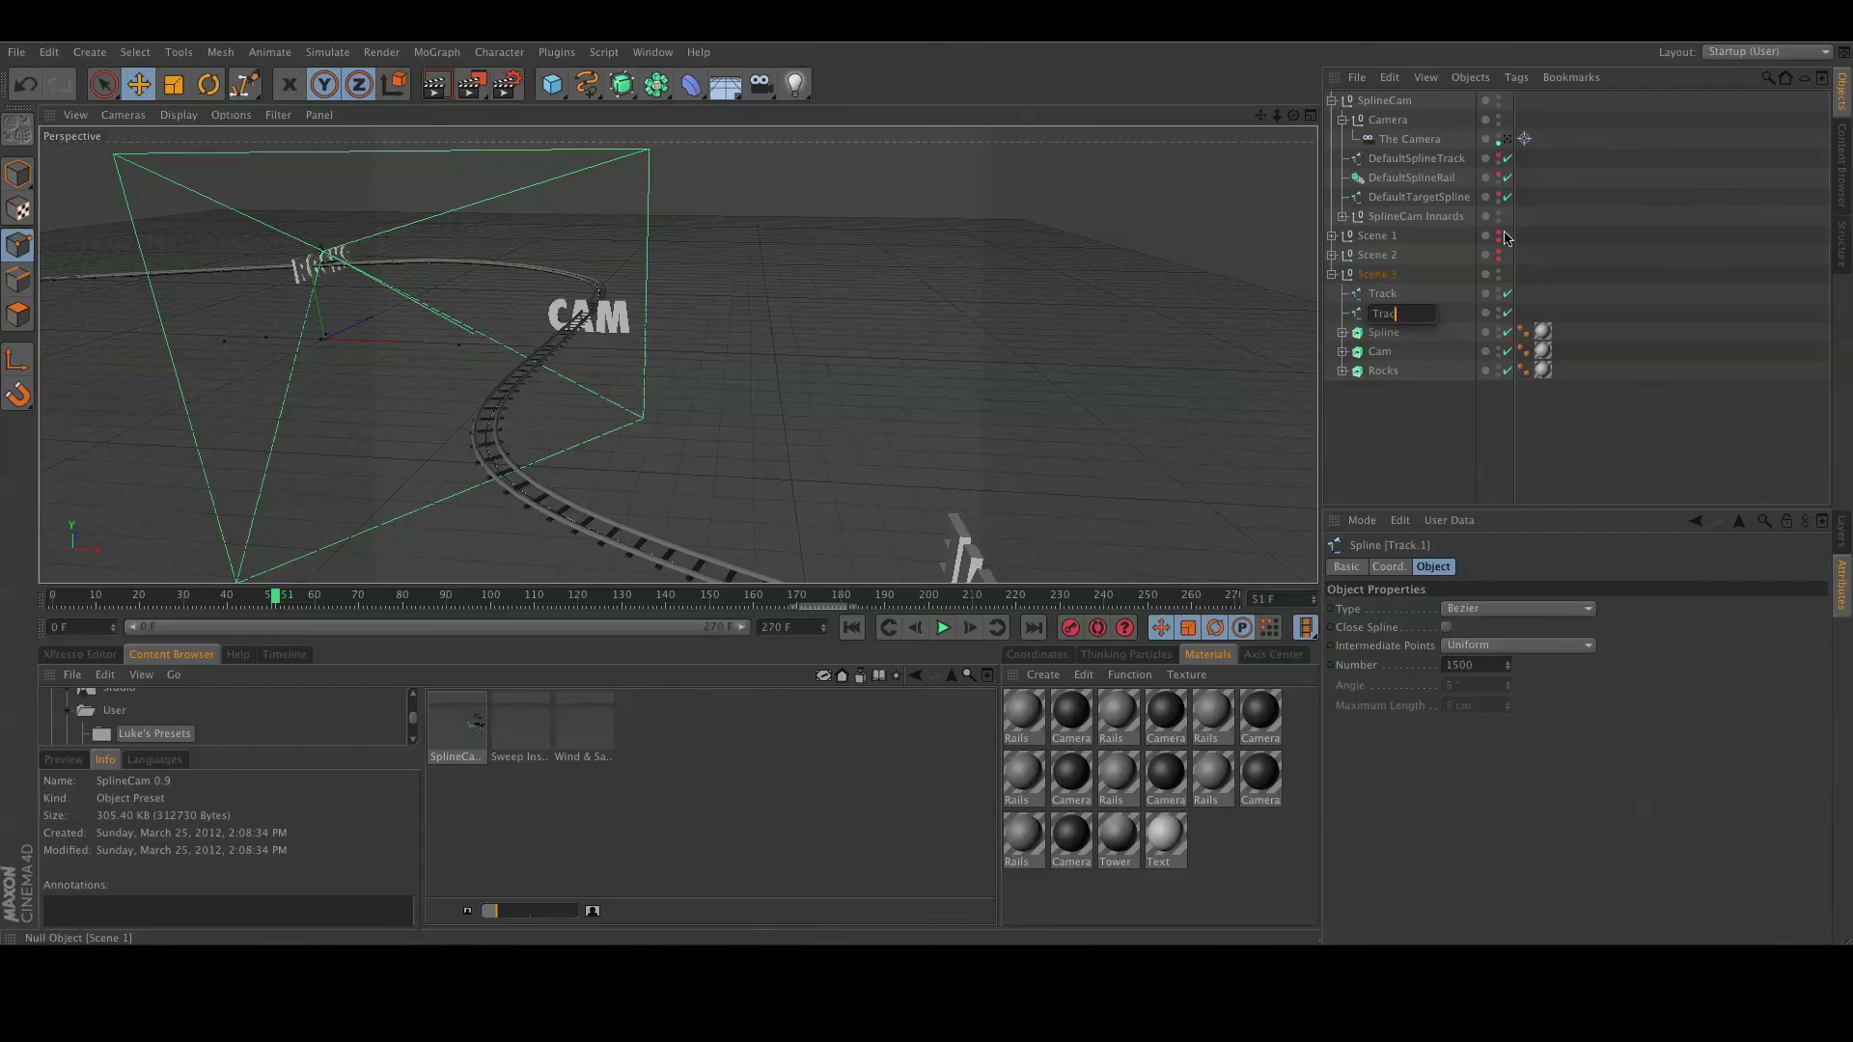
text(Track Rail)
key(Return)
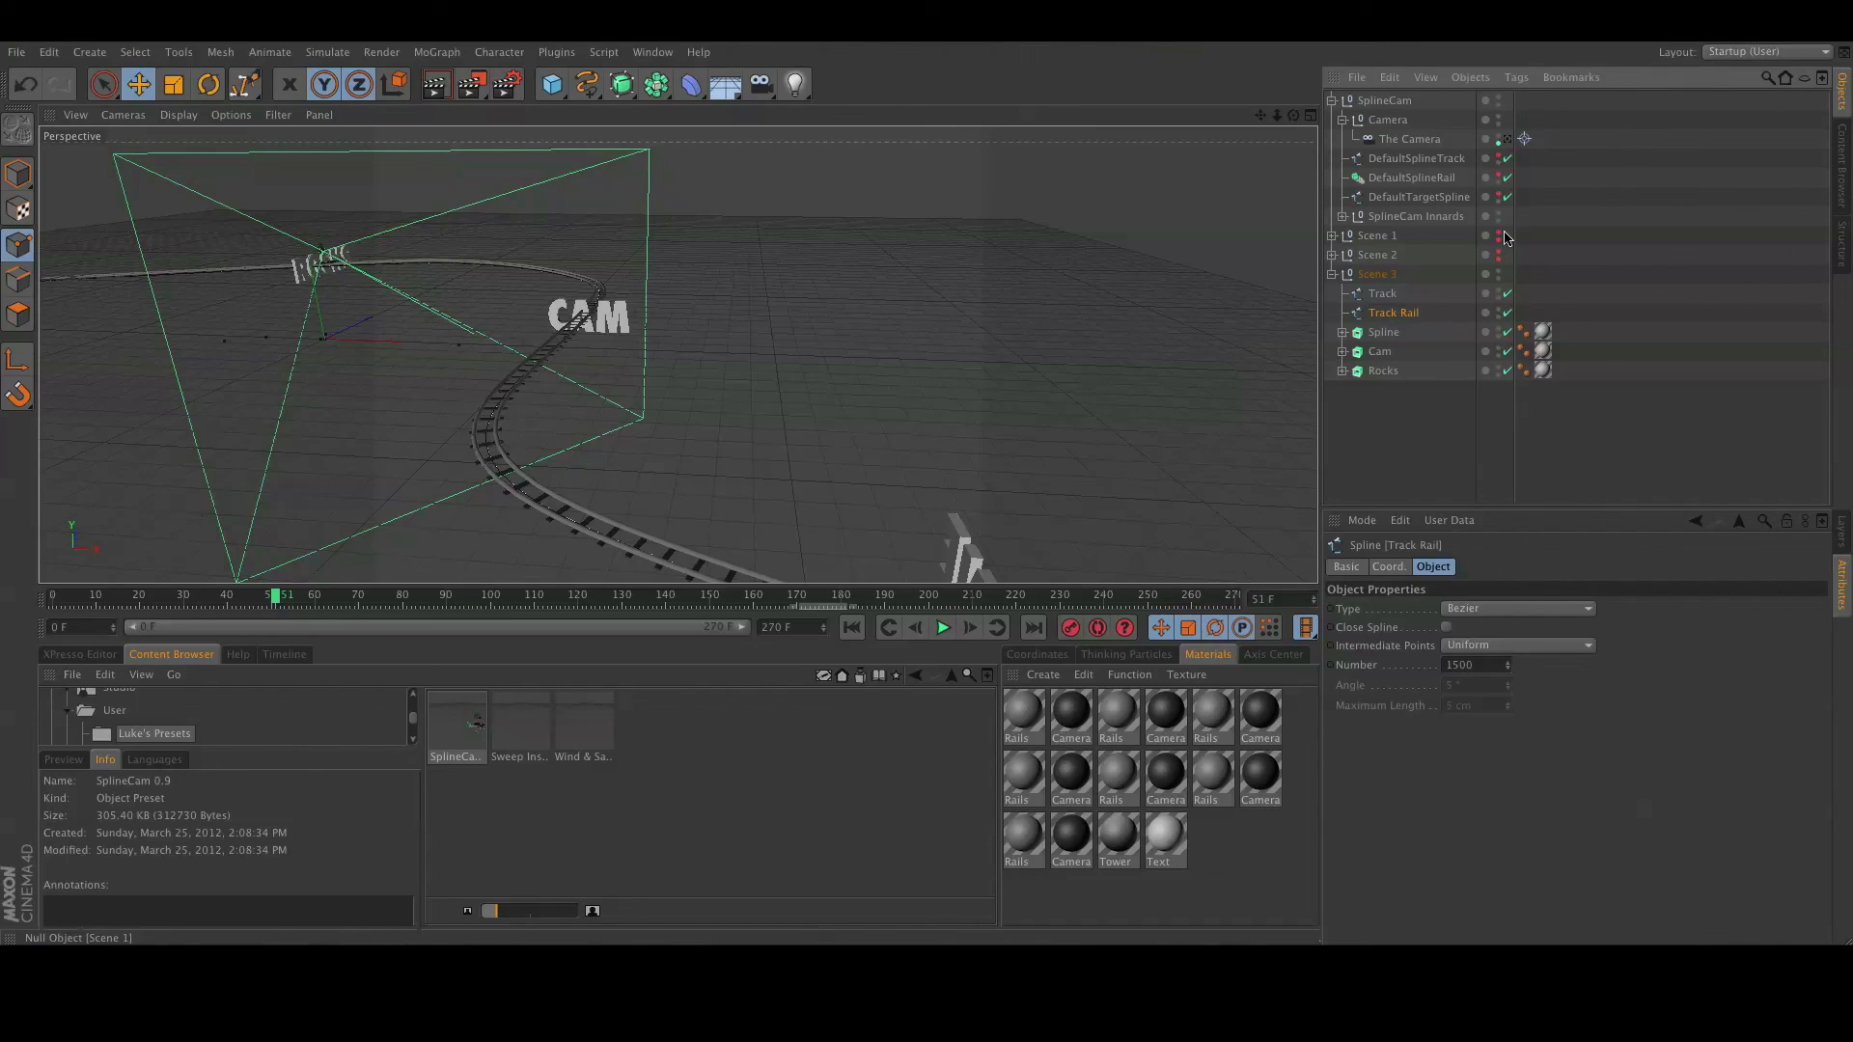
Raise Track Rail to a Y position of about 193 cm and assign it as SplineCam's Rail.
click(1387, 569)
drag(1433, 636, 1427, 262)
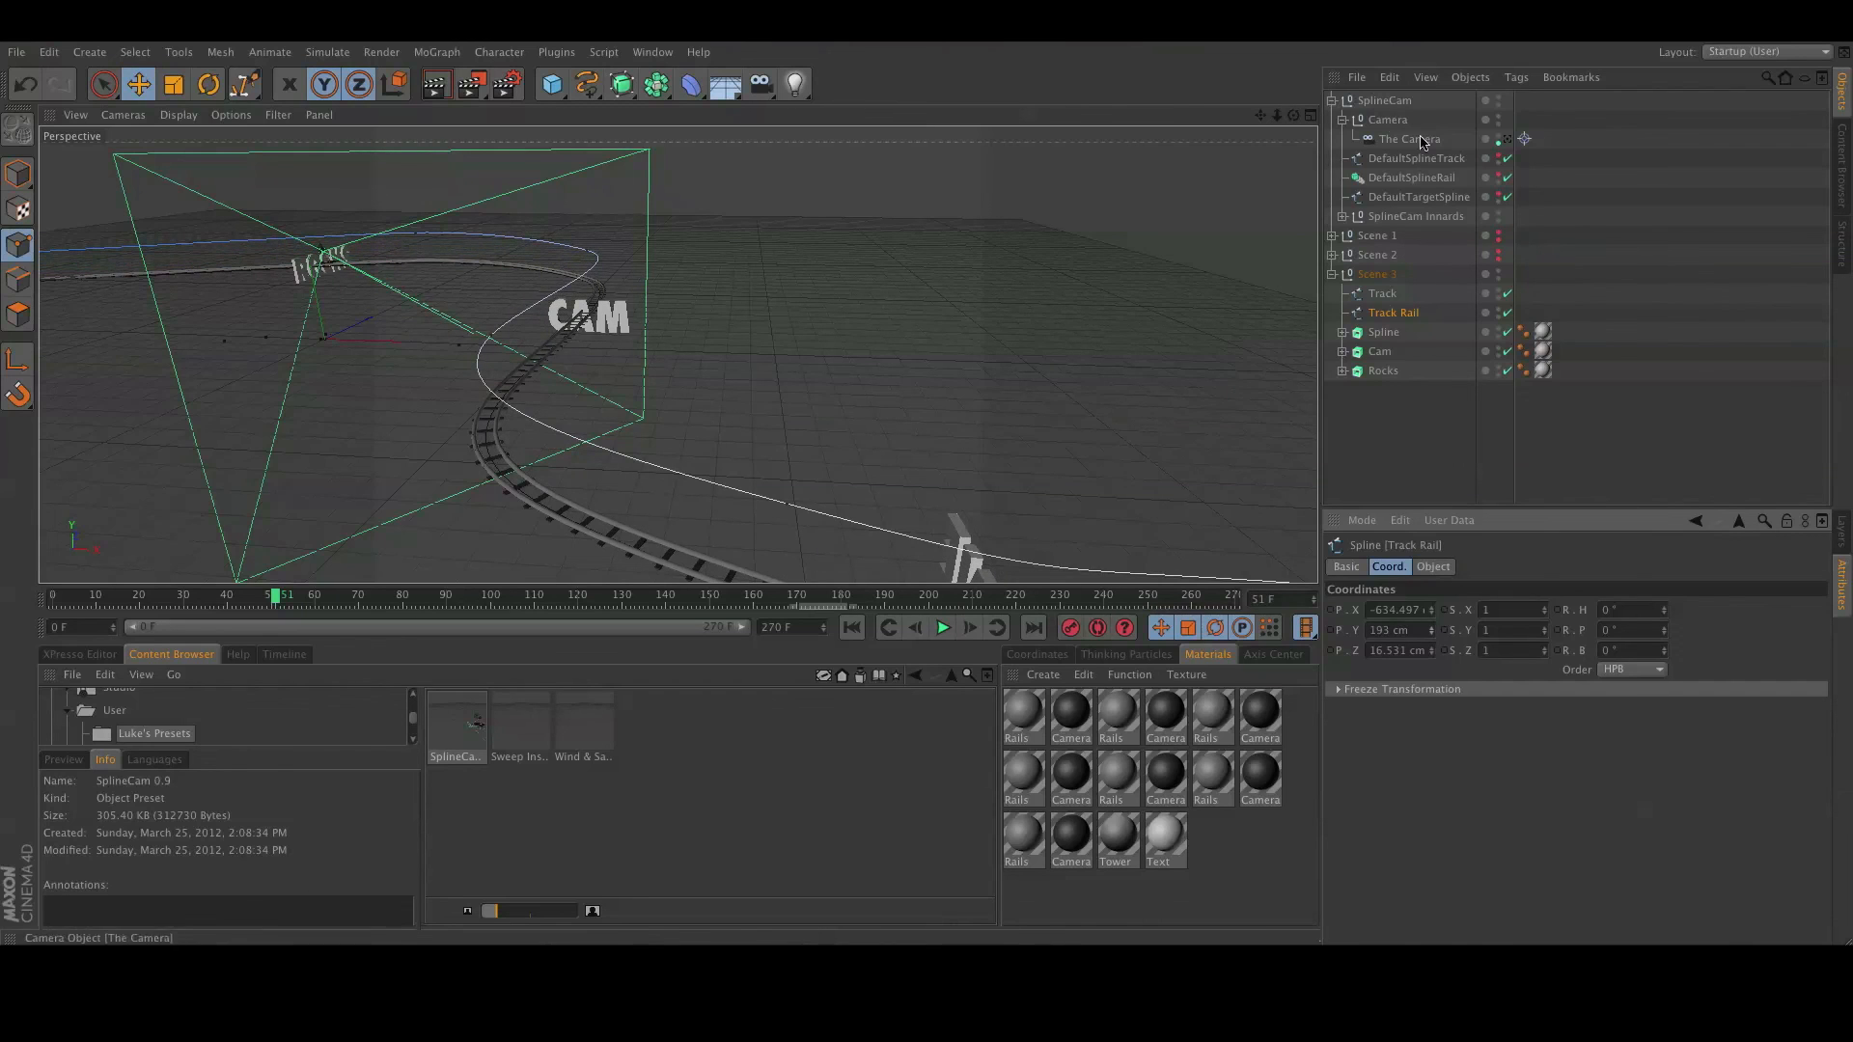
click(1384, 100)
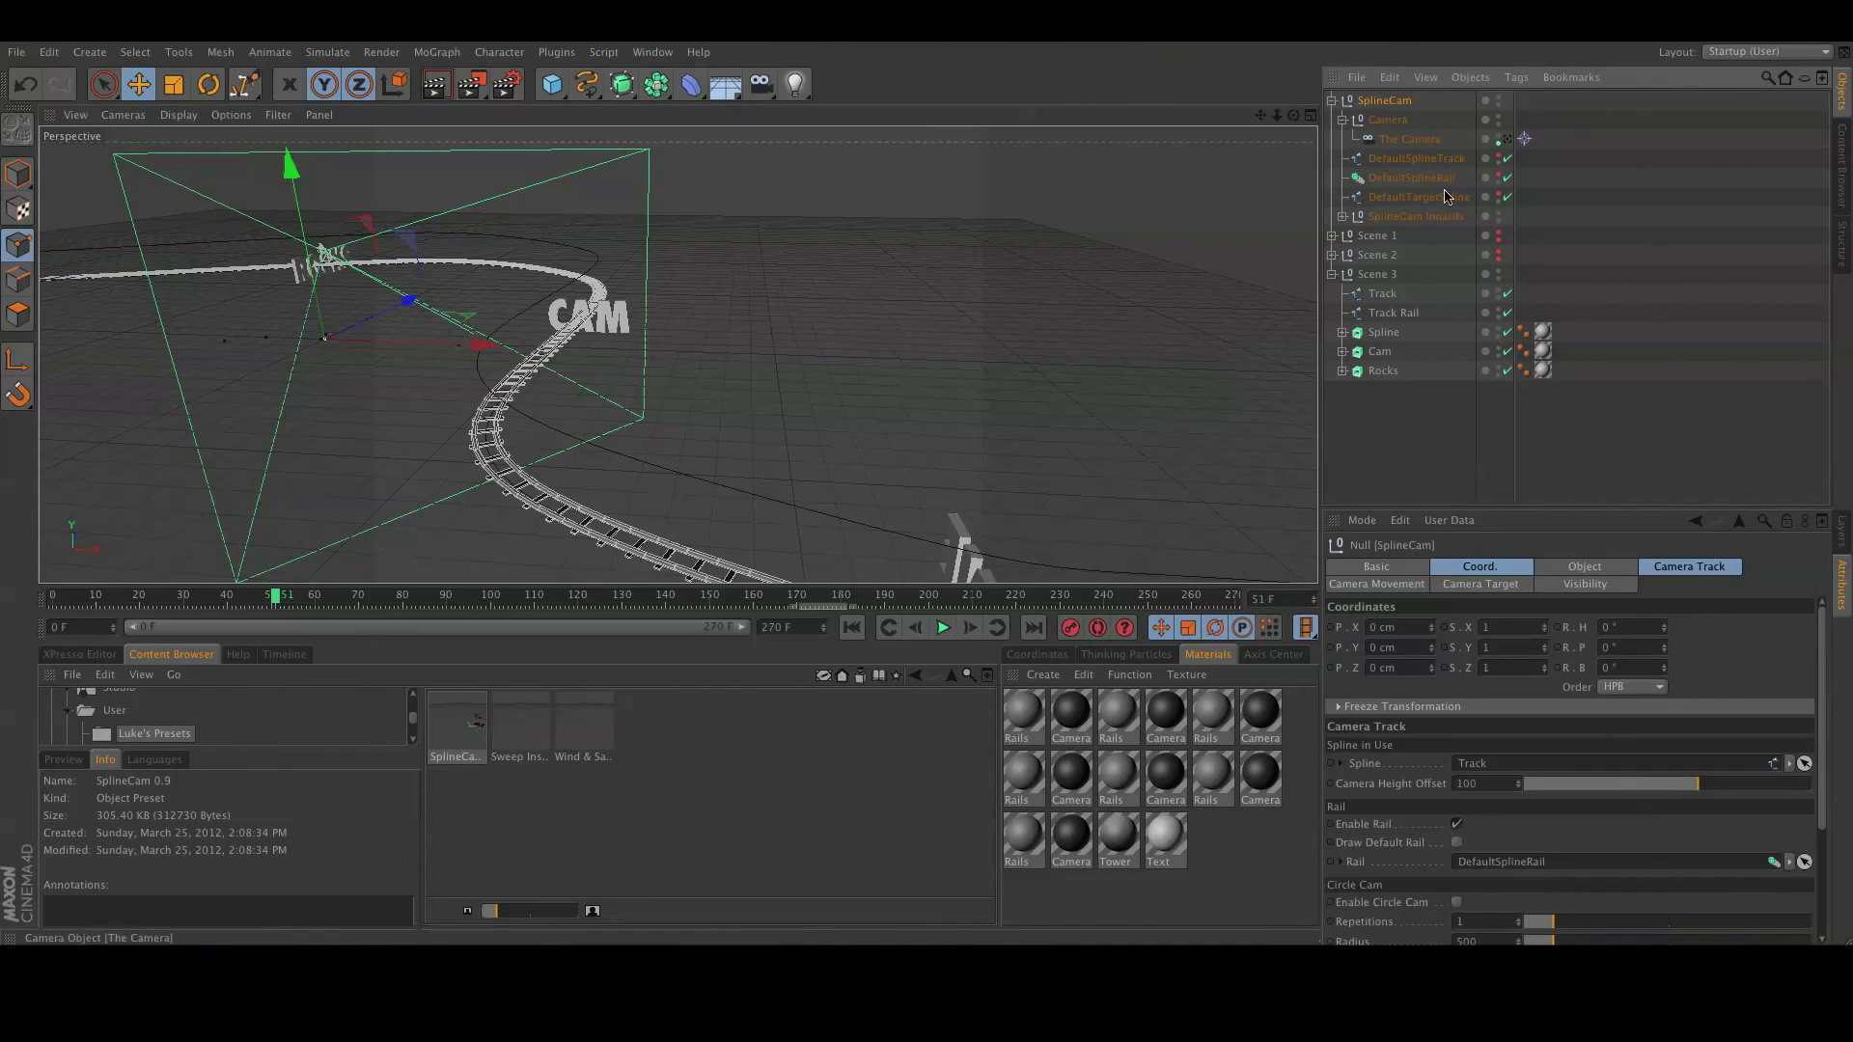
click(1675, 569)
click(1385, 314)
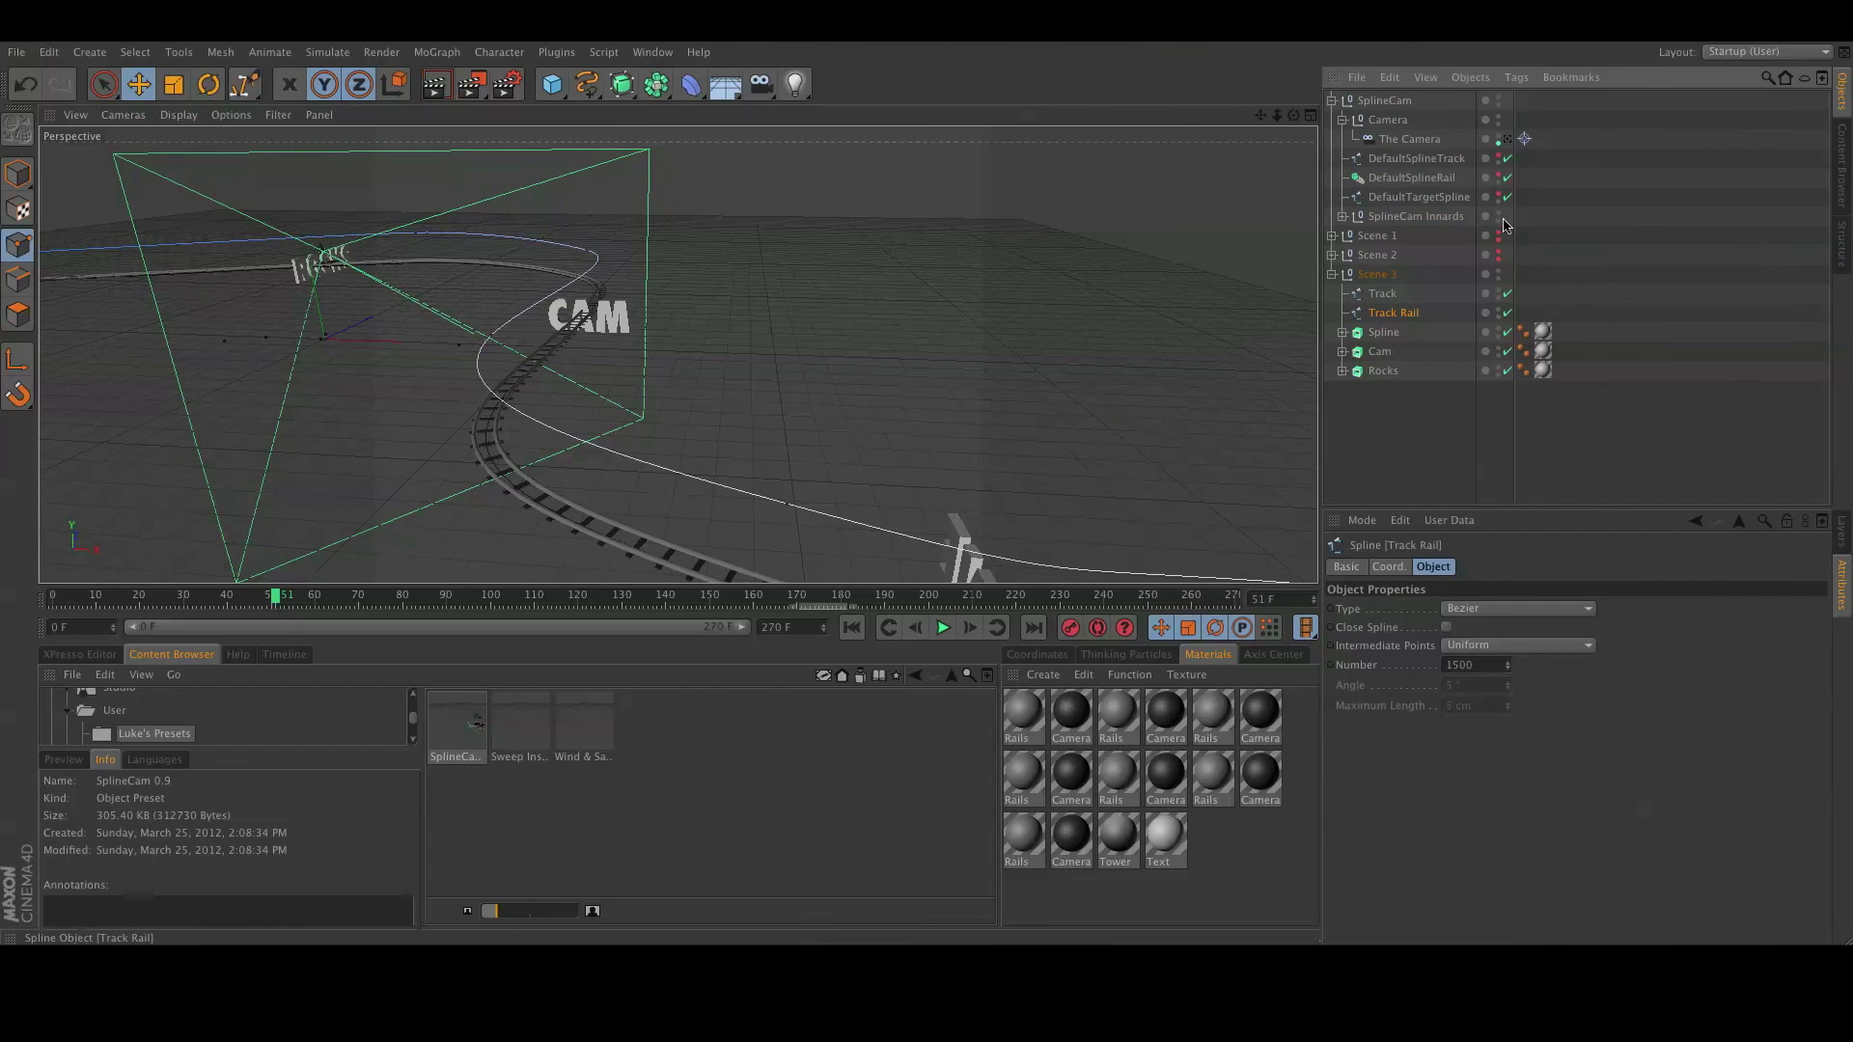
drag(1401, 310, 1627, 509)
drag(1532, 745, 1538, 737)
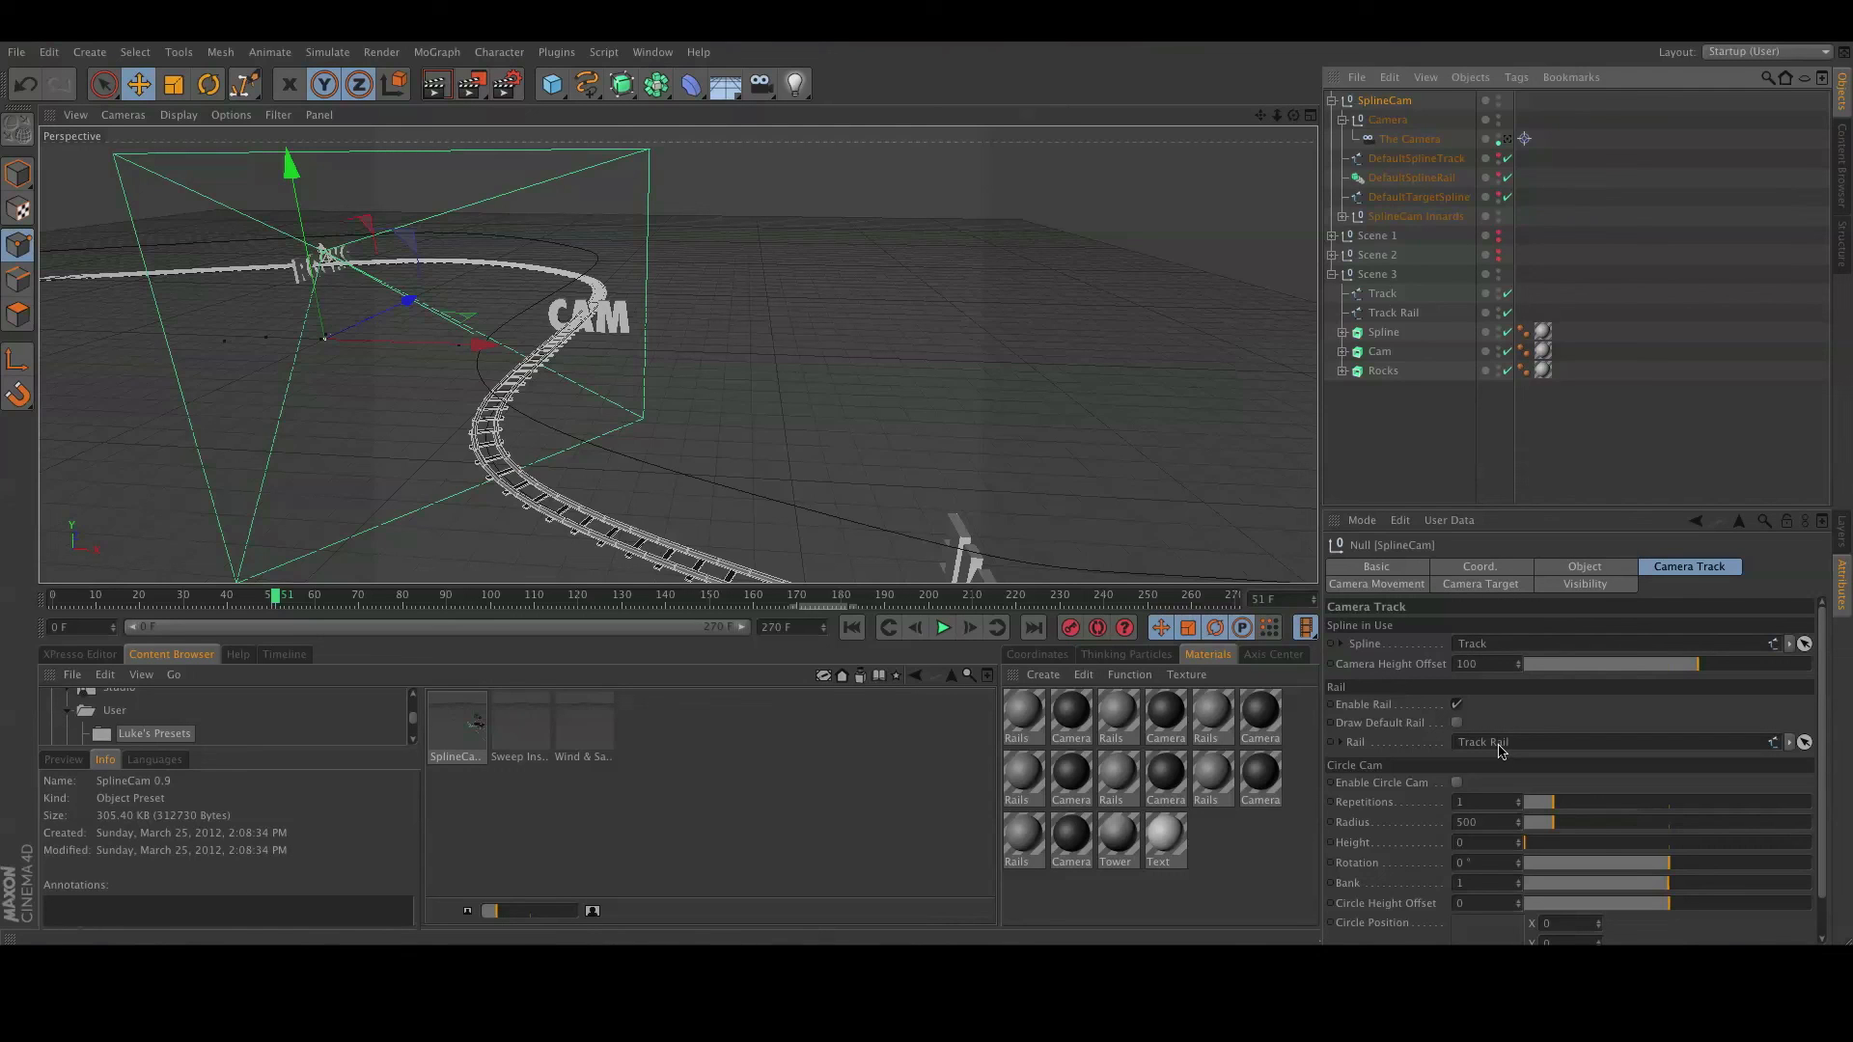
Examine Track Rail, SplineCam's rail assignment, and the rig's default track, rail and target splines.
click(1409, 316)
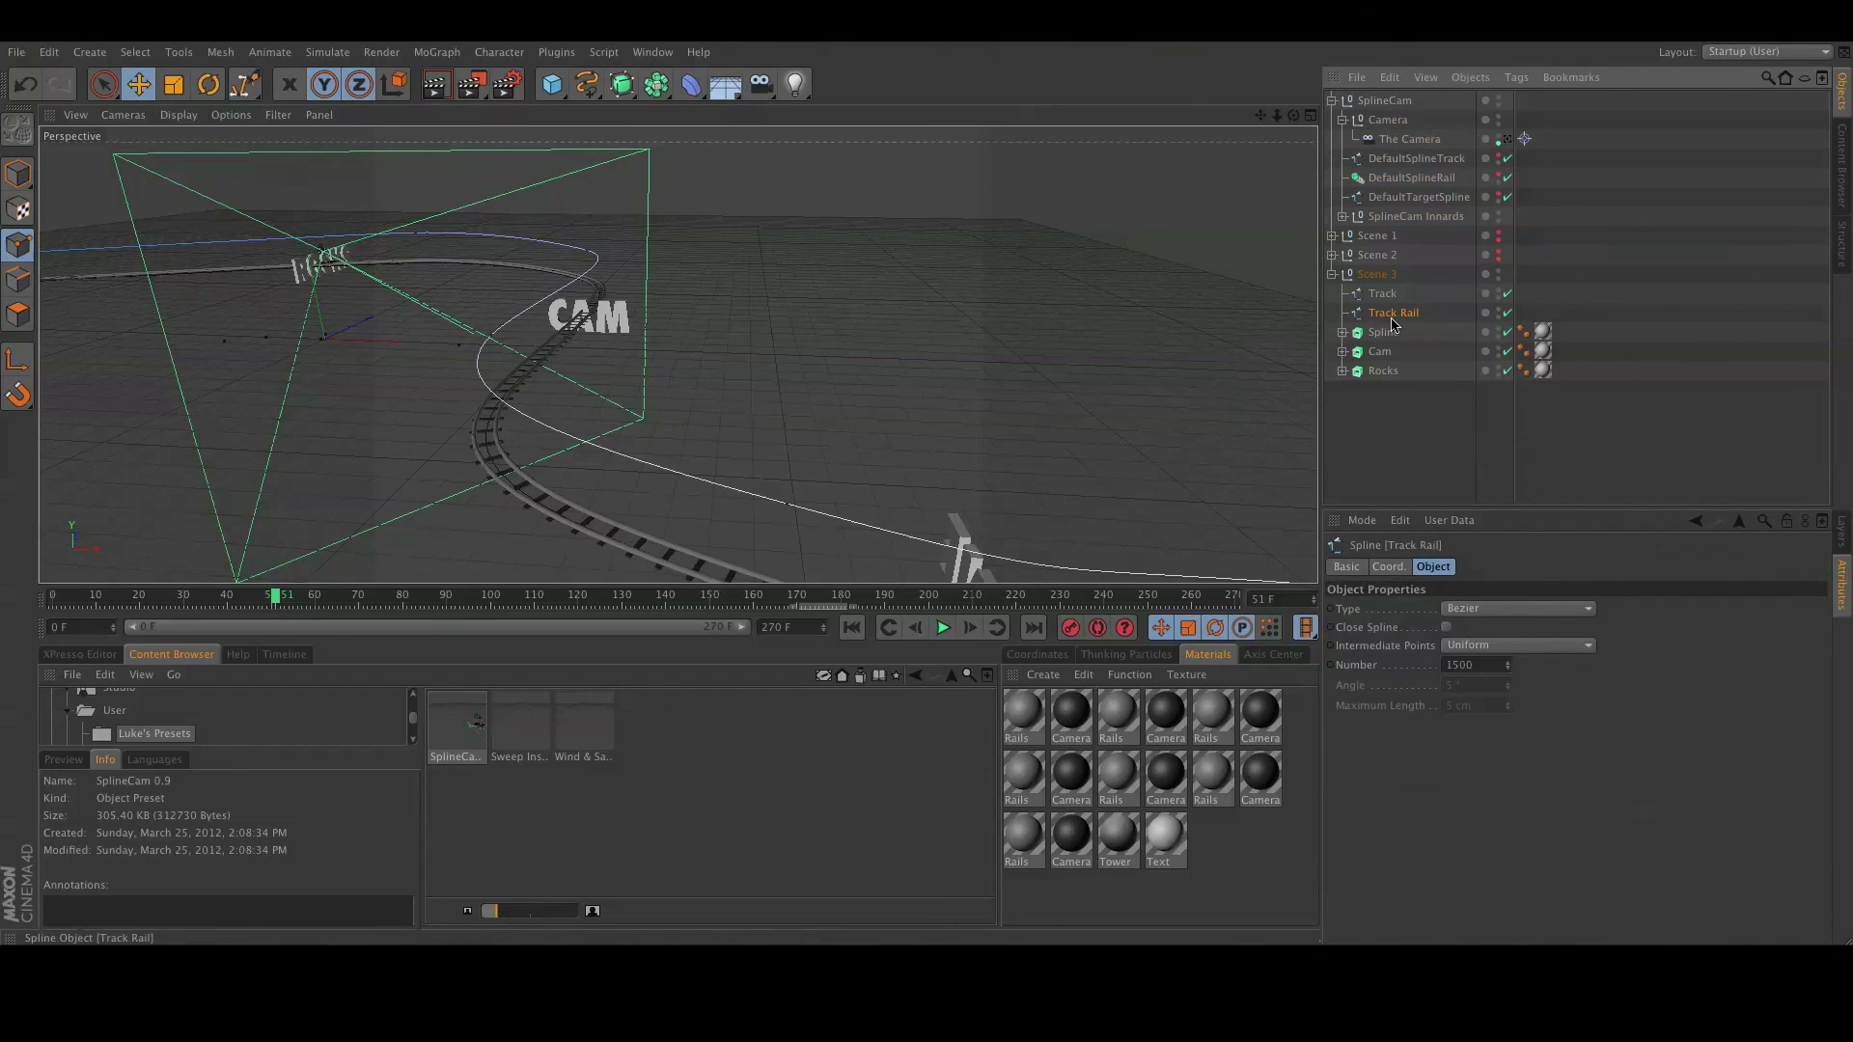
click(1398, 106)
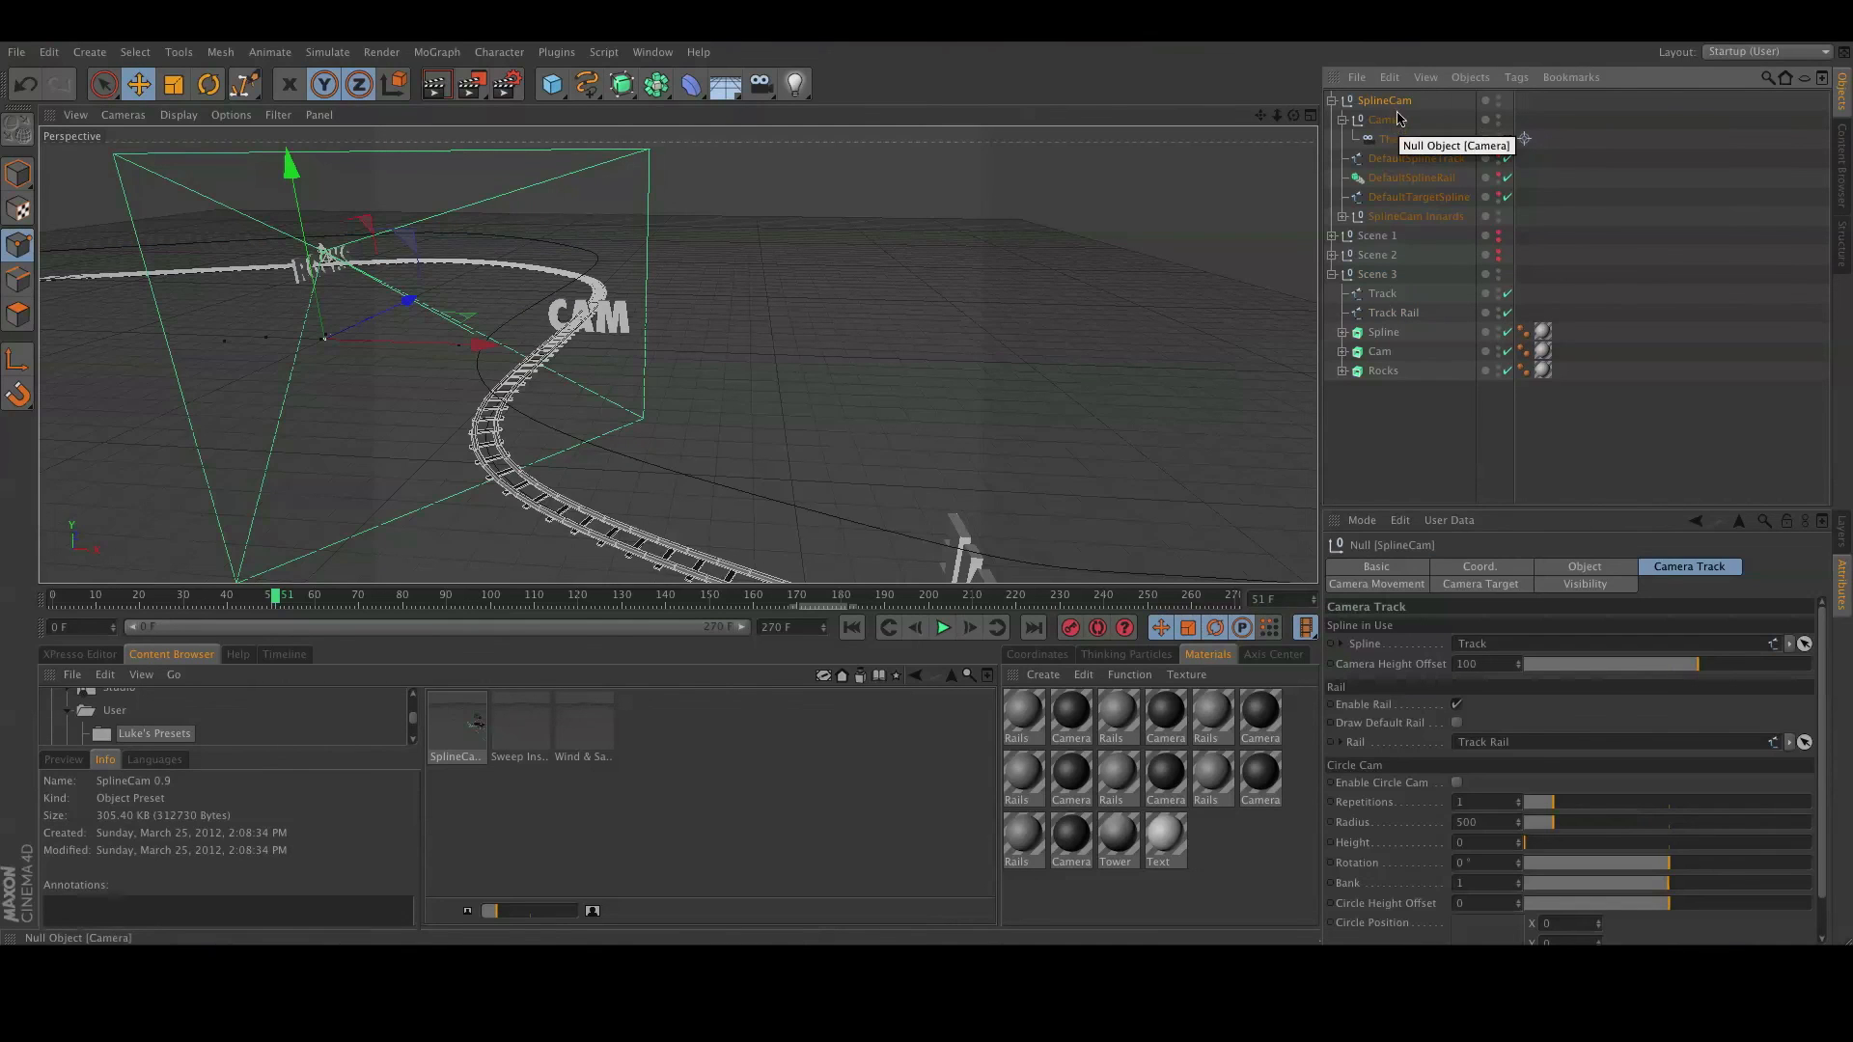
click(1390, 162)
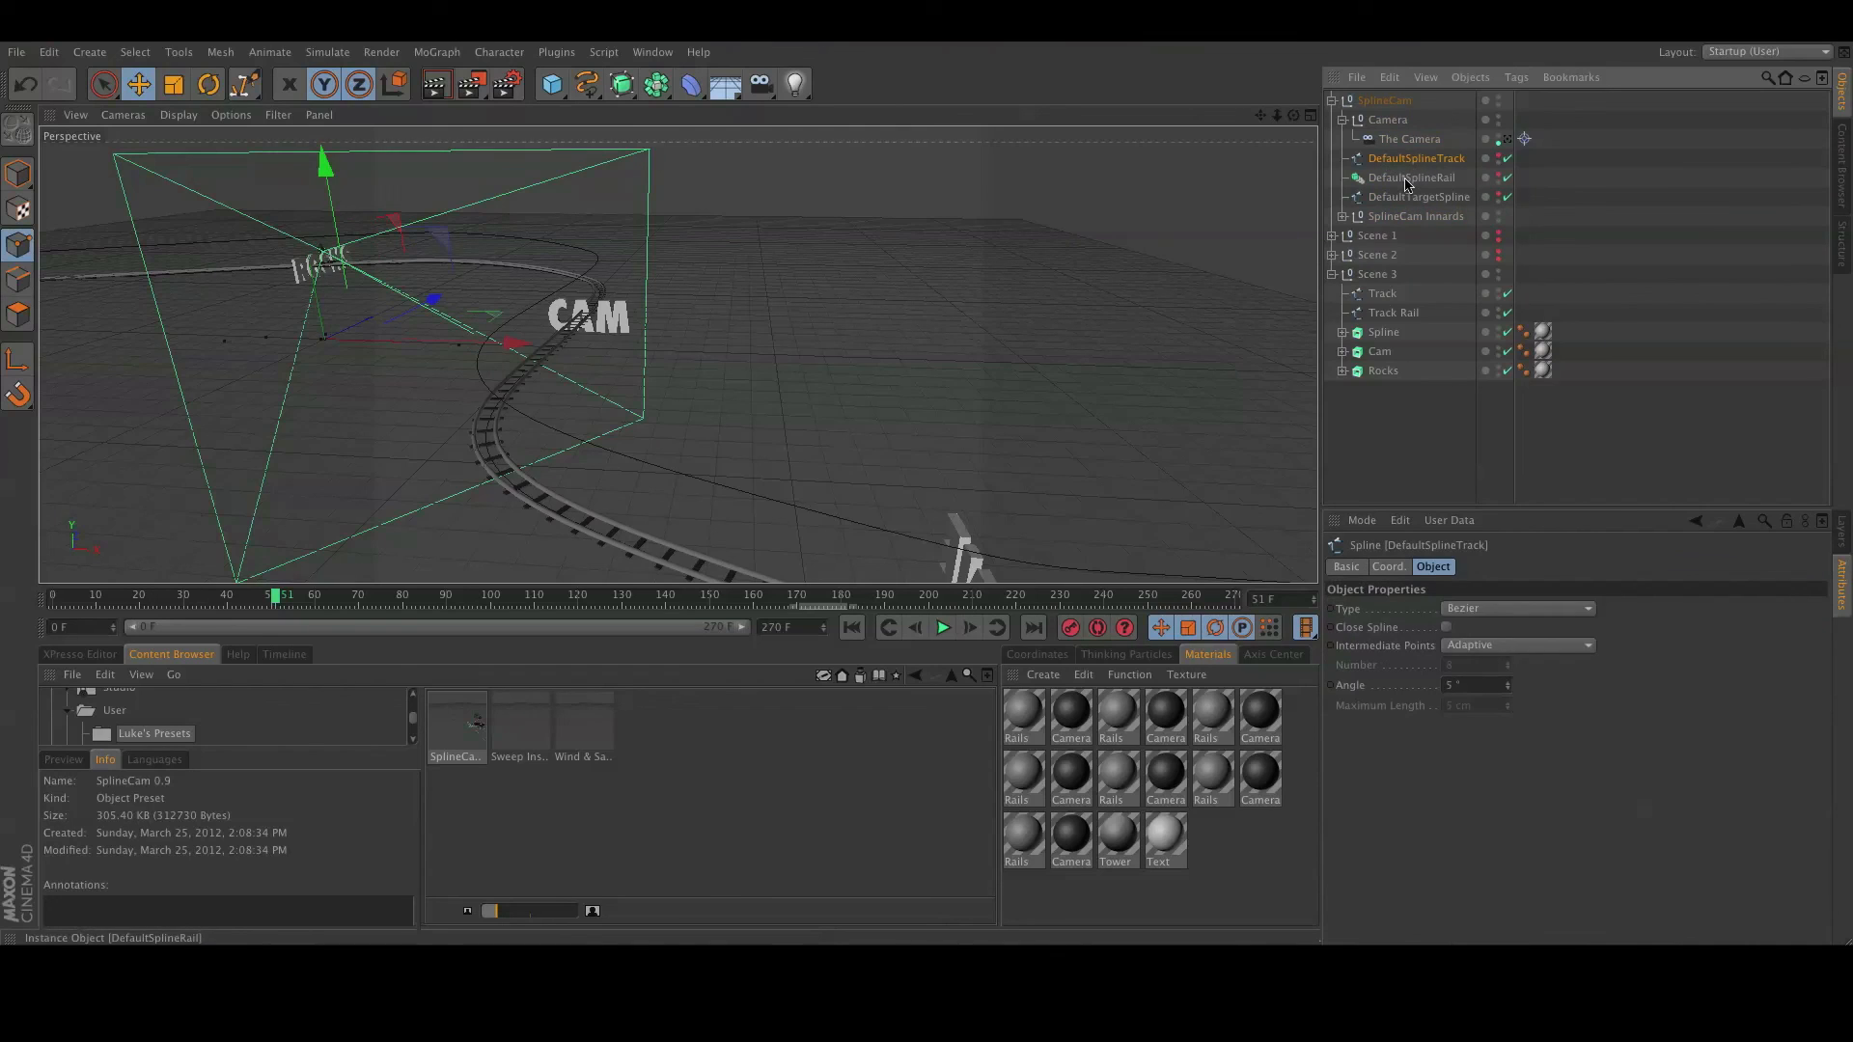
click(1407, 182)
click(1400, 201)
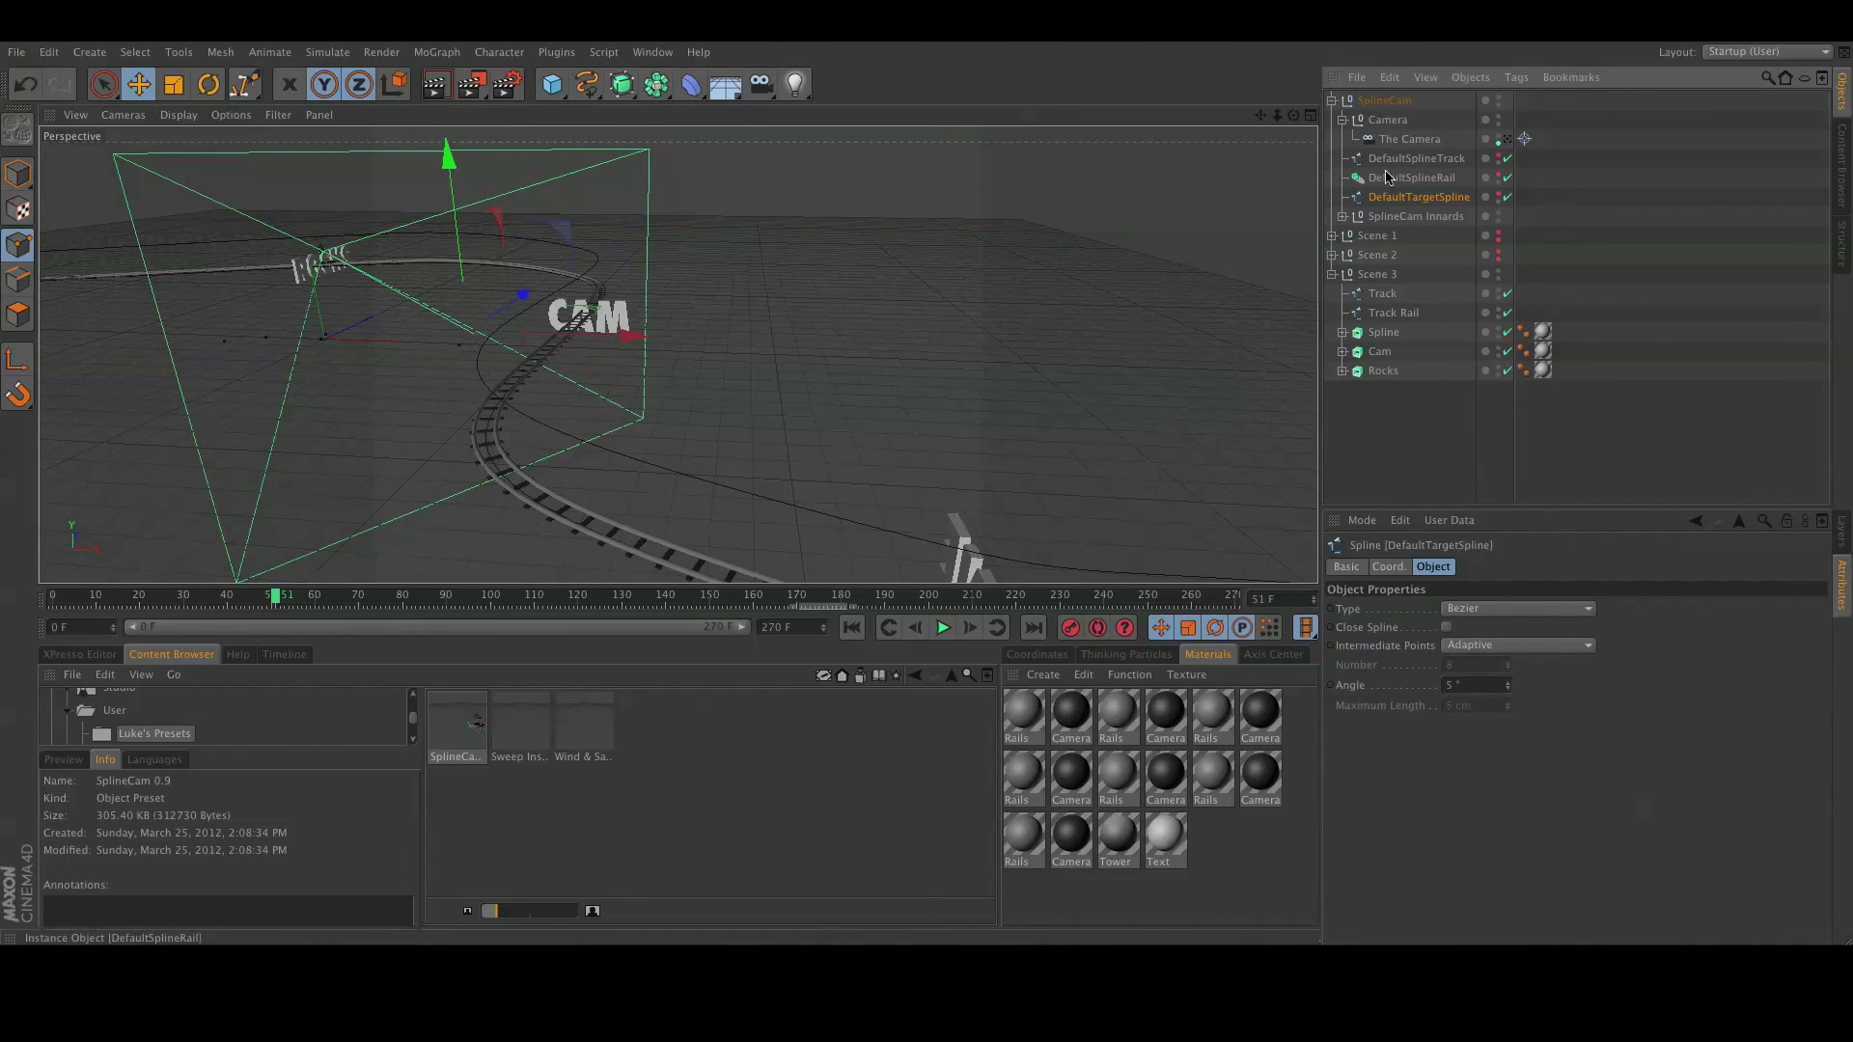
Reassign DefaultSplineRail as SplineCam's Rail and delete Scene 3's Track Rail spline.
click(1390, 100)
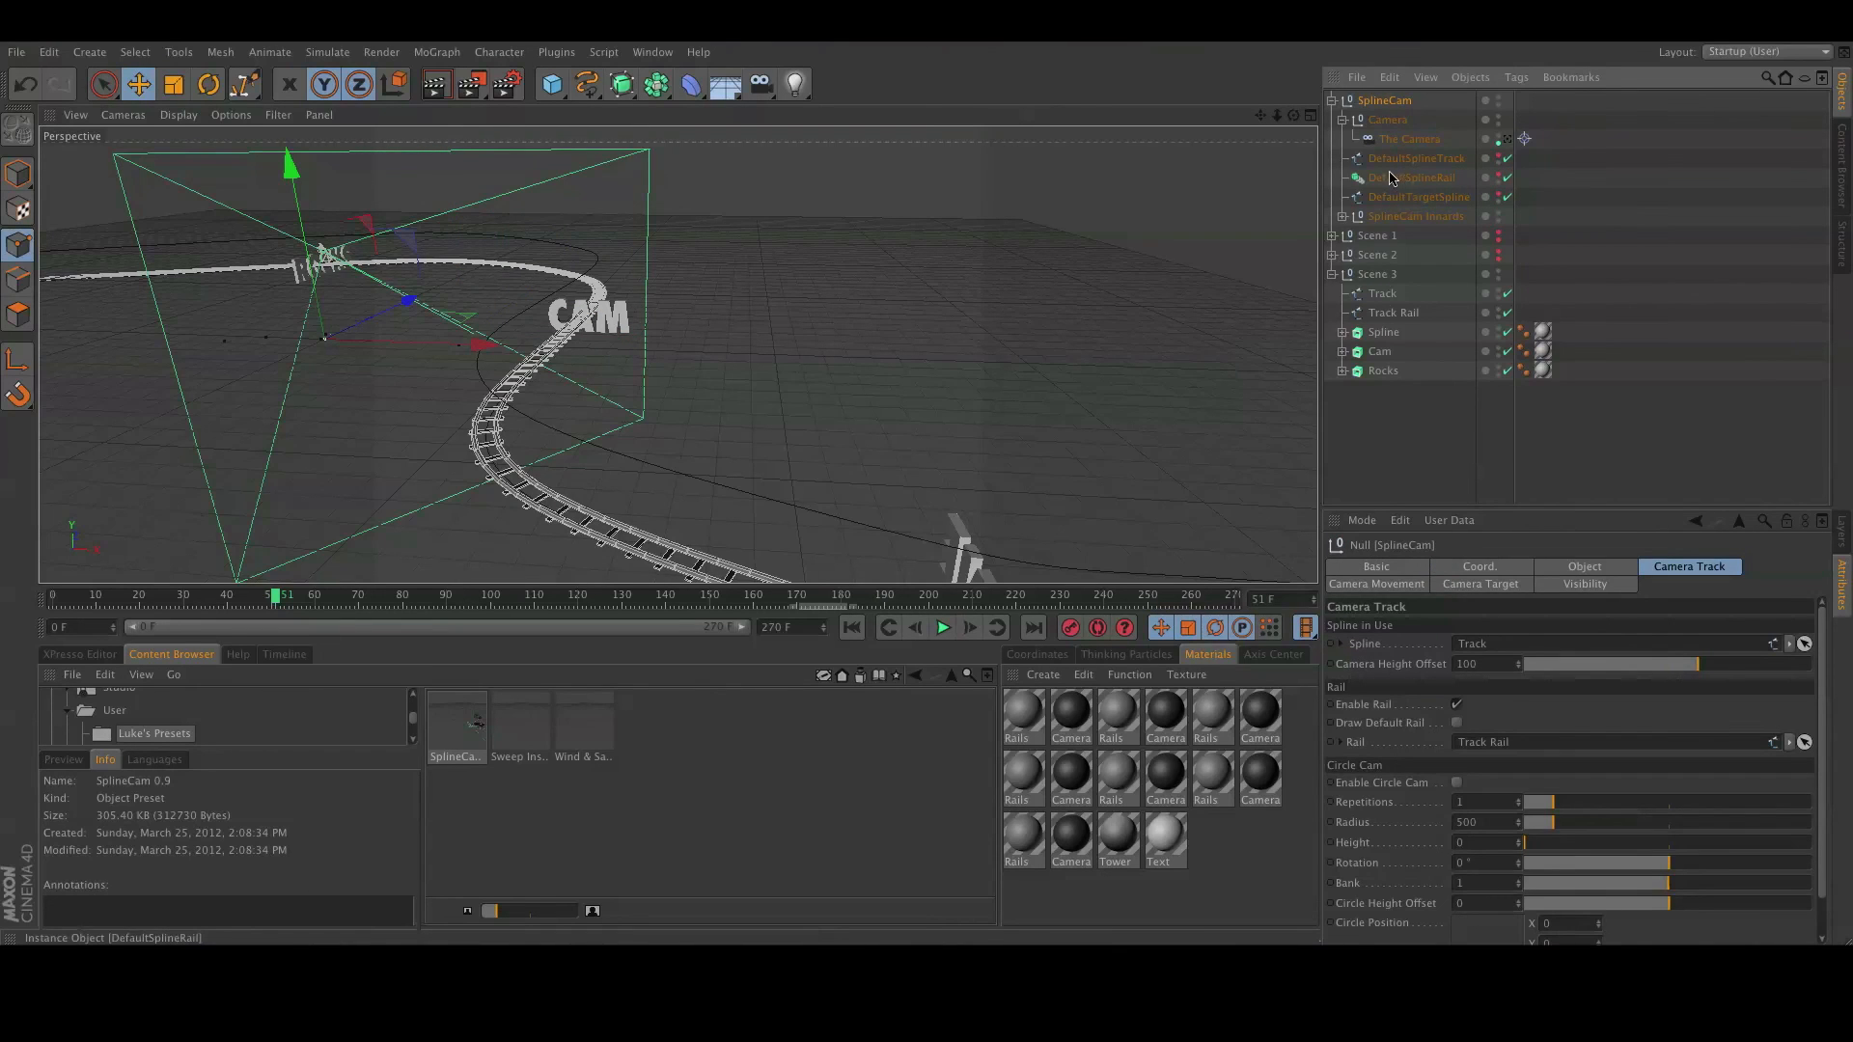
drag(1392, 179, 1535, 741)
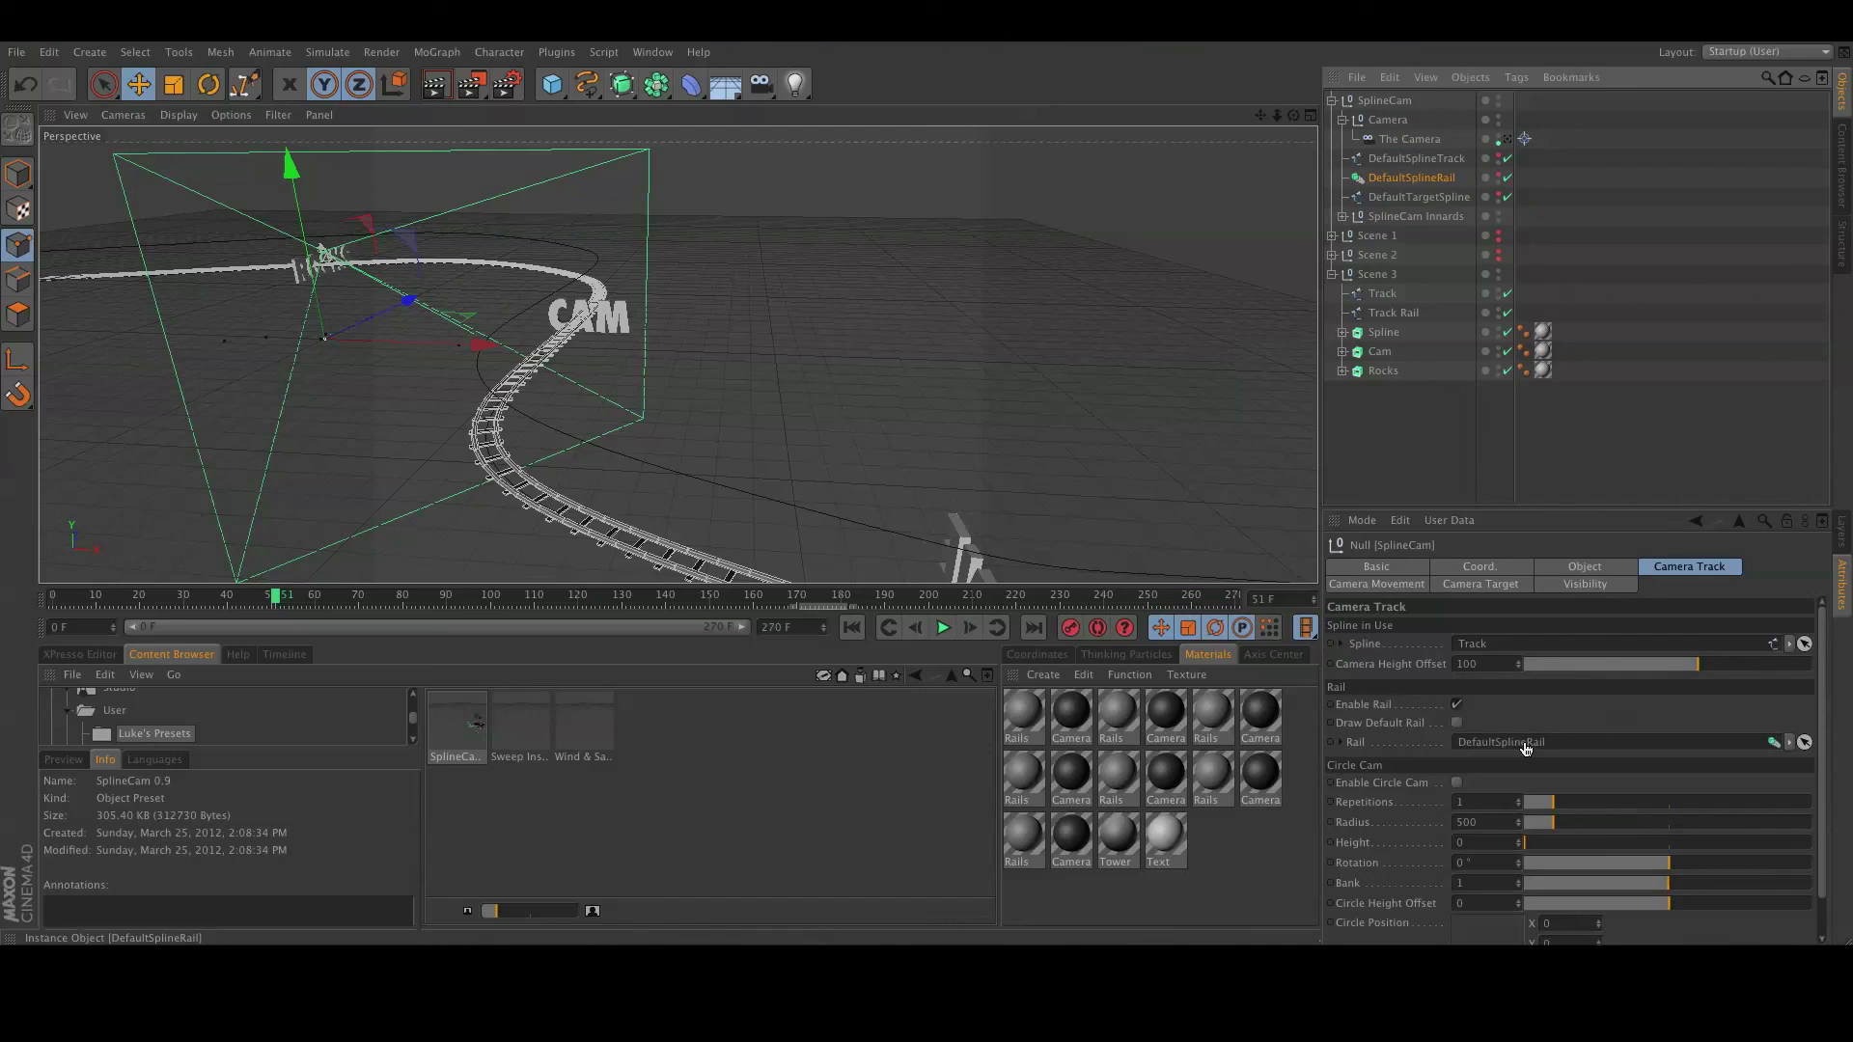
click(1394, 312)
key(Delete)
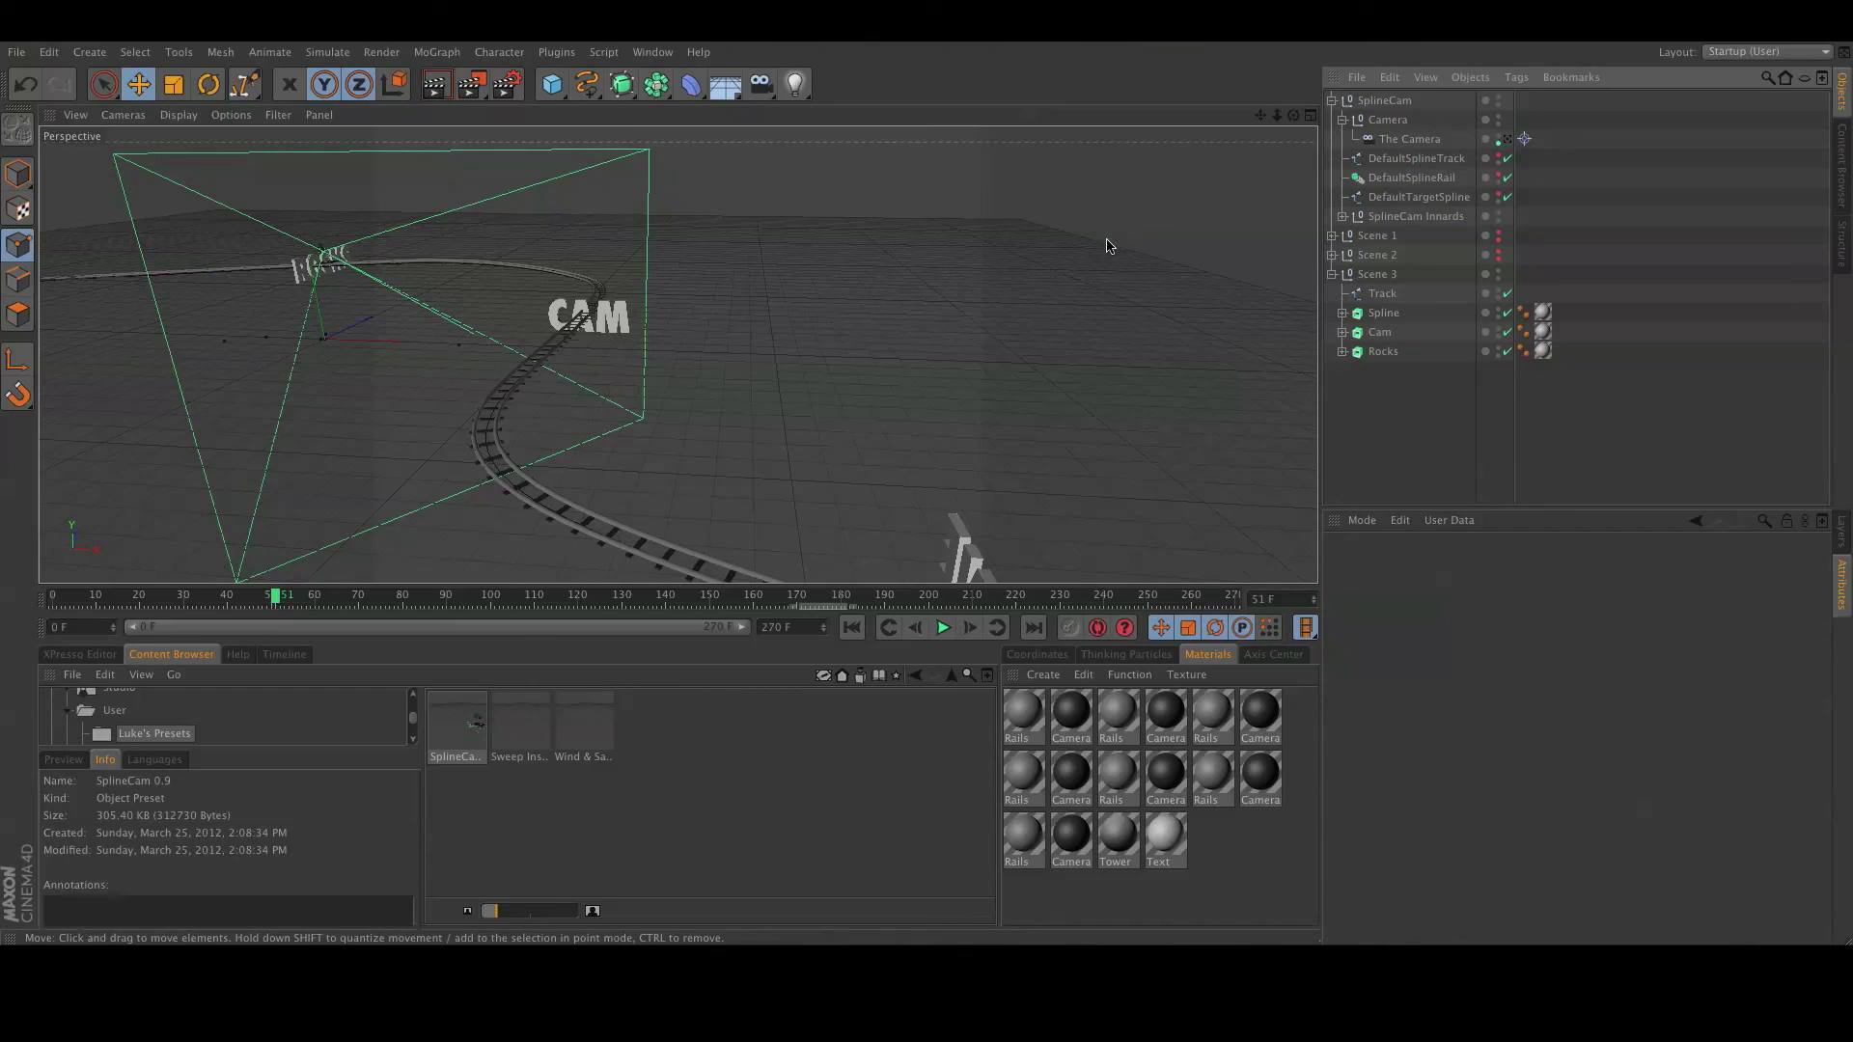
Duplicate Scene 3's Track spline below the original and rename the copy Rail.
click(1394, 293)
ctrl+drag(1395, 294, 1397, 305)
click(1399, 328)
click(1399, 313)
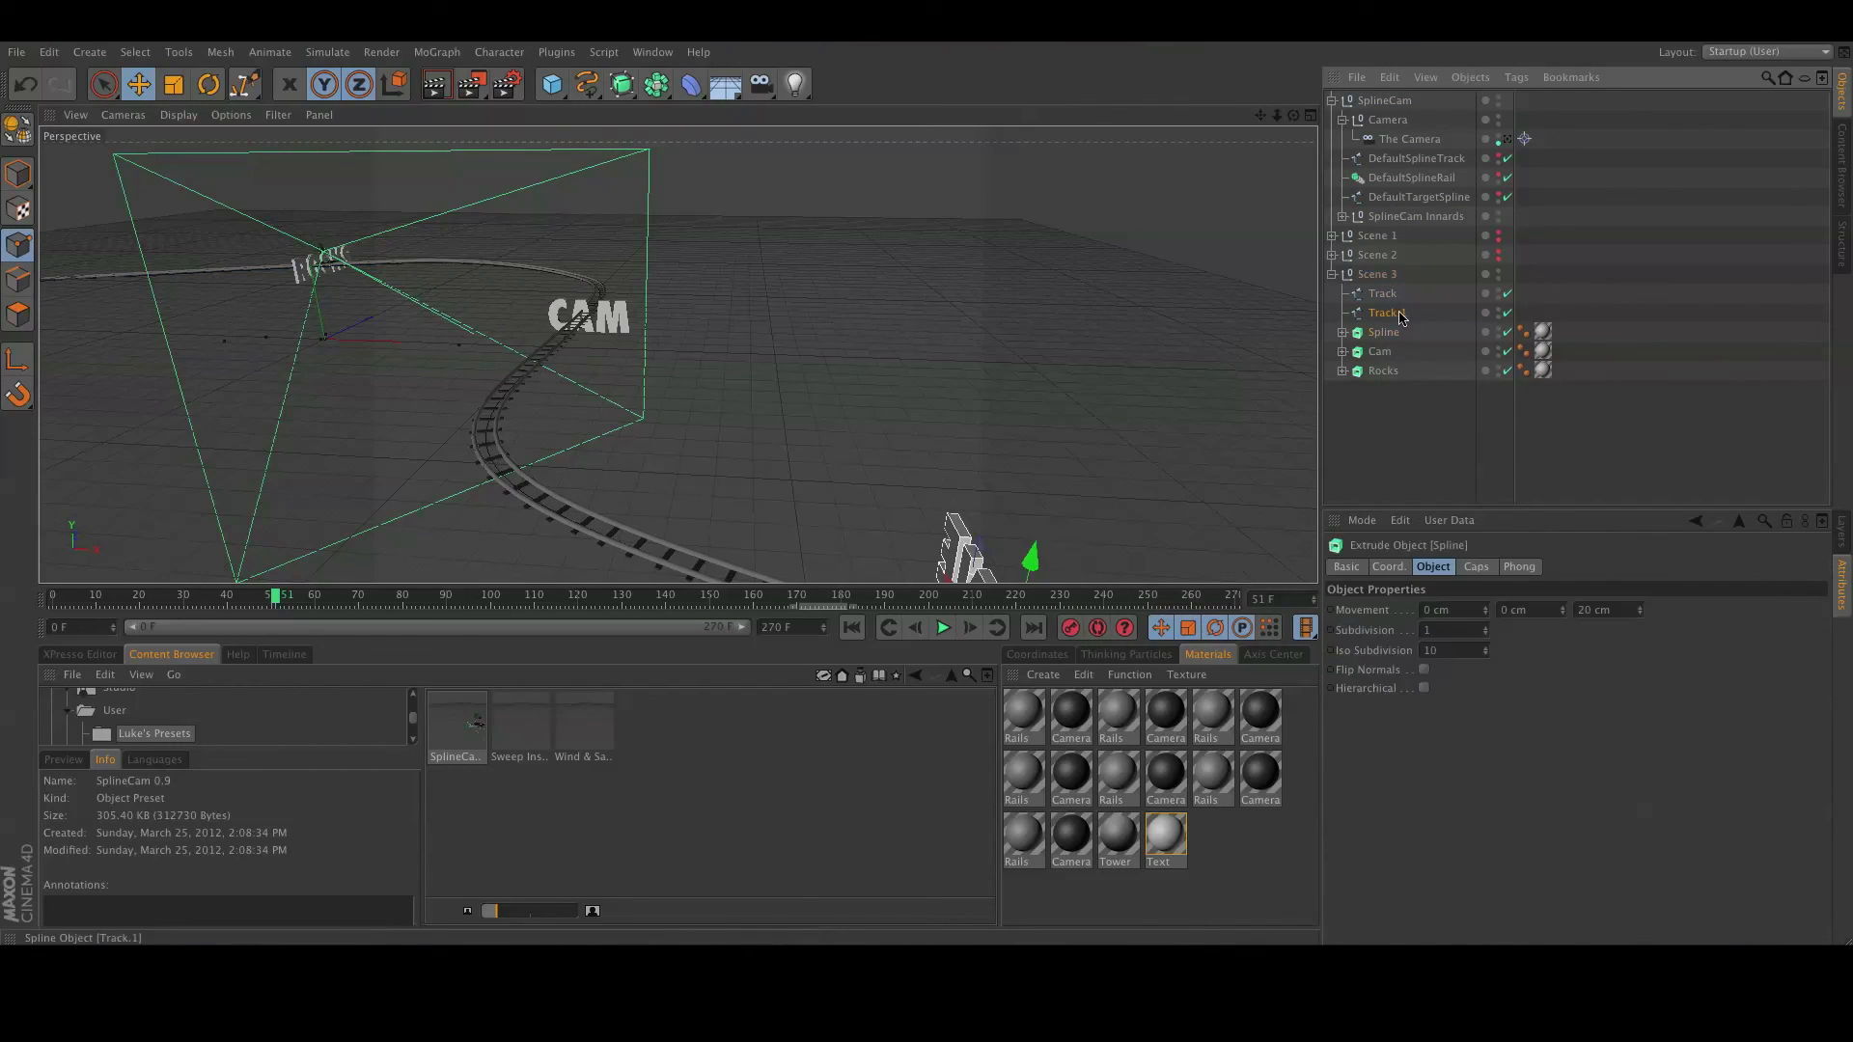
double_click(1399, 313)
text(Rail)
key(Return)
Assign Scene 3's Rail spline as the Rail in SplineCam's Camera Track settings.
click(1369, 126)
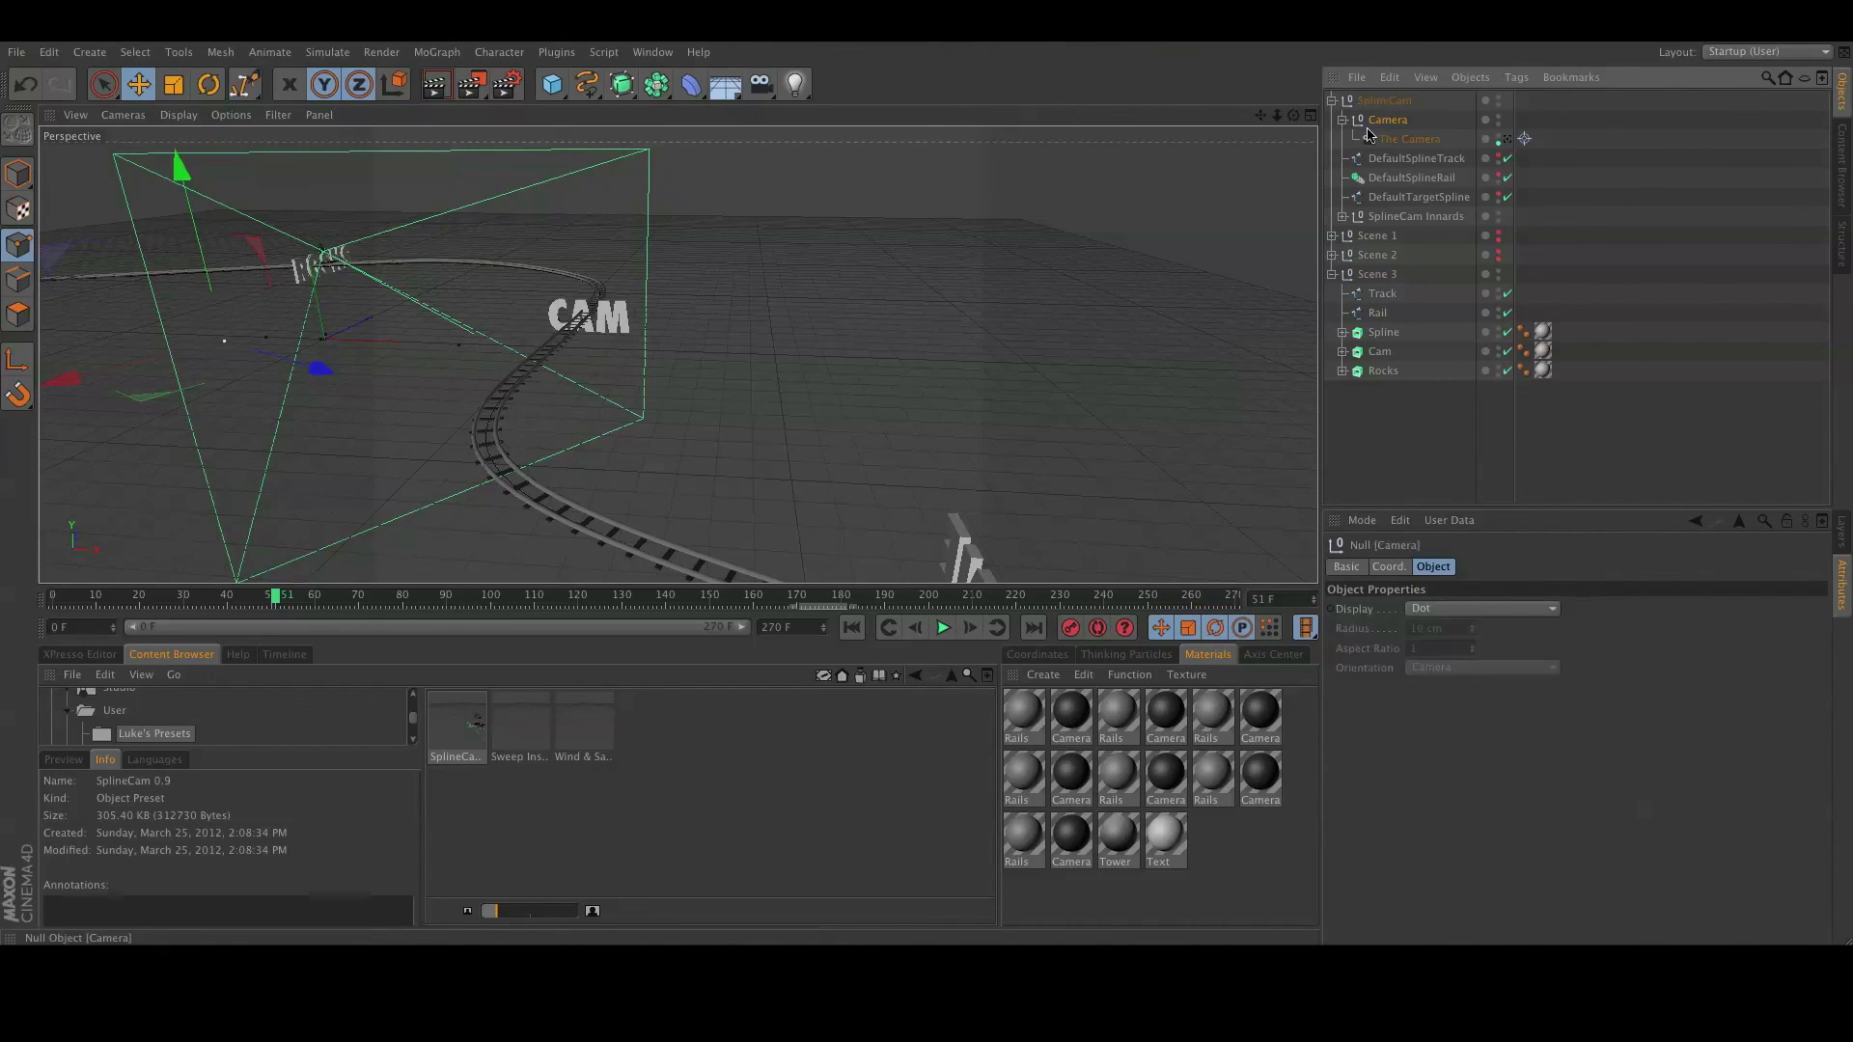
click(1384, 100)
drag(1380, 312, 1544, 743)
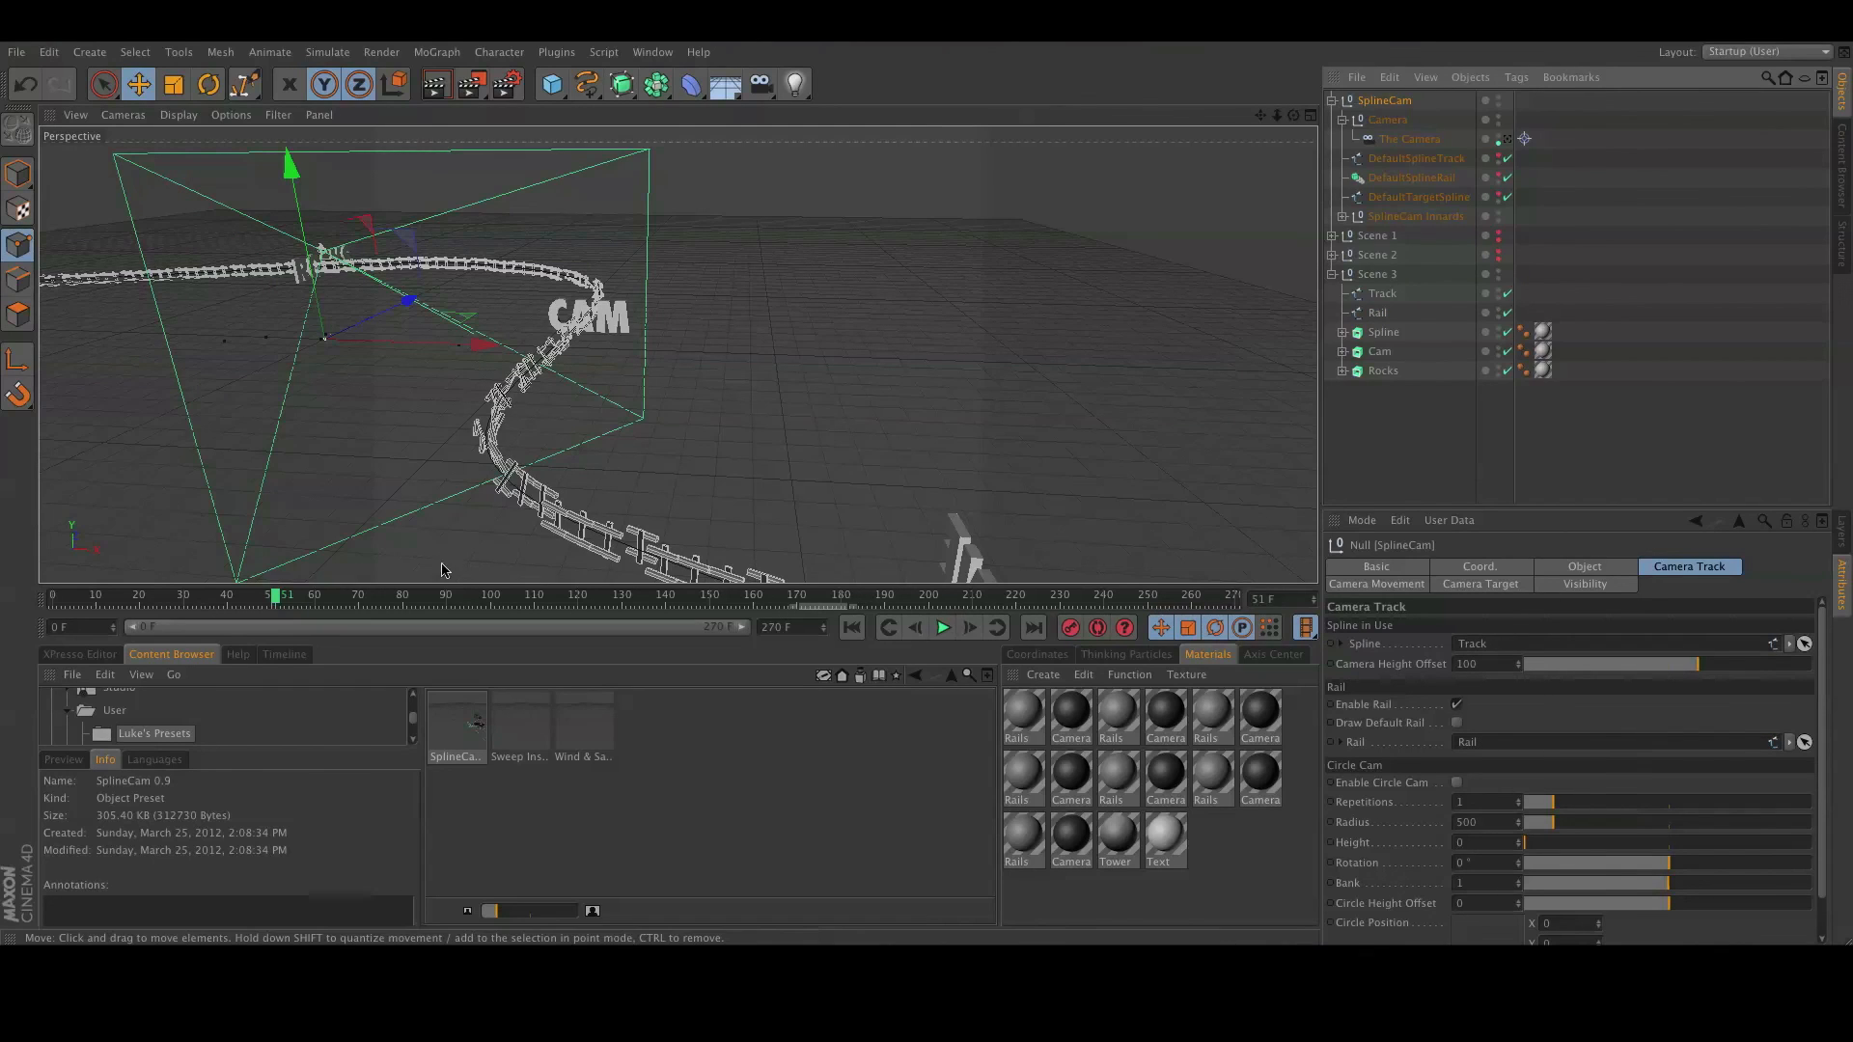
Raise Scene 3's Rail spline above the Track to a Y position of 204 cm.
click(1377, 312)
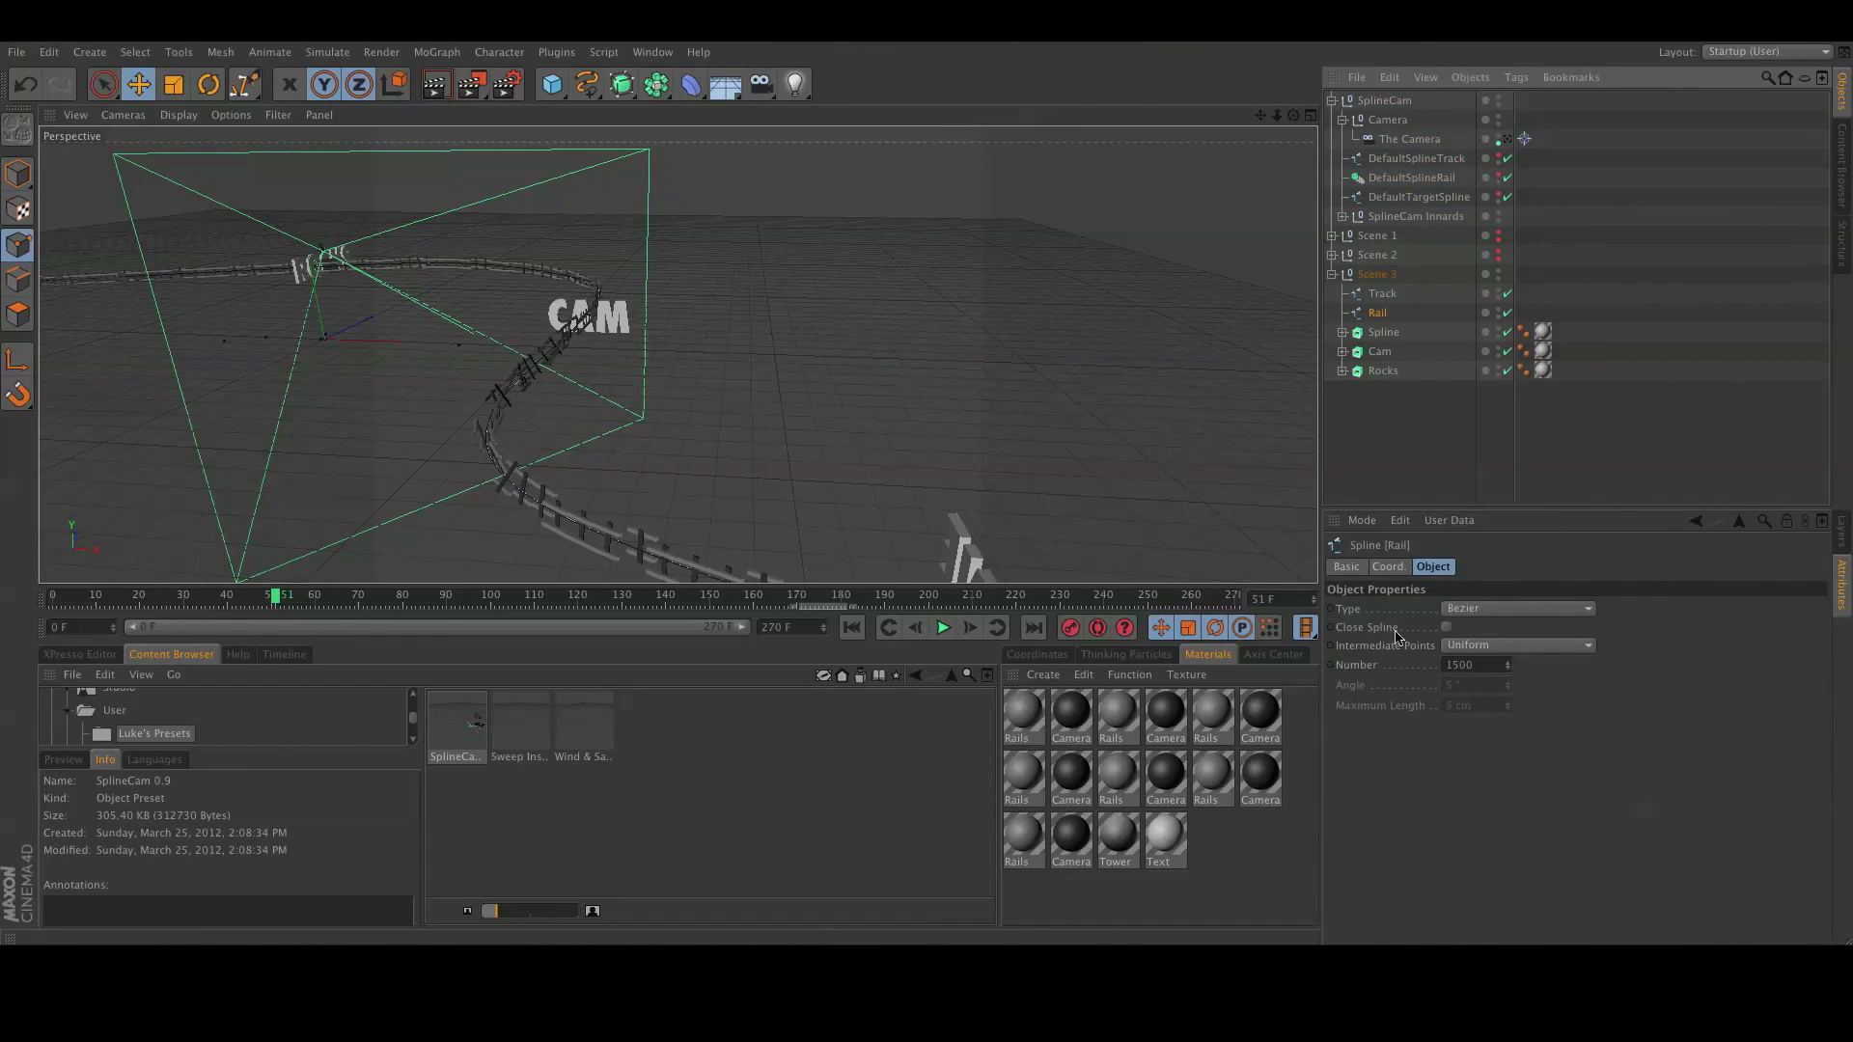
click(1388, 566)
drag(1431, 630, 1431, 478)
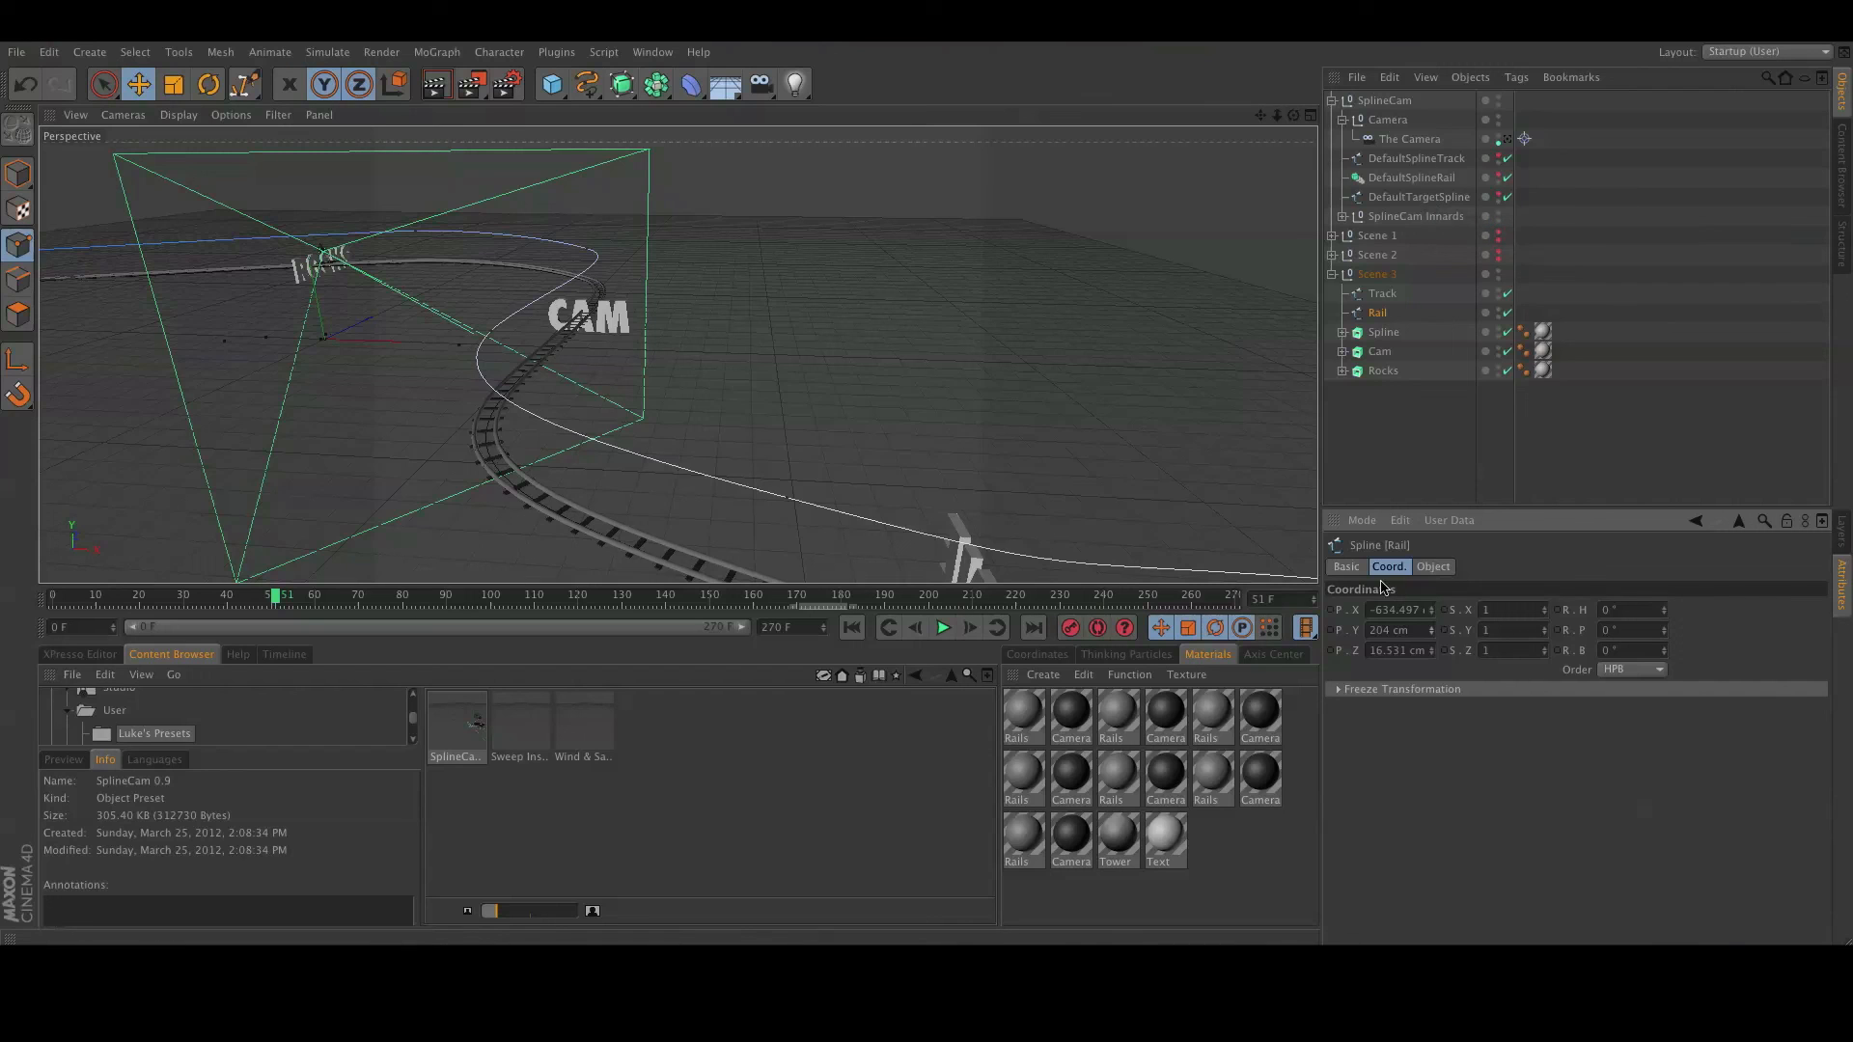
Review SplineCam's Camera Track settings and select the SplineCam Innards group.
click(1382, 100)
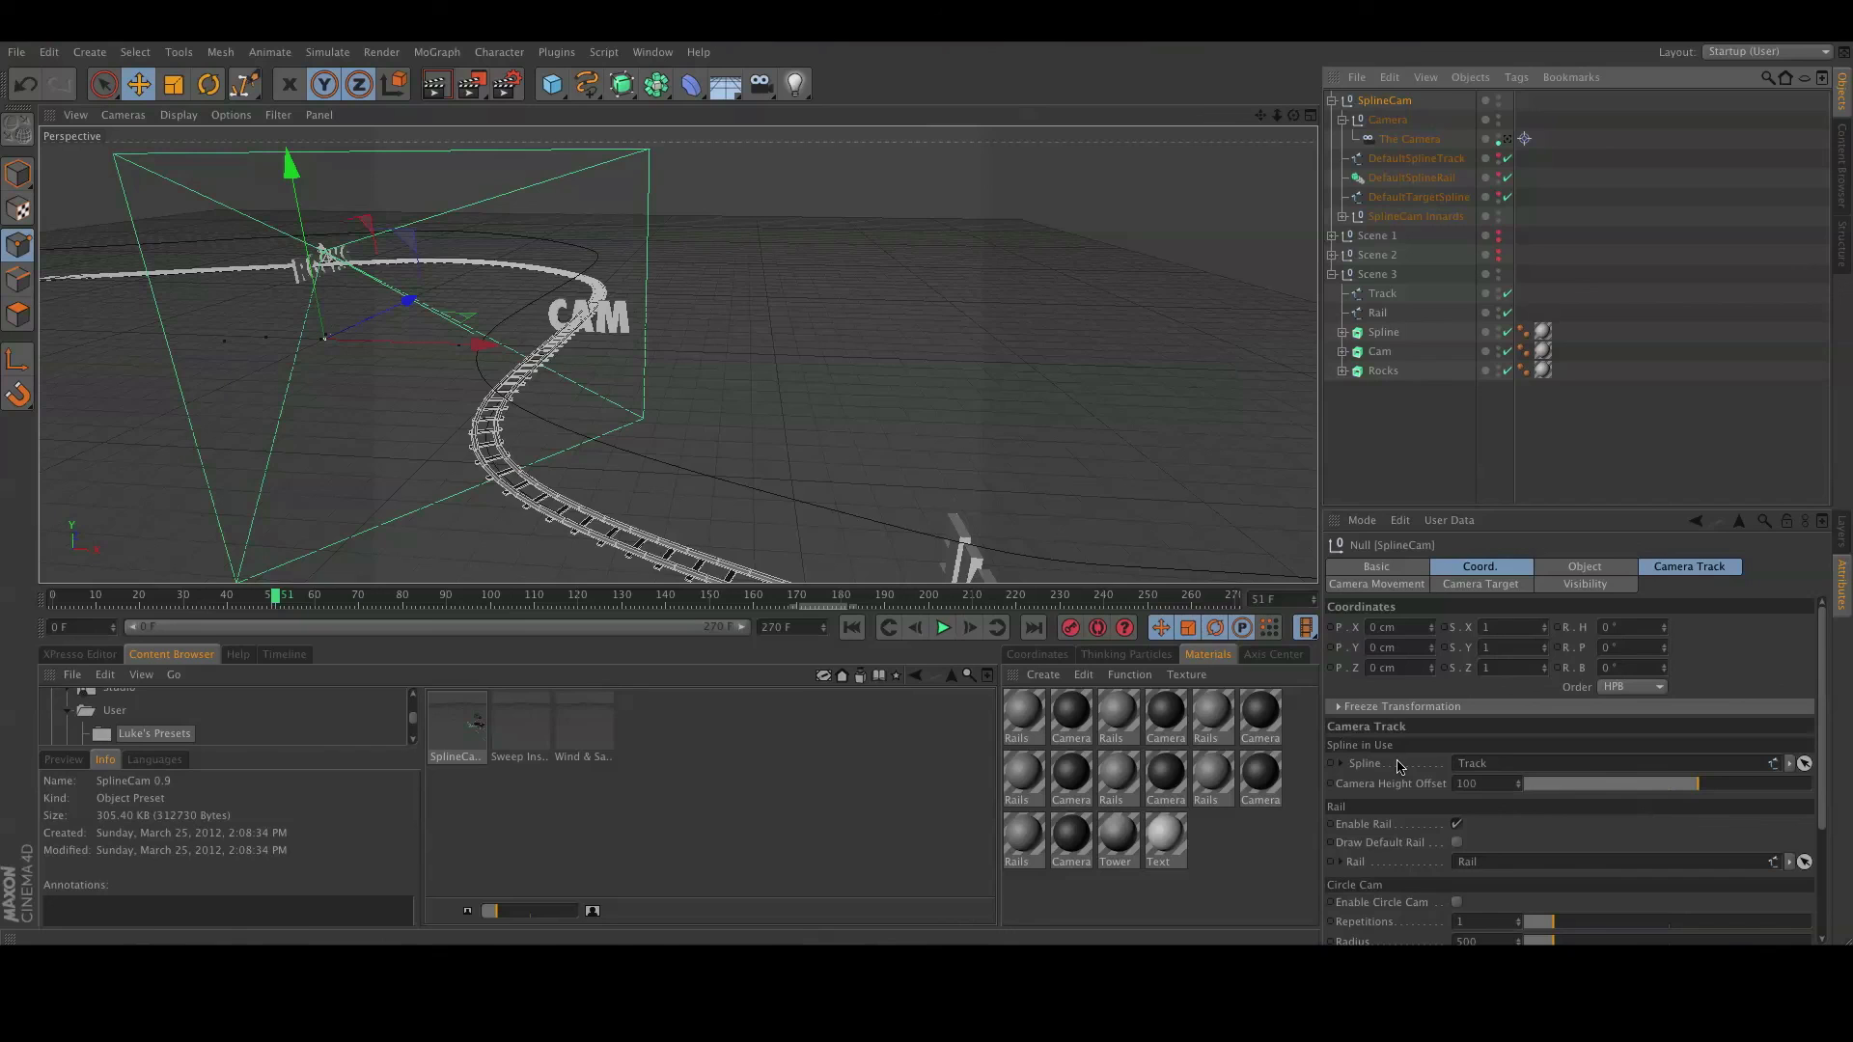
click(1690, 571)
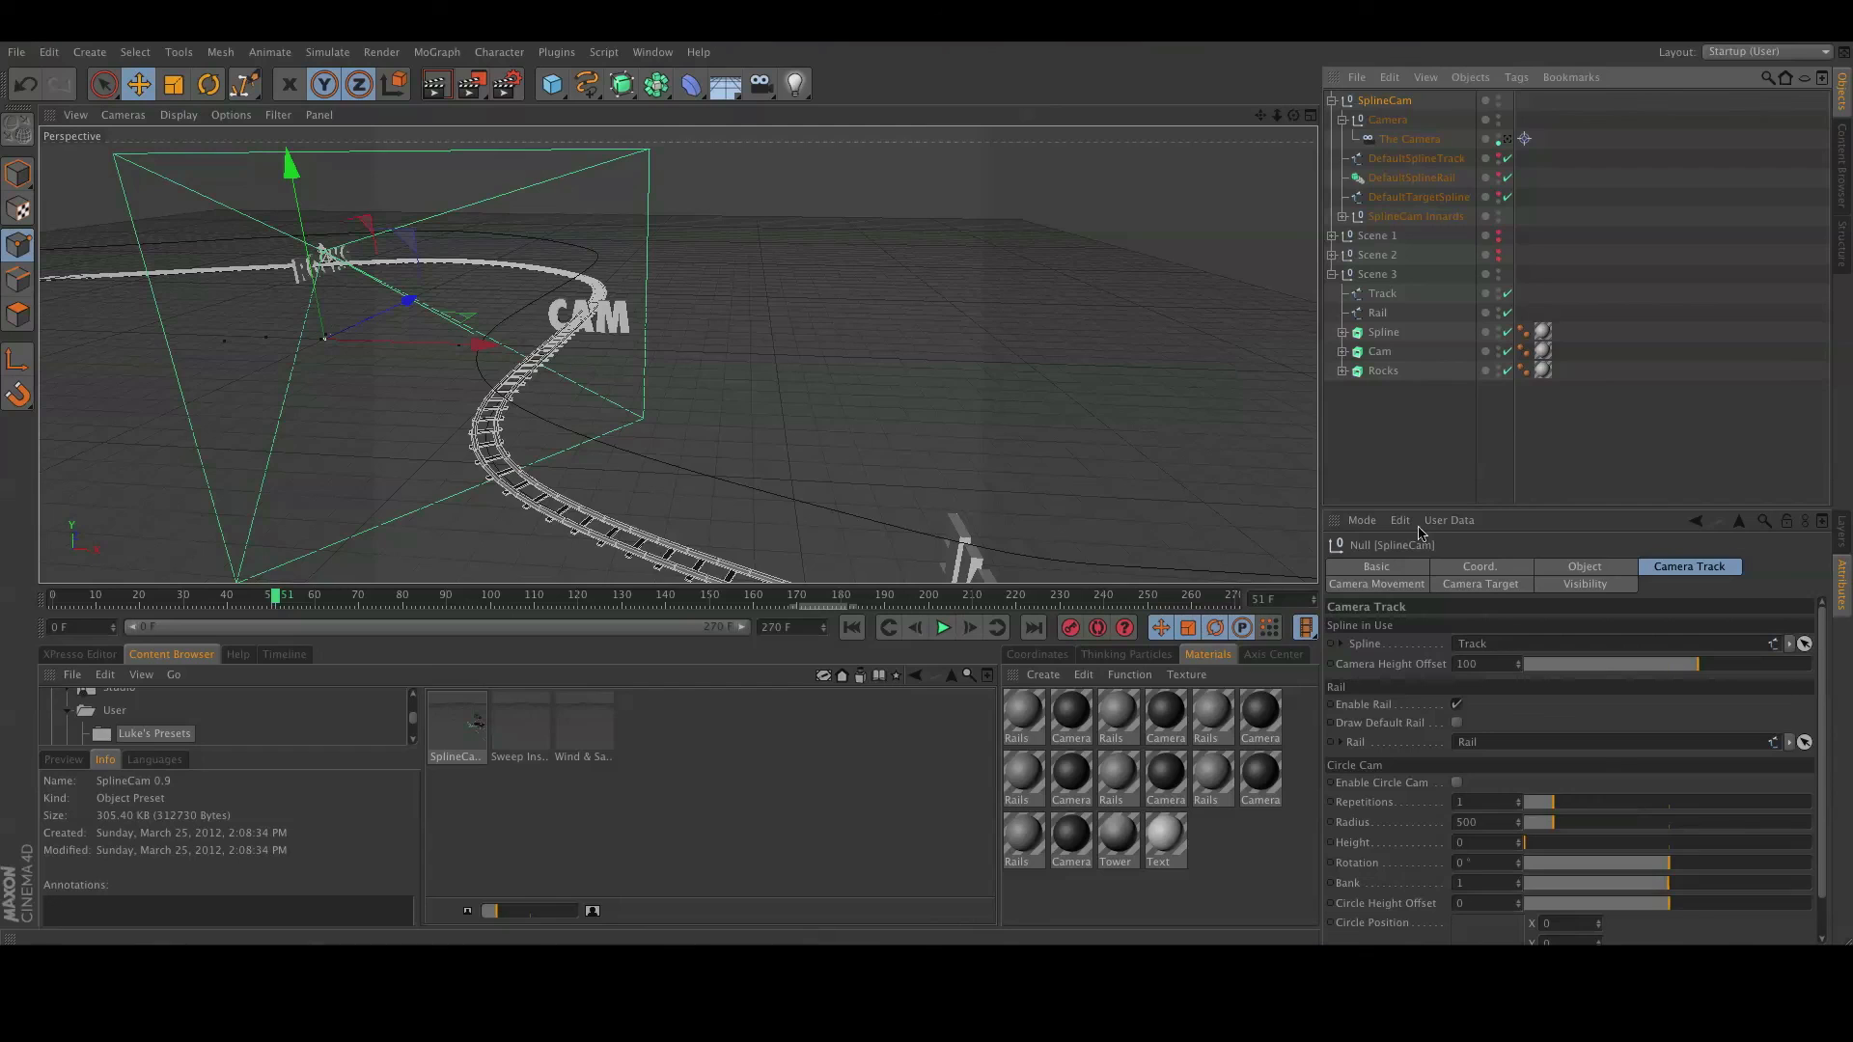
click(1424, 216)
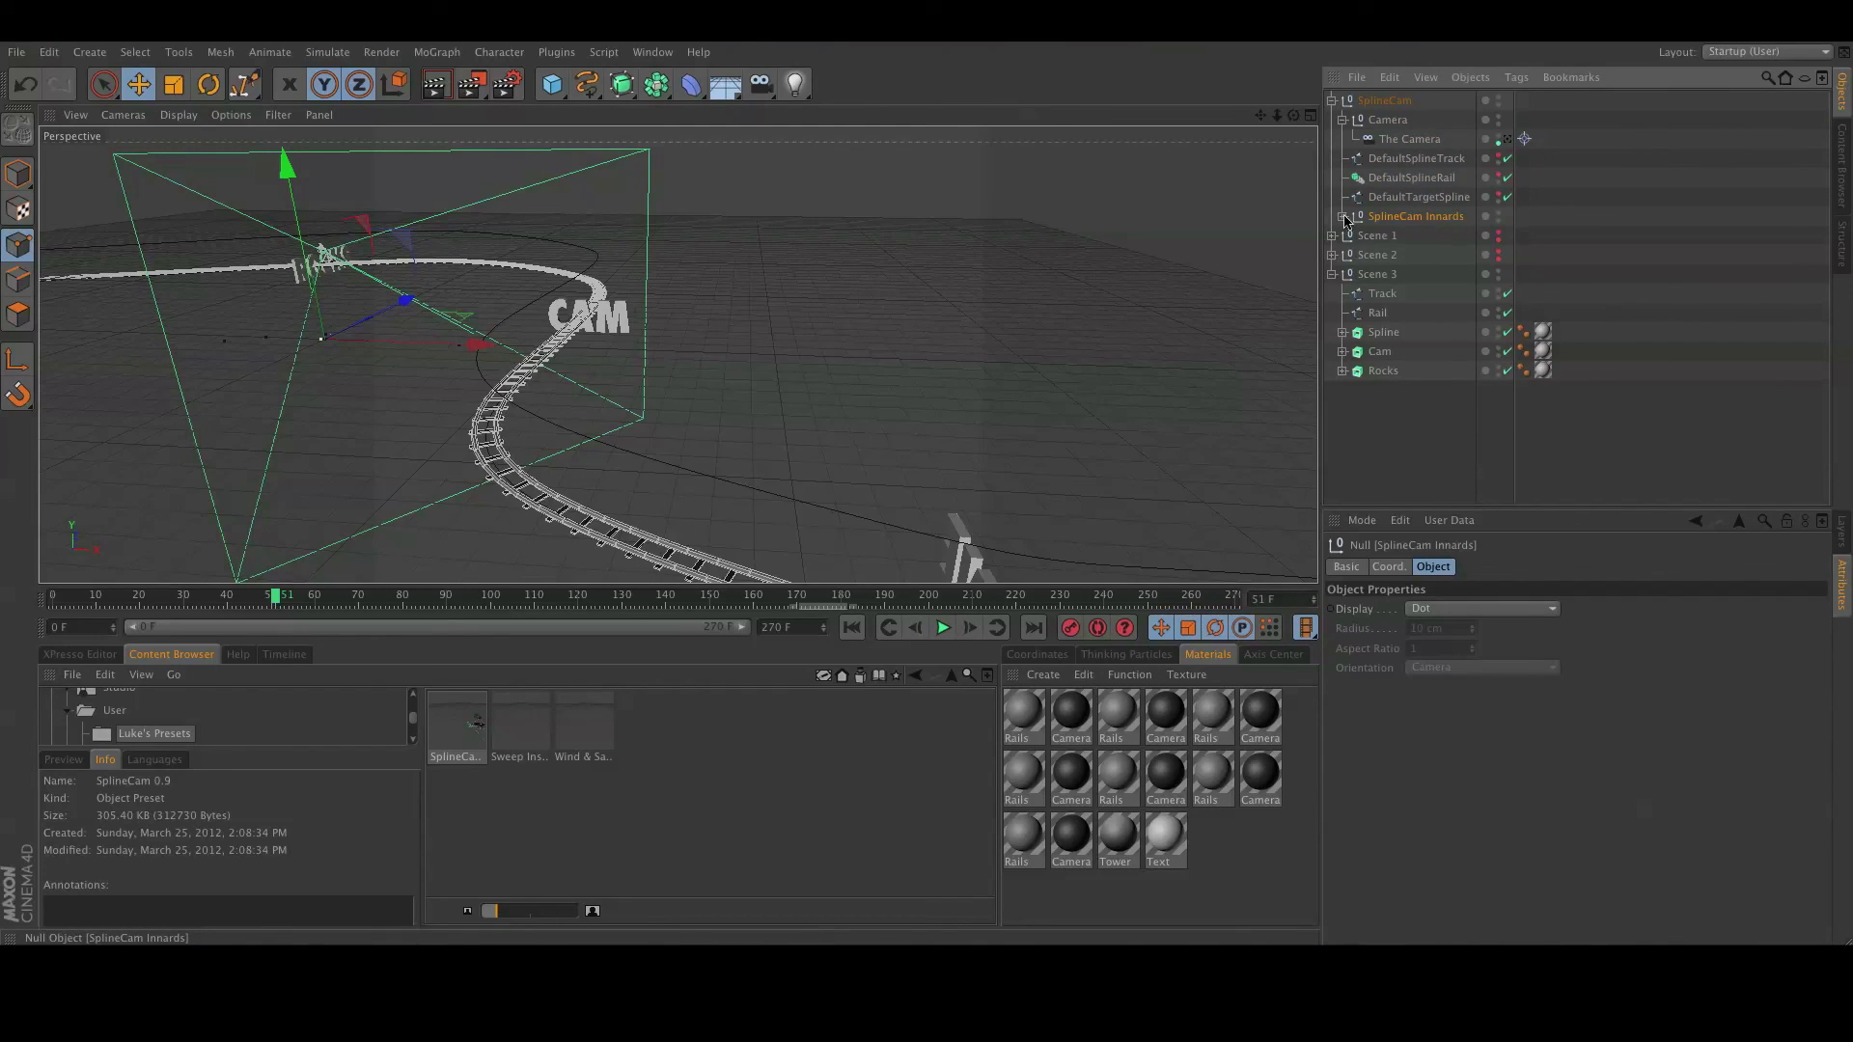